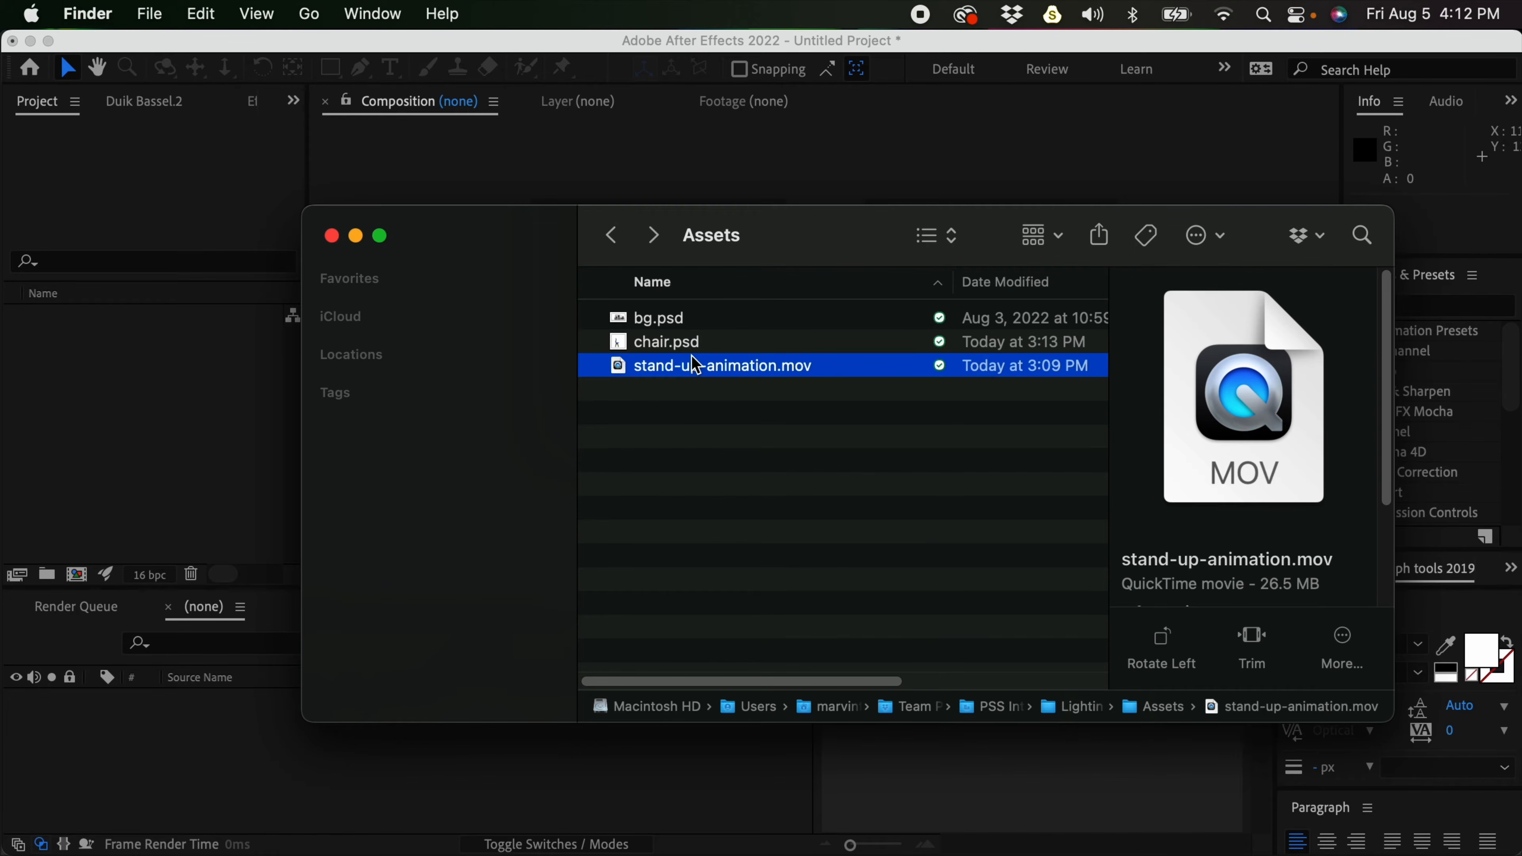
# Import bg.psd and stand-up-animation.mov from the Assets folder into the After Effects project
pyautogui.click(676, 327)
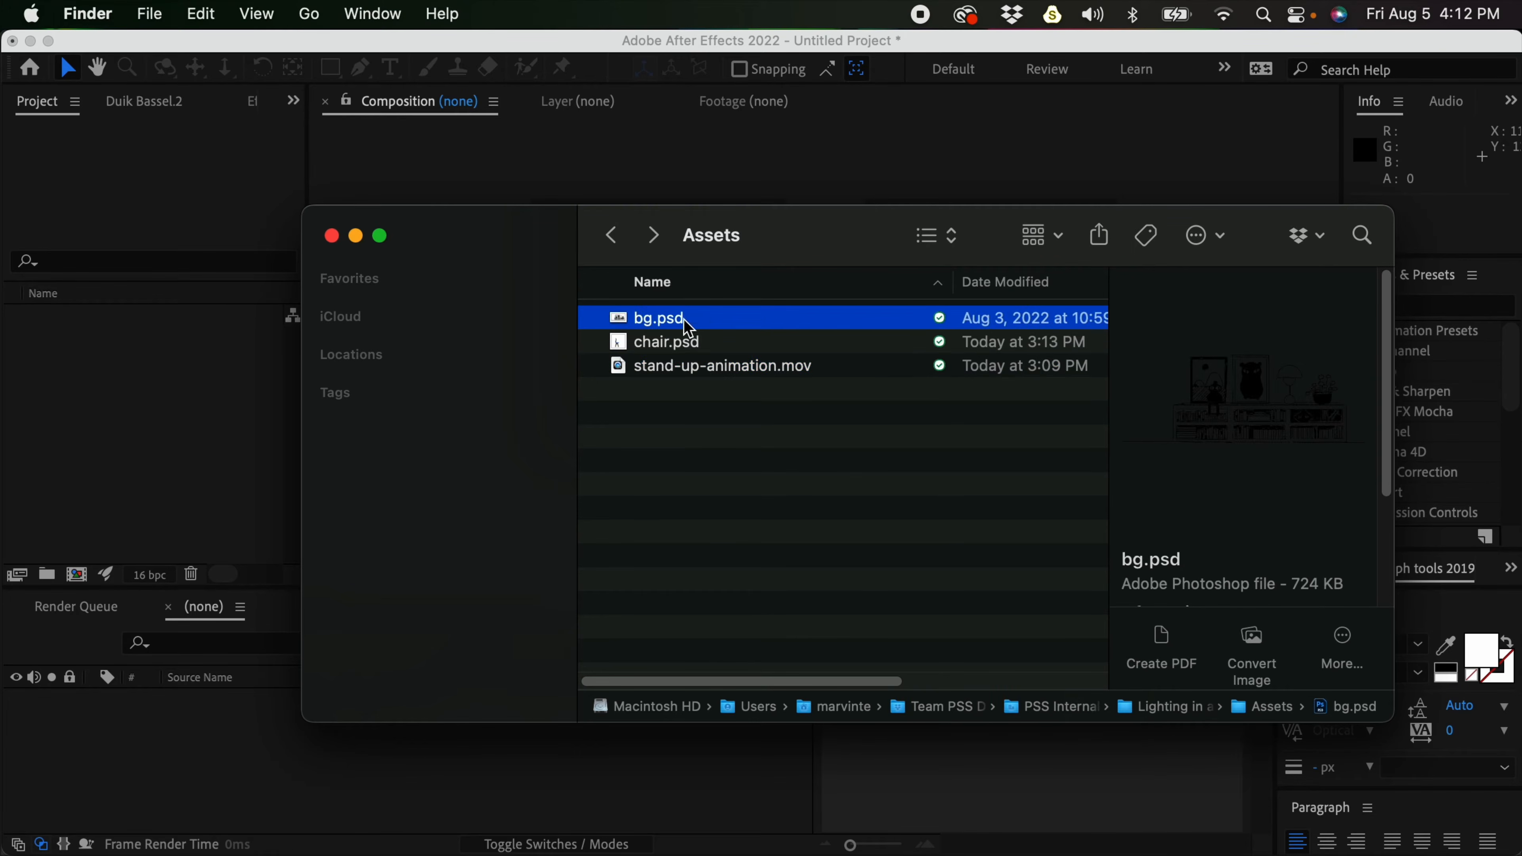
pyautogui.keyDown('super'); pyautogui.click(764, 366); pyautogui.keyUp('super')
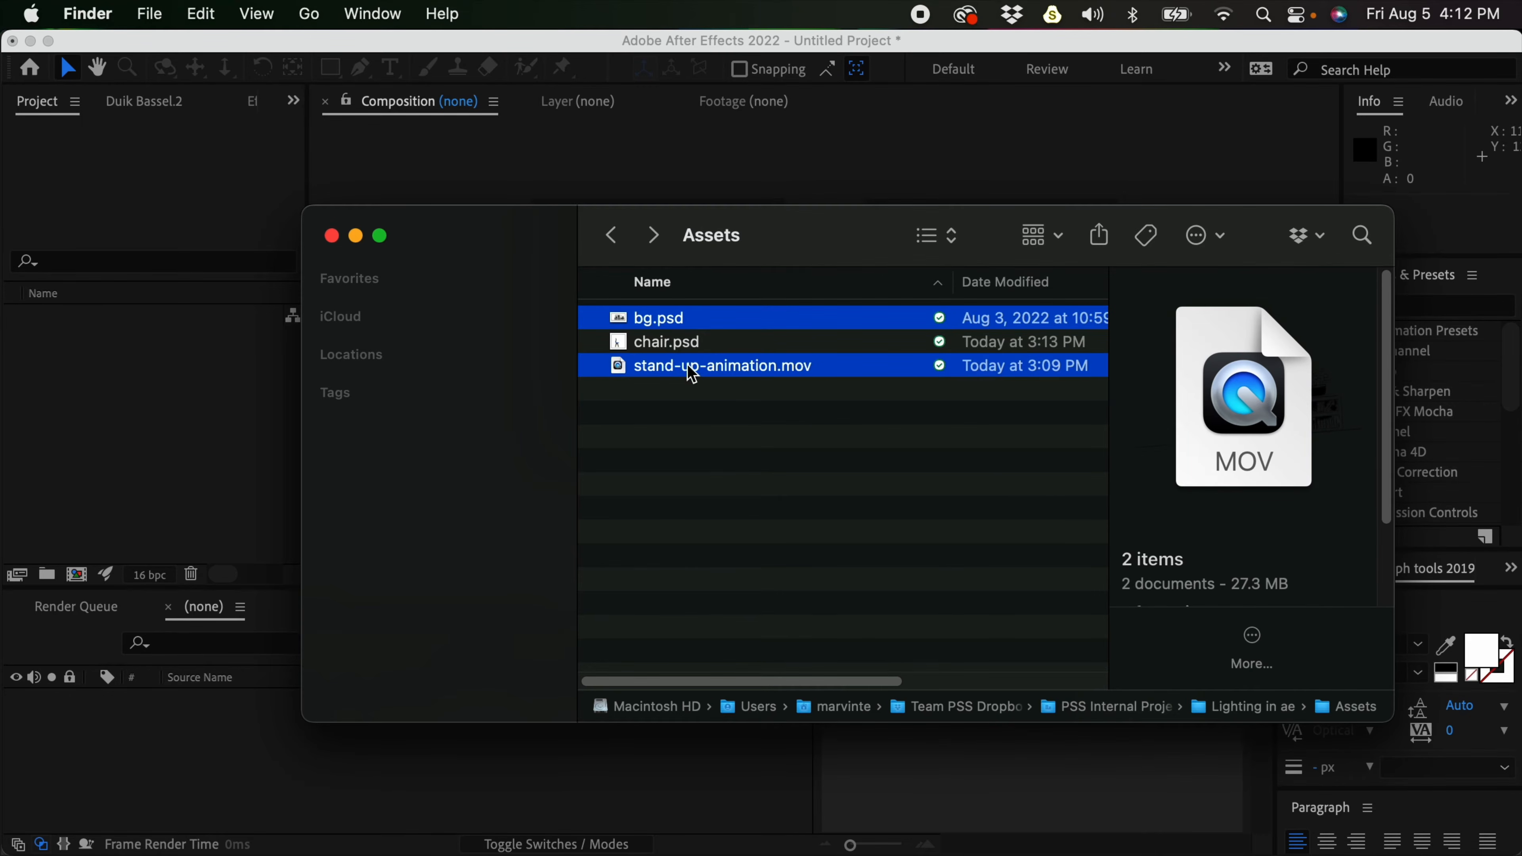
pyautogui.moveTo(693, 374); pyautogui.dragTo(161, 367)
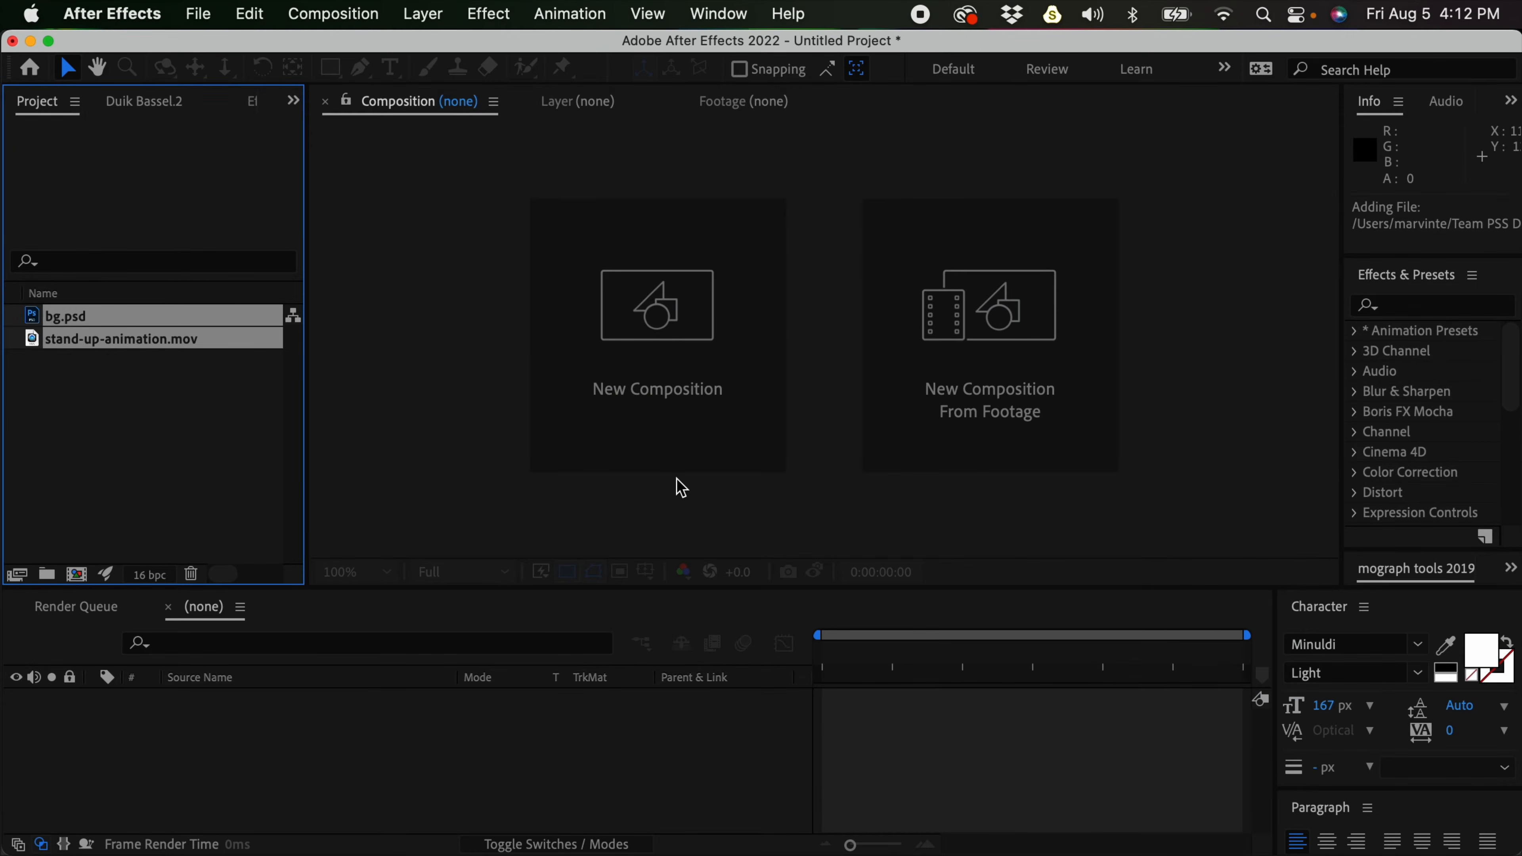
# Import chair.psd from the Assets folder as a composition retaining layer sizes, with editable layer styles
pyautogui.press('super+Tab')
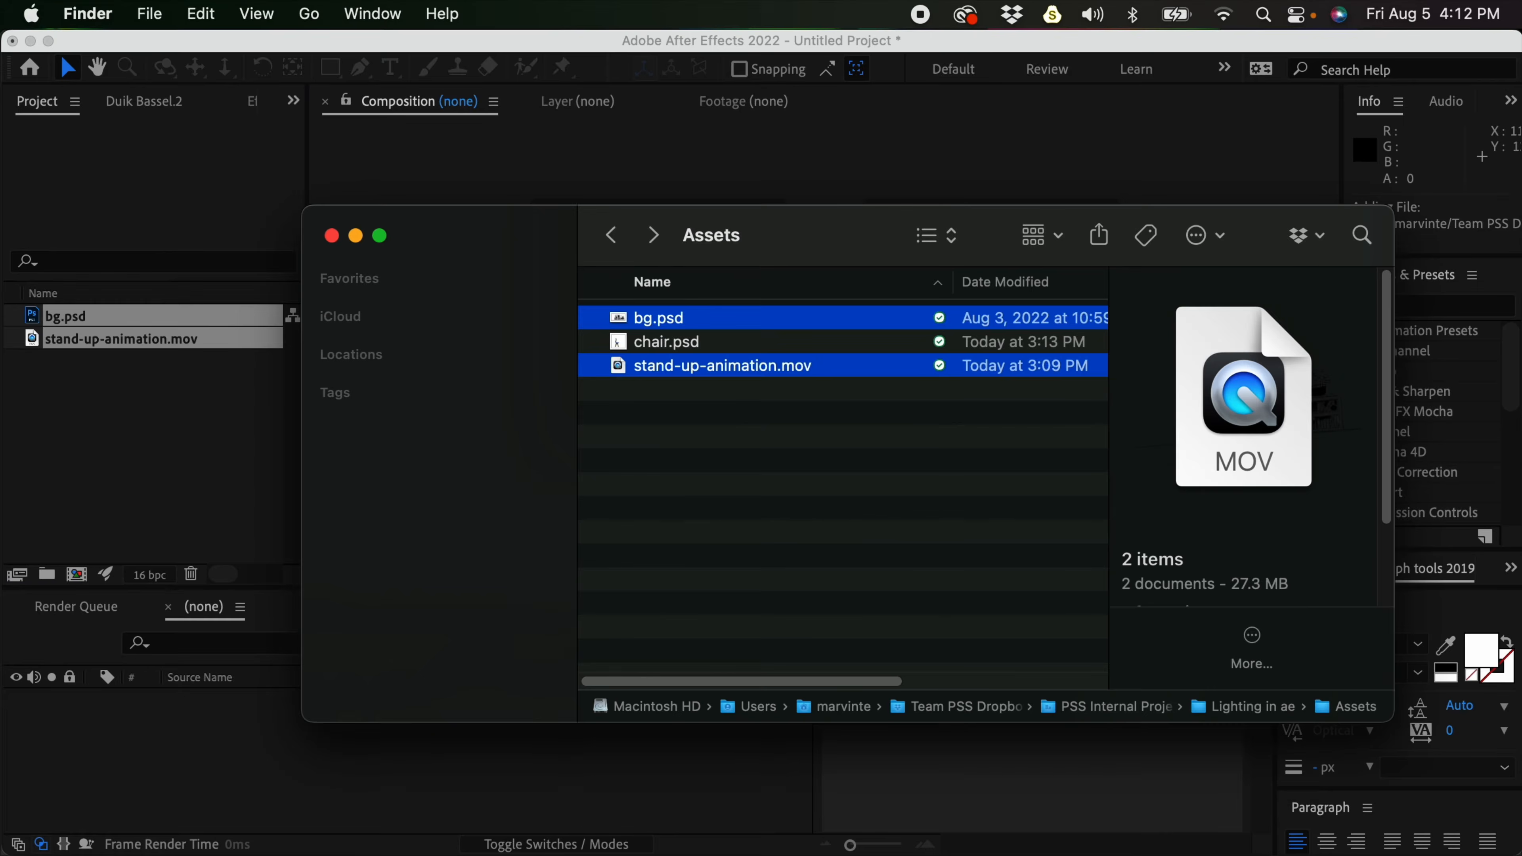
pyautogui.click(704, 456)
pyautogui.click(686, 345)
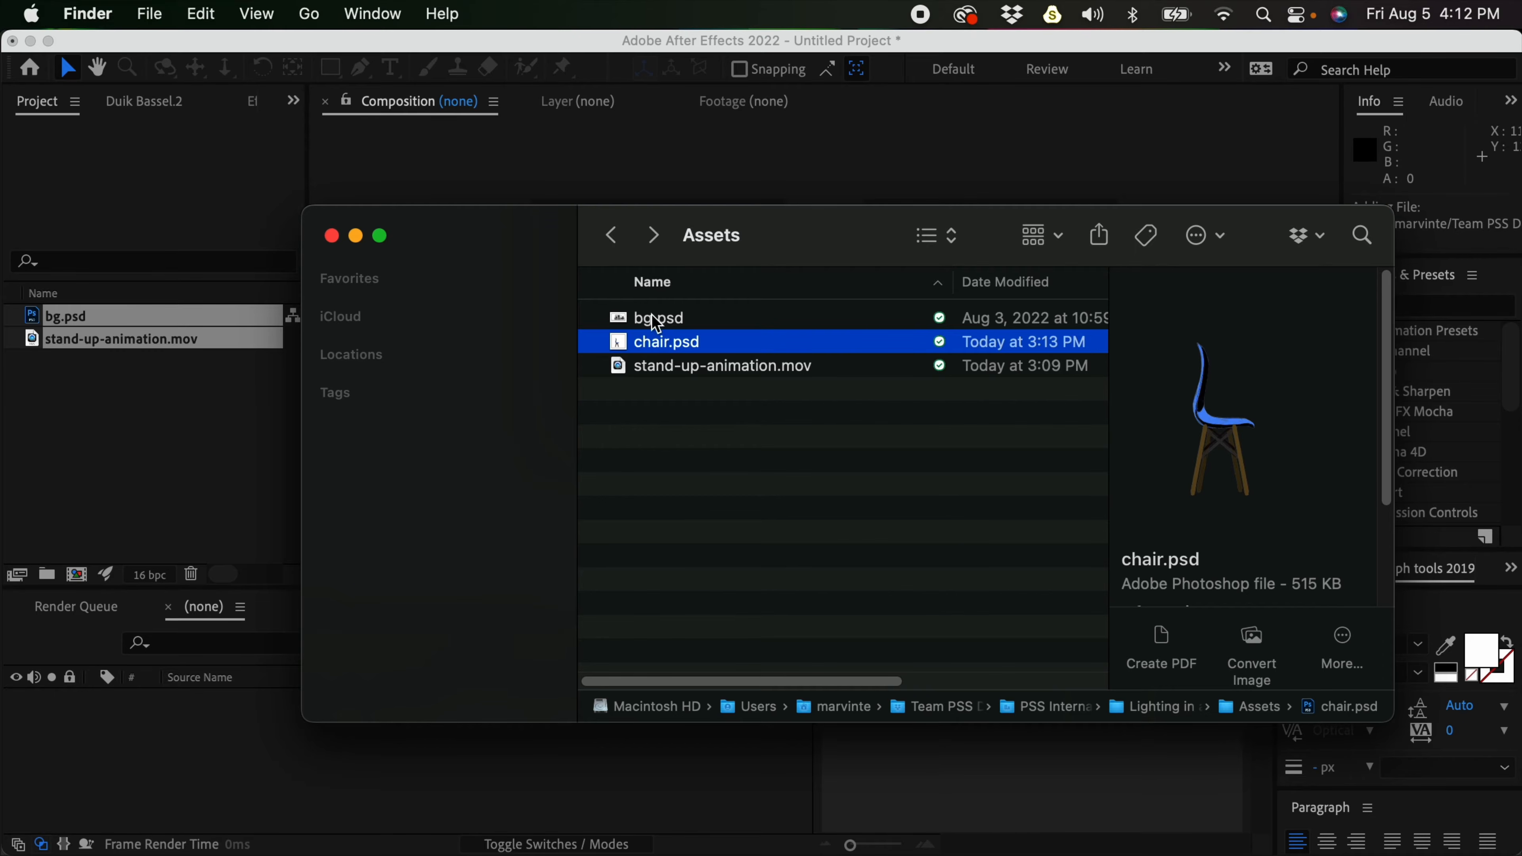
pyautogui.moveTo(658, 350); pyautogui.dragTo(147, 422)
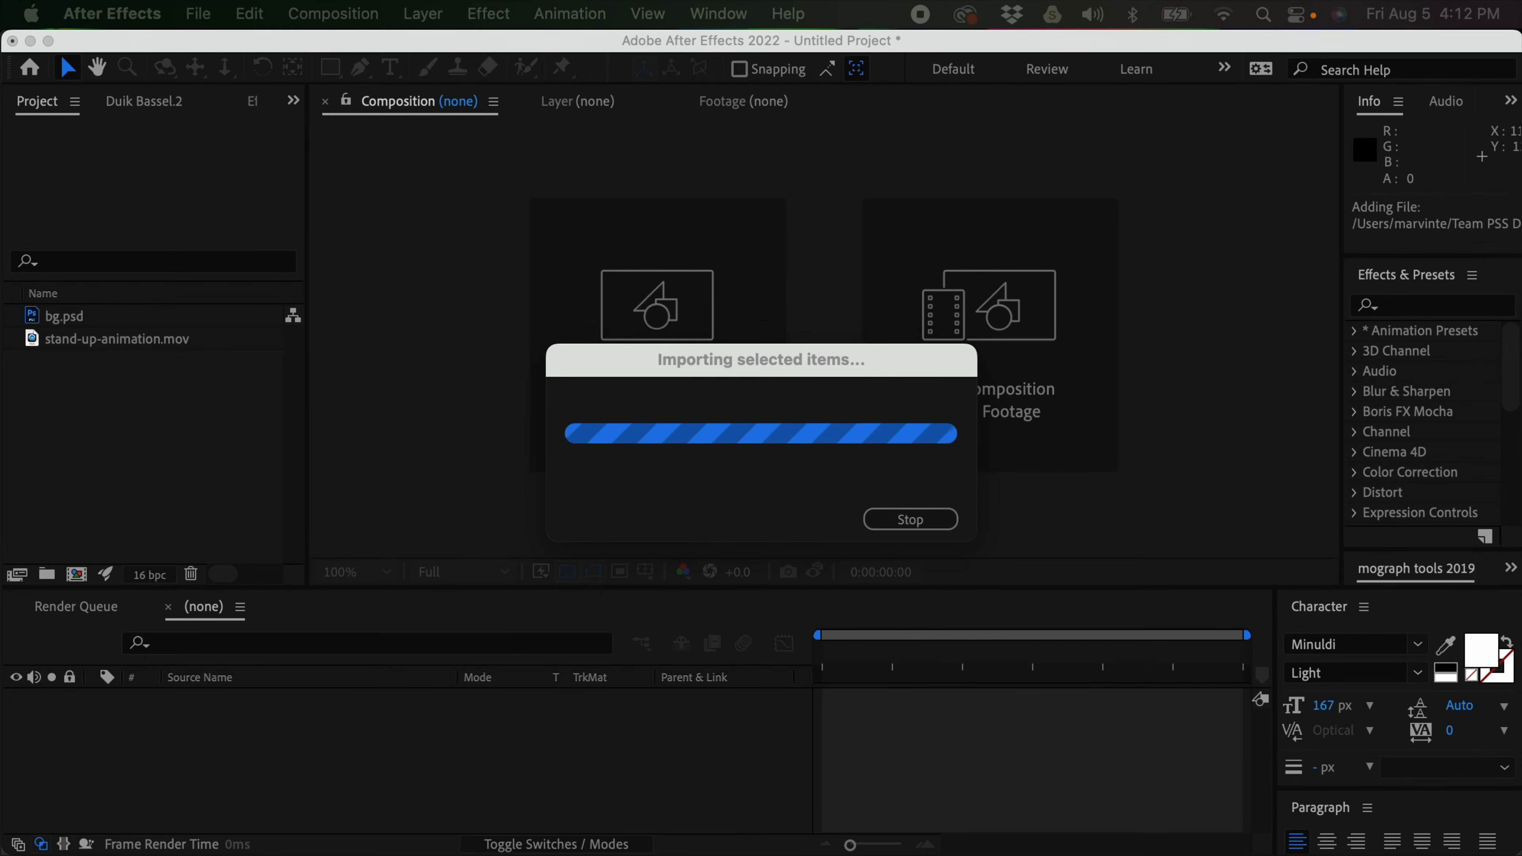
pyautogui.moveTo(765, 255); pyautogui.dragTo(678, 250)
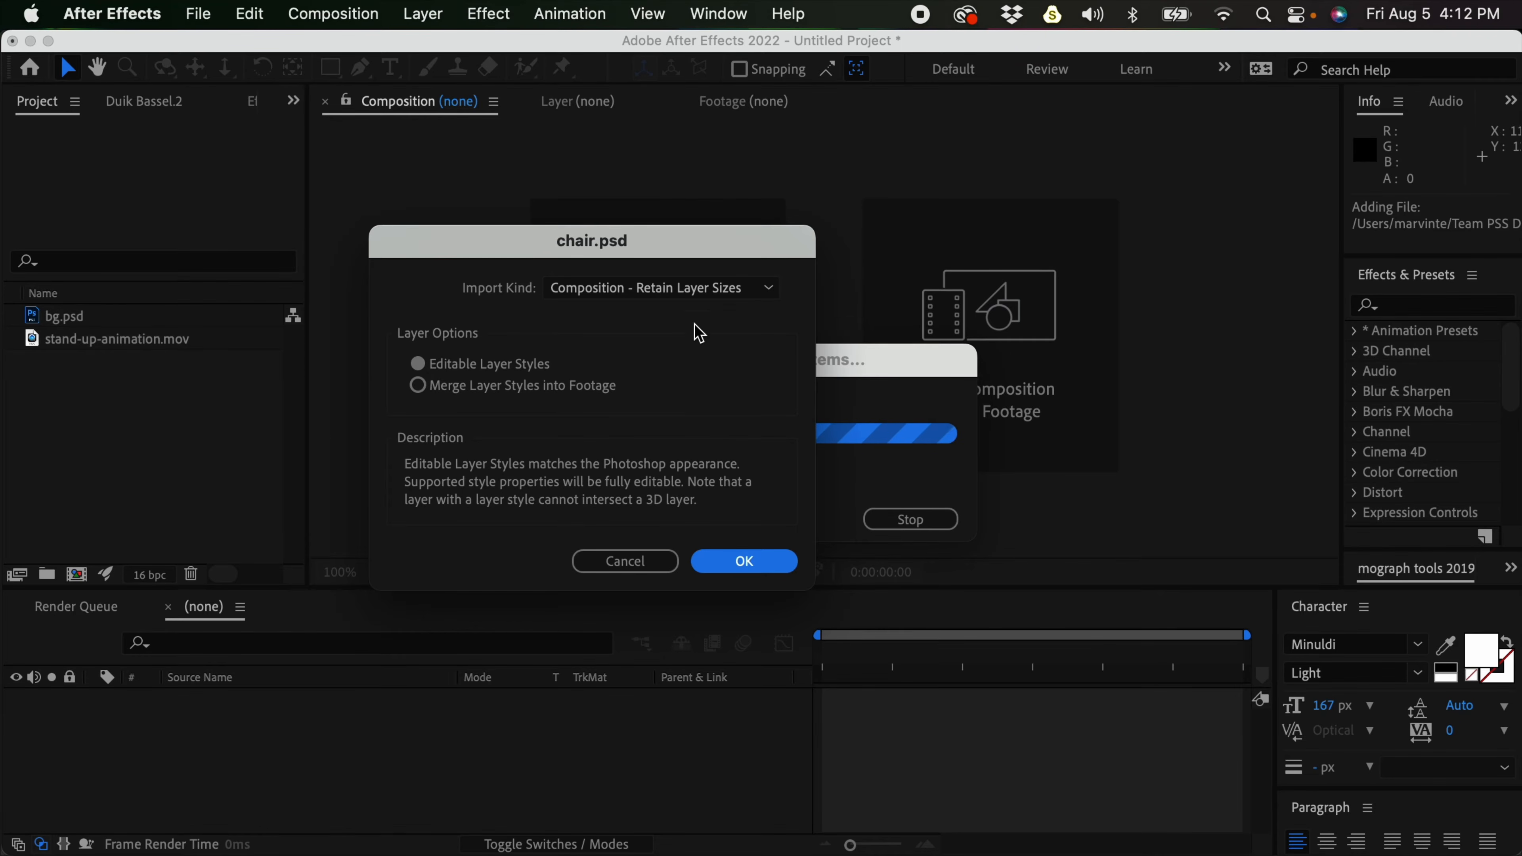
pyautogui.click(735, 563)
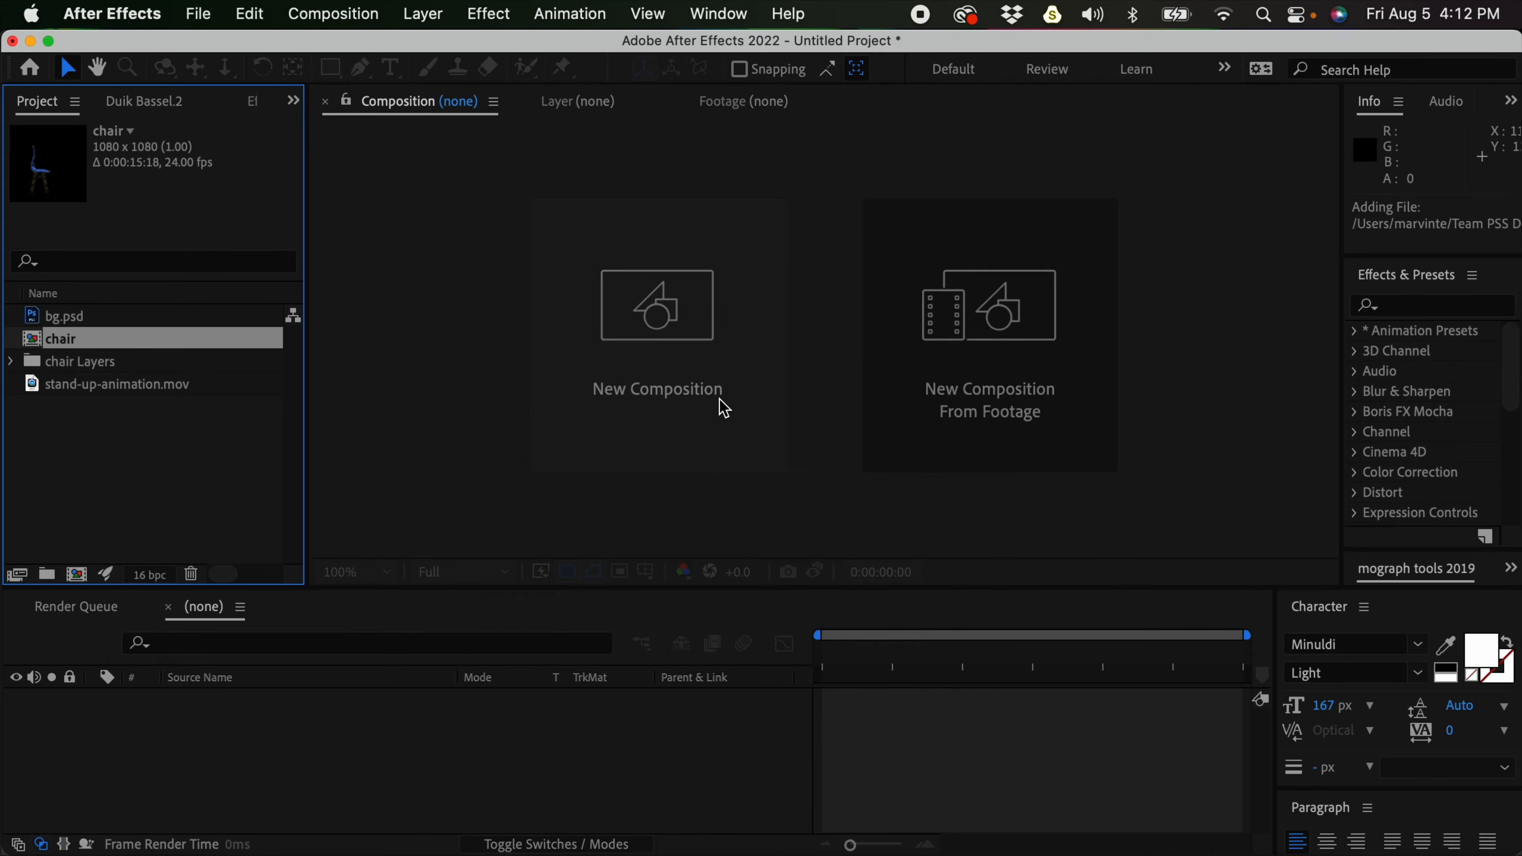
# Create a new 1080 x 1080 px composition named Comp 1 at 24 fps with a duration of 0:00:15:18
pyautogui.click(143, 415)
pyautogui.click(71, 345)
pyautogui.click(138, 429)
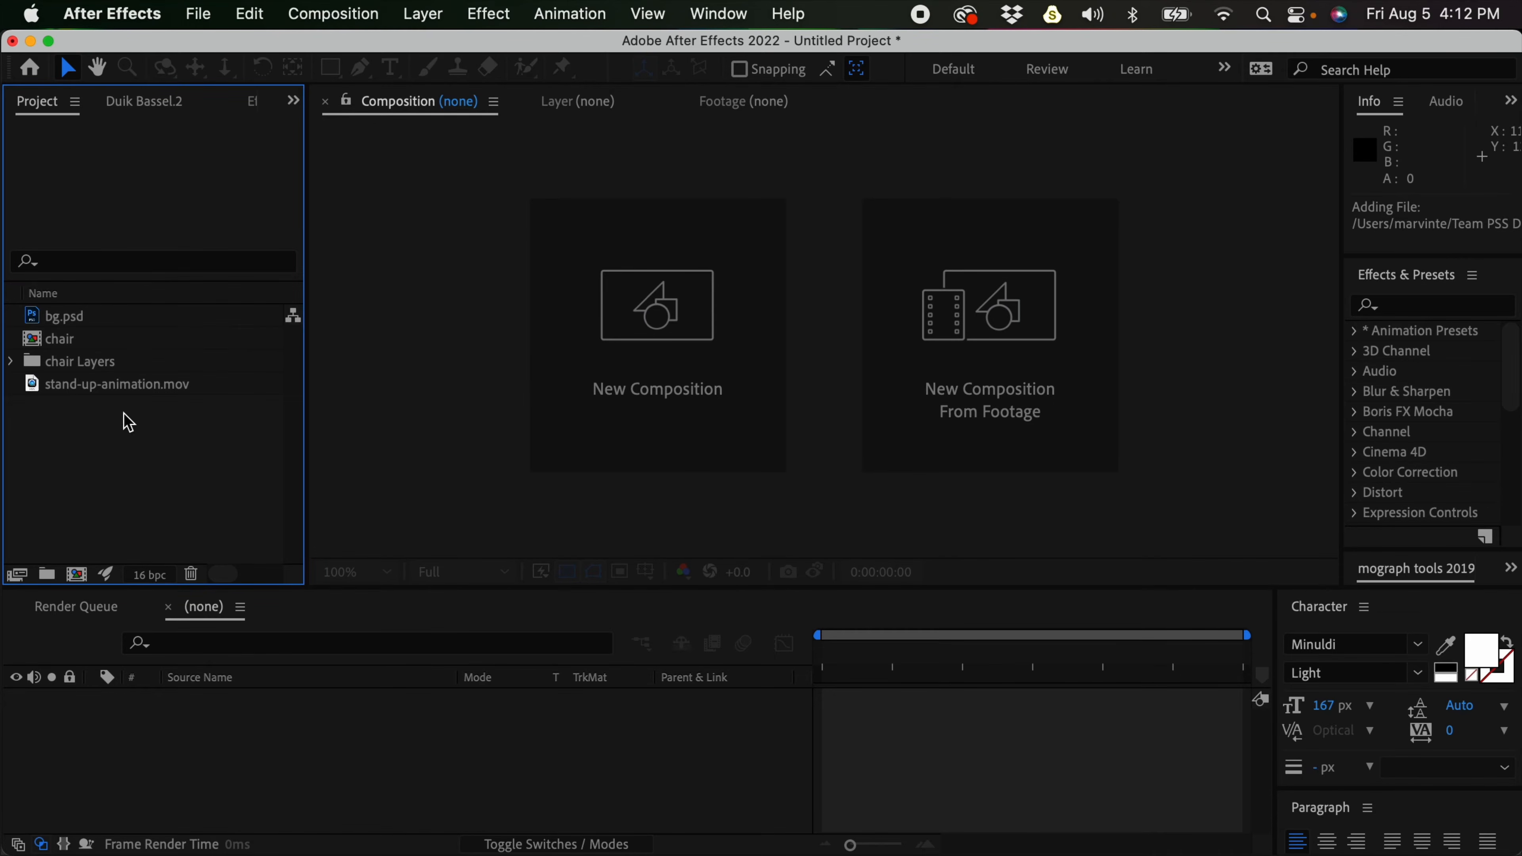
pyautogui.click(77, 575)
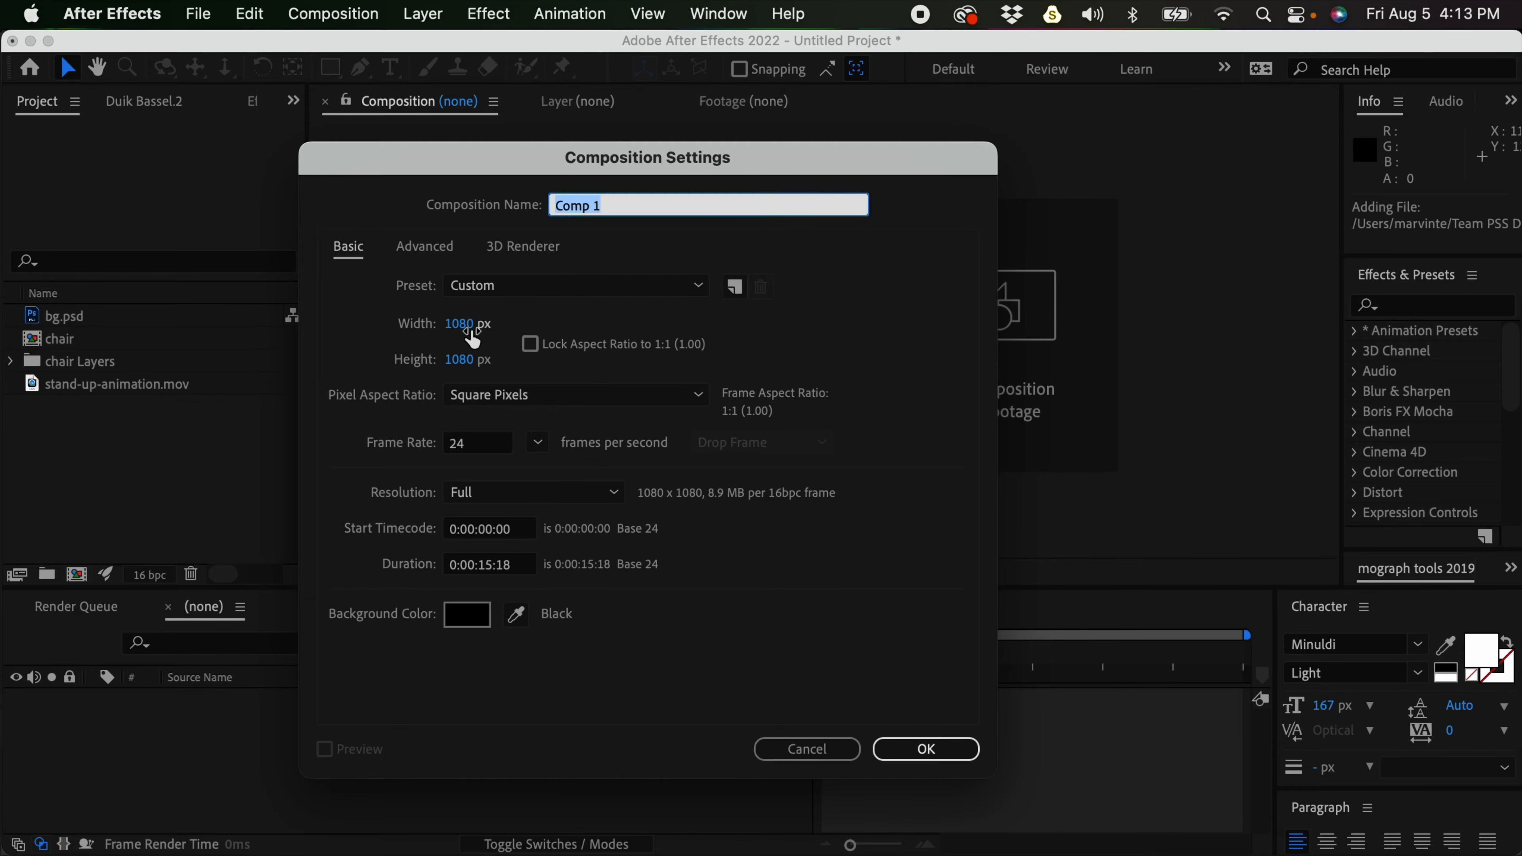
pyautogui.click(926, 750)
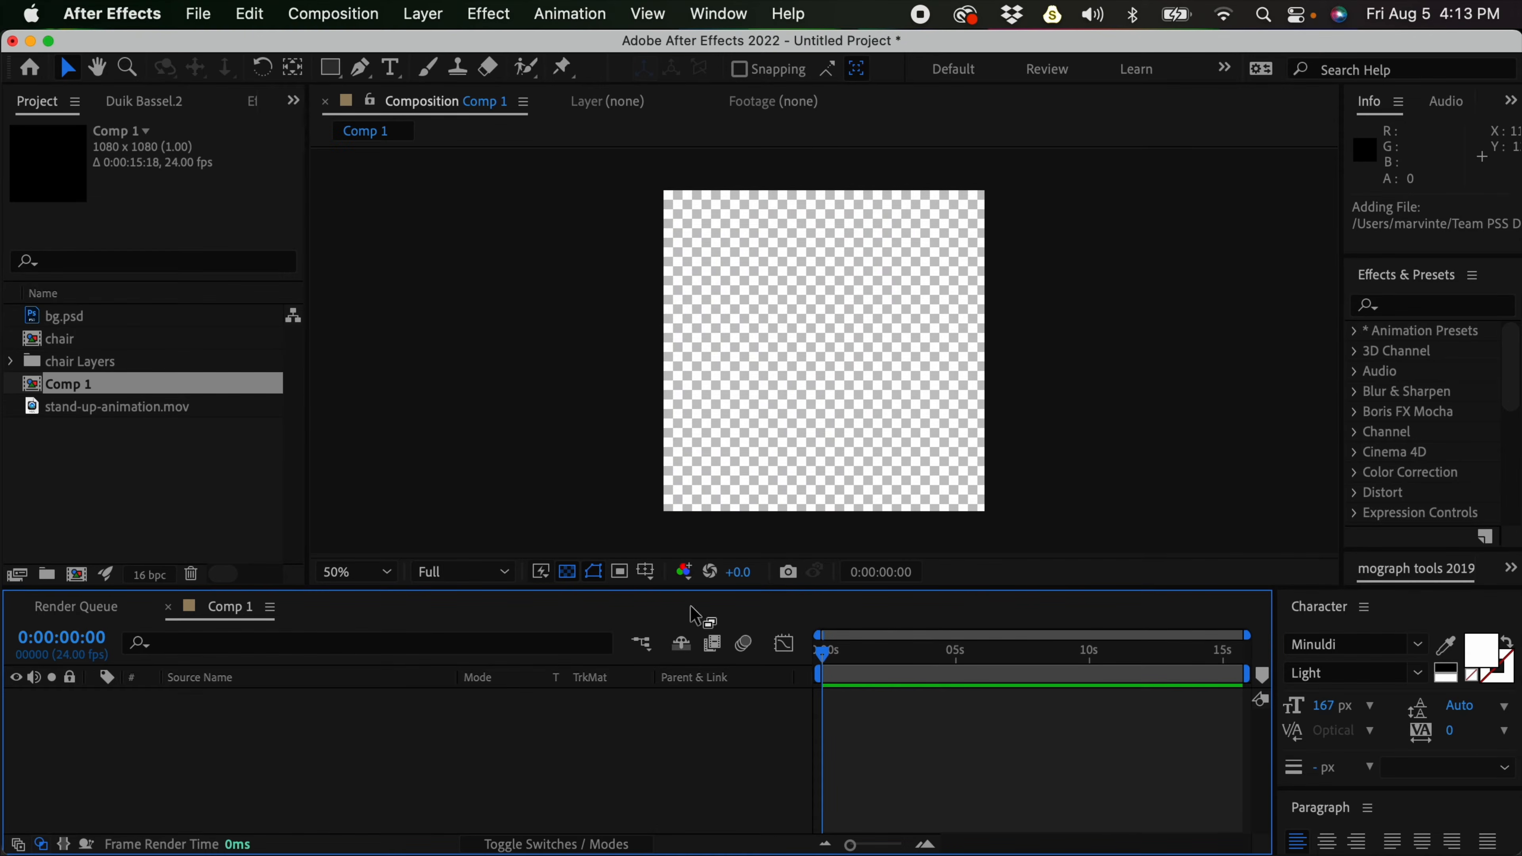
# Add stand-up-animation.mov to Comp 1 and scale the layer to 51%
pyautogui.click(114, 413)
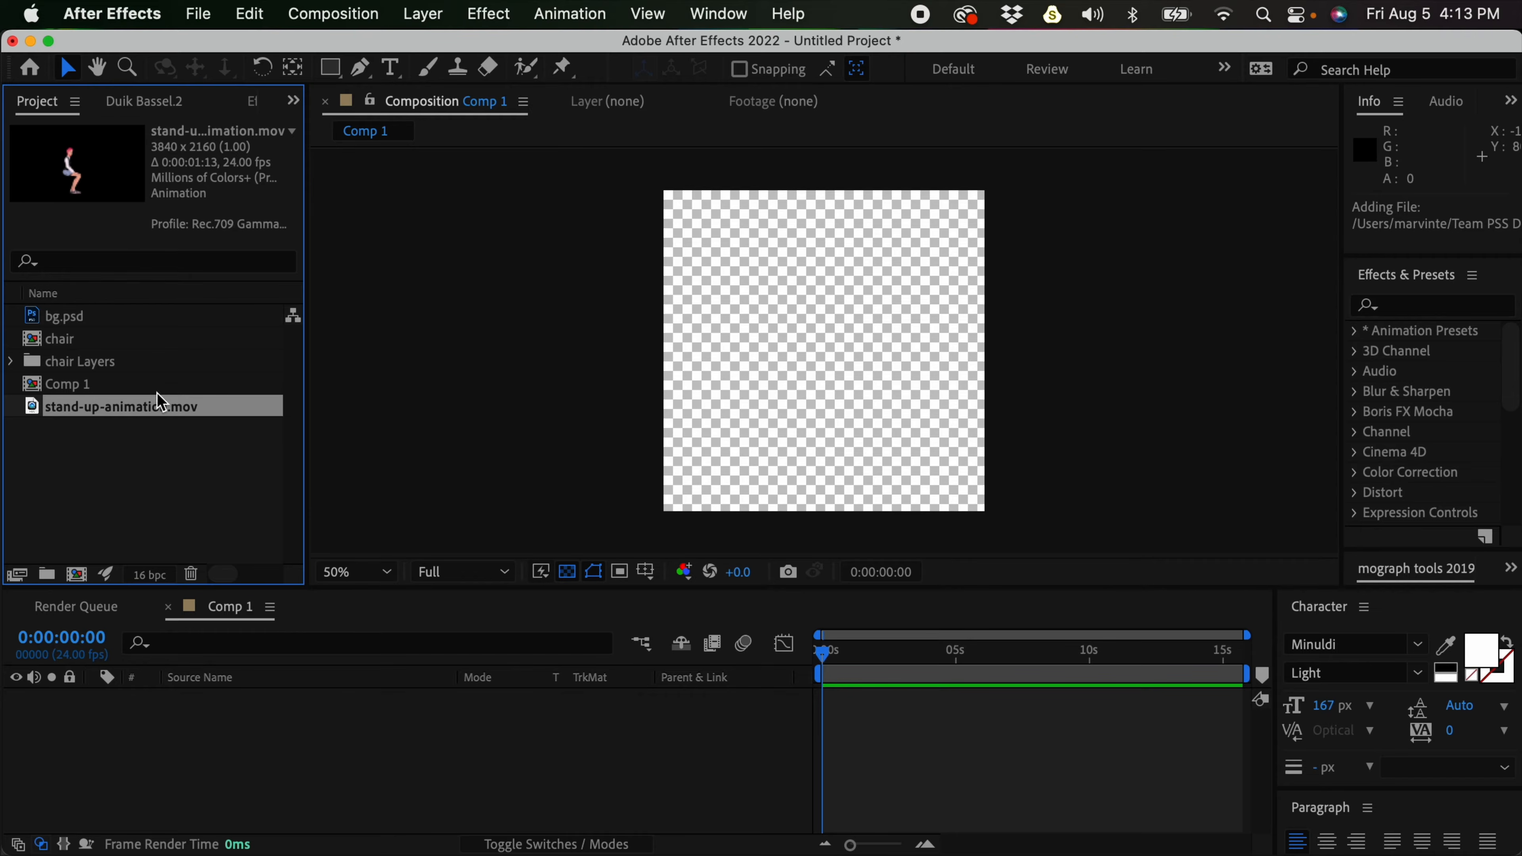
pyautogui.moveTo(150, 410); pyautogui.dragTo(211, 741)
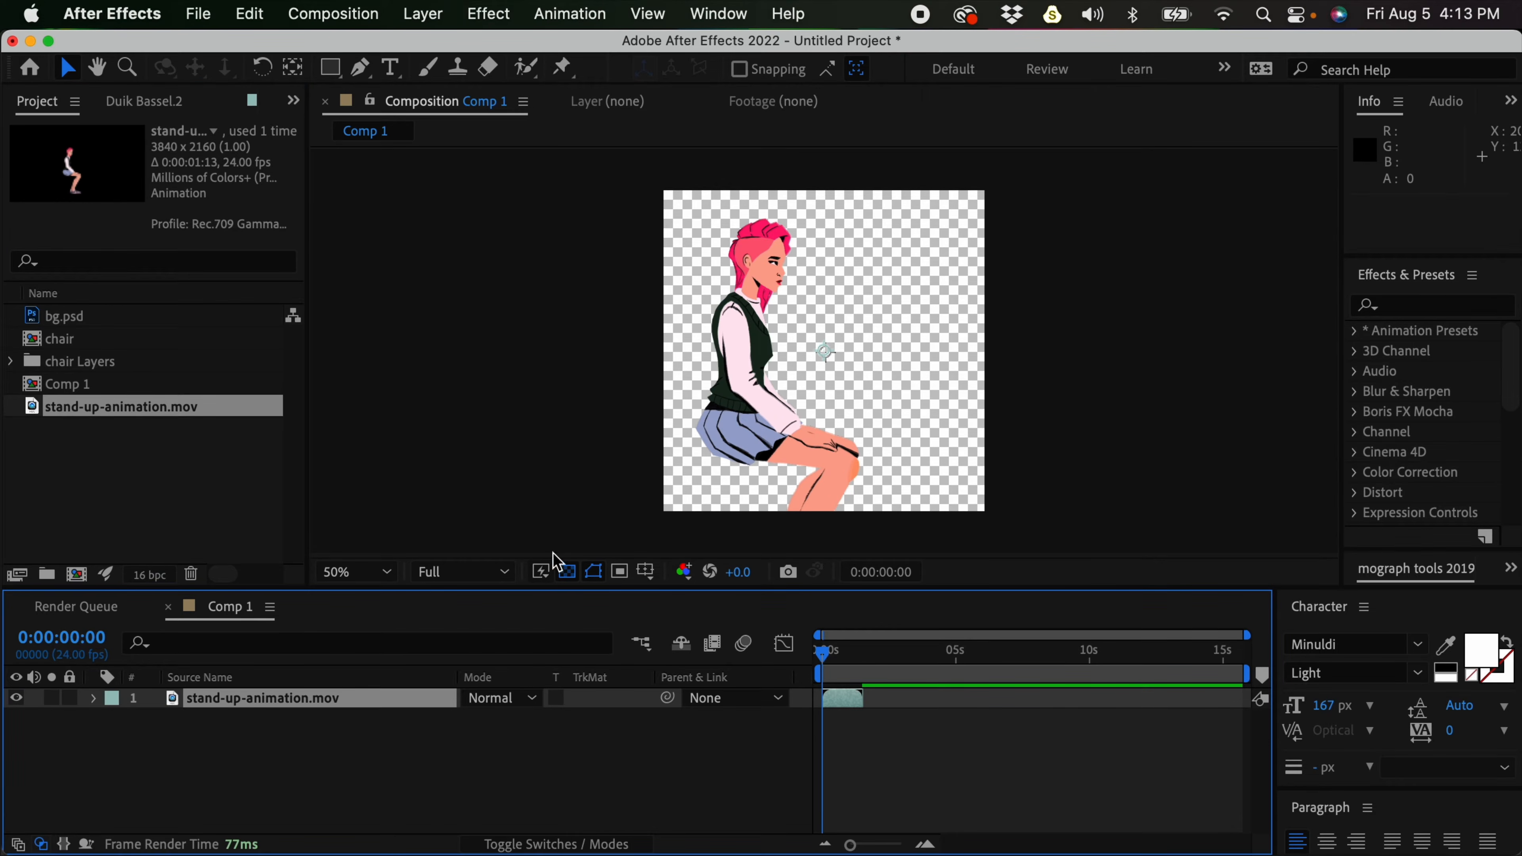
pyautogui.press('s')
pyautogui.moveTo(530, 719); pyautogui.dragTo(480, 719)
# End Comp 1's work area at the end of the stand-up-animation clip and preview it from the first frame
pyautogui.moveTo(846, 653); pyautogui.dragTo(872, 670)
pyautogui.click(925, 844)
pyautogui.click(925, 844)
pyautogui.click(924, 844)
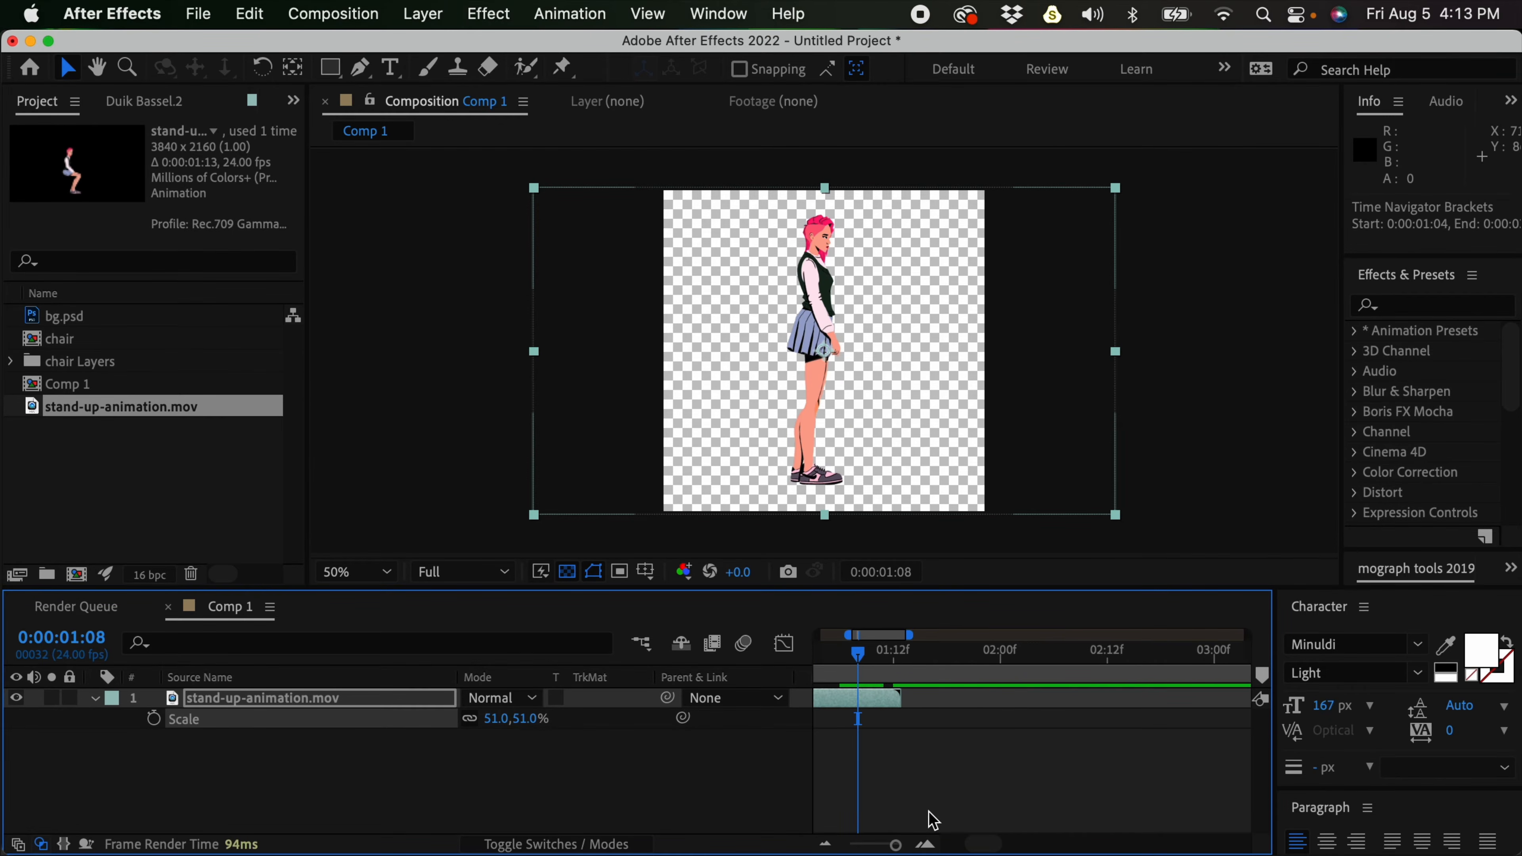
pyautogui.click(825, 845)
pyautogui.moveTo(981, 845); pyautogui.dragTo(934, 840)
pyautogui.moveTo(965, 654); pyautogui.dragTo(775, 658)
pyautogui.press('n')
pyautogui.click(1010, 755)
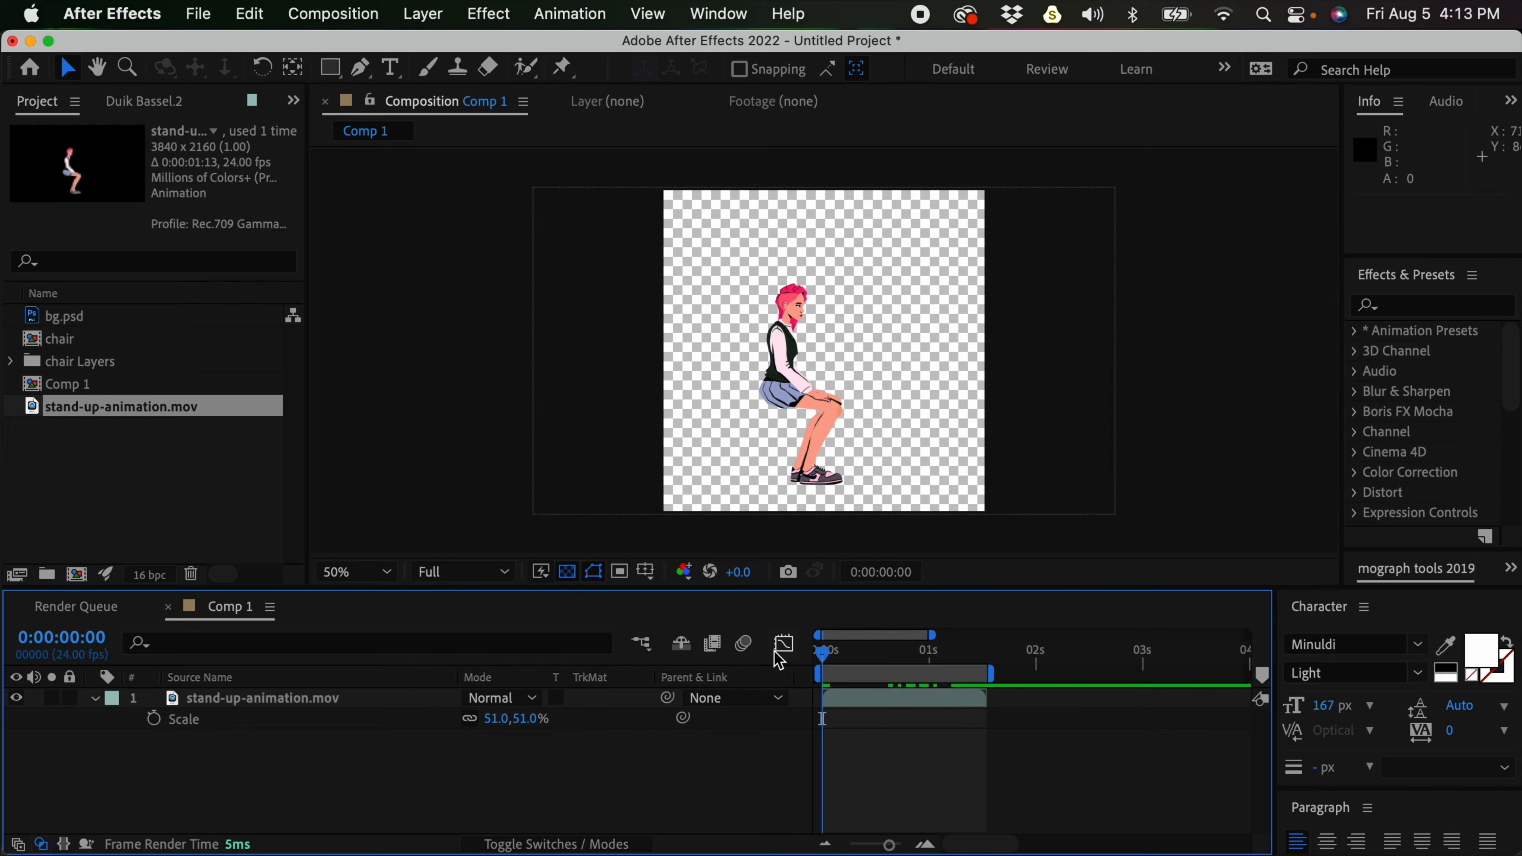
pyautogui.press('space')
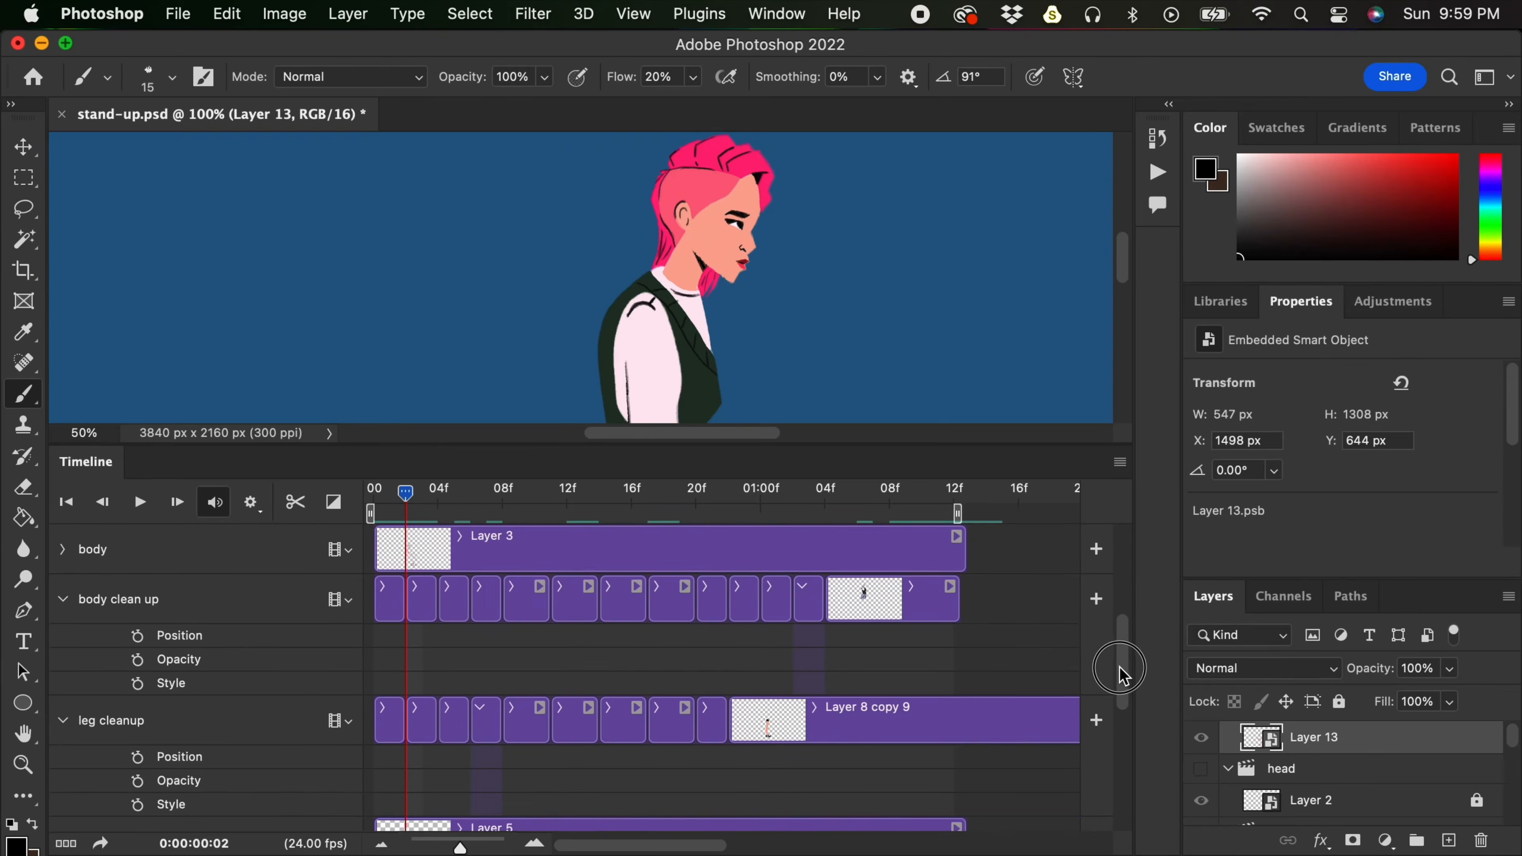
# Switch to Photoshop and scrub through the frame-by-frame layers in the stand-up.psd timeline
pyautogui.moveTo(1117, 669); pyautogui.dragTo(1103, 551)
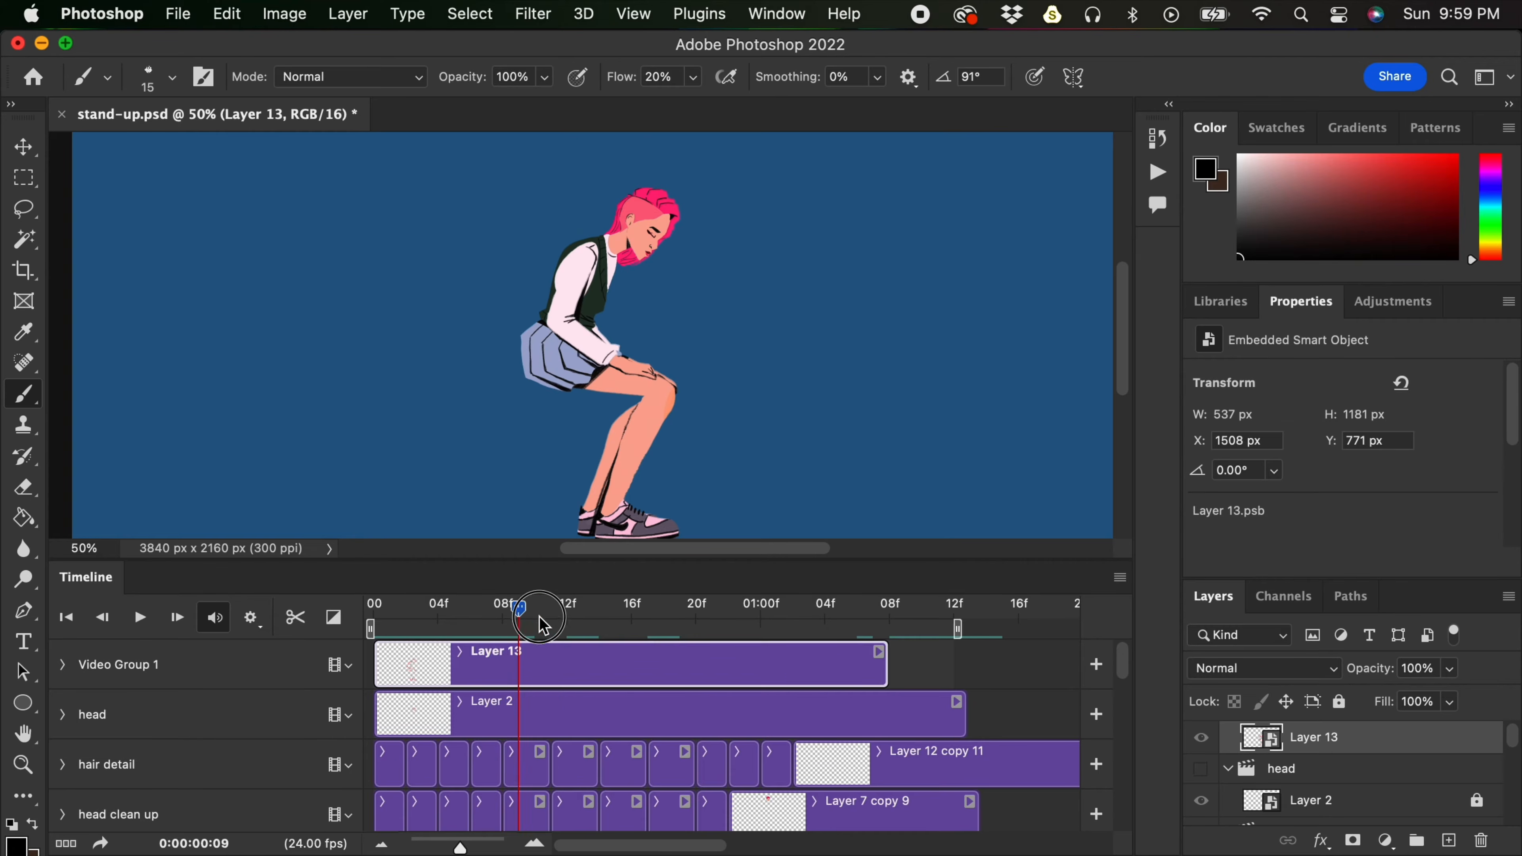
pyautogui.moveTo(542, 626); pyautogui.dragTo(712, 620)
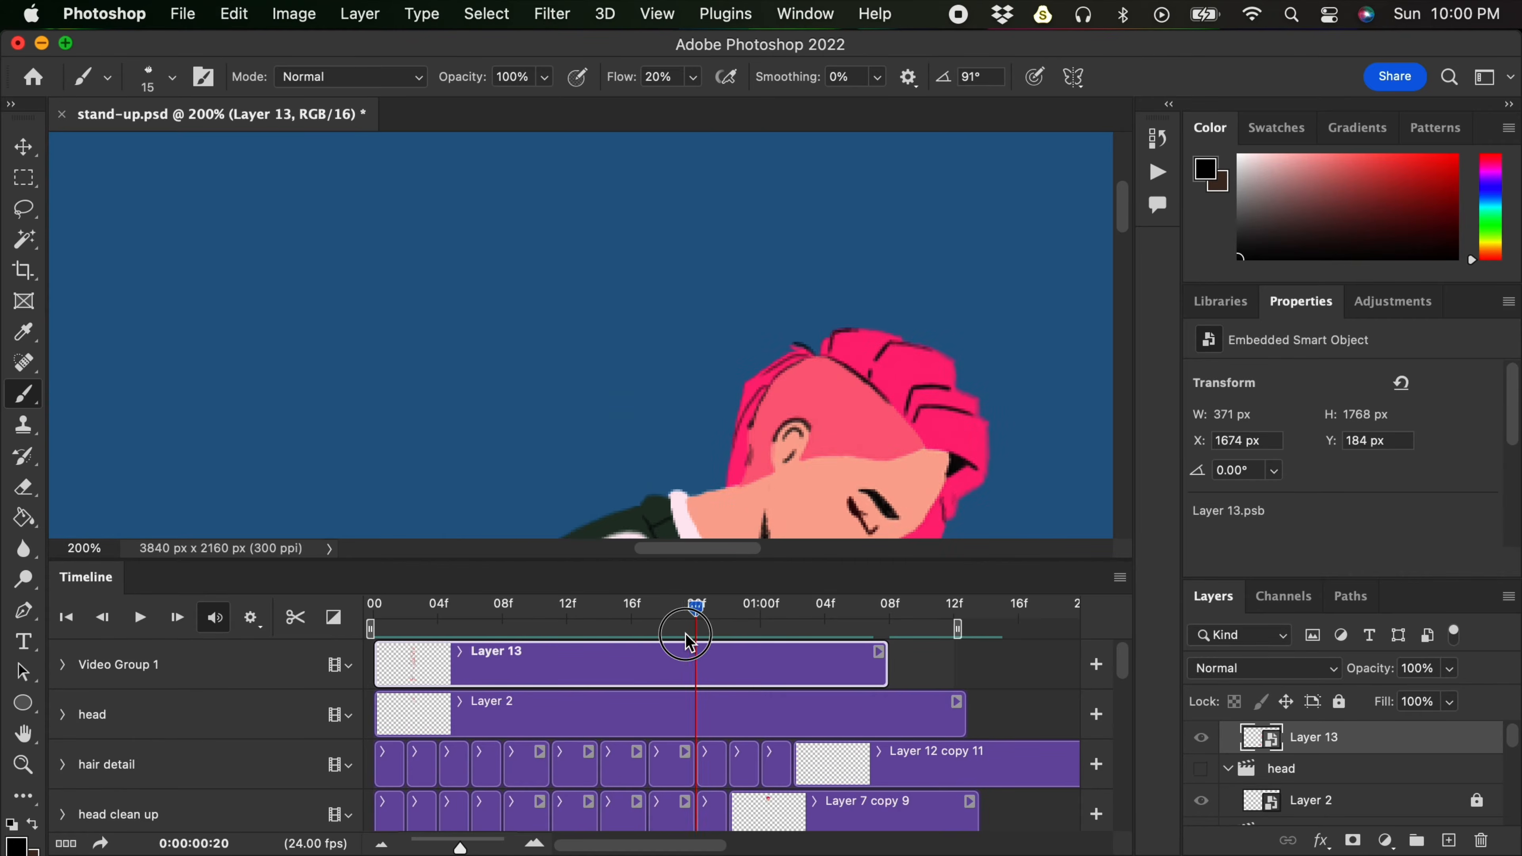
pyautogui.moveTo(687, 632); pyautogui.dragTo(688, 629)
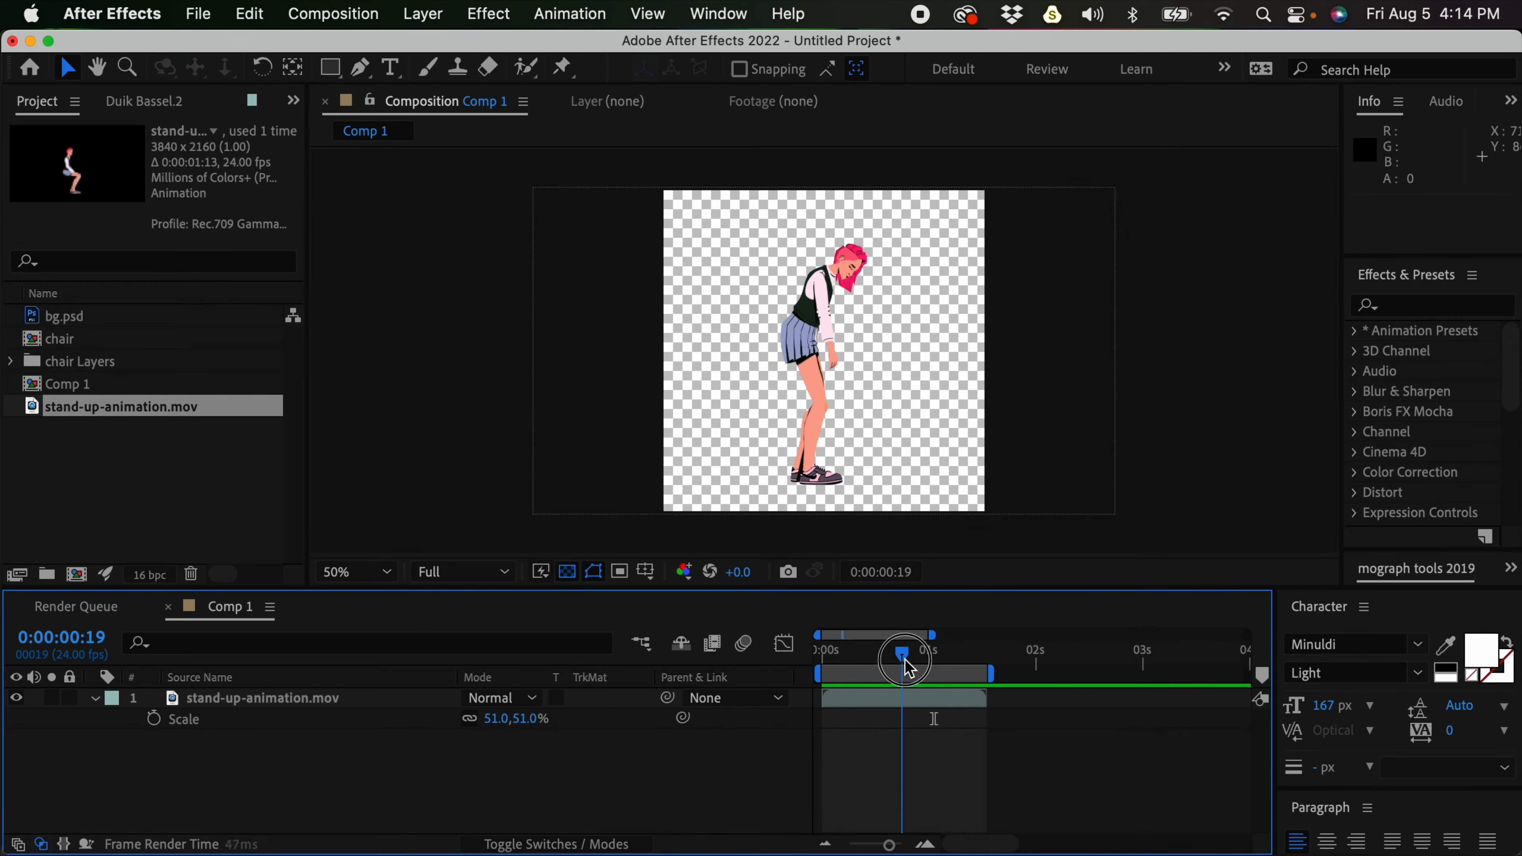
# Return to After Effects, play Comp 1 from the first frame and scrub the animation to 0:00:00:19
pyautogui.moveTo(900, 654); pyautogui.dragTo(822, 653)
pyautogui.click(878, 702)
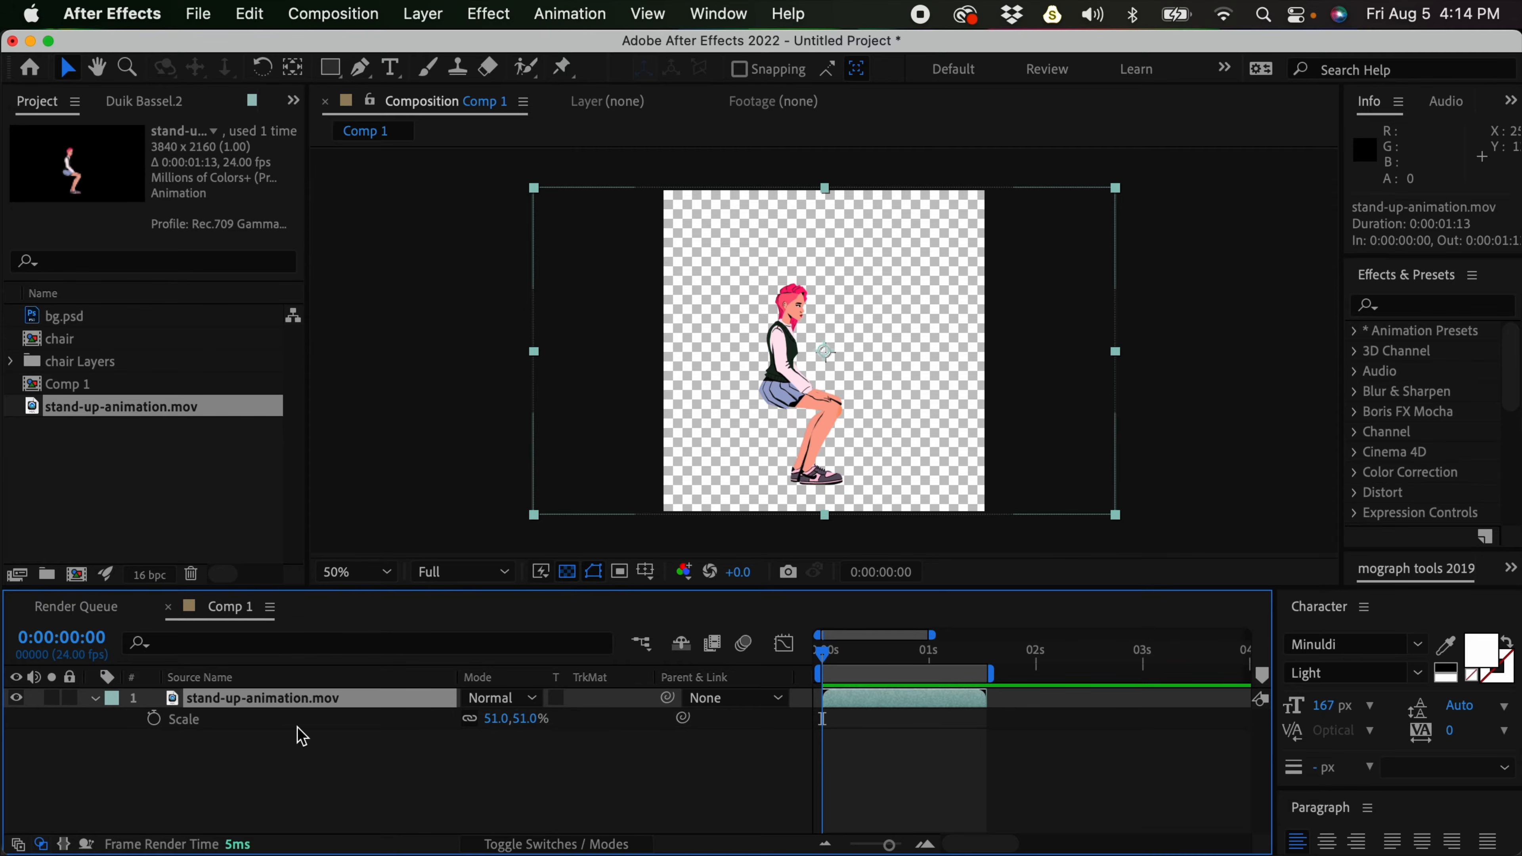
pyautogui.click(798, 408)
pyautogui.click(876, 743)
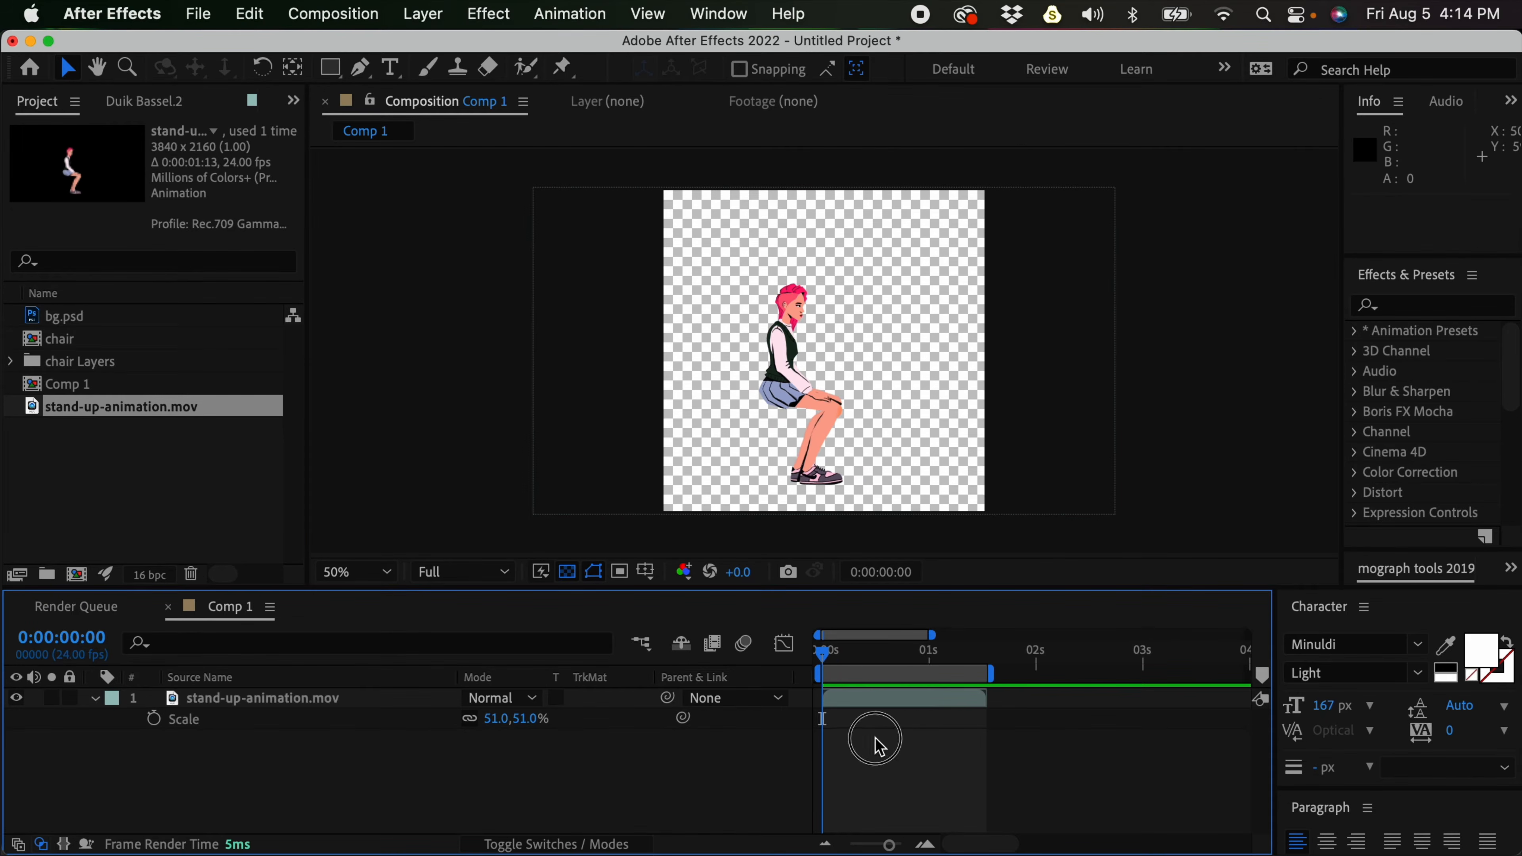
pyautogui.press('space')
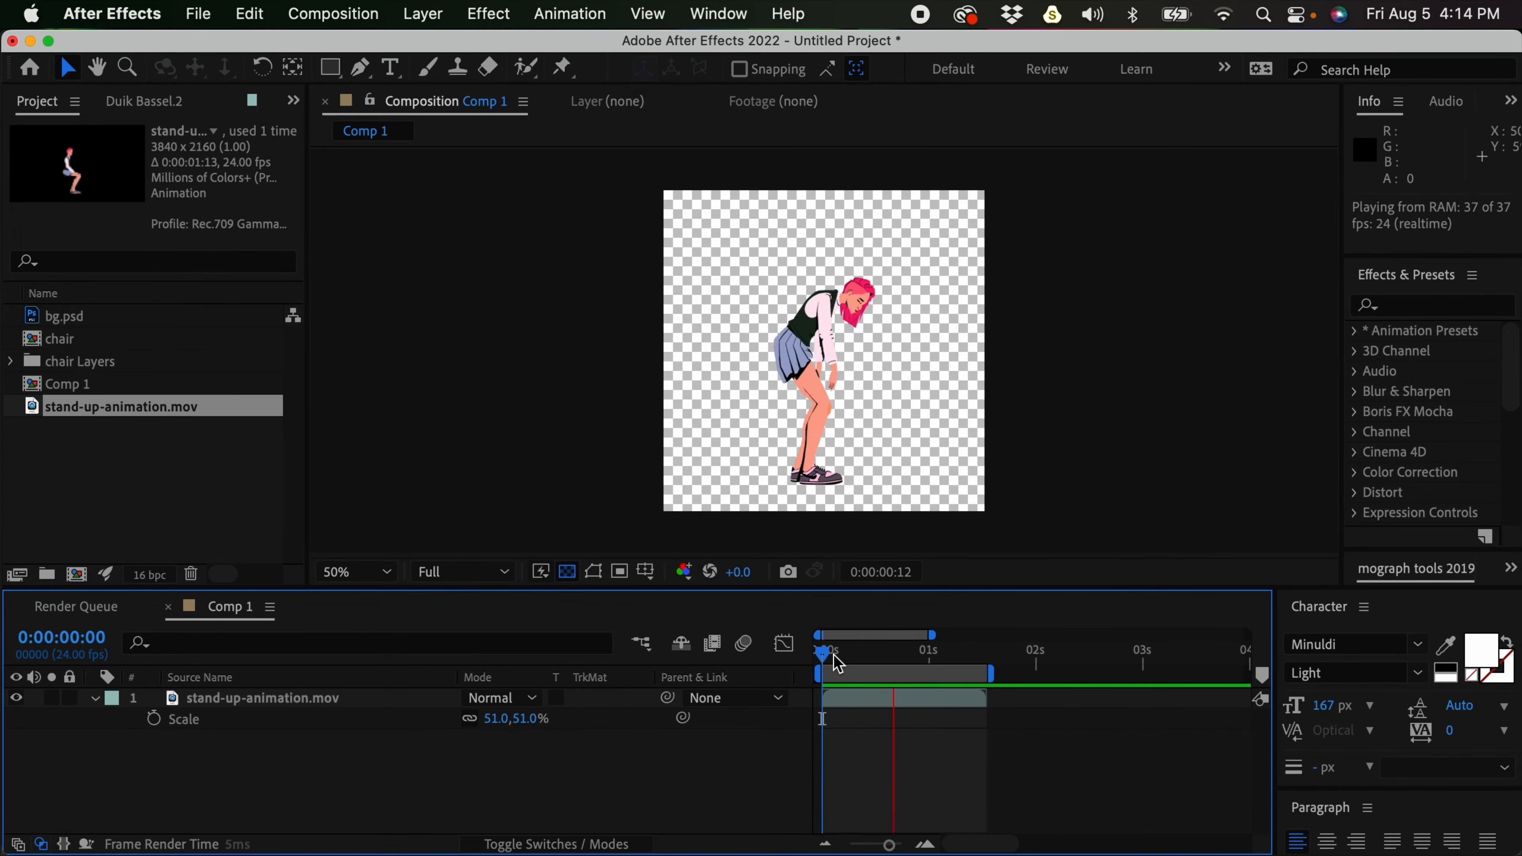
pyautogui.click(849, 658)
pyautogui.moveTo(978, 656); pyautogui.dragTo(906, 654)
pyautogui.press('n')
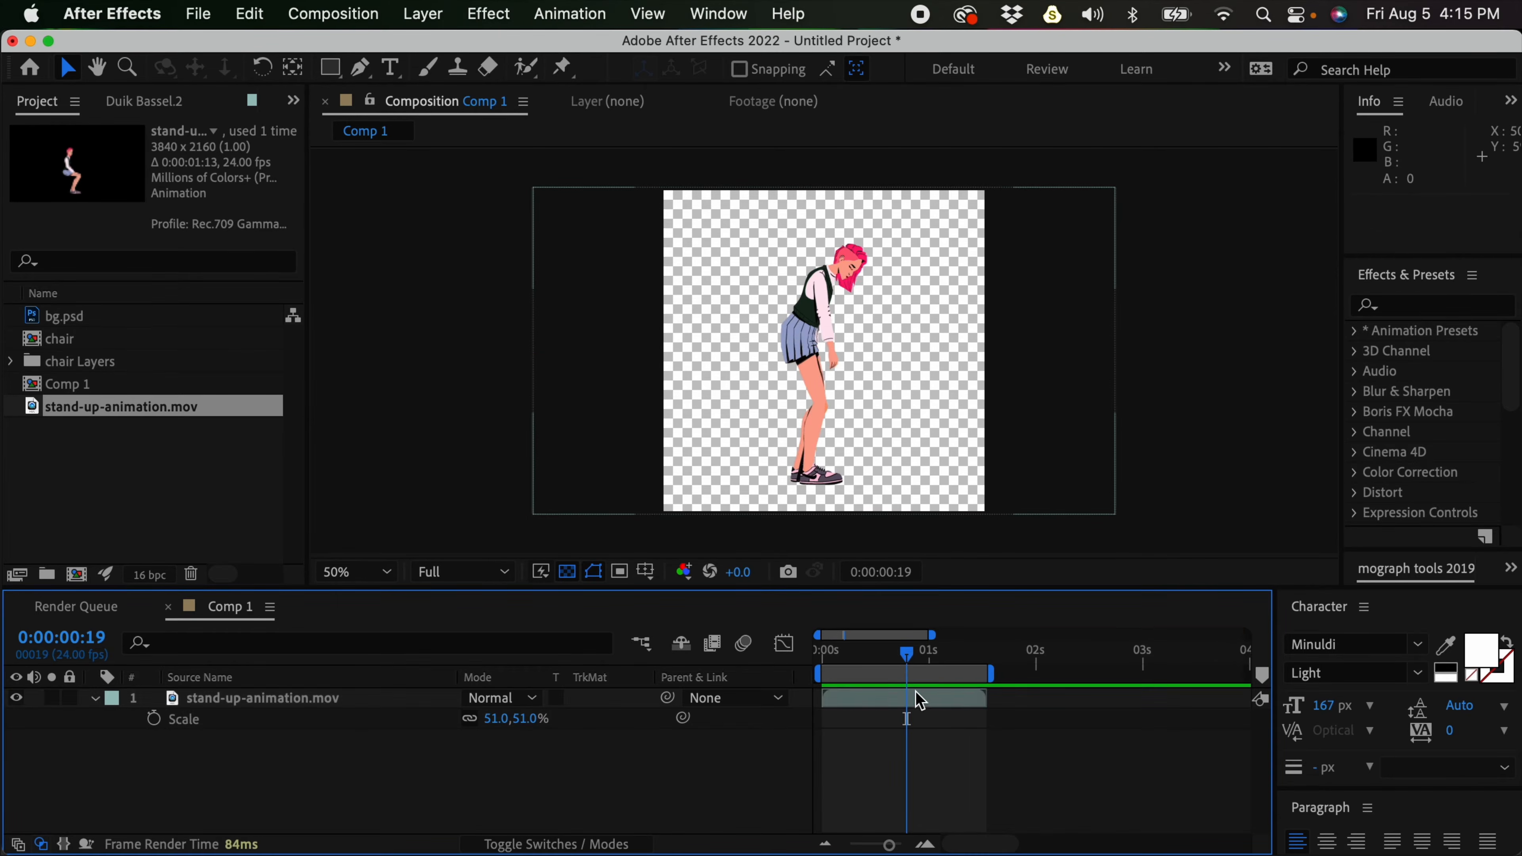
pyautogui.moveTo(822, 429); pyautogui.dragTo(863, 442)
pyautogui.press('super+z')
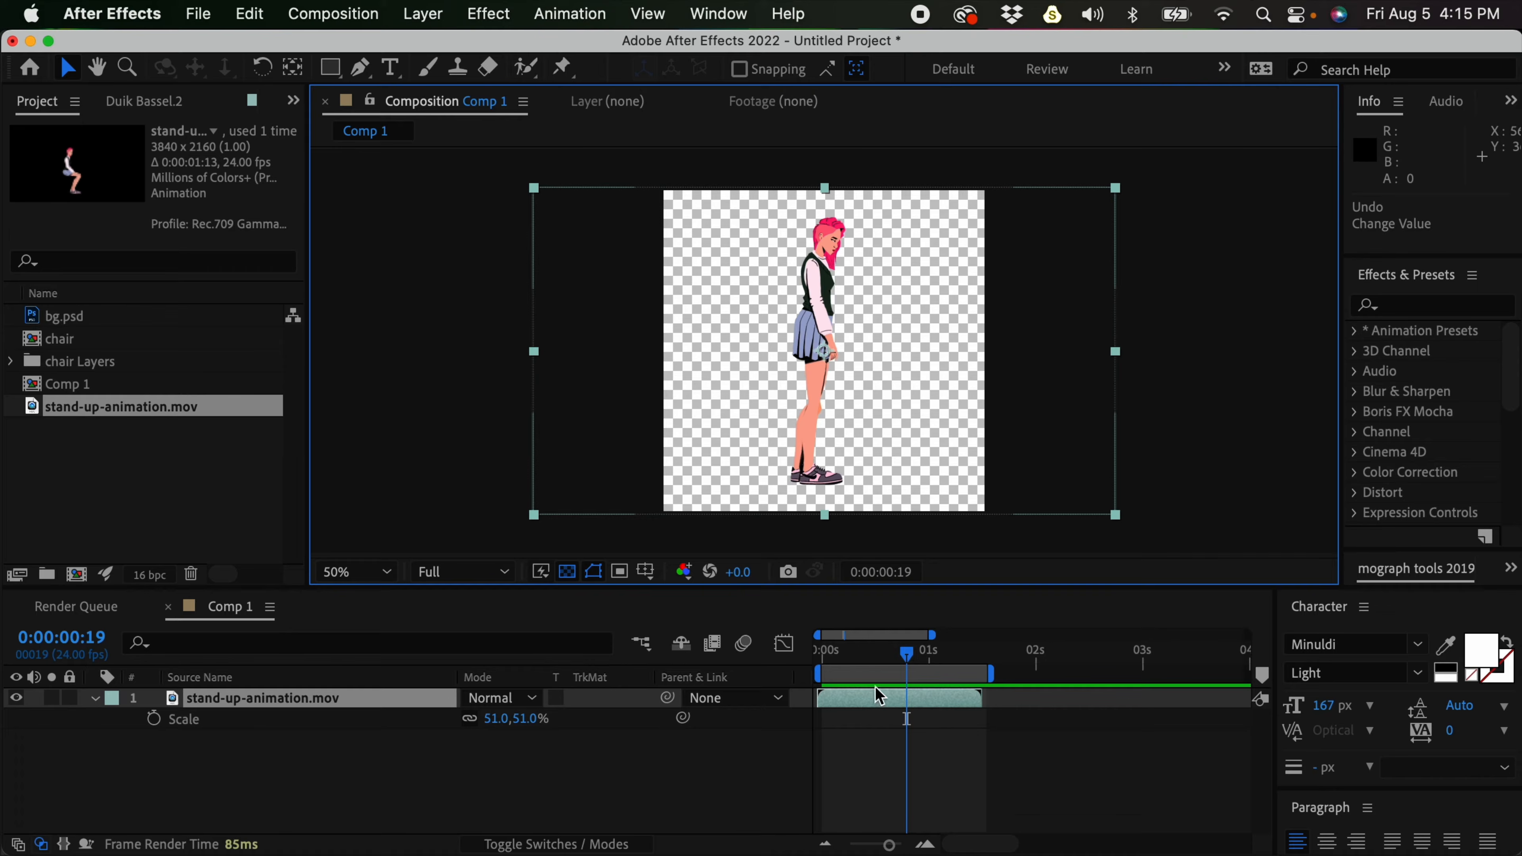
pyautogui.moveTo(890, 699); pyautogui.dragTo(896, 698)
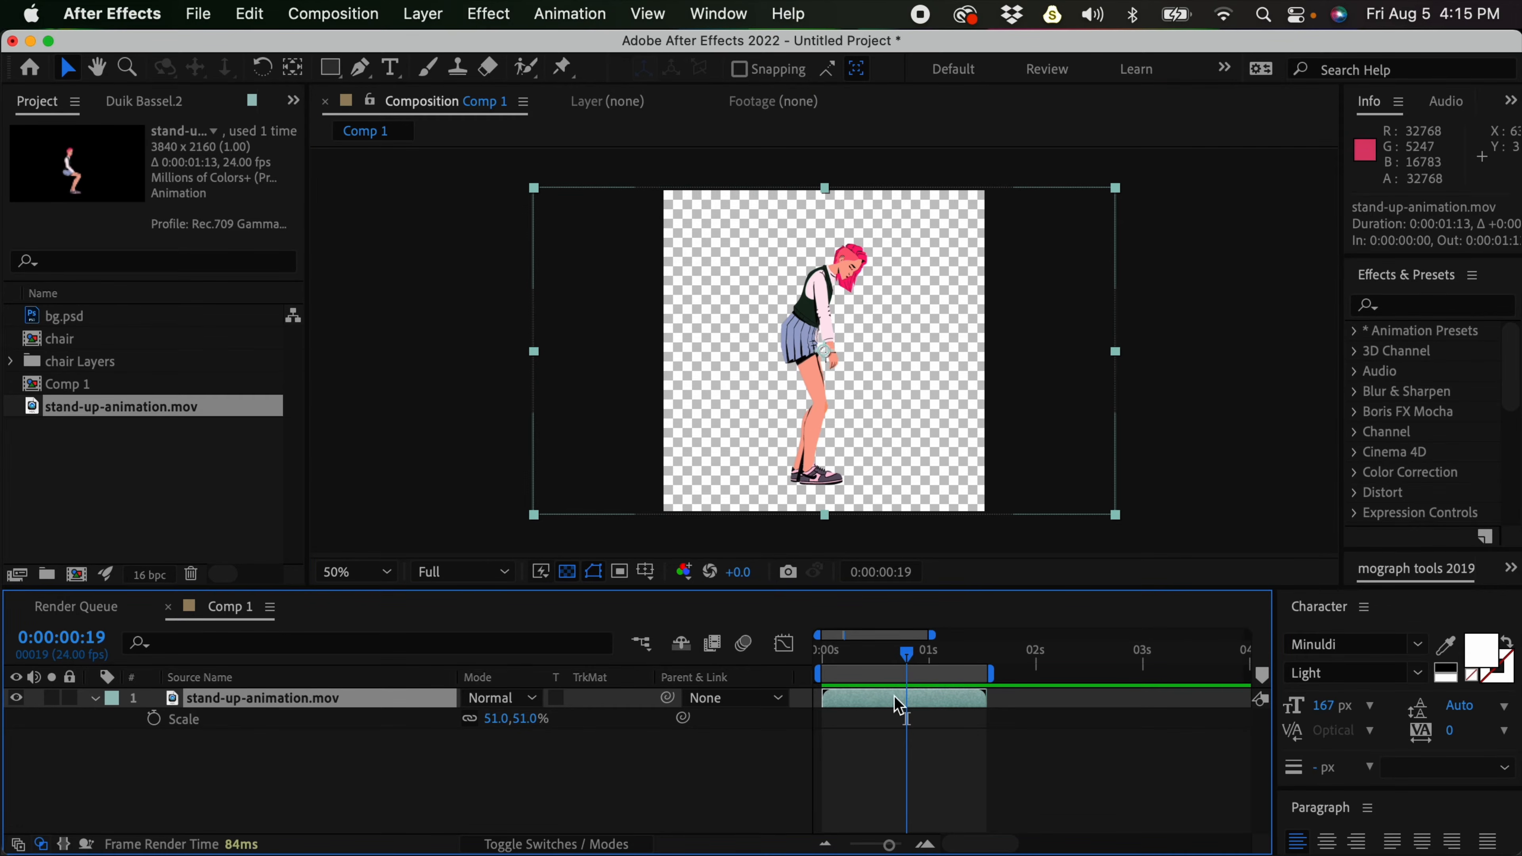
pyautogui.click(898, 727)
pyautogui.moveTo(908, 657); pyautogui.dragTo(820, 662)
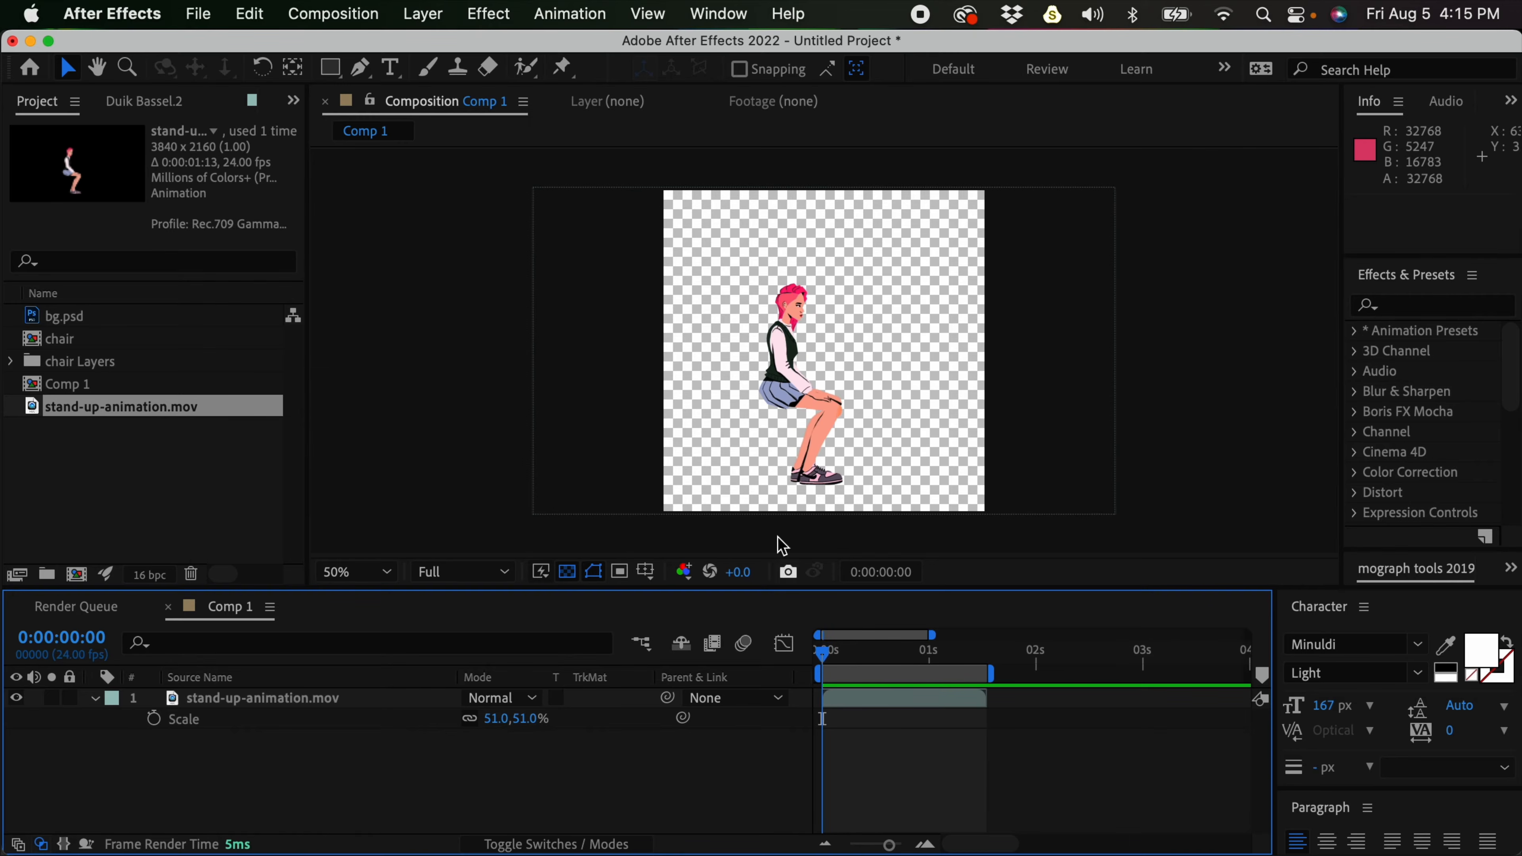
# Copy the chair part 1, chair part 2 and chair part 3 layers from the chair composition into Comp 1 above the character
pyautogui.click(802, 343)
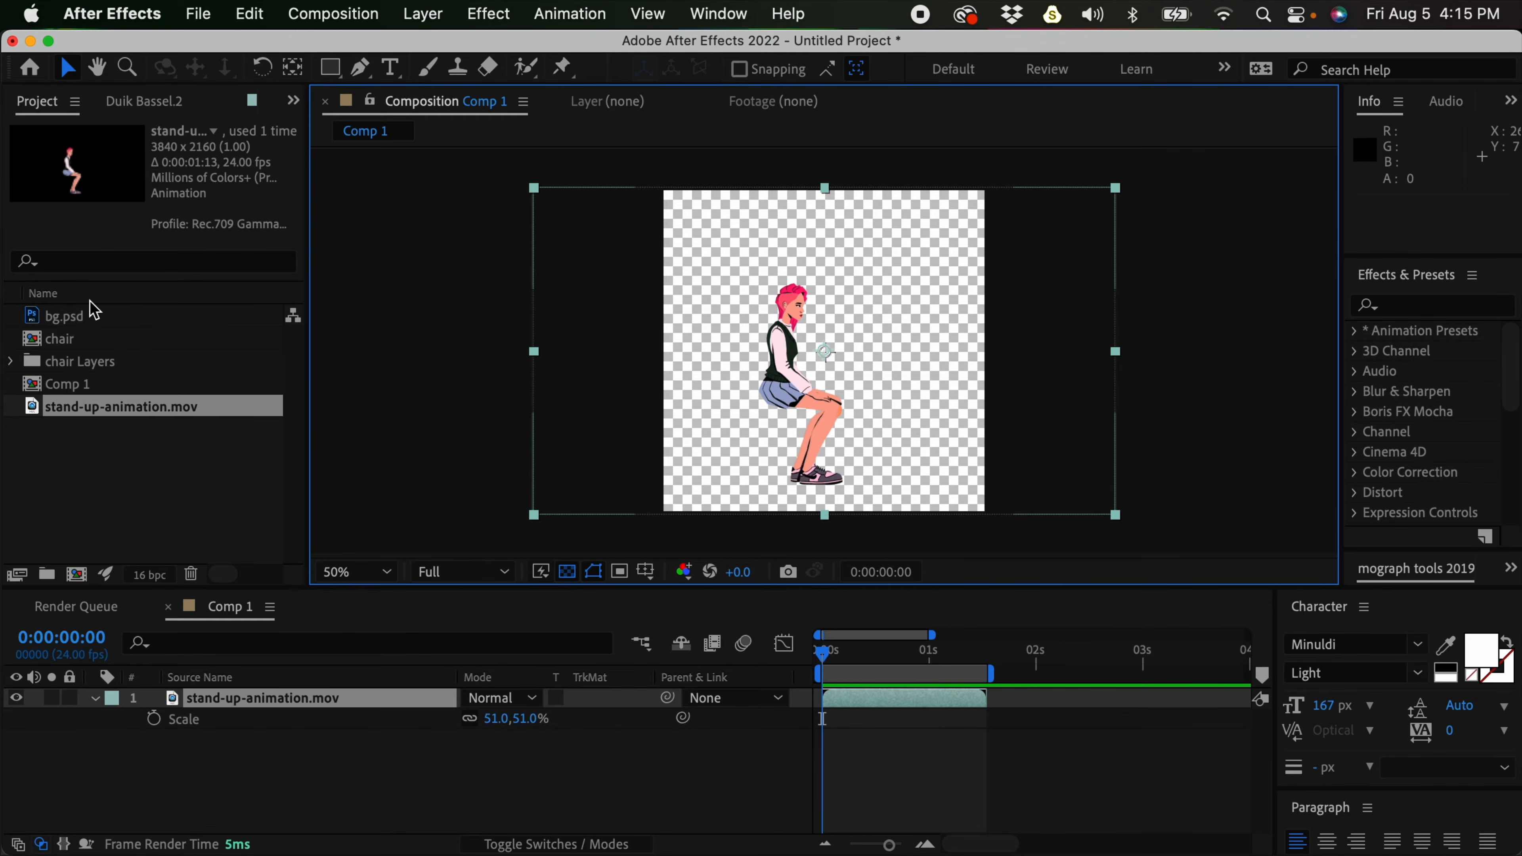
pyautogui.click(71, 338)
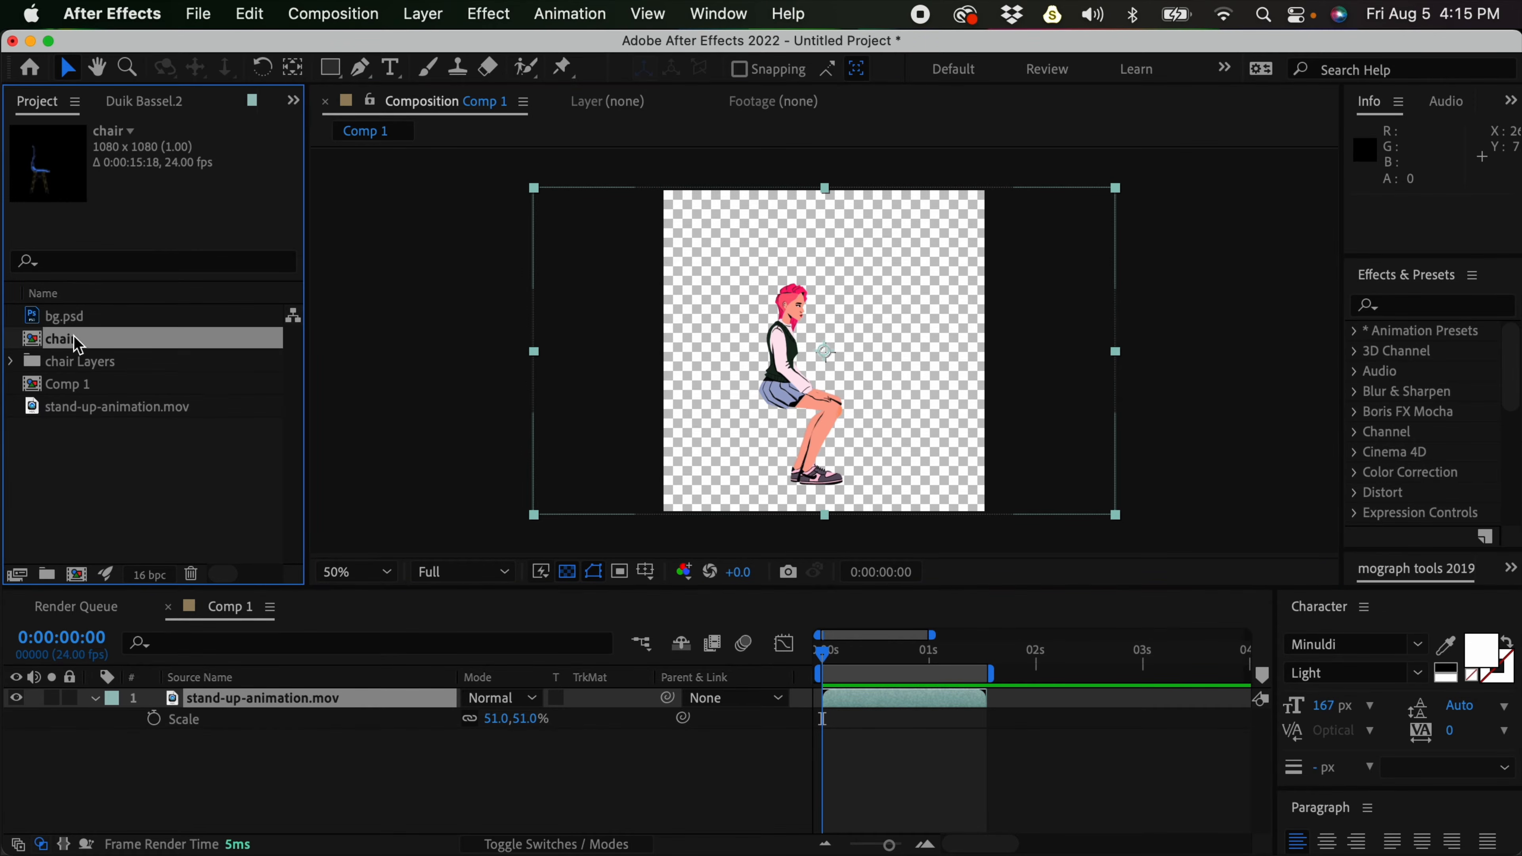
pyautogui.doubleClick(76, 344)
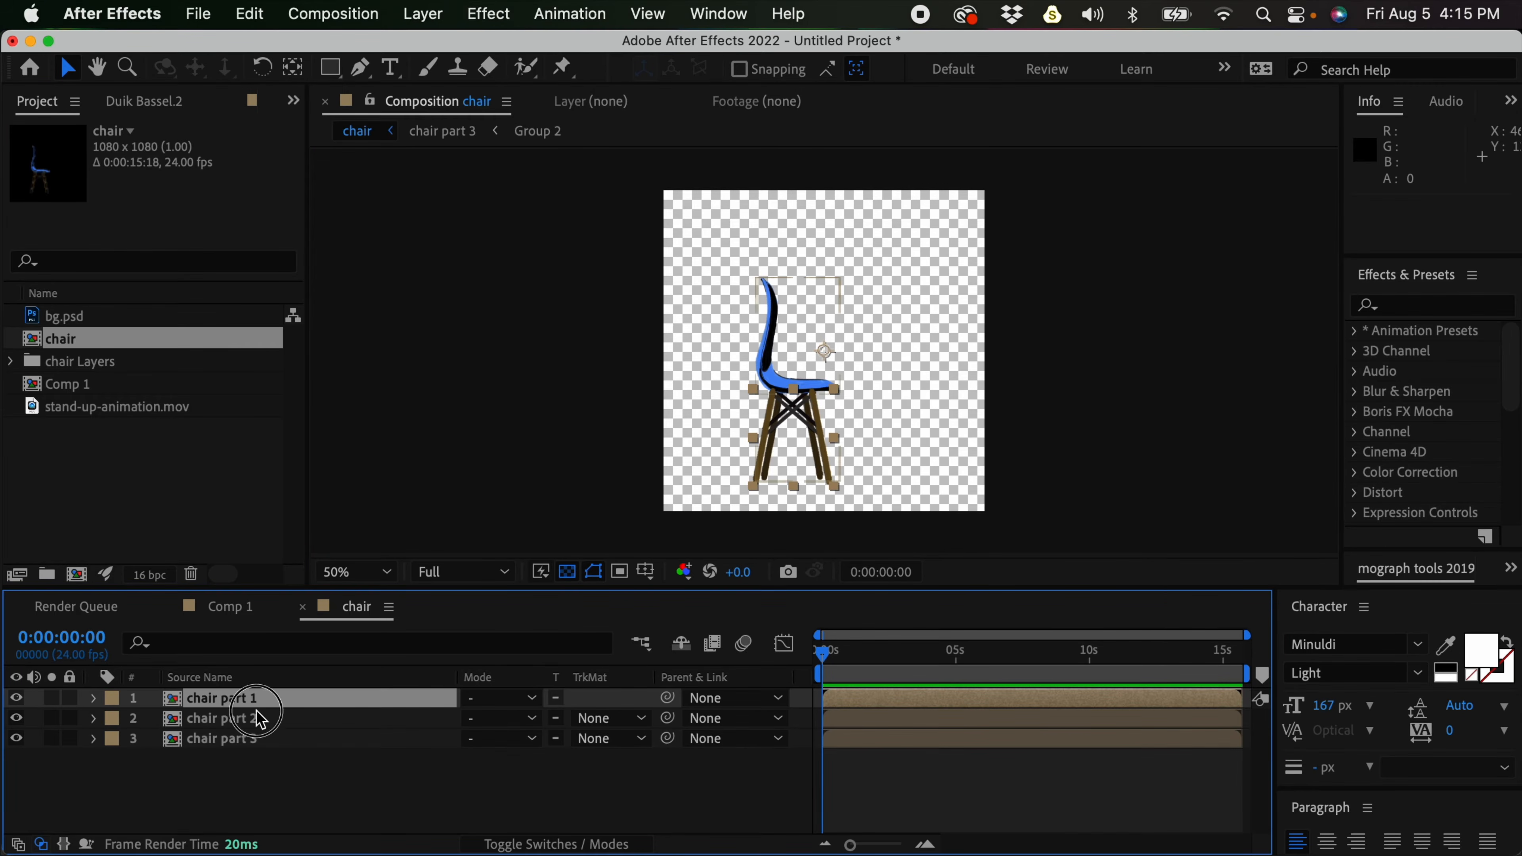
pyautogui.click(259, 700)
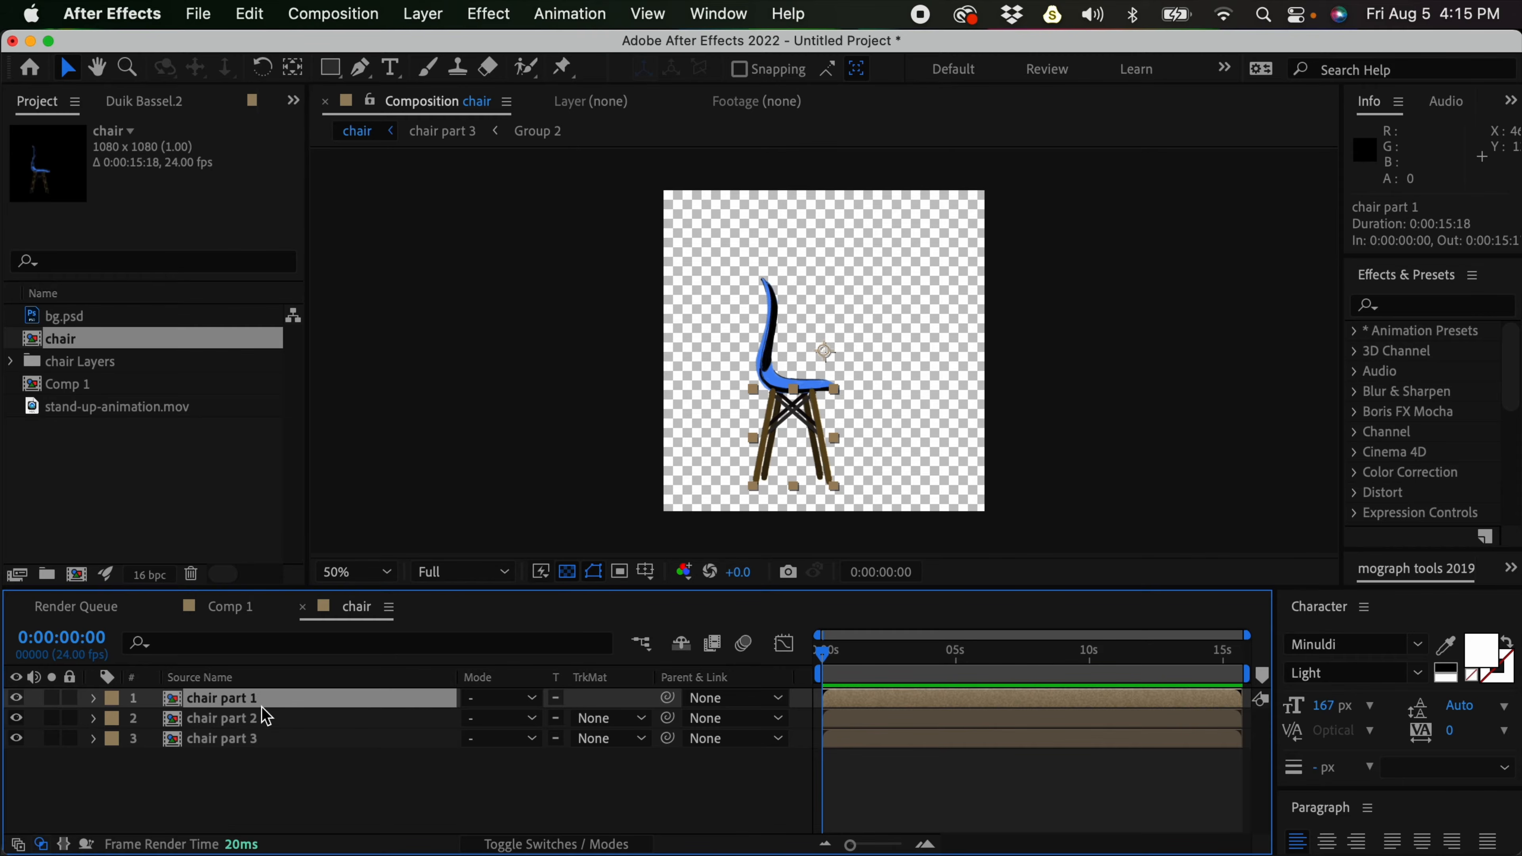
pyautogui.keyDown('shift'); pyautogui.click(259, 739); pyautogui.keyUp('shift')
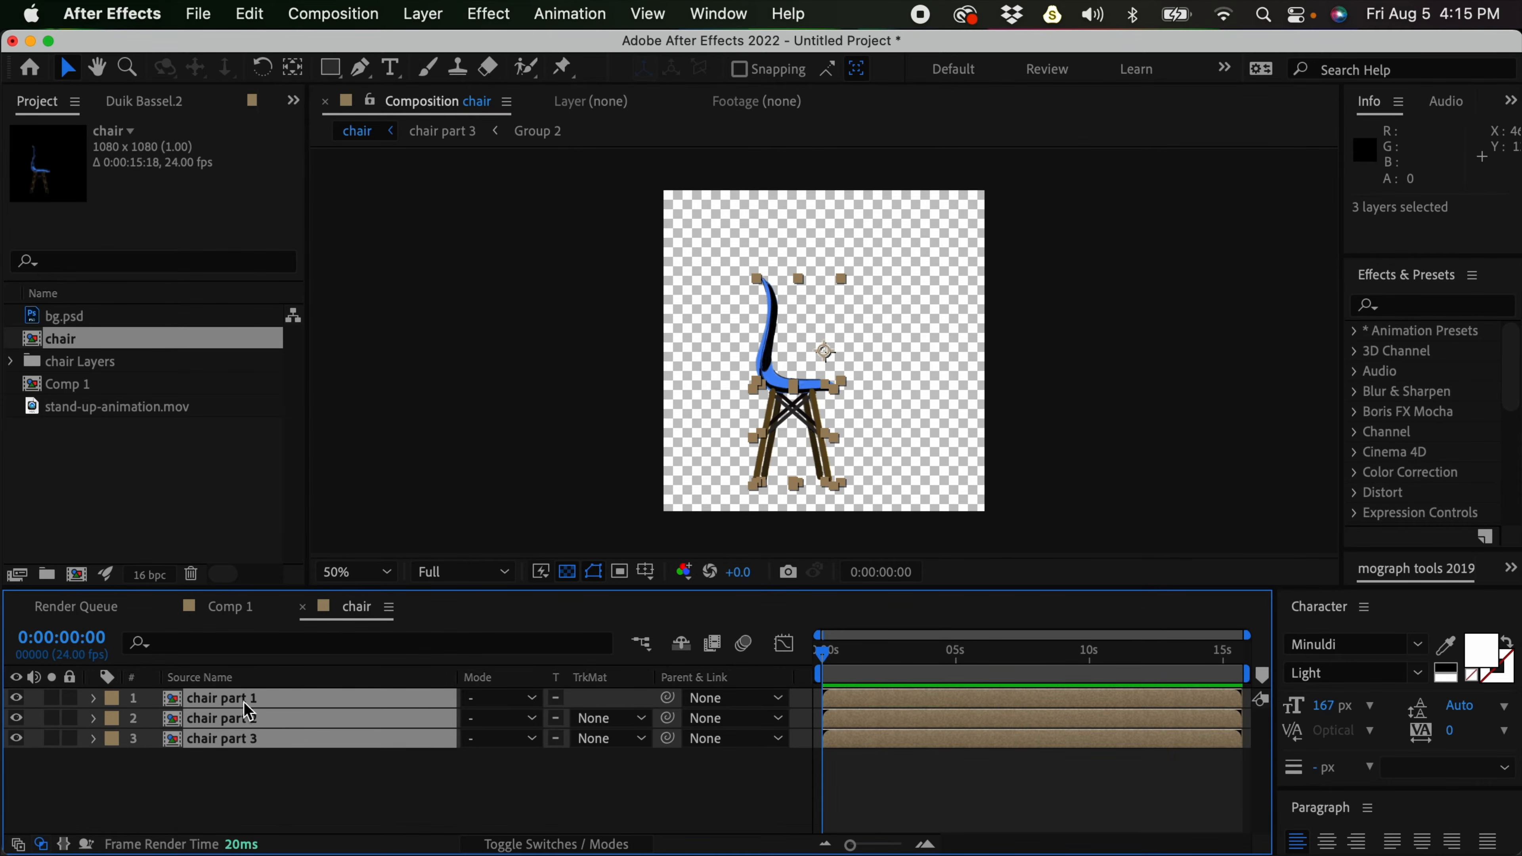
pyautogui.press('super+c')
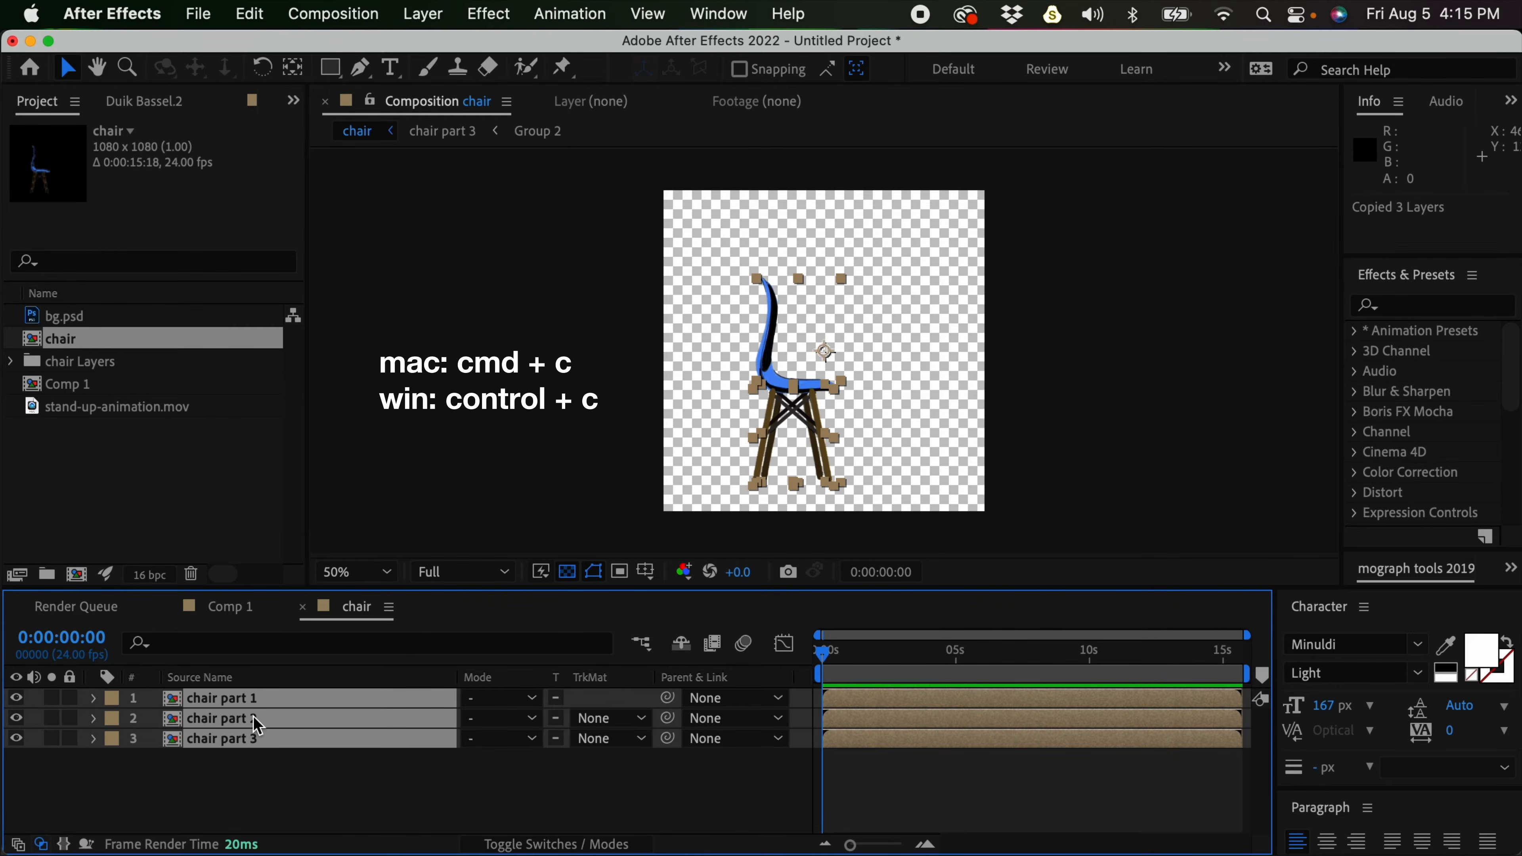
pyautogui.click(92, 388)
pyautogui.doubleClick(92, 388)
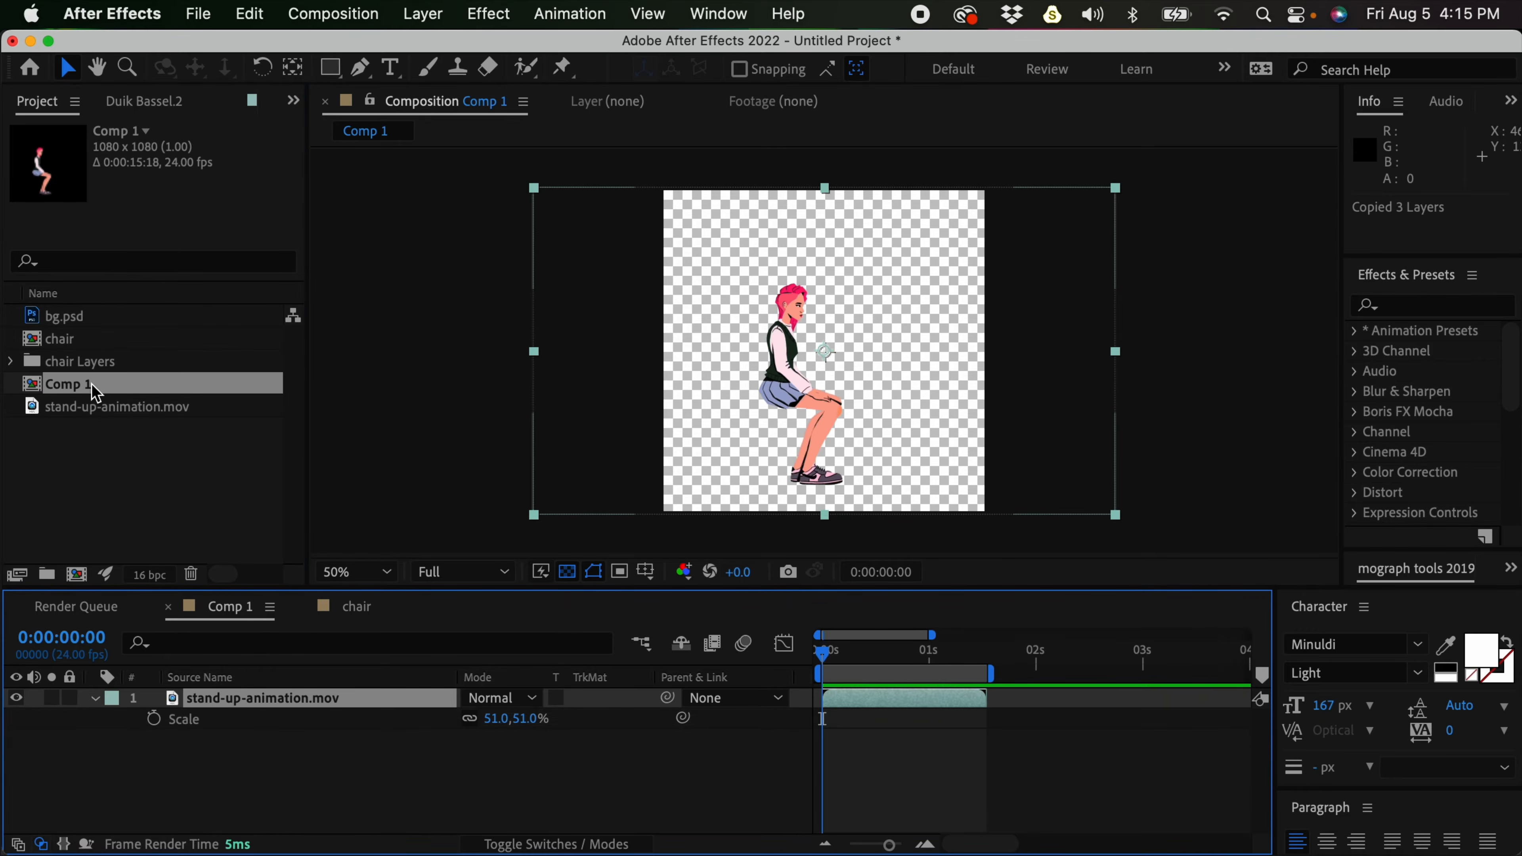
pyautogui.press('super+v')
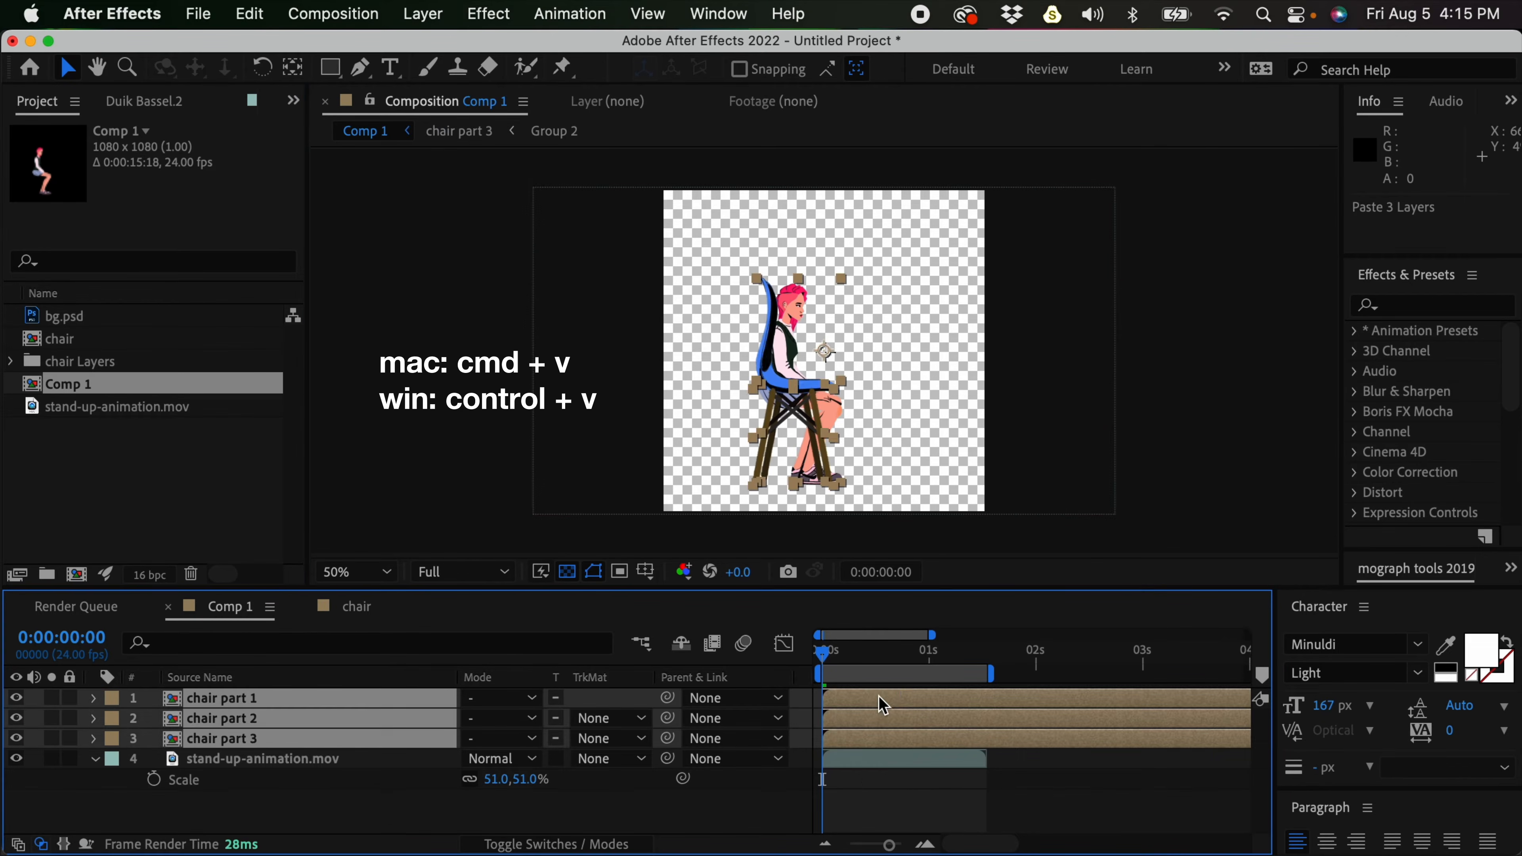
pyautogui.click(888, 796)
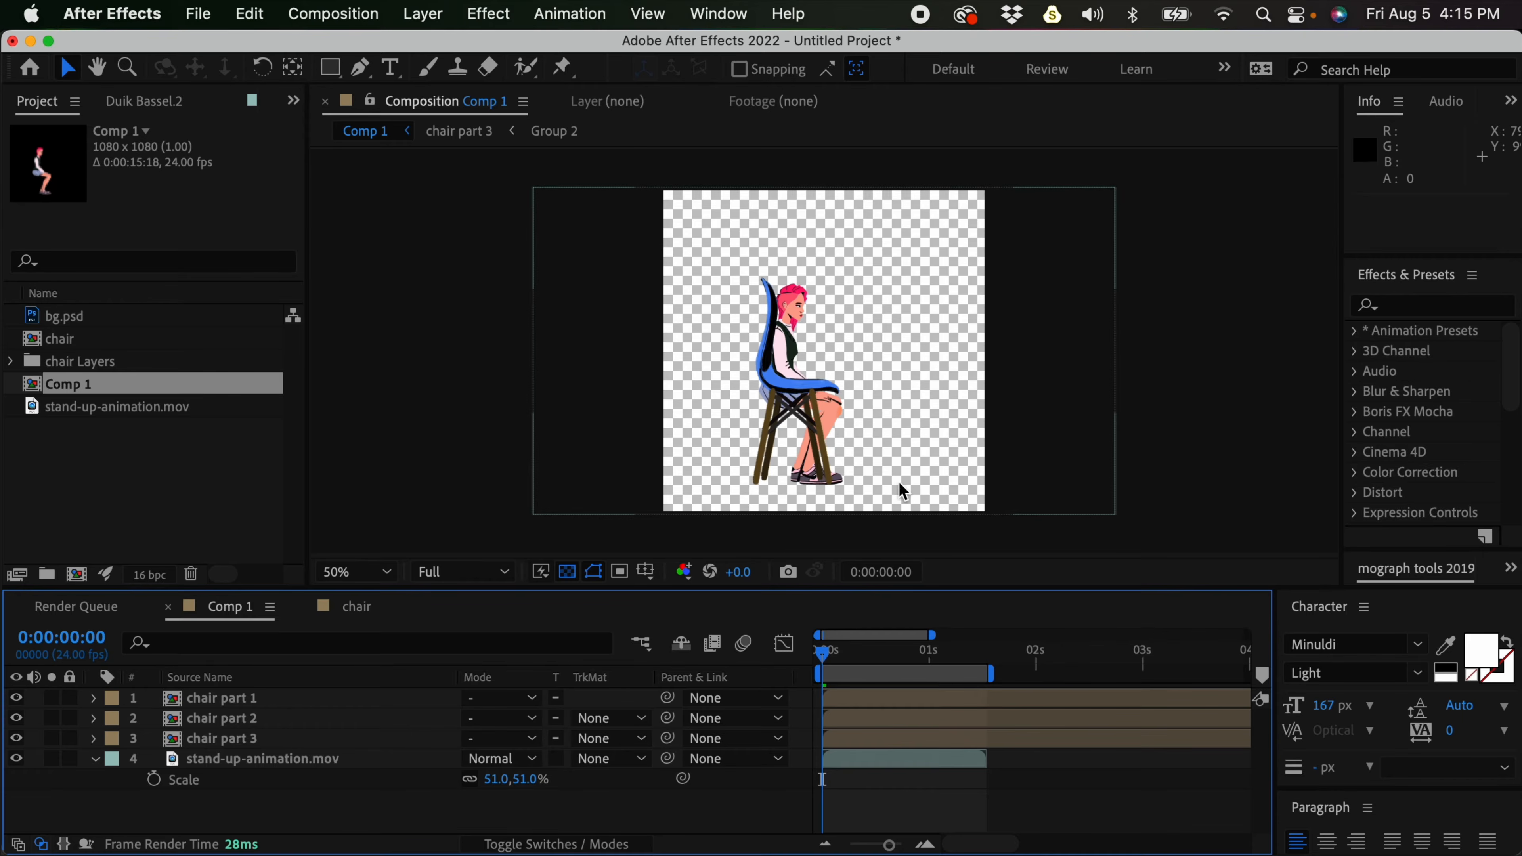
# Add a null object over the chair in Comp 1 and parent the chair part 1, chair part 2 and chair part 3 layers to it
pyautogui.click(423, 13)
pyautogui.moveTo(458, 57)
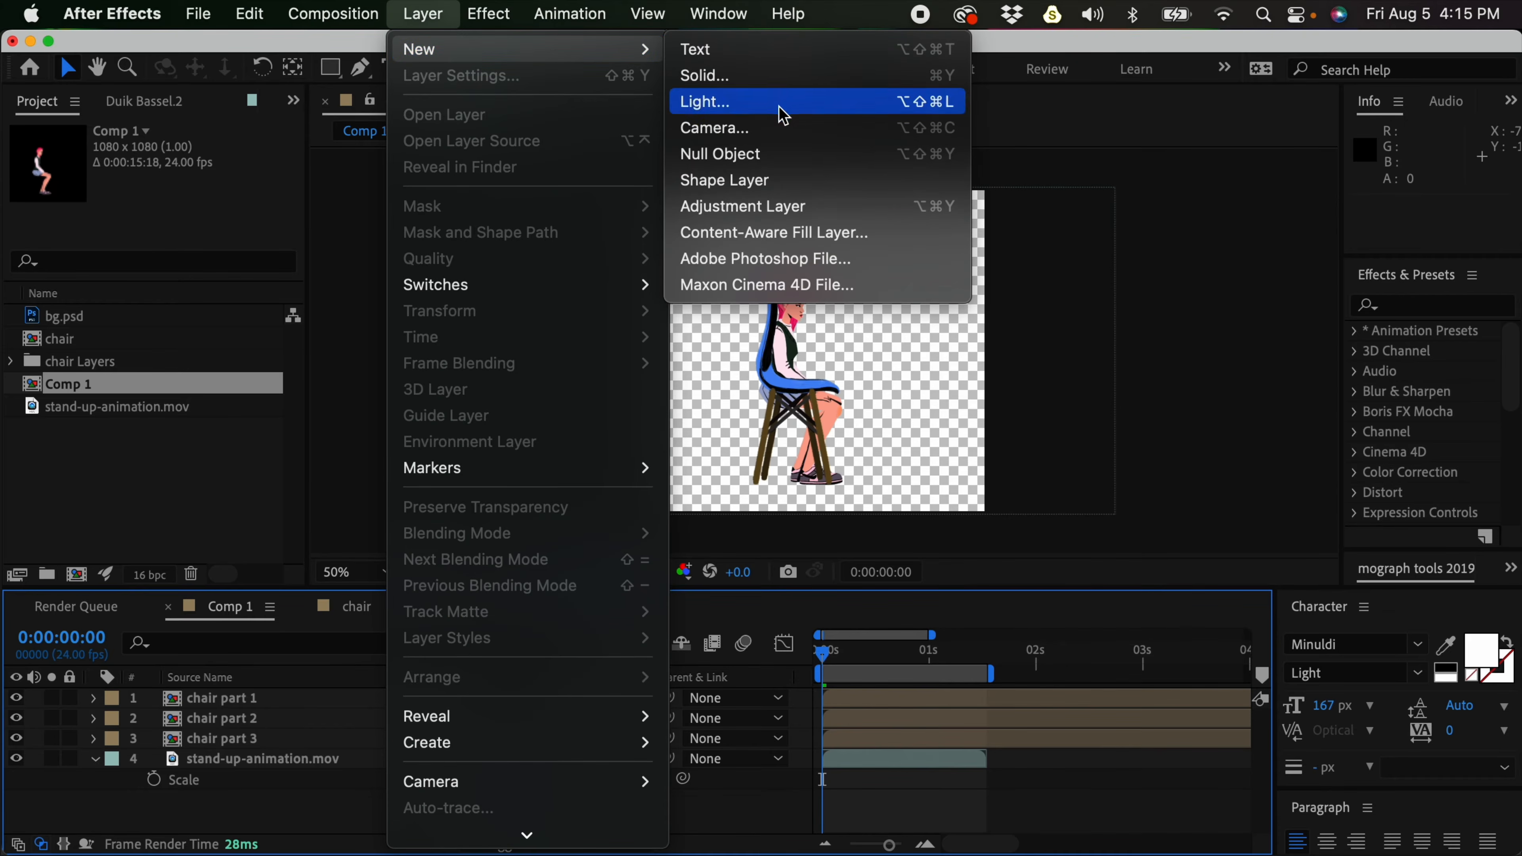
pyautogui.click(771, 154)
pyautogui.moveTo(851, 377); pyautogui.dragTo(814, 421)
pyautogui.click(239, 723)
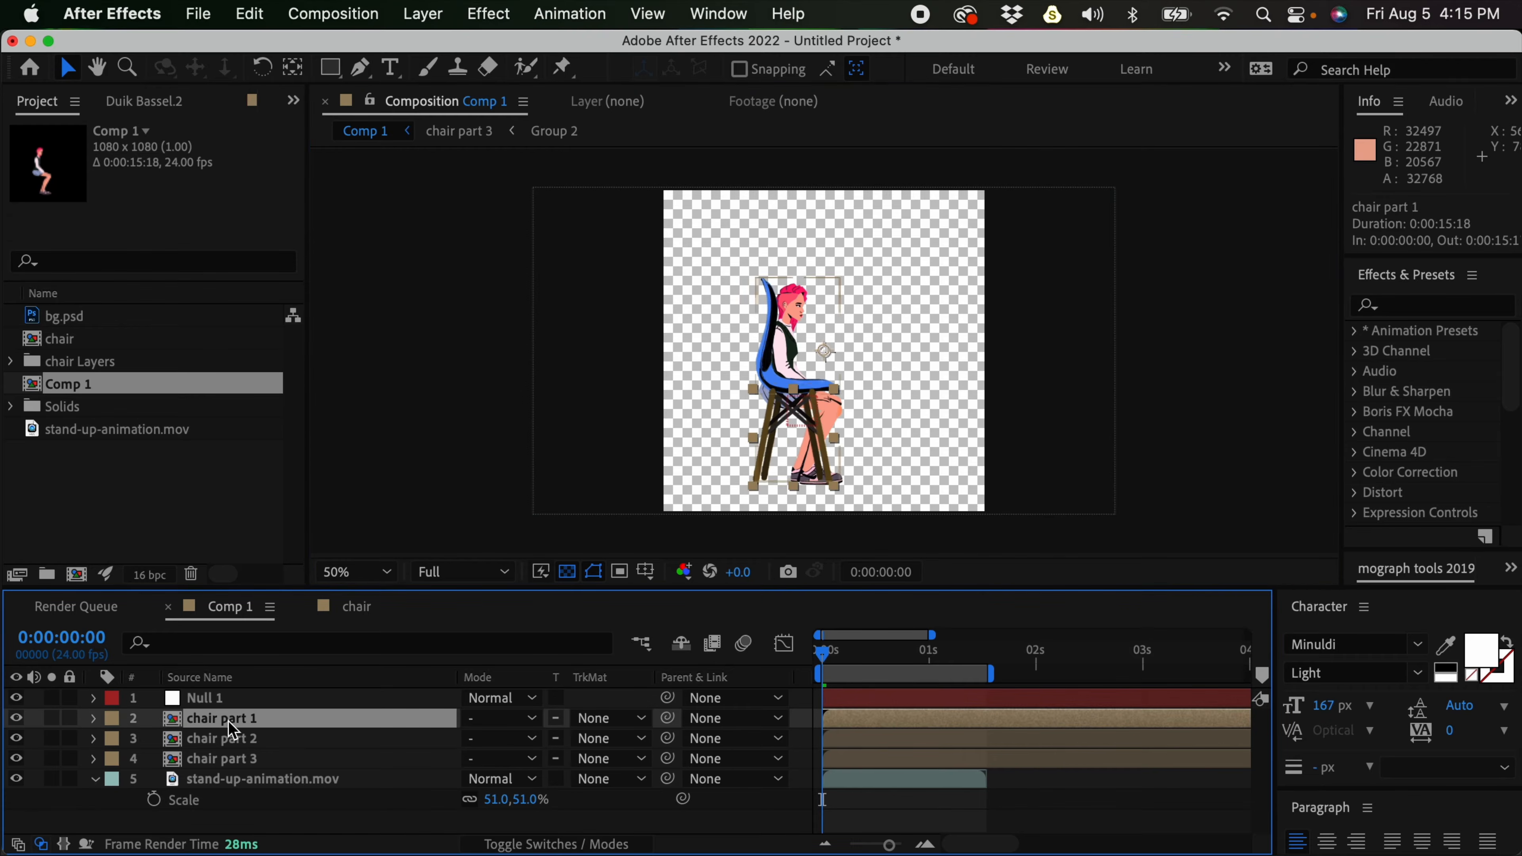
pyautogui.keyDown('shift'); pyautogui.click(237, 764); pyautogui.keyUp('shift')
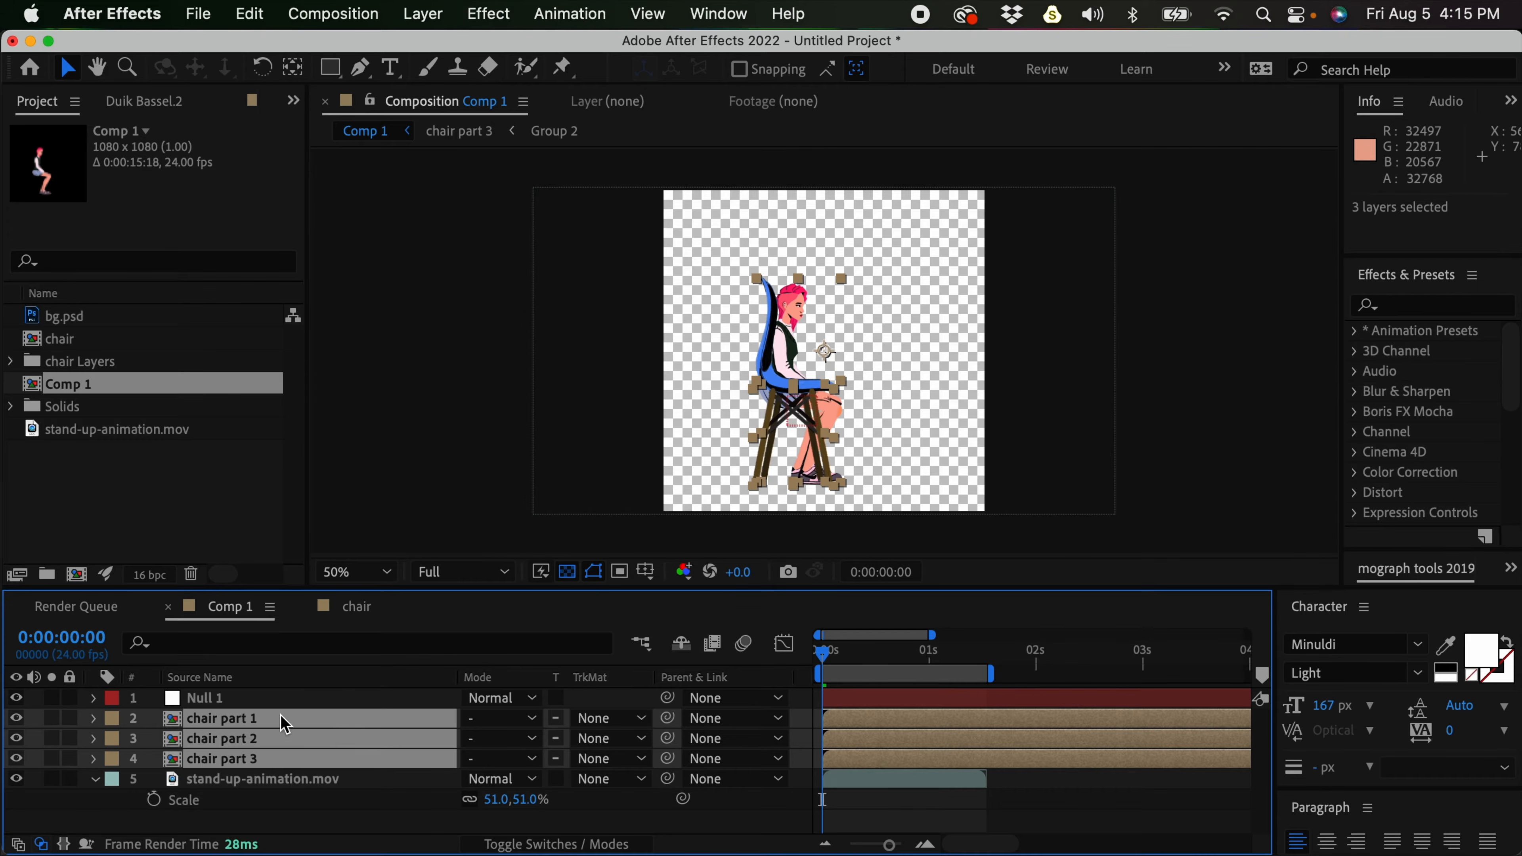
pyautogui.moveTo(669, 718); pyautogui.dragTo(308, 697)
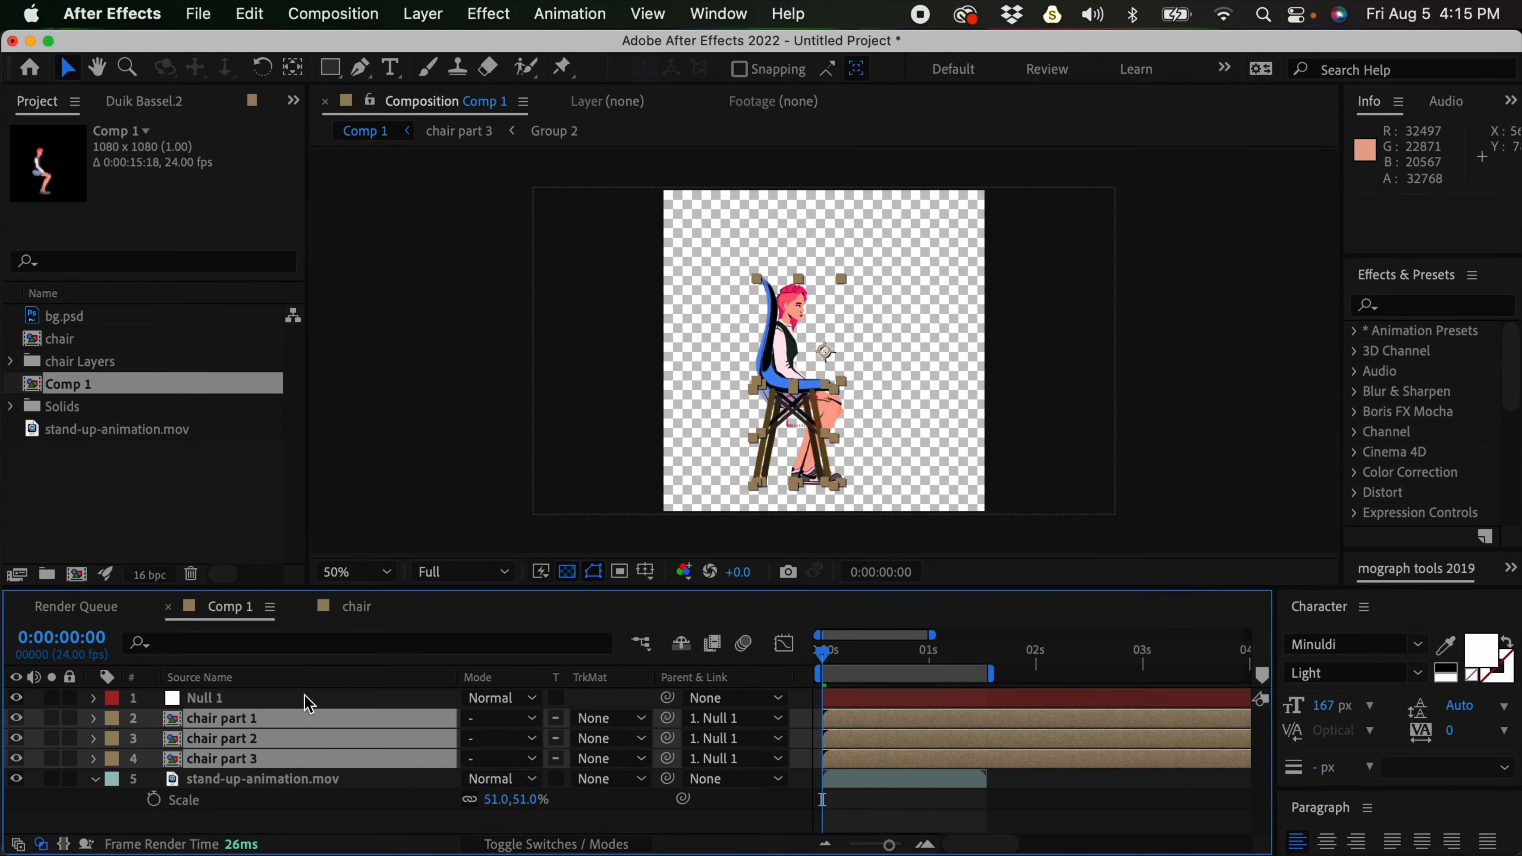
# Move the null to about 374, 758 so the parented chair sits beneath the seated character
pyautogui.click(308, 698)
pyautogui.moveTo(810, 412); pyautogui.dragTo(799, 458)
pyautogui.press('super+z')
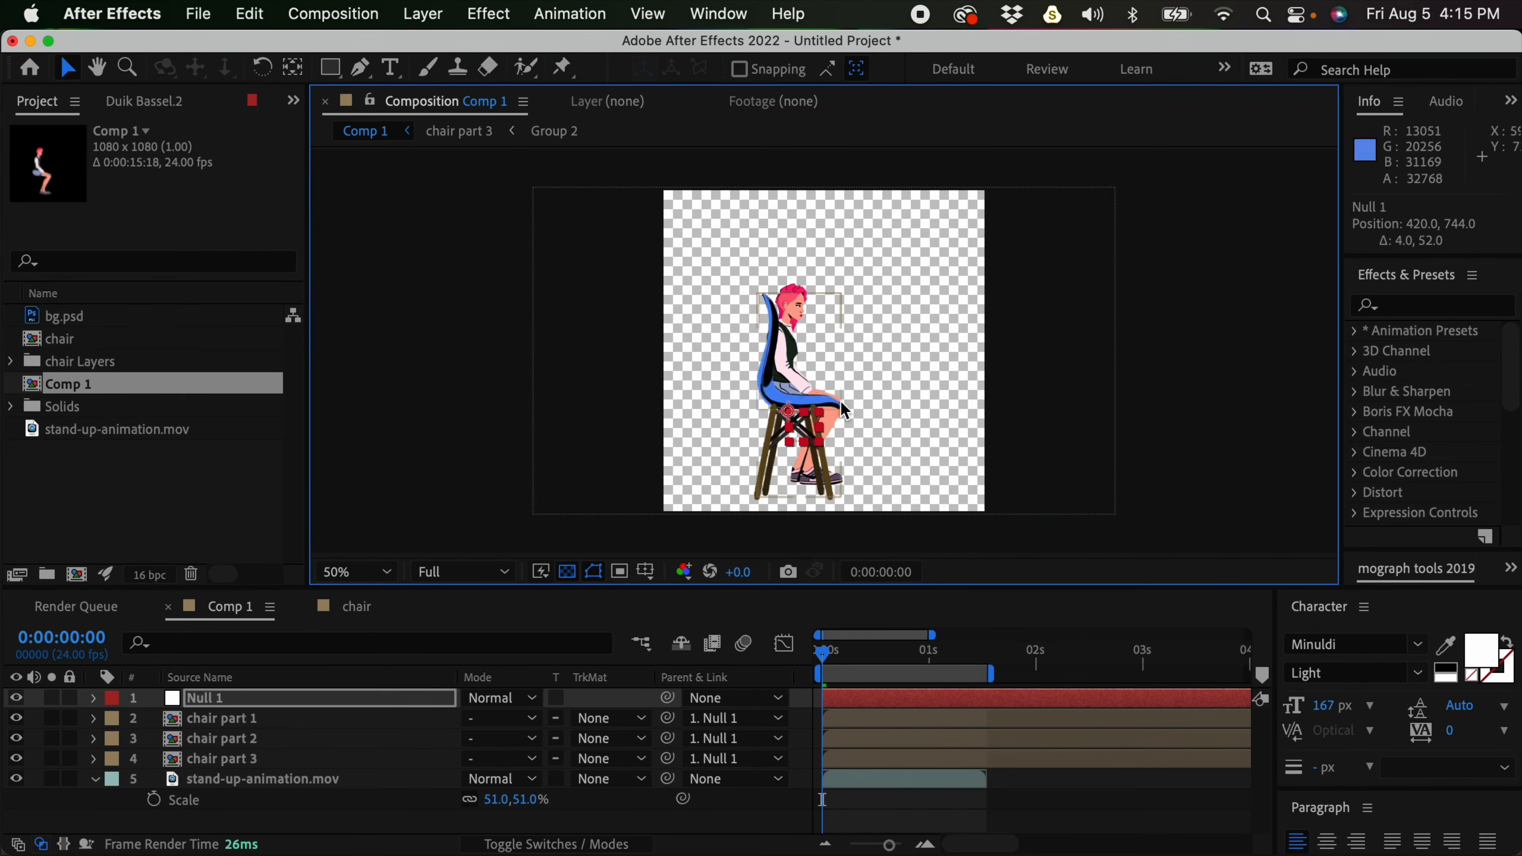
pyautogui.moveTo(804, 409); pyautogui.dragTo(792, 430)
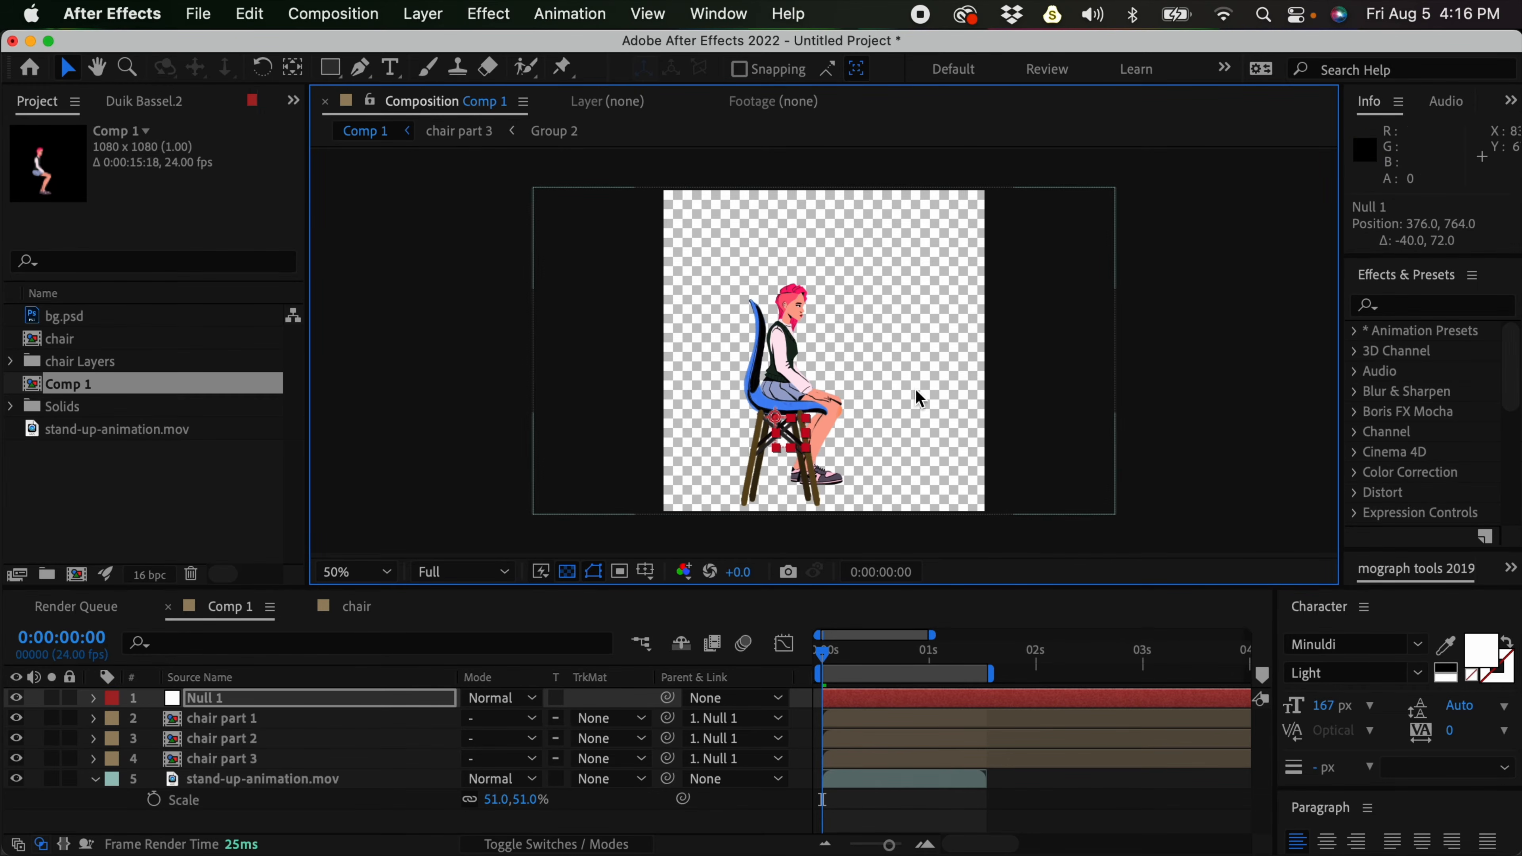
pyautogui.press('.')
pyautogui.moveTo(920, 420); pyautogui.dragTo(933, 324)
pyautogui.moveTo(800, 449); pyautogui.dragTo(764, 419)
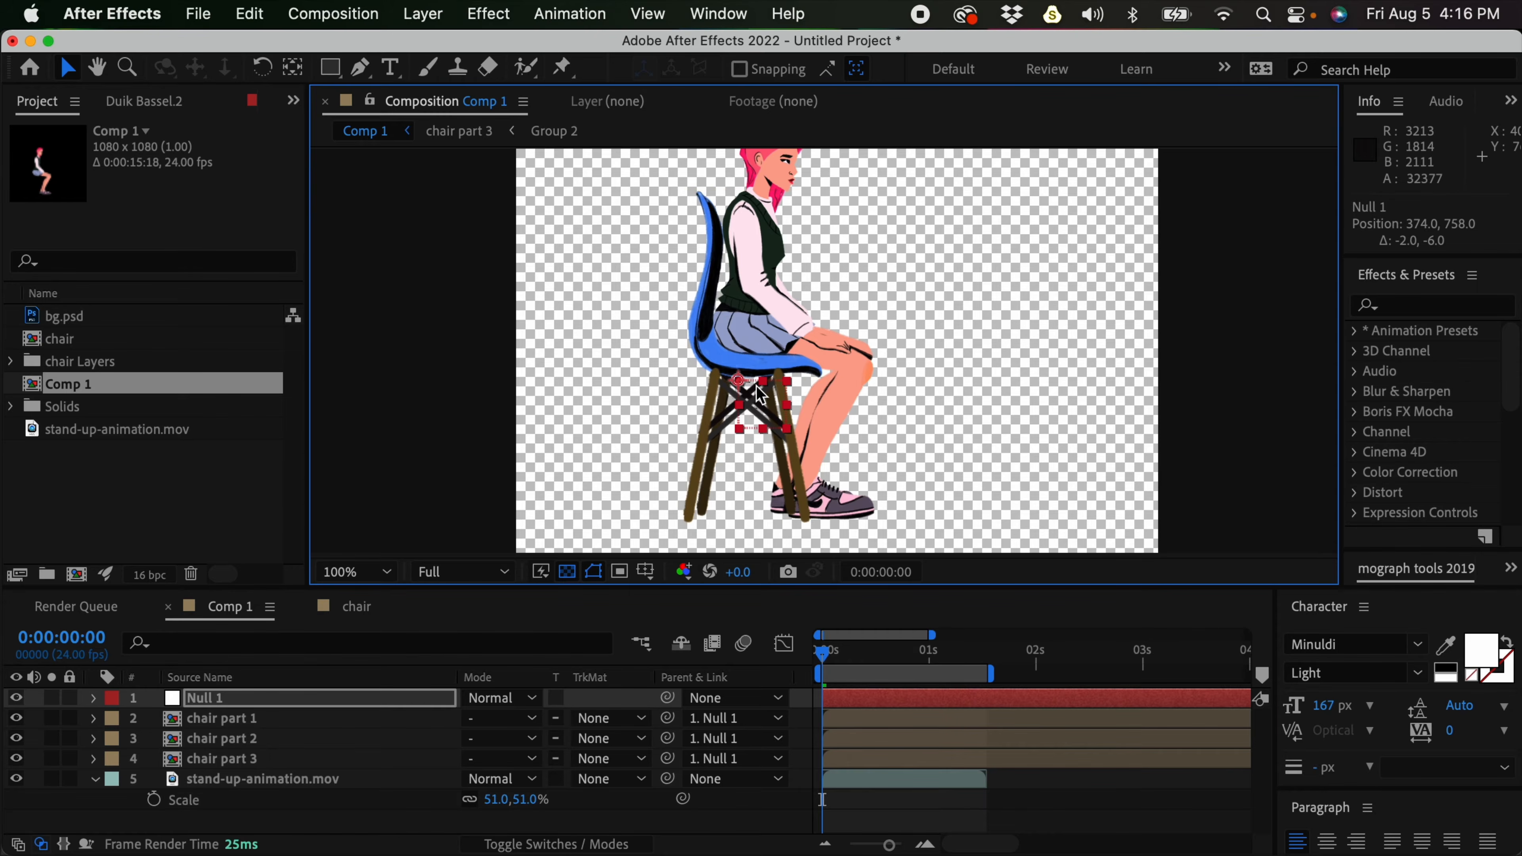
# Toggle the visibility of chair part 1 and chair part 2 to identify them, and move chair part 2 below stand-up-animation.mov
pyautogui.click(235, 702)
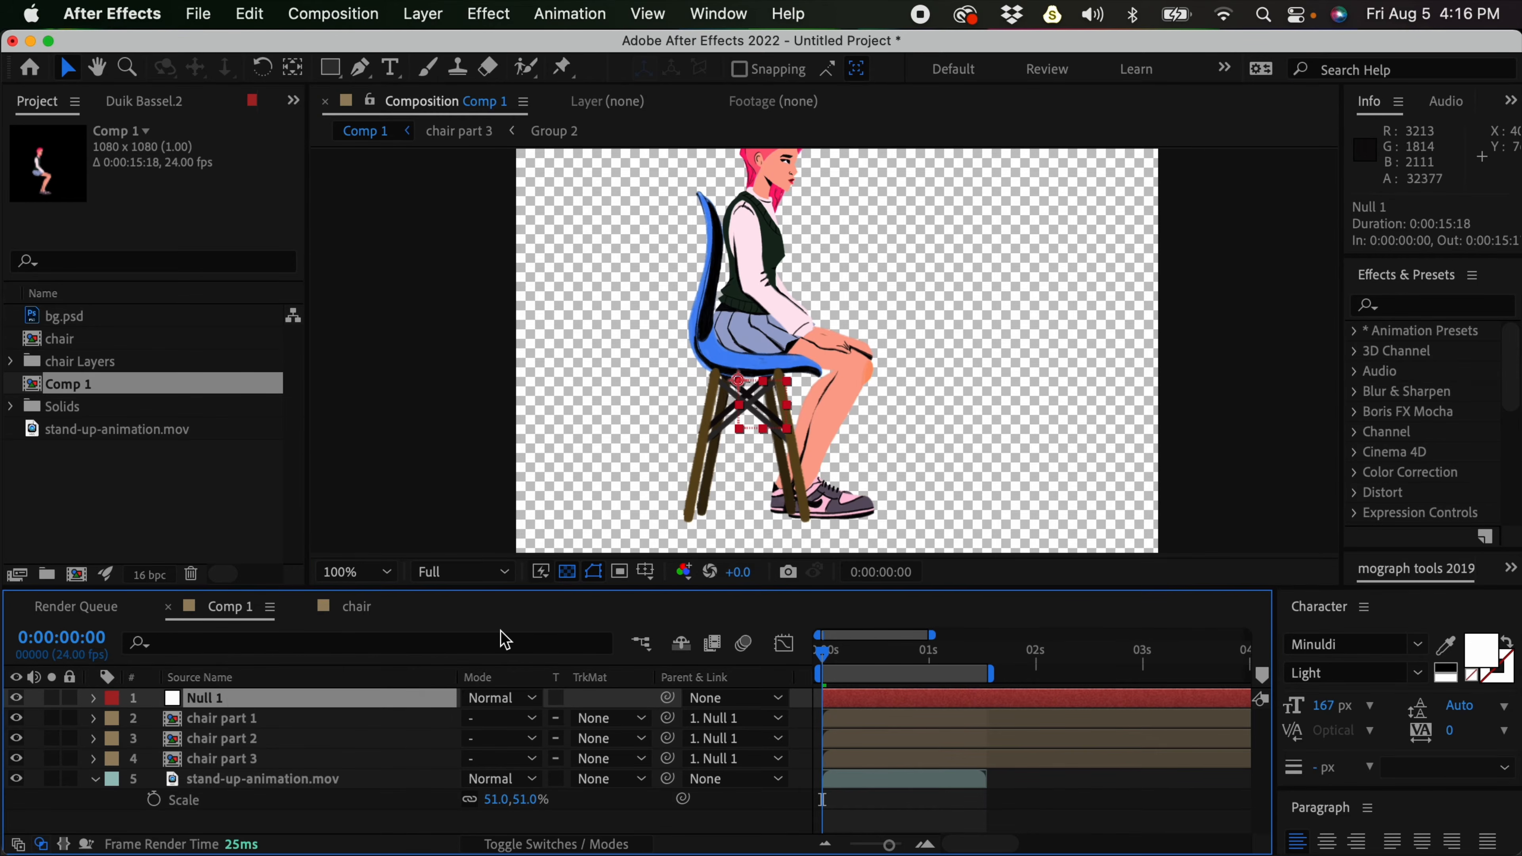
pyautogui.click(248, 723)
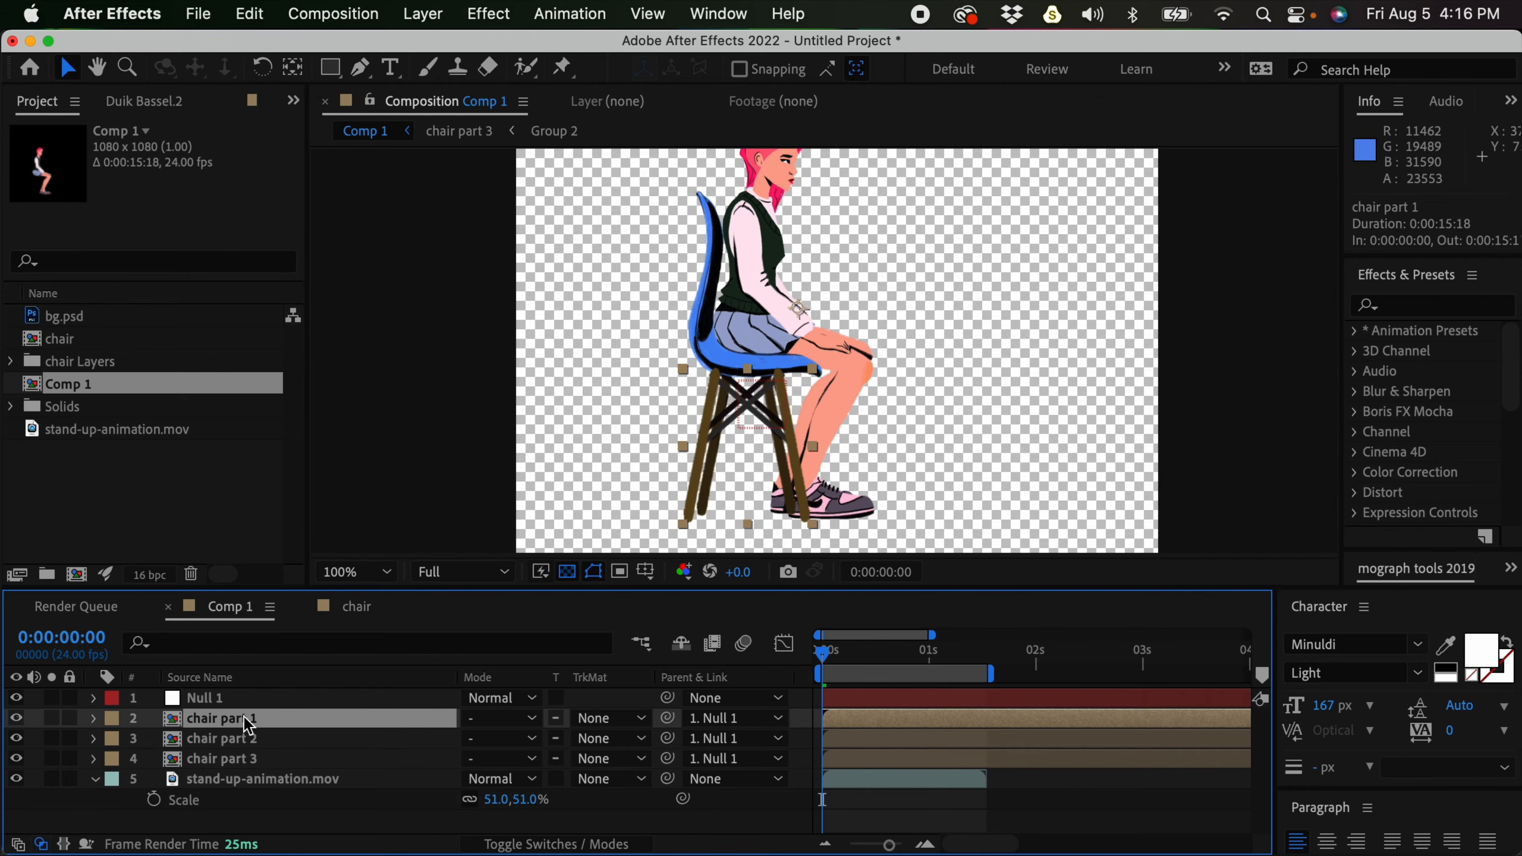
pyautogui.click(17, 718)
pyautogui.click(16, 717)
pyautogui.click(216, 742)
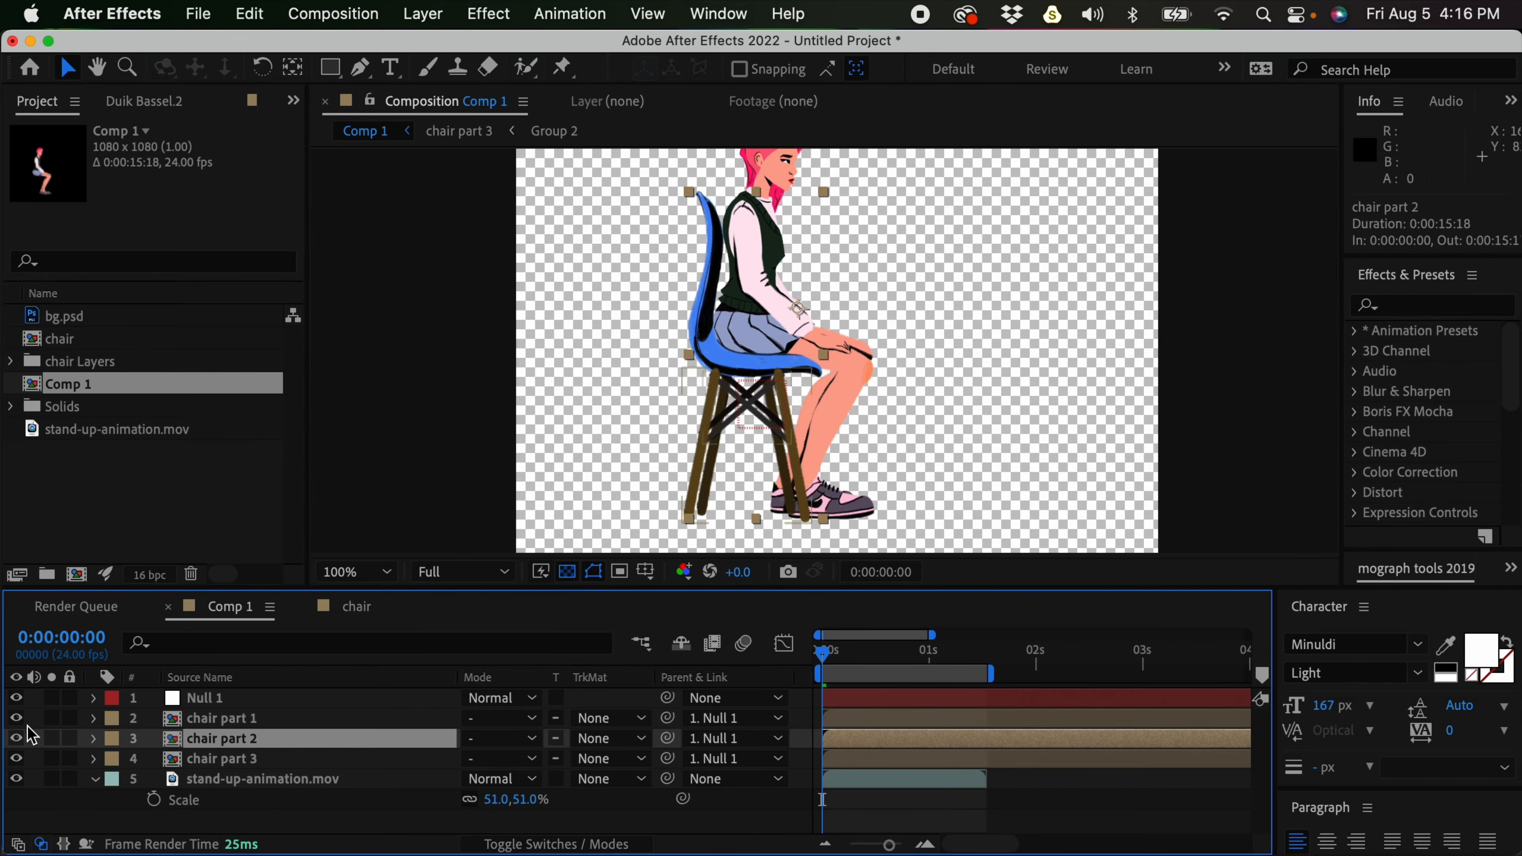
pyautogui.click(17, 738)
pyautogui.click(16, 738)
pyautogui.moveTo(248, 746); pyautogui.dragTo(259, 790)
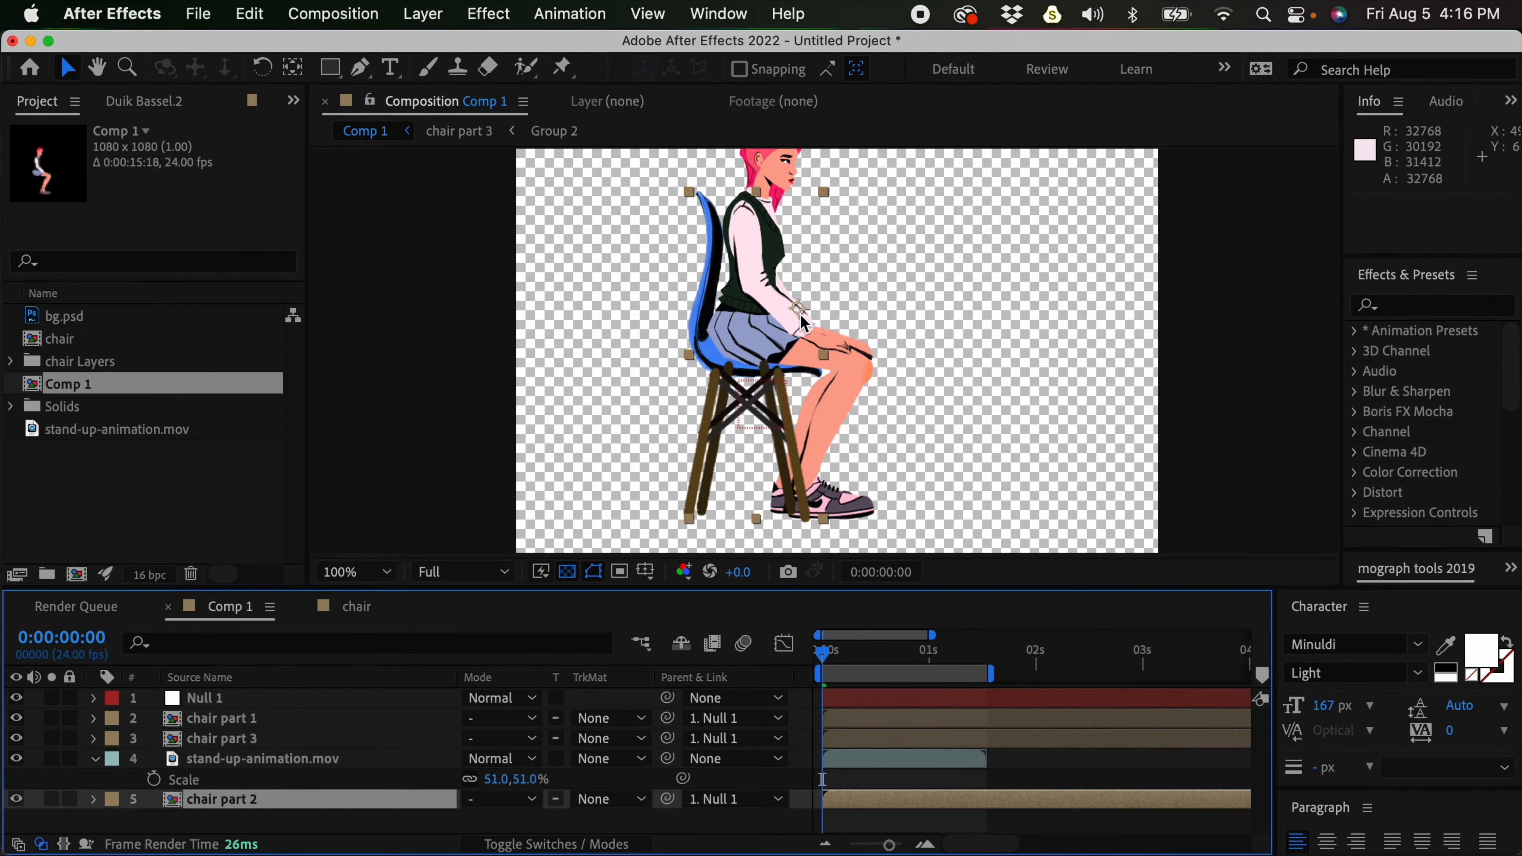
# Toggle chair part 3's visibility to identify it and move the layer below chair part 2, behind the character
pyautogui.click(245, 738)
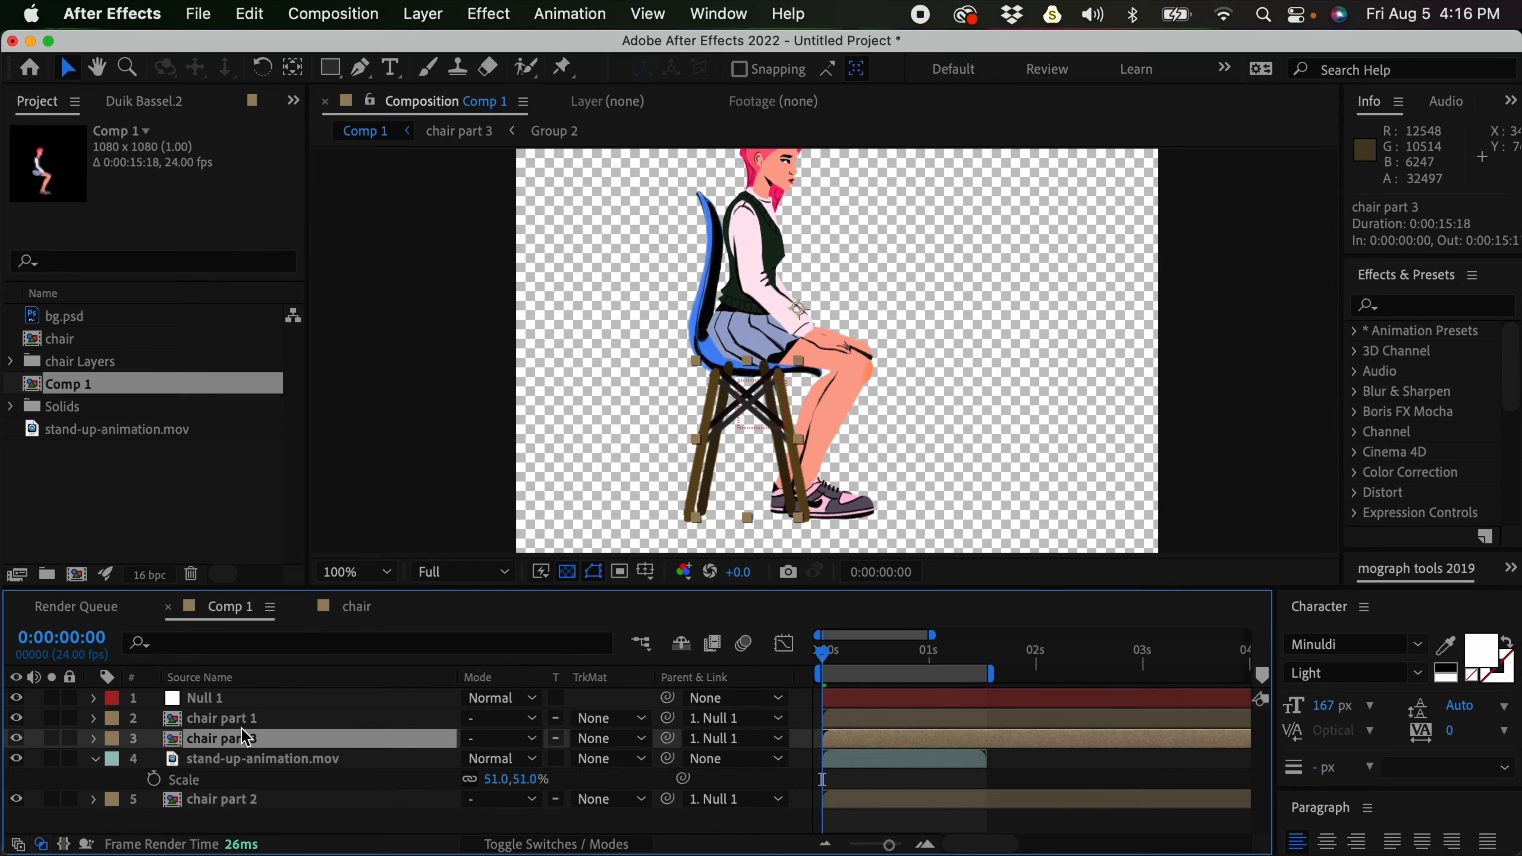
pyautogui.click(16, 735)
pyautogui.click(17, 735)
pyautogui.moveTo(759, 422); pyautogui.dragTo(921, 363)
pyautogui.press('super+z')
pyautogui.moveTo(245, 750); pyautogui.dragTo(242, 815)
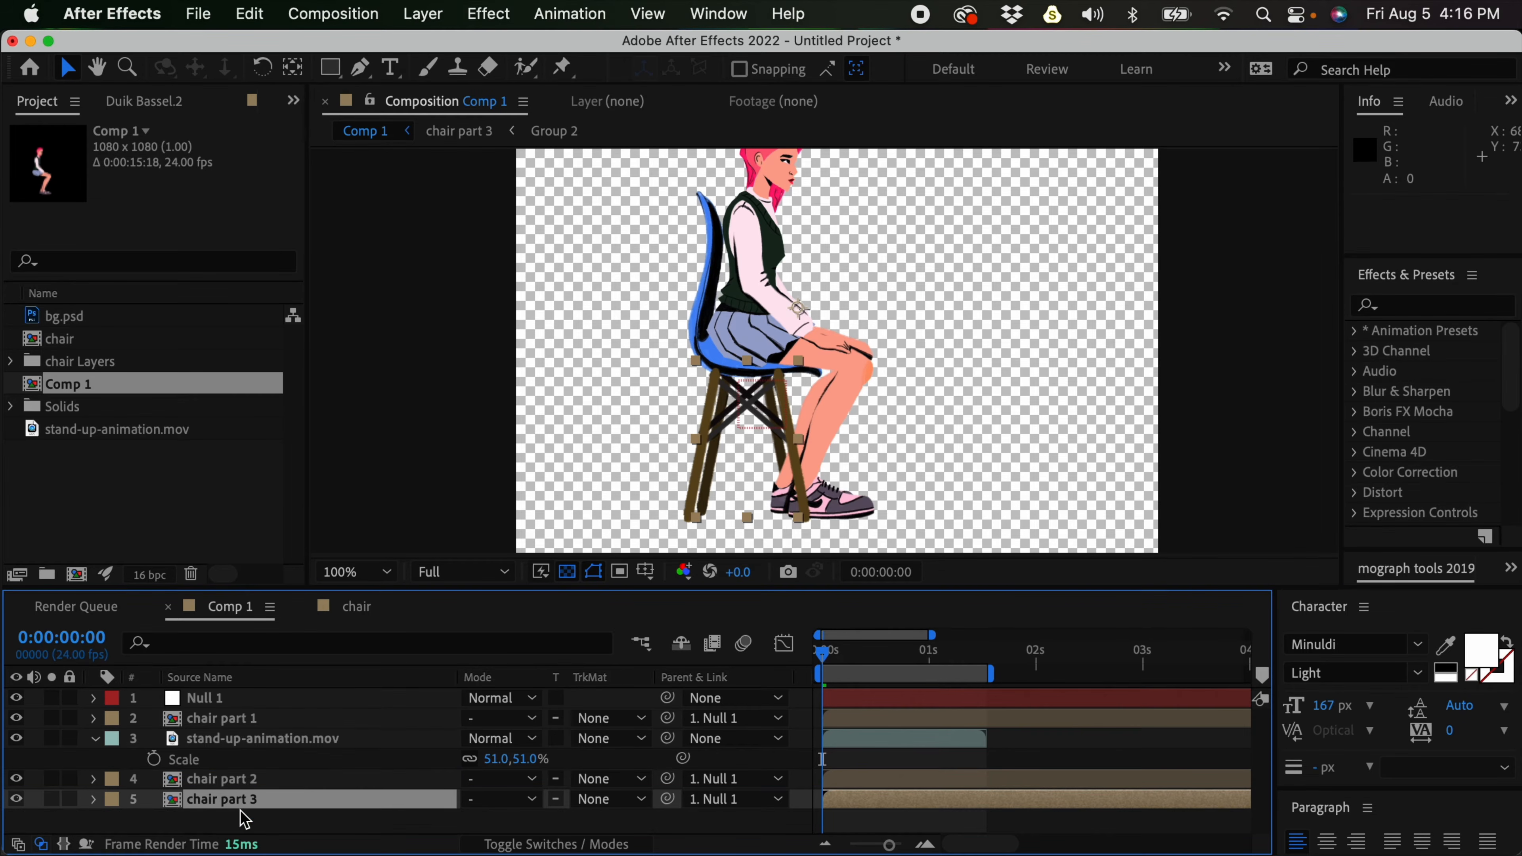
# Scrub the animation against the chair and move the null to about 343, 760 to align the chair with the character's seat and feet
pyautogui.click(895, 757)
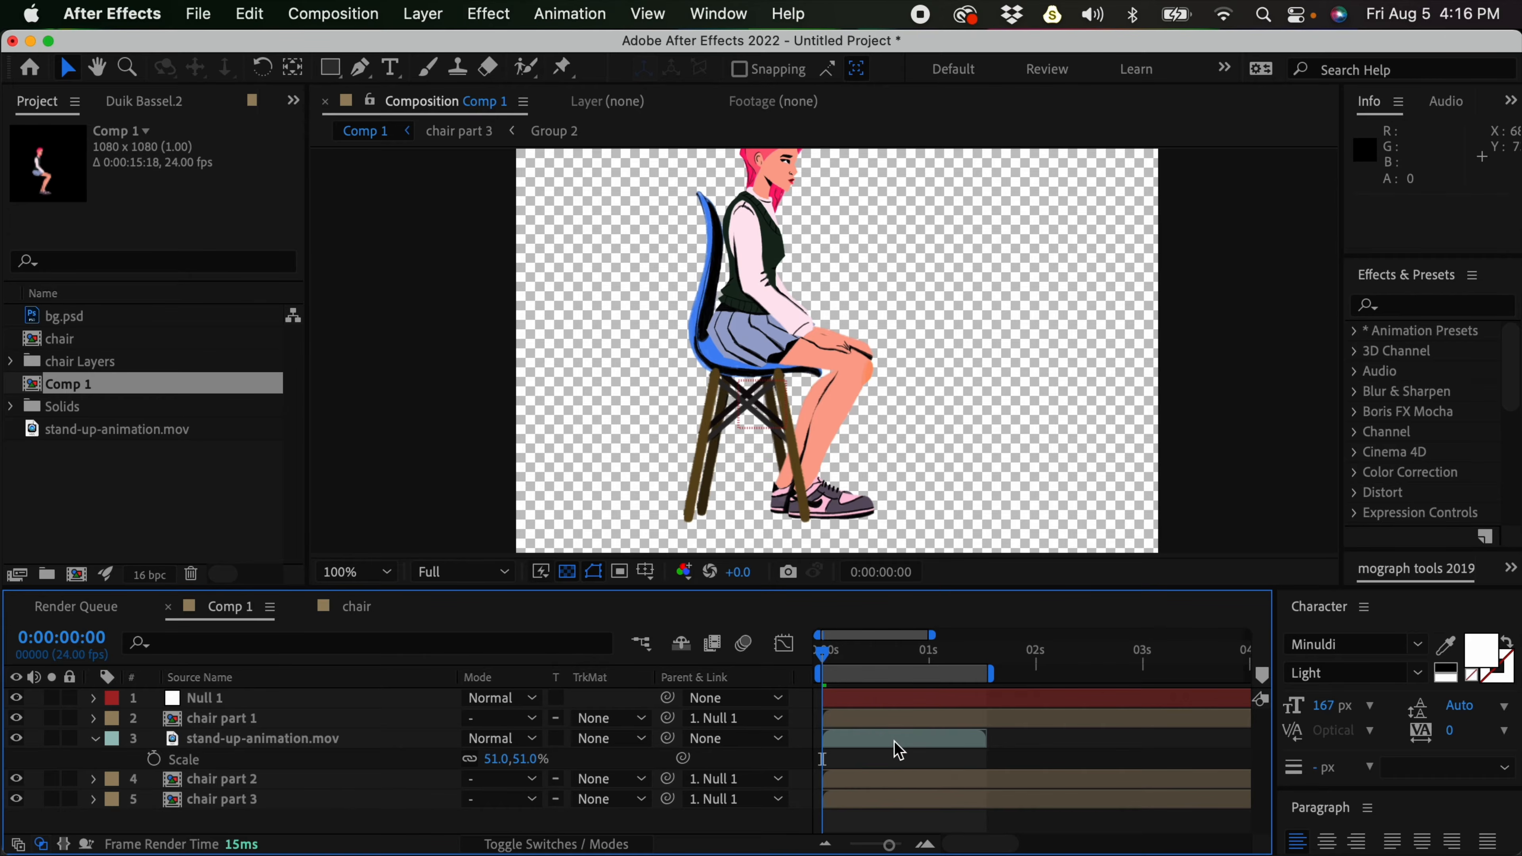
pyautogui.press(',')
pyautogui.moveTo(835, 654)
pyautogui.mouseDown()
pyautogui.moveTo(934, 664)
pyautogui.moveTo(813, 661)
pyautogui.mouseUp()
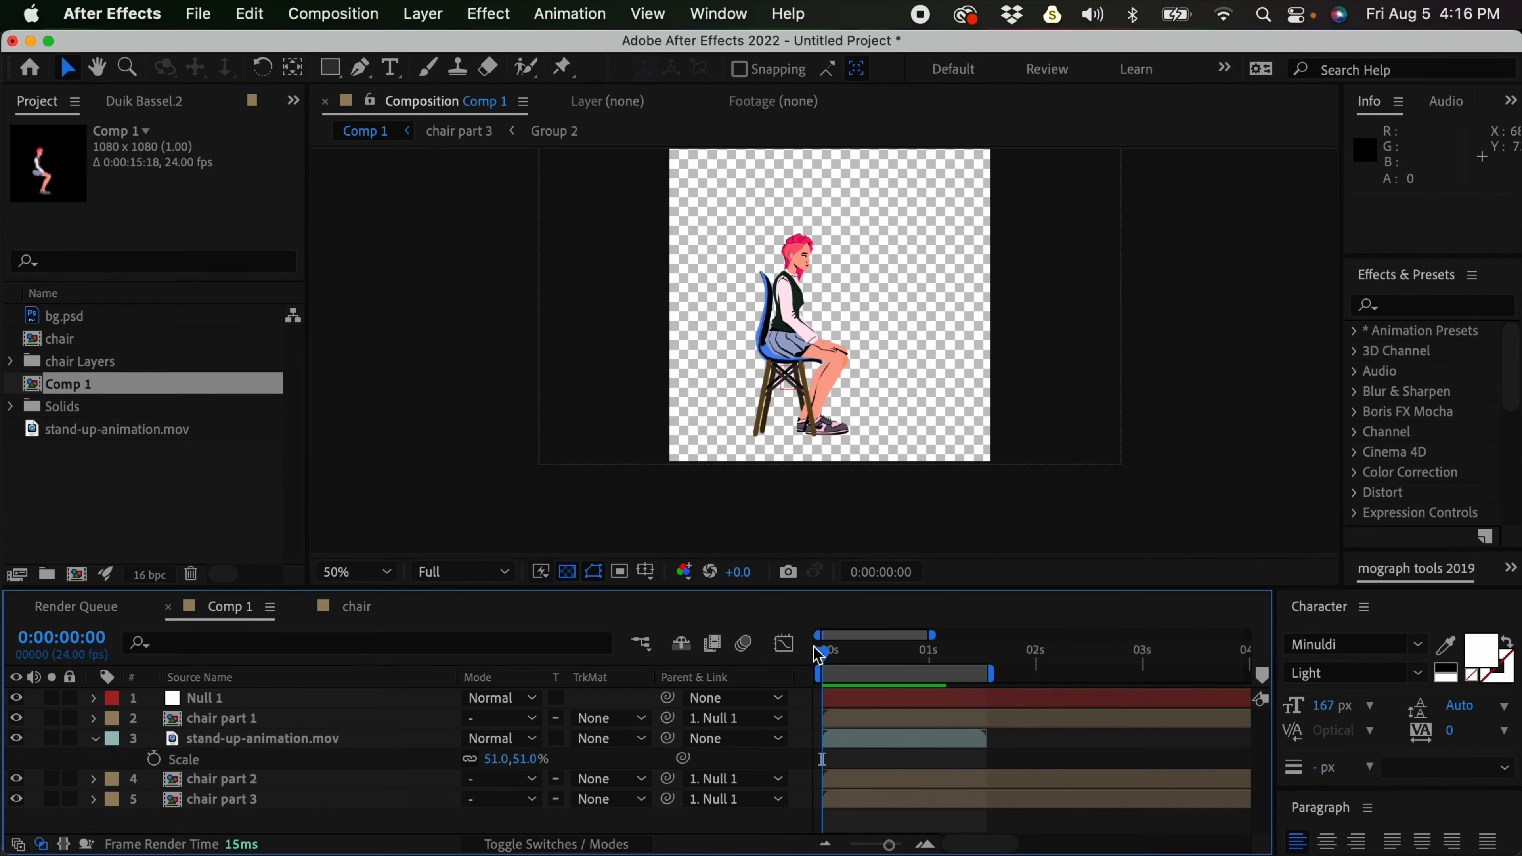
pyautogui.press('.')
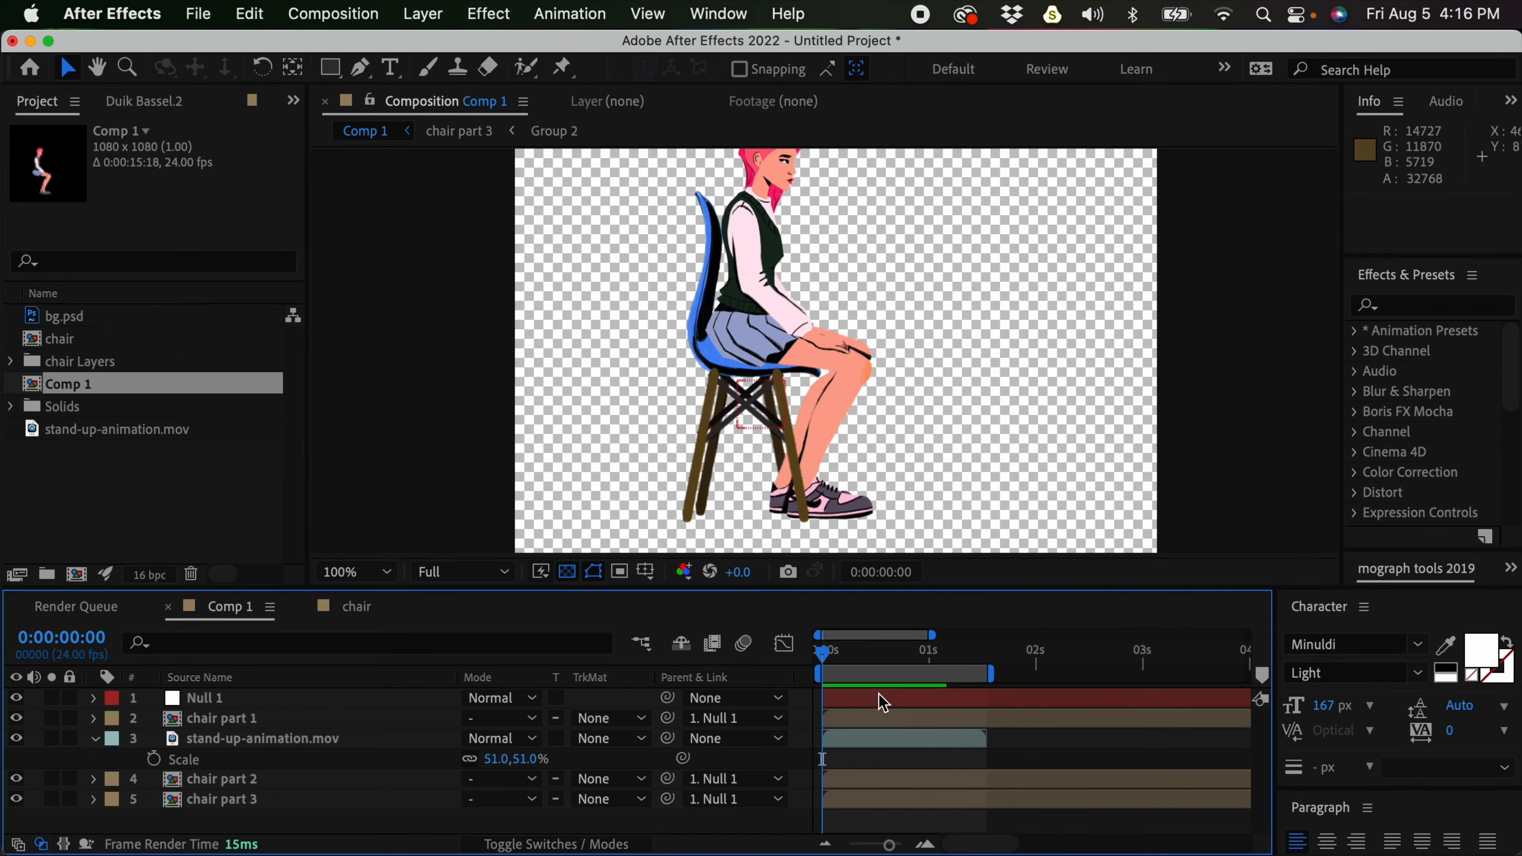
pyautogui.click(878, 698)
pyautogui.moveTo(766, 413); pyautogui.dragTo(745, 414)
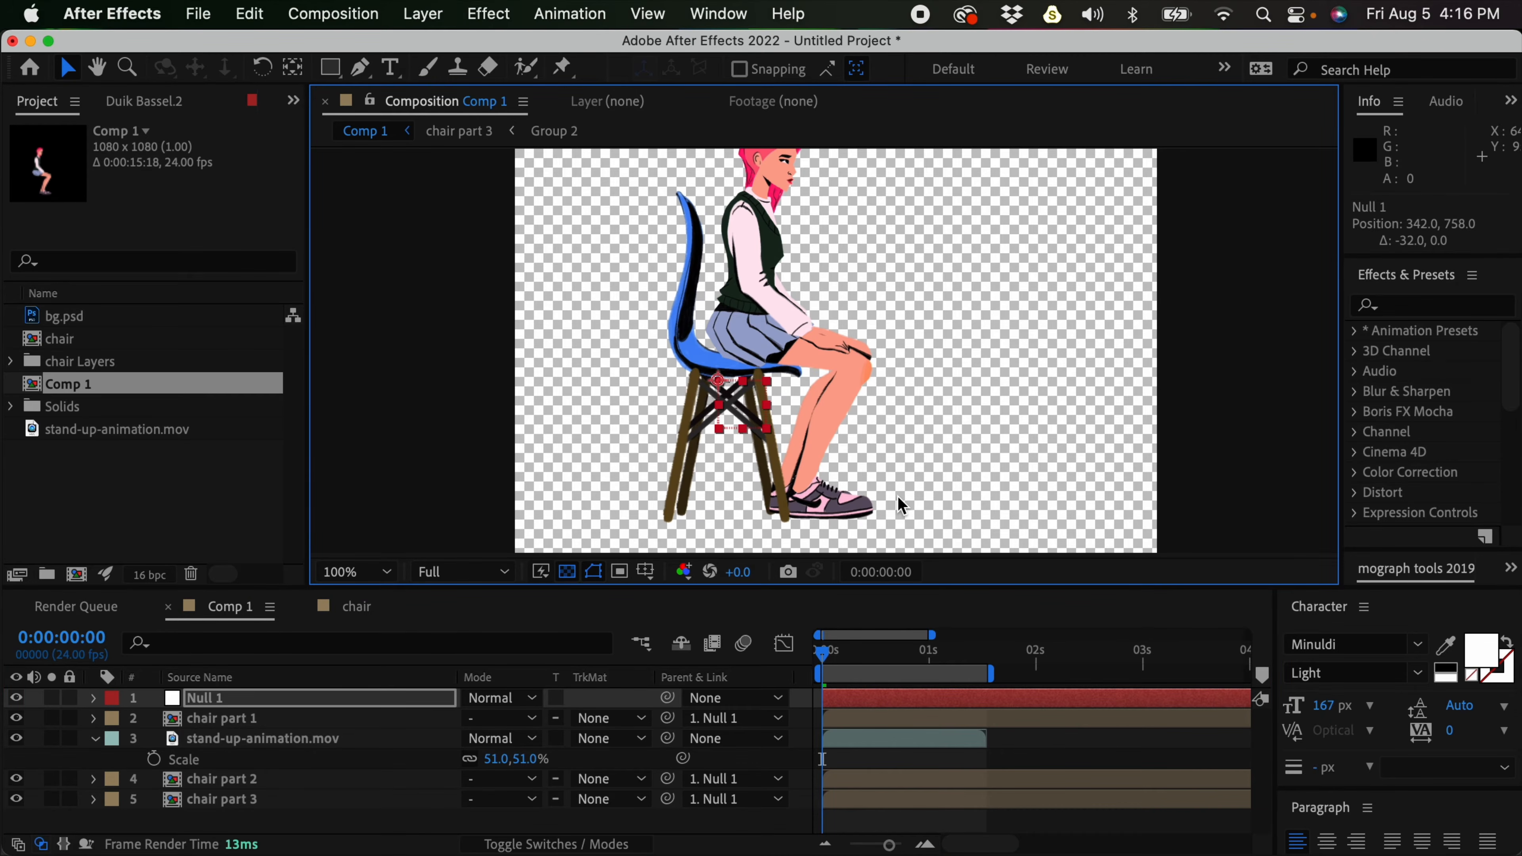
pyautogui.press('.')
pyautogui.moveTo(904, 470); pyautogui.dragTo(944, 285)
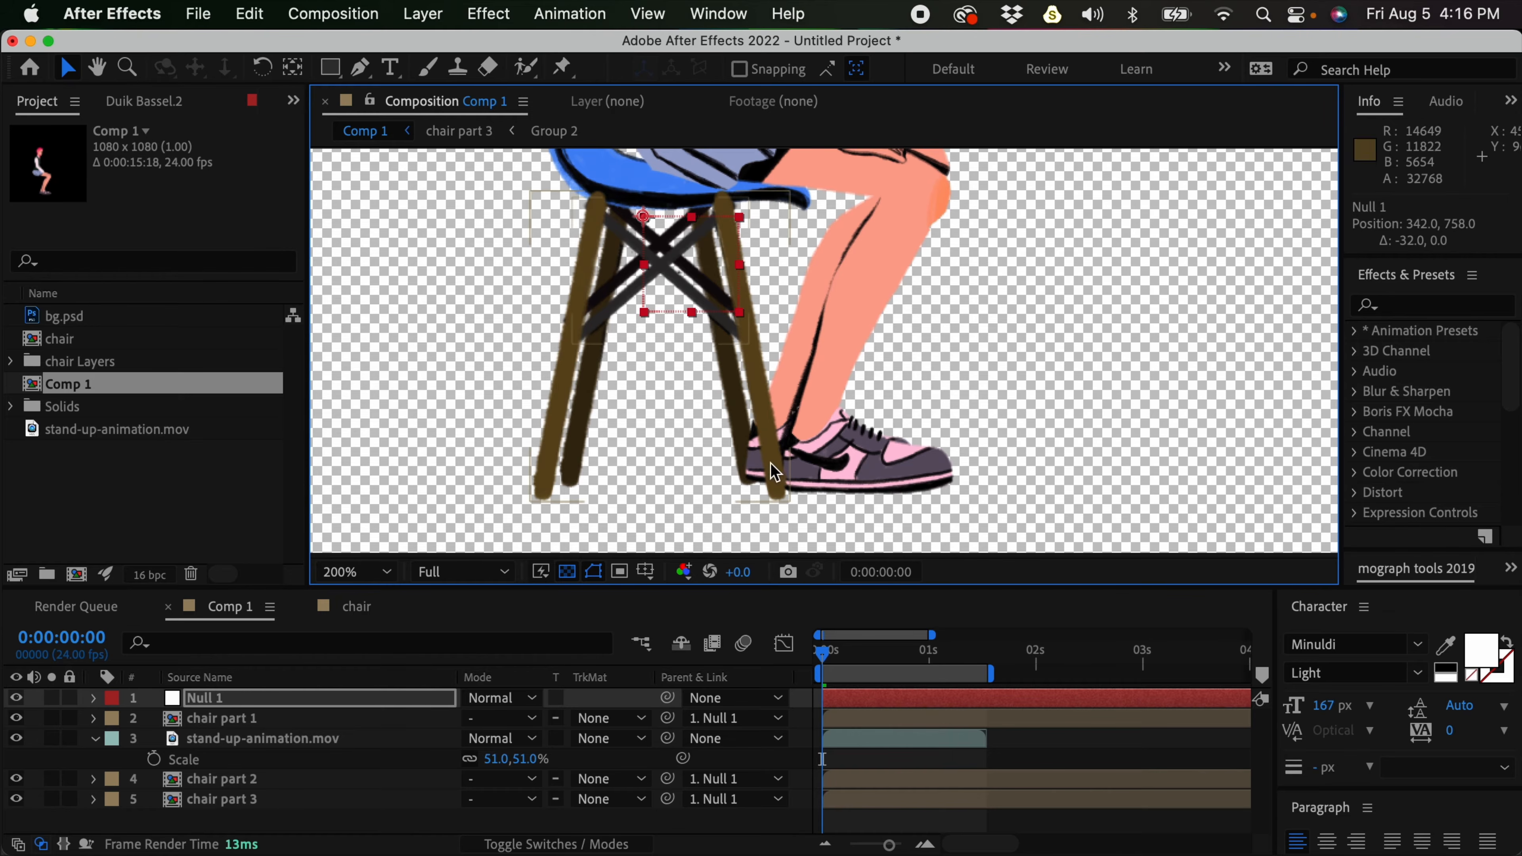
pyautogui.moveTo(815, 392); pyautogui.dragTo(823, 460)
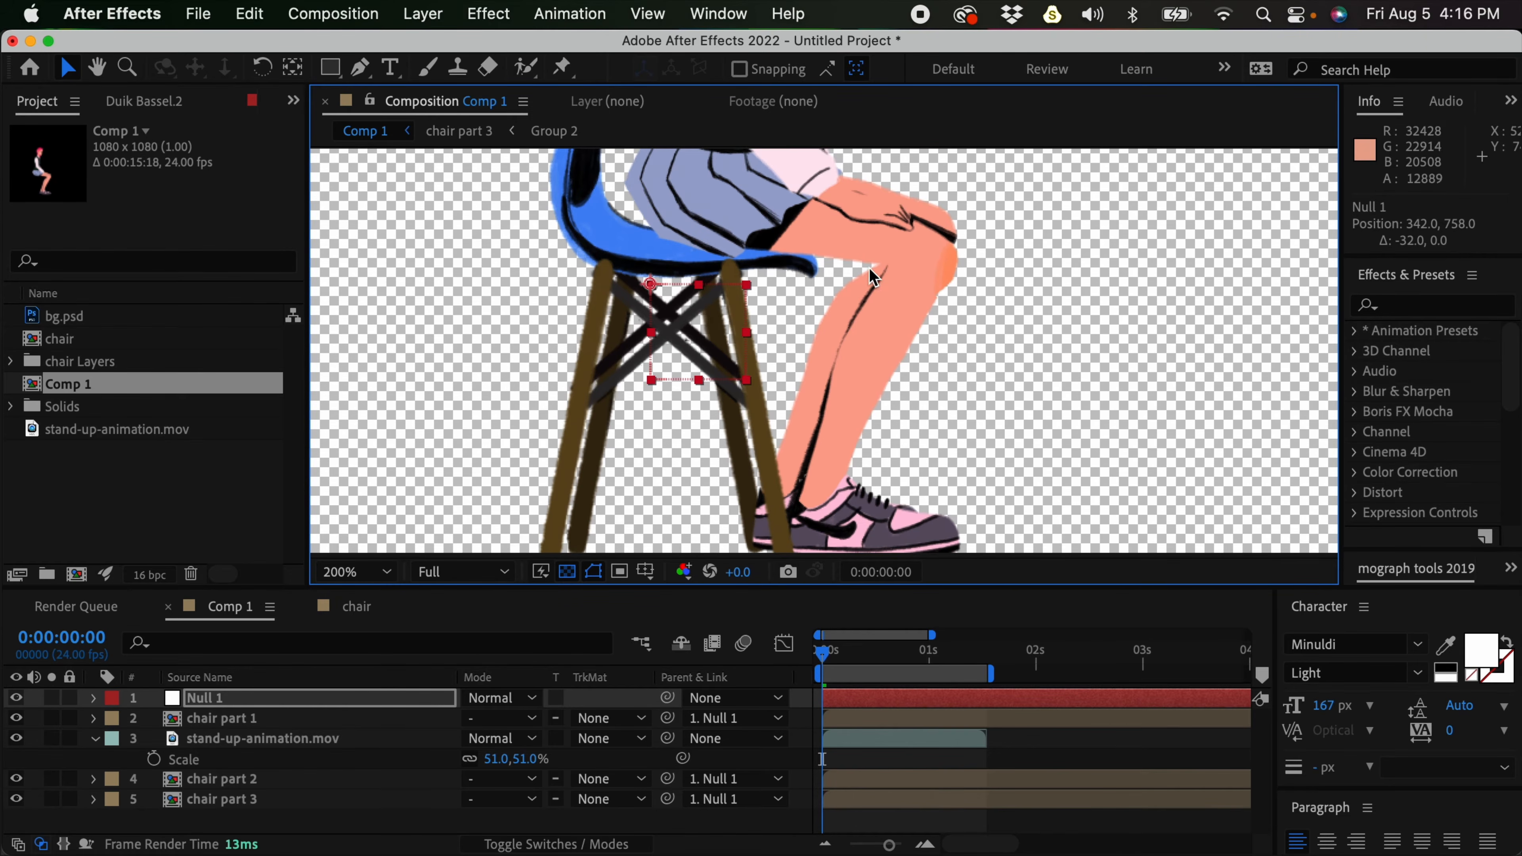
pyautogui.moveTo(870, 302); pyautogui.dragTo(888, 266)
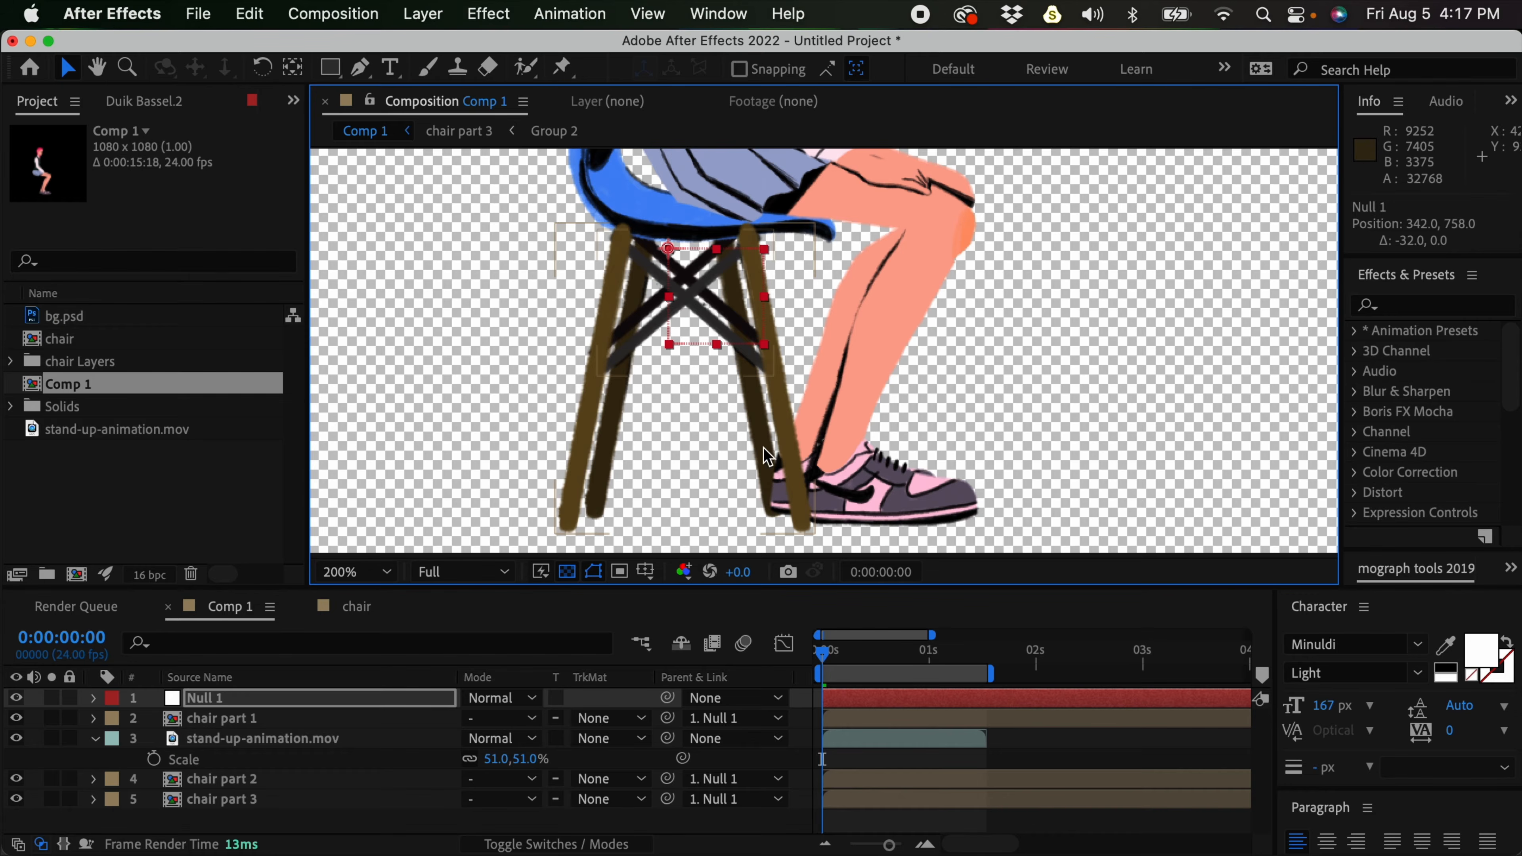
pyautogui.moveTo(730, 299); pyautogui.dragTo(729, 294)
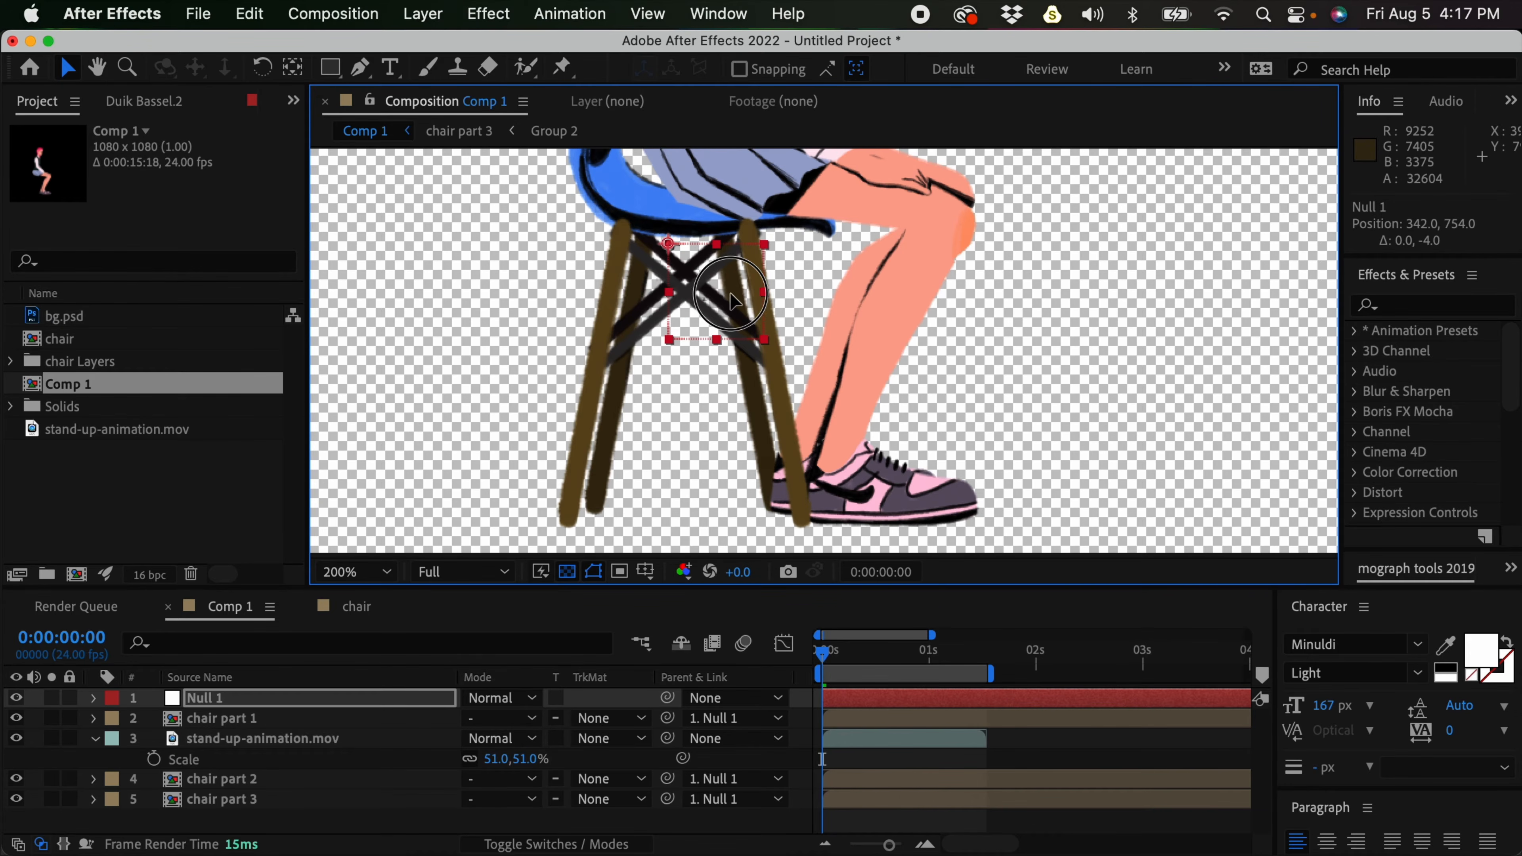
pyautogui.moveTo(767, 345); pyautogui.dragTo(741, 324)
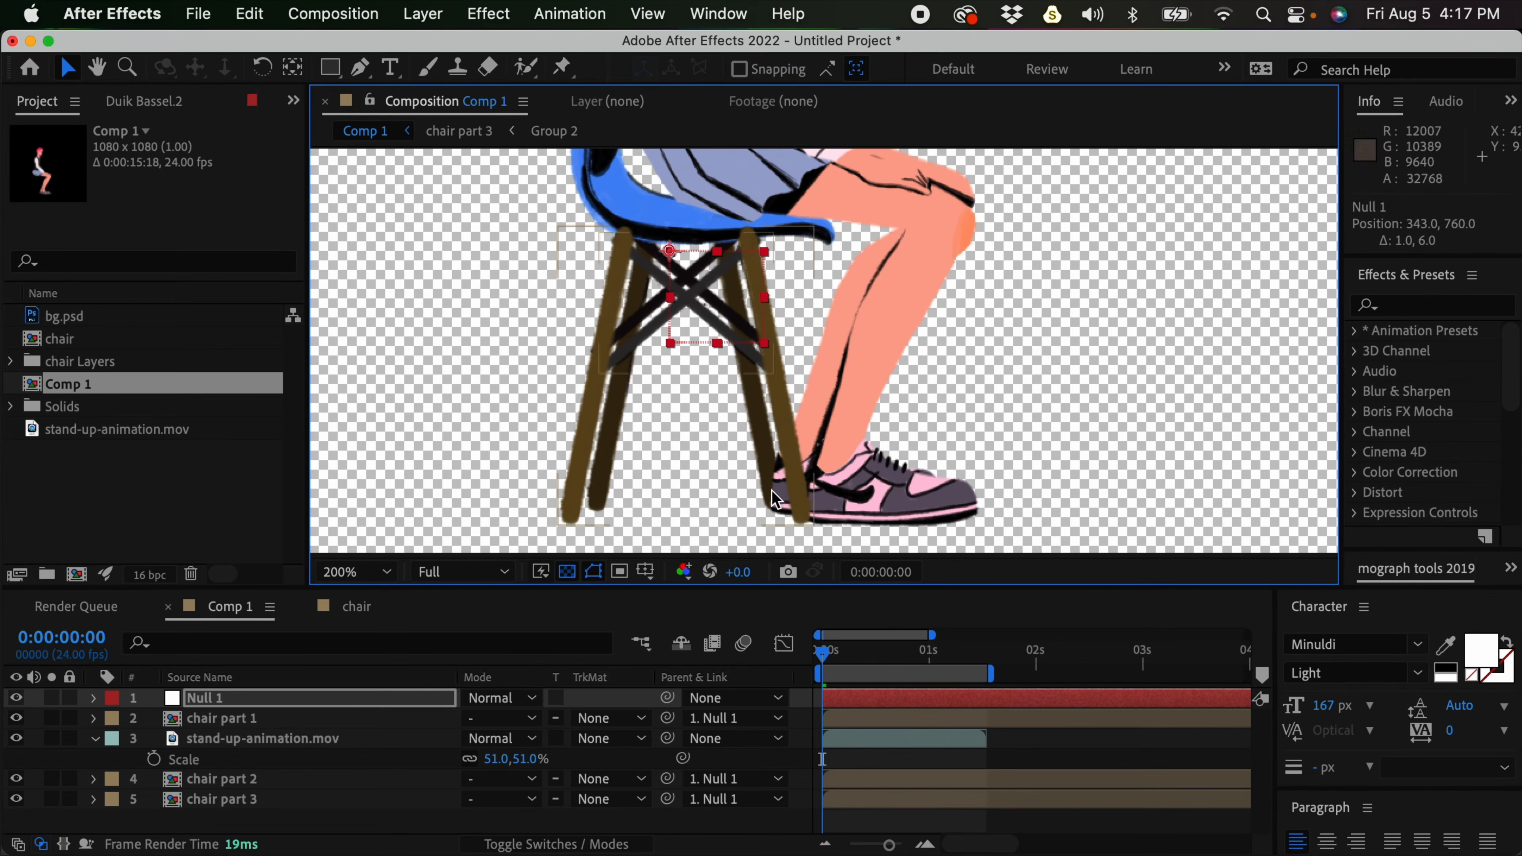
# Preview the stand-up animation with the repositioned chair in Comp 1 and stop playback at 0:00:00:04
pyautogui.click(865, 758)
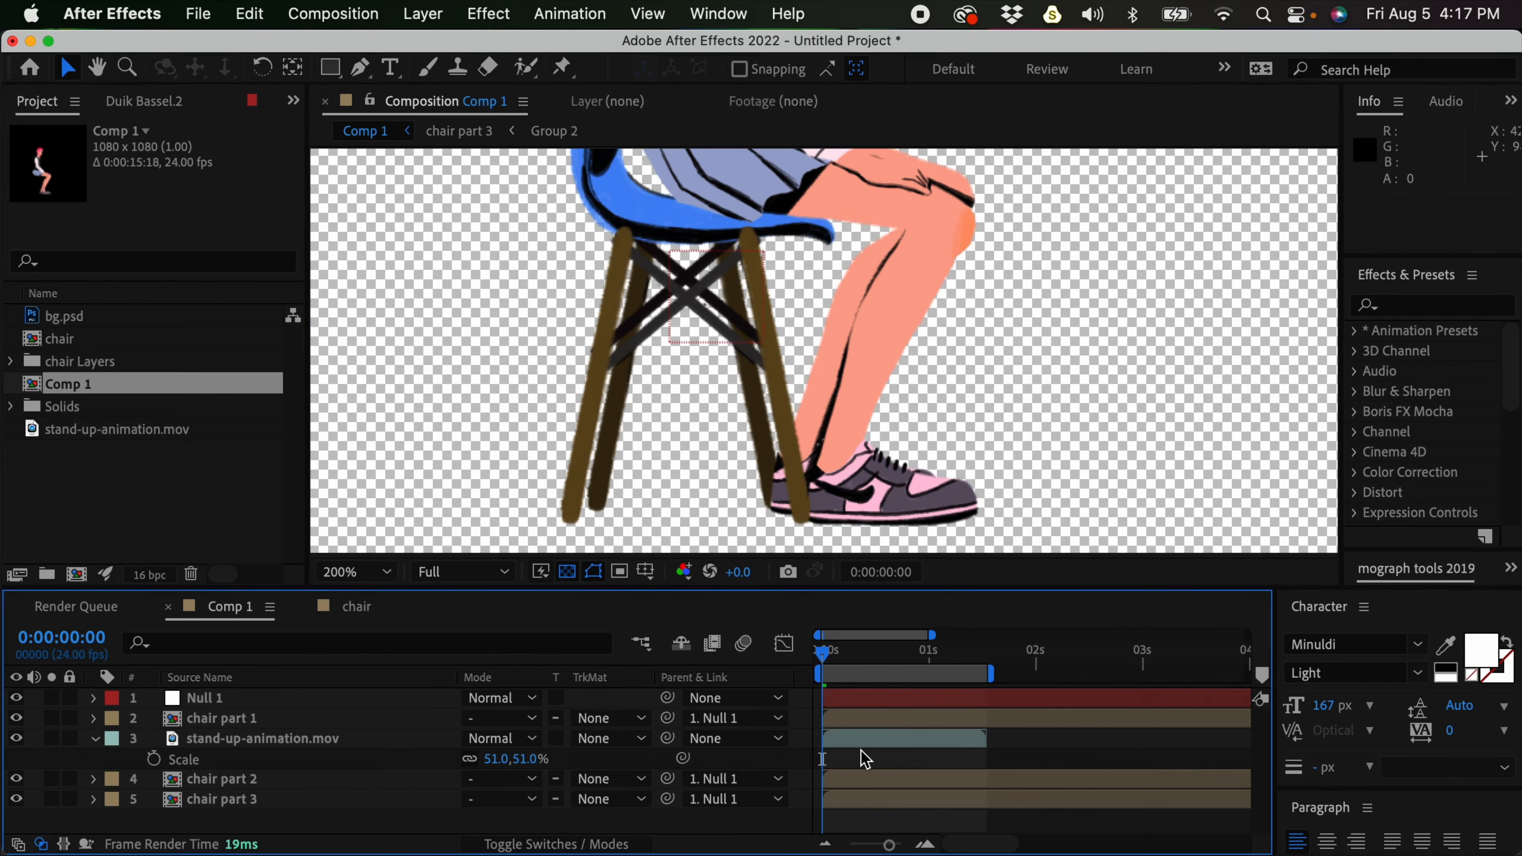
pyautogui.press(',')
pyautogui.press(',')
pyautogui.press('space')
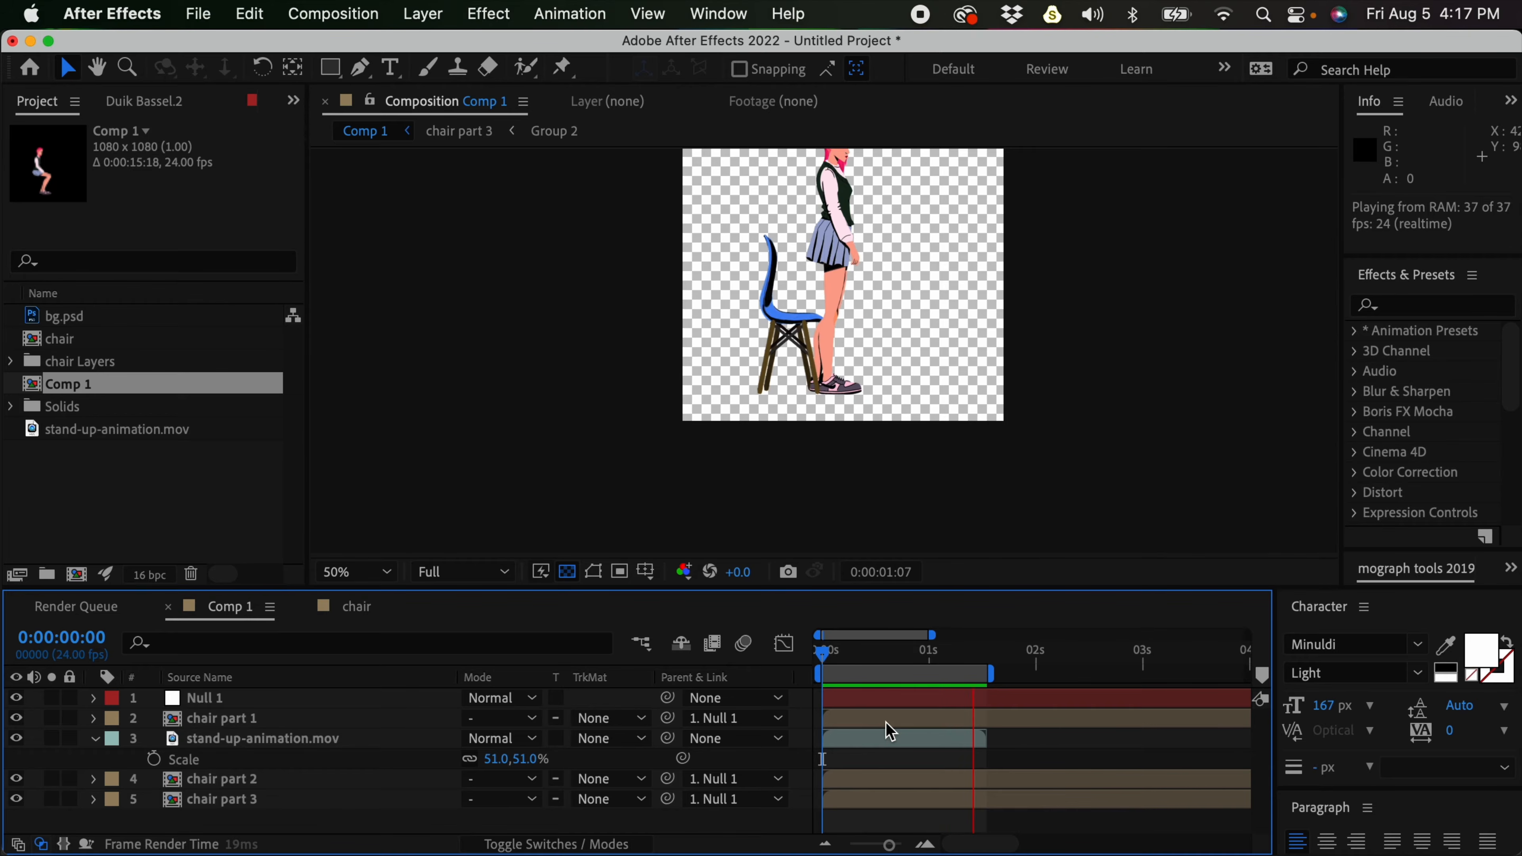
pyautogui.press('space')
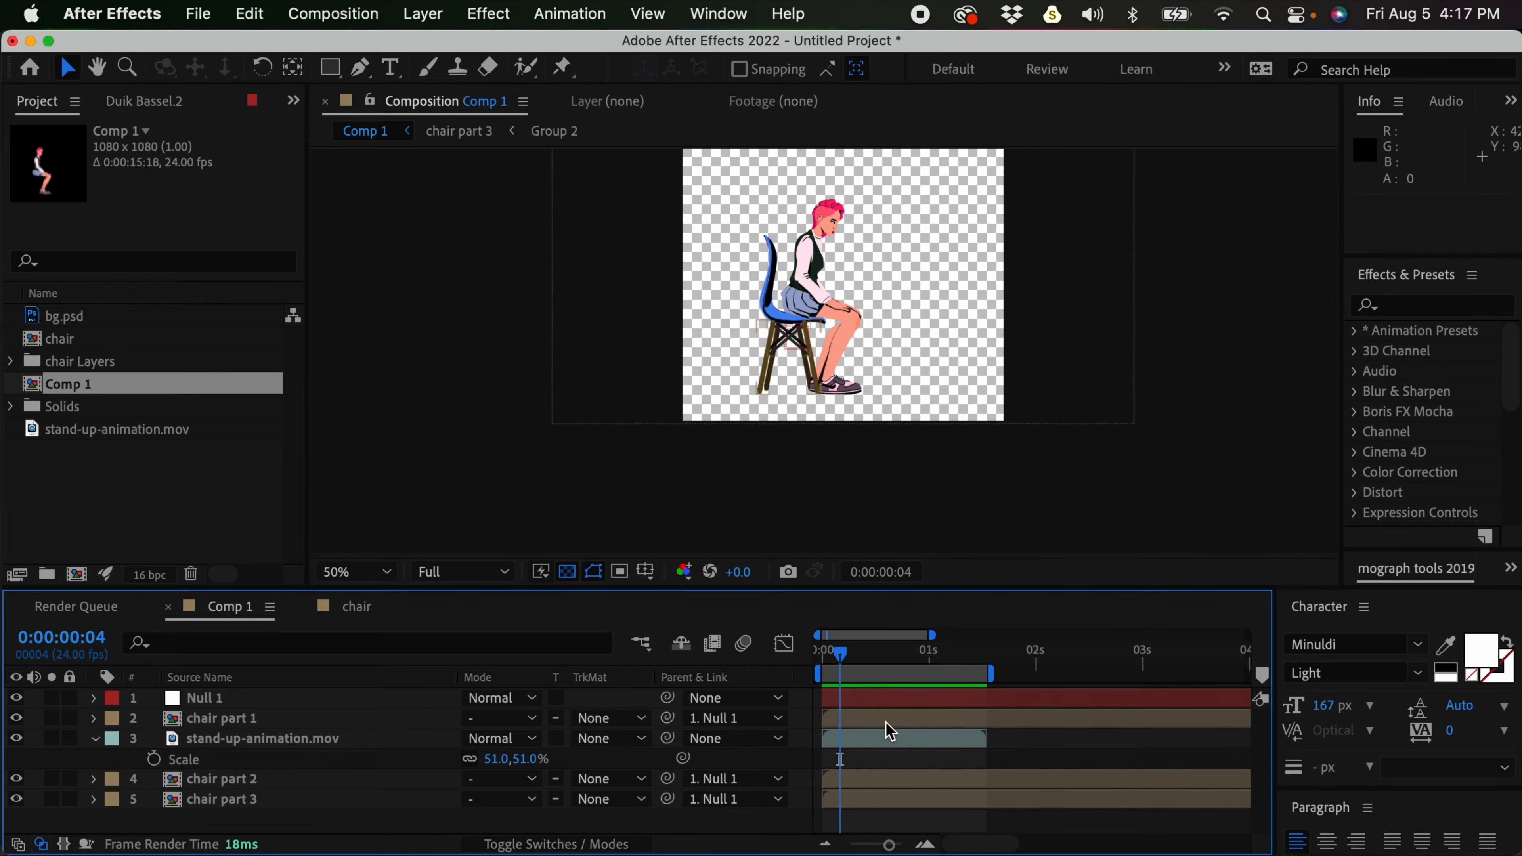
# Place bg.psd beneath all layers in Comp 1 and scale it up uniformly to about 162%
pyautogui.click(90, 318)
pyautogui.moveTo(79, 324); pyautogui.dragTo(228, 808)
pyautogui.press('space')
pyautogui.moveTo(964, 401)
pyautogui.mouseDown()
pyautogui.moveTo(909, 517)
pyautogui.moveTo(947, 382)
pyautogui.mouseUp()
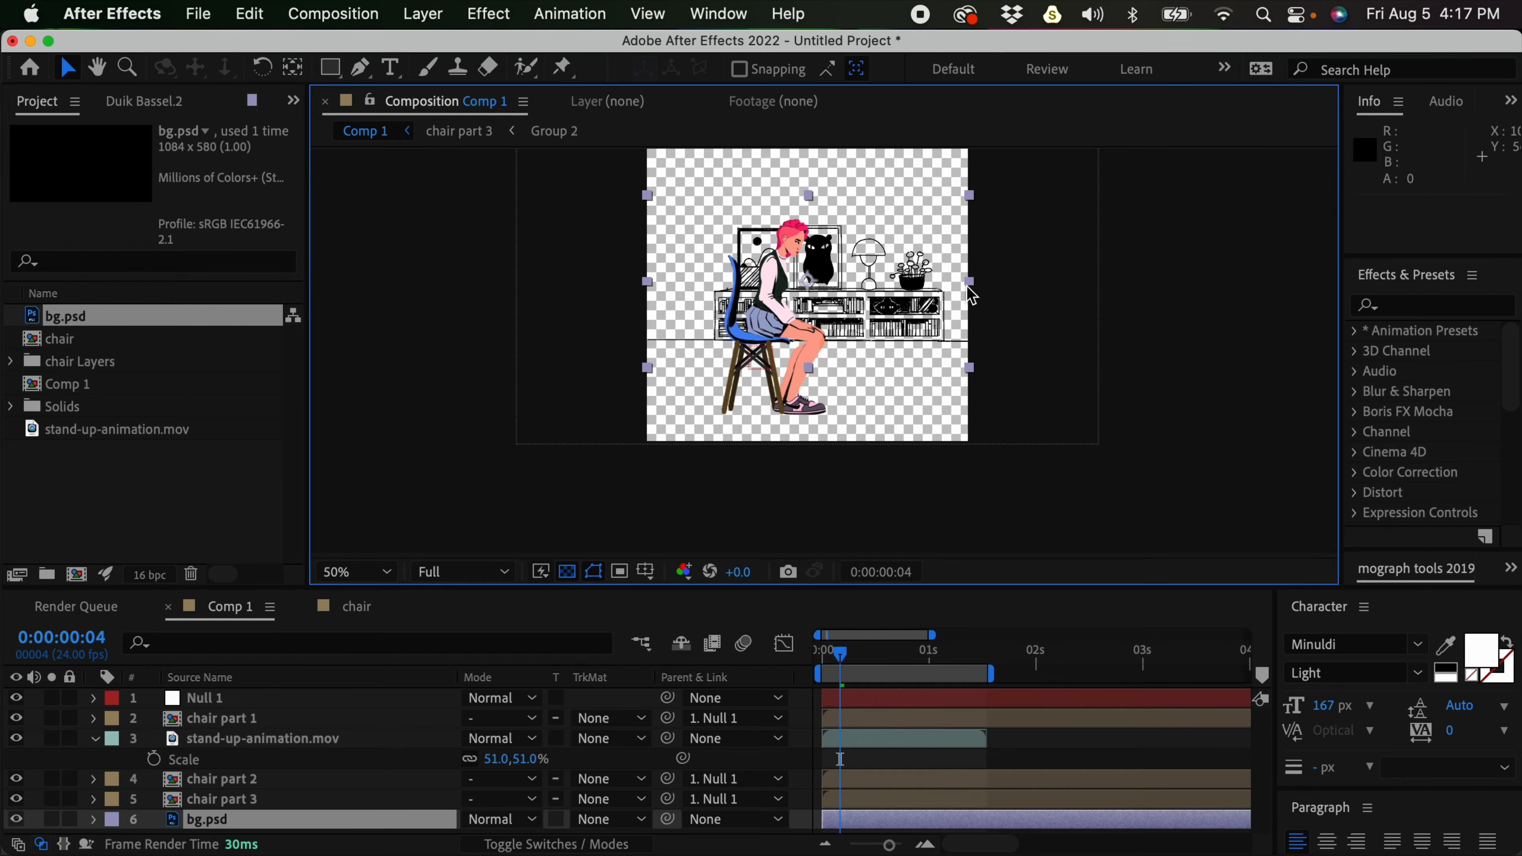
pyautogui.moveTo(970, 282); pyautogui.dragTo(1070, 370)
pyautogui.press('space')
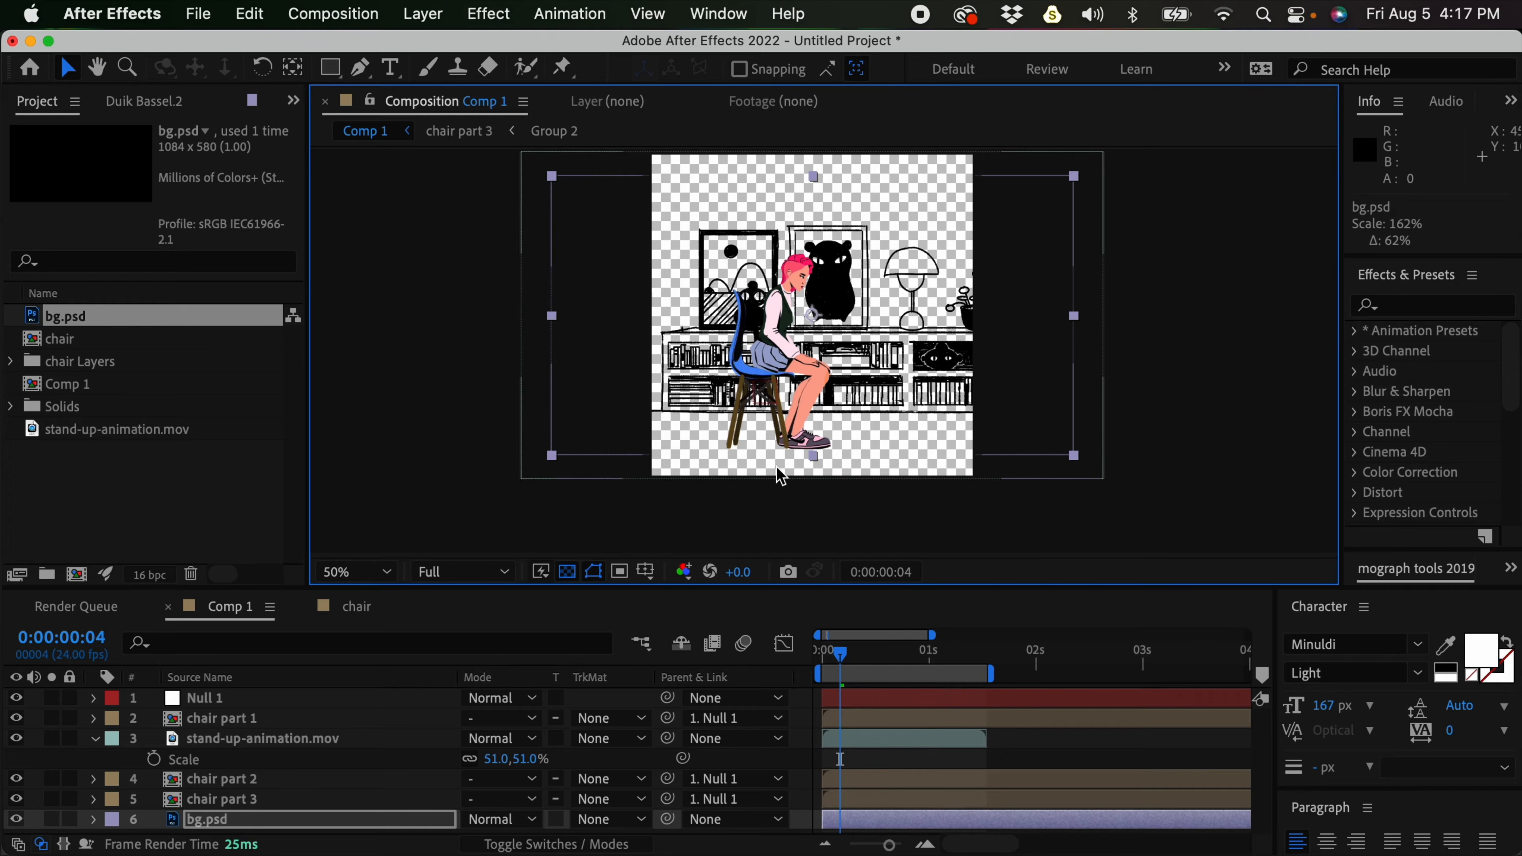
# Move the bg.psd layer to about 528, 532 behind the character and reduce its scale to about 159%
pyautogui.moveTo(723, 443); pyautogui.dragTo(719, 462)
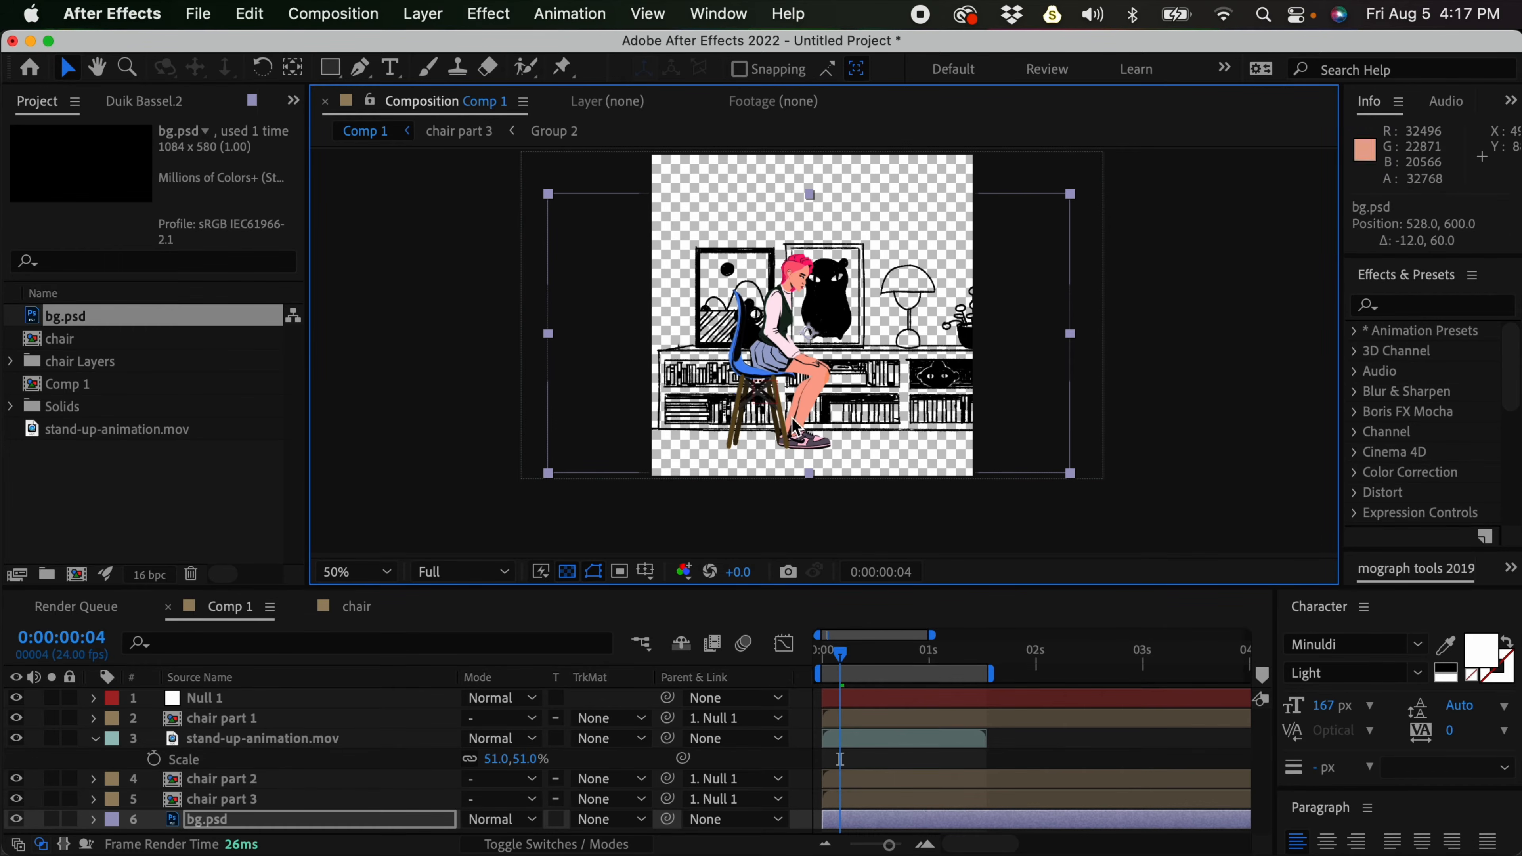
pyautogui.moveTo(955, 390); pyautogui.dragTo(955, 372)
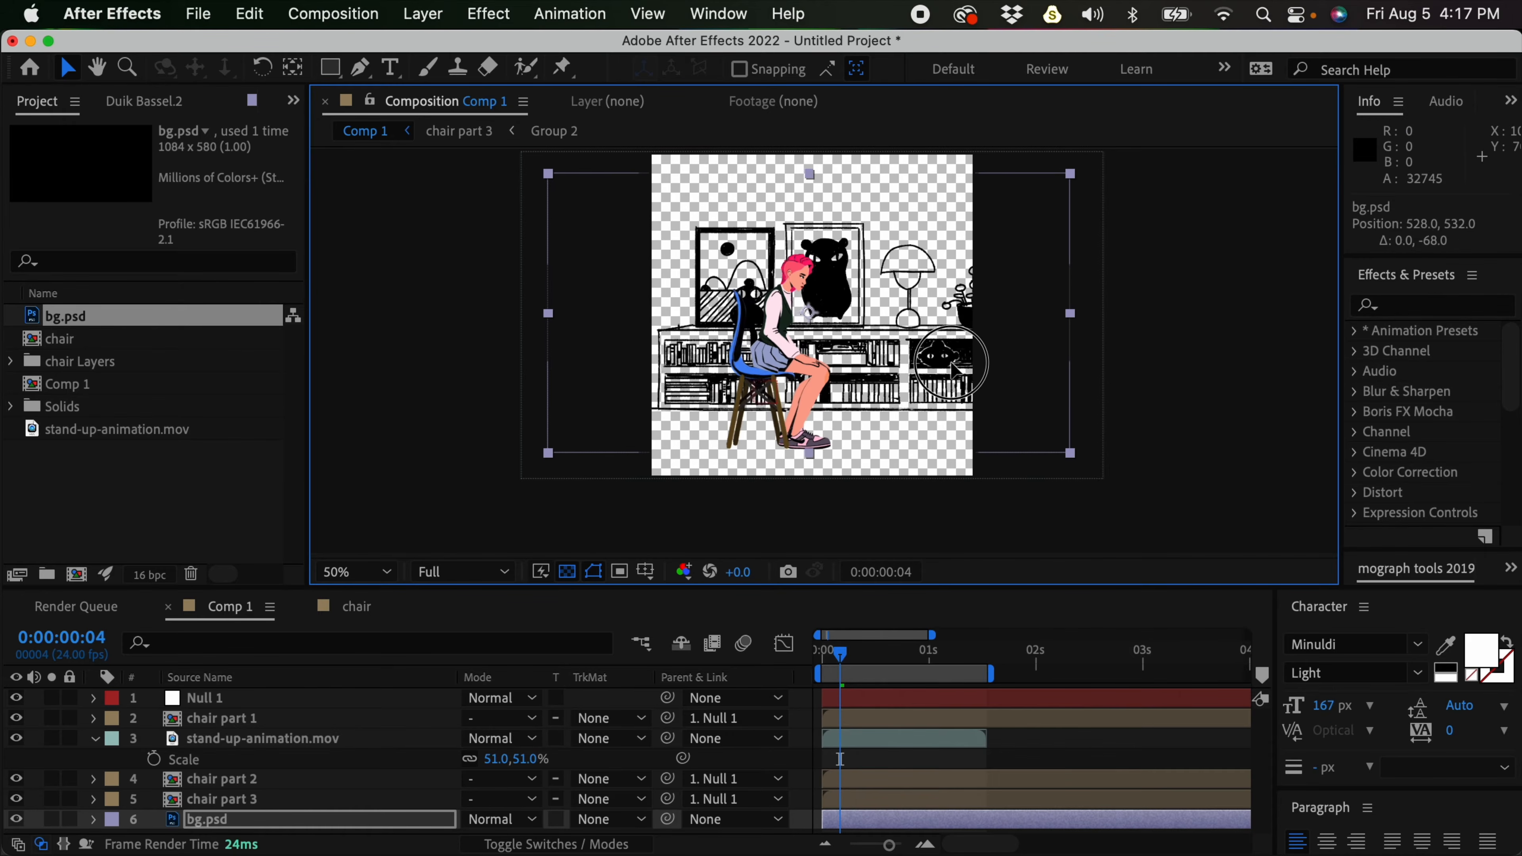
pyautogui.moveTo(1068, 313); pyautogui.dragTo(1063, 318)
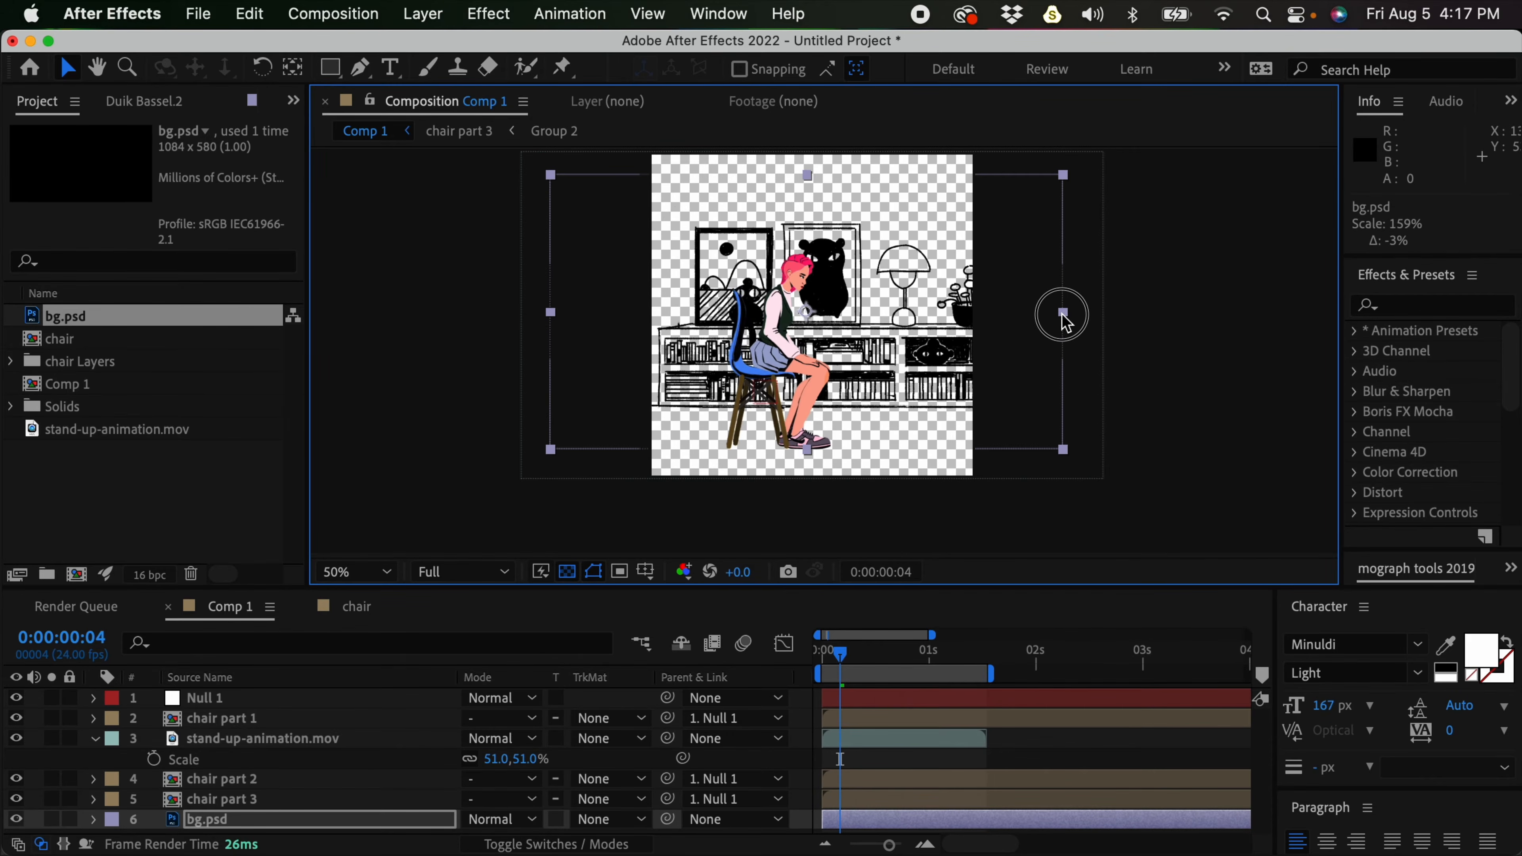
pyautogui.click(998, 760)
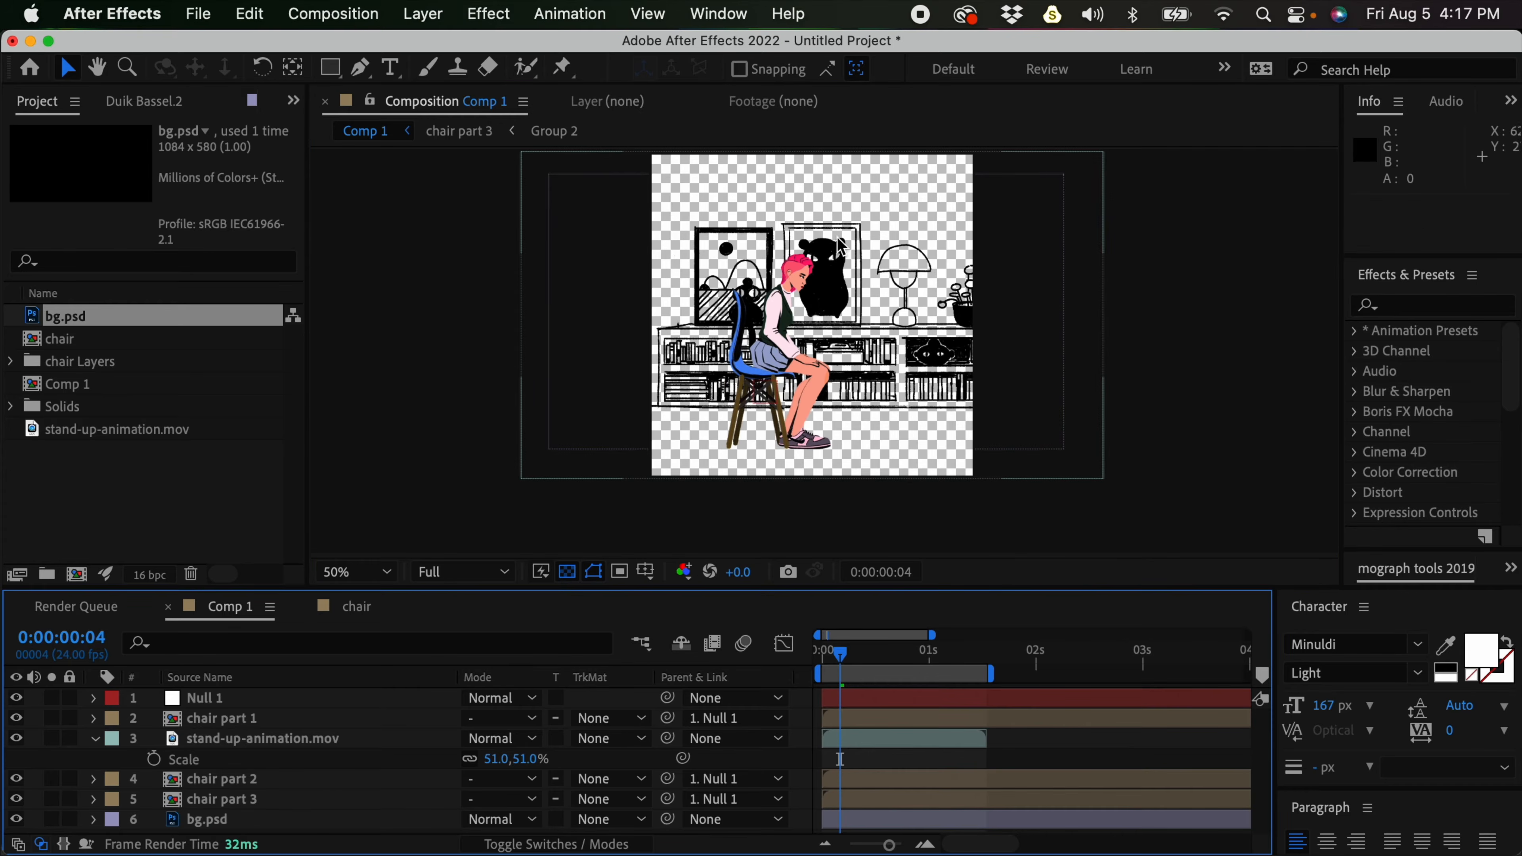
pyautogui.click(953, 359)
pyautogui.click(219, 818)
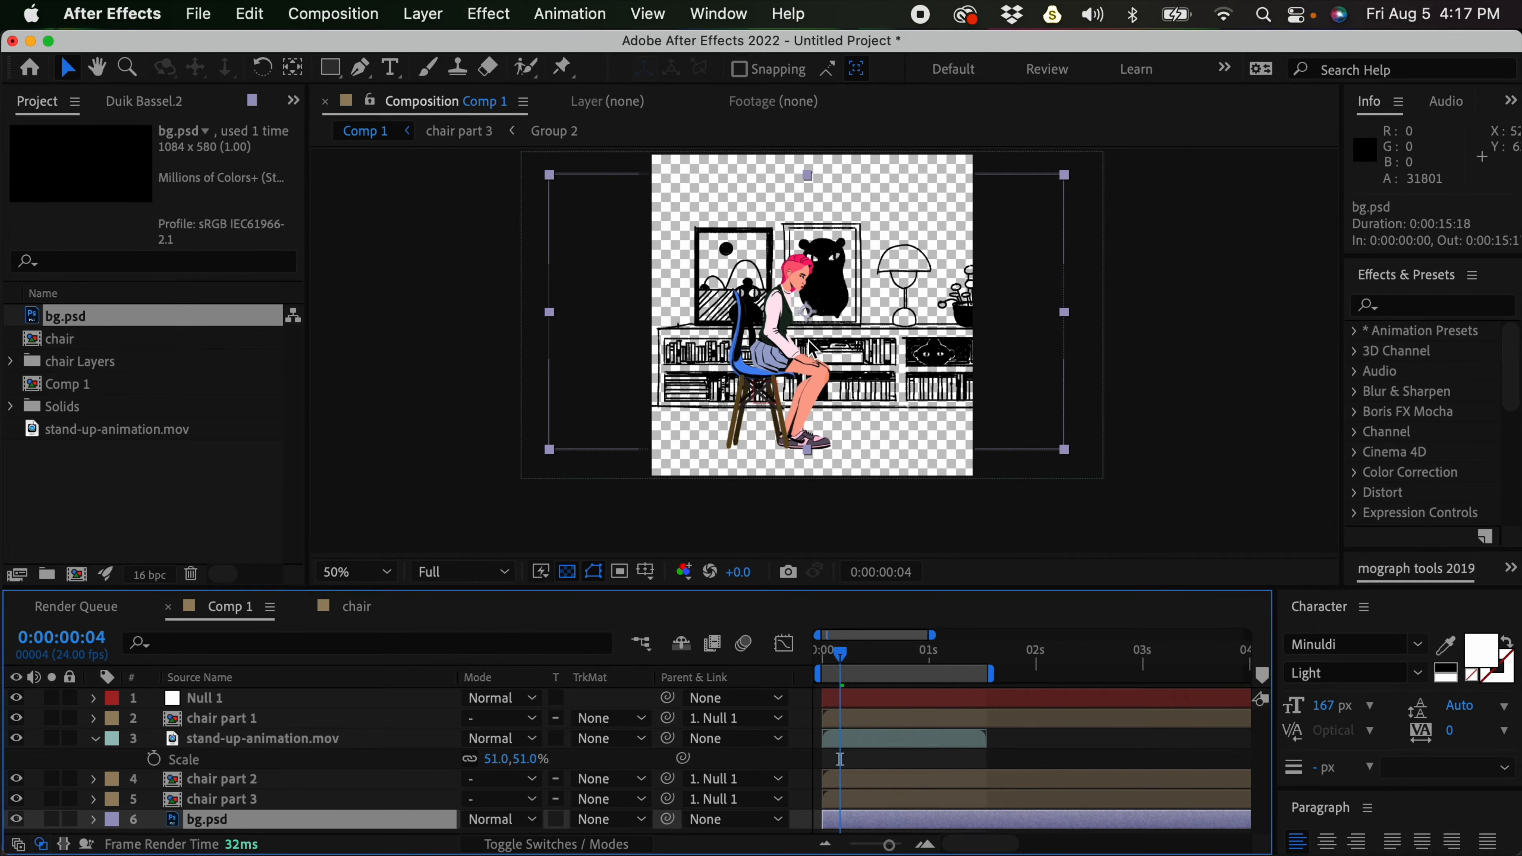
pyautogui.click(253, 805)
pyautogui.click(245, 820)
pyautogui.moveTo(951, 351); pyautogui.dragTo(962, 312)
pyautogui.press('super+z')
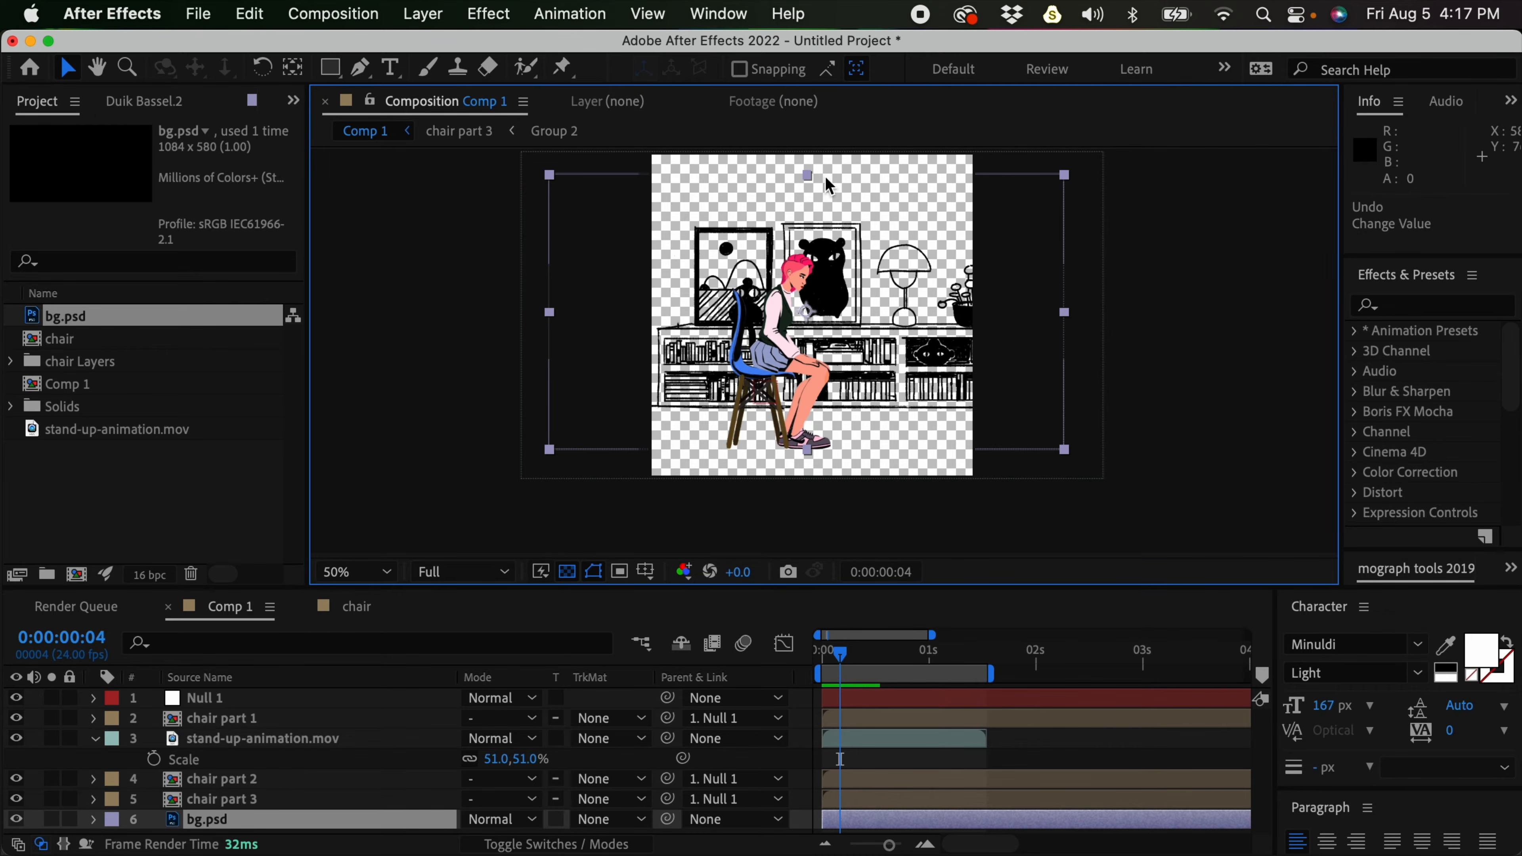
# Create a 1080 x 1080 px solid layer in Comp 1 coloured teal, hex 298F8F
pyautogui.click(422, 13)
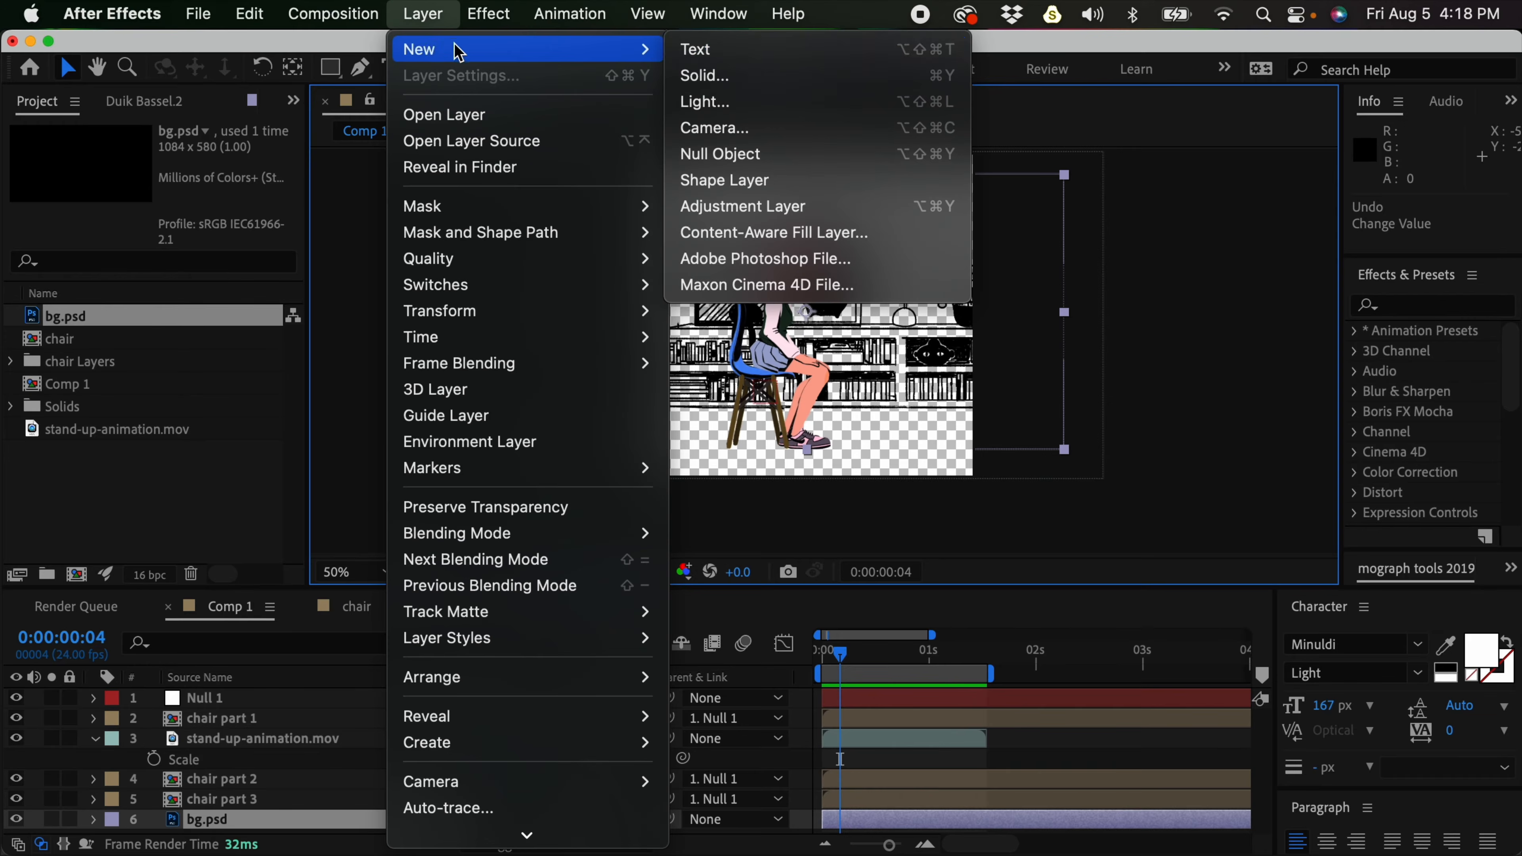
pyautogui.click(752, 74)
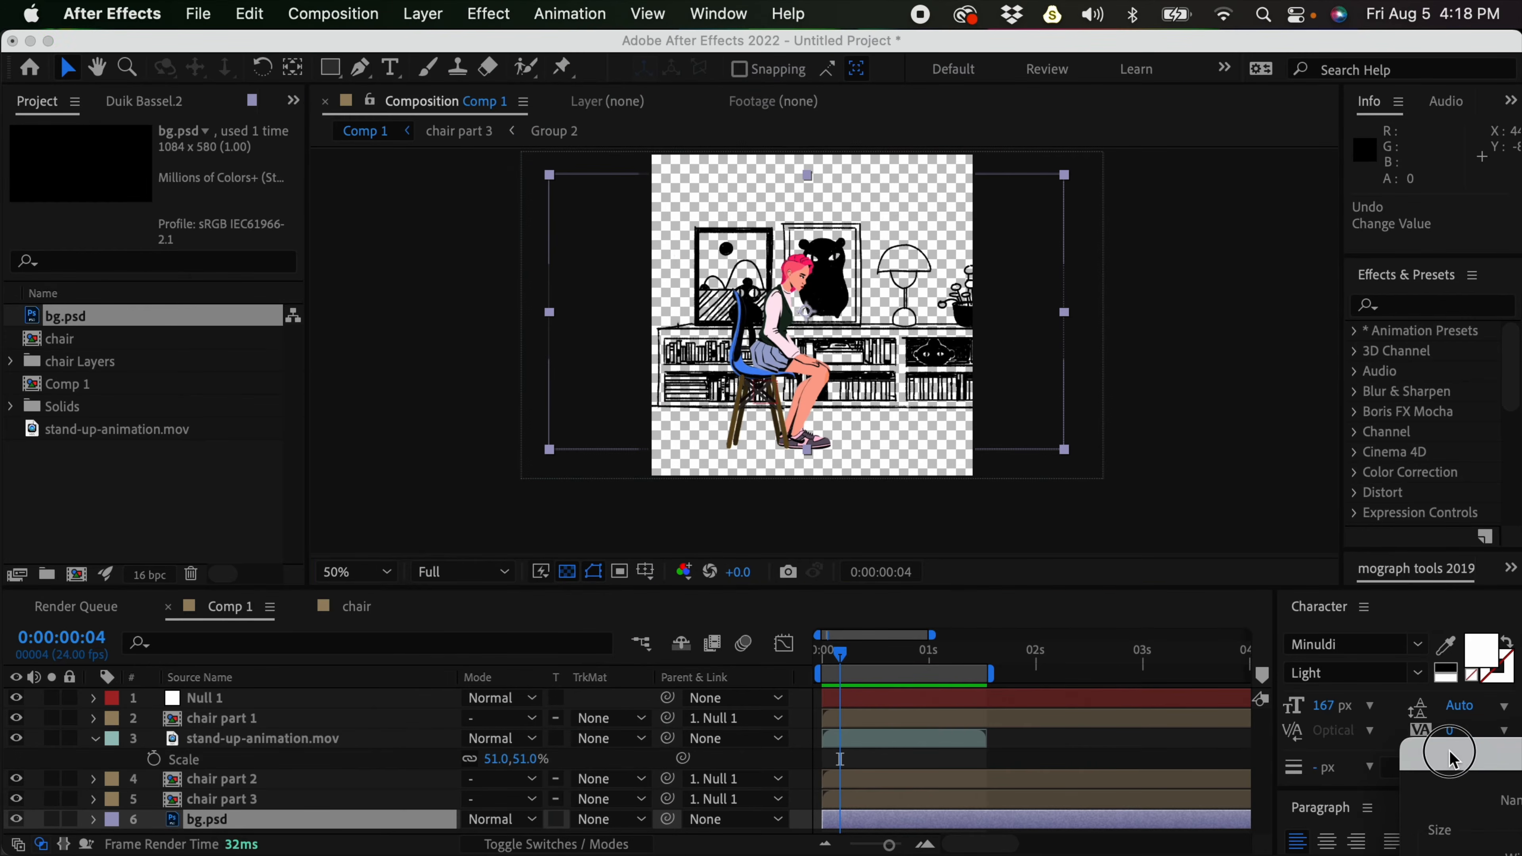
pyautogui.click(574, 614)
pyautogui.moveTo(1150, 378); pyautogui.dragTo(918, 366)
pyautogui.moveTo(973, 522); pyautogui.dragTo(974, 548)
pyautogui.moveTo(881, 438); pyautogui.dragTo(859, 541)
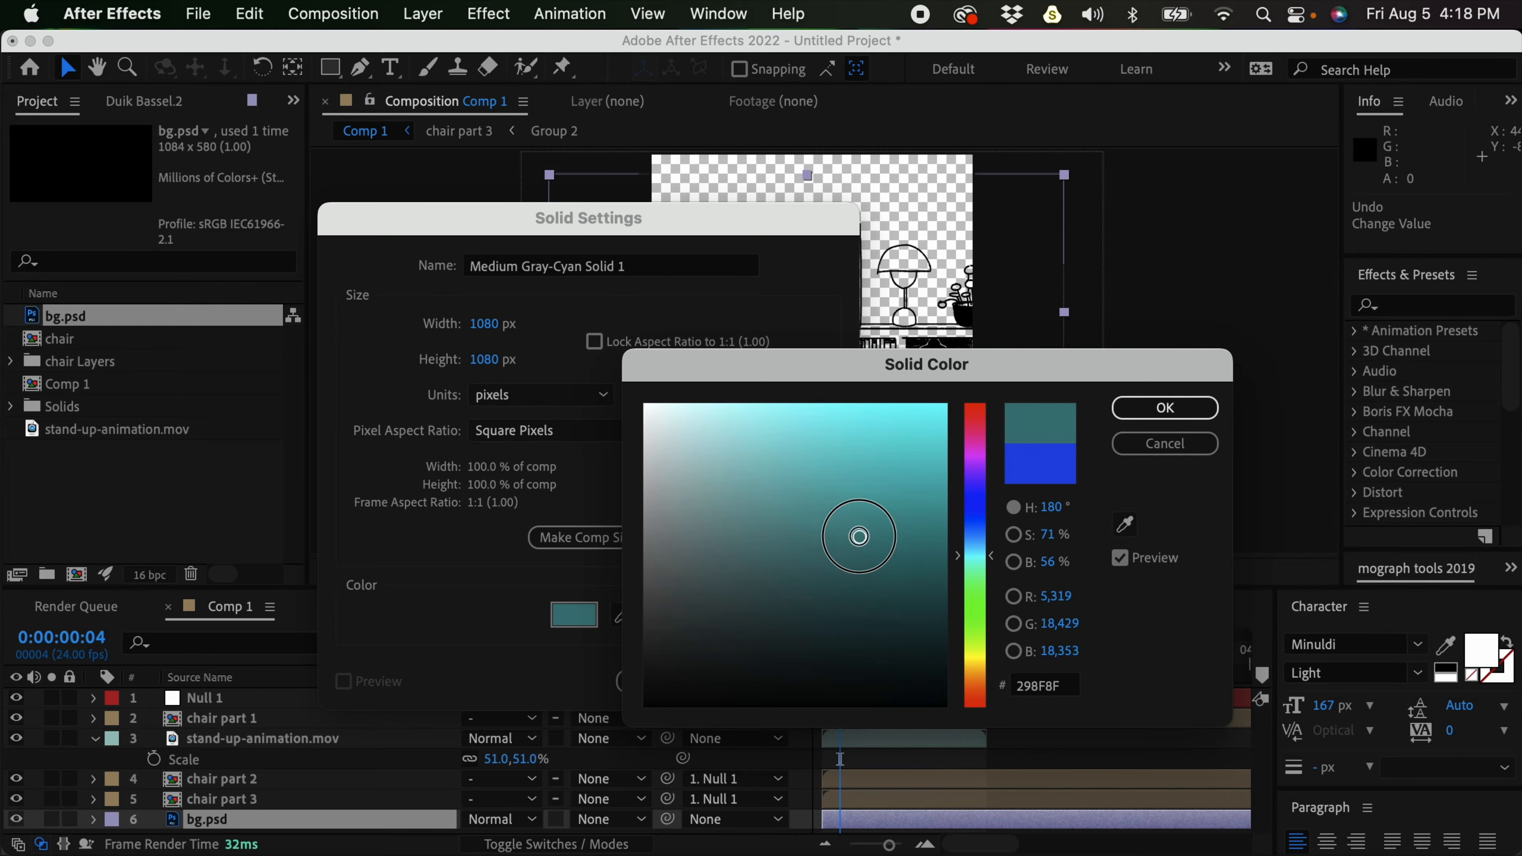
pyautogui.click(1152, 411)
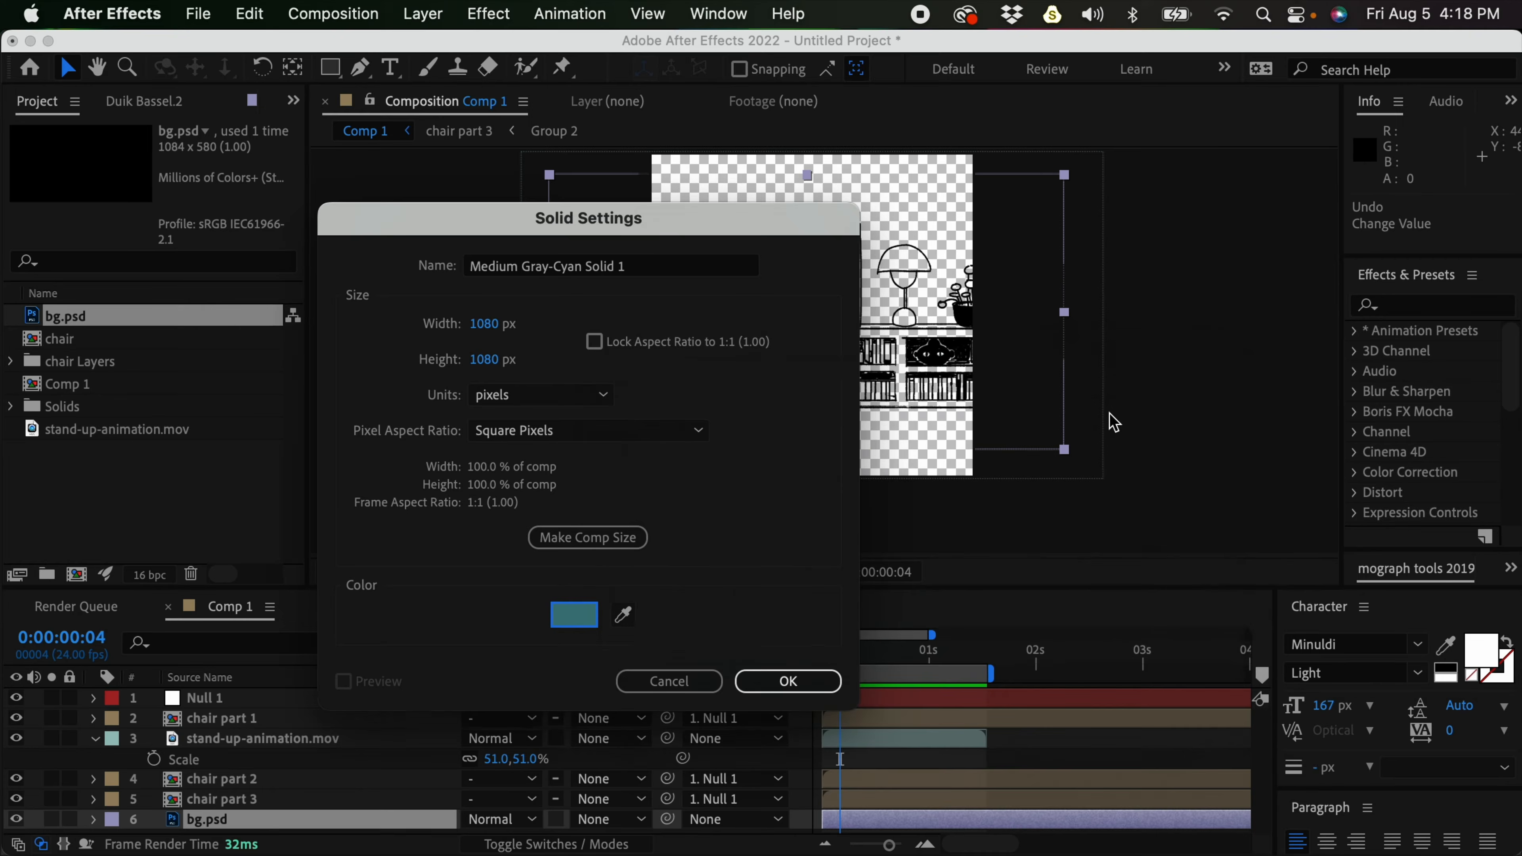
pyautogui.click(788, 681)
# Move the teal solid beneath bg.psd and preview Comp 1 from 0:00:00:00
pyautogui.scroll(-1, 1270, 772)
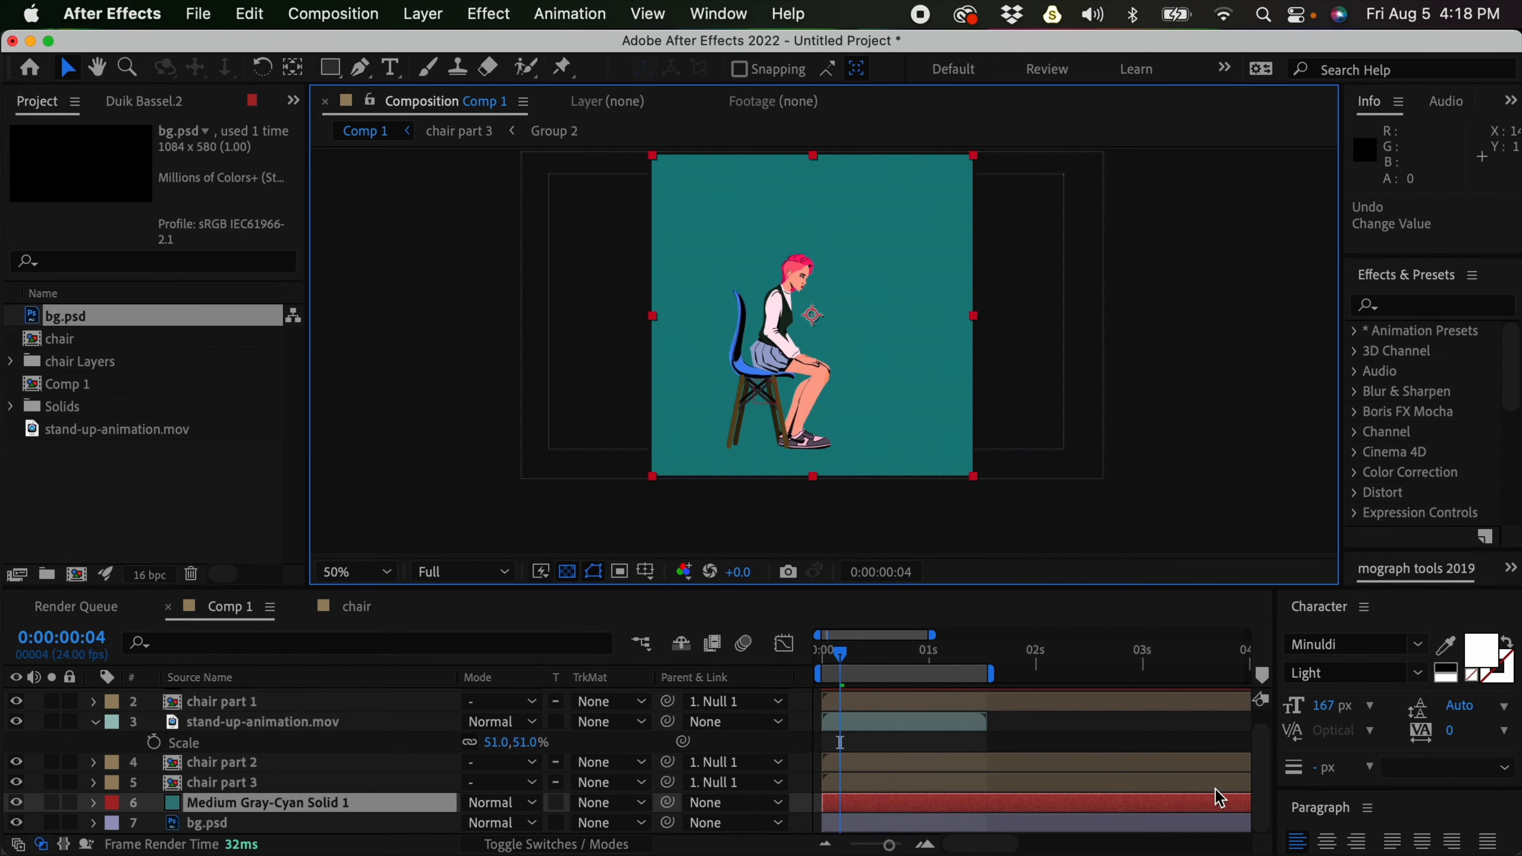
pyautogui.moveTo(255, 812); pyautogui.dragTo(250, 829)
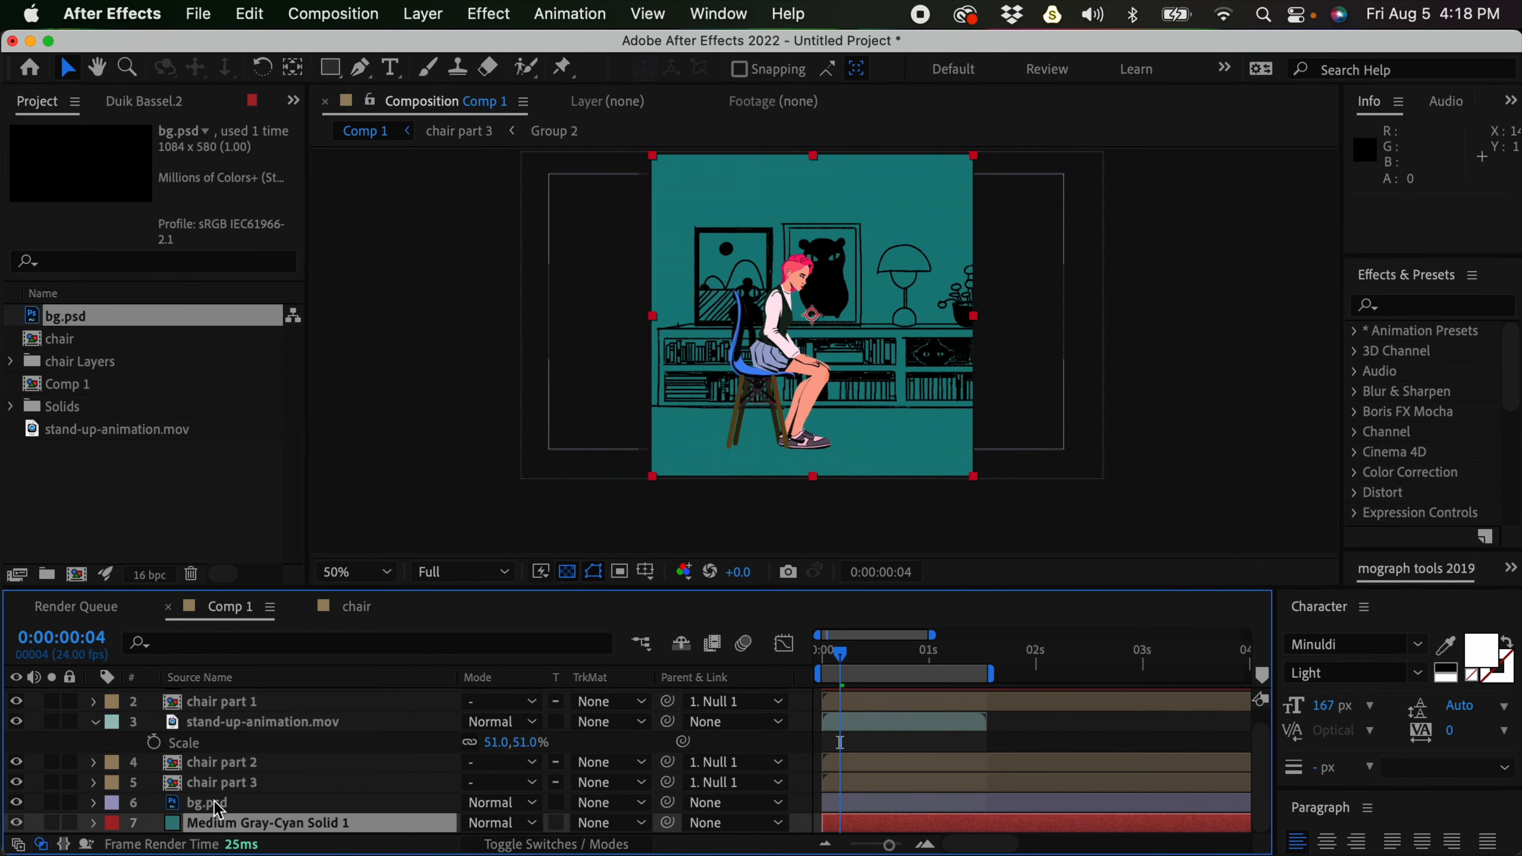
pyautogui.click(893, 734)
pyautogui.click(820, 650)
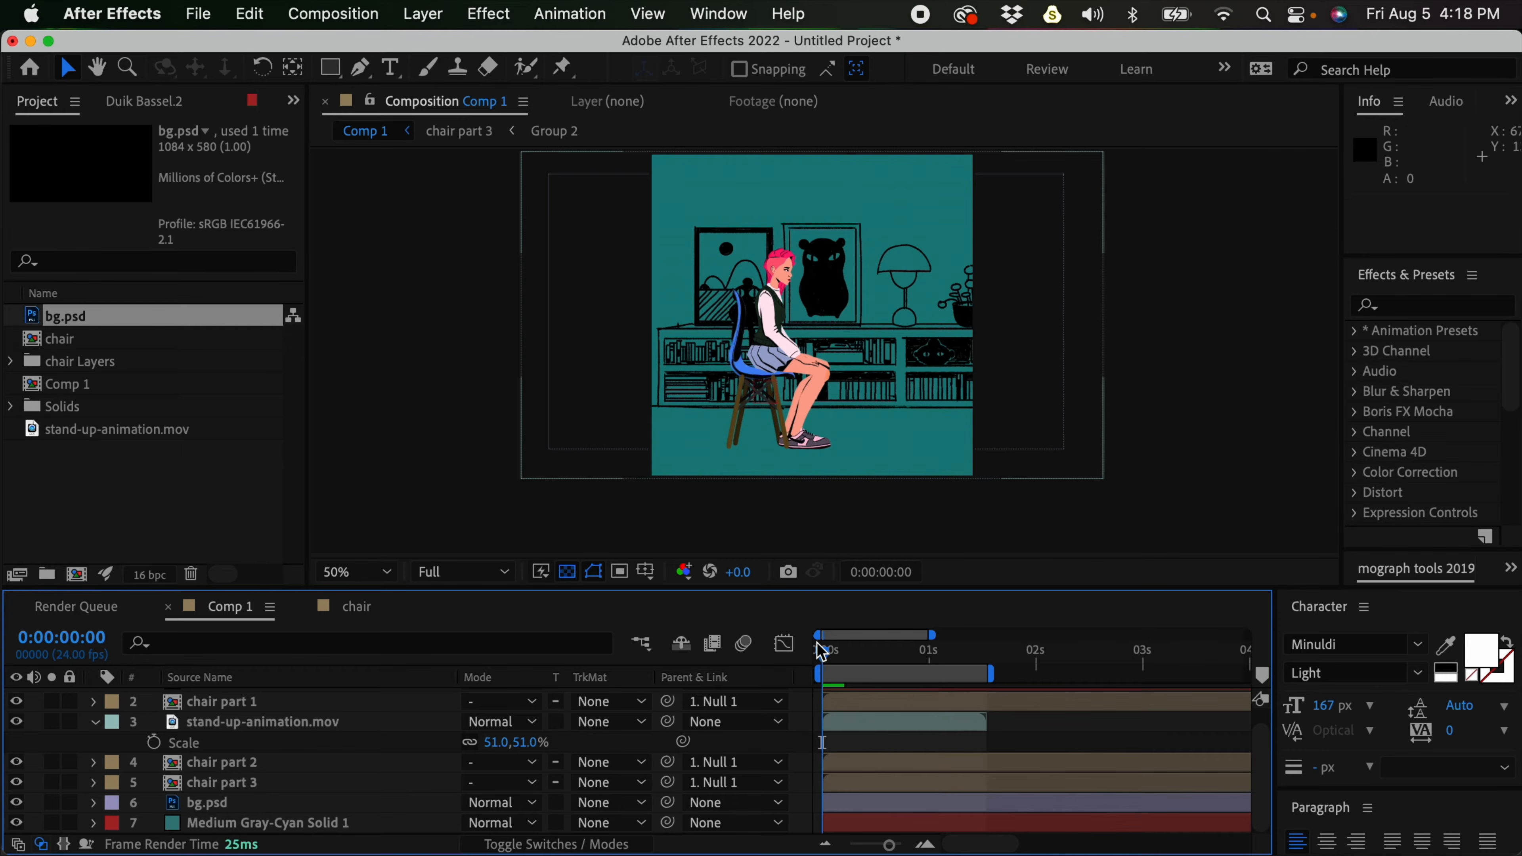
pyautogui.press('space')
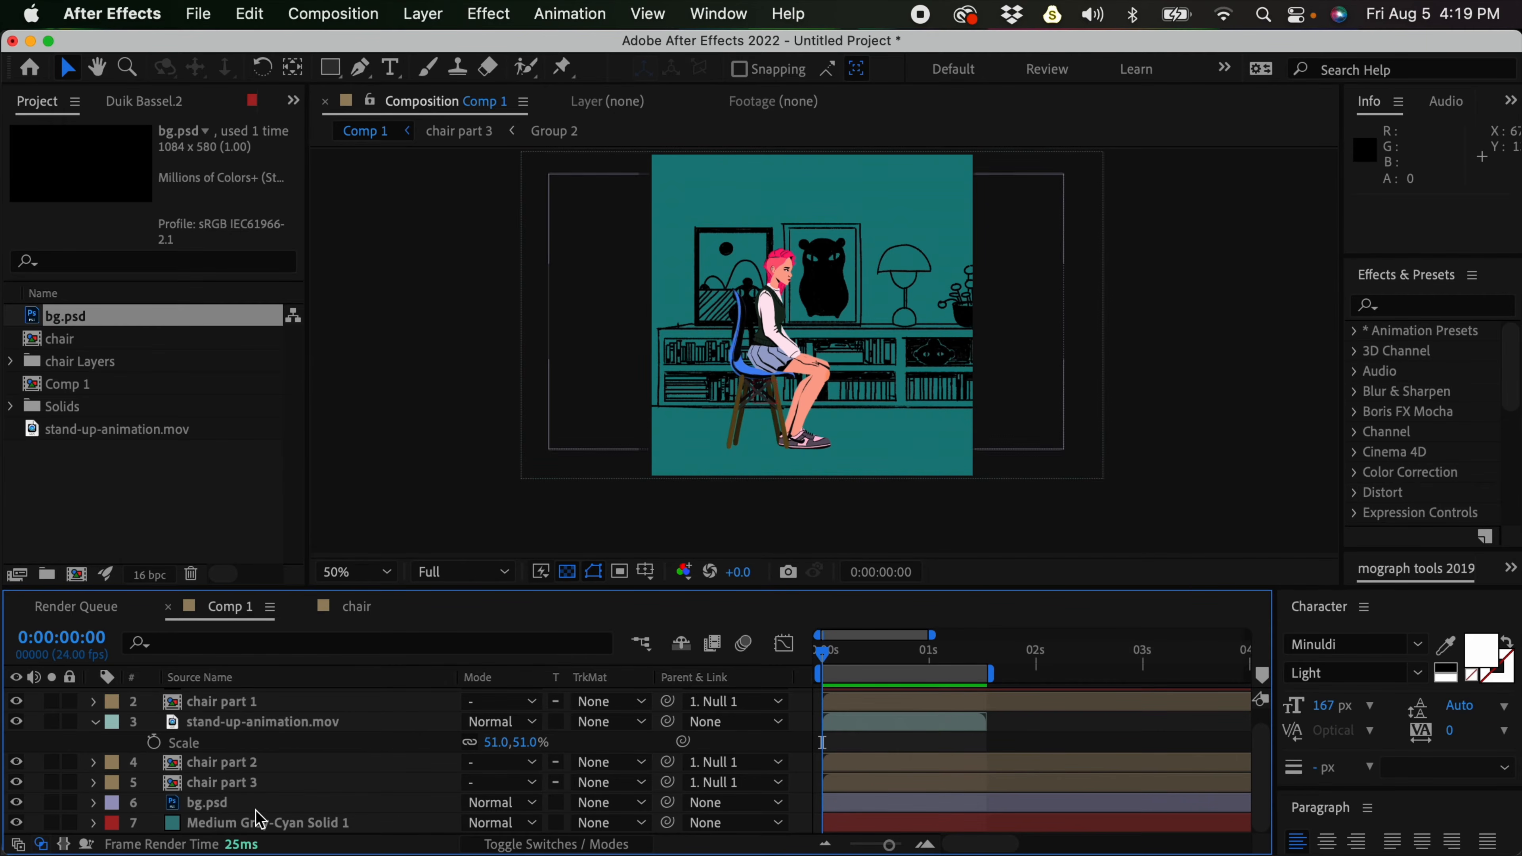
# Draw a dark brown rectangle without stroke as a new shape layer extending slightly past all edges of the frame
pyautogui.click(257, 822)
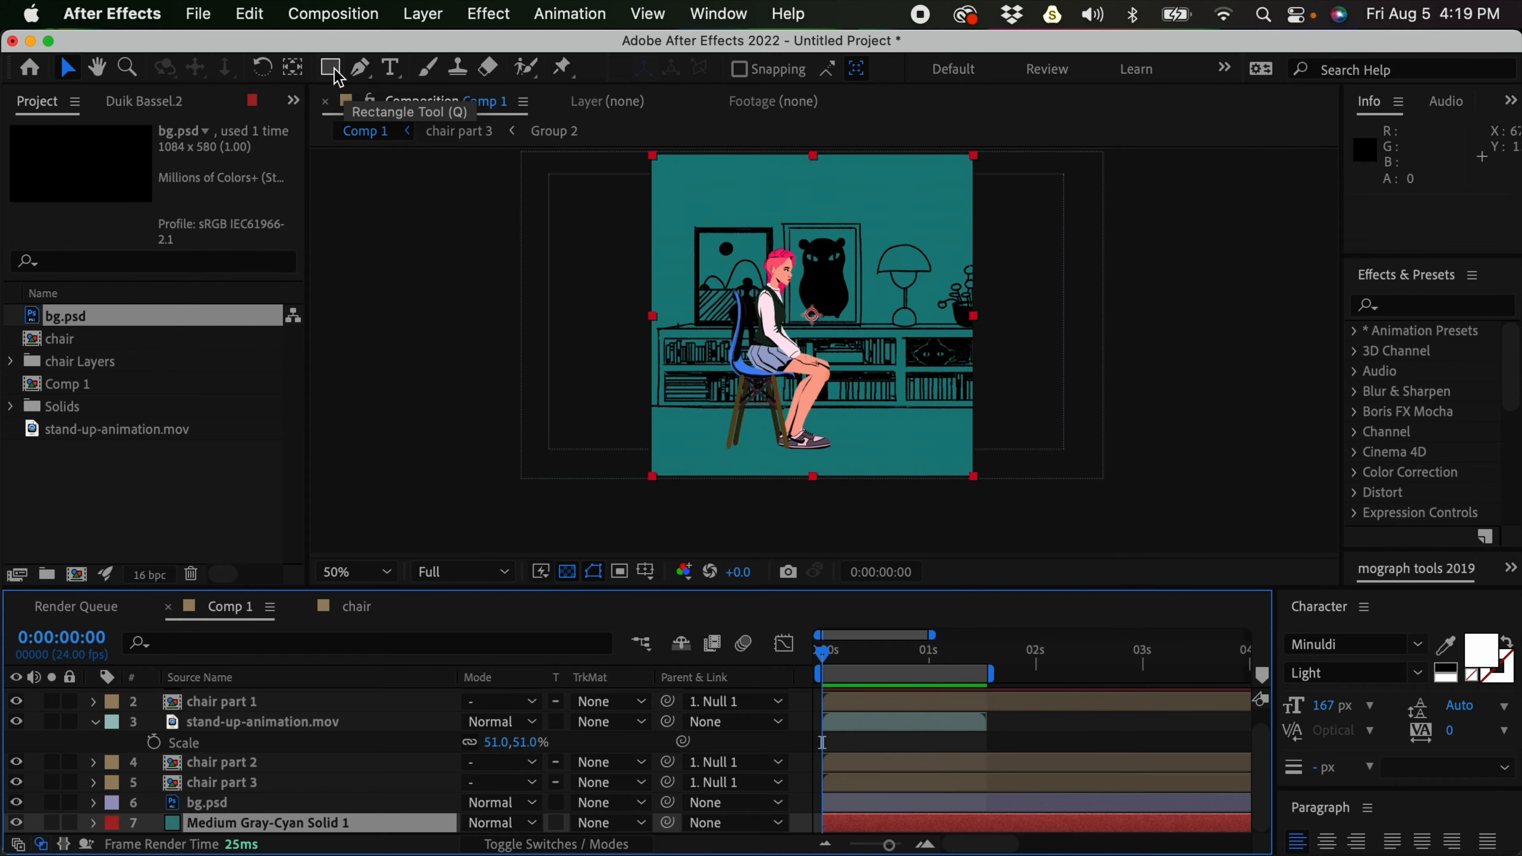
pyautogui.click(890, 746)
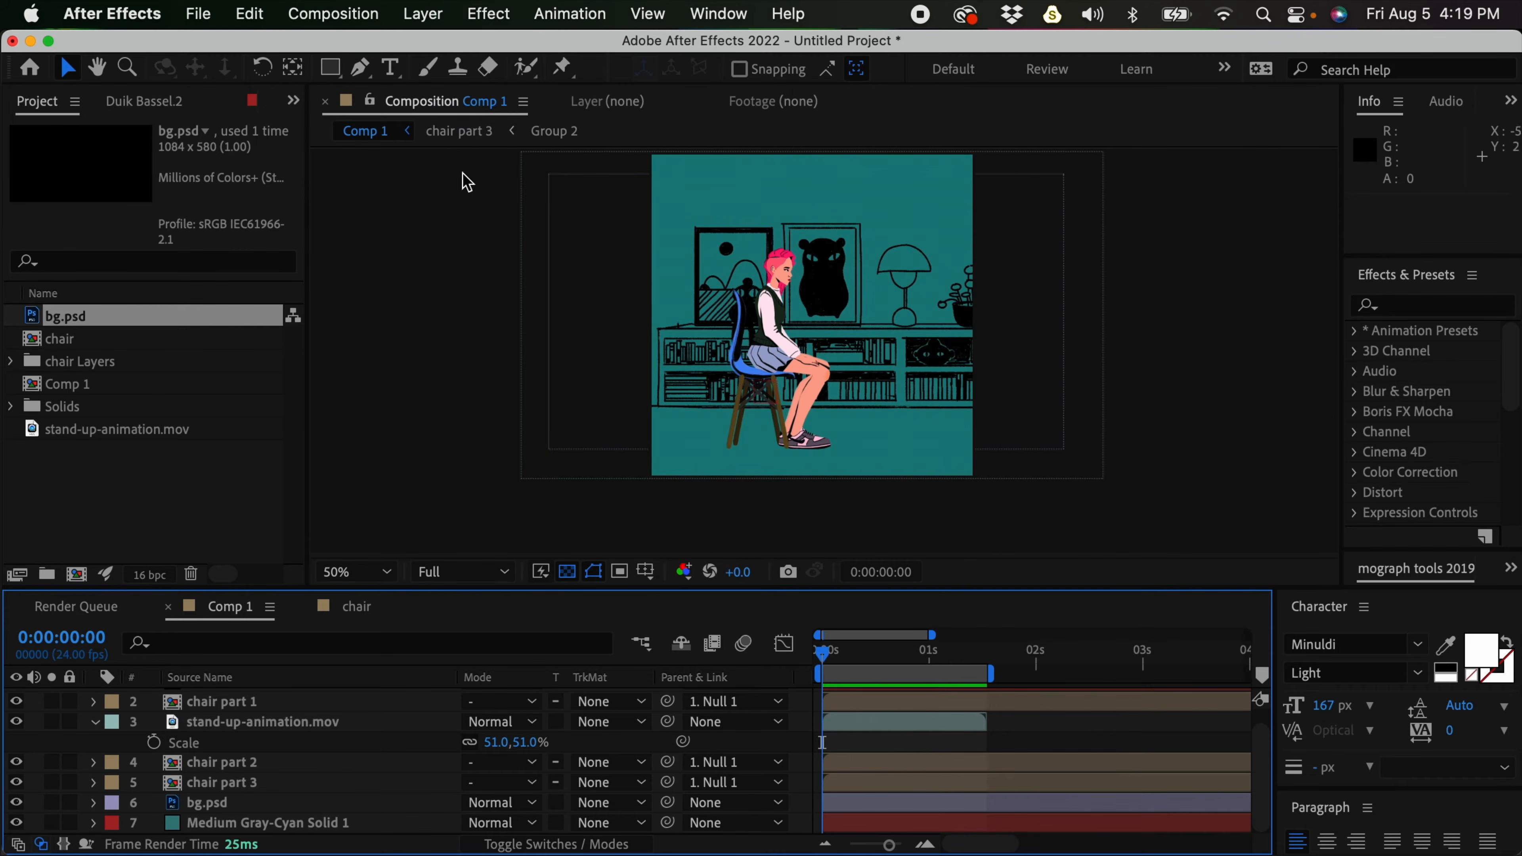
pyautogui.click(330, 68)
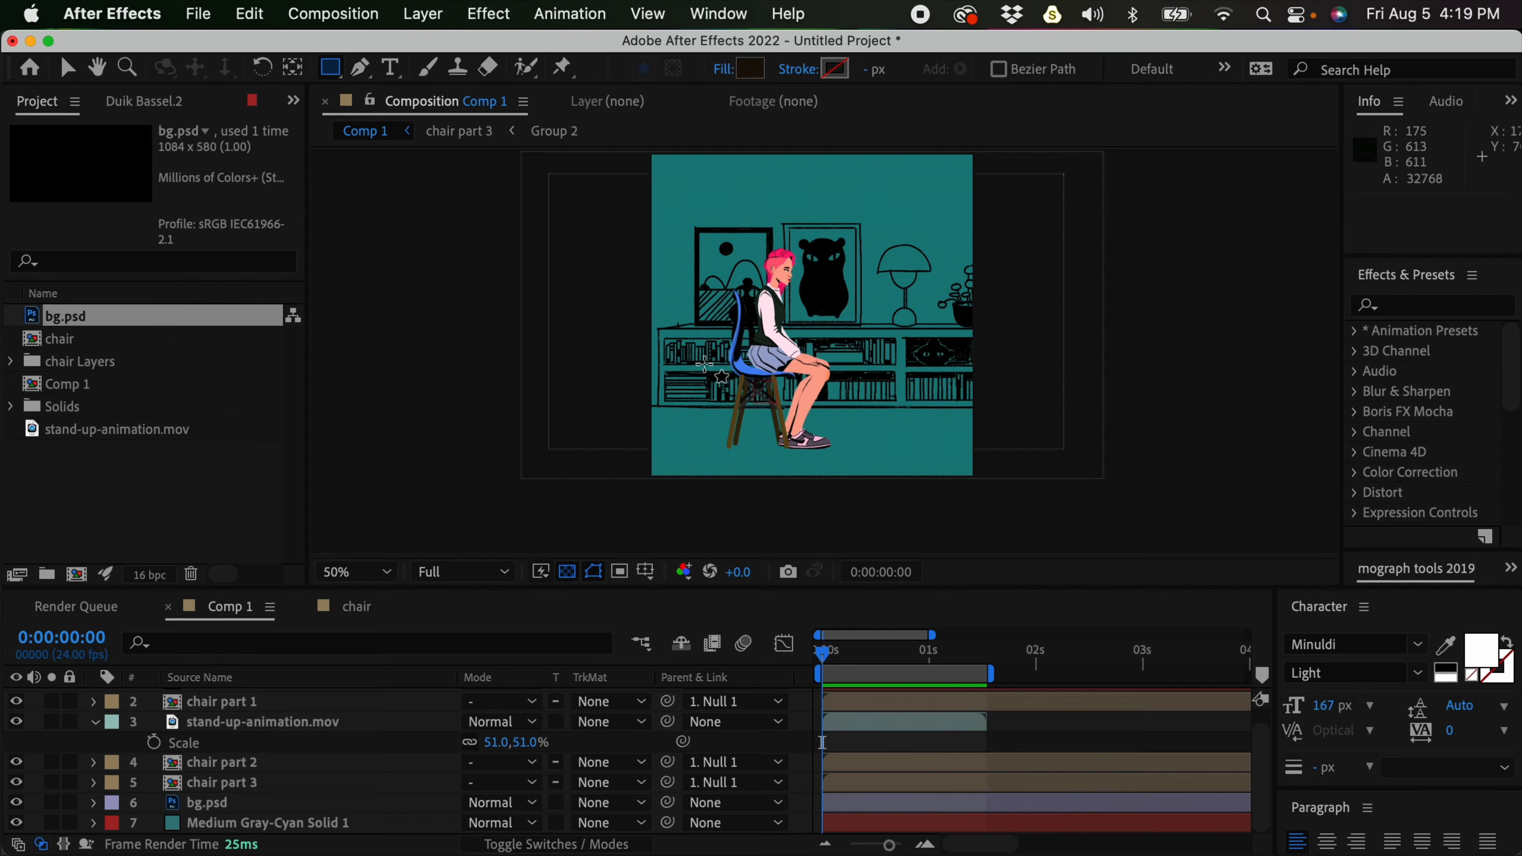
pyautogui.scroll(2, 803, 342)
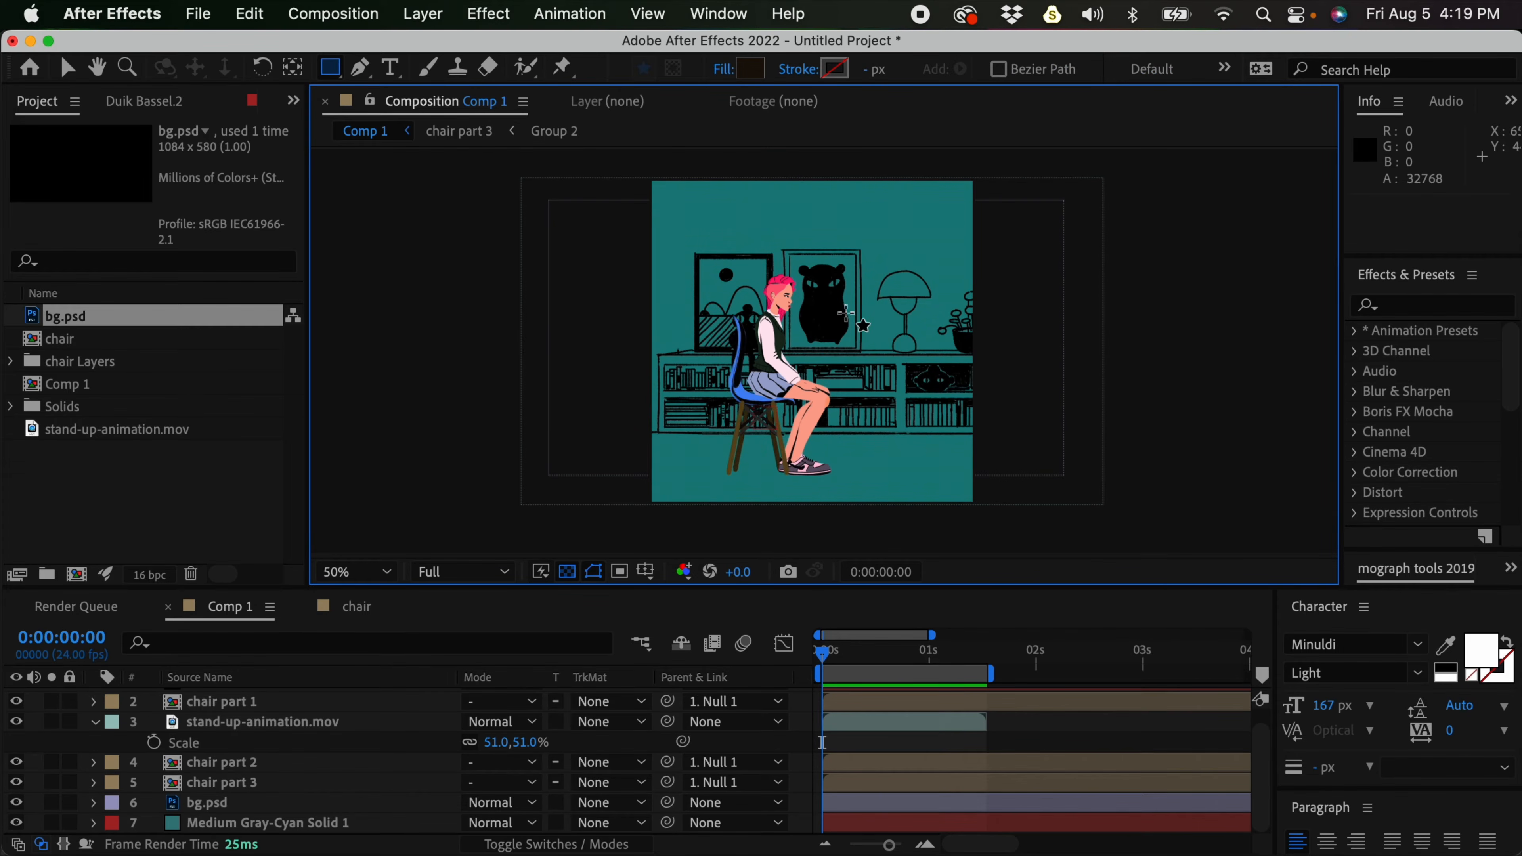
pyautogui.moveTo(636, 170)
pyautogui.mouseDown()
pyautogui.moveTo(689, 239)
pyautogui.moveTo(1009, 503)
pyautogui.moveTo(1008, 521)
pyautogui.mouseUp()
pyautogui.click(932, 732)
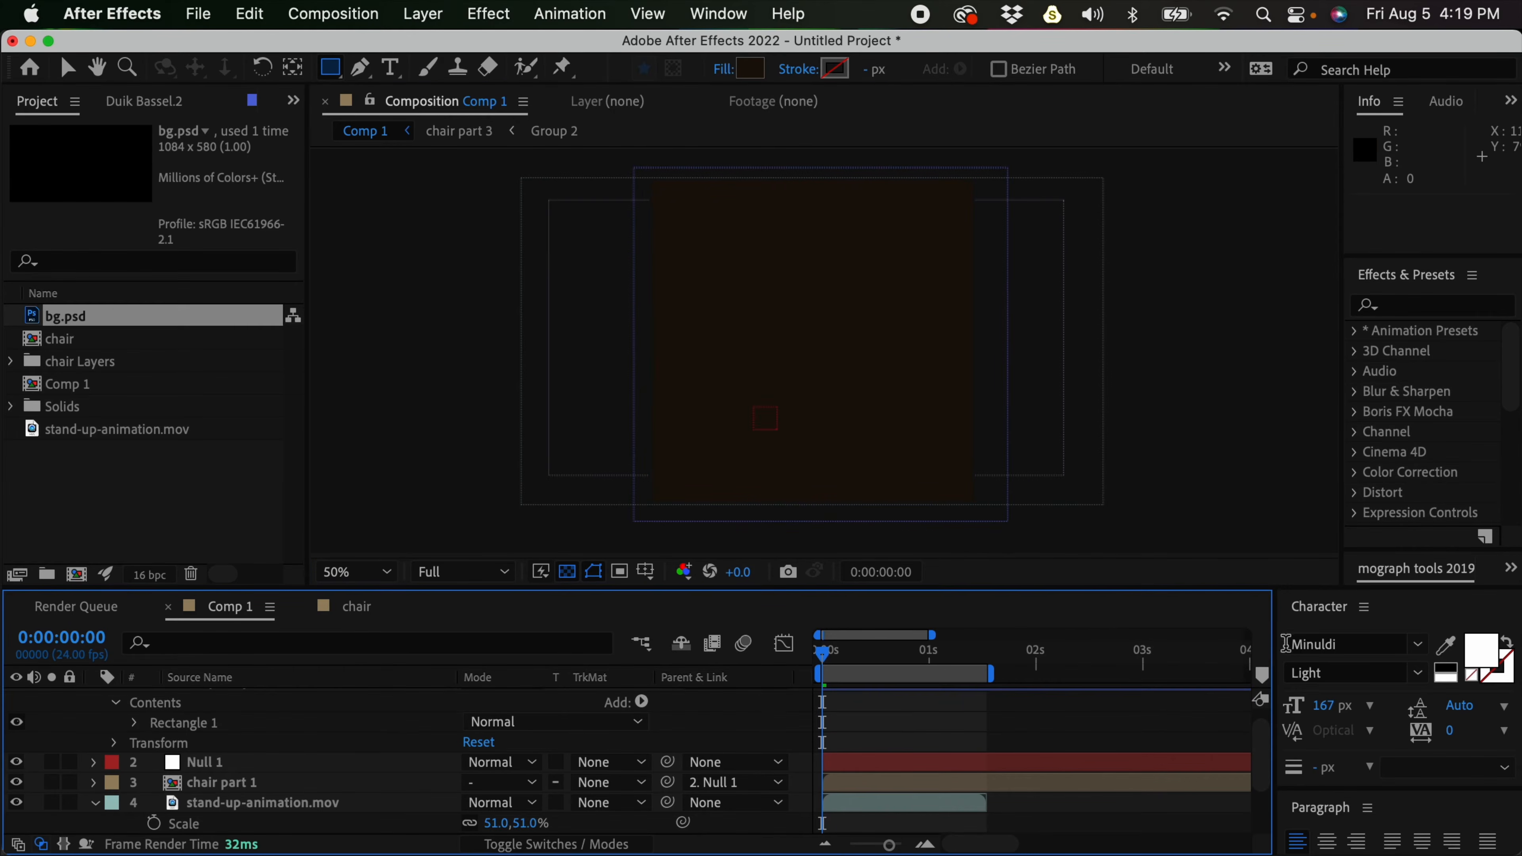
# Place Shape Layer 1 directly above bg.psd and set its blending mode to Multiply
pyautogui.scroll(1, 1261, 750)
pyautogui.moveTo(256, 698); pyautogui.dragTo(265, 806)
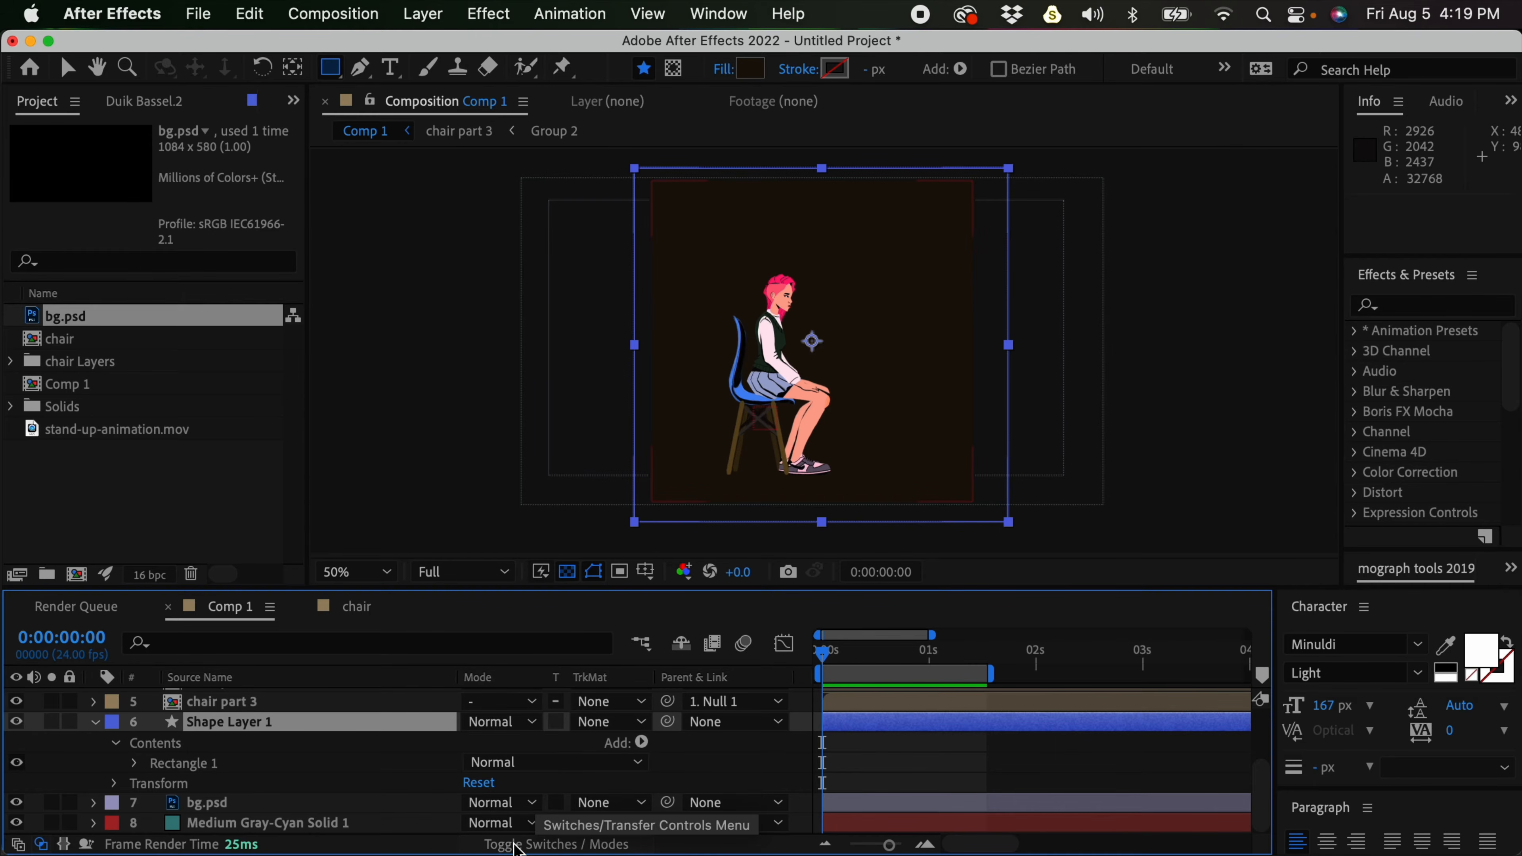
pyautogui.click(593, 844)
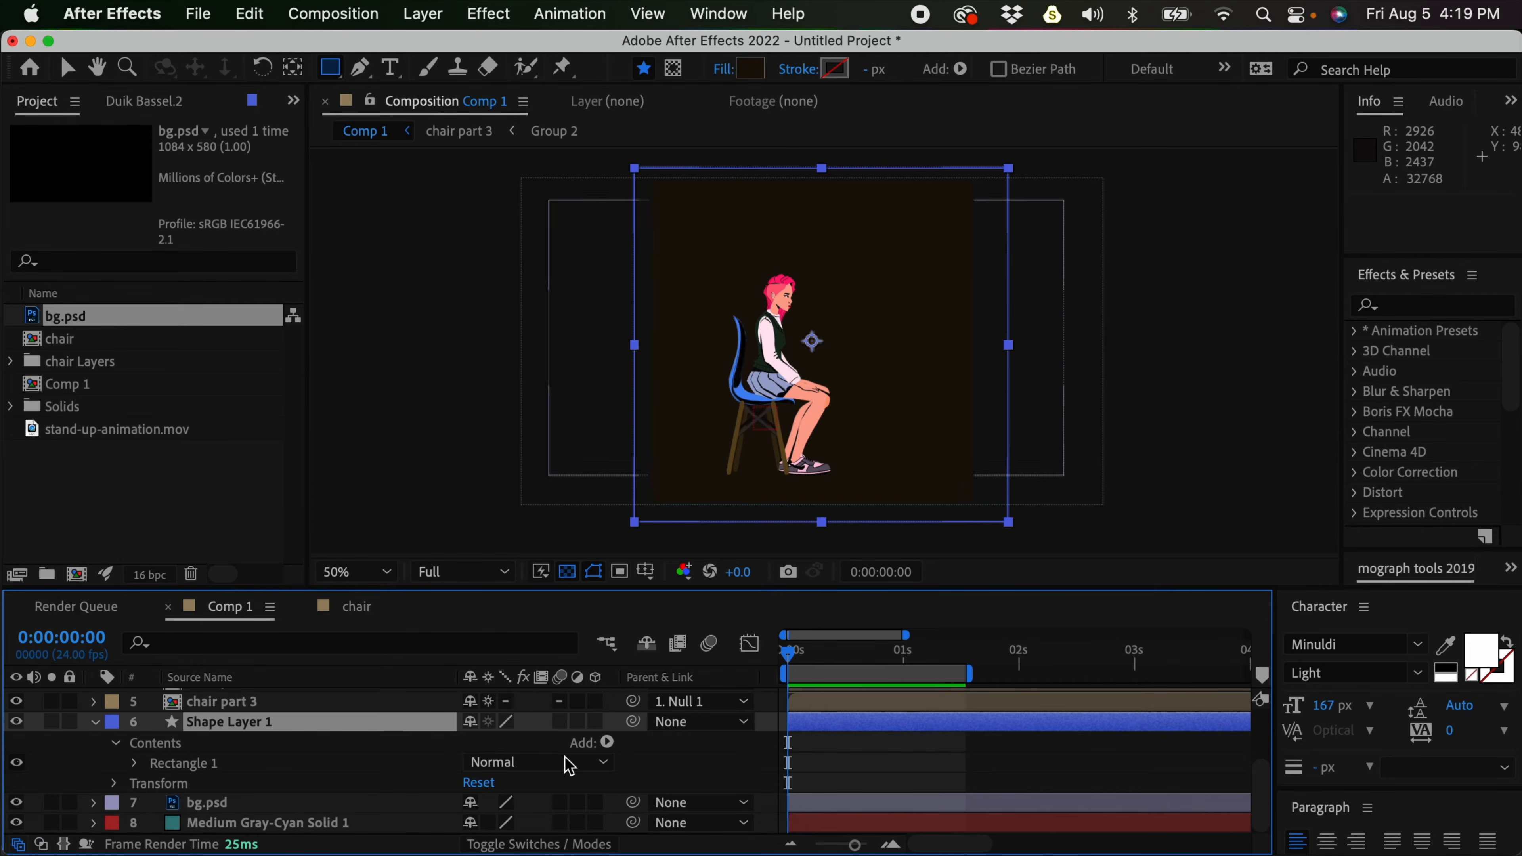
pyautogui.click(557, 845)
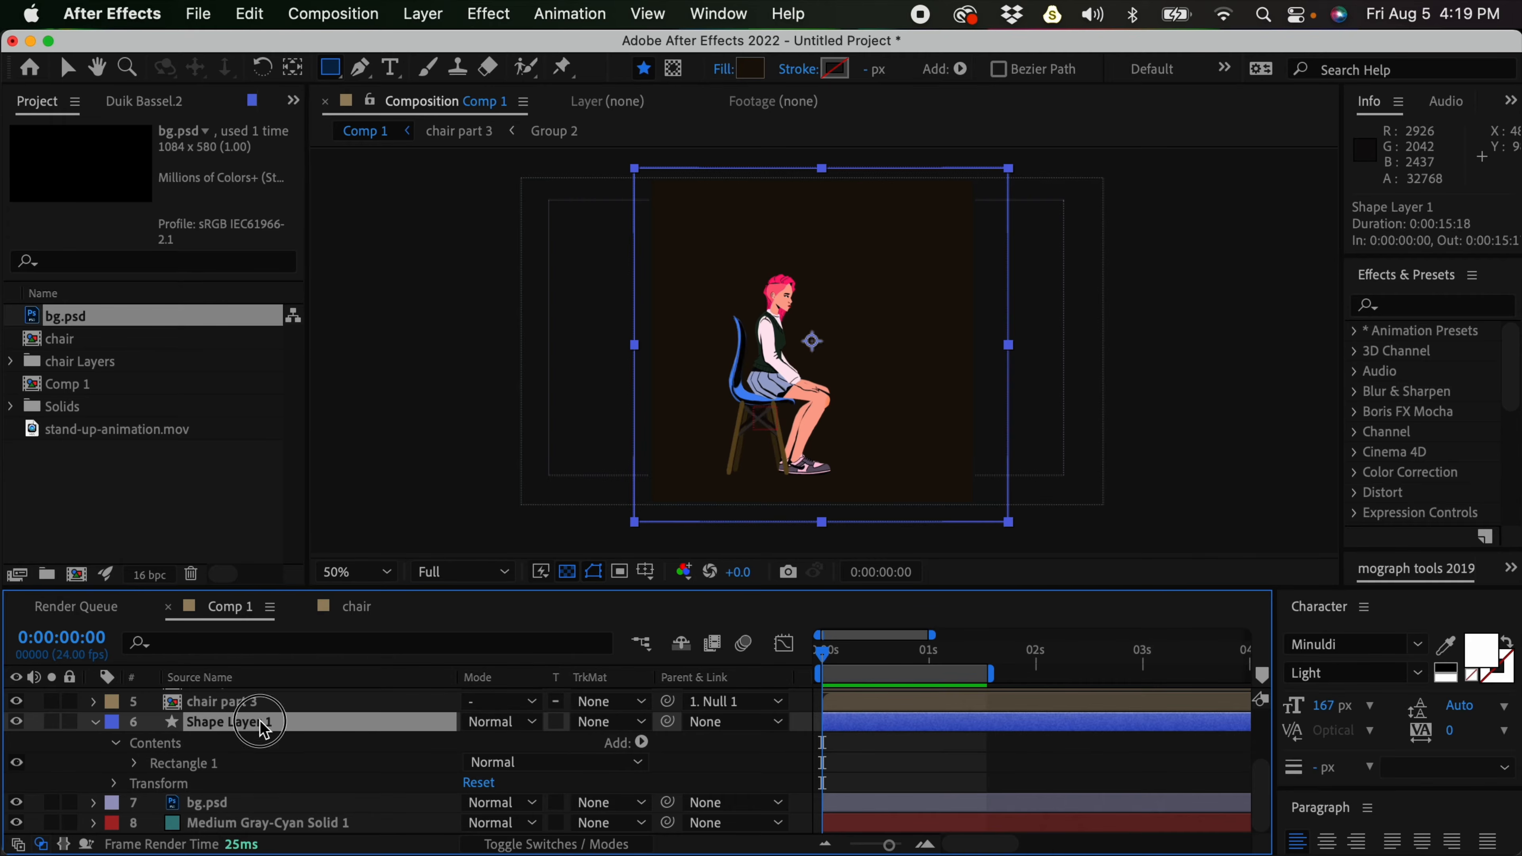
pyautogui.click(527, 723)
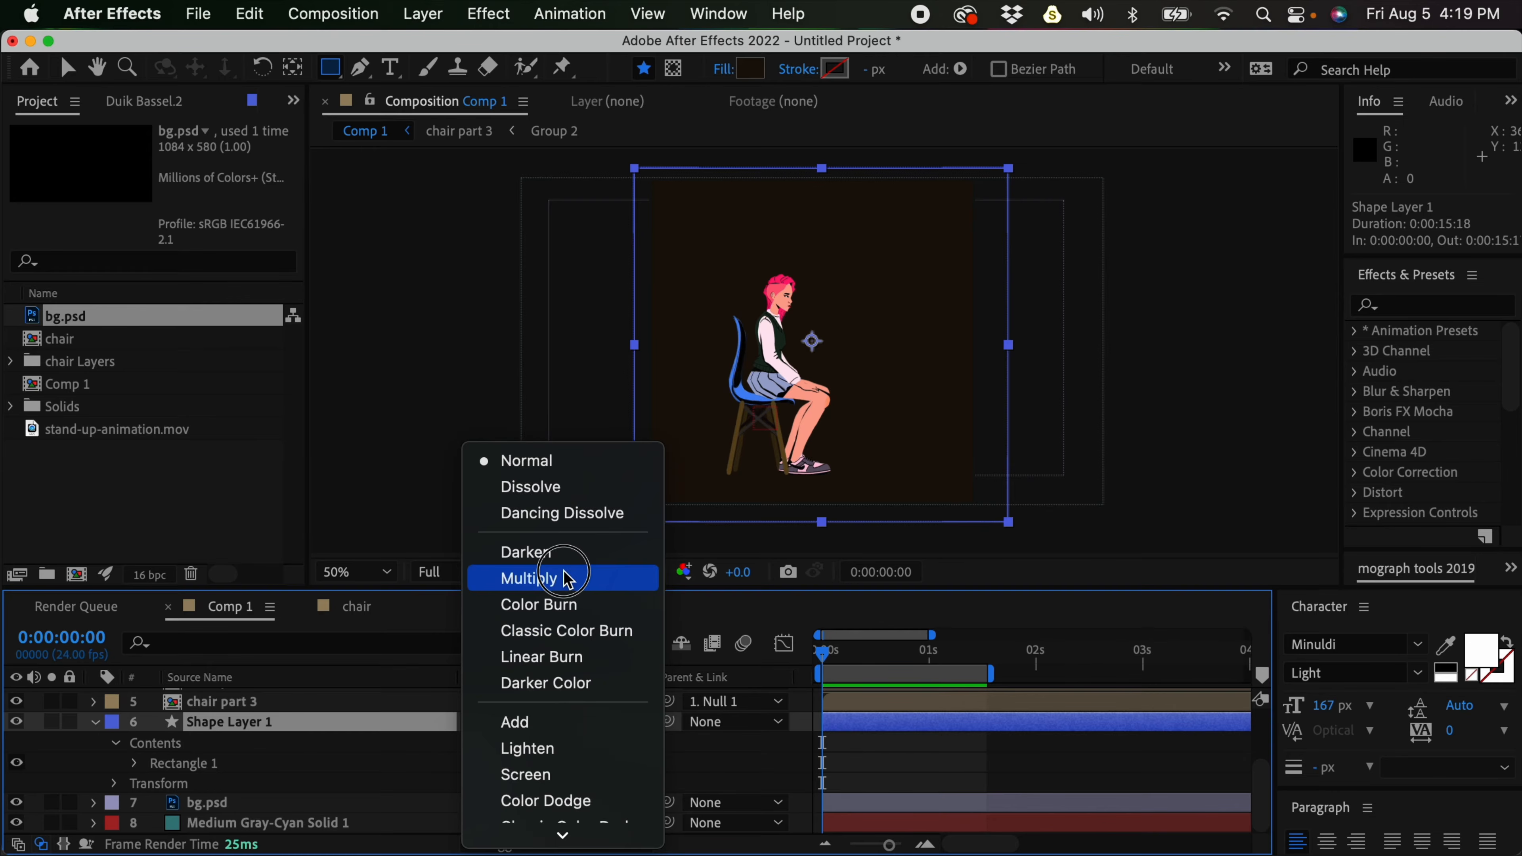
pyautogui.click(564, 578)
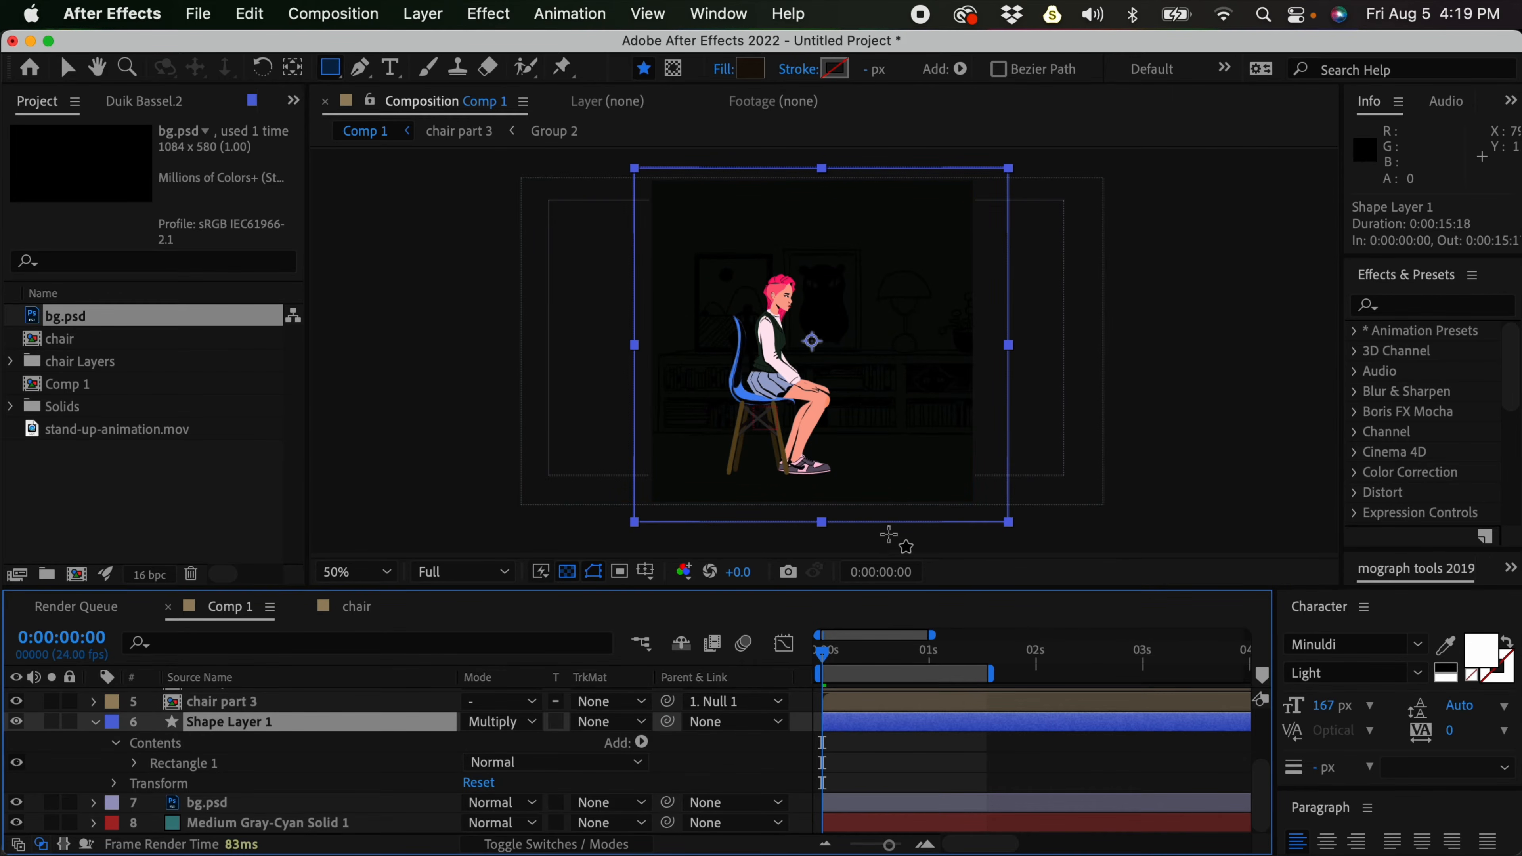
# Reveal the opacity of Shape Layer 1 and reduce it to 62%
pyautogui.press('/')
pyautogui.press(',')
pyautogui.press('t')
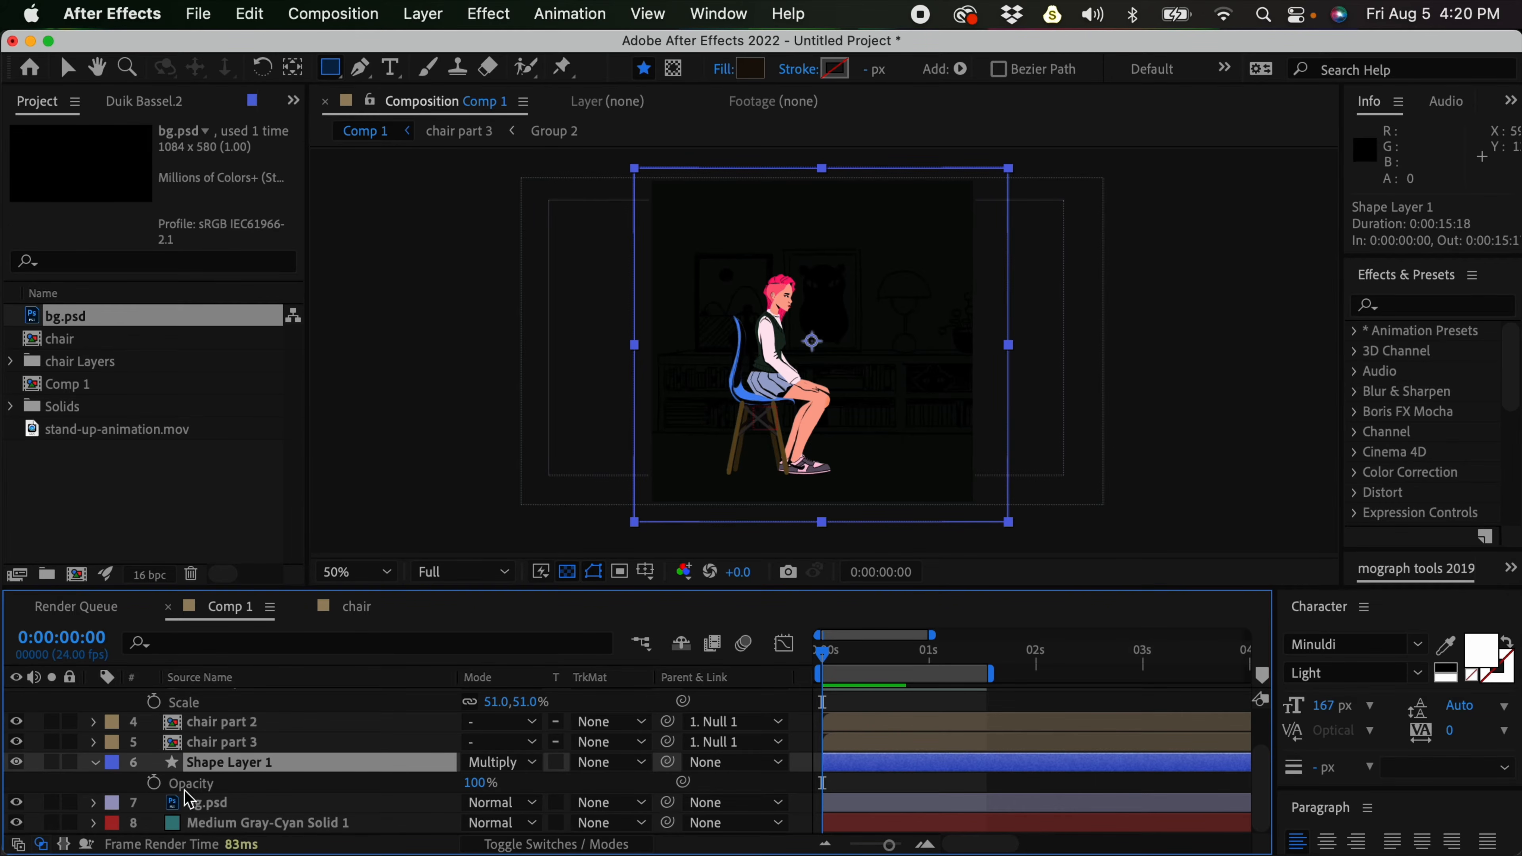
pyautogui.scroll(1, 516, 686)
pyautogui.press('t')
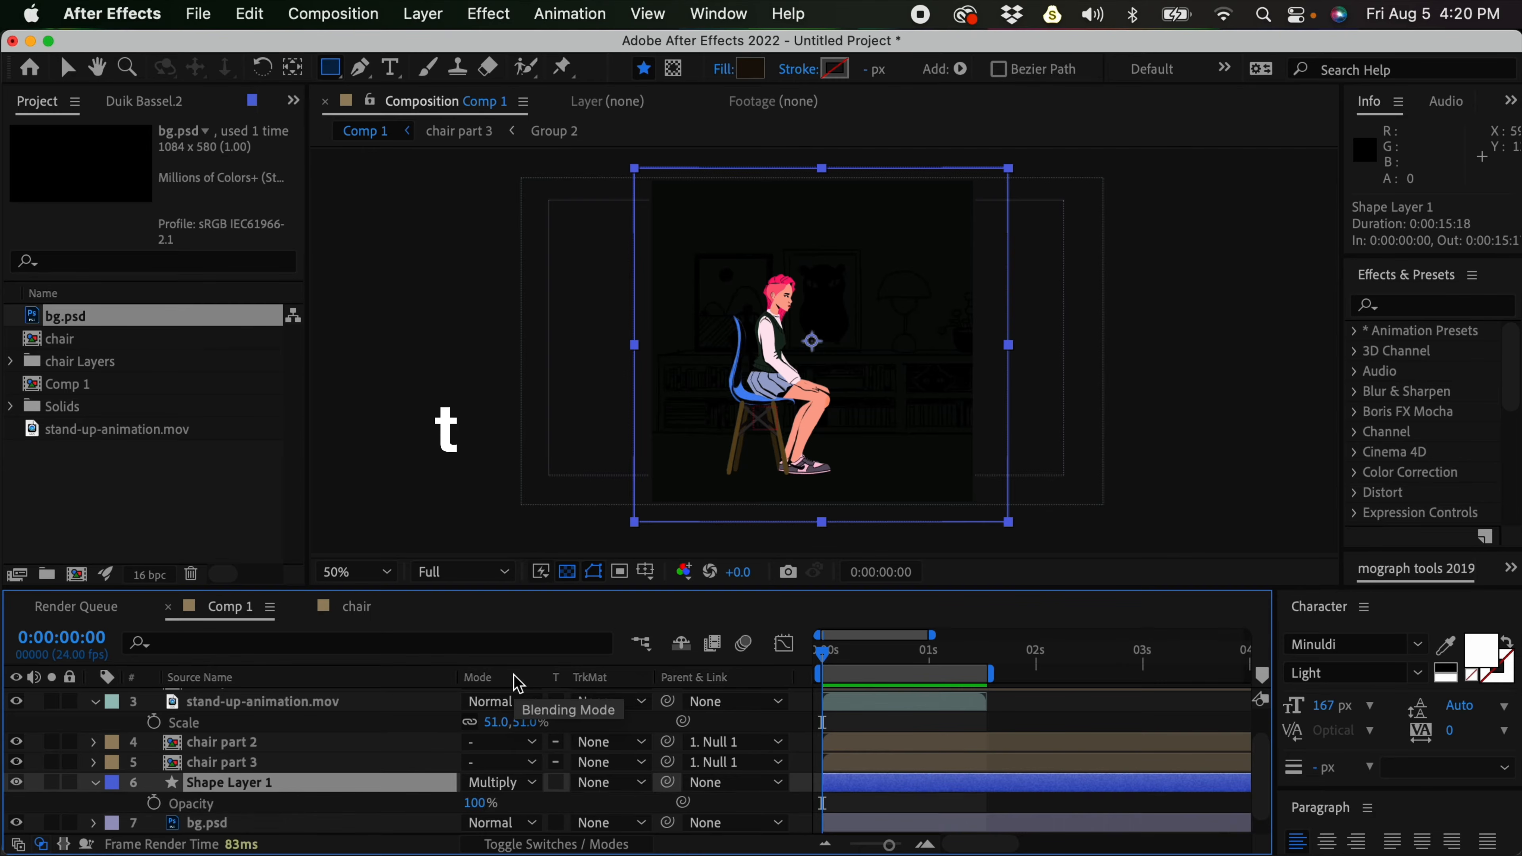
pyautogui.scroll(-1, 1219, 792)
pyautogui.moveTo(477, 785); pyautogui.dragTo(441, 791)
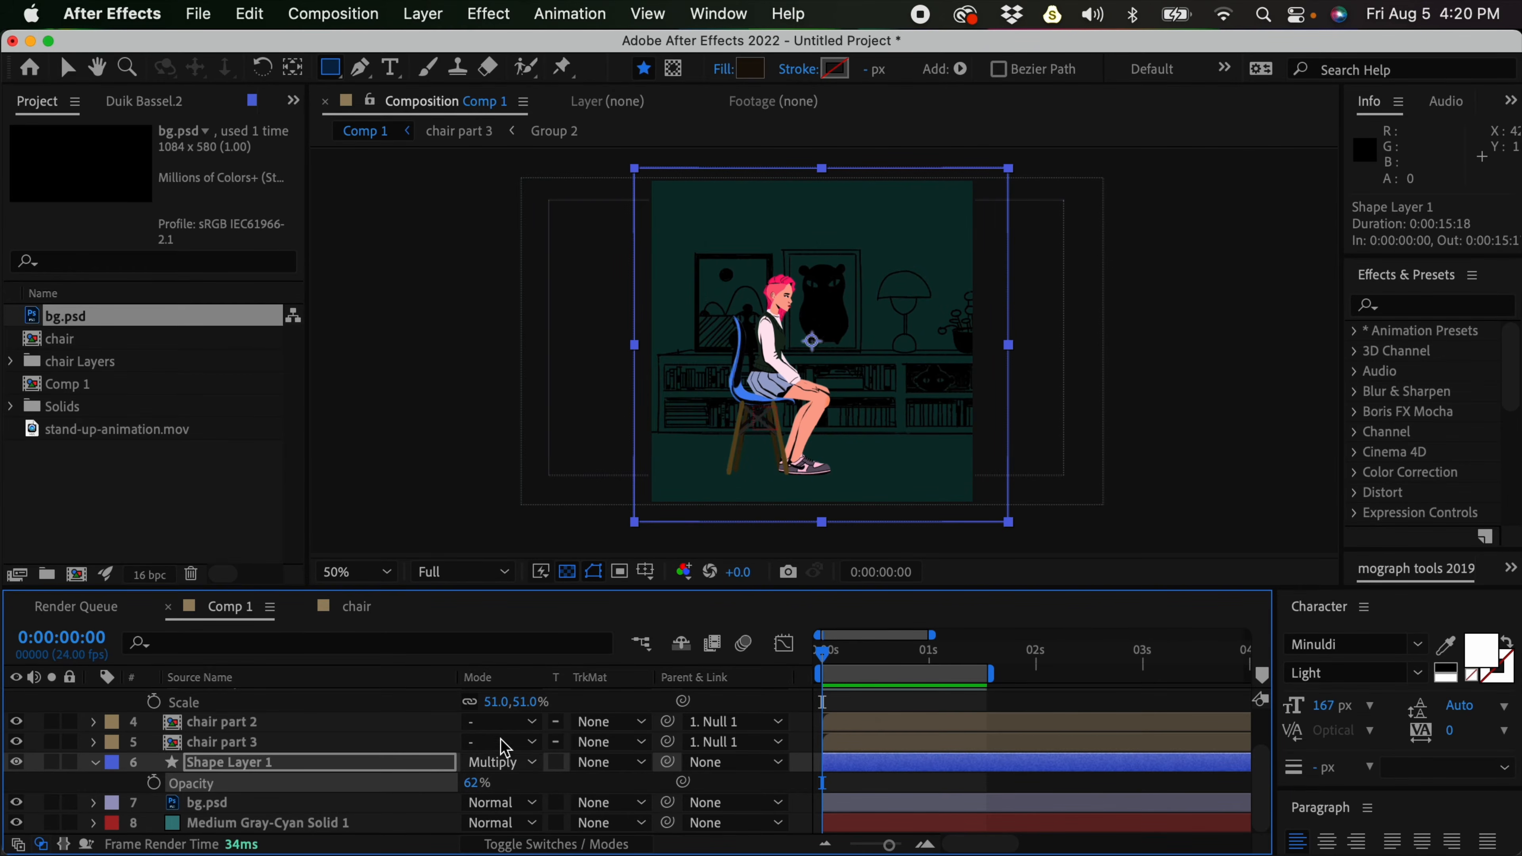
pyautogui.moveTo(474, 790)
pyautogui.mouseDown()
pyautogui.moveTo(503, 784)
pyautogui.moveTo(485, 781)
pyautogui.mouseUp()
# Adjust the fill colour of Shape Layer 1 to a dark brown and deselect the layer
pyautogui.click(753, 69)
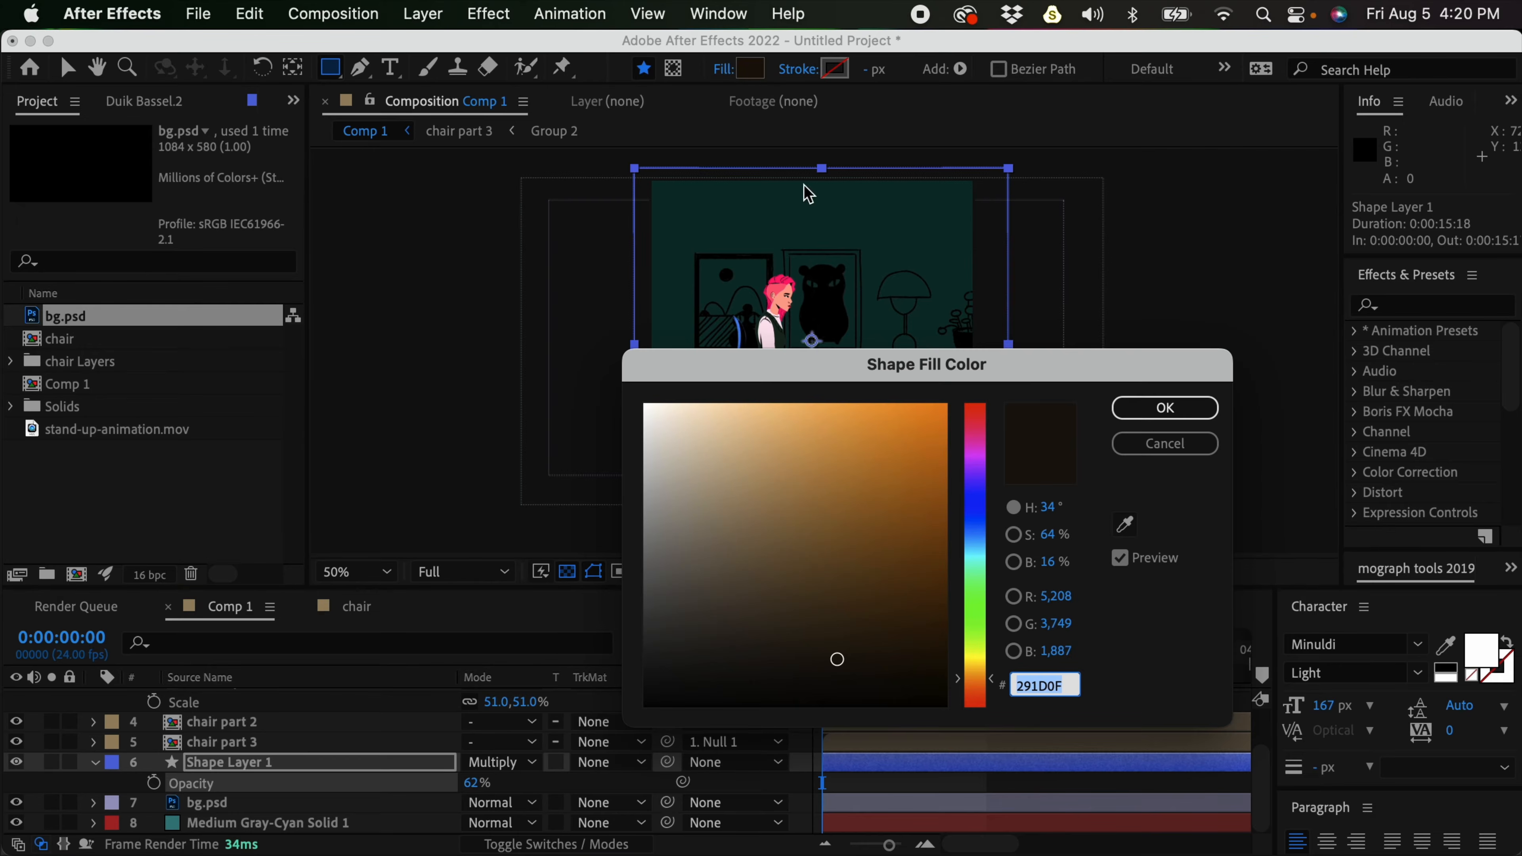
pyautogui.moveTo(872, 523)
pyautogui.mouseDown()
pyautogui.moveTo(826, 537)
pyautogui.moveTo(893, 533)
pyautogui.moveTo(764, 503)
pyautogui.moveTo(834, 659)
pyautogui.mouseUp()
pyautogui.click(1150, 414)
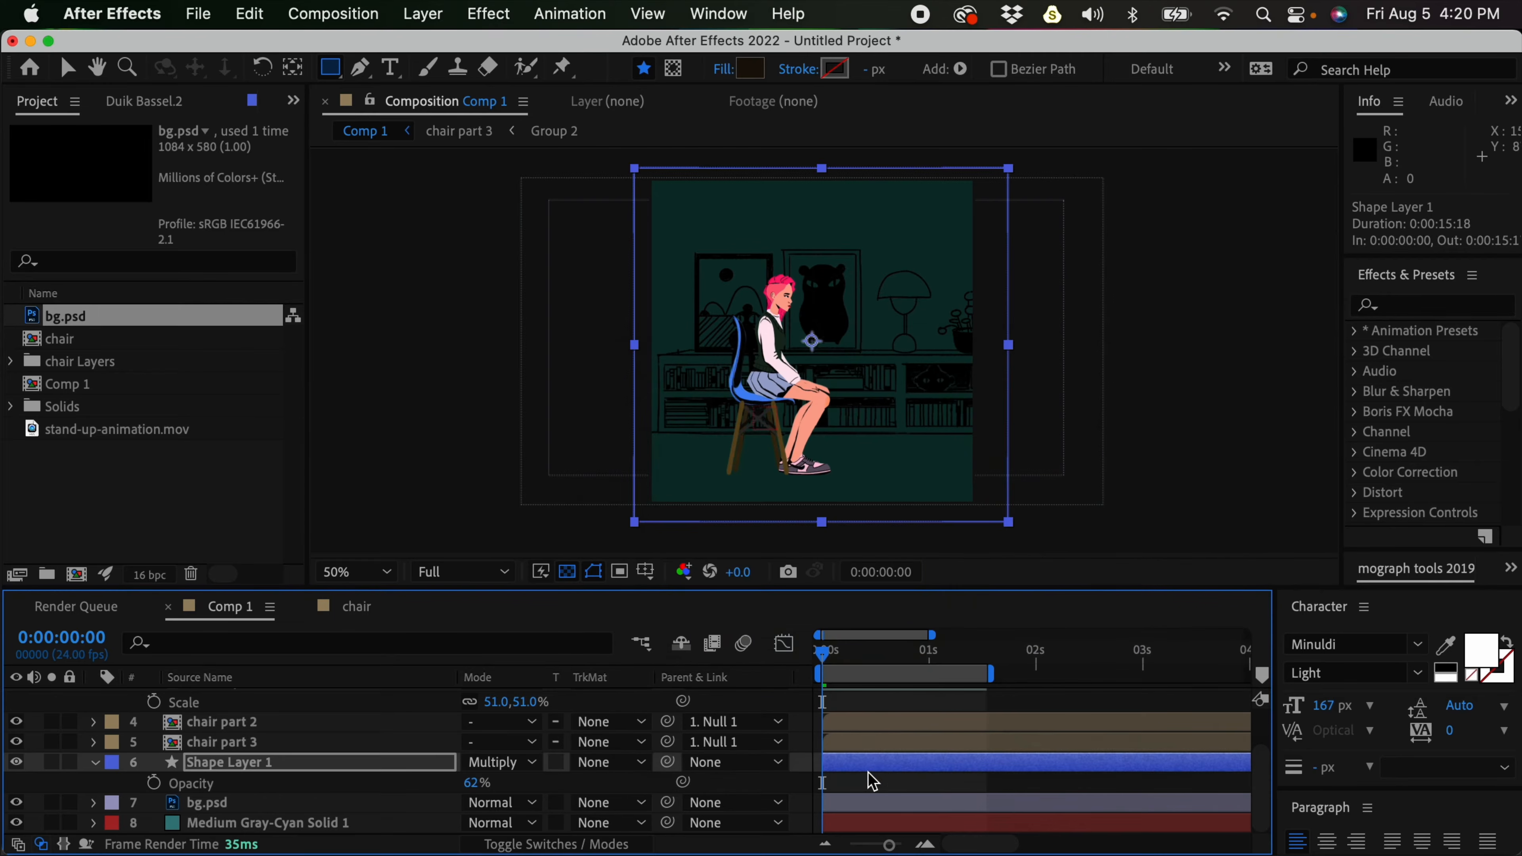
pyautogui.click(868, 776)
# Draw a thin four-point floor strip with a slanted end as a new shape layer, from beside the character's shoes past the frame's right edge
pyautogui.click(367, 69)
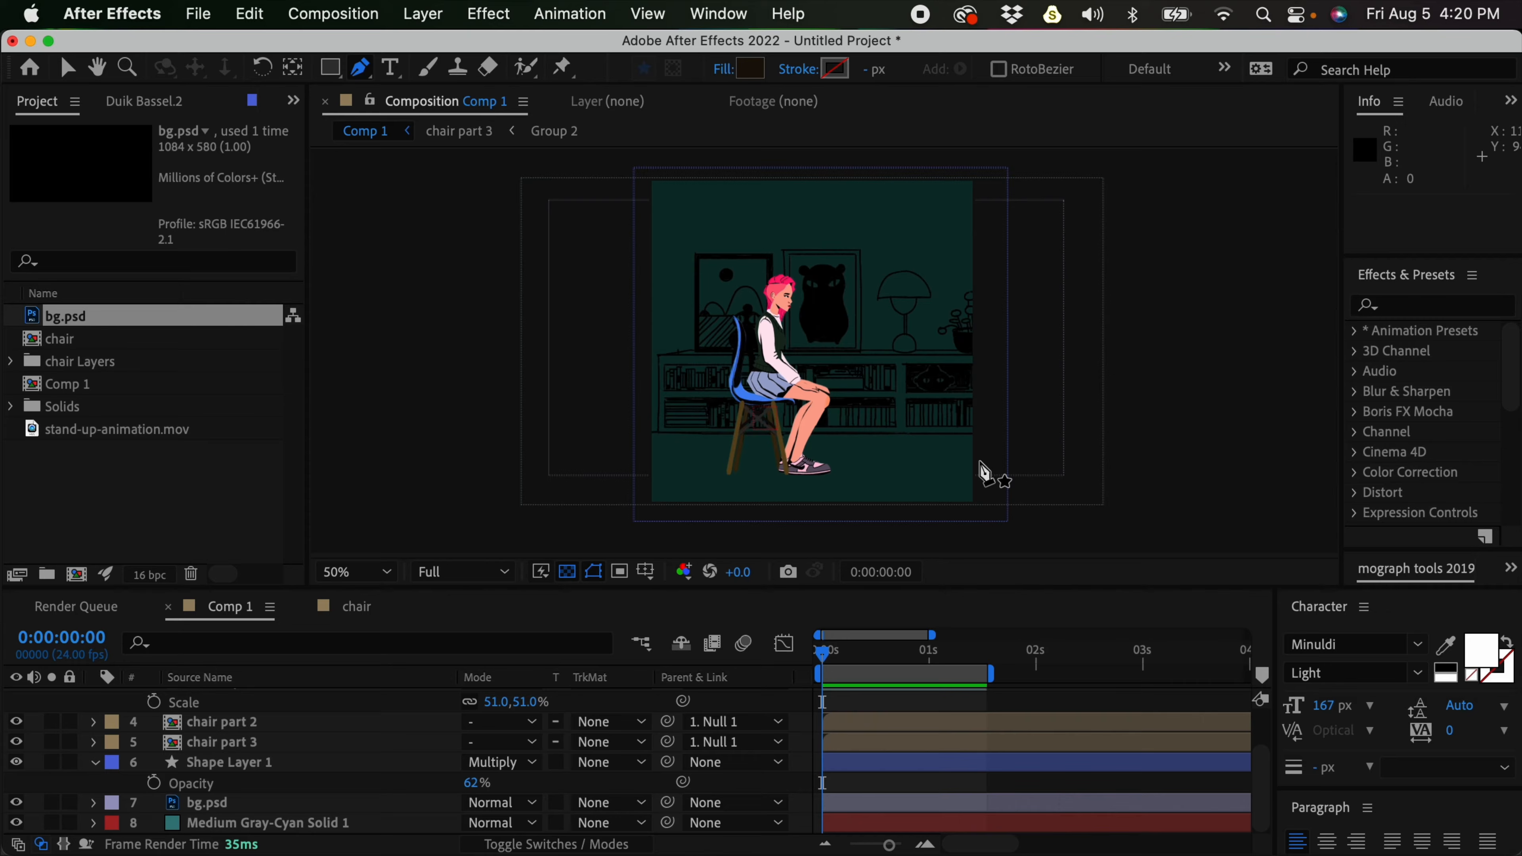
pyautogui.moveTo(982, 474); pyautogui.dragTo(981, 472)
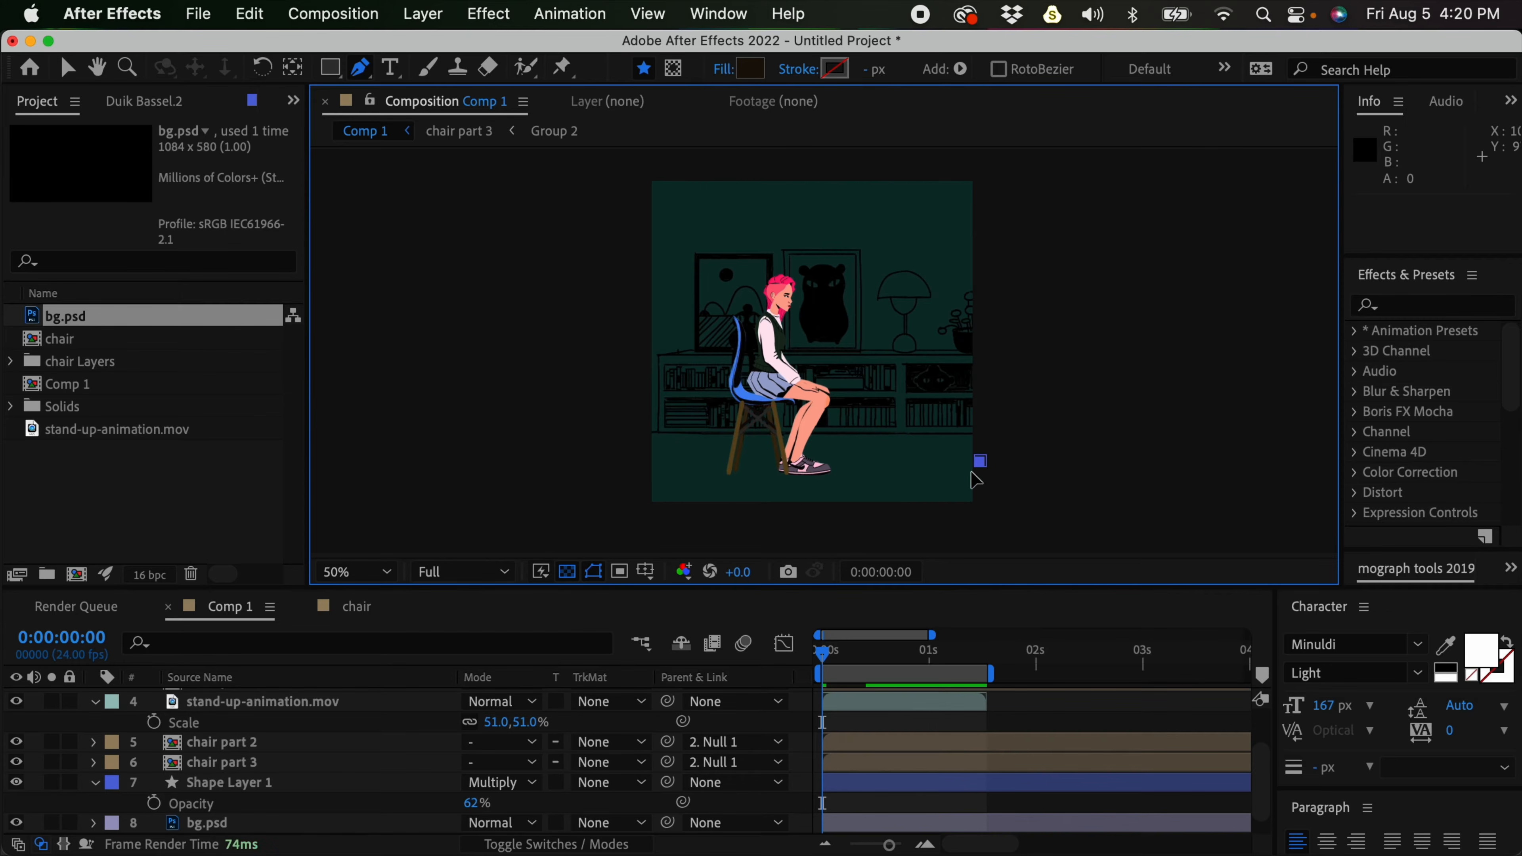
pyautogui.click(856, 461)
pyautogui.click(846, 473)
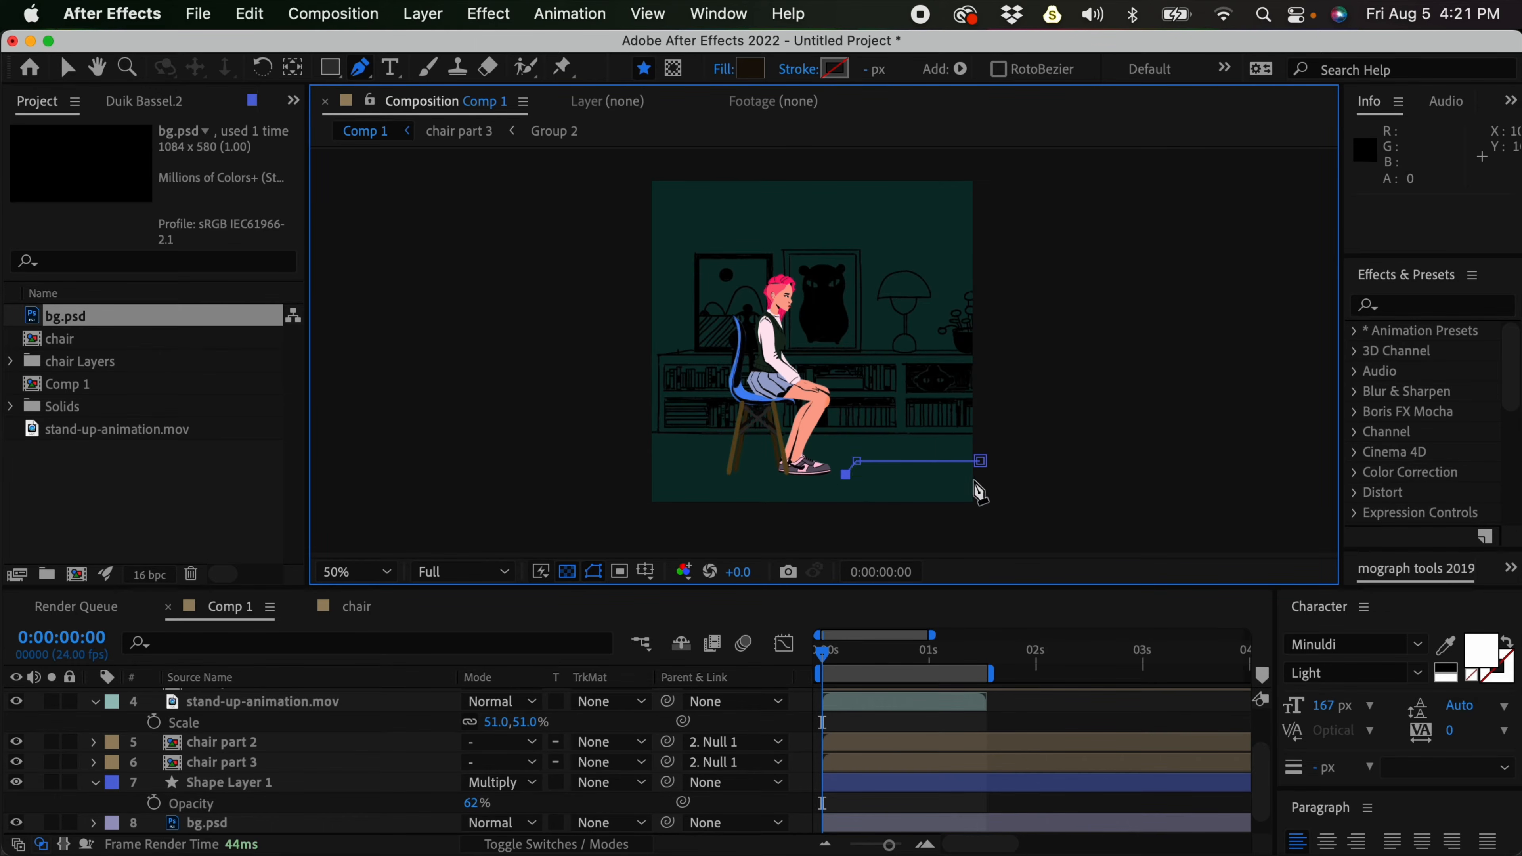
pyautogui.click(985, 473)
pyautogui.scroll(1, 1261, 755)
pyautogui.moveTo(1270, 753); pyautogui.dragTo(1276, 683)
pyautogui.click(1142, 754)
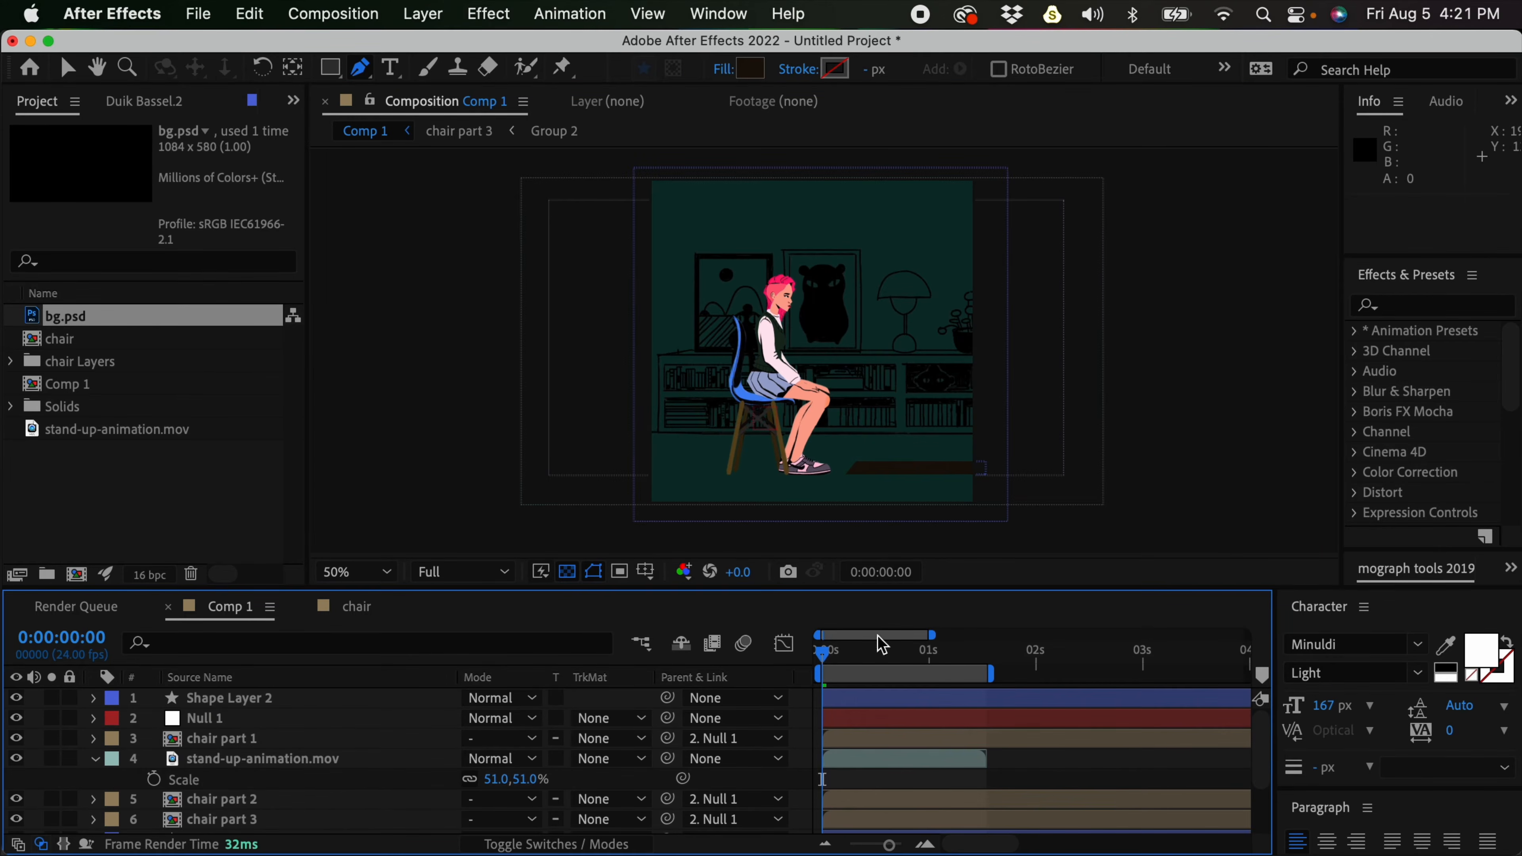
# Place Shape Layer 2 directly above Shape Layer 1 and use it as an inverted alpha track matte for Shape Layer 1
pyautogui.click(278, 702)
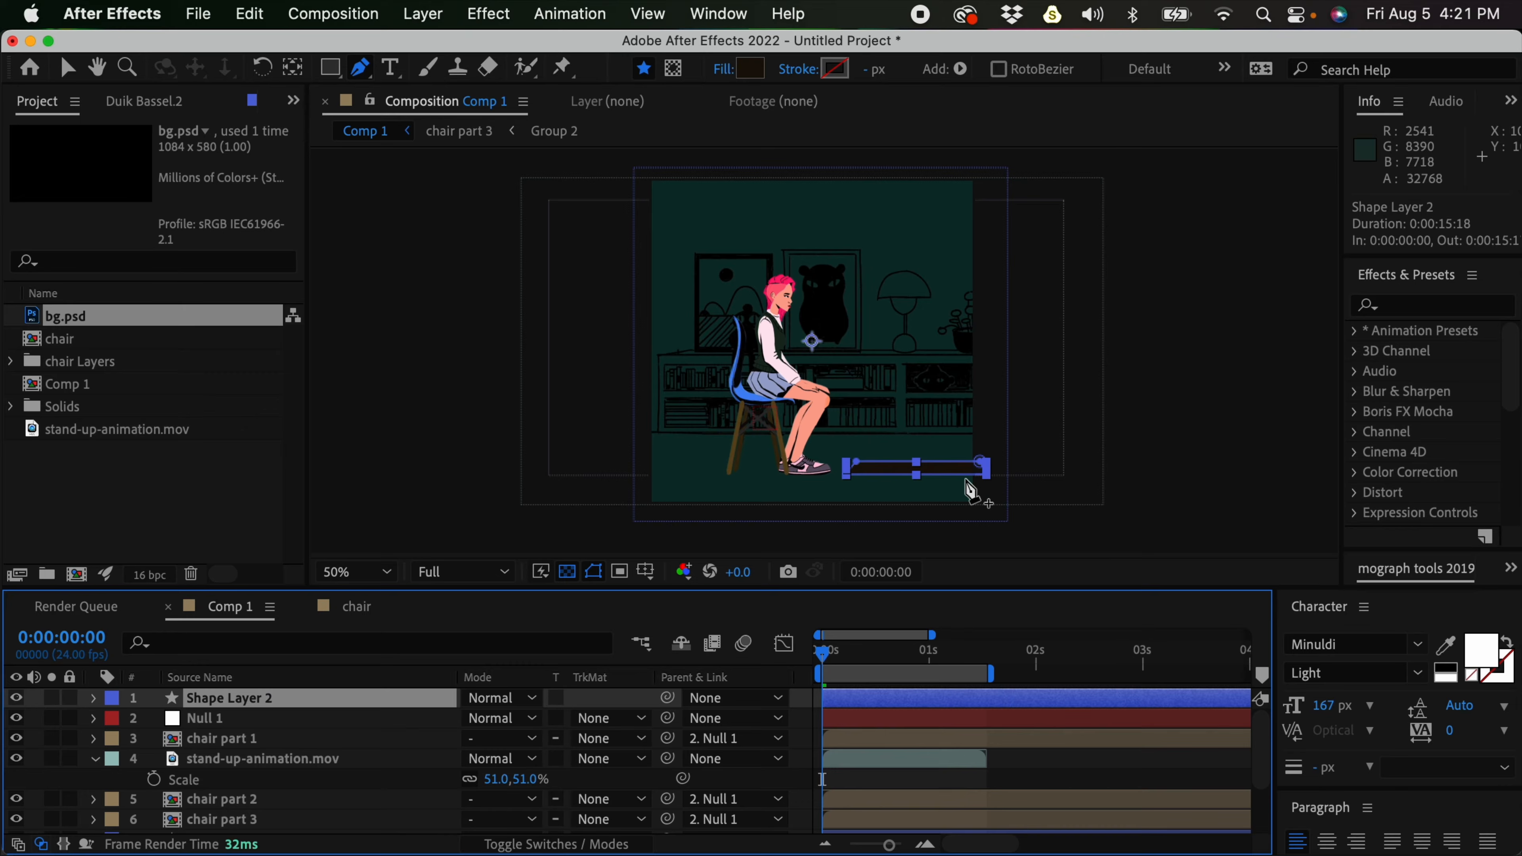
pyautogui.moveTo(267, 703); pyautogui.dragTo(278, 766)
pyautogui.click(255, 763)
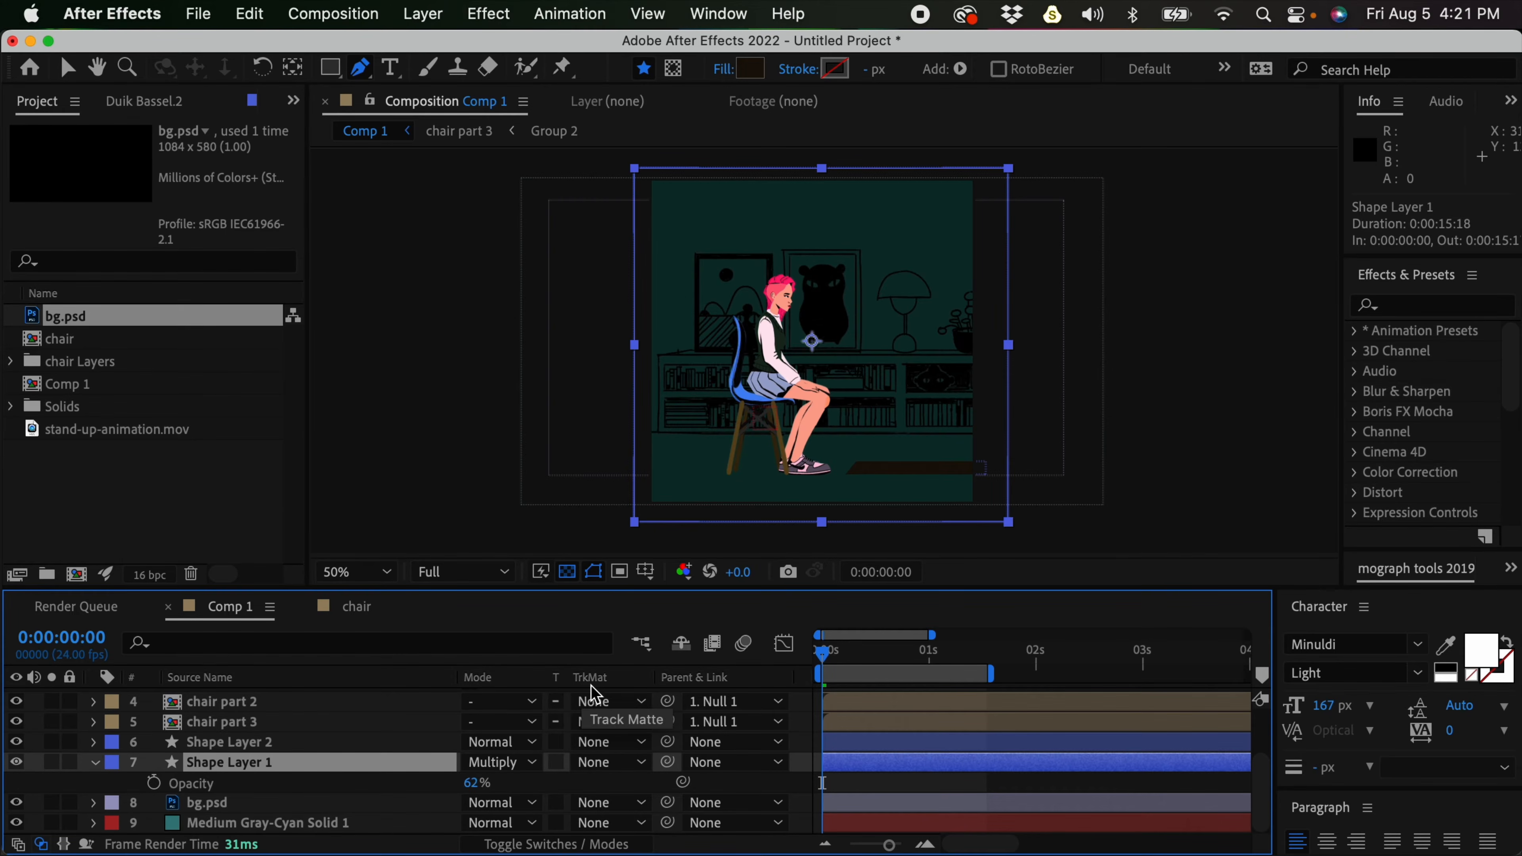
pyautogui.moveTo(608, 762); pyautogui.dragTo(771, 780)
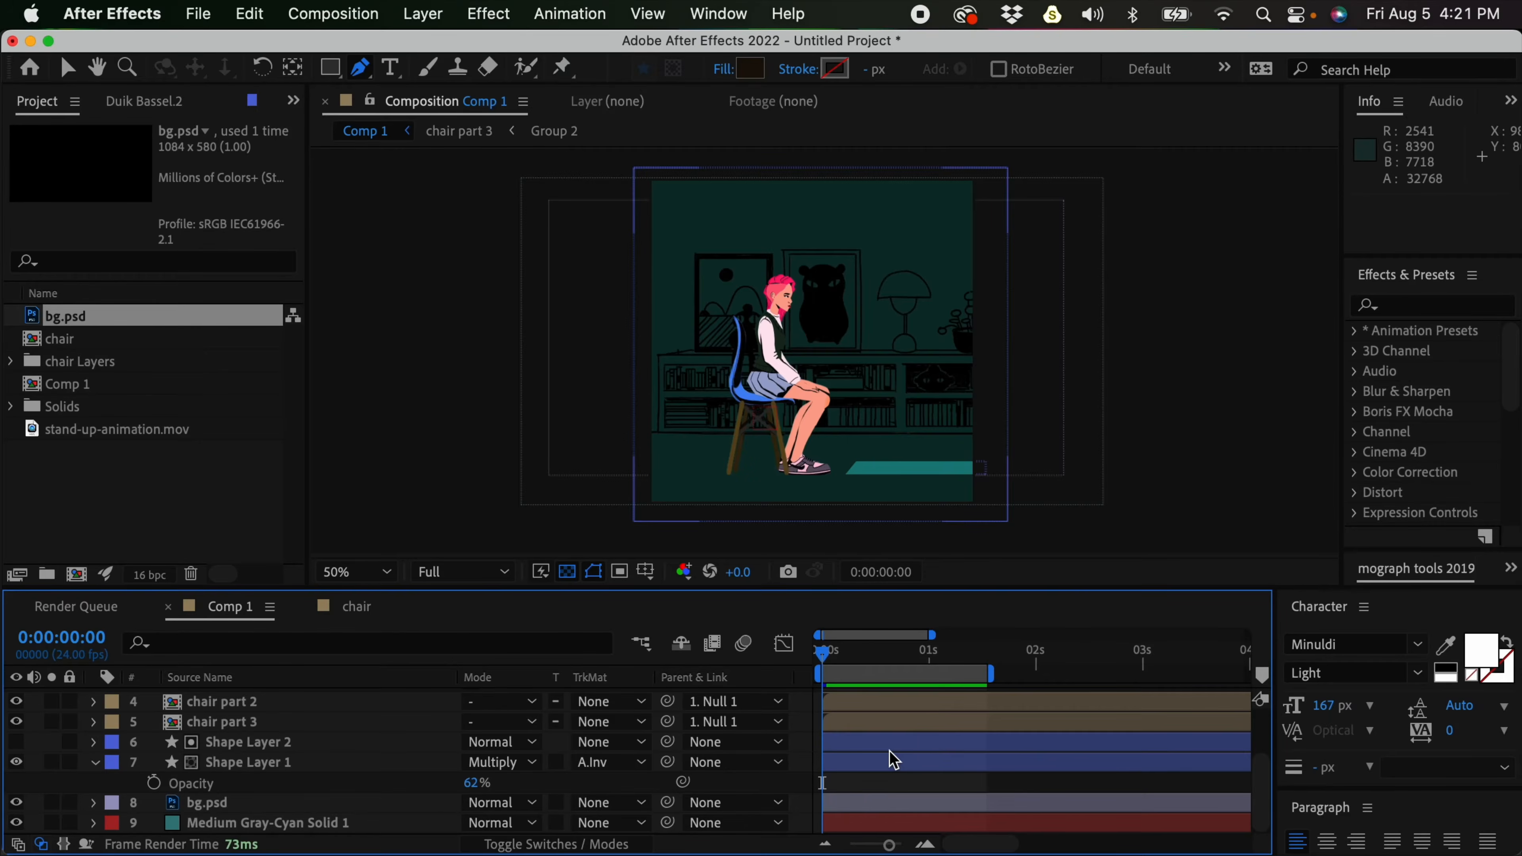
pyautogui.press('v')
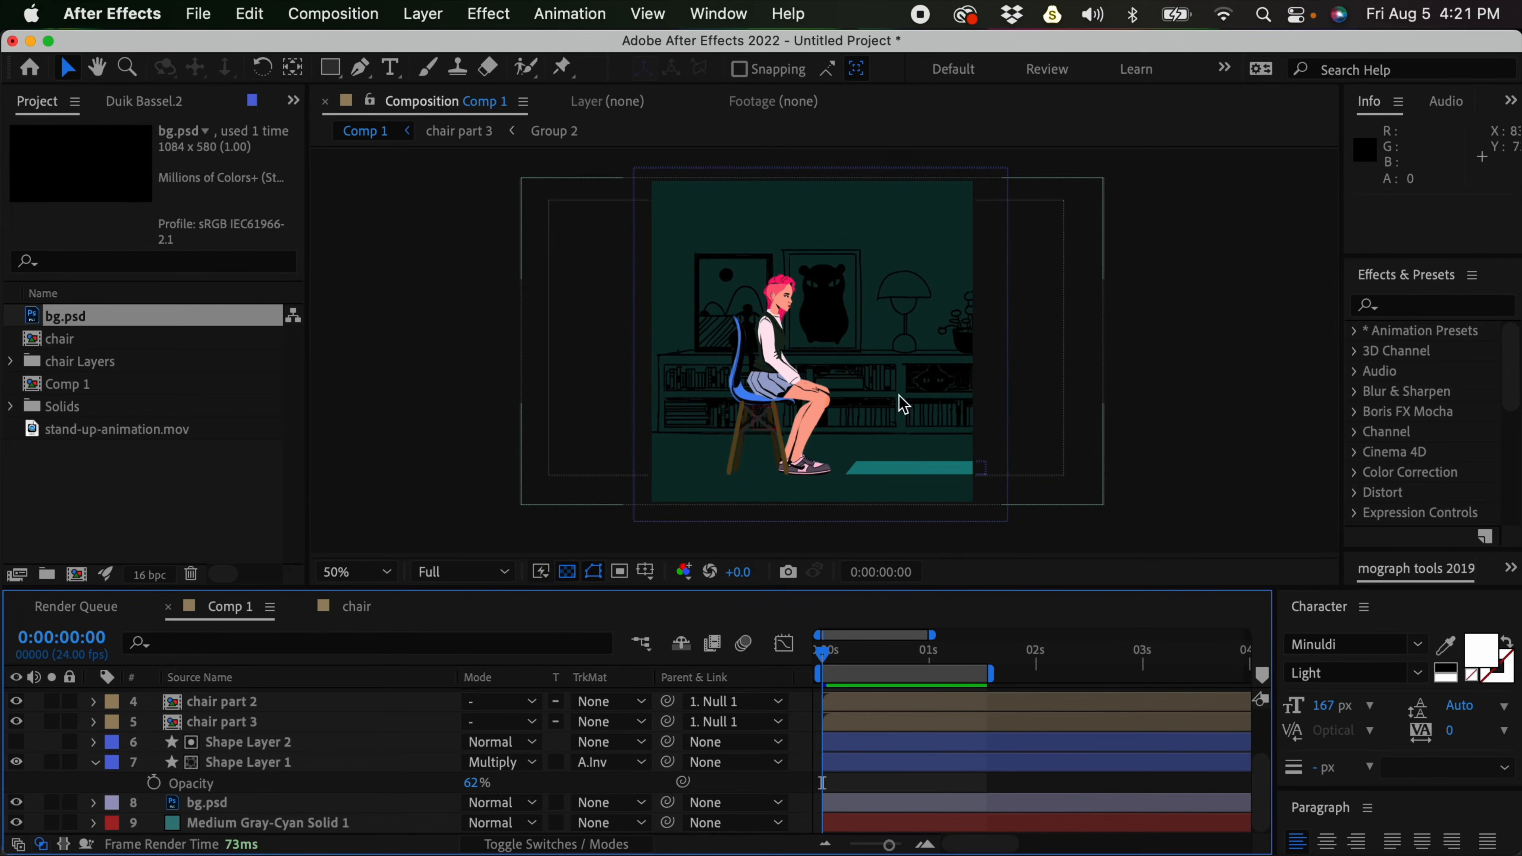
pyautogui.moveTo(839, 657); pyautogui.dragTo(811, 675)
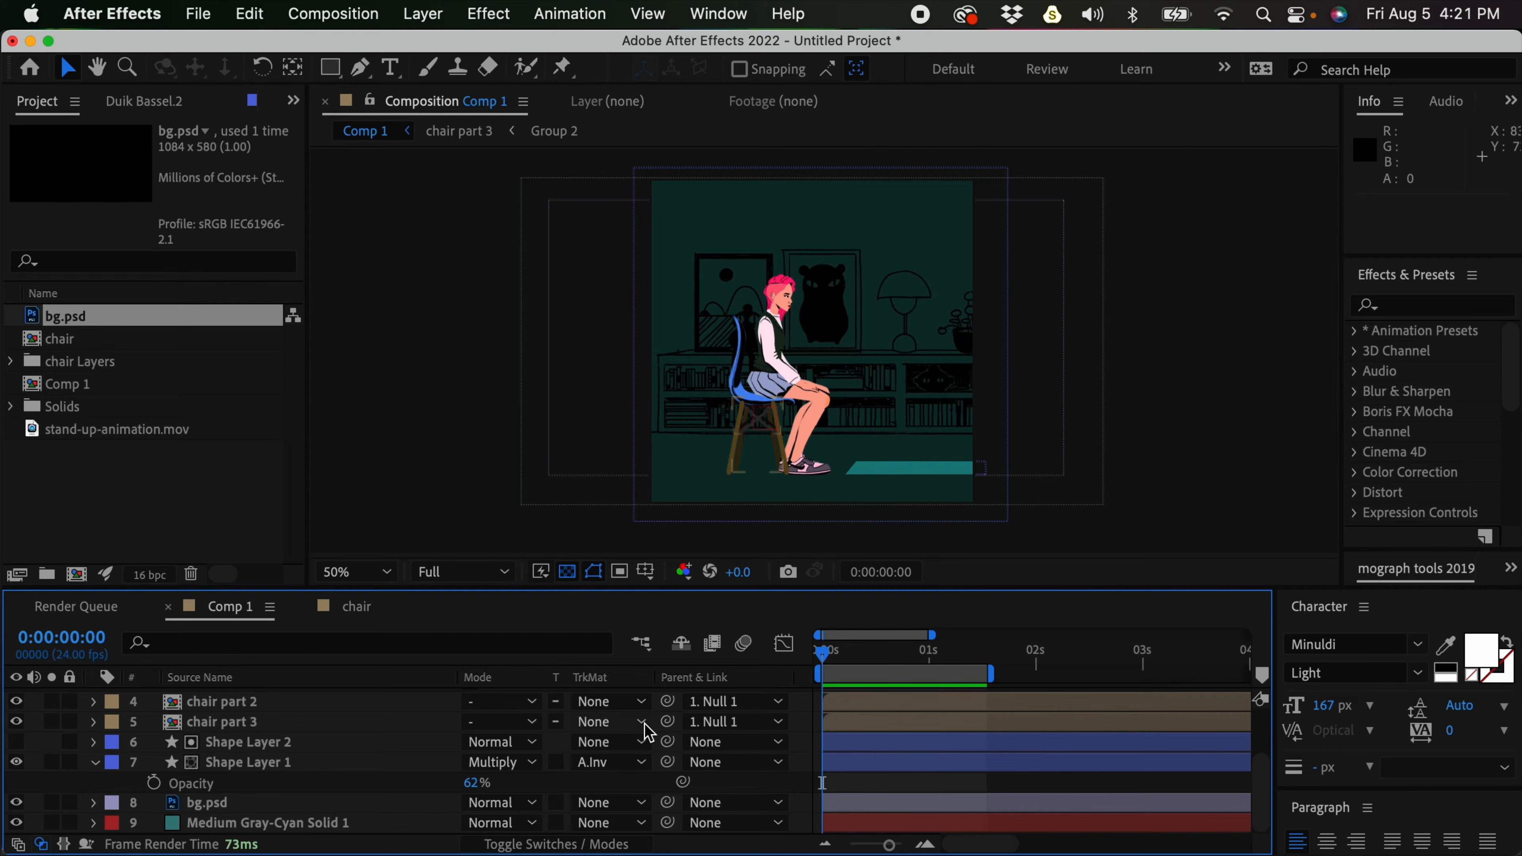
# Duplicate the stand-up-animation.mov layer in Comp 1
pyautogui.moveTo(1260, 770); pyautogui.dragTo(1263, 724)
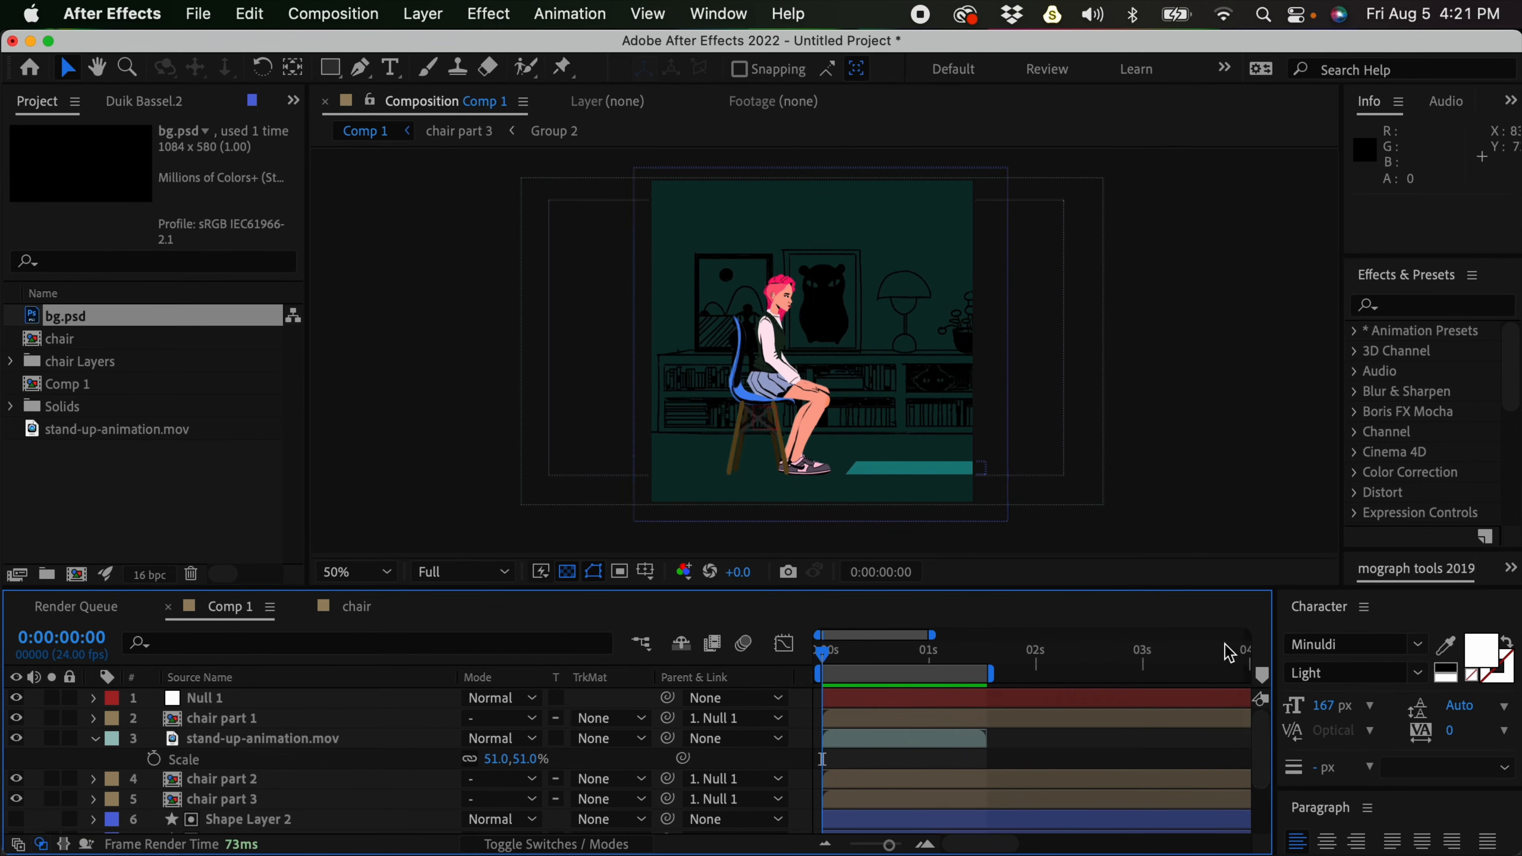
pyautogui.click(262, 745)
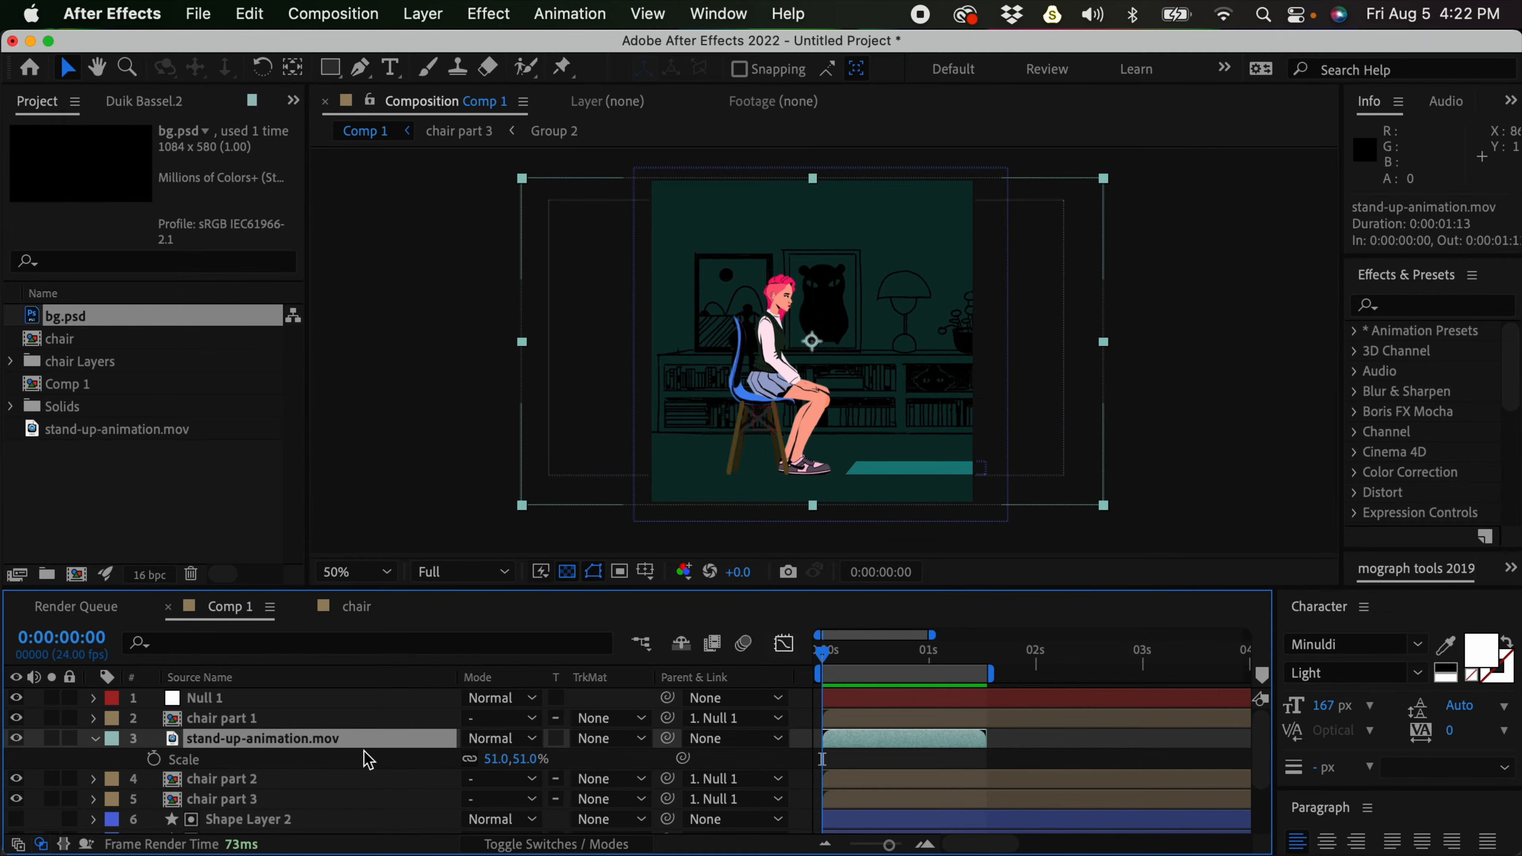
pyautogui.press('super+d')
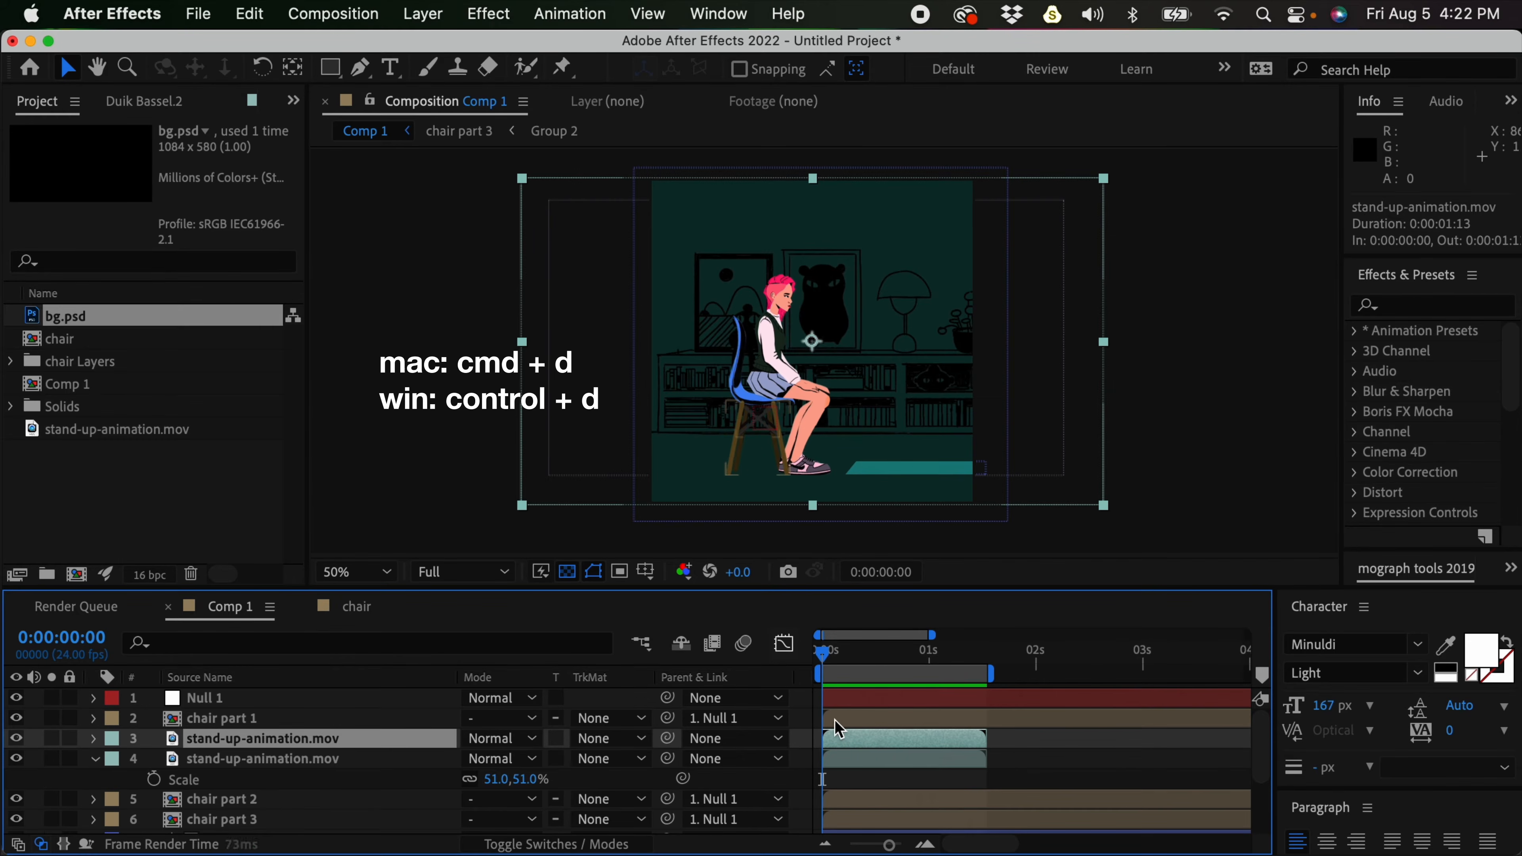
# Apply the Fill effect to the duplicated stand-up-animation.mov layer, keeping the copy aligned with the original
pyautogui.moveTo(766, 392); pyautogui.dragTo(810, 372)
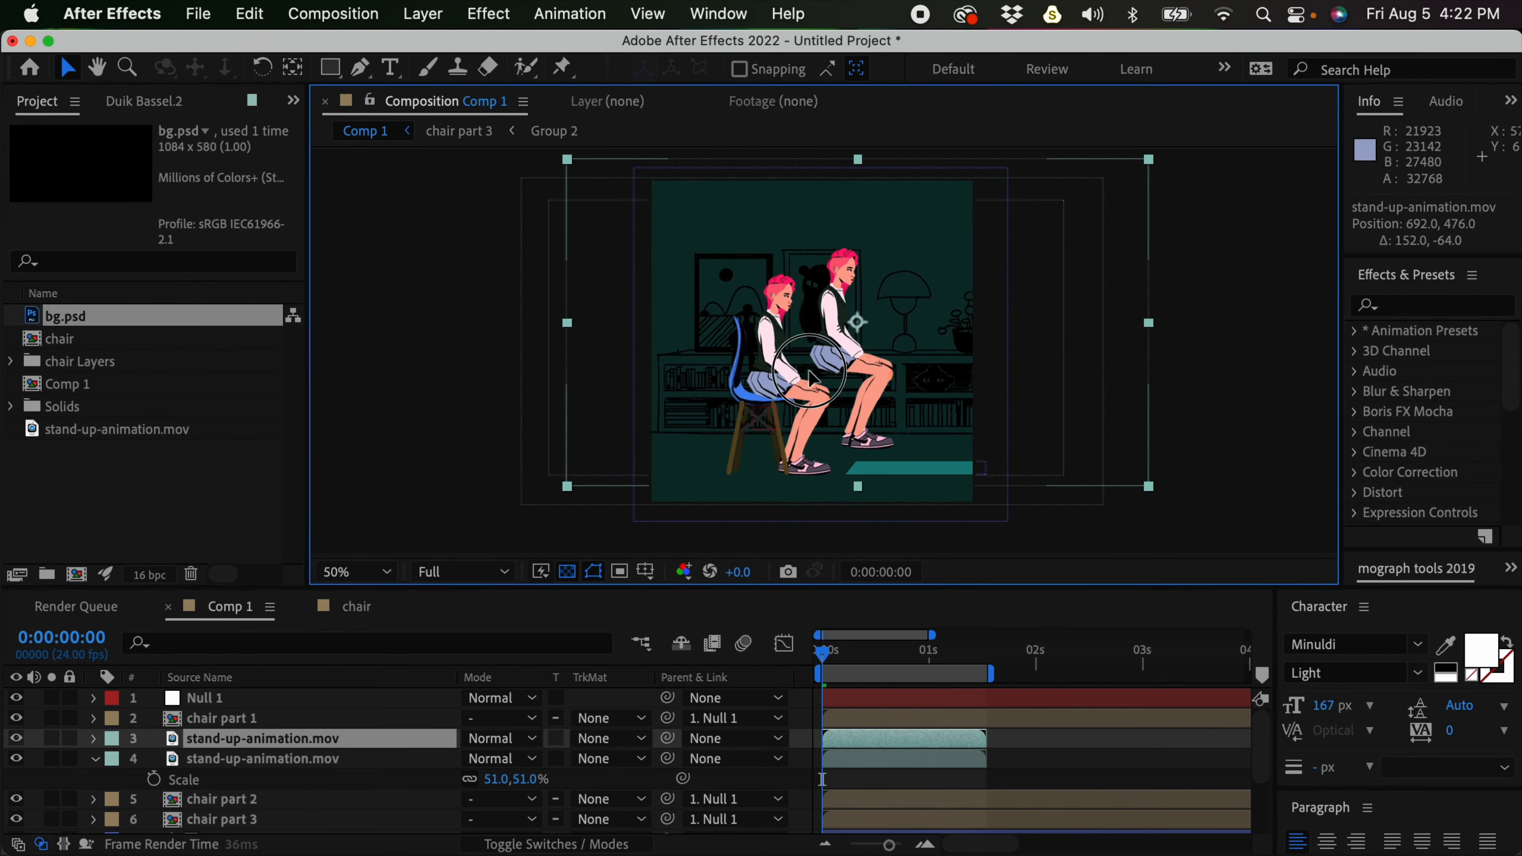
pyautogui.press('super+z')
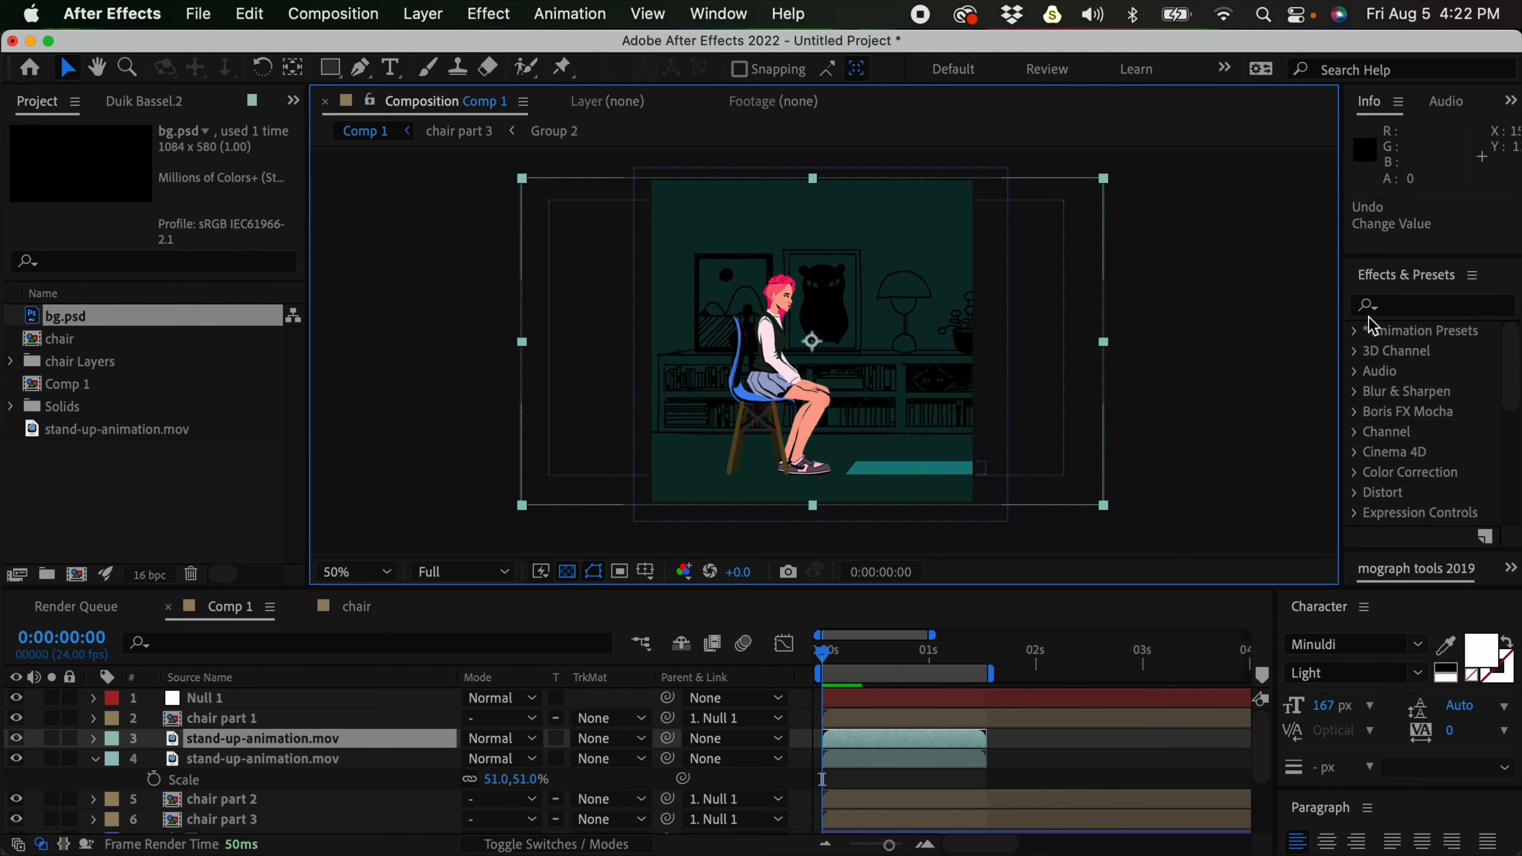
pyautogui.click(1395, 300)
pyautogui.write('fill')
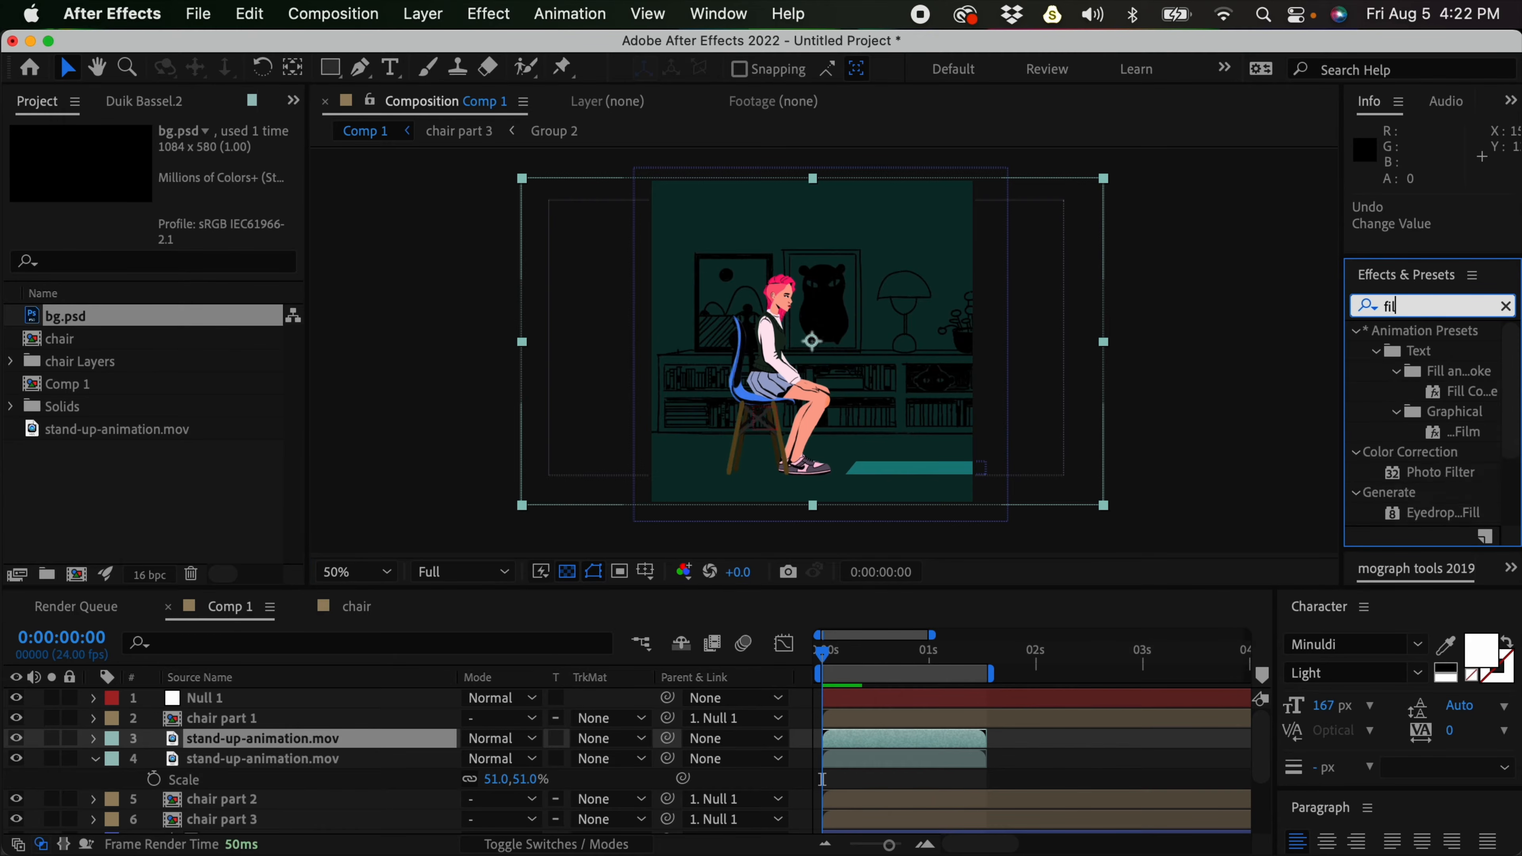
pyautogui.click(1436, 453)
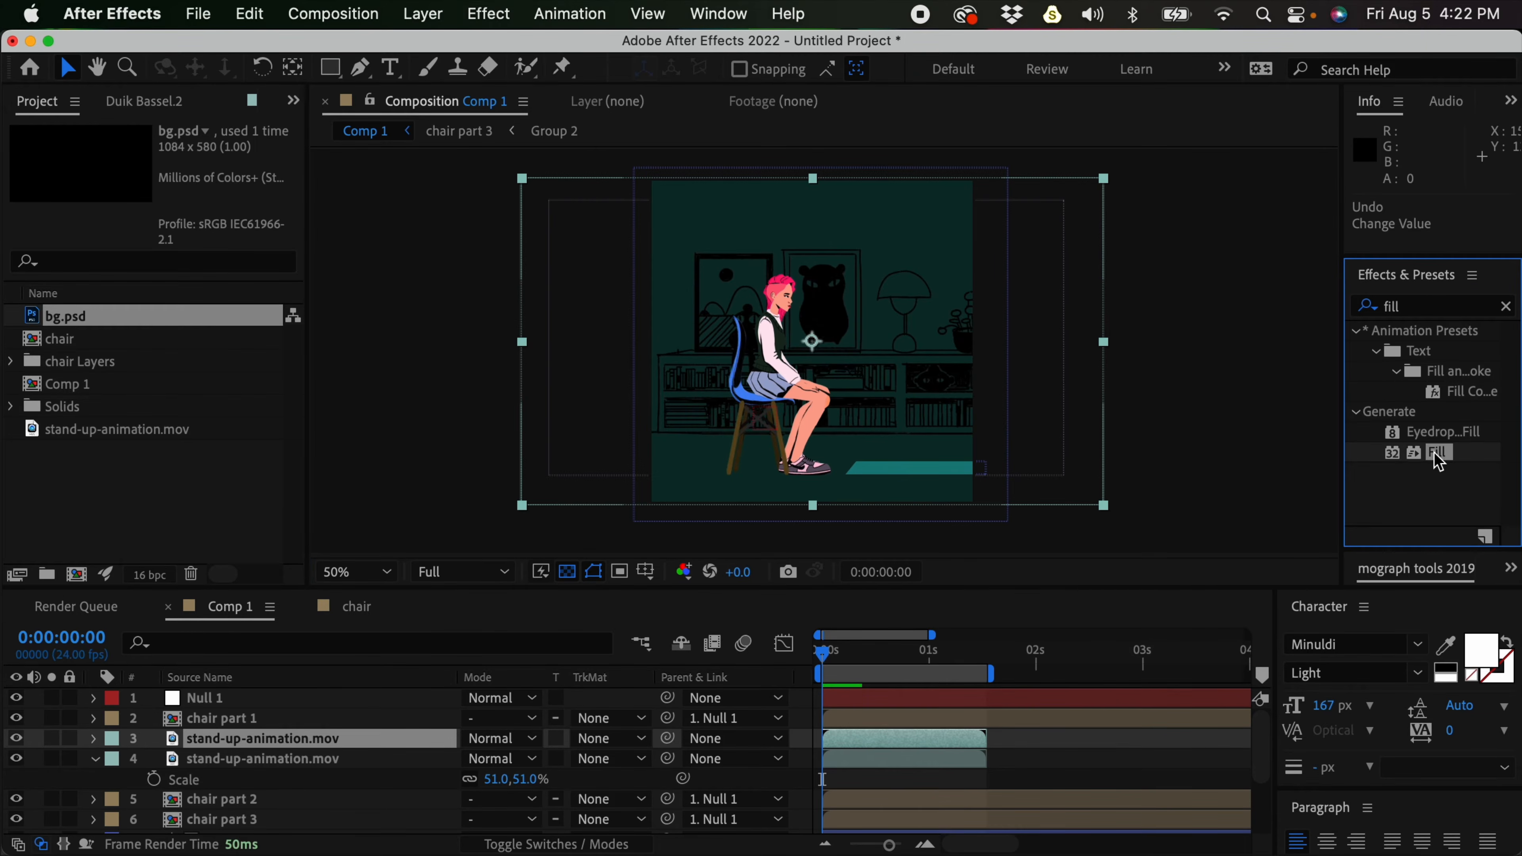
pyautogui.moveTo(1438, 455); pyautogui.dragTo(827, 407)
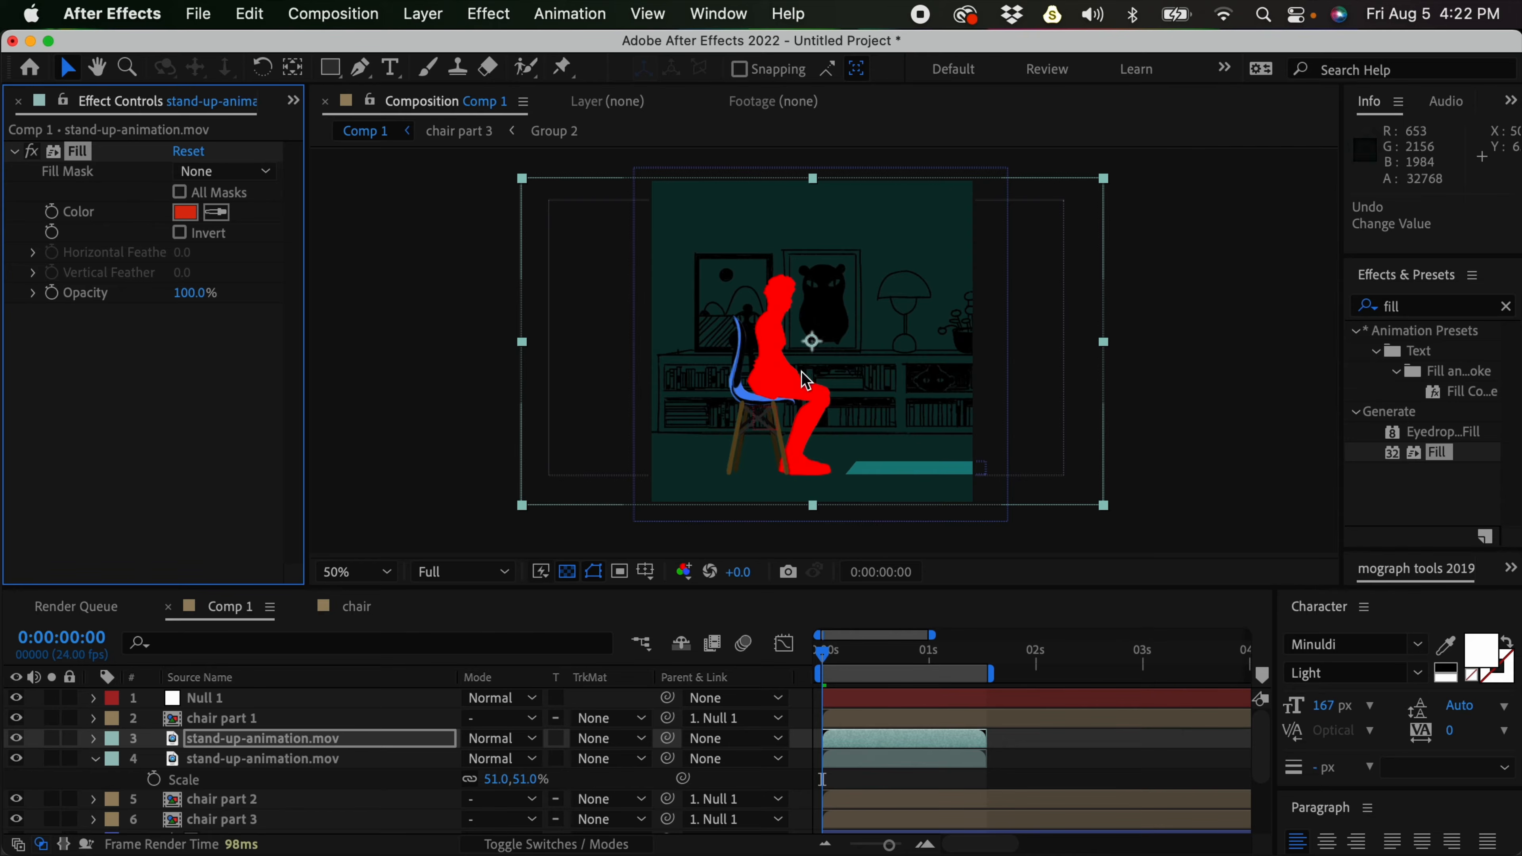
# Set the duplicate's Fill colour to blue 0088FF and its blending mode to Multiply
pyautogui.click(184, 212)
pyautogui.moveTo(980, 525)
pyautogui.mouseDown()
pyautogui.moveTo(983, 554)
pyautogui.moveTo(982, 539)
pyautogui.mouseUp()
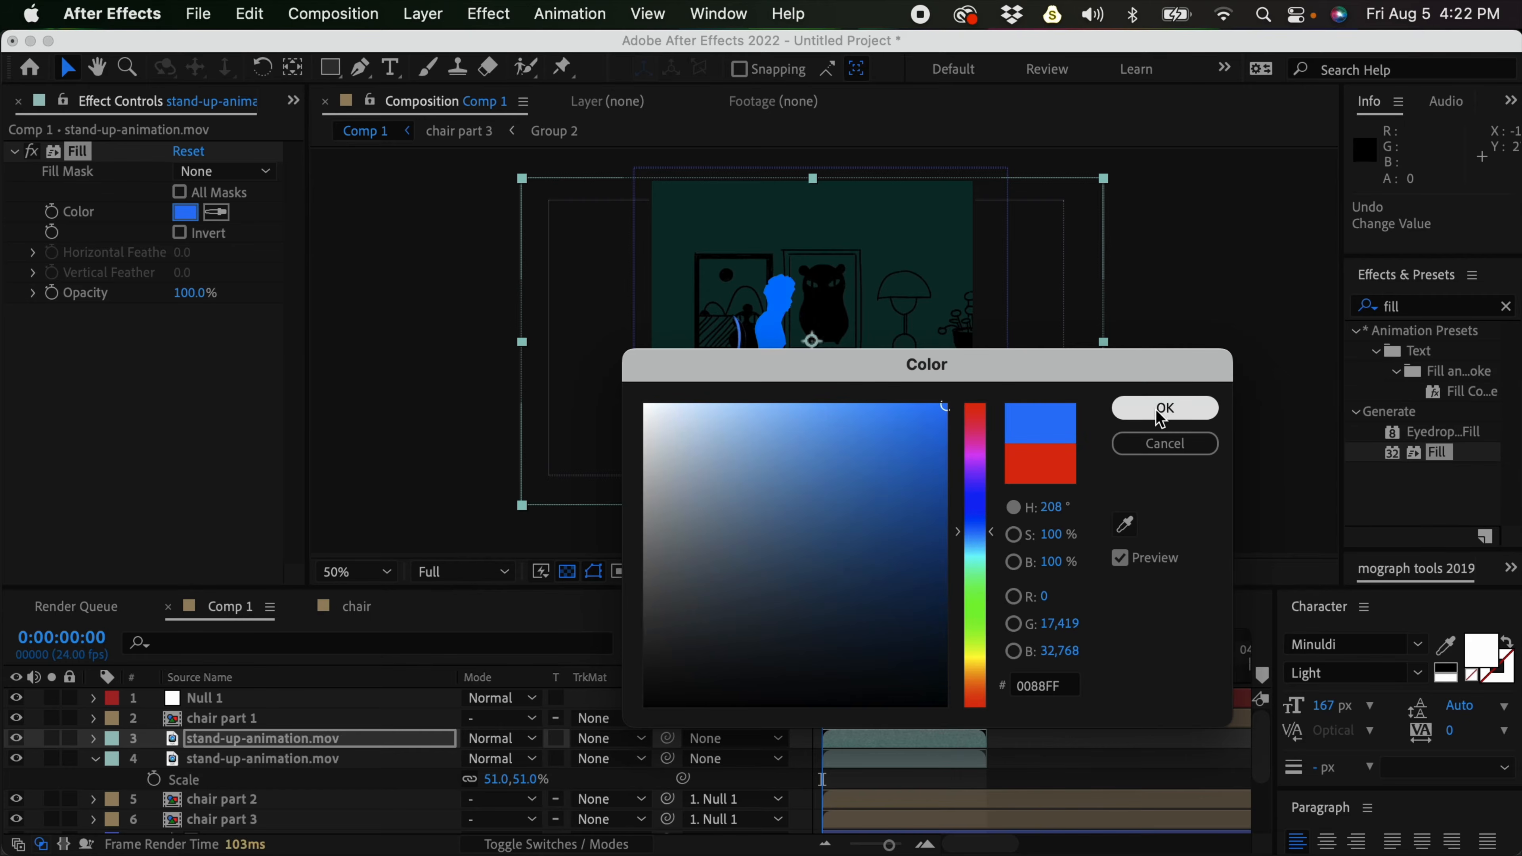
pyautogui.click(1162, 407)
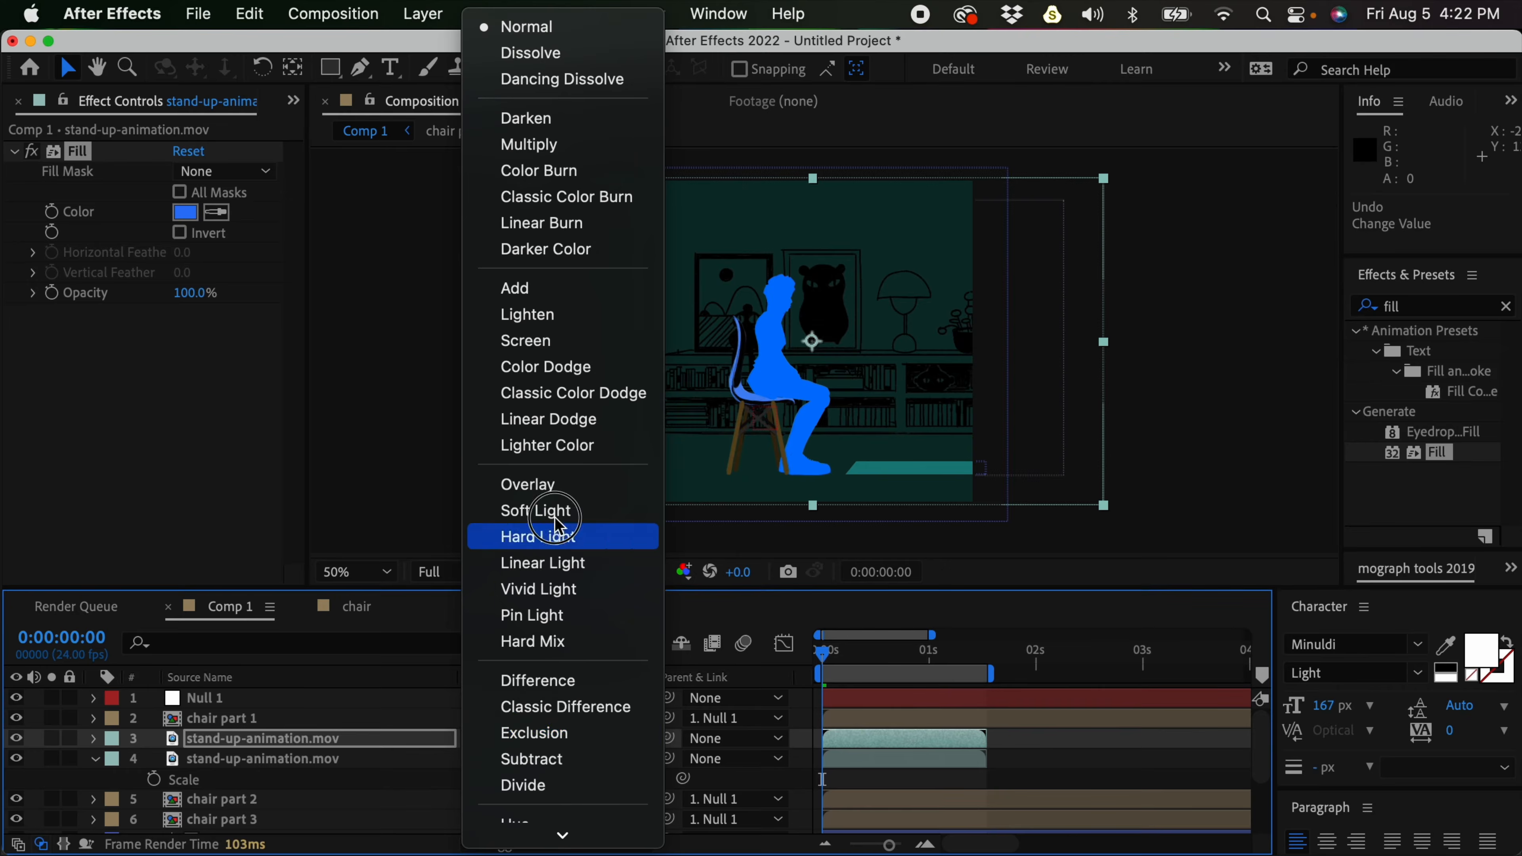
pyautogui.click(554, 144)
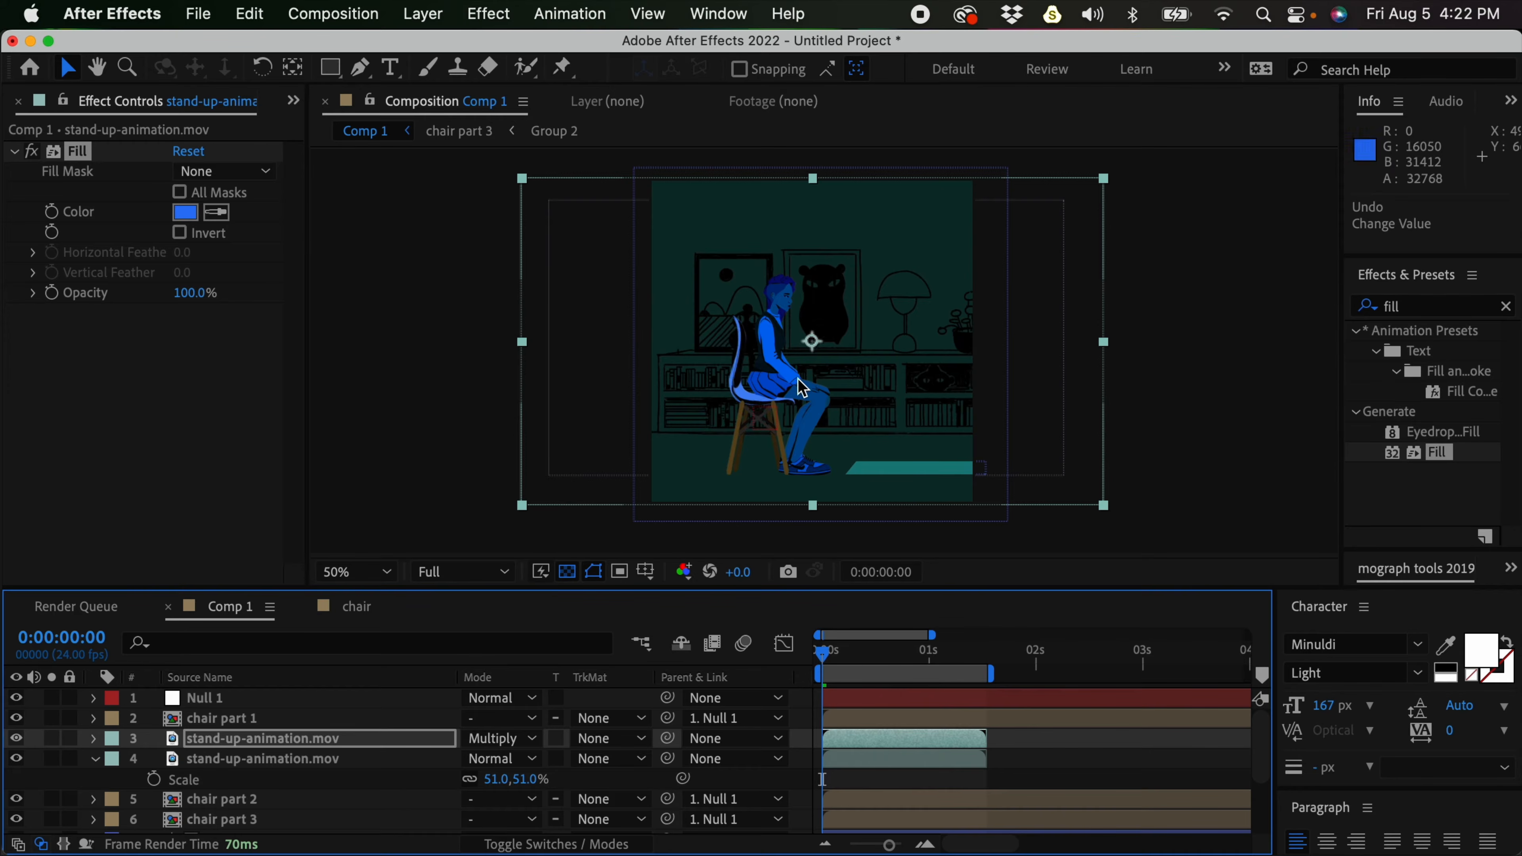
# Darken the Fill colour on the Multiply copy to 0E6197 and deselect the layer
pyautogui.click(185, 211)
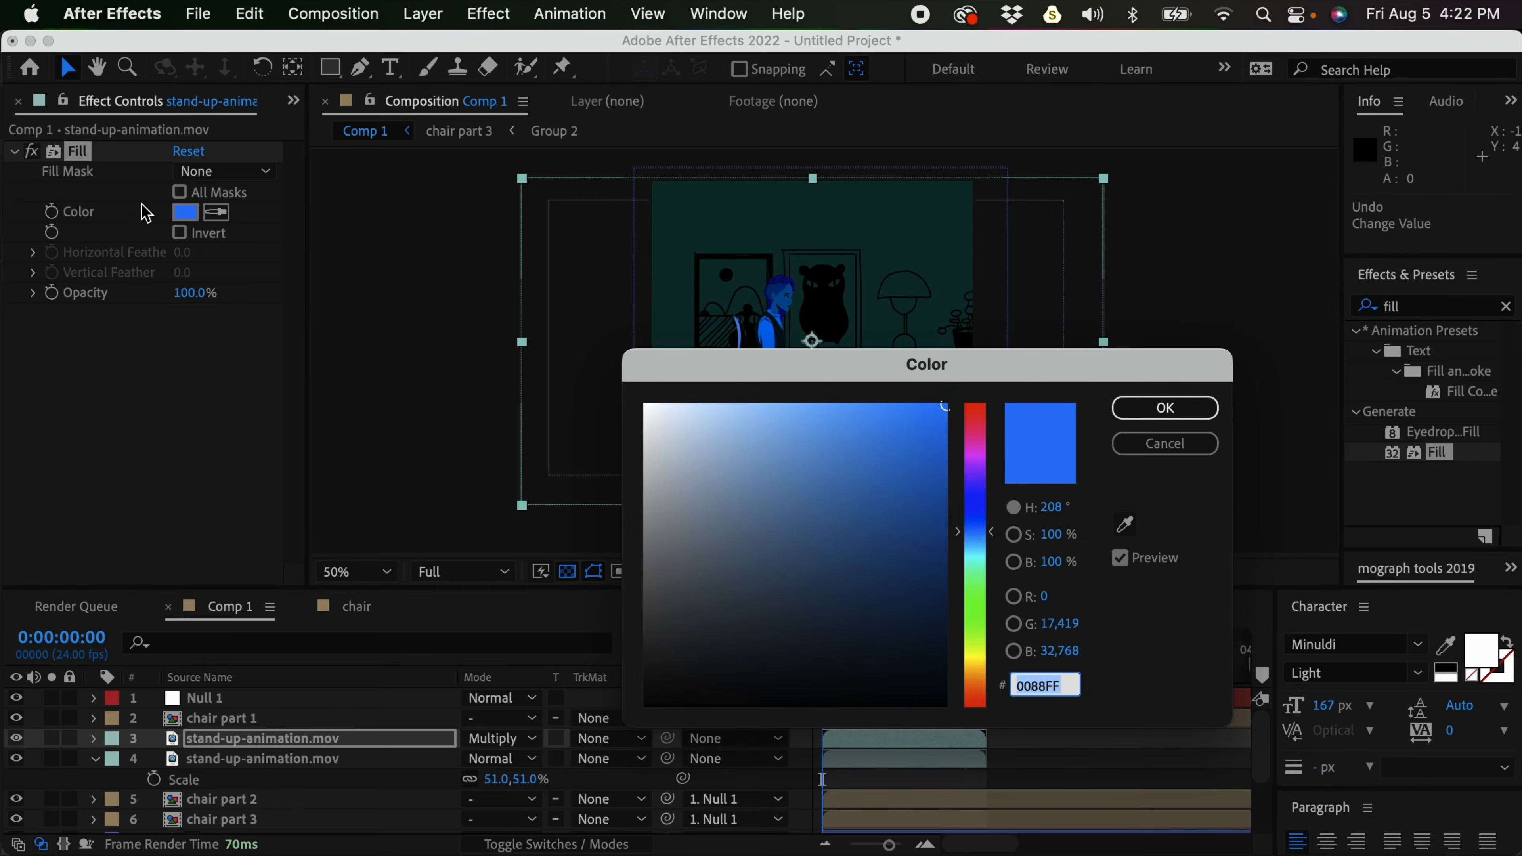
pyautogui.moveTo(945, 405)
pyautogui.mouseDown()
pyautogui.moveTo(923, 442)
pyautogui.moveTo(918, 528)
pyautogui.moveTo(989, 546)
pyautogui.moveTo(952, 521)
pyautogui.mouseUp()
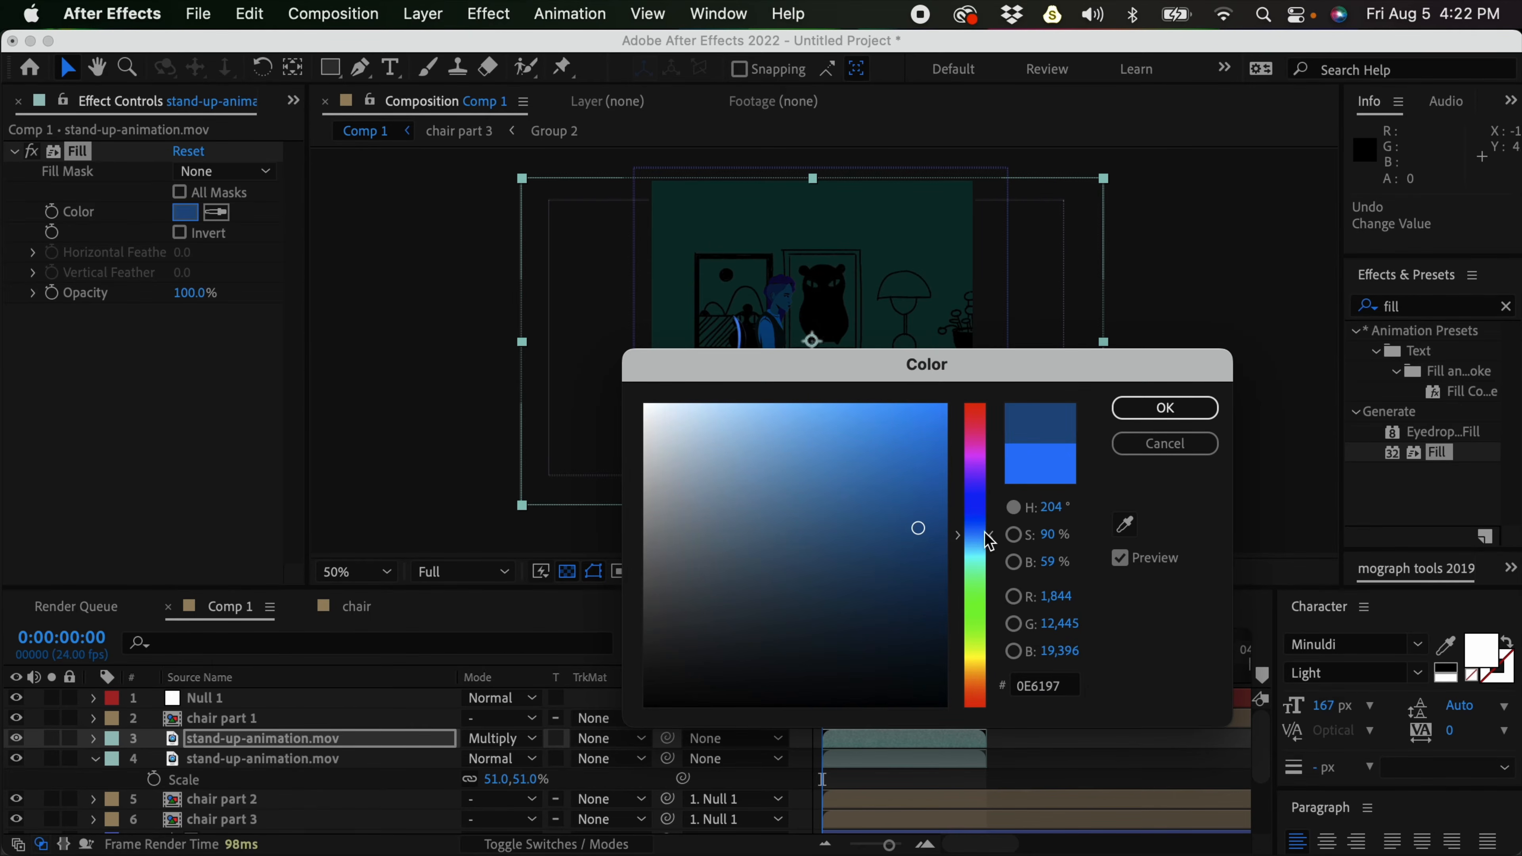
pyautogui.click(1138, 407)
pyautogui.click(879, 782)
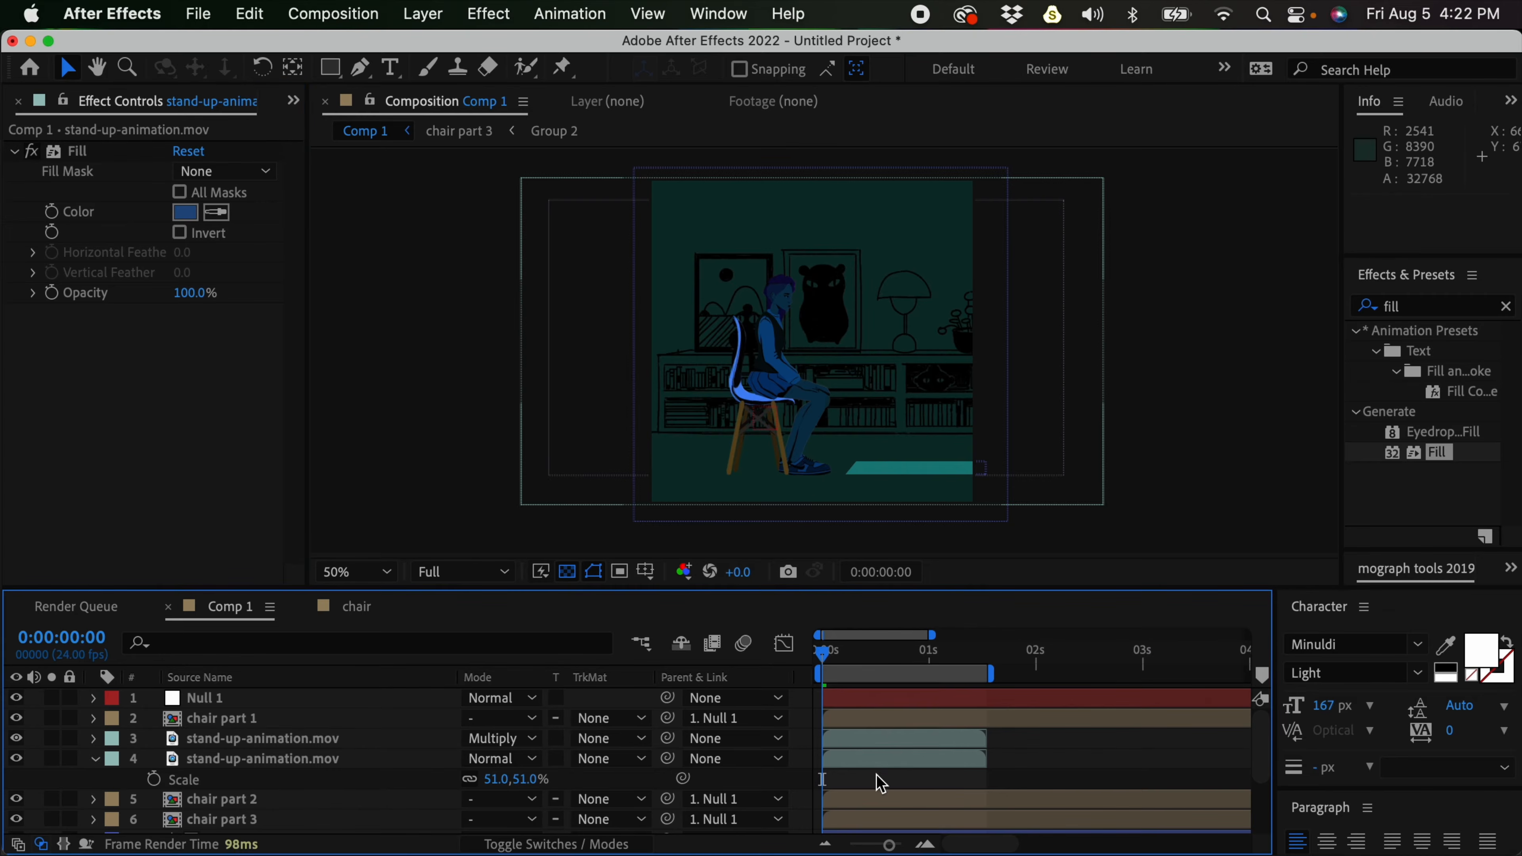
# Offset the blue Multiply copy up and away from the original character to compare the two layers, and undo the move
pyautogui.click(877, 739)
pyautogui.click(892, 758)
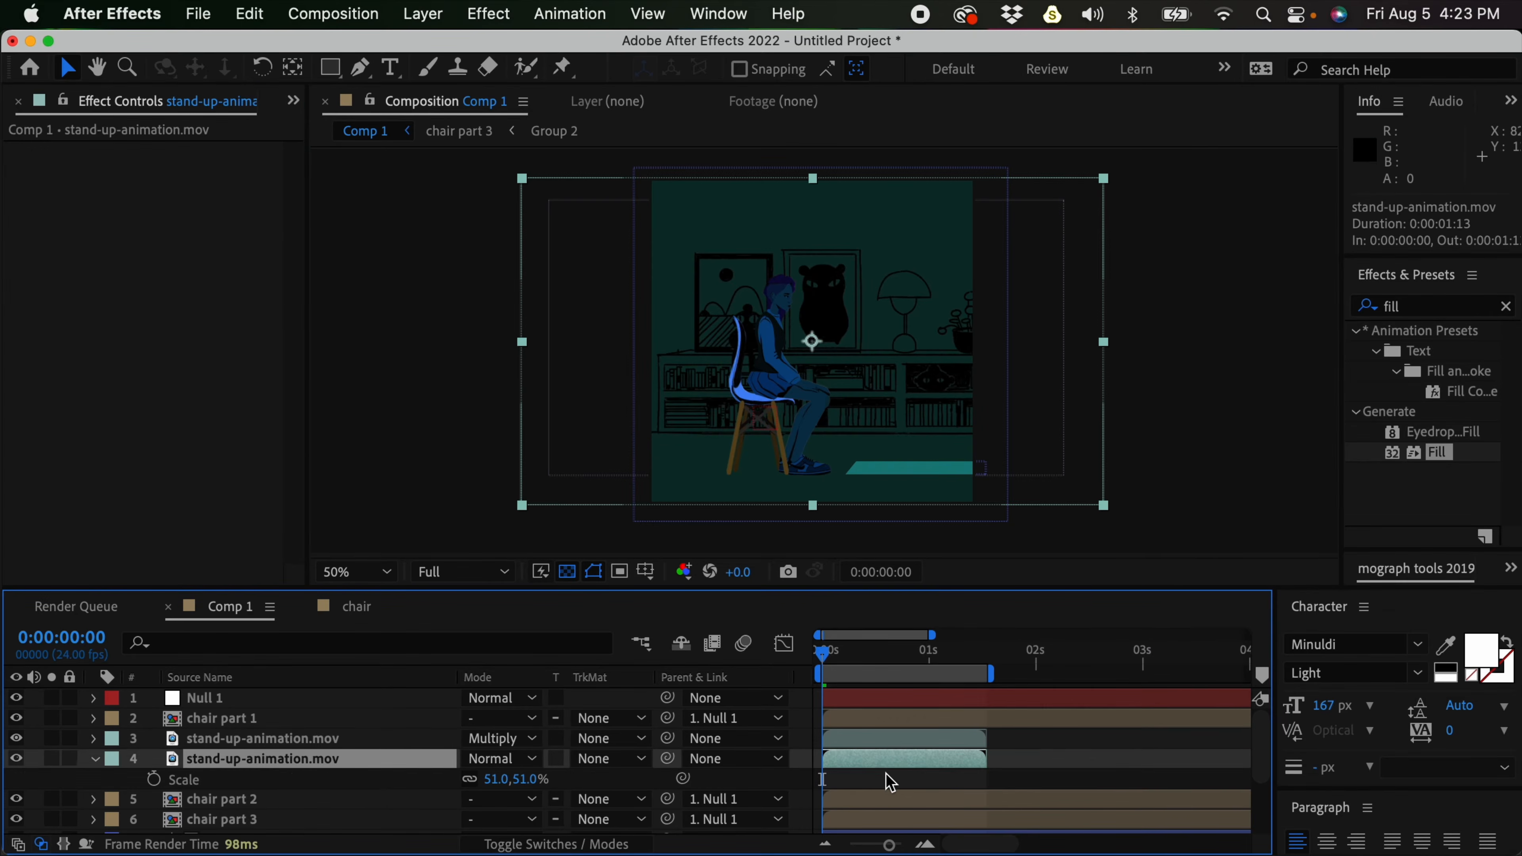
pyautogui.click(891, 782)
pyautogui.click(884, 739)
pyautogui.click(975, 751)
pyautogui.click(969, 738)
pyautogui.click(836, 361)
pyautogui.moveTo(838, 367); pyautogui.dragTo(916, 332)
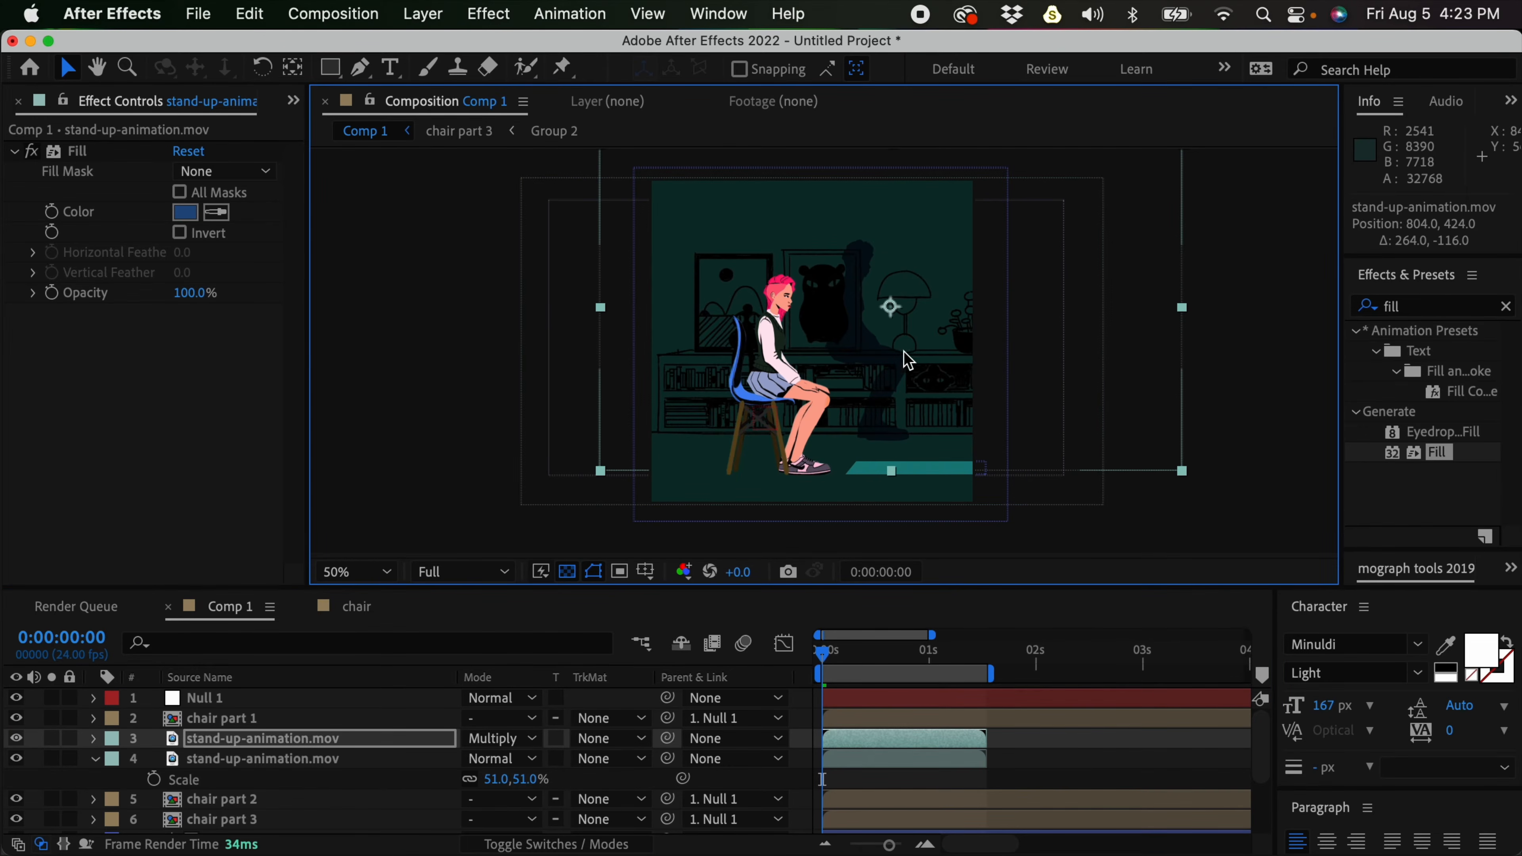
pyautogui.press('super+z')
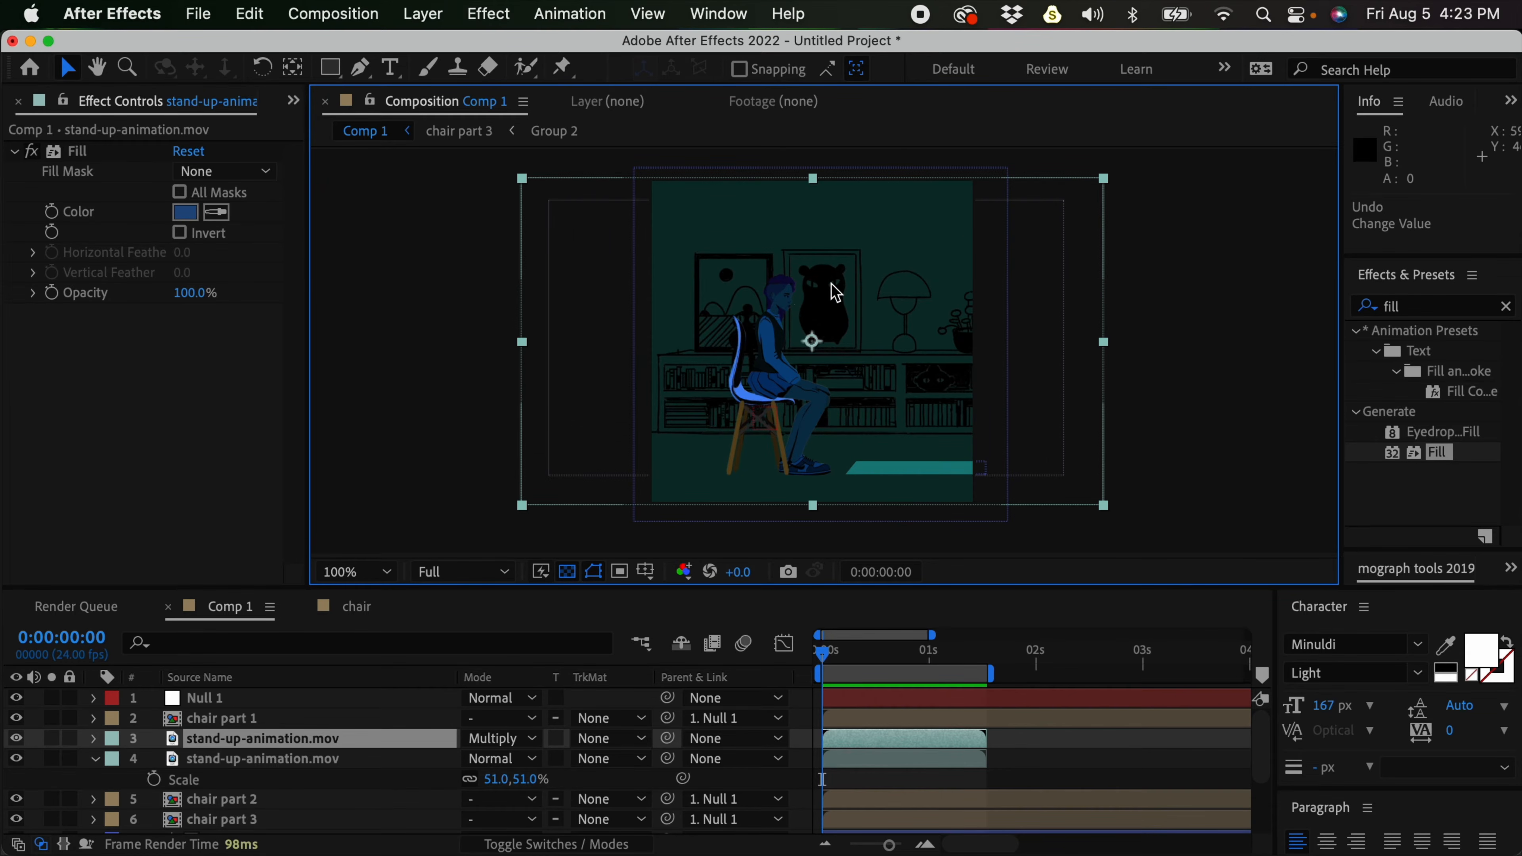
# Duplicate the blue Multiply copy of the stand-up-animation.mov layer, keeping it aligned with the character
pyautogui.press('.')
pyautogui.moveTo(873, 364); pyautogui.dragTo(875, 390)
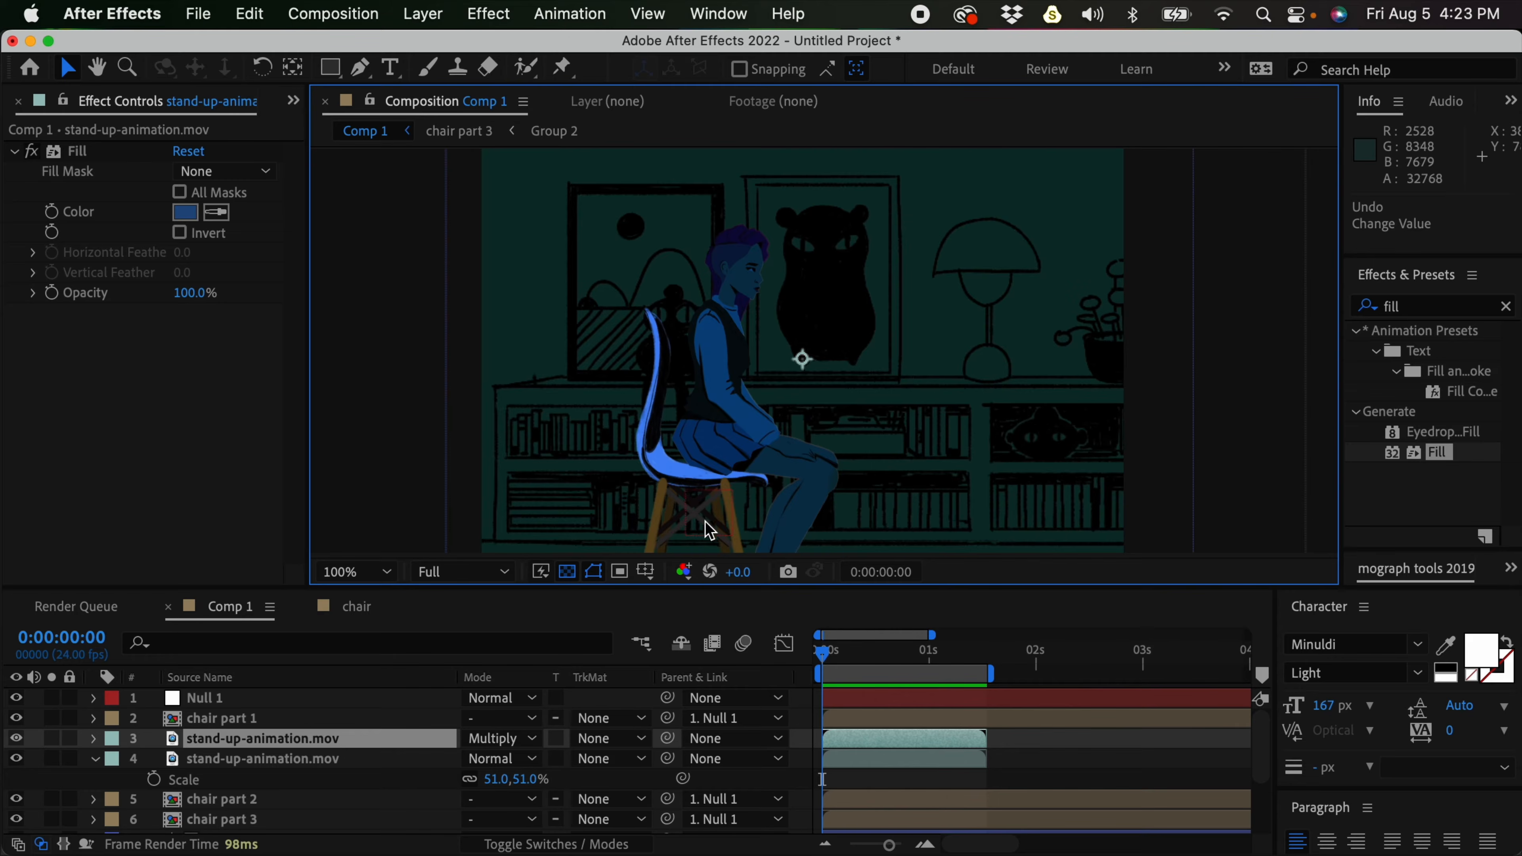
pyautogui.moveTo(779, 352); pyautogui.dragTo(781, 398)
pyautogui.press('super+z')
pyautogui.click(342, 744)
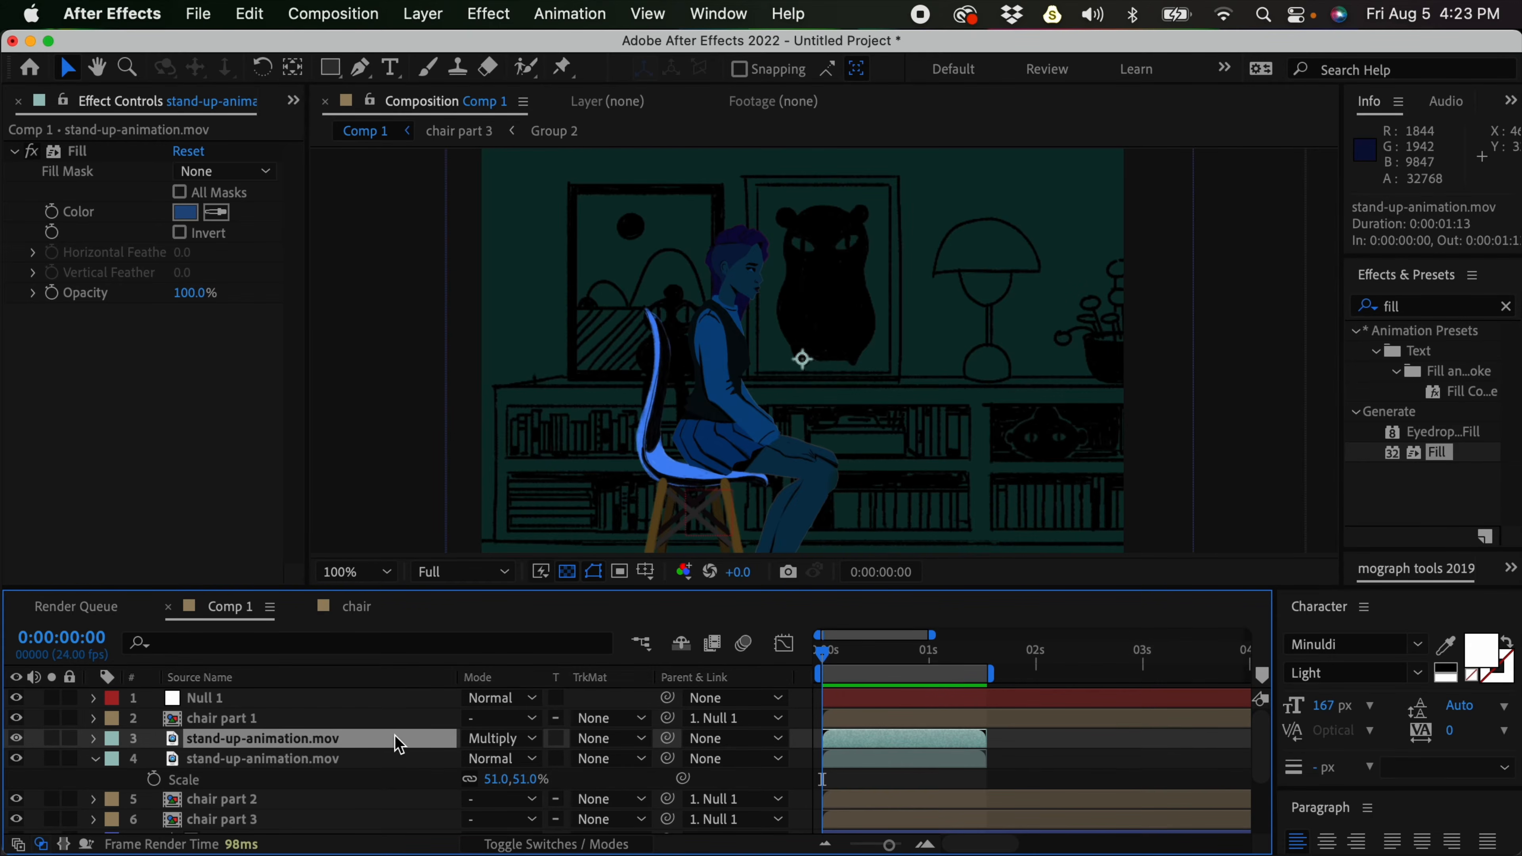
pyautogui.press('super+d')
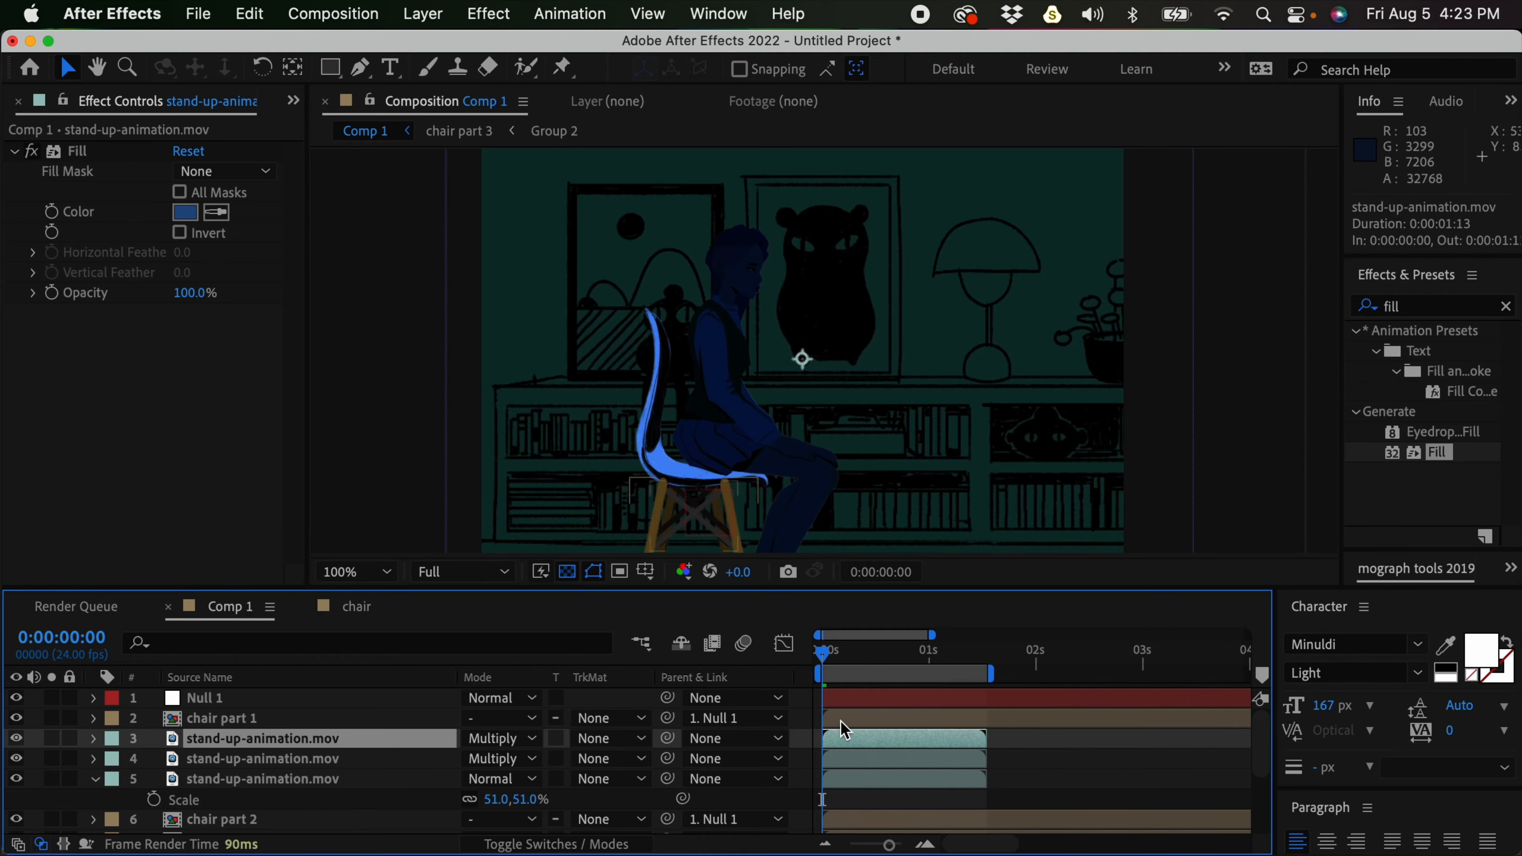
# Rename the lower of the two Multiply stand-up-animation.mov layers as animation-shadow
pyautogui.click(871, 760)
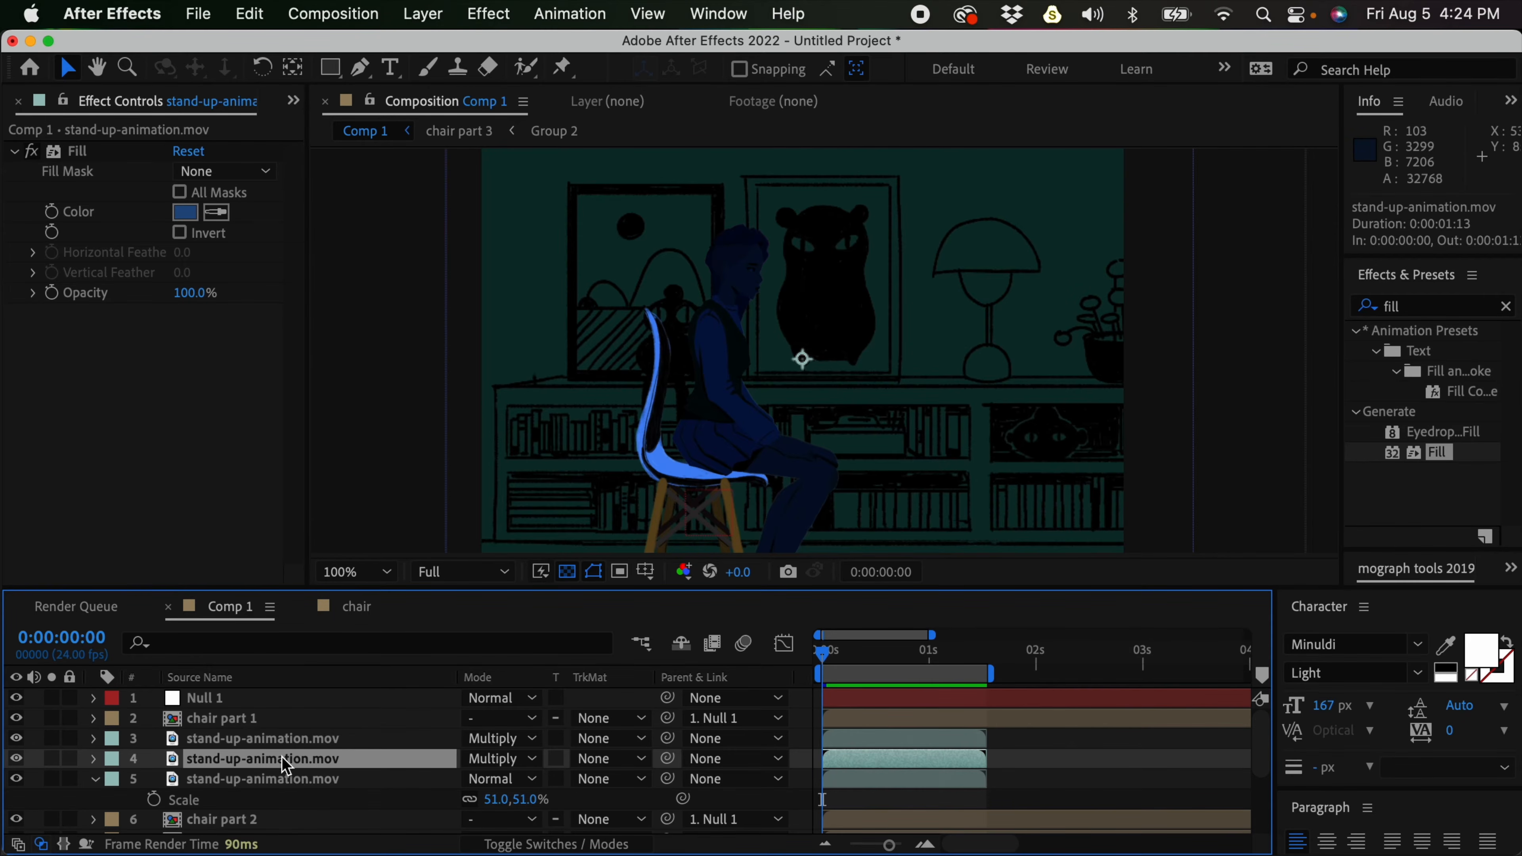
pyautogui.doubleClick(290, 764)
pyautogui.click(479, 103)
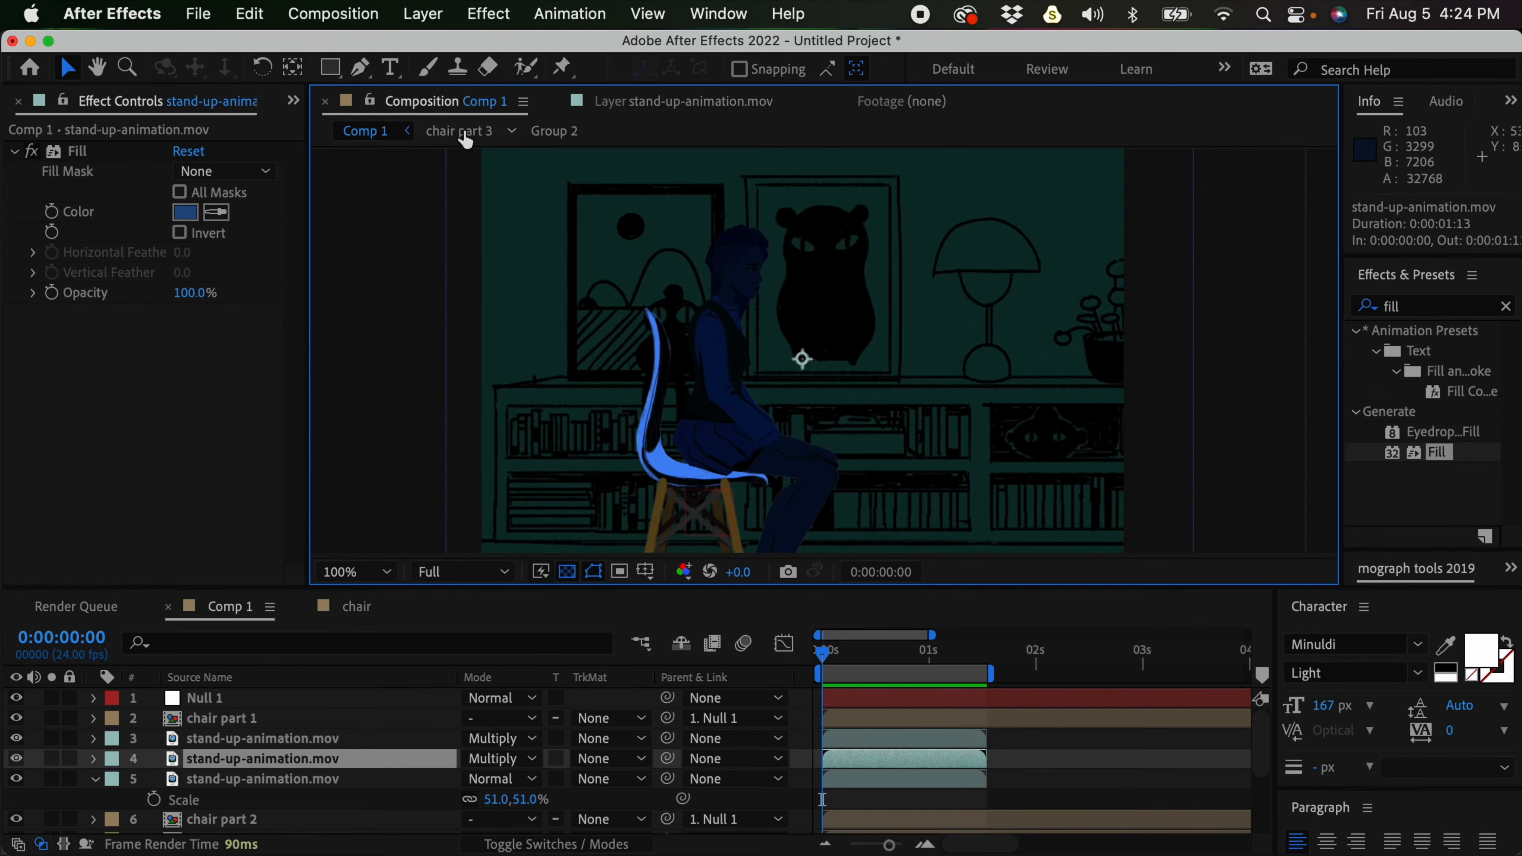
pyautogui.click(307, 761)
pyautogui.press('Return')
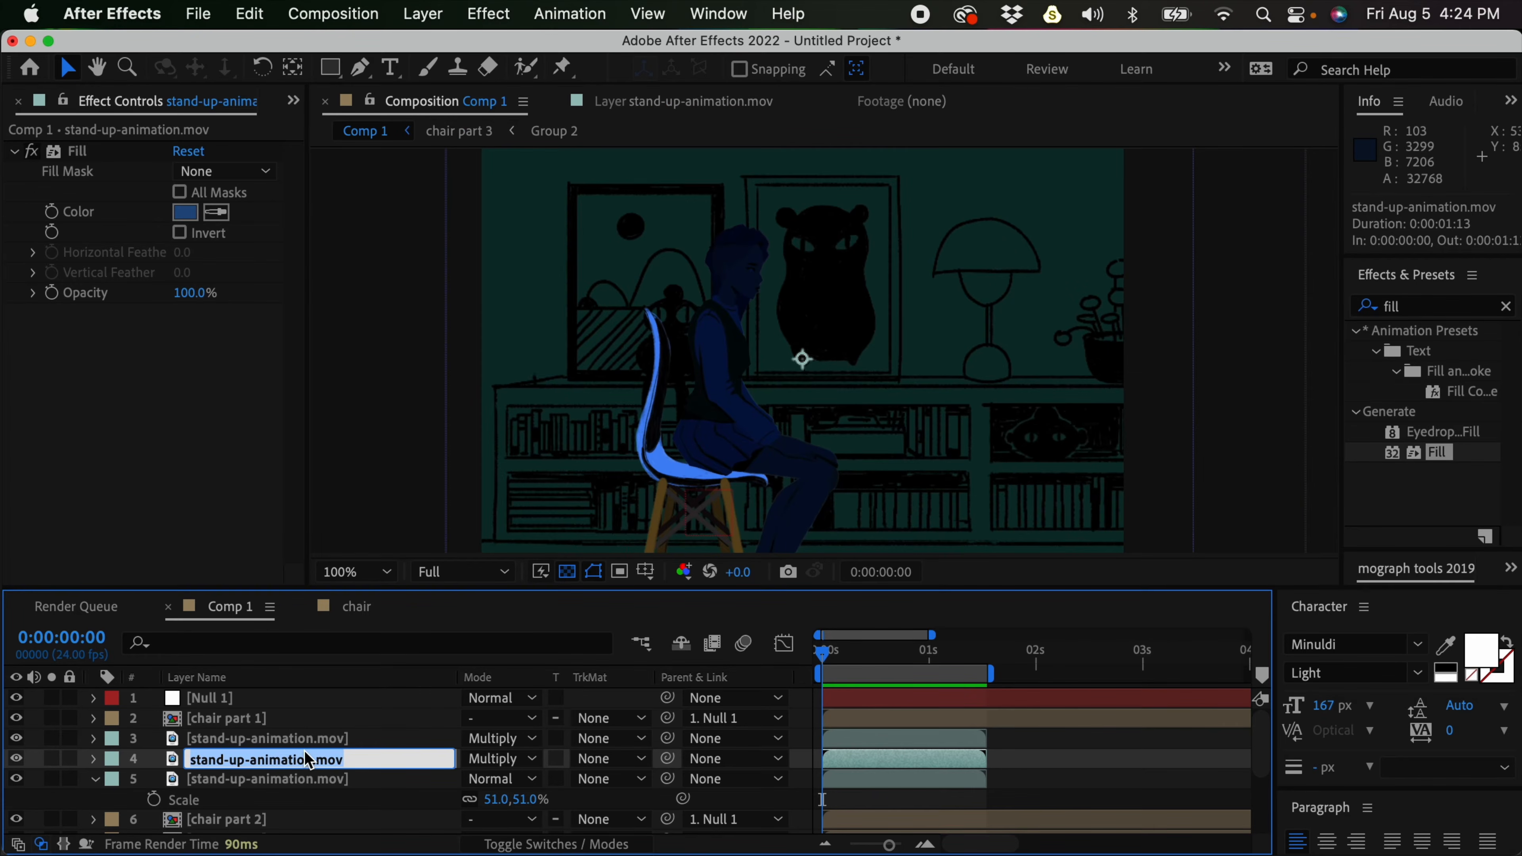
pyautogui.write('animation')
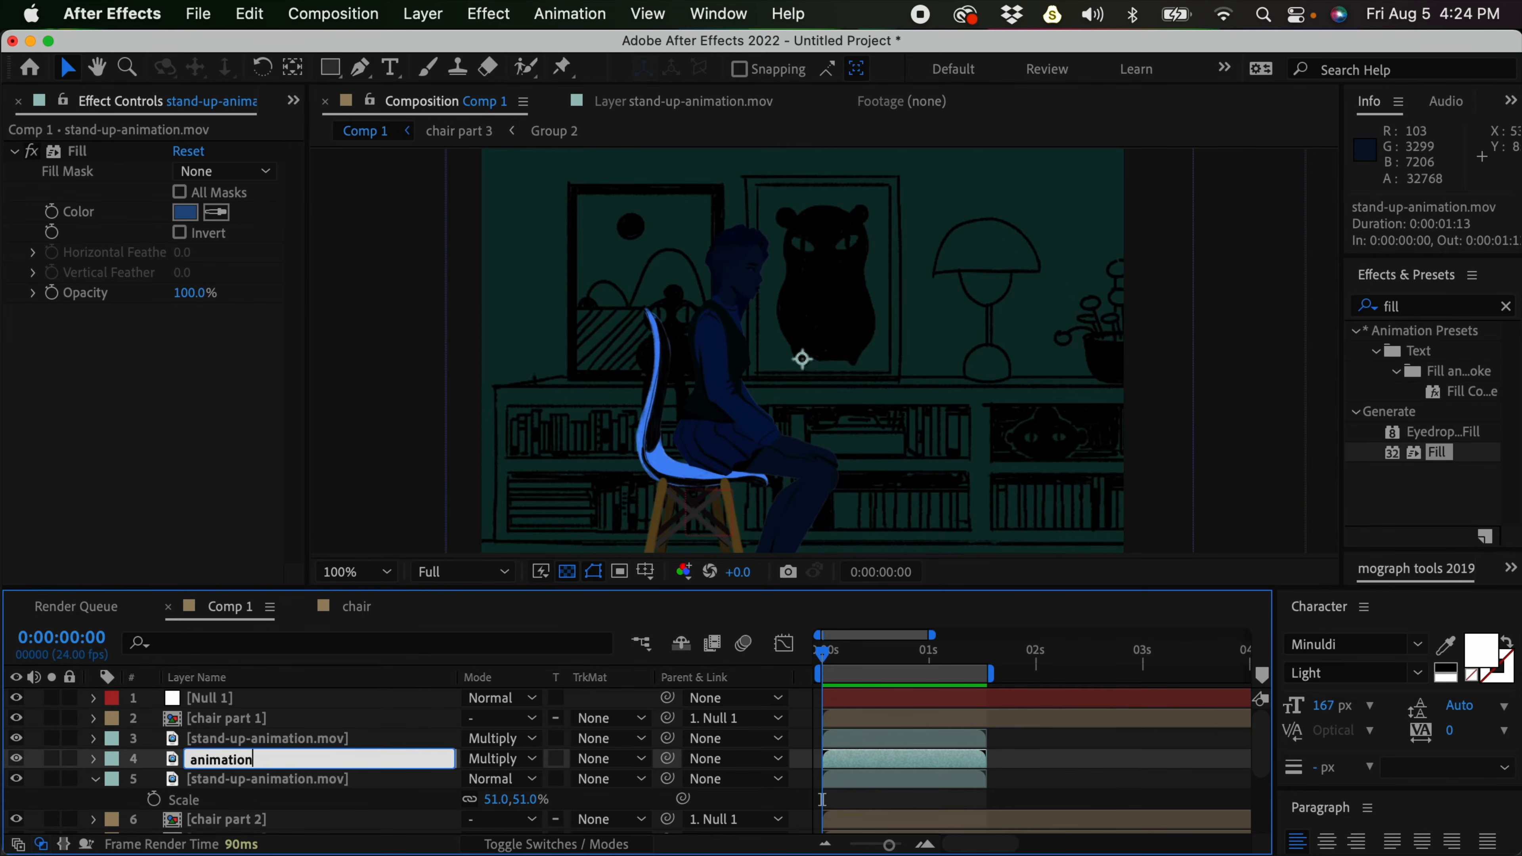
pyautogui.write('-shadow')
pyautogui.press('Return')
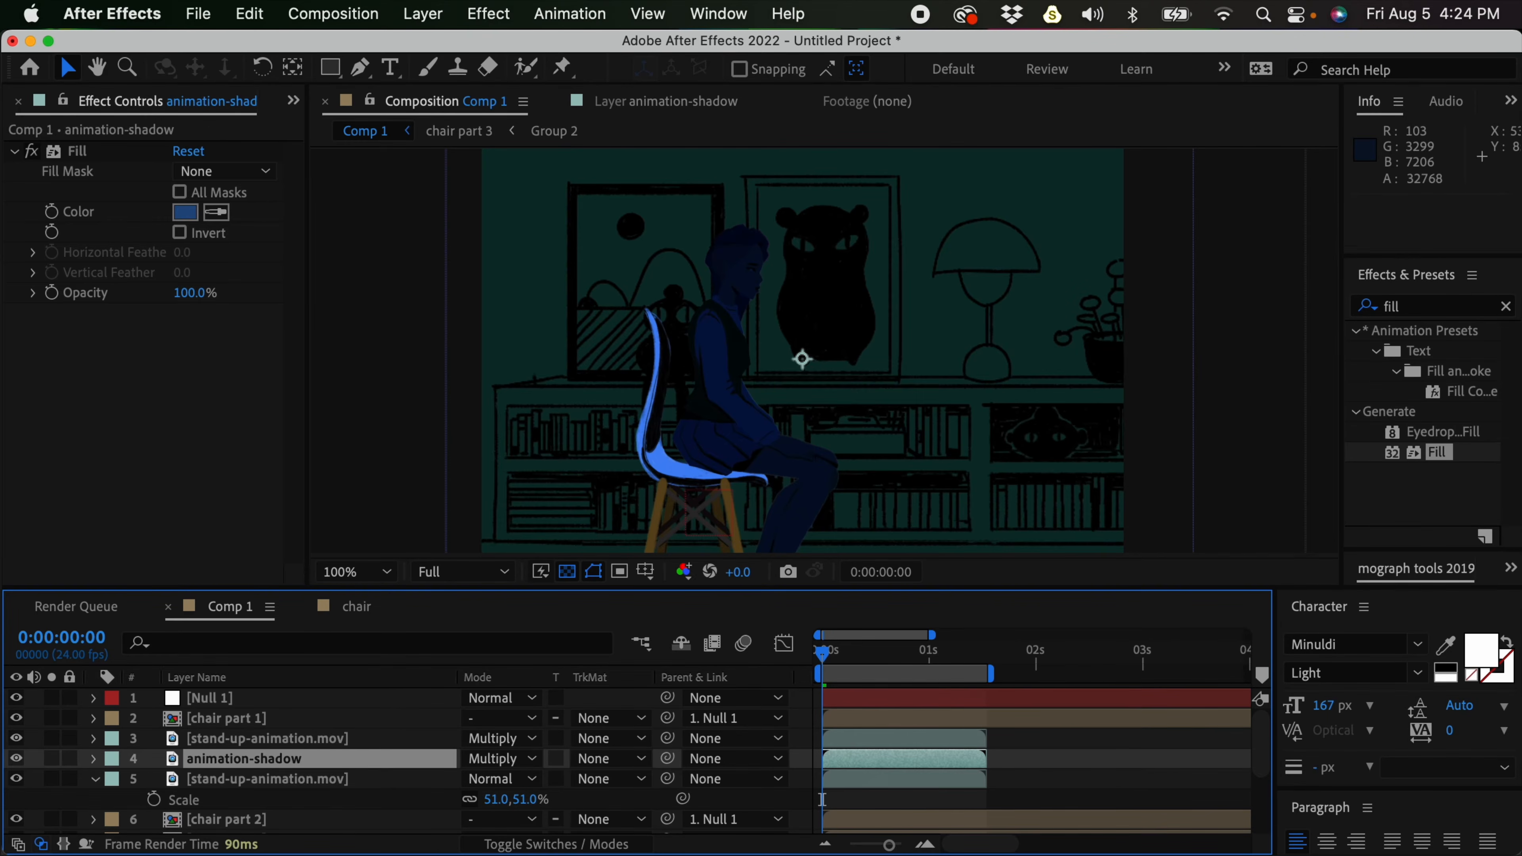
# Rename the original Normal-mode character layer as main animation and the uppermost stand-up-animation.mov copy as mask
pyautogui.click(297, 779)
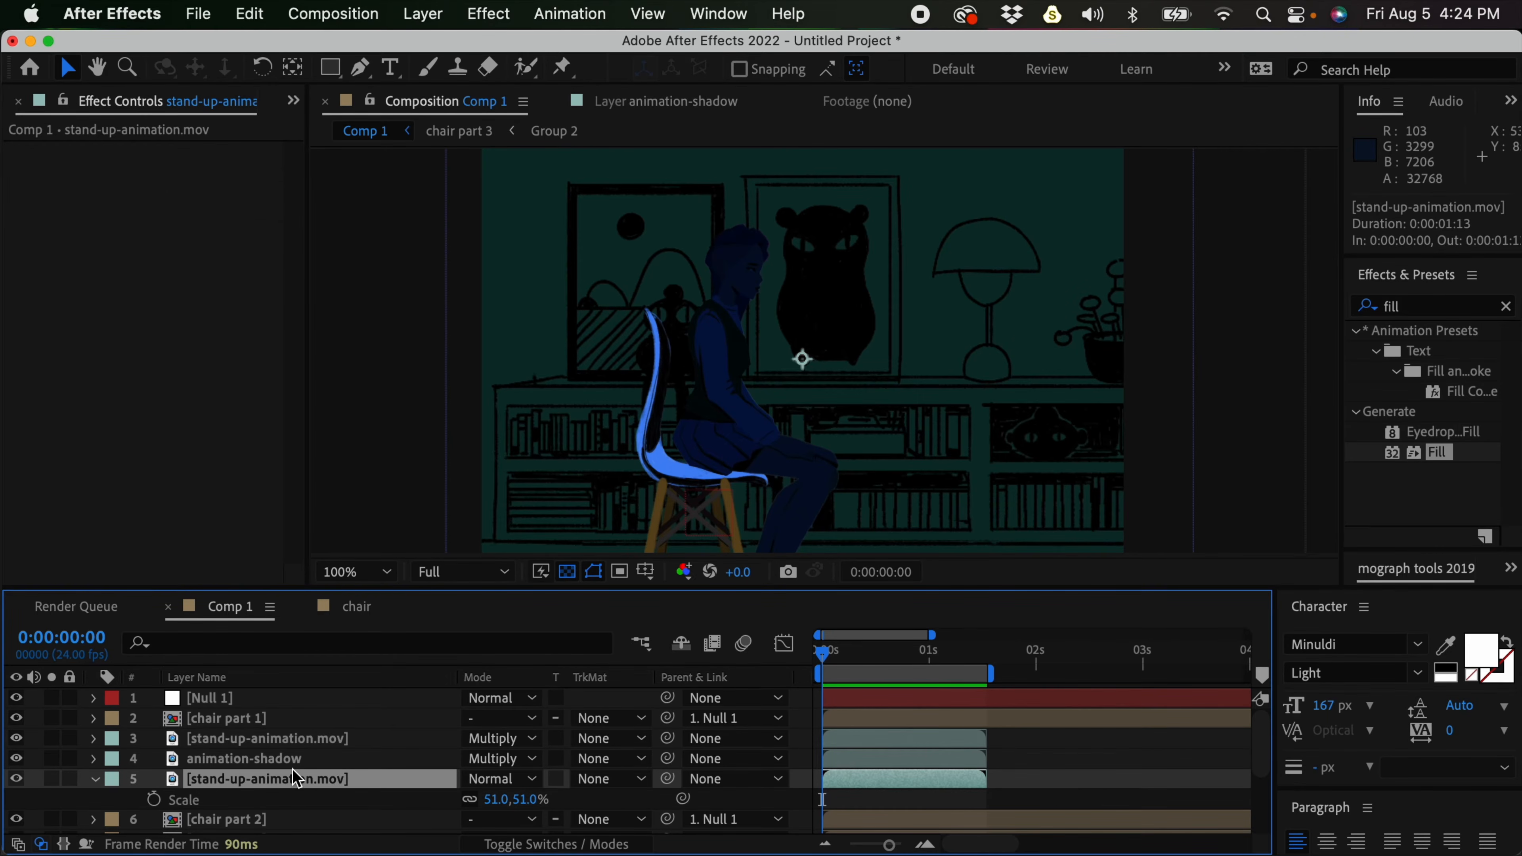
pyautogui.press('Return')
pyautogui.write('main animation')
pyautogui.press('Return')
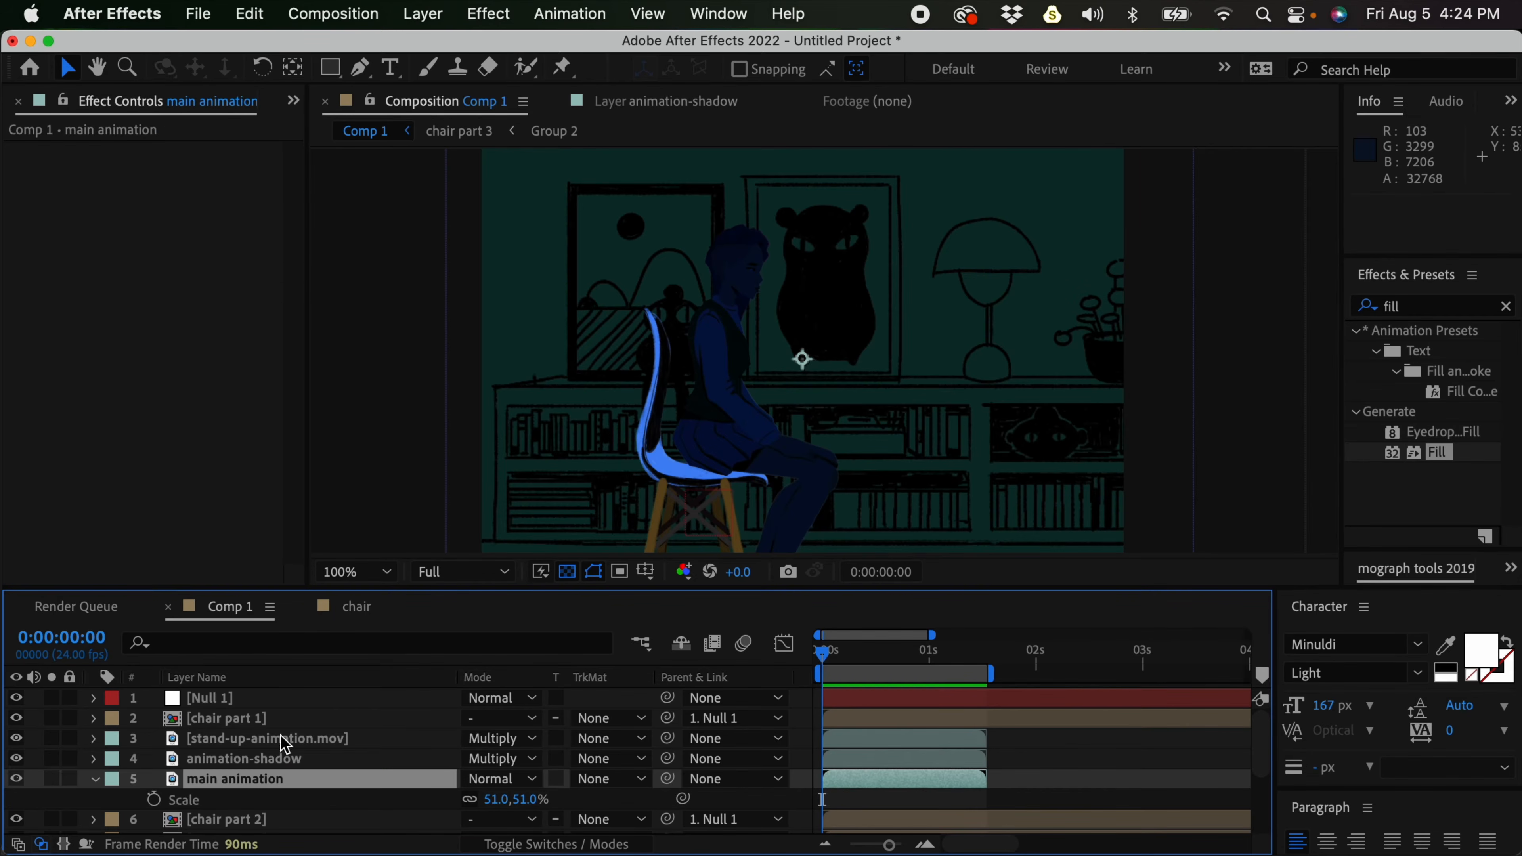
pyautogui.click(255, 738)
pyautogui.press('Return')
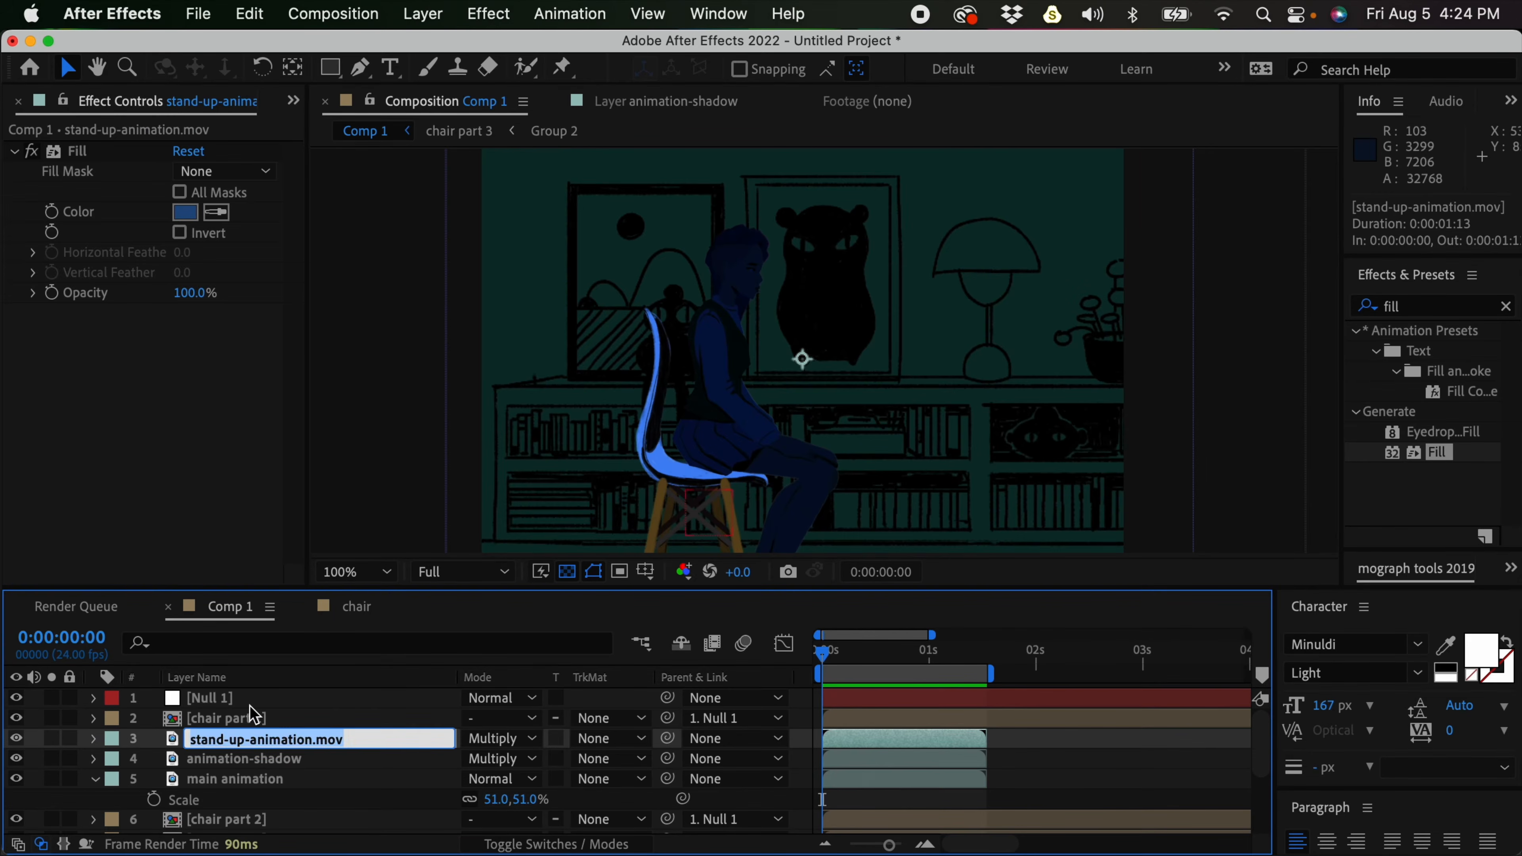
pyautogui.write('mask')
pyautogui.press('Return')
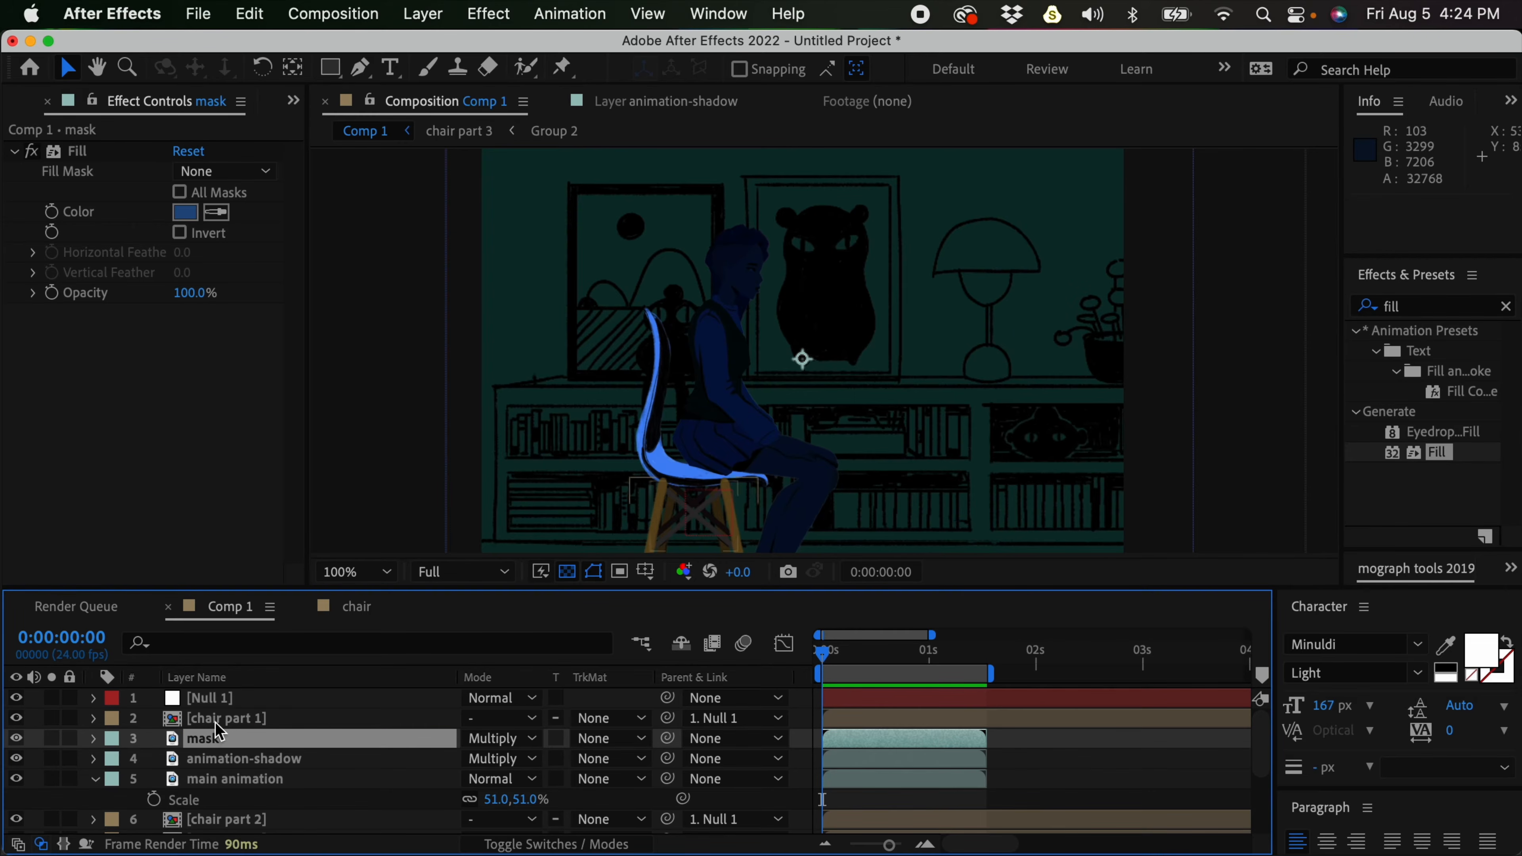
# Set the blending mode of the mask layer to Normal
pyautogui.click(220, 764)
pyautogui.click(216, 737)
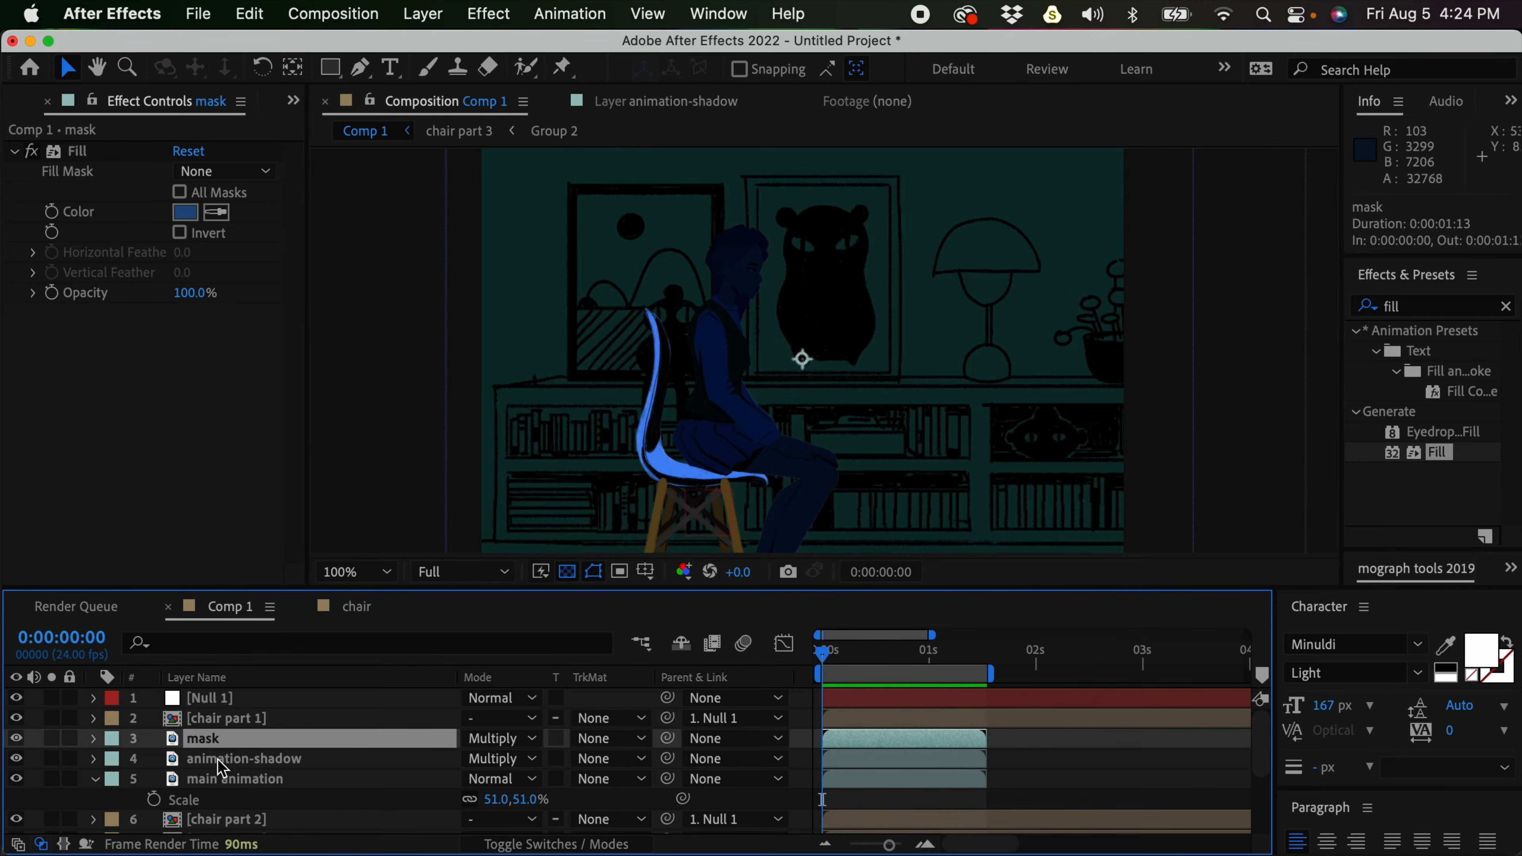
pyautogui.doubleClick(219, 760)
pyautogui.click(420, 103)
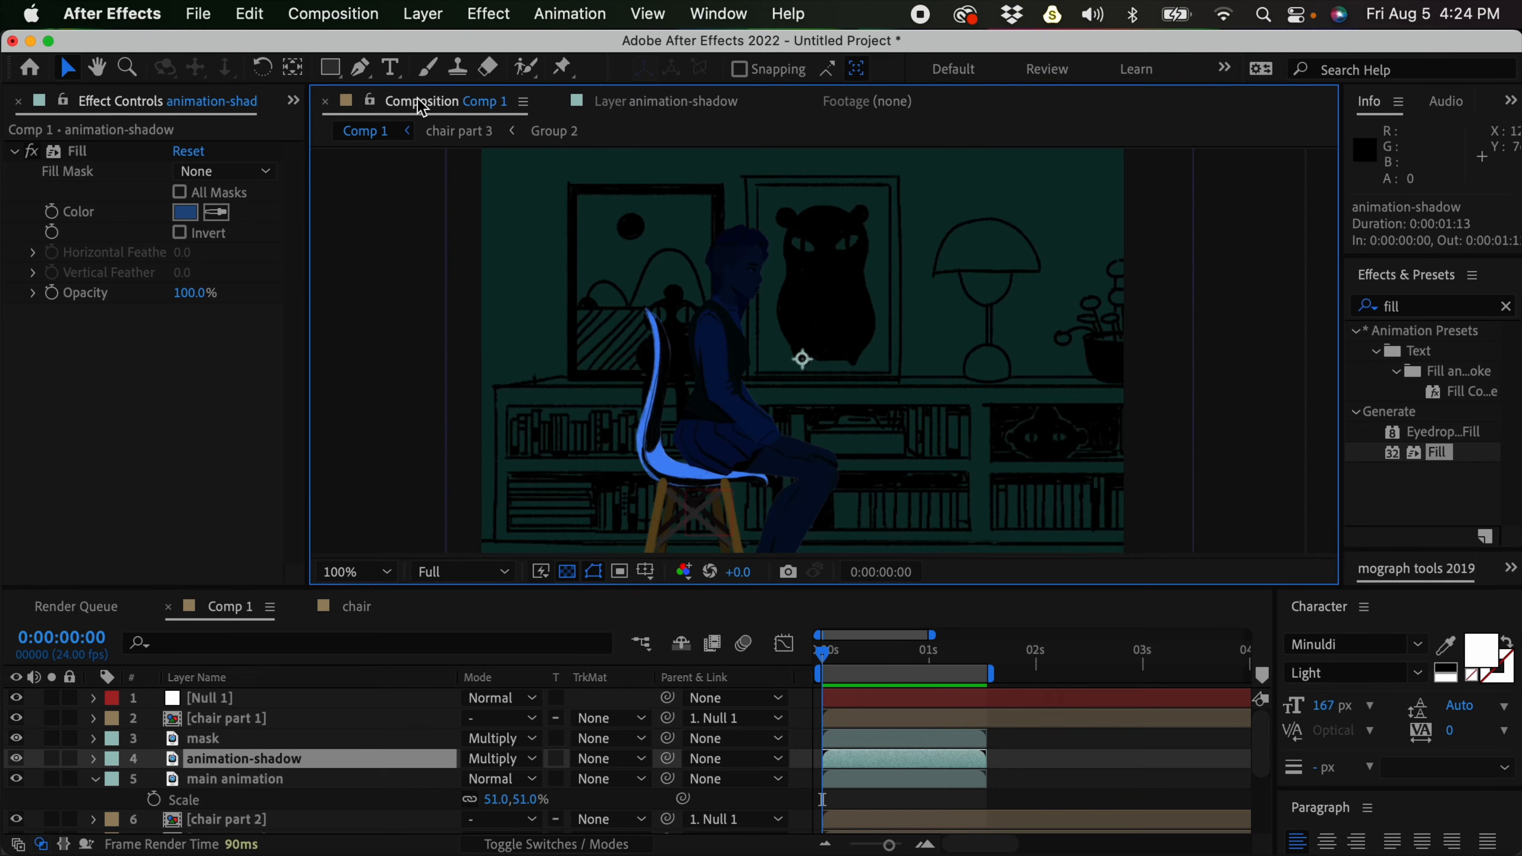
pyautogui.click(224, 736)
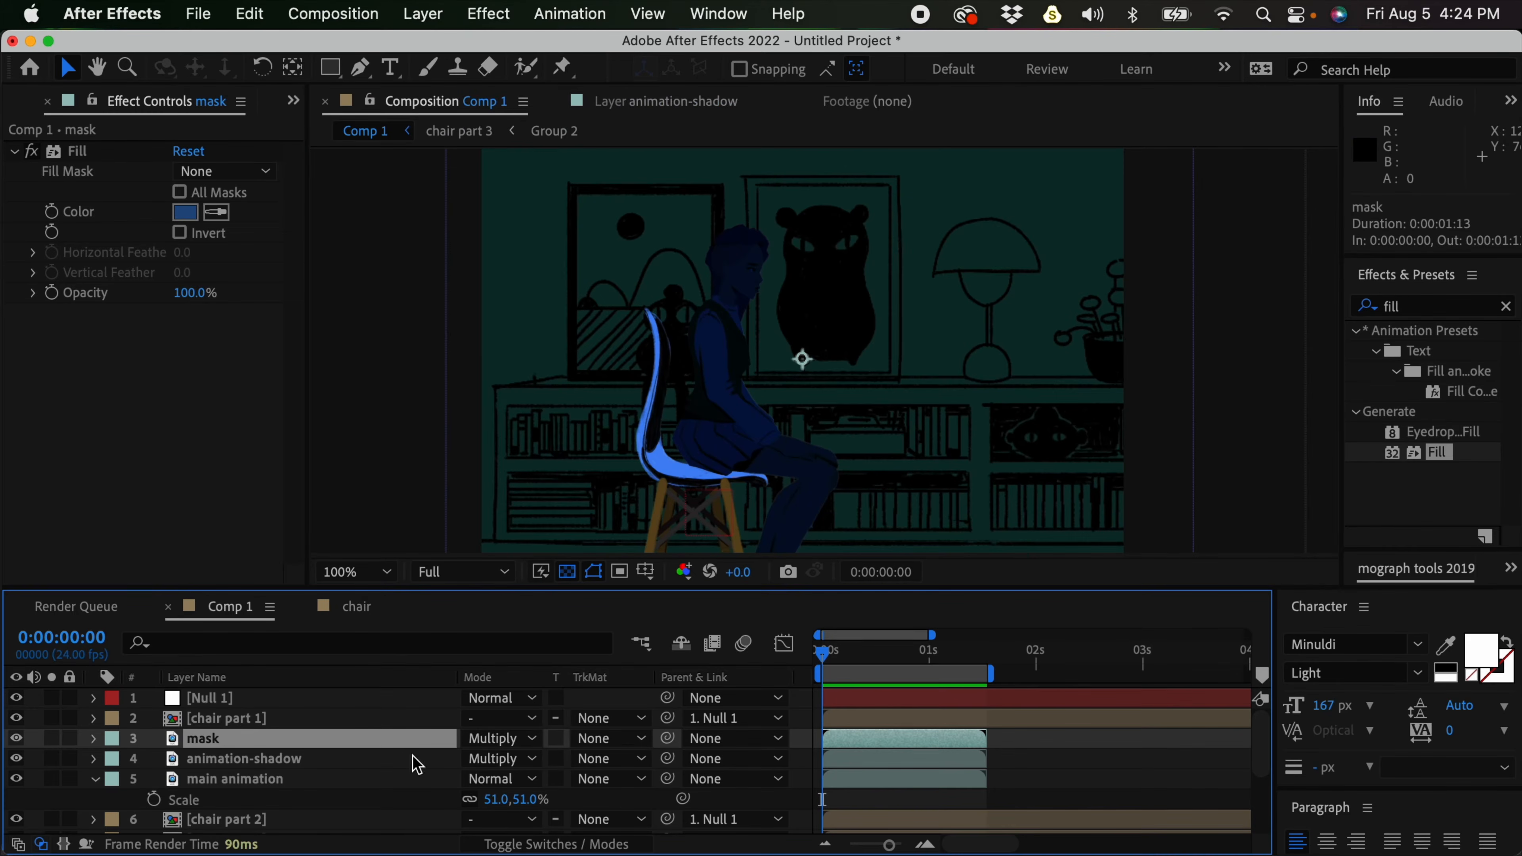
pyautogui.click(281, 761)
pyautogui.click(312, 732)
pyautogui.click(494, 738)
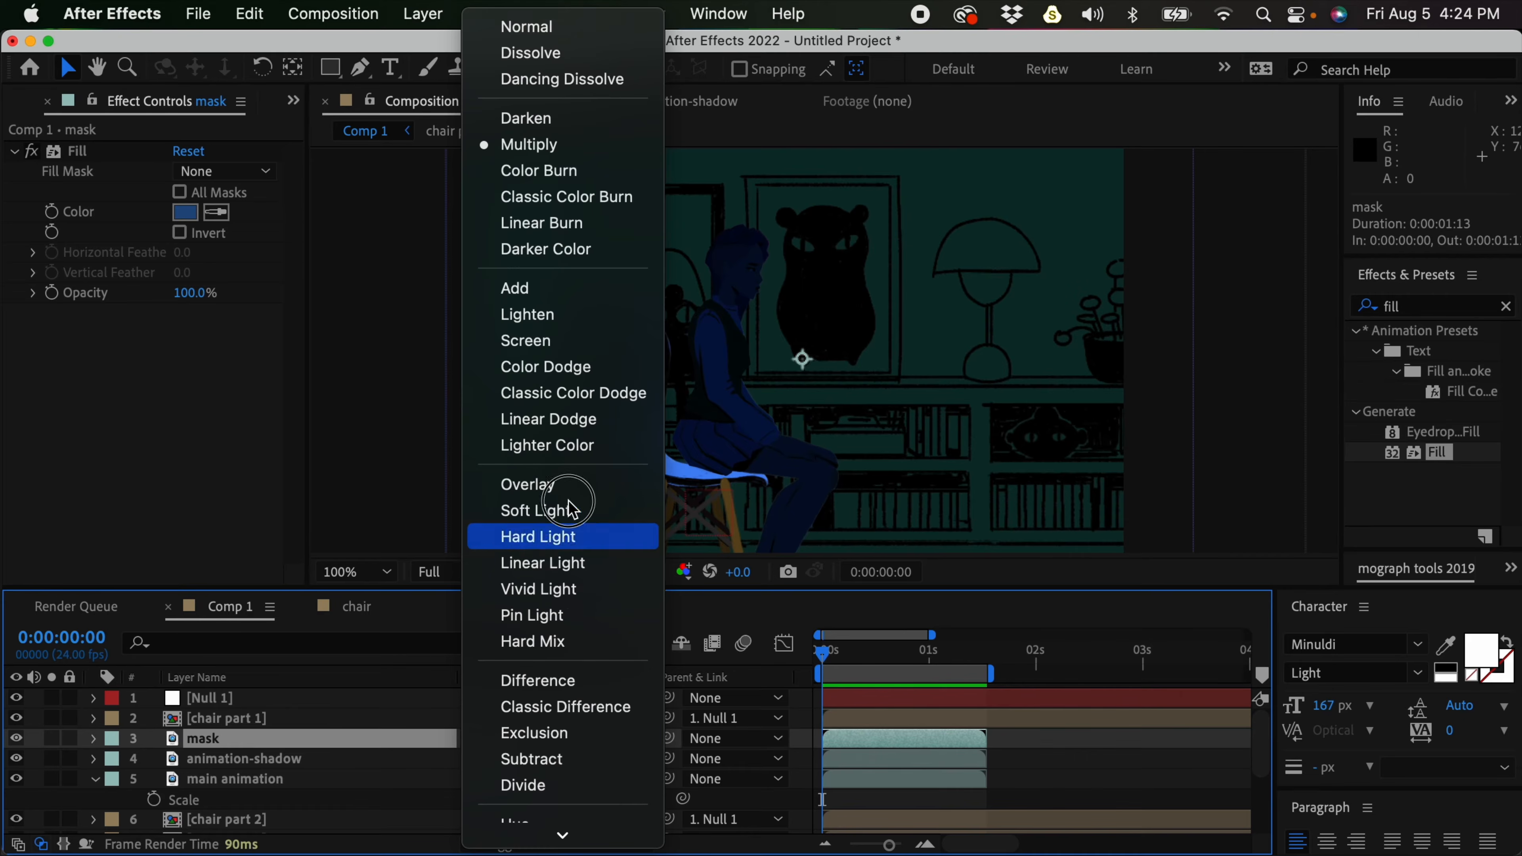
pyautogui.click(556, 29)
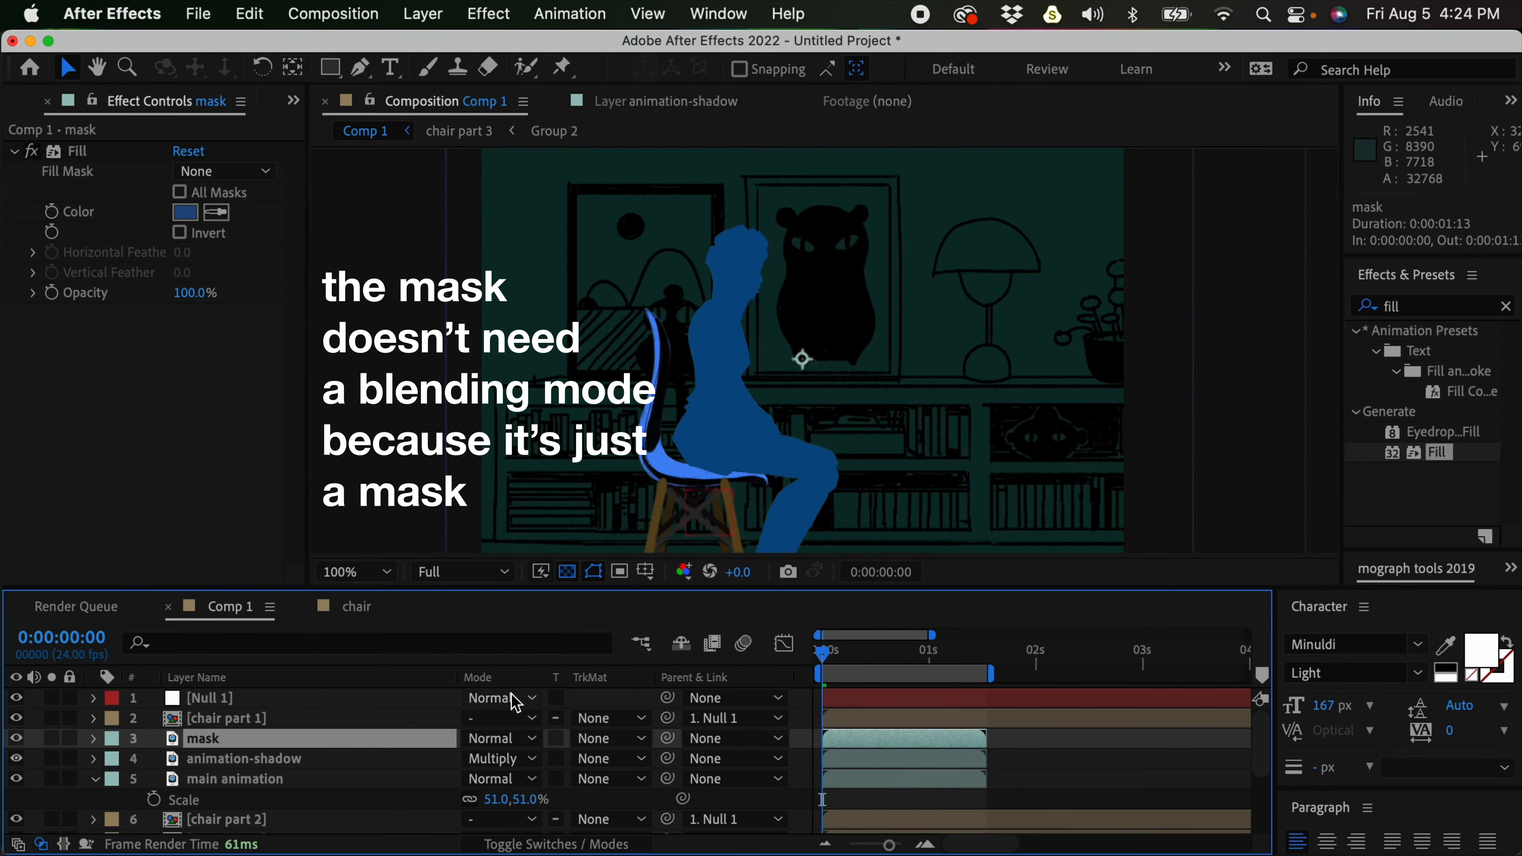
# Set the track matte of animation-shadow to Alpha Matte "mask" and select the mask layer
pyautogui.click(293, 759)
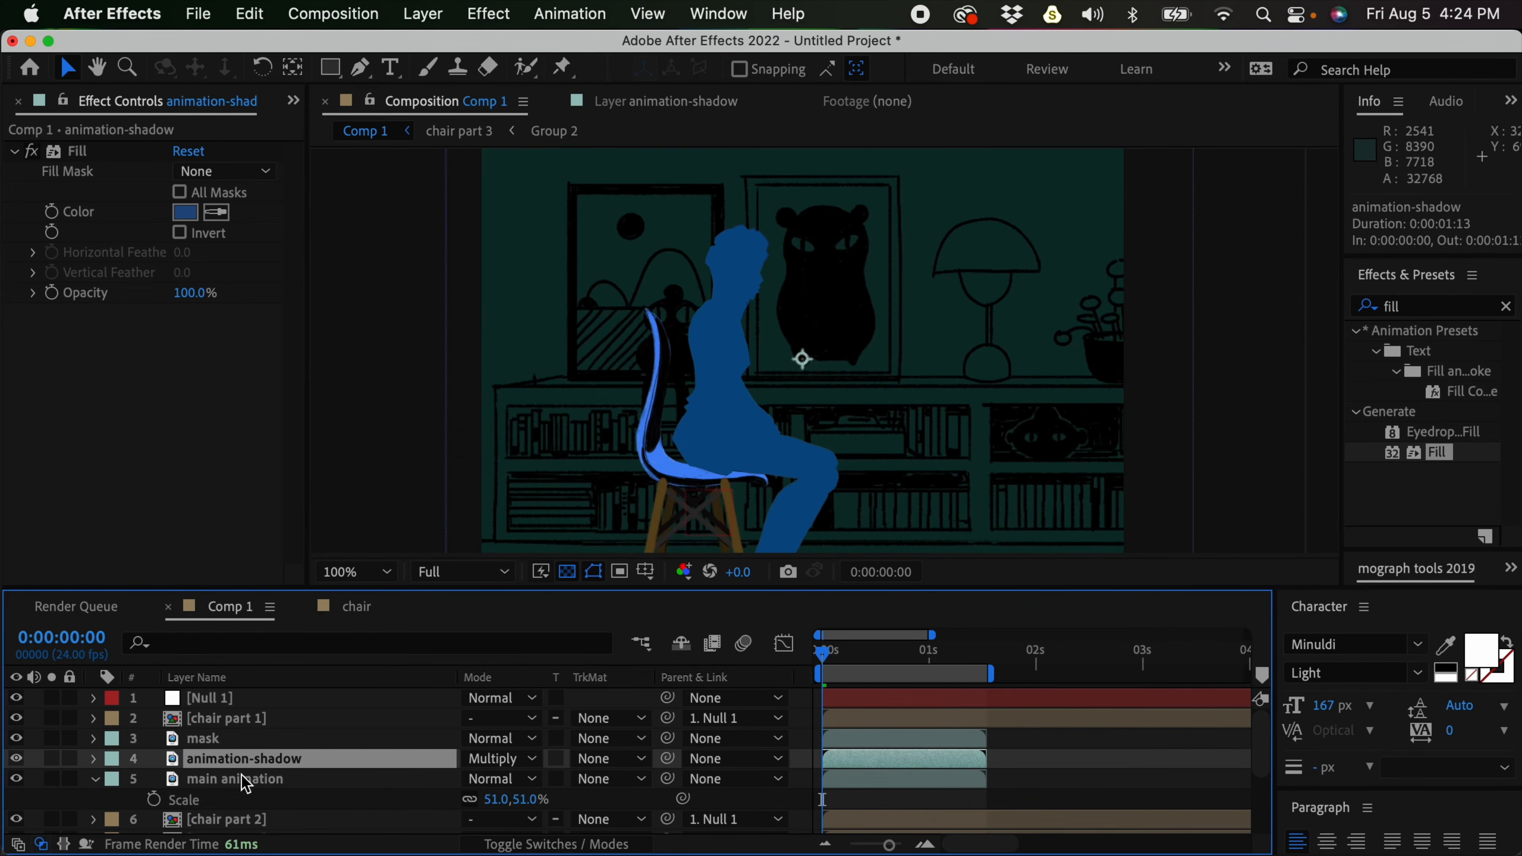
pyautogui.click(633, 756)
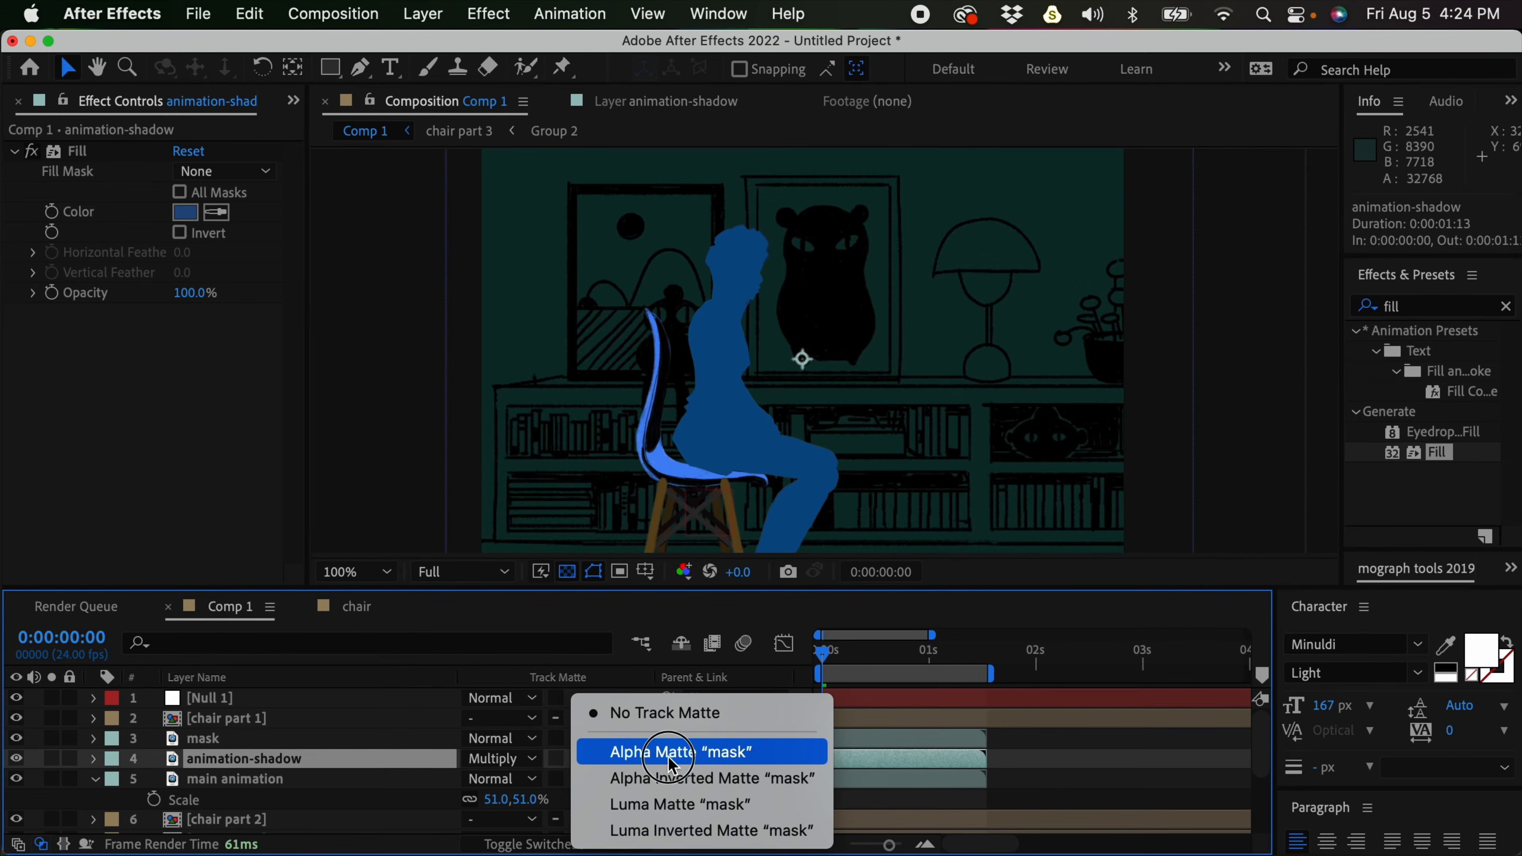
pyautogui.click(758, 753)
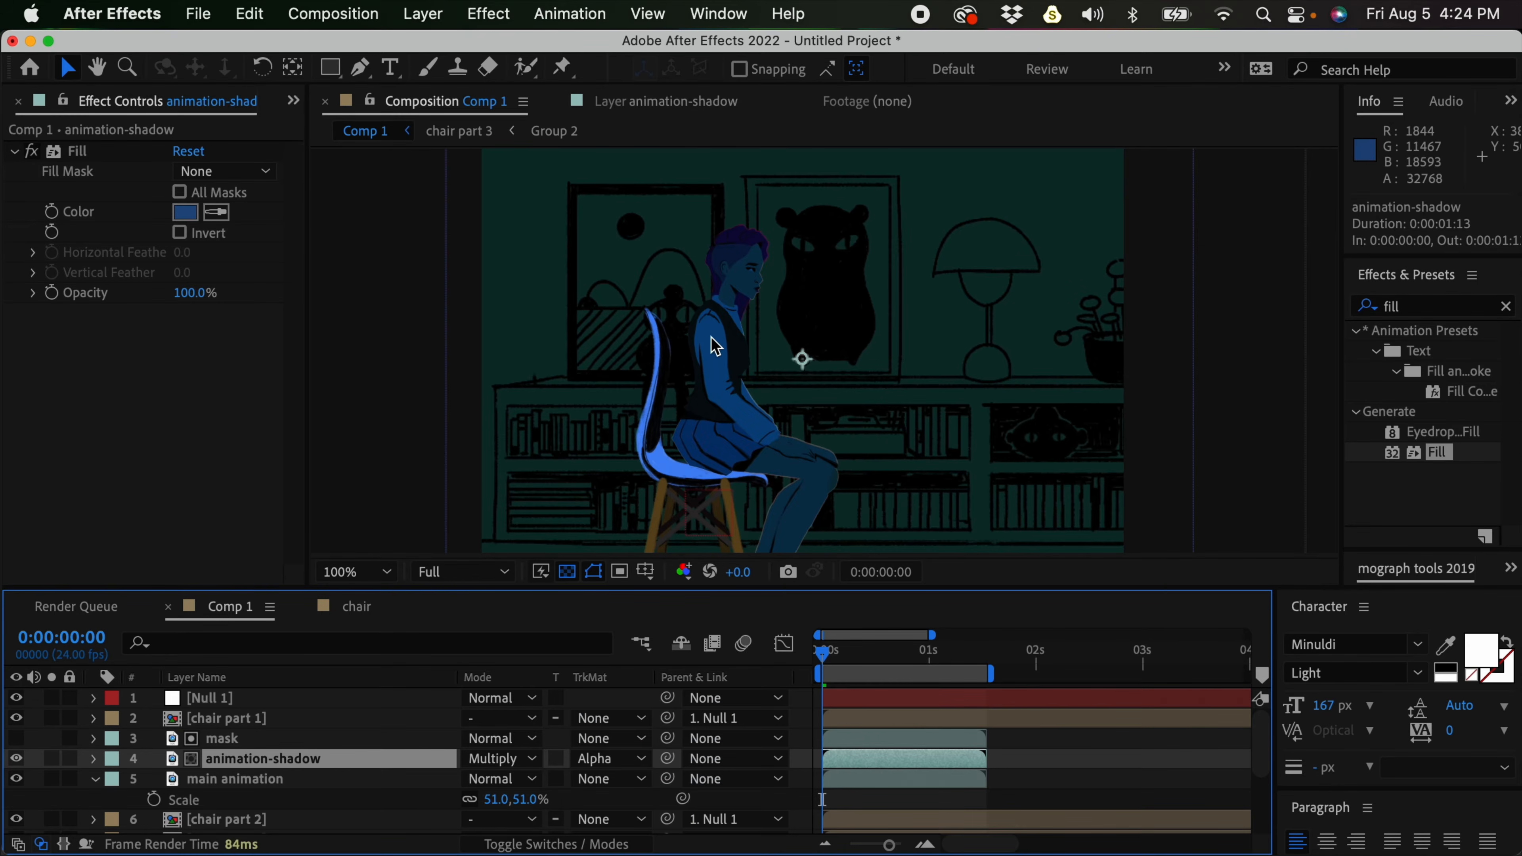
pyautogui.click(294, 740)
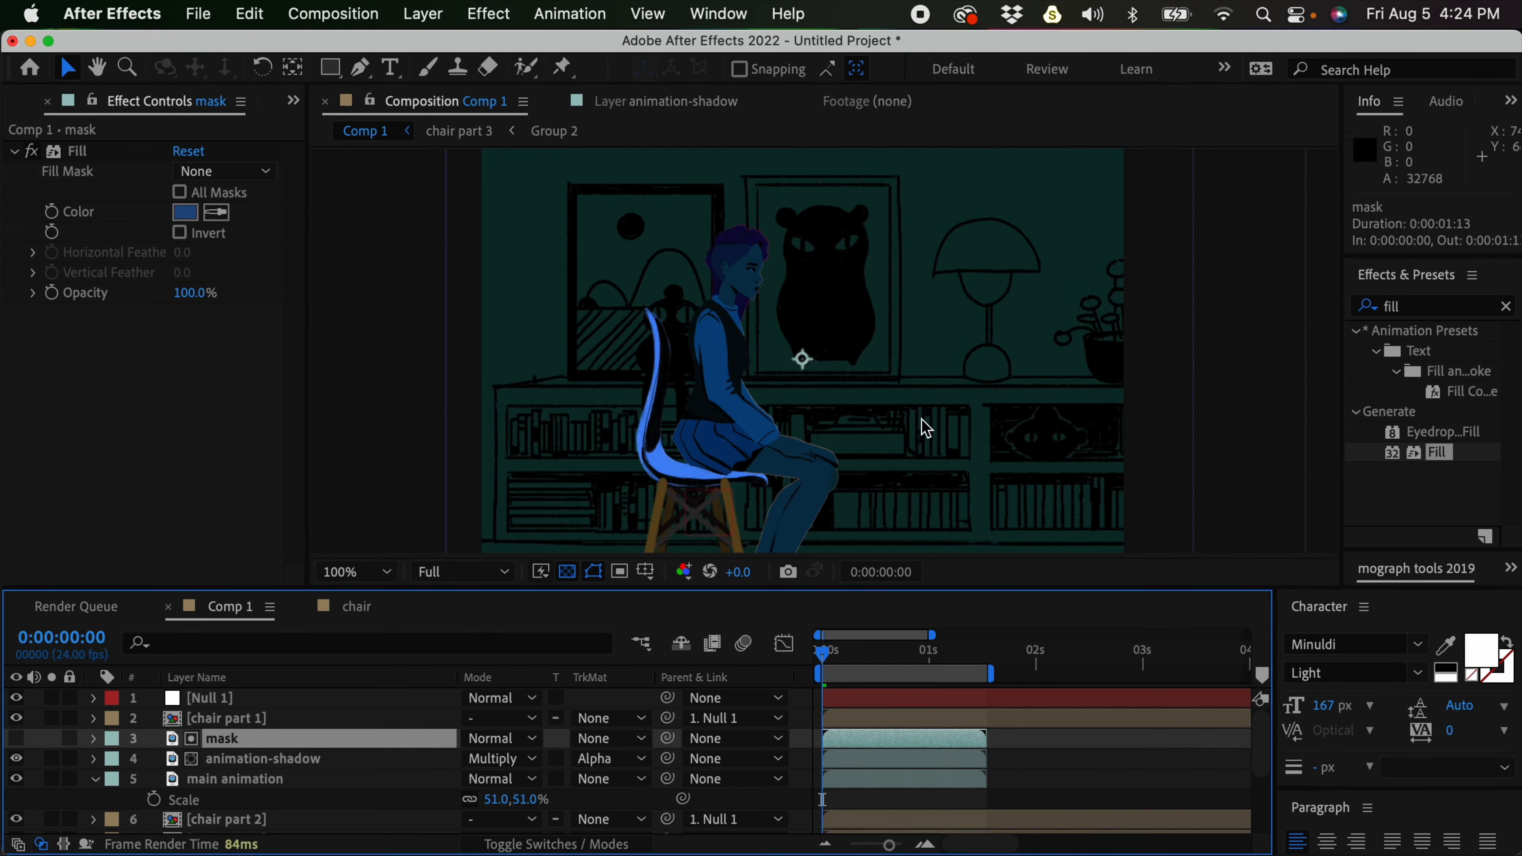
# Offset the mask layer up and to the left of the character, to position 534, 542
pyautogui.moveTo(919, 418); pyautogui.dragTo(915, 413)
pyautogui.press('Up')
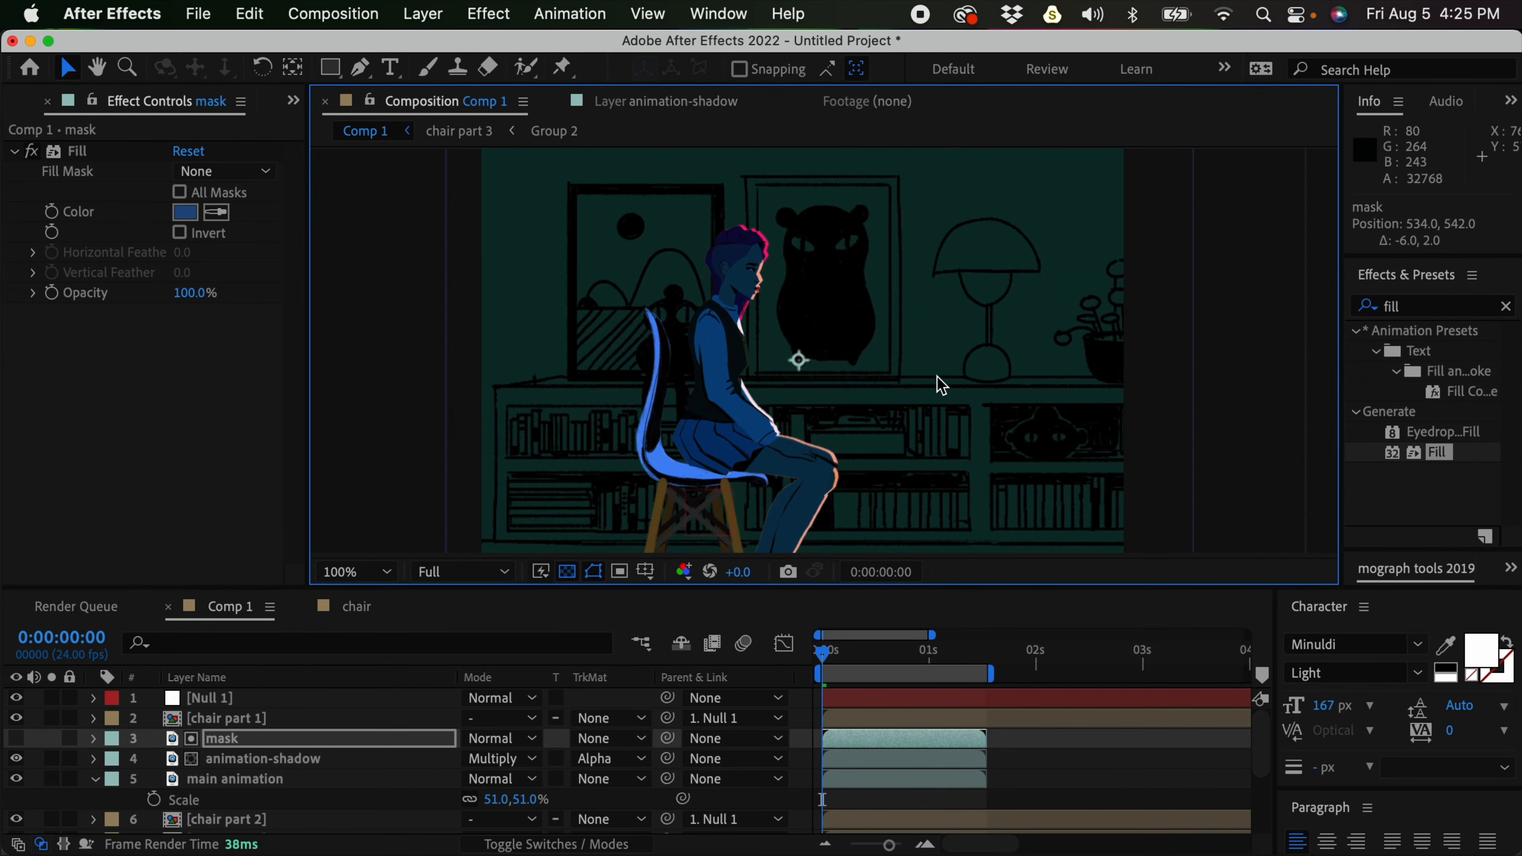
pyautogui.scroll(3, 941, 442)
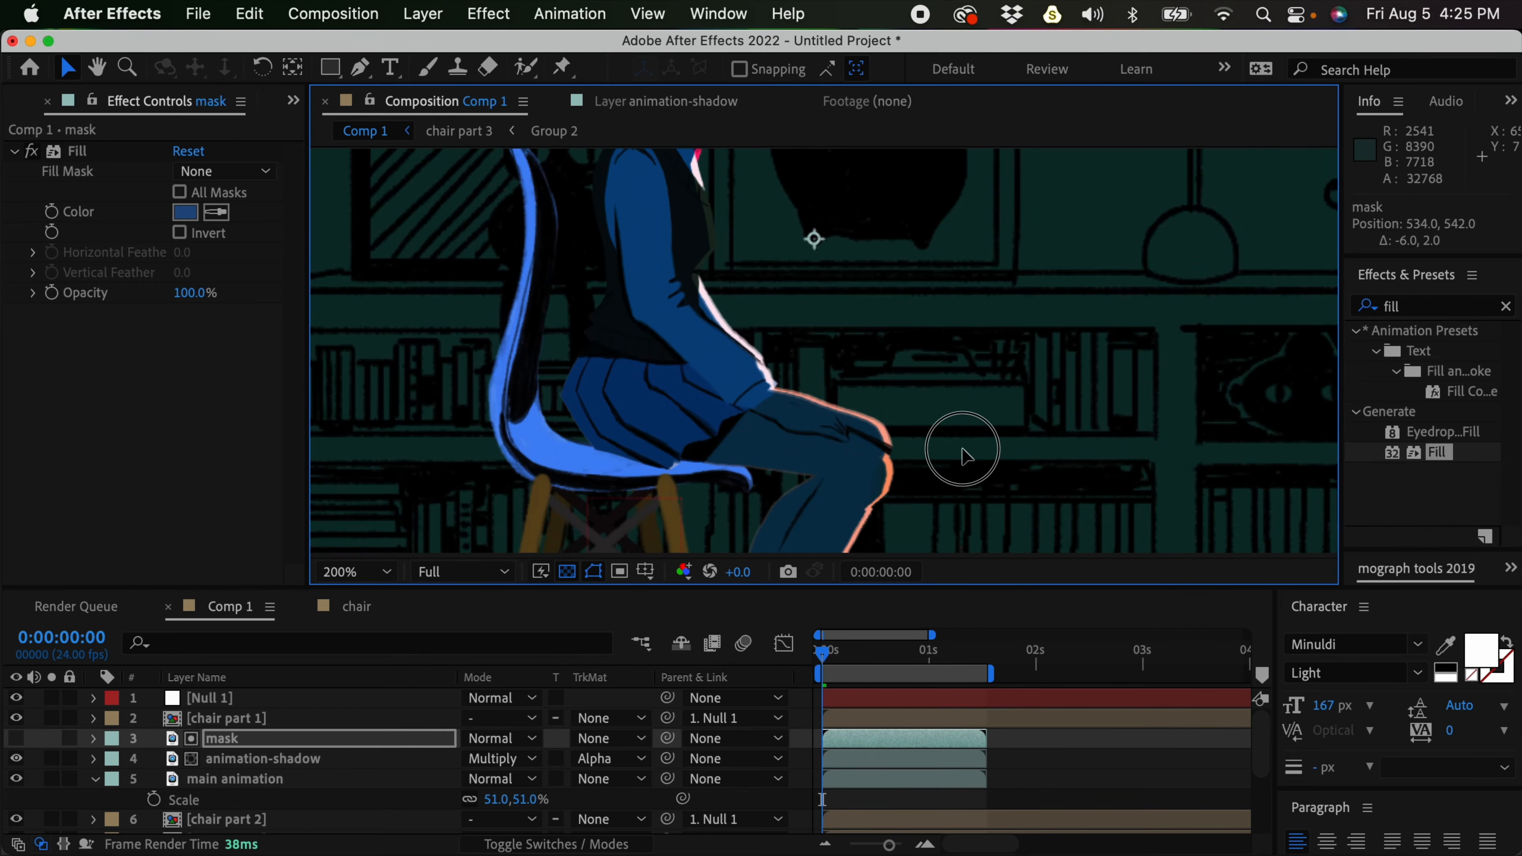
pyautogui.press(',')
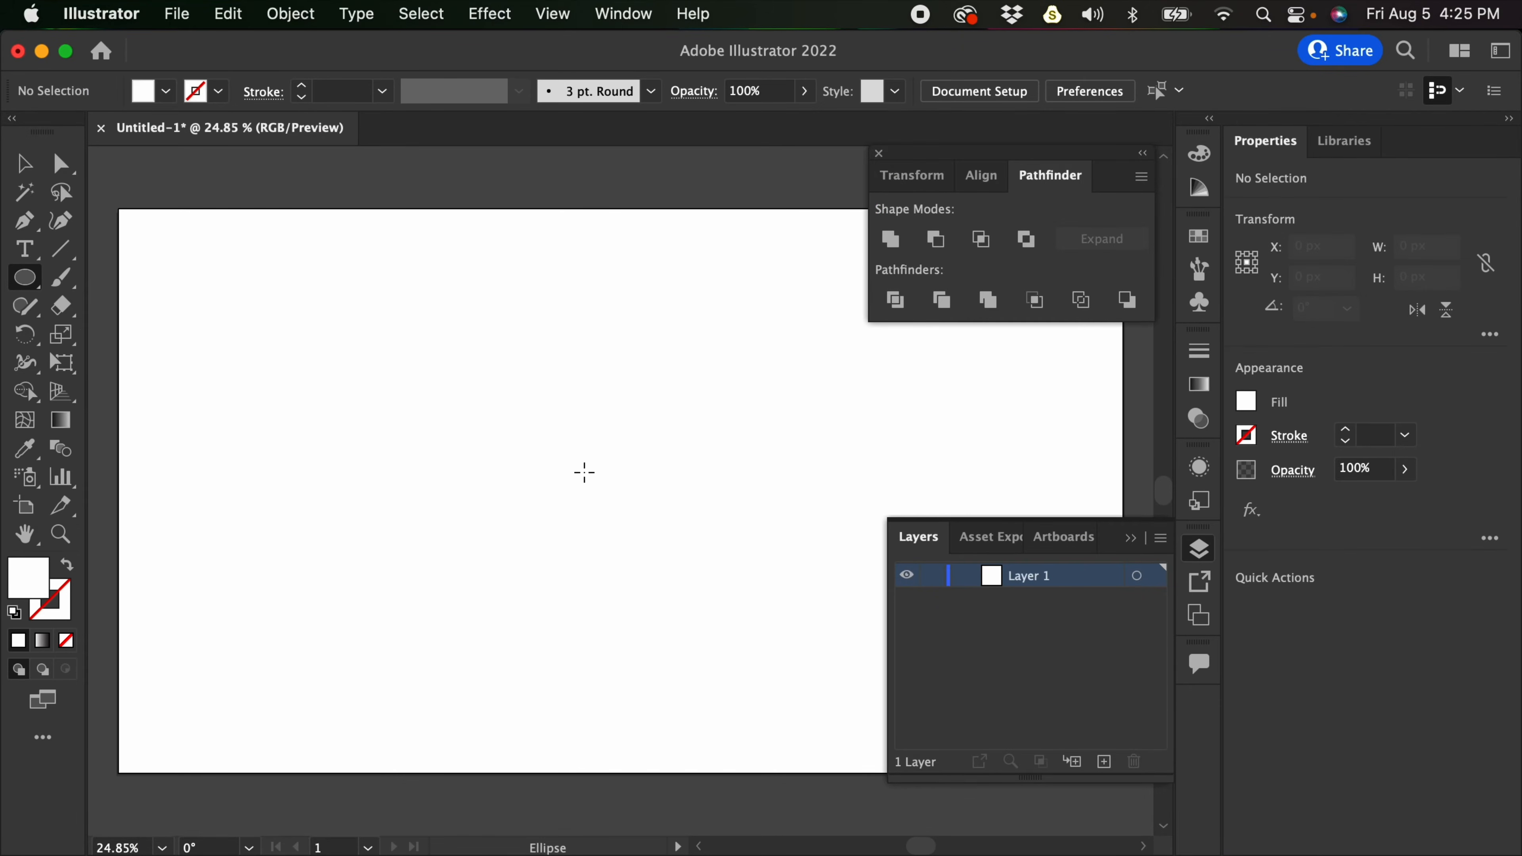
# Switch to Illustrator and draw a circle about 700 px wide with fill FF0000, placing it left of the artboard's centre
pyautogui.doubleClick(43, 575)
pyautogui.click(704, 349)
pyautogui.click(747, 290)
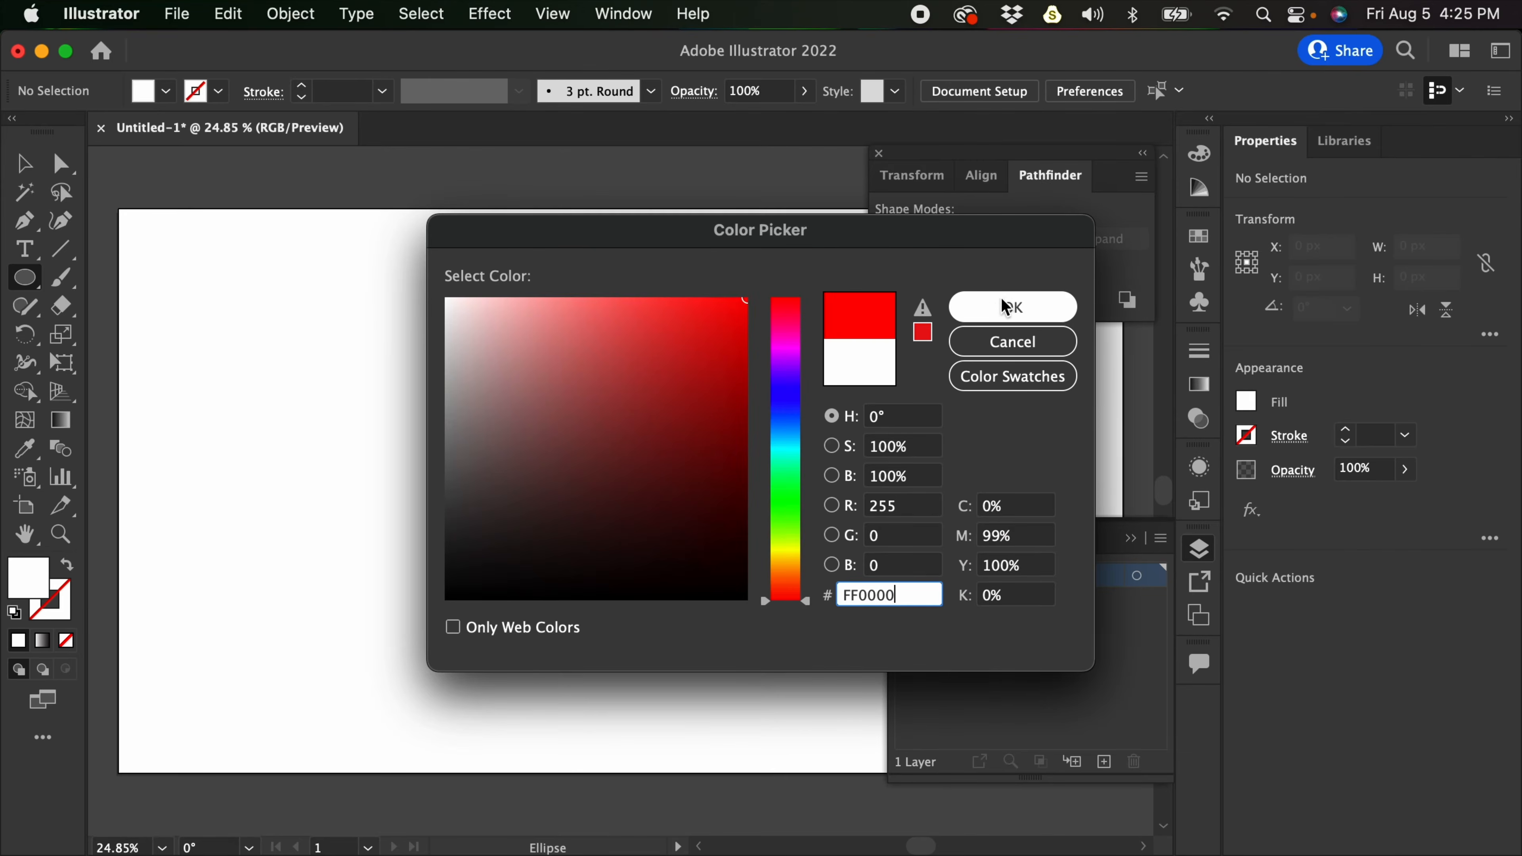
pyautogui.click(1036, 305)
pyautogui.moveTo(373, 330)
pyautogui.mouseDown()
pyautogui.moveTo(706, 622)
pyautogui.moveTo(745, 639)
pyautogui.moveTo(751, 623)
pyautogui.mouseUp()
pyautogui.press('v')
pyautogui.moveTo(679, 557); pyautogui.dragTo(577, 508)
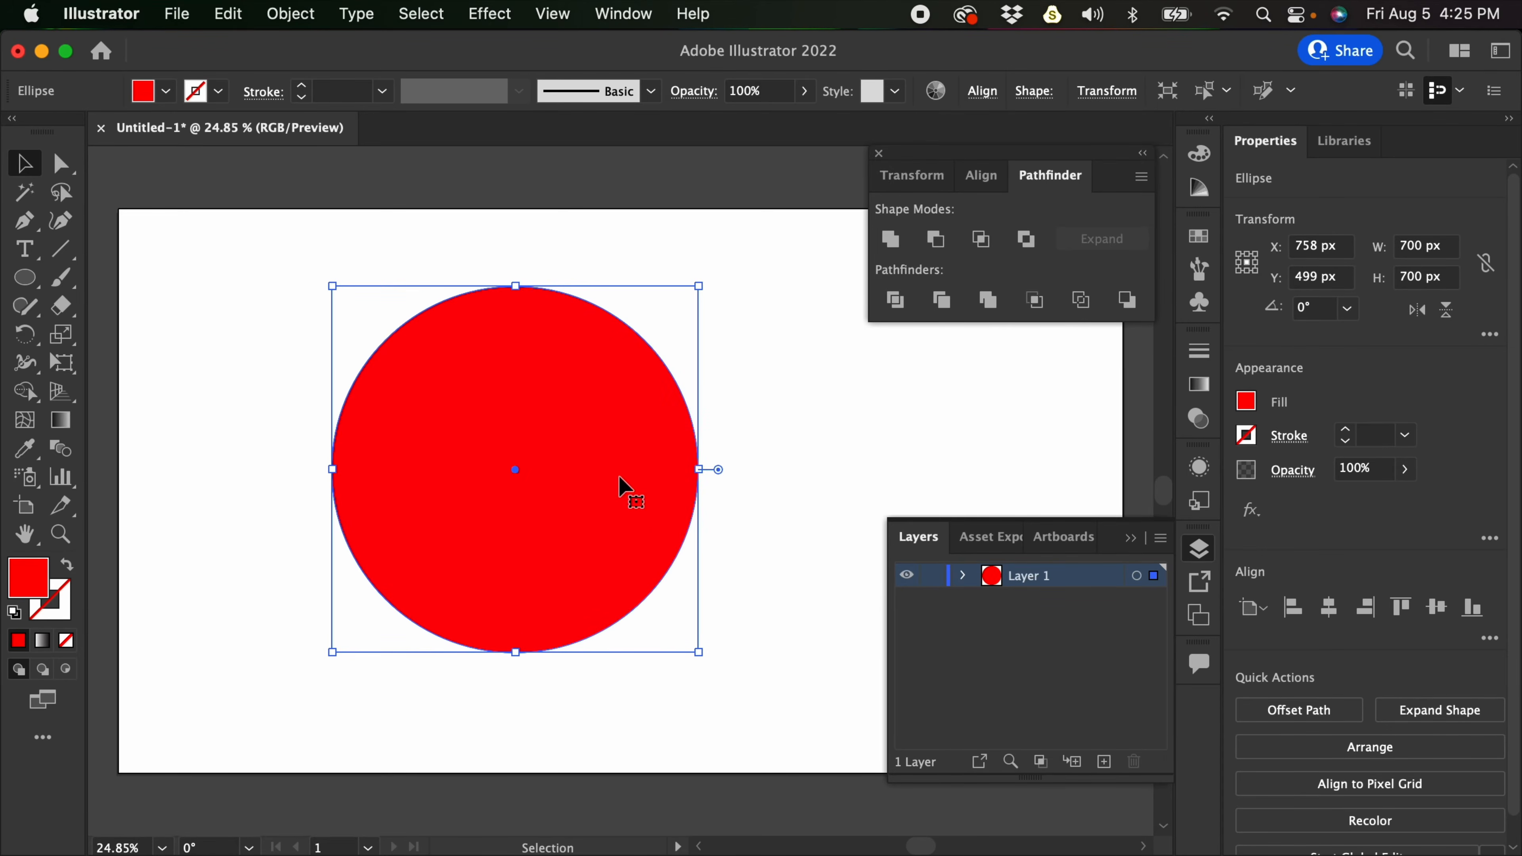
# Add a second layer holding a copy of the red circle pasted in place, and undo the test move of the copy
pyautogui.click(1102, 763)
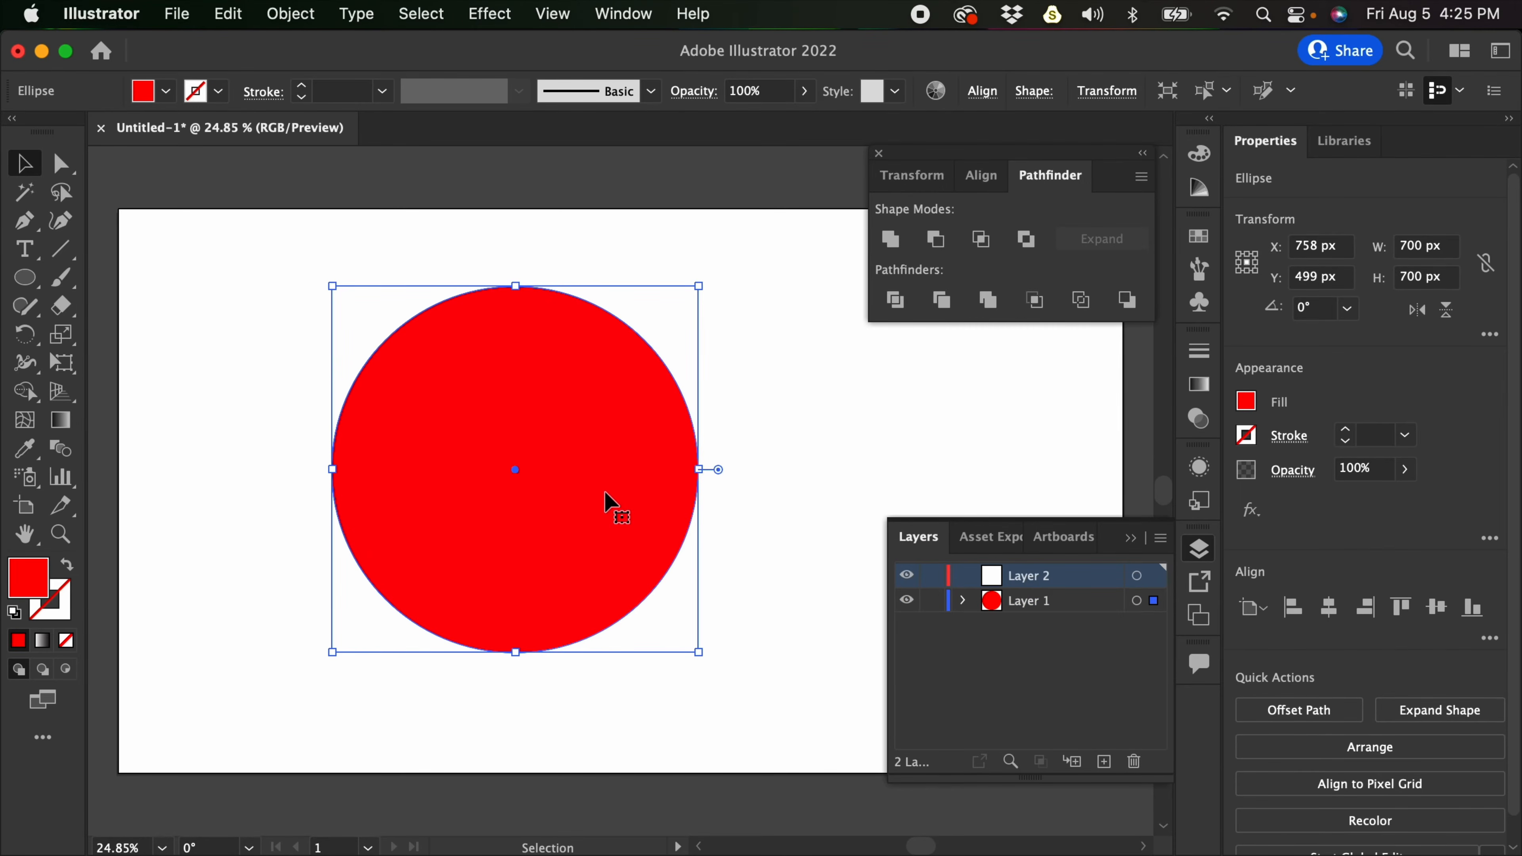
pyautogui.press('a')
pyautogui.click(616, 501)
pyautogui.press('super+c')
pyautogui.click(1034, 576)
pyautogui.press('super+shift+v')
pyautogui.moveTo(596, 495); pyautogui.dragTo(965, 452)
pyautogui.press('super+z')
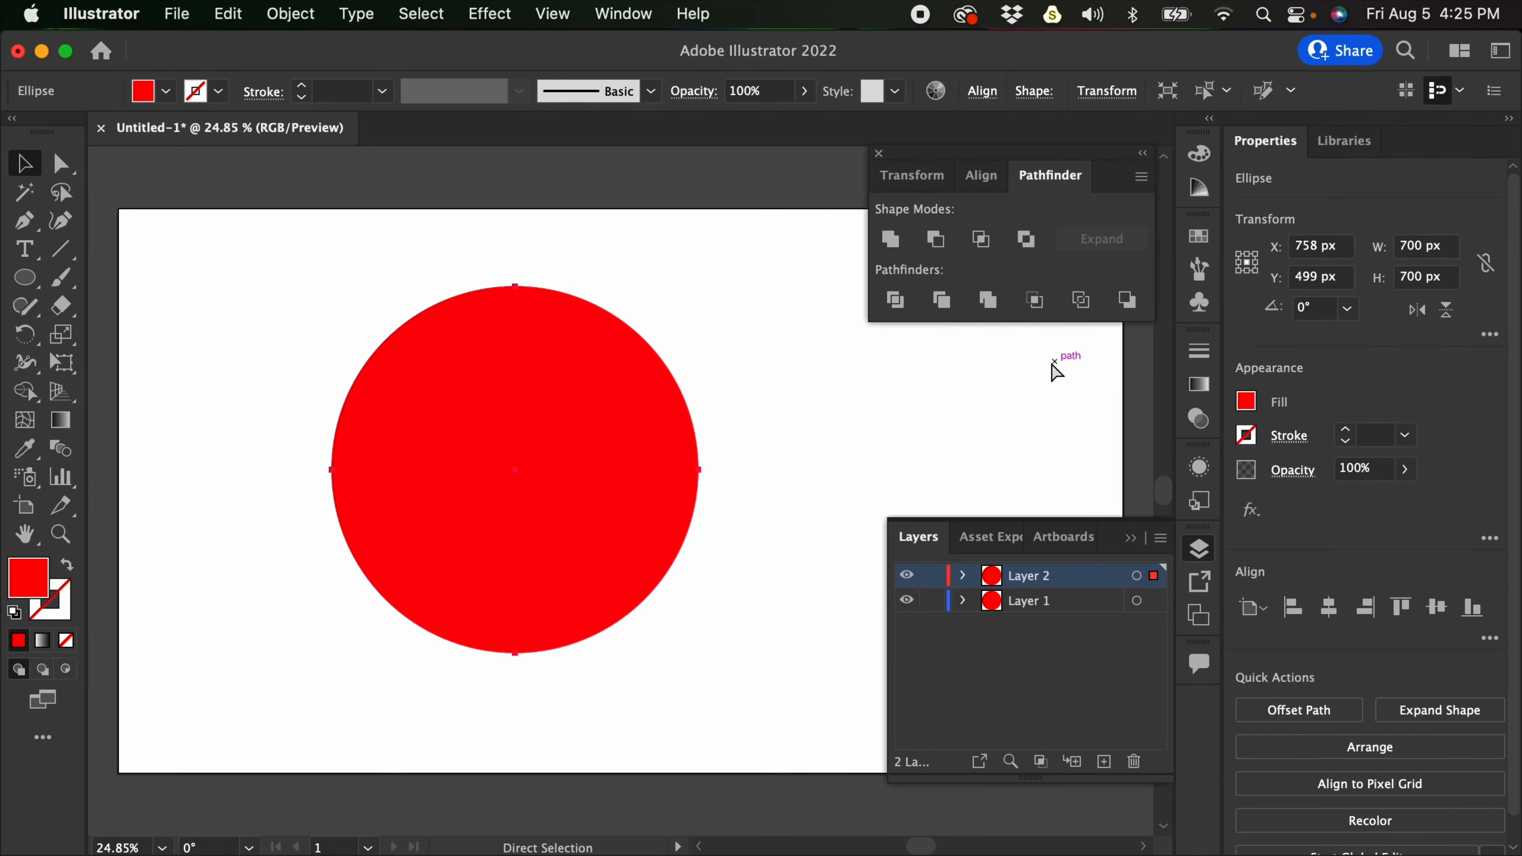
# Fill the Layer 2 circle with dark red, and undo the test move away from the original
pyautogui.doubleClick(33, 579)
pyautogui.moveTo(739, 318); pyautogui.dragTo(741, 434)
pyautogui.click(1012, 307)
pyautogui.moveTo(579, 455); pyautogui.dragTo(970, 477)
pyautogui.press('super+z')
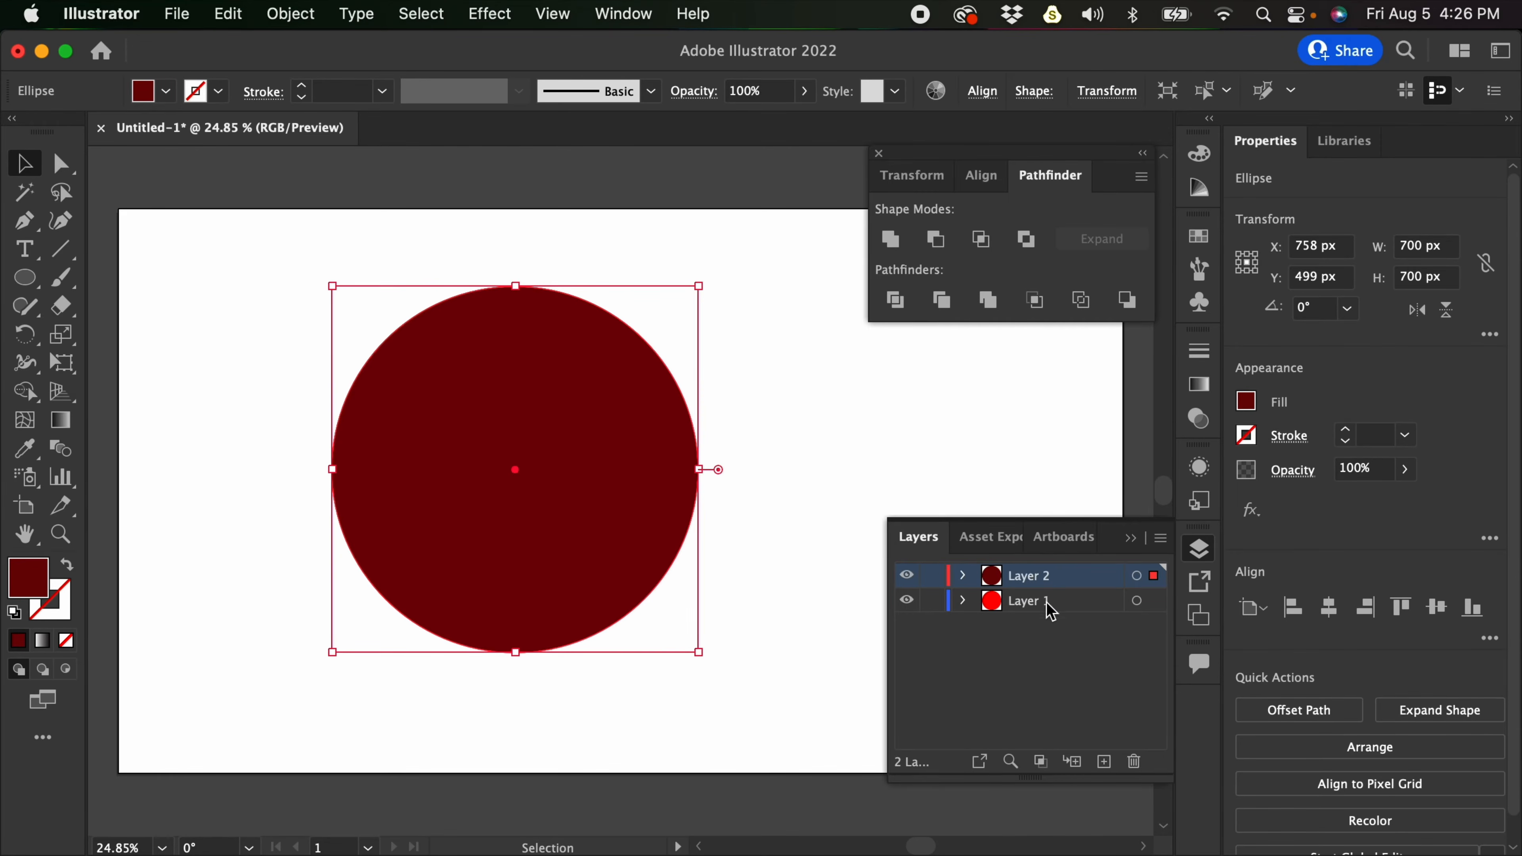
# Paste a copy of the dark red circle in place on a new third layer, and undo the test moves of the circles
pyautogui.press('a')
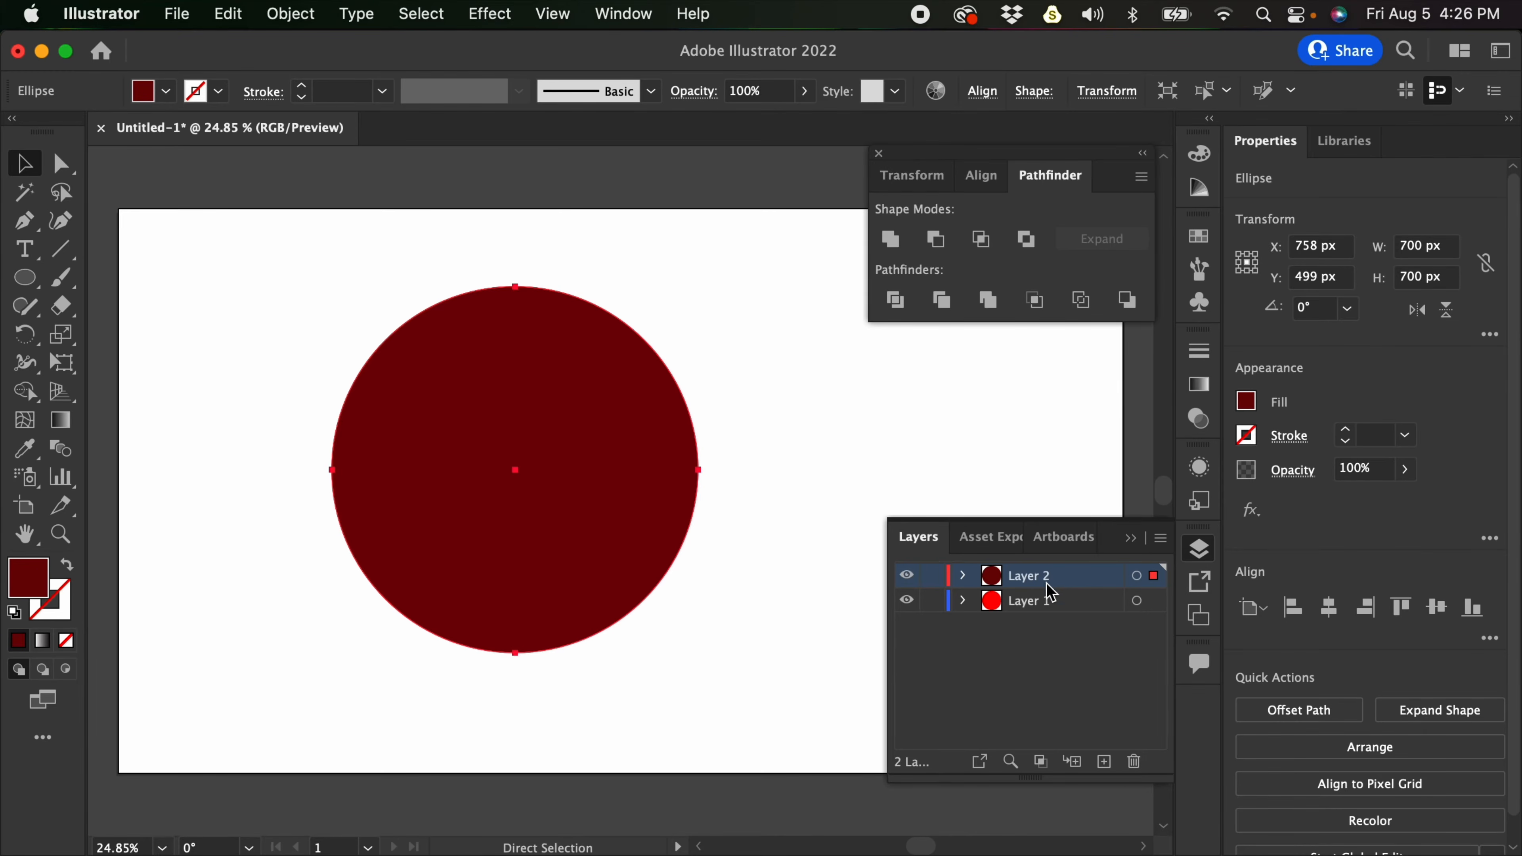
pyautogui.press('super+c')
pyautogui.click(1103, 762)
pyautogui.press('super+shift+v')
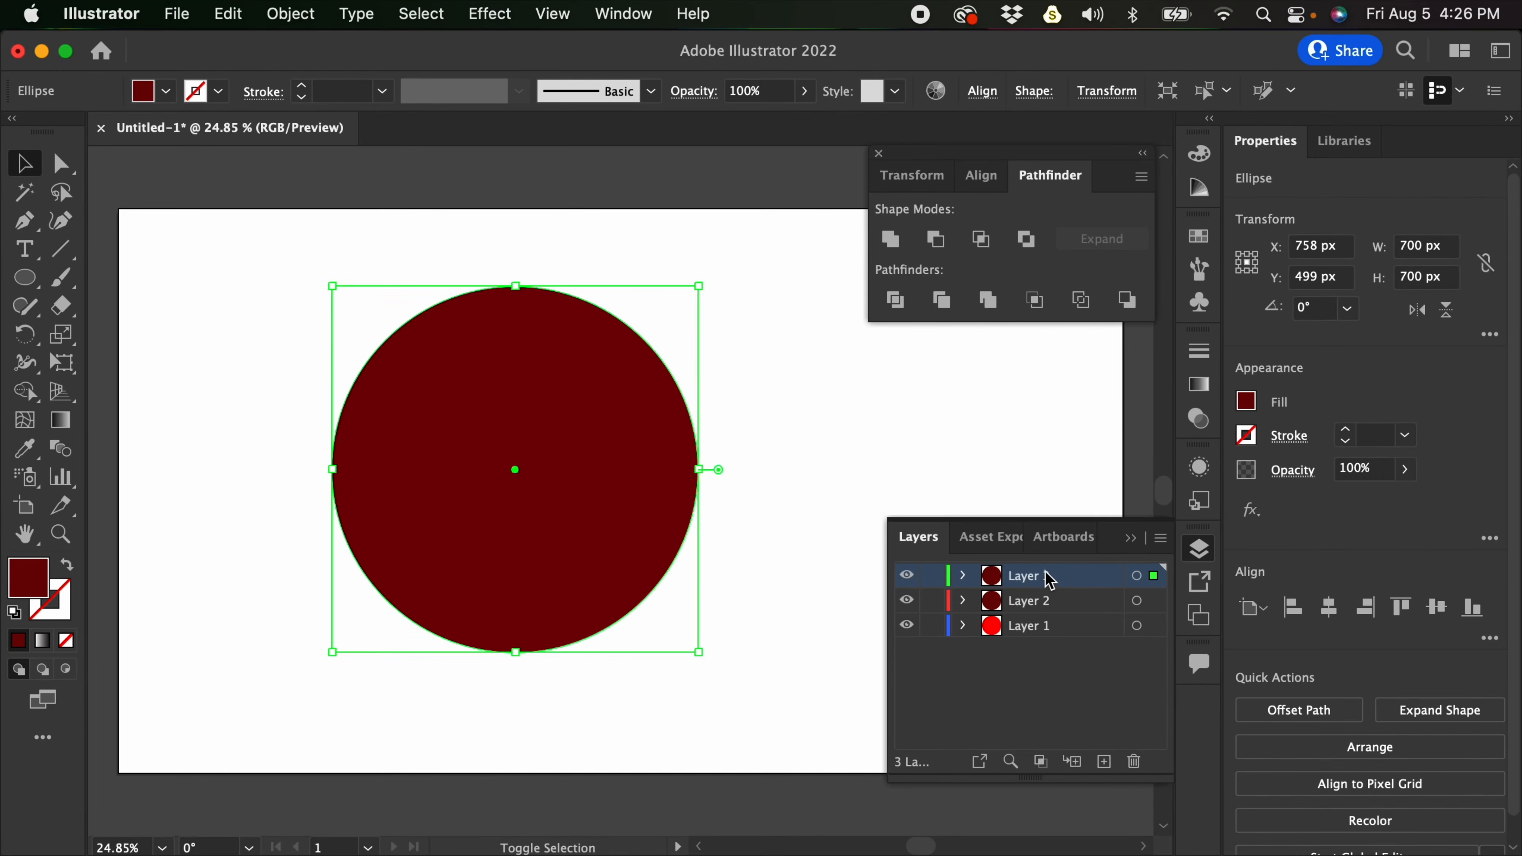
pyautogui.moveTo(640, 474); pyautogui.dragTo(964, 459)
pyautogui.moveTo(474, 449); pyautogui.dragTo(264, 315)
pyautogui.press('super+z')
pyautogui.press('super+z')
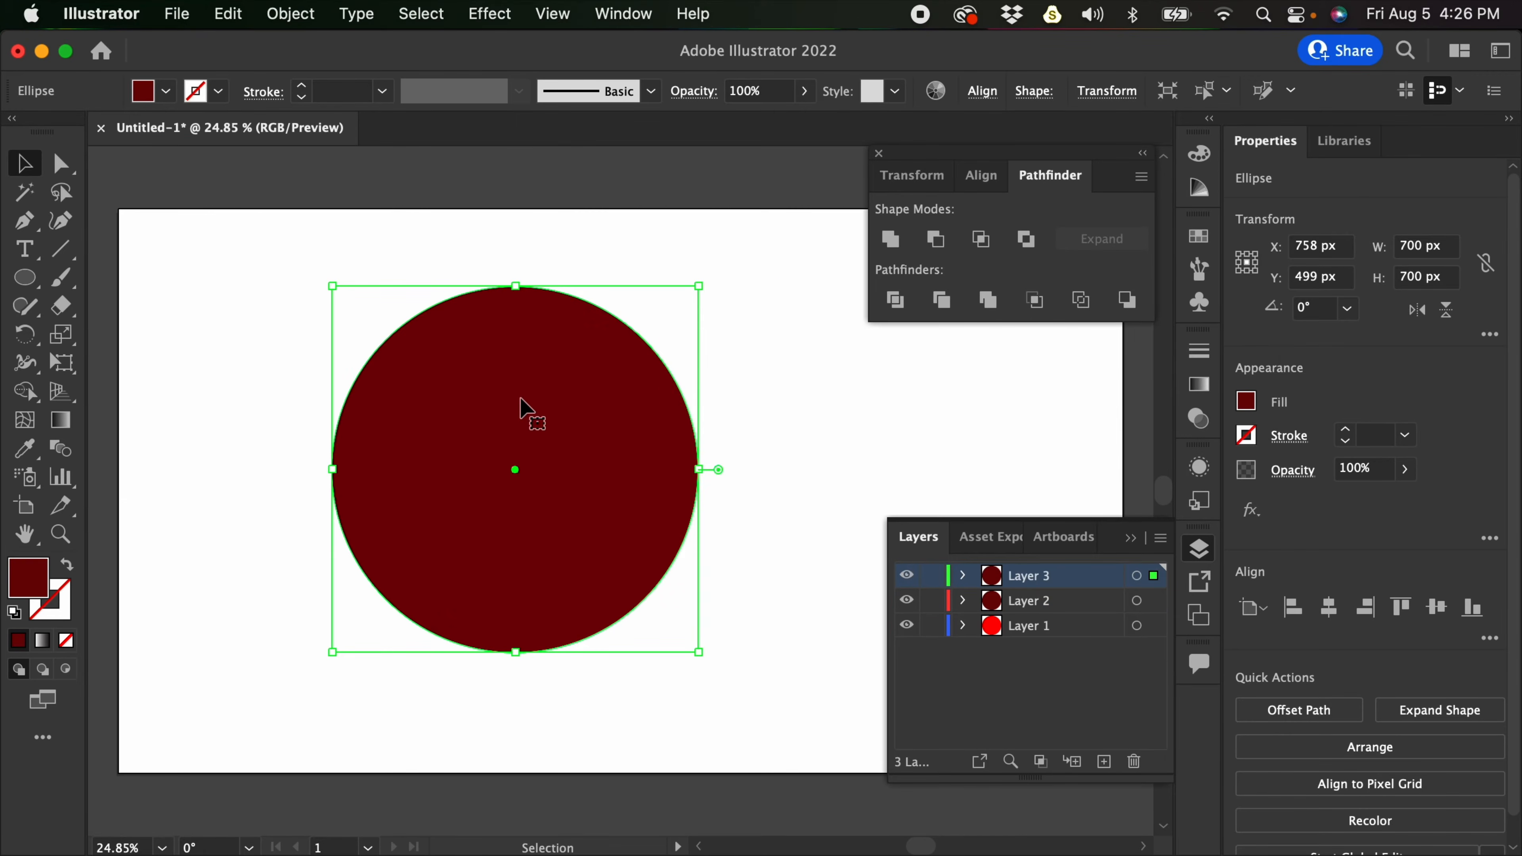
# Fill the Layer 3 circle with black, 000000
pyautogui.click(713, 393)
pyautogui.click(625, 422)
pyautogui.doubleClick(41, 586)
pyautogui.click(737, 456)
pyautogui.click(732, 488)
pyautogui.moveTo(732, 488); pyautogui.dragTo(749, 602)
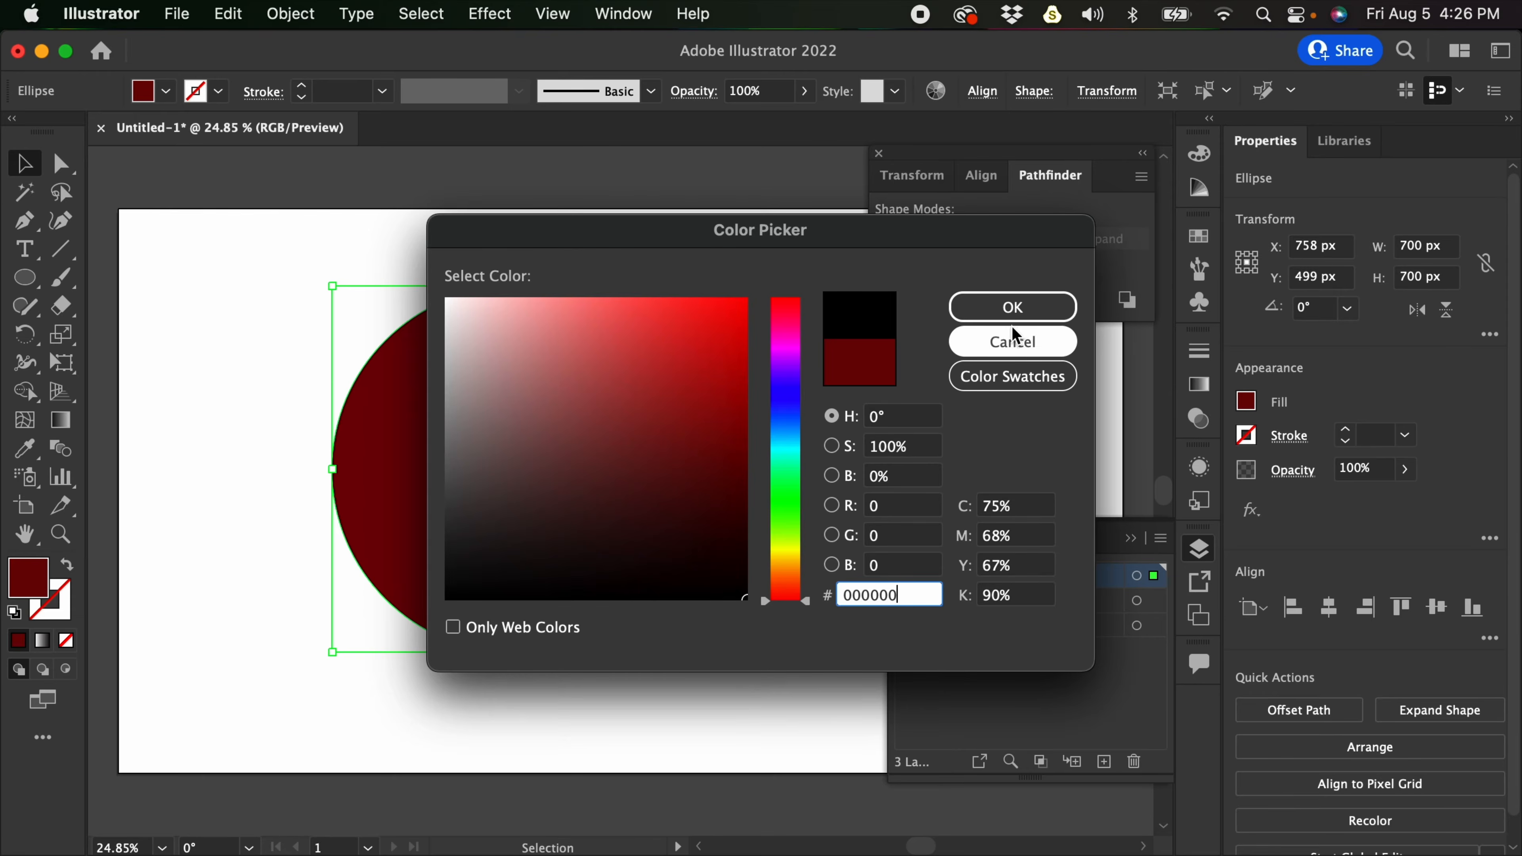
pyautogui.click(1012, 307)
# Move the black and dark red circles away from the red one, select the red circle, and undo both moves
pyautogui.moveTo(584, 507); pyautogui.dragTo(342, 679)
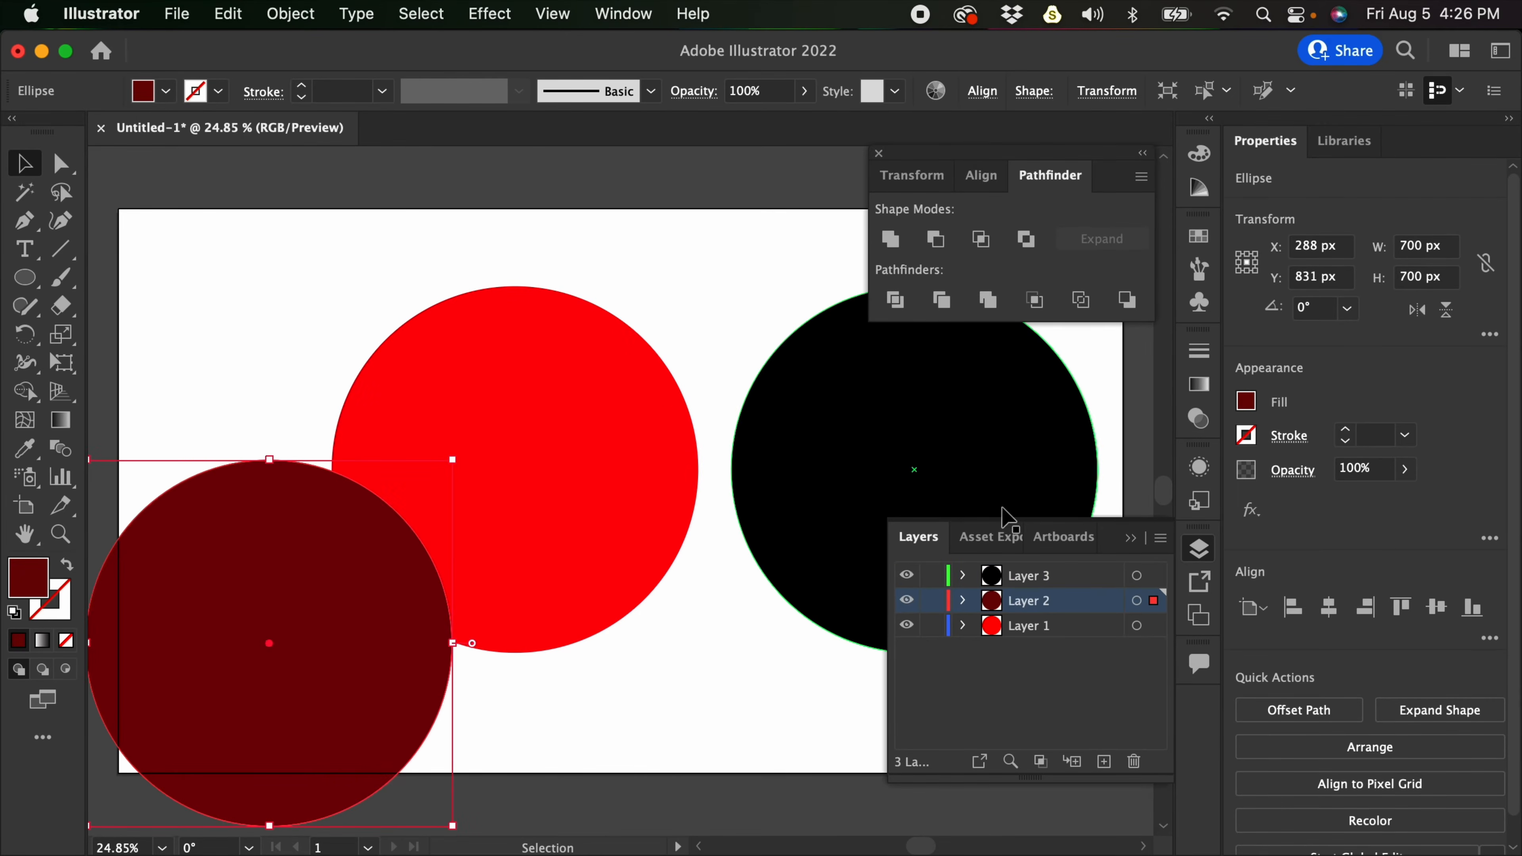
pyautogui.press('a')
pyautogui.click(578, 442)
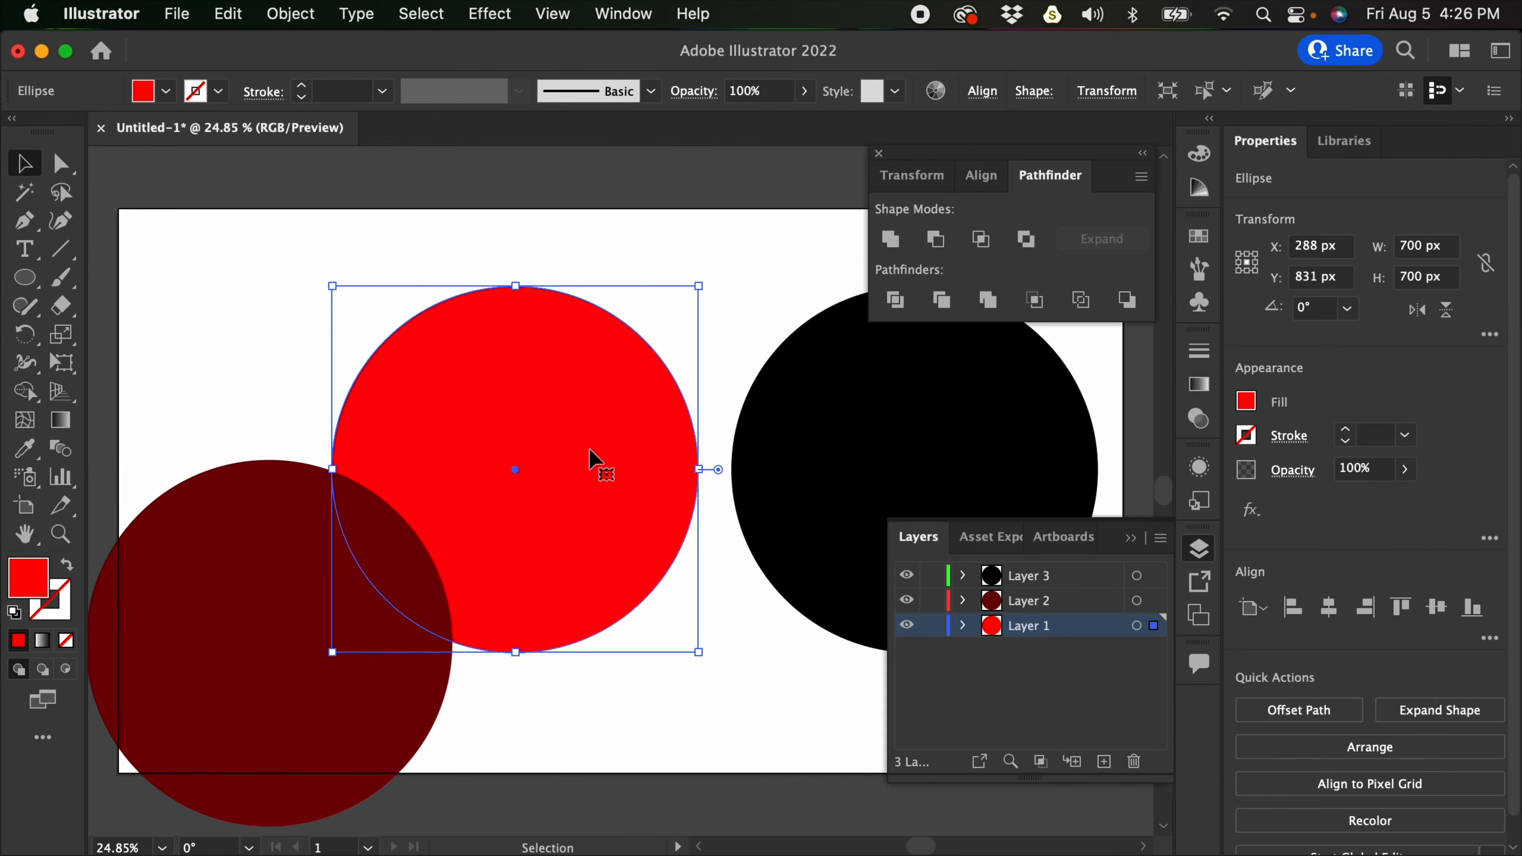
pyautogui.press('v')
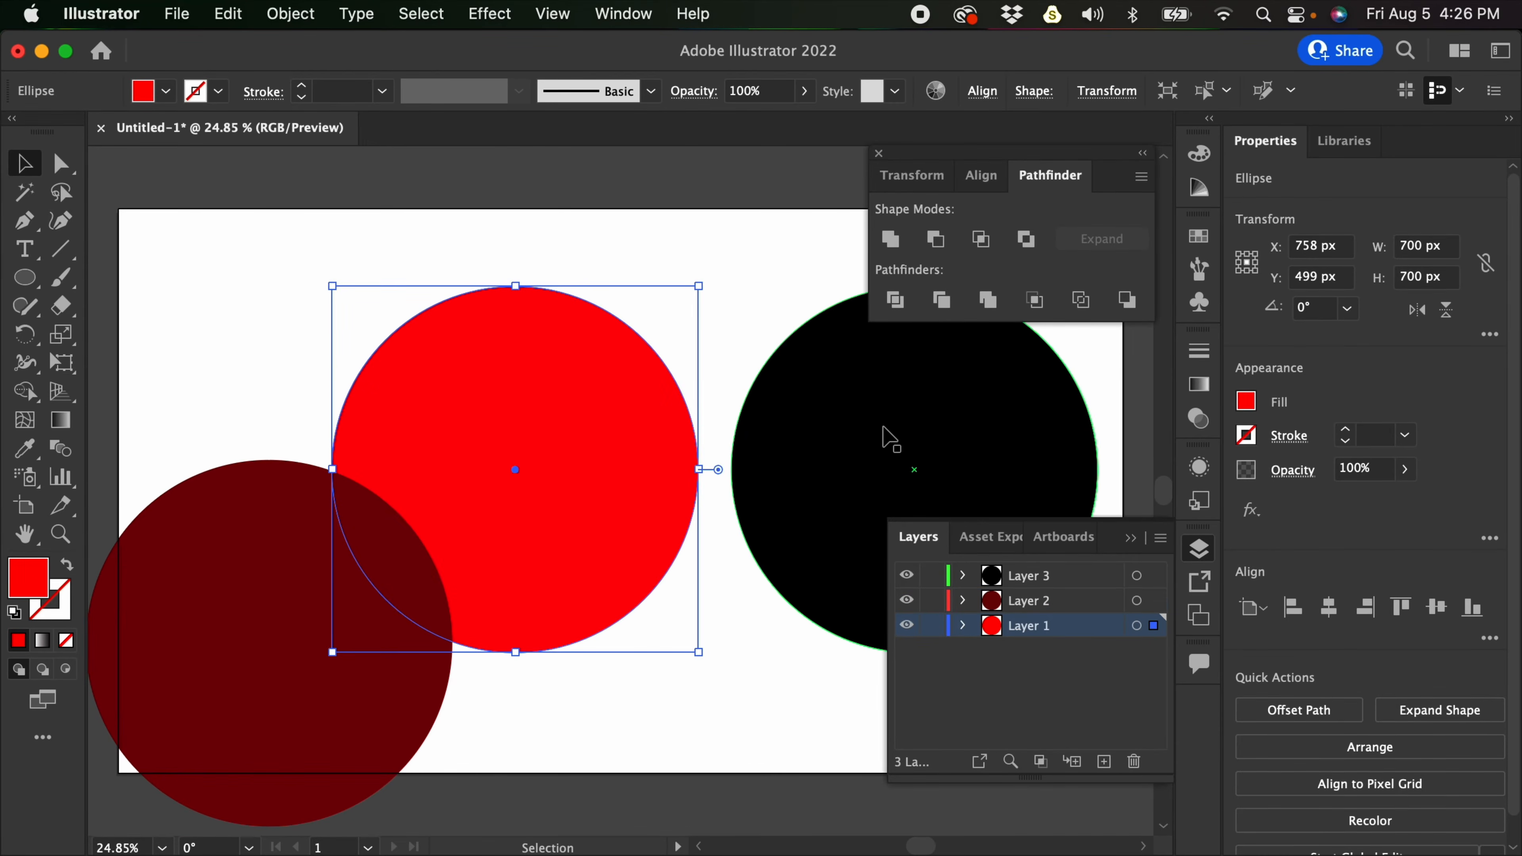
pyautogui.press('super+z')
pyautogui.press('super+z')
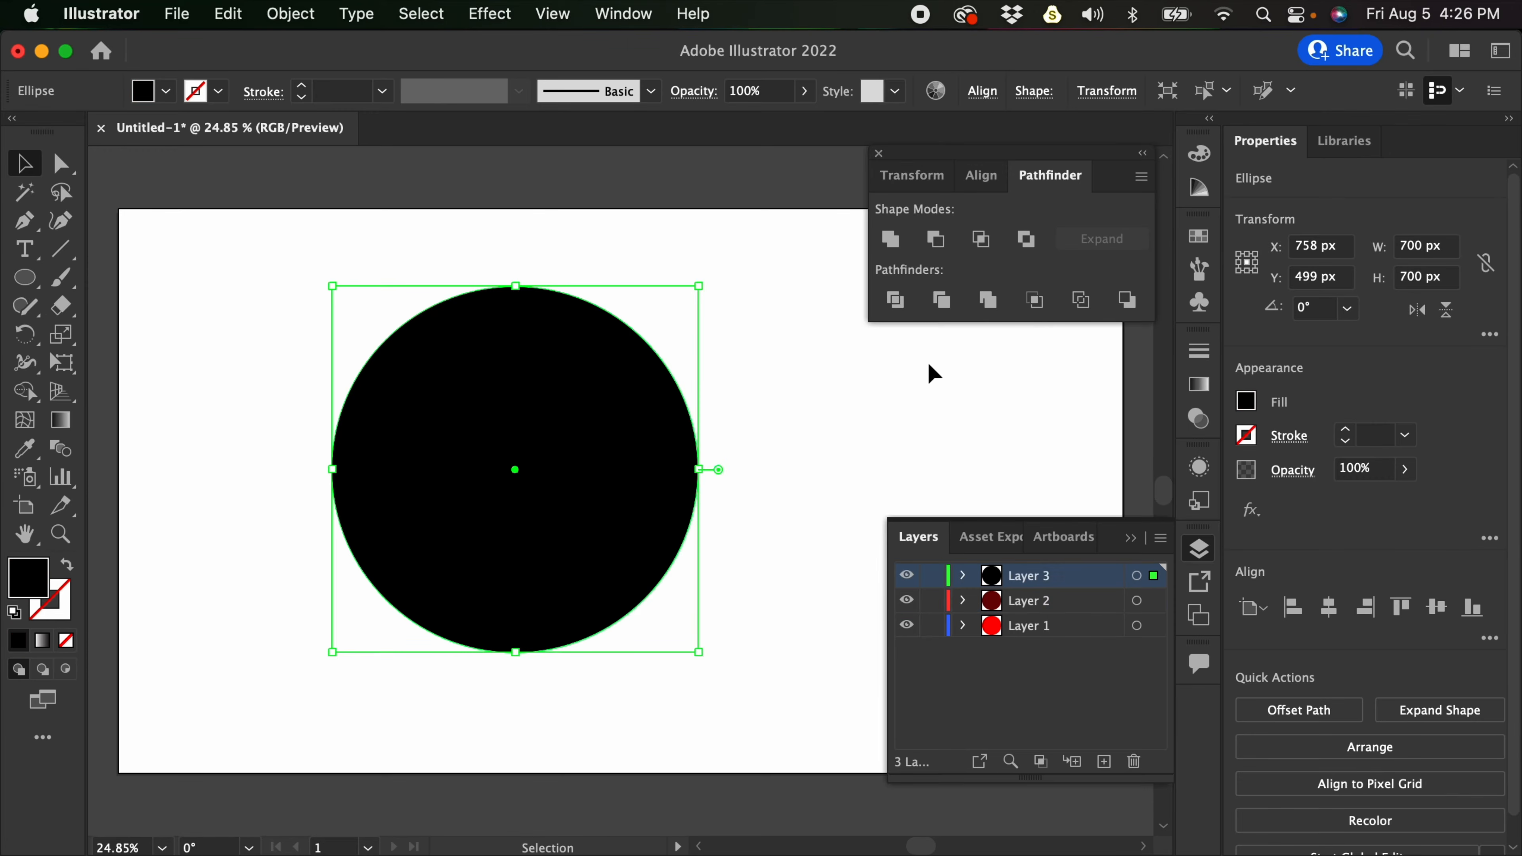
# Hide Layer 1, move the black and dark red circles apart, and undo both moves
pyautogui.click(1024, 627)
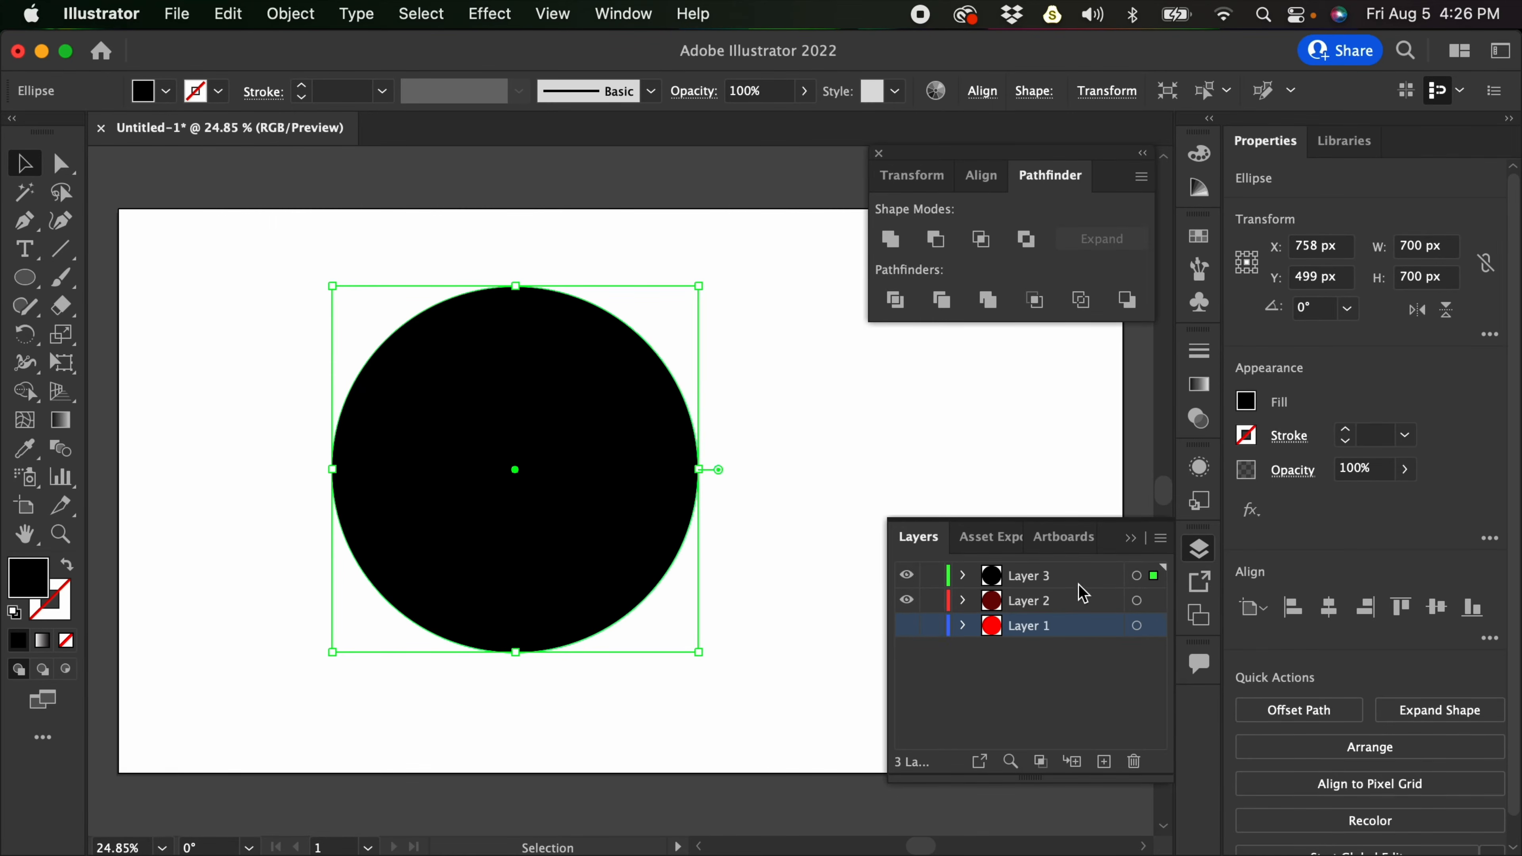
pyautogui.moveTo(586, 476); pyautogui.dragTo(922, 463)
pyautogui.moveTo(543, 527); pyautogui.dragTo(275, 656)
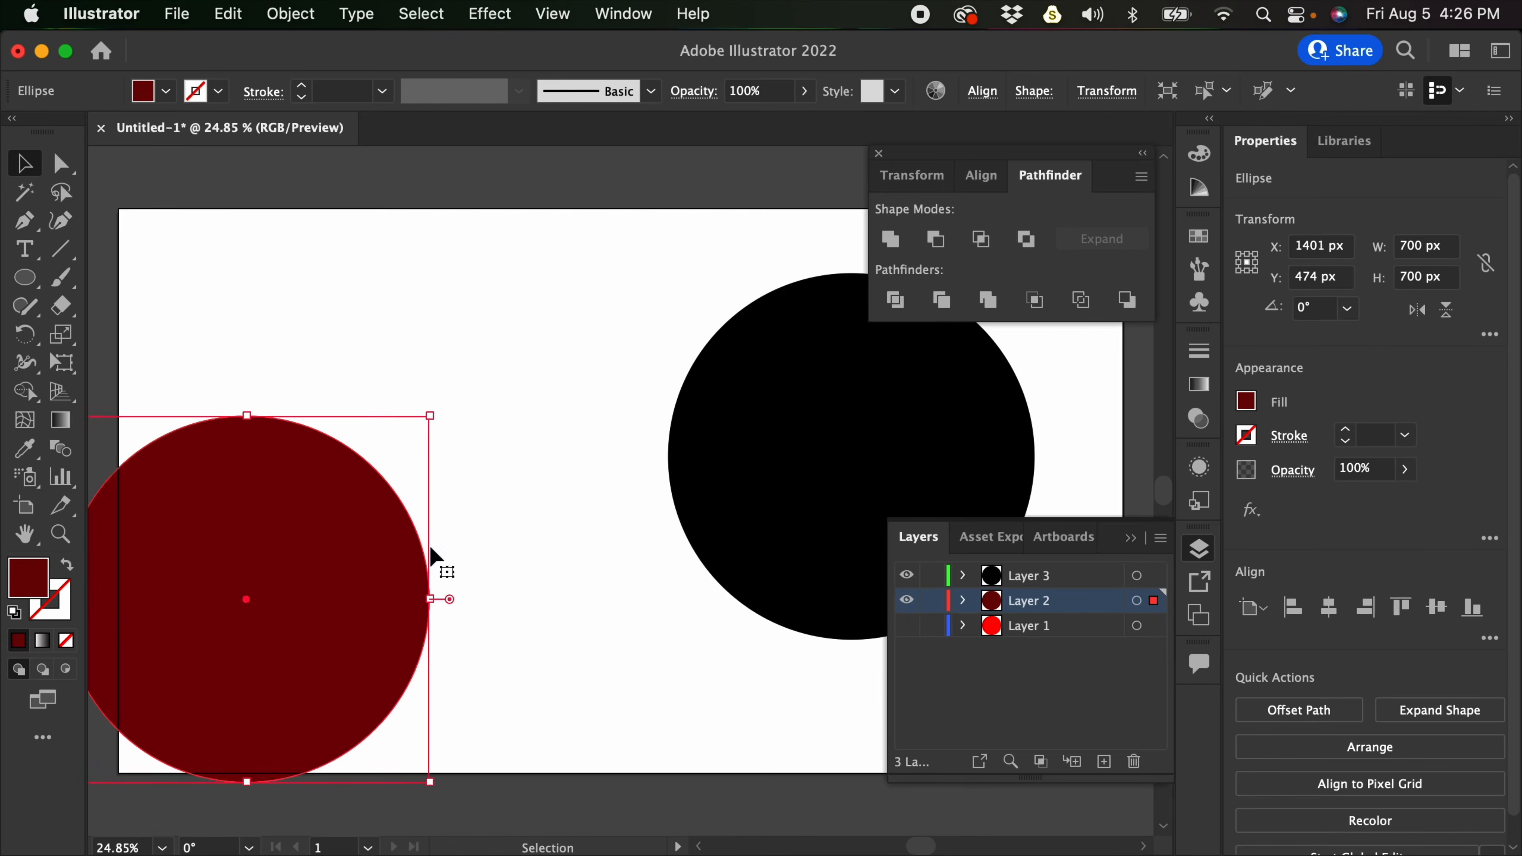
pyautogui.press('super+z')
pyautogui.press('super+z')
pyautogui.click(736, 553)
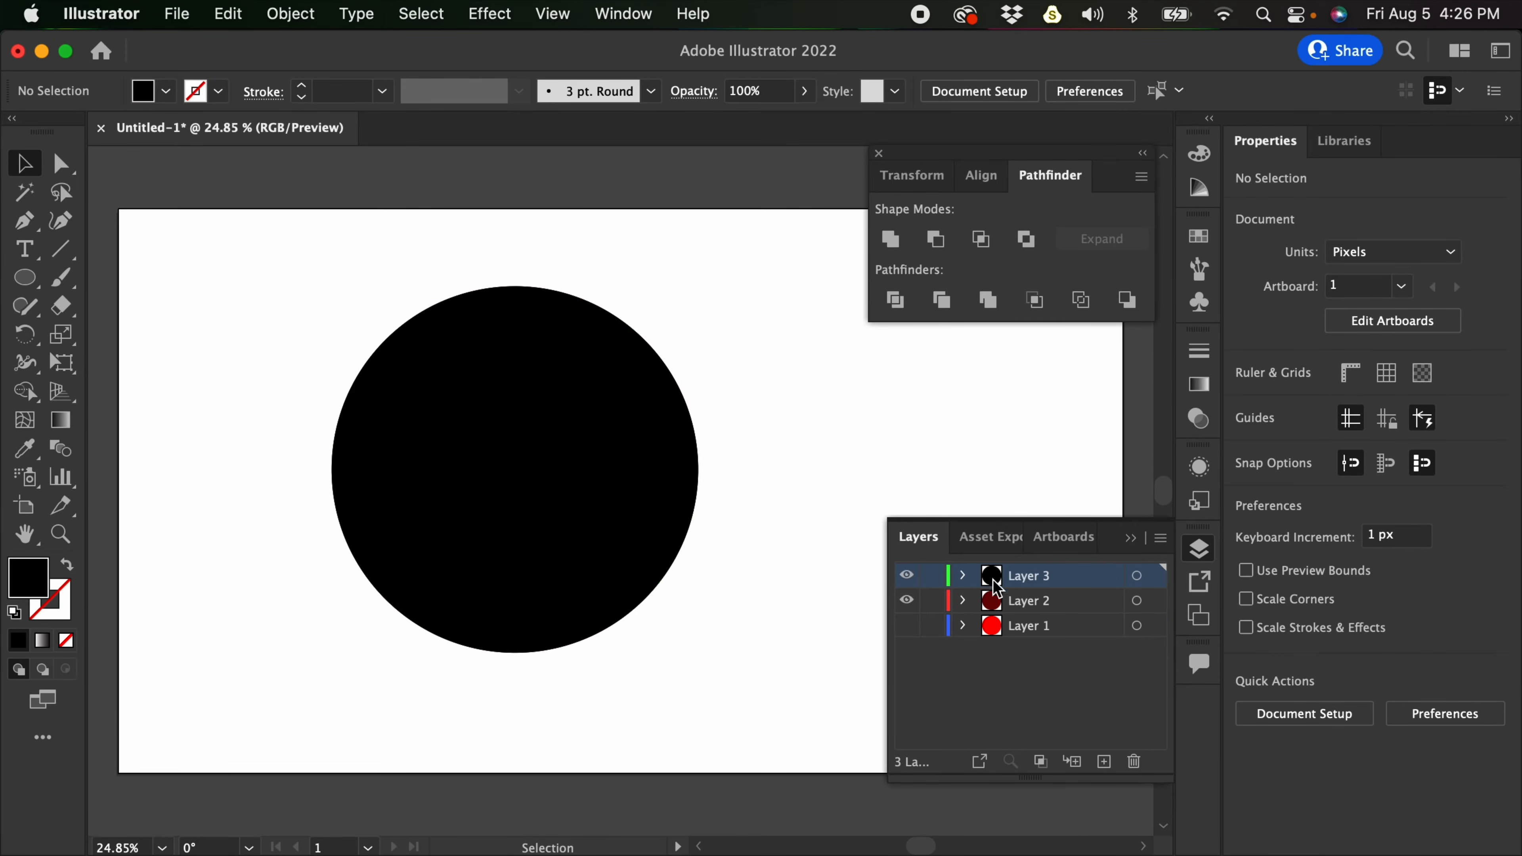
# Shift the black circle up and right, and subtract it from the dark red circle with Minus Front
pyautogui.moveTo(590, 458); pyautogui.dragTo(686, 420)
pyautogui.click(832, 588)
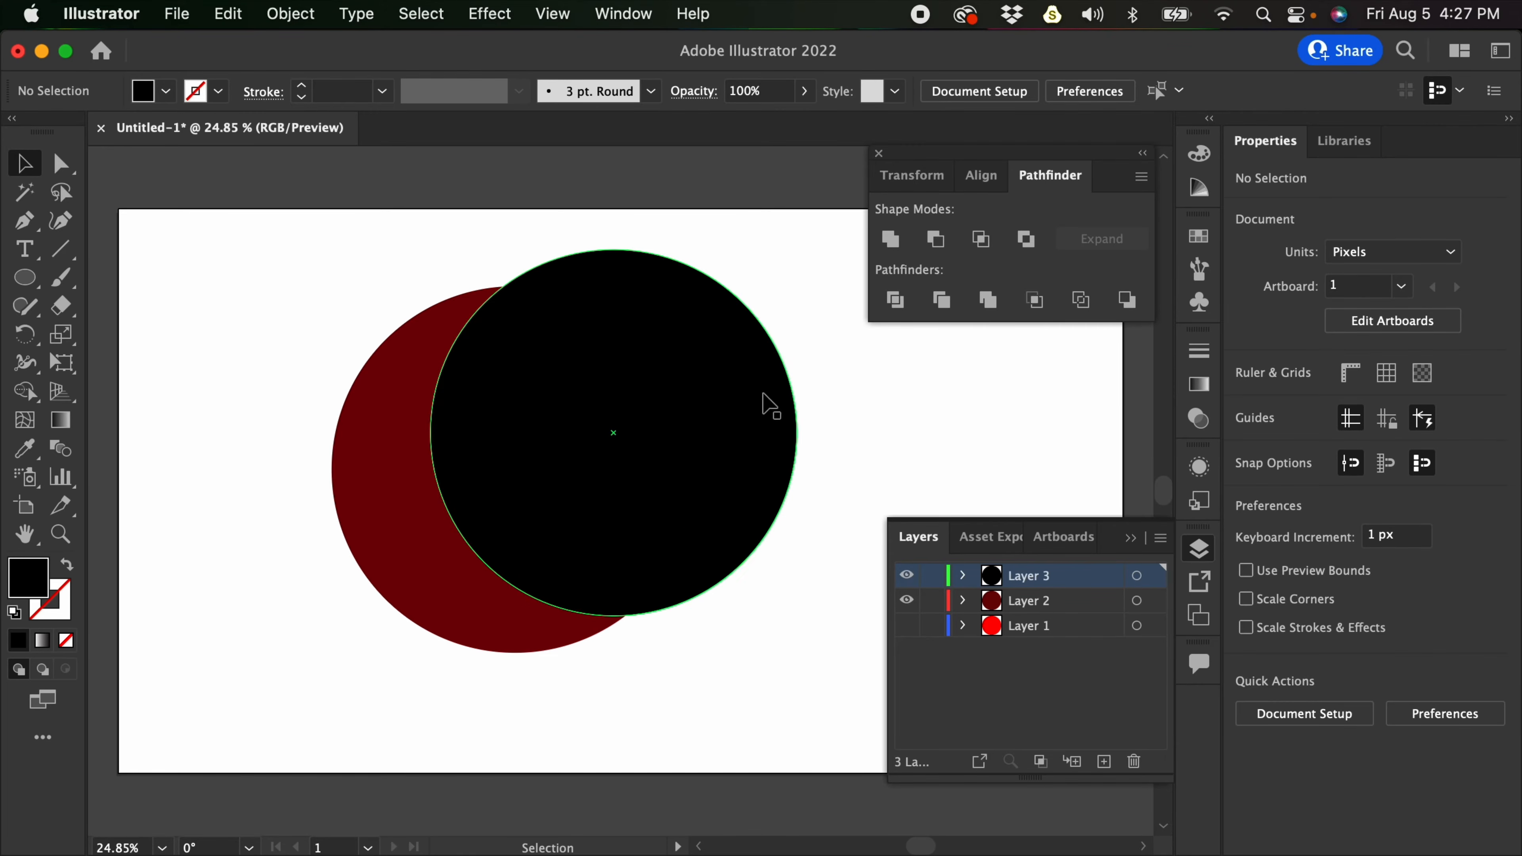
pyautogui.moveTo(257, 226); pyautogui.dragTo(810, 698)
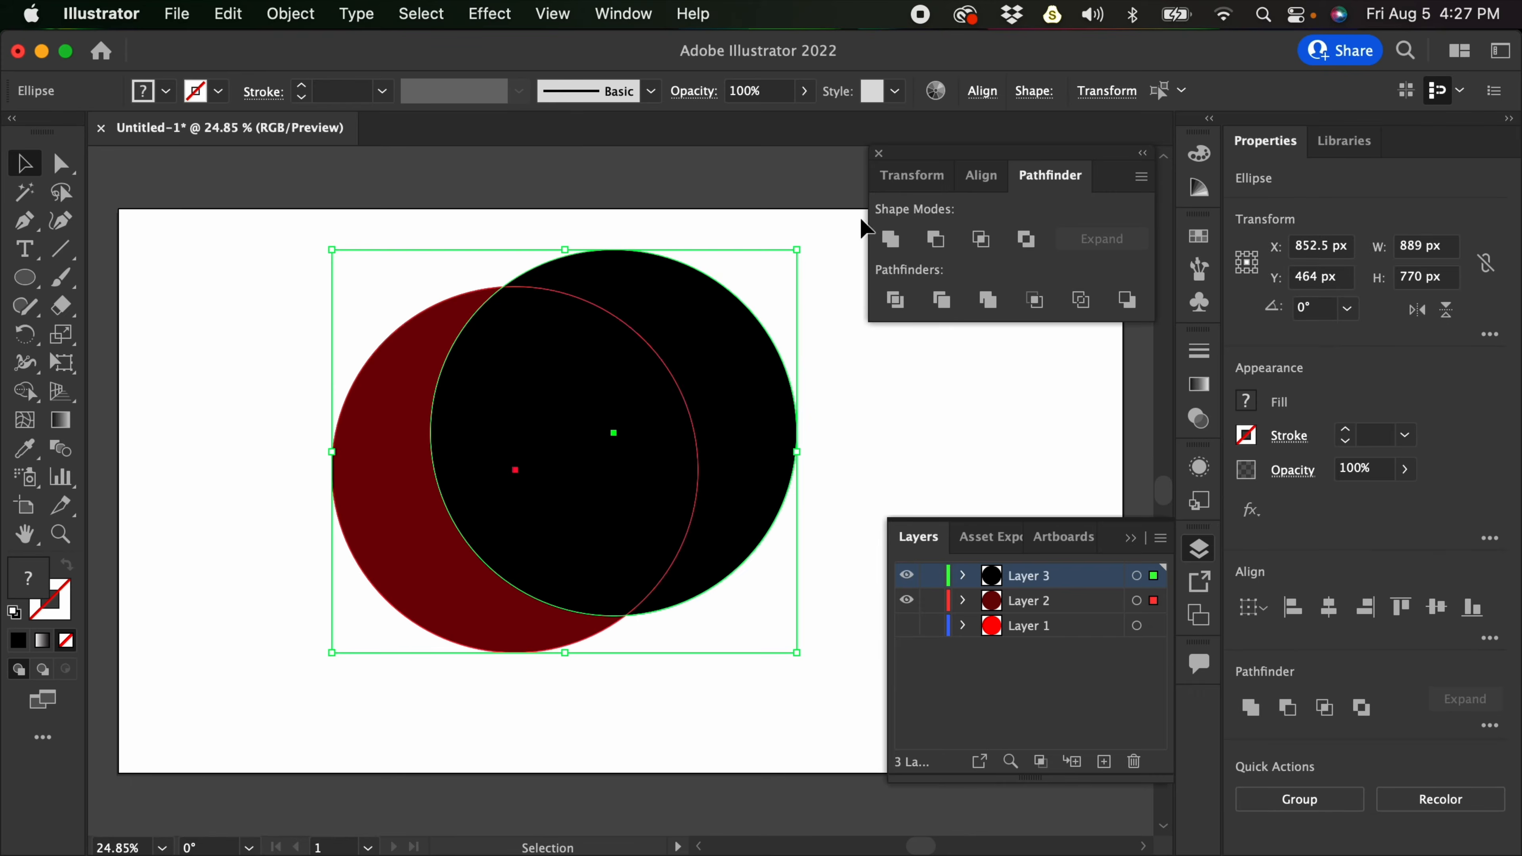
pyautogui.click(937, 240)
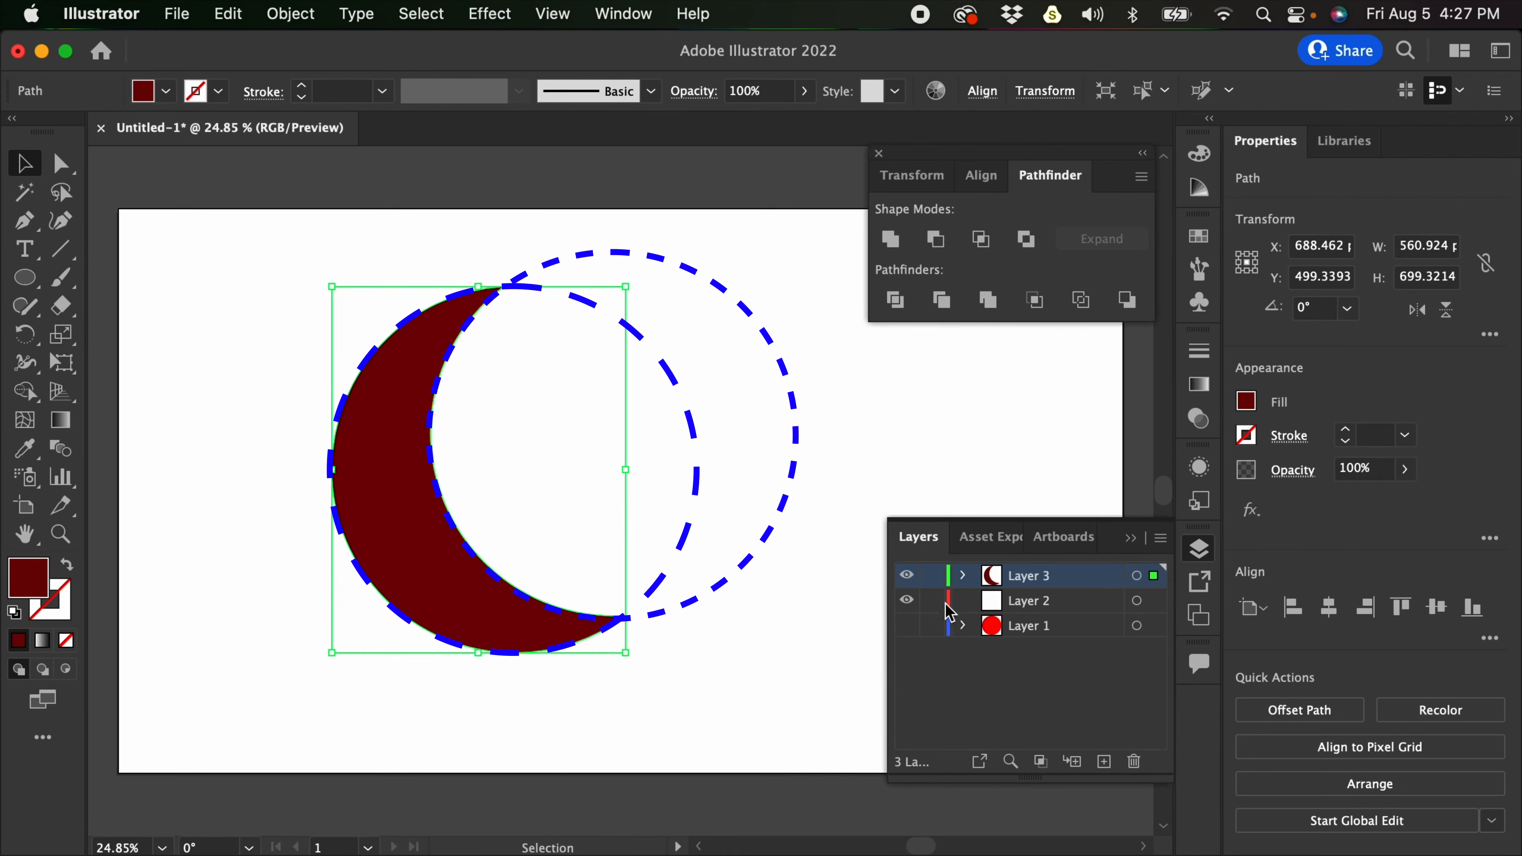
# Show Layer 1 behind the crescent, and undo back to the fully overlapping black and dark red circles
pyautogui.click(907, 626)
pyautogui.click(710, 456)
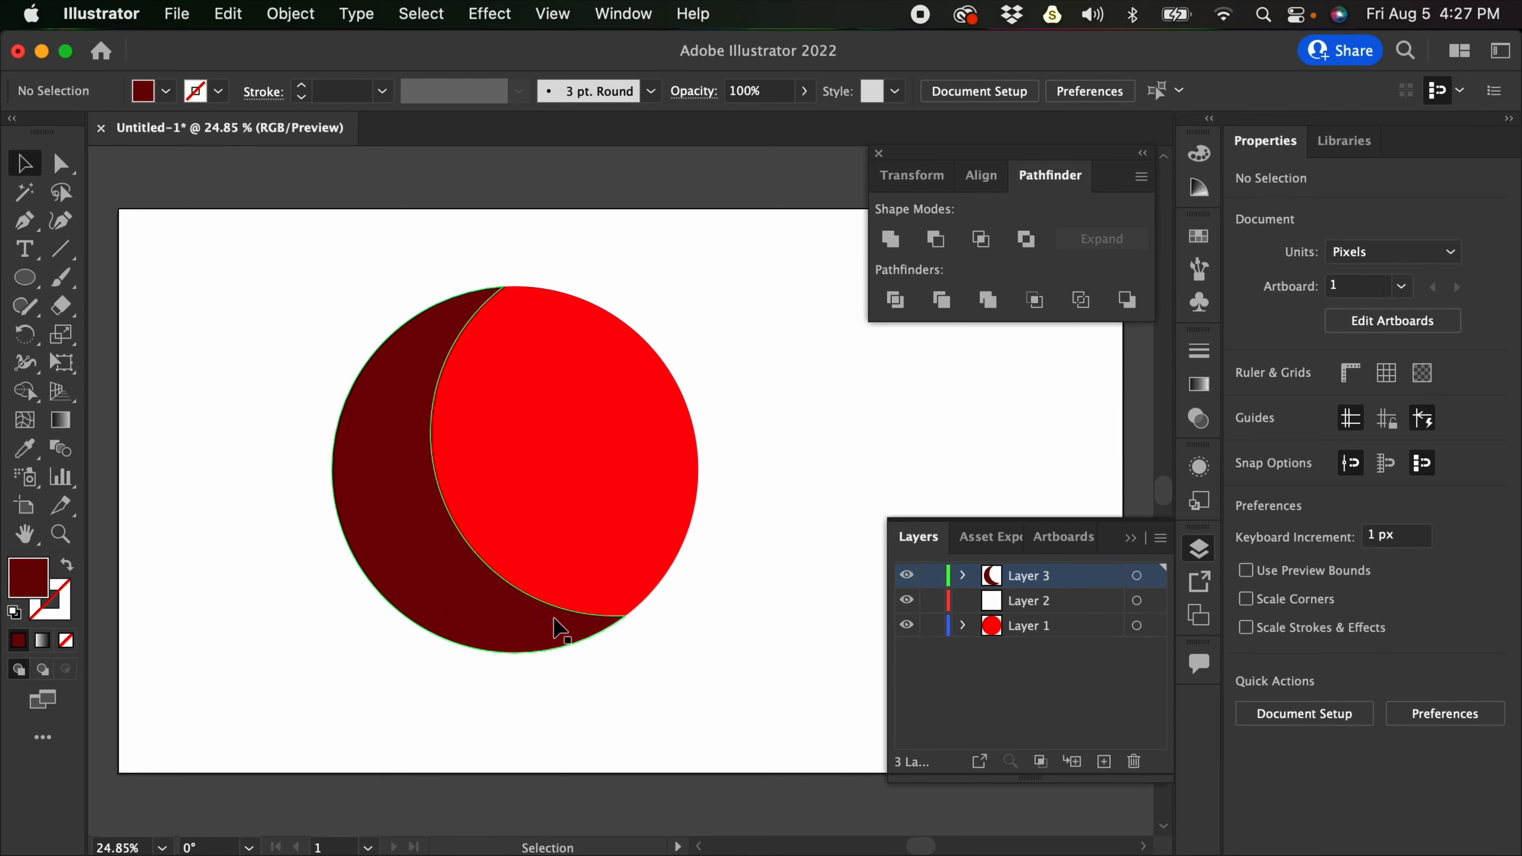
pyautogui.press('super+z')
pyautogui.press('super+z')
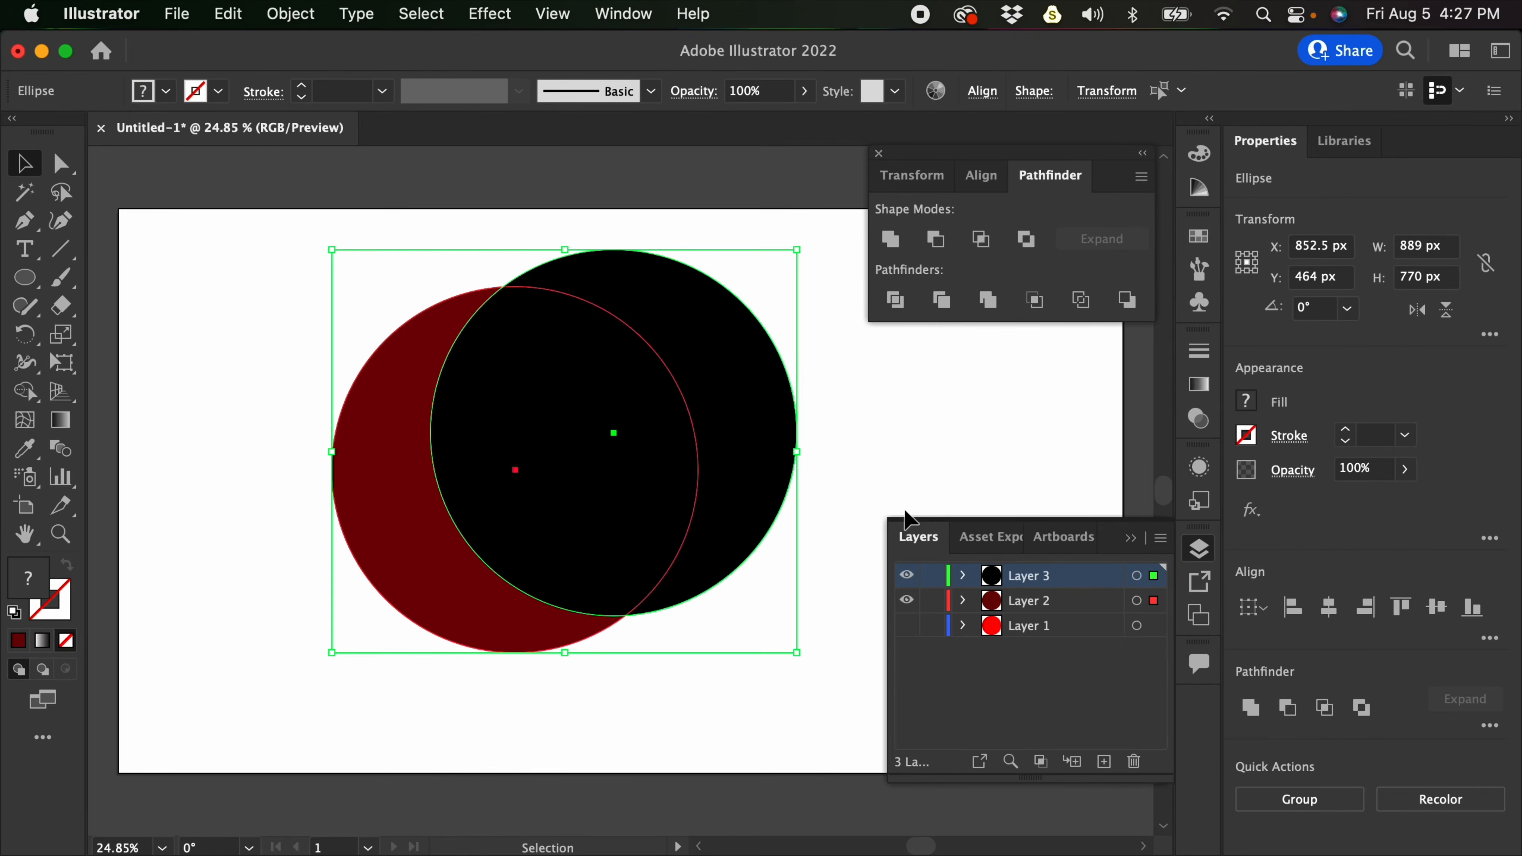
pyautogui.press('super+z')
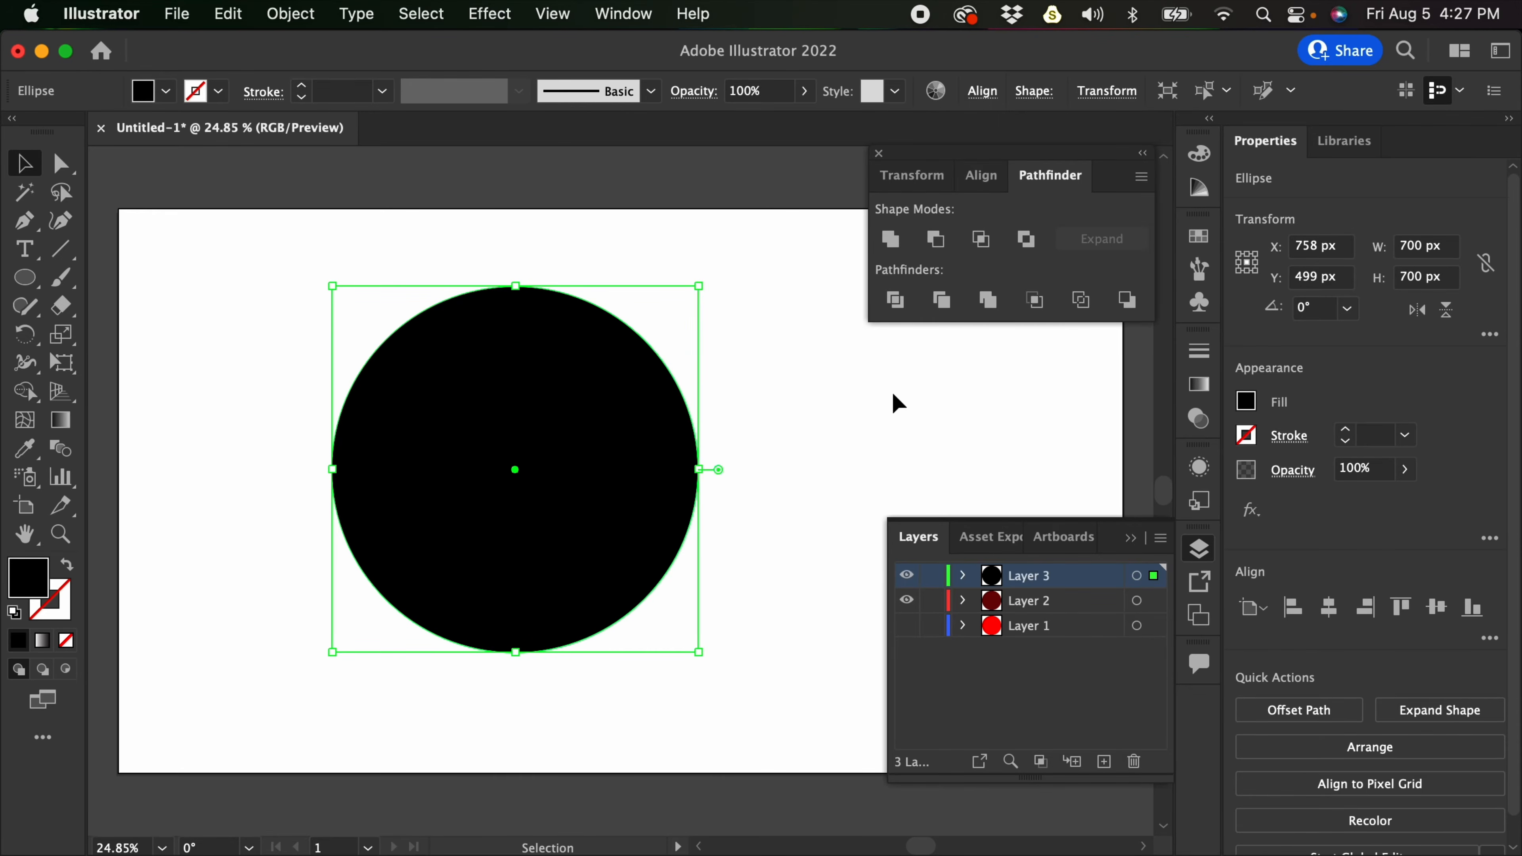
# Offset the black circle up and right again, try Minus Front on both circles, and undo the subtraction
pyautogui.moveTo(638, 483); pyautogui.dragTo(753, 432)
pyautogui.click(760, 627)
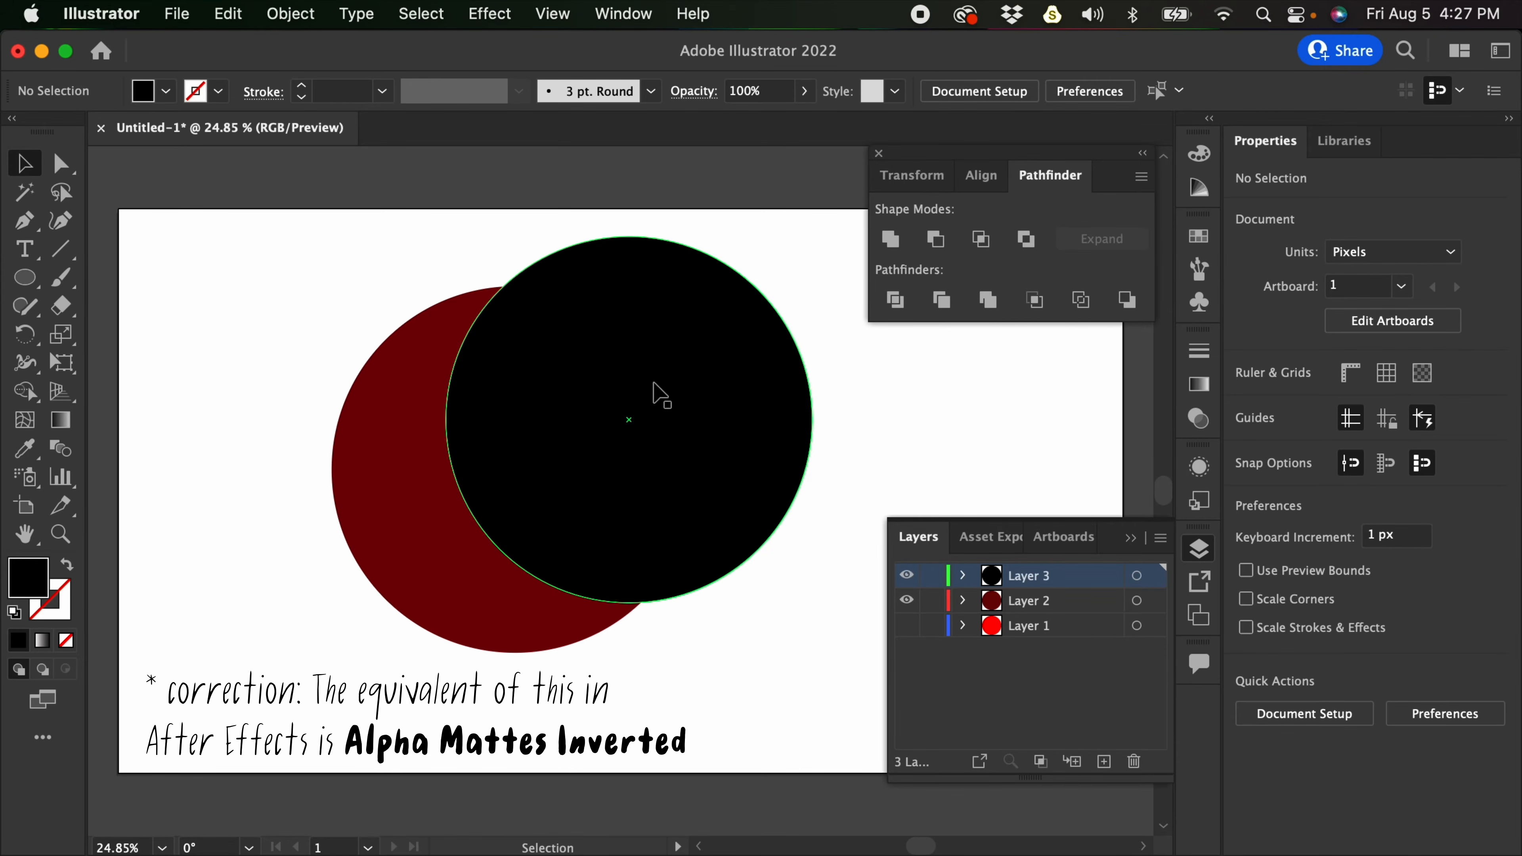
pyautogui.moveTo(238, 217); pyautogui.dragTo(830, 710)
pyautogui.click(936, 240)
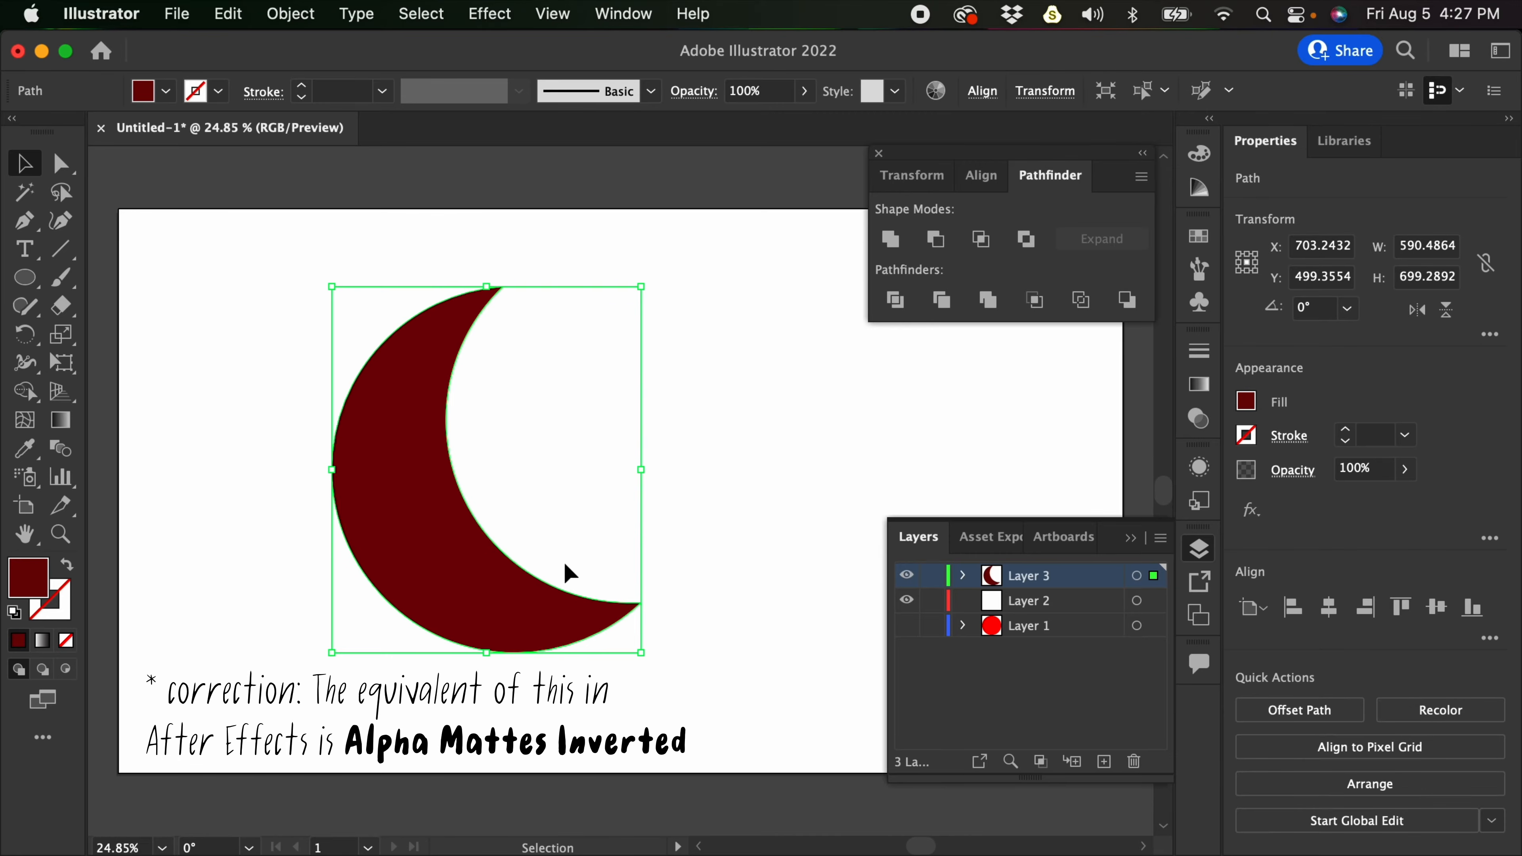
pyautogui.press('super+z')
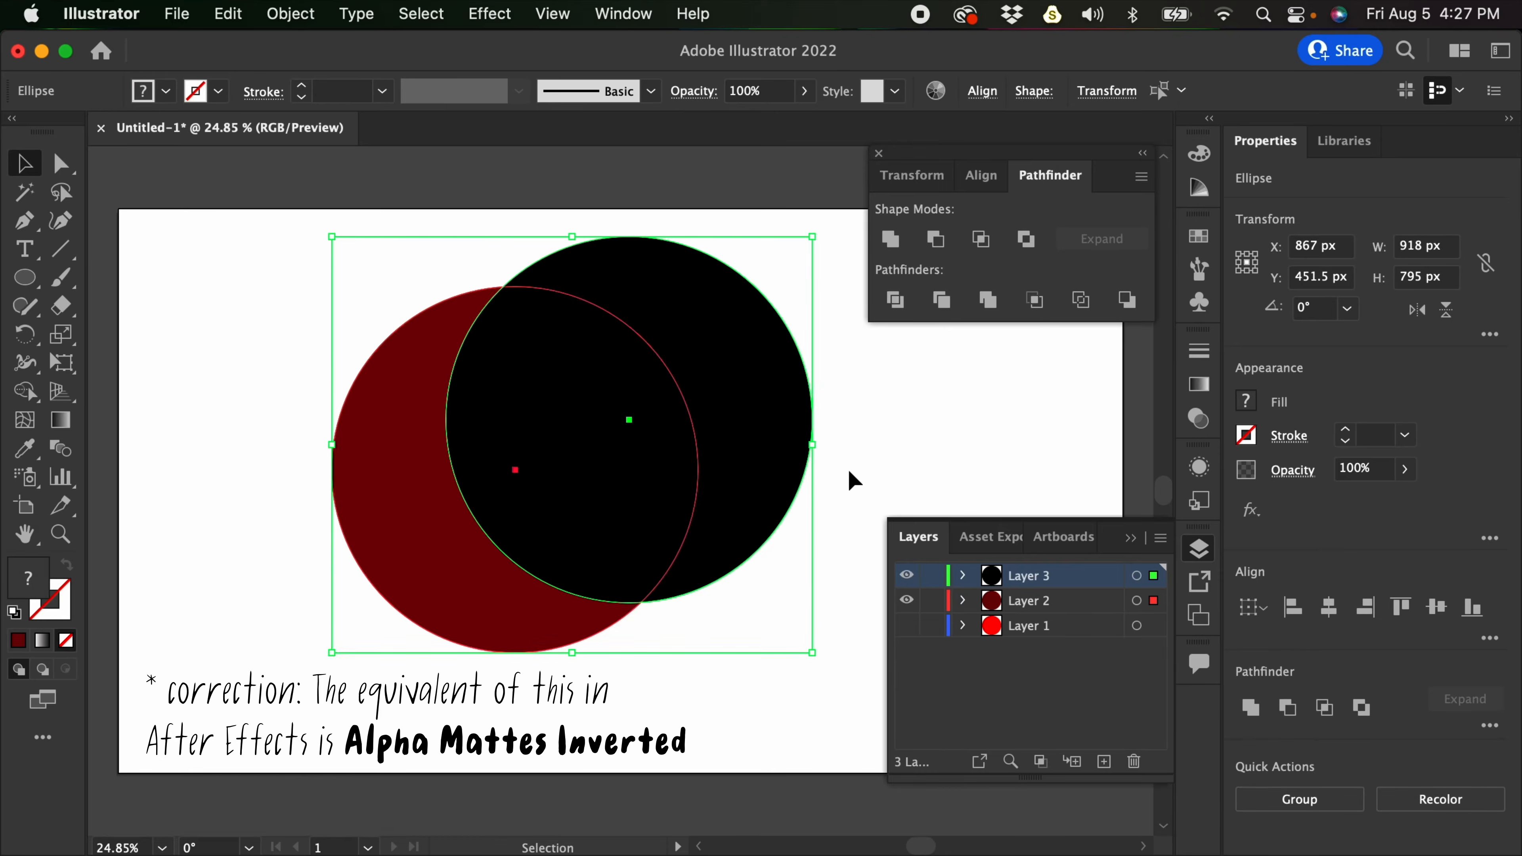
# Select the black and dark red circles and reduce them to their overlap with Intersect
pyautogui.click(848, 473)
pyautogui.moveTo(210, 242); pyautogui.dragTo(818, 600)
pyautogui.click(819, 600)
pyautogui.moveTo(240, 249); pyautogui.dragTo(593, 468)
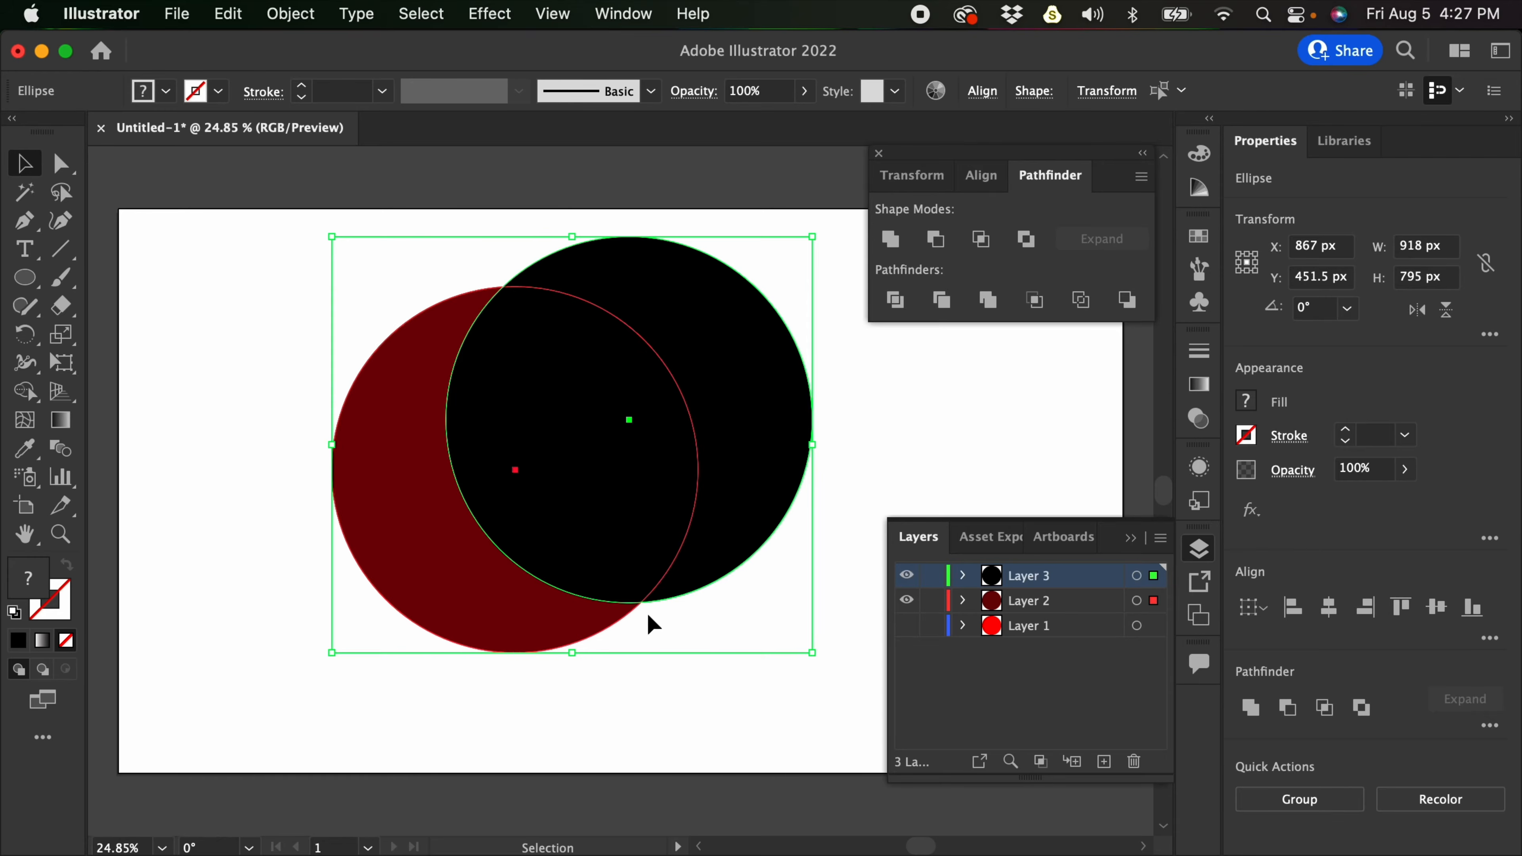
pyautogui.click(980, 241)
pyautogui.click(925, 468)
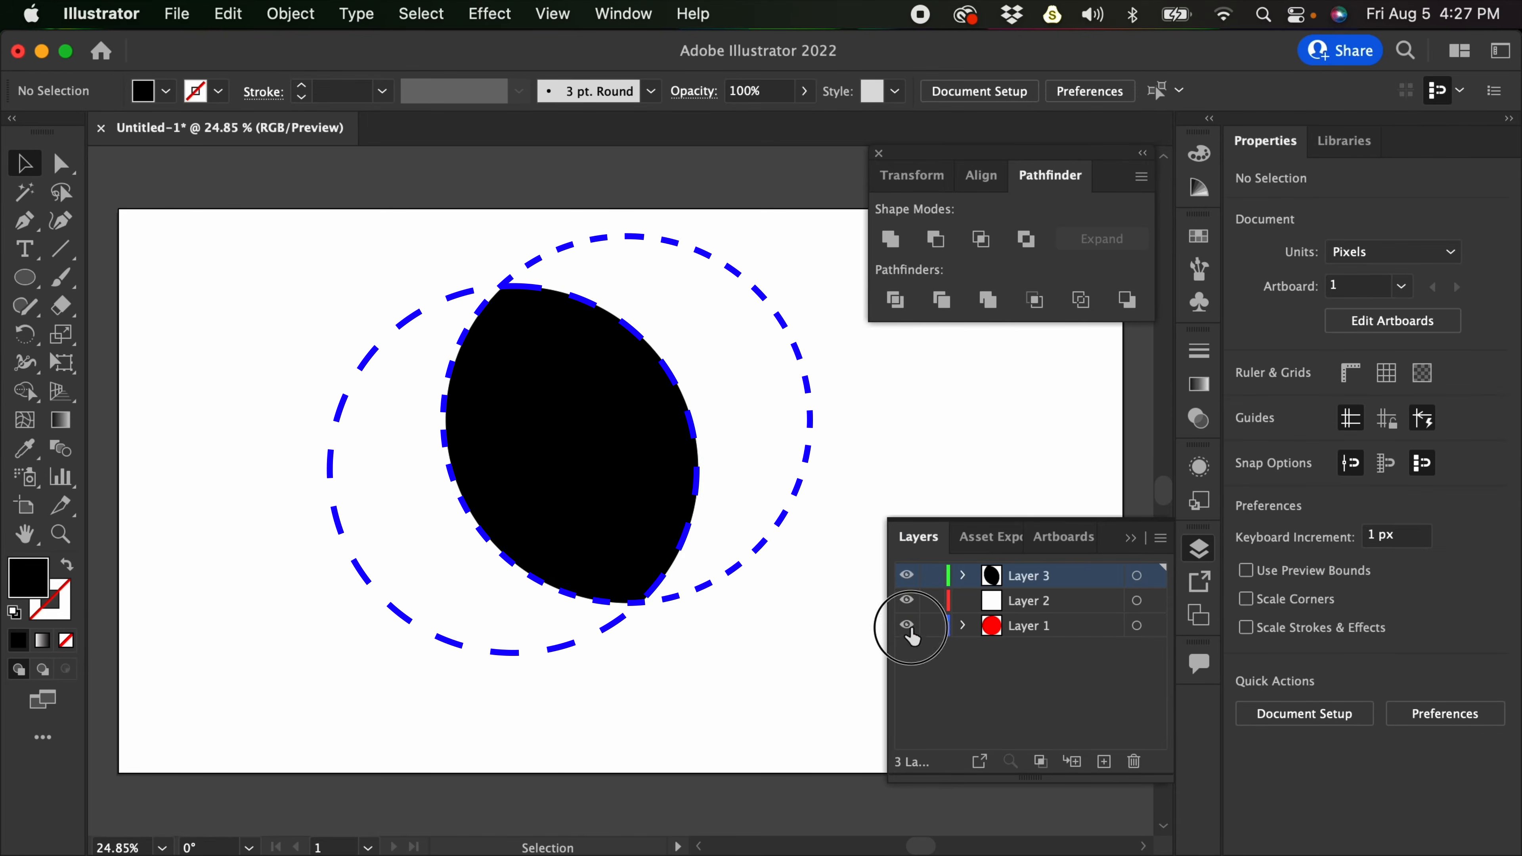
# Show and hide the red circle's layer to compare it with the overlap shape, and undo the last change
pyautogui.click(906, 625)
pyautogui.click(906, 625)
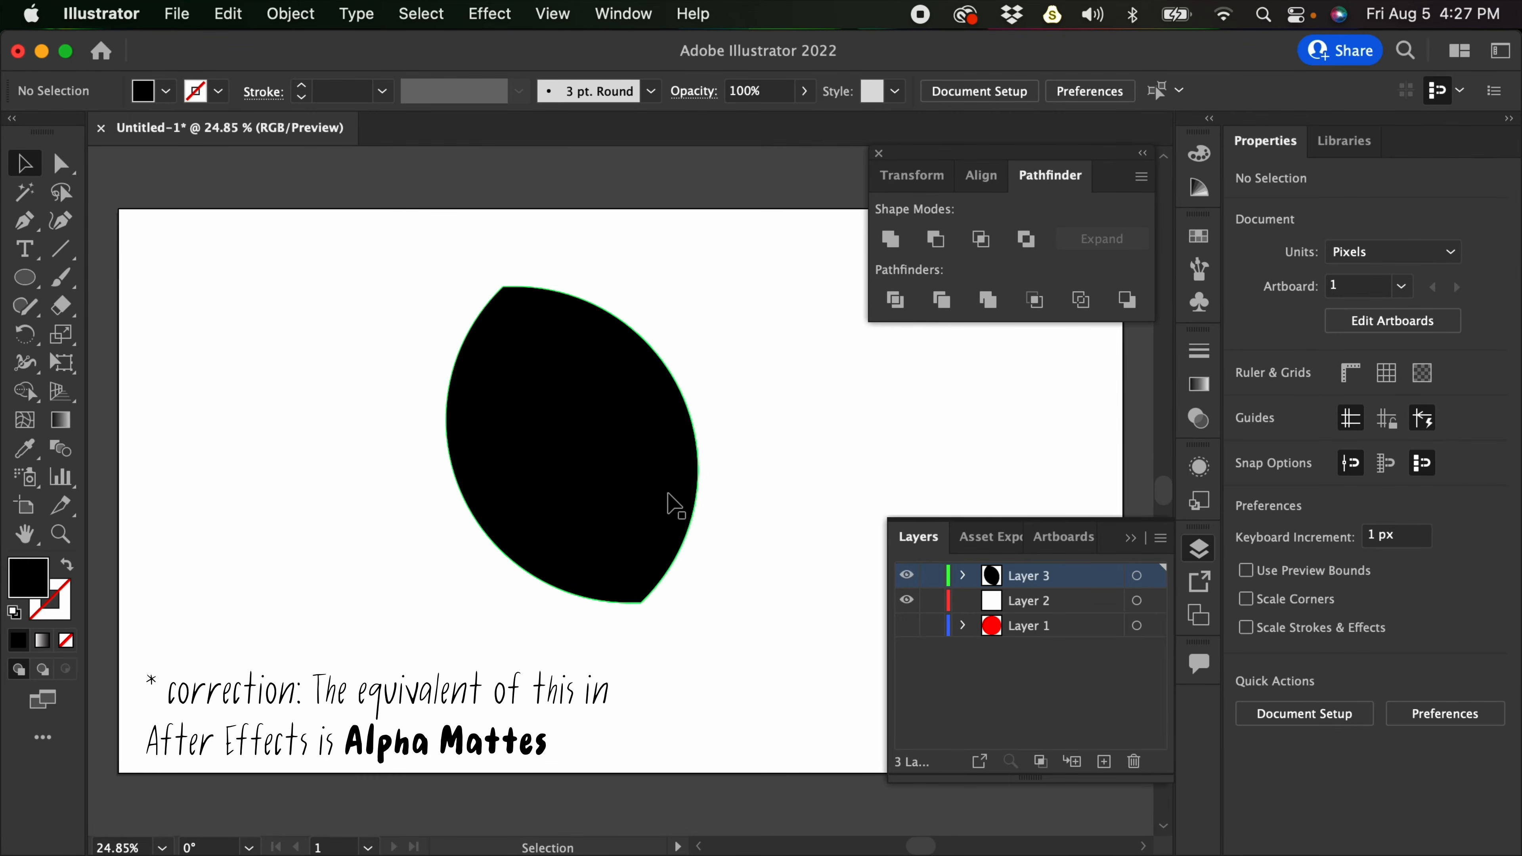
pyautogui.press('super+z')
pyautogui.click(840, 422)
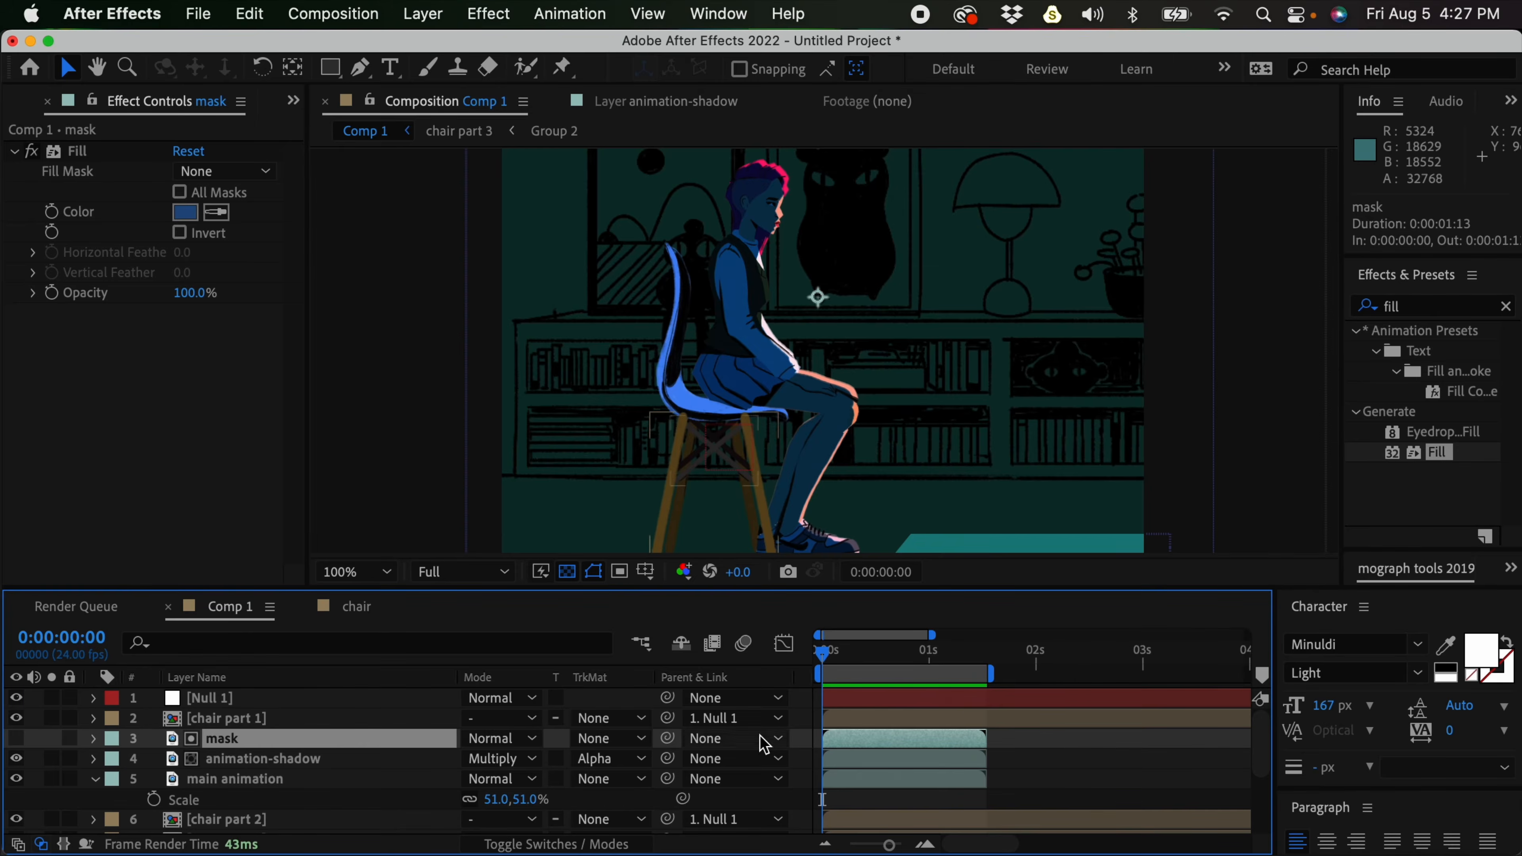
# Return to After Effects and set the track matte of animation-shadow to Alpha Inverted Matte "mask"
pyautogui.click(938, 764)
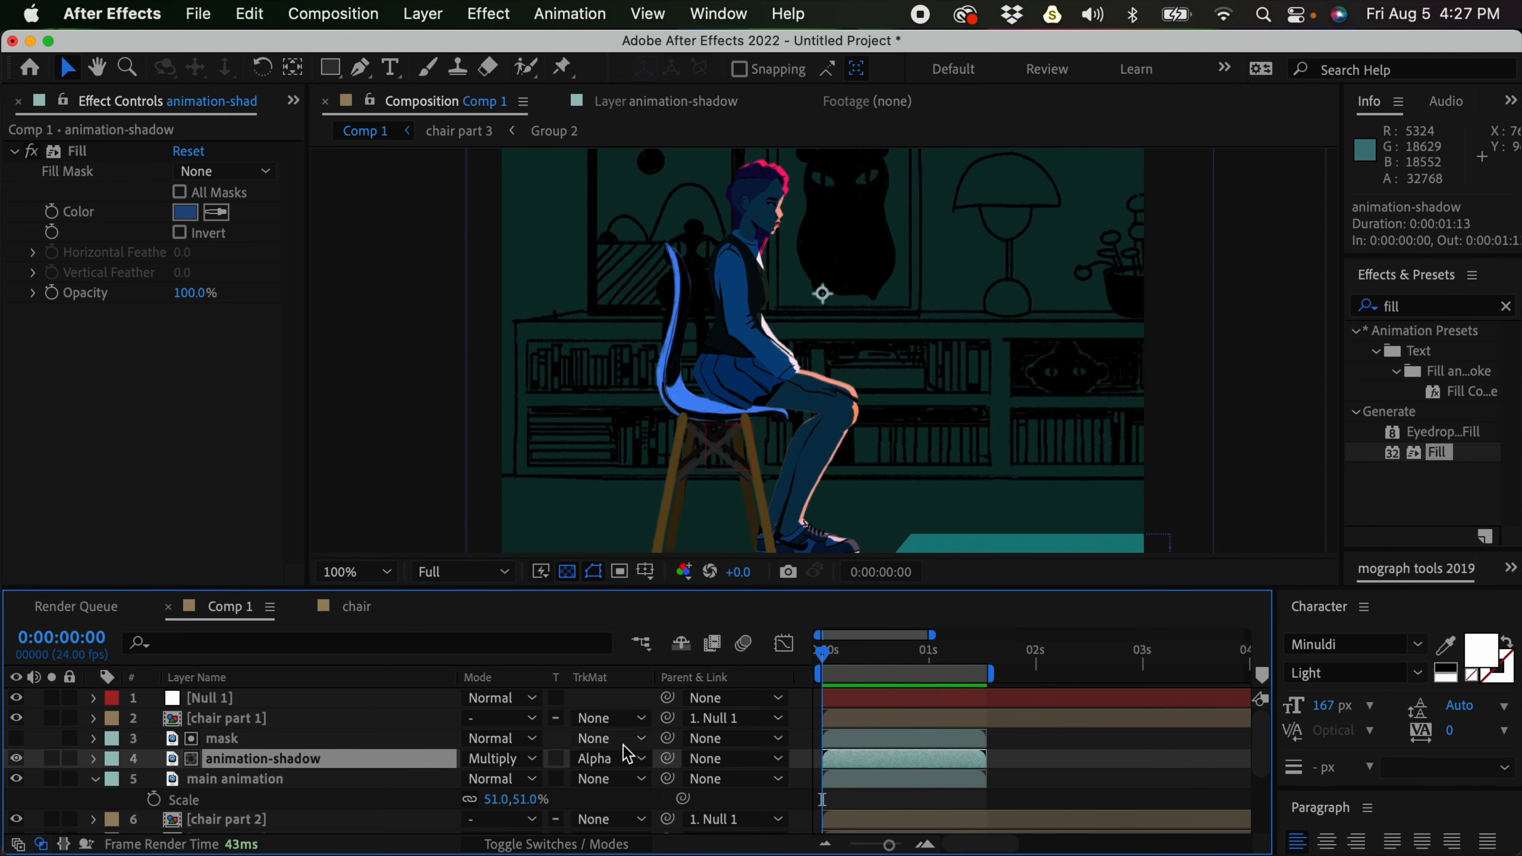
pyautogui.click(626, 766)
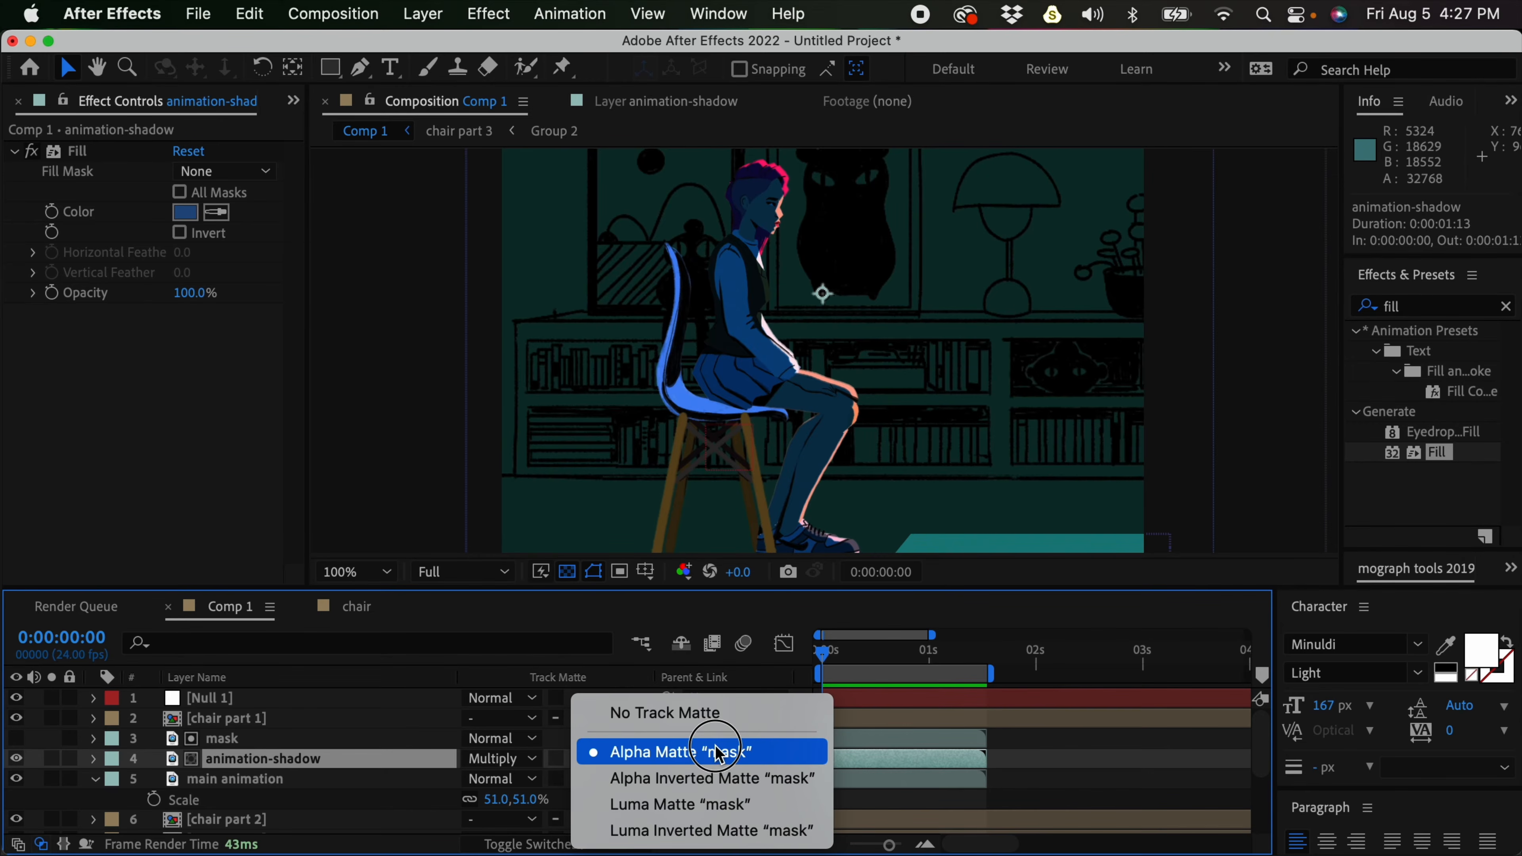
pyautogui.click(722, 776)
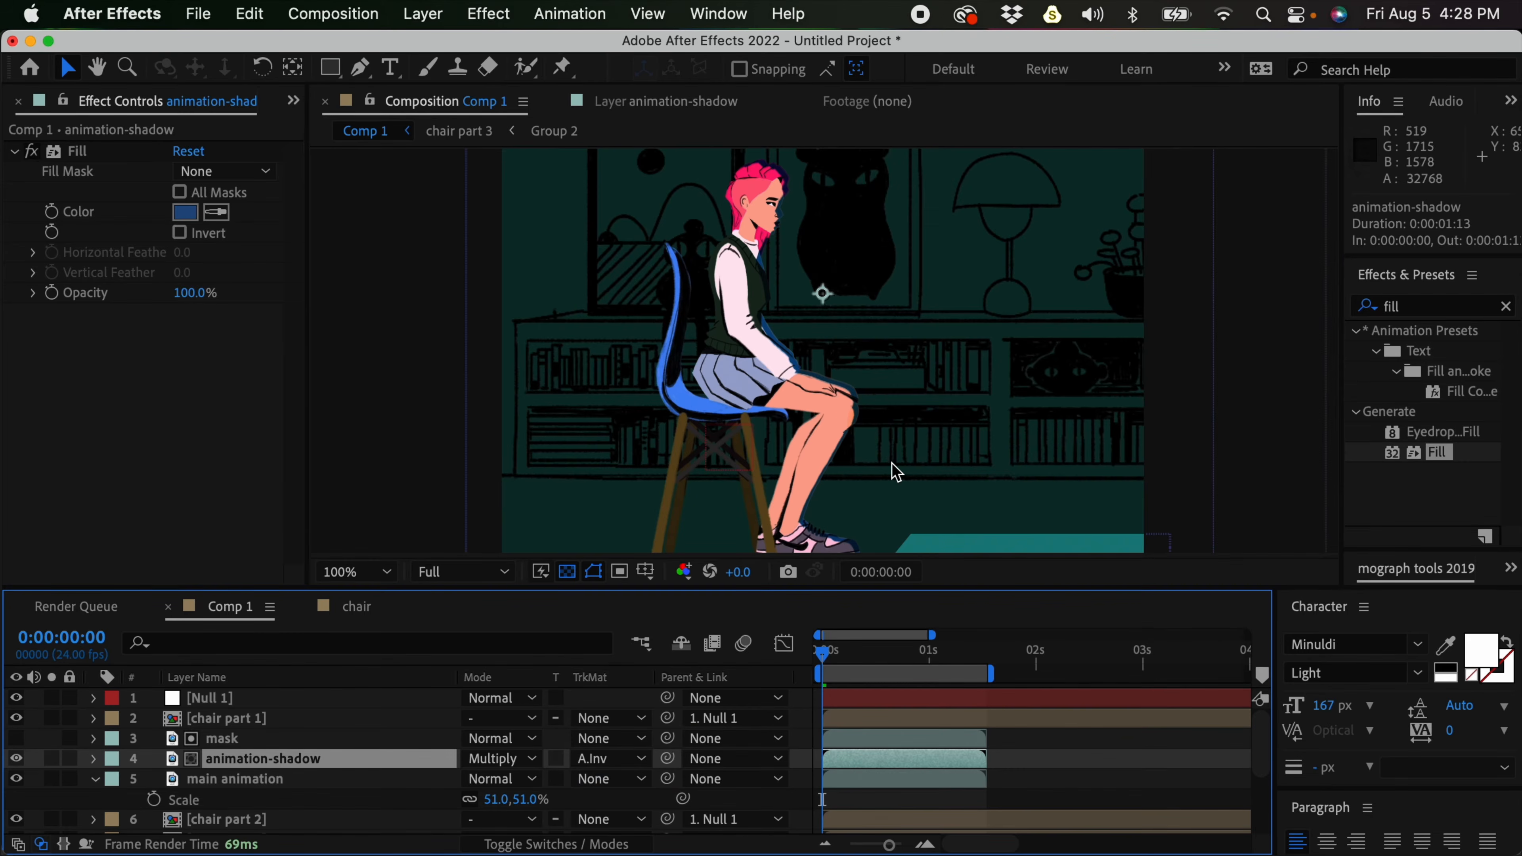
# Solo the animation-shadow layer and examine the shadow's edge along the character up close
pyautogui.scroll(2, 891, 464)
pyautogui.scroll(-1, 891, 464)
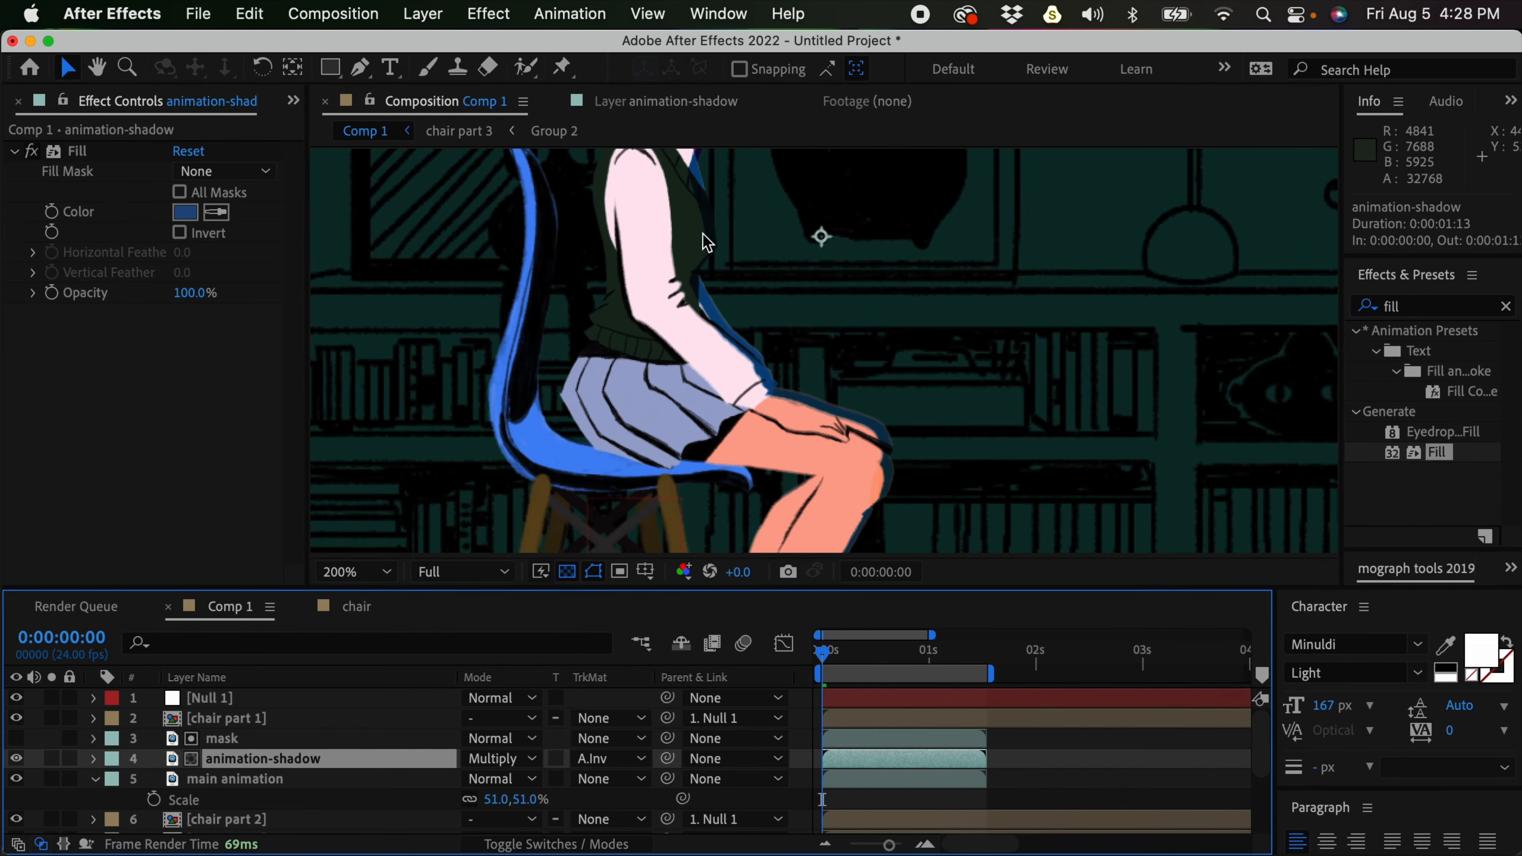
pyautogui.scroll(4, 815, 398)
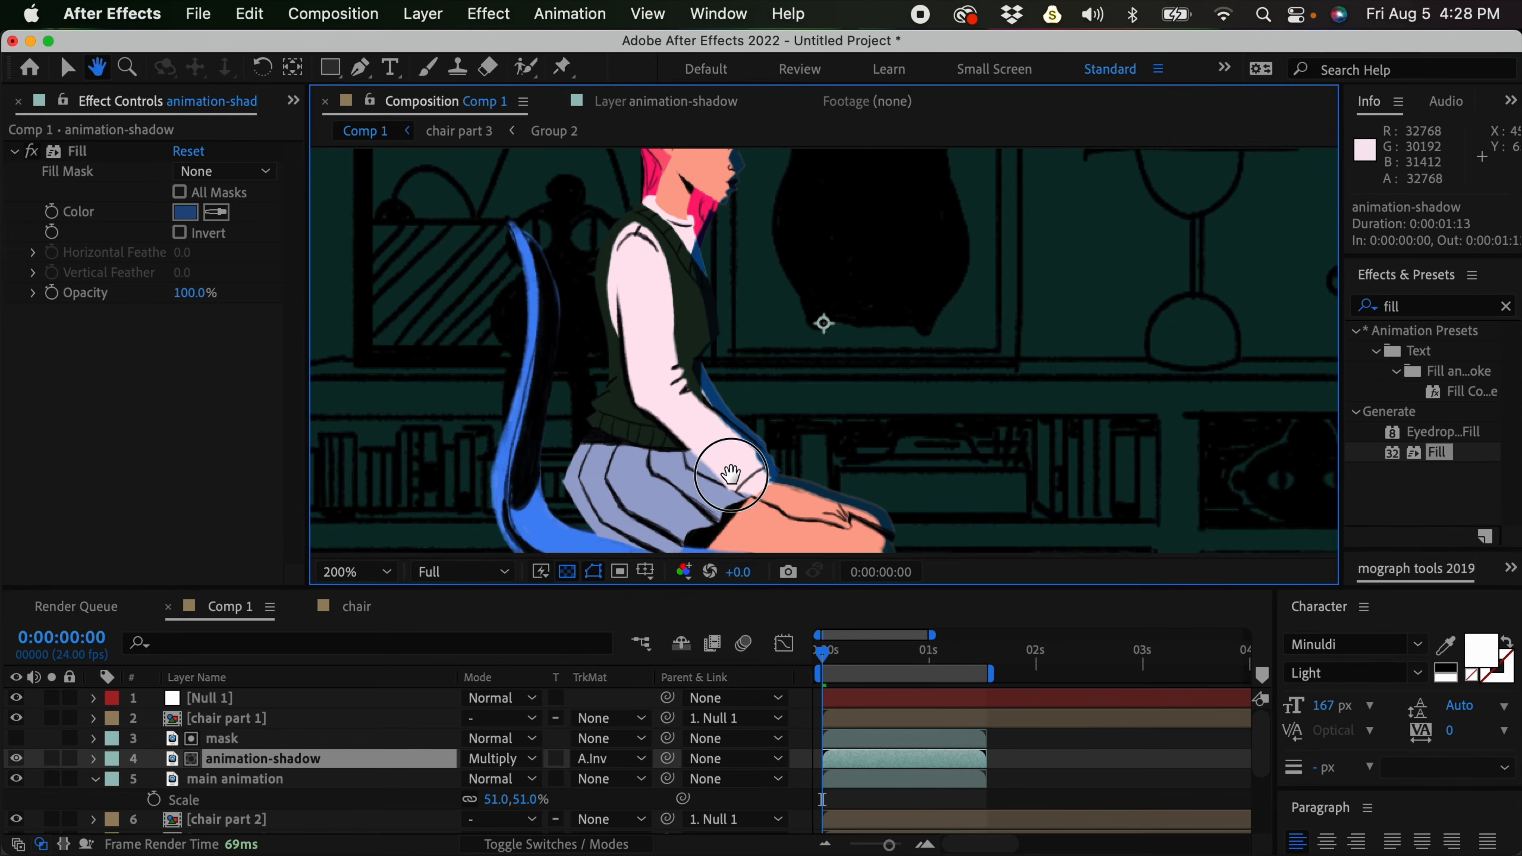
pyautogui.scroll(-1, 846, 397)
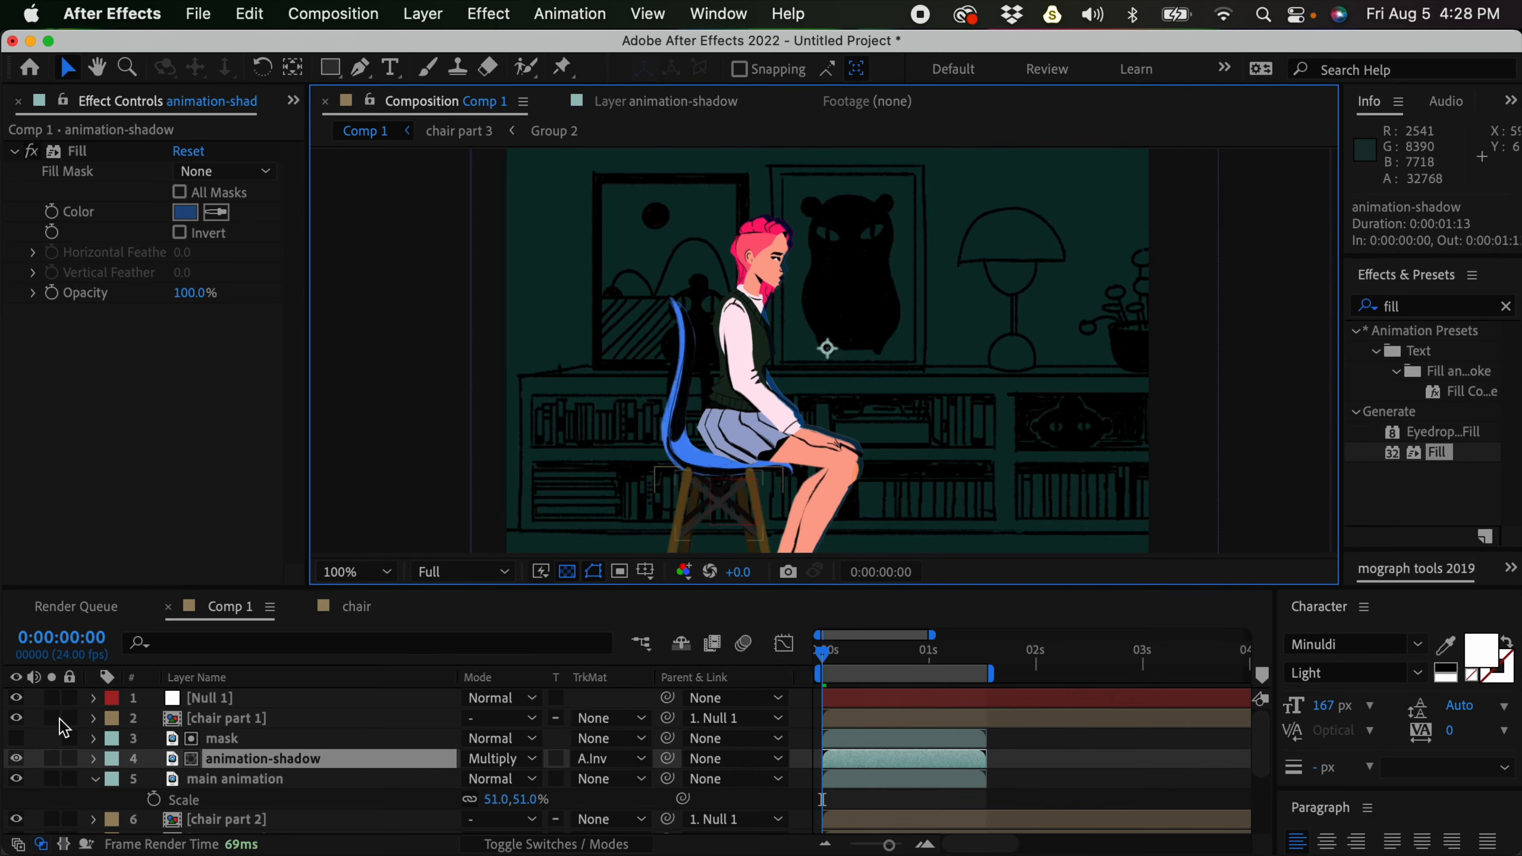
pyautogui.click(52, 759)
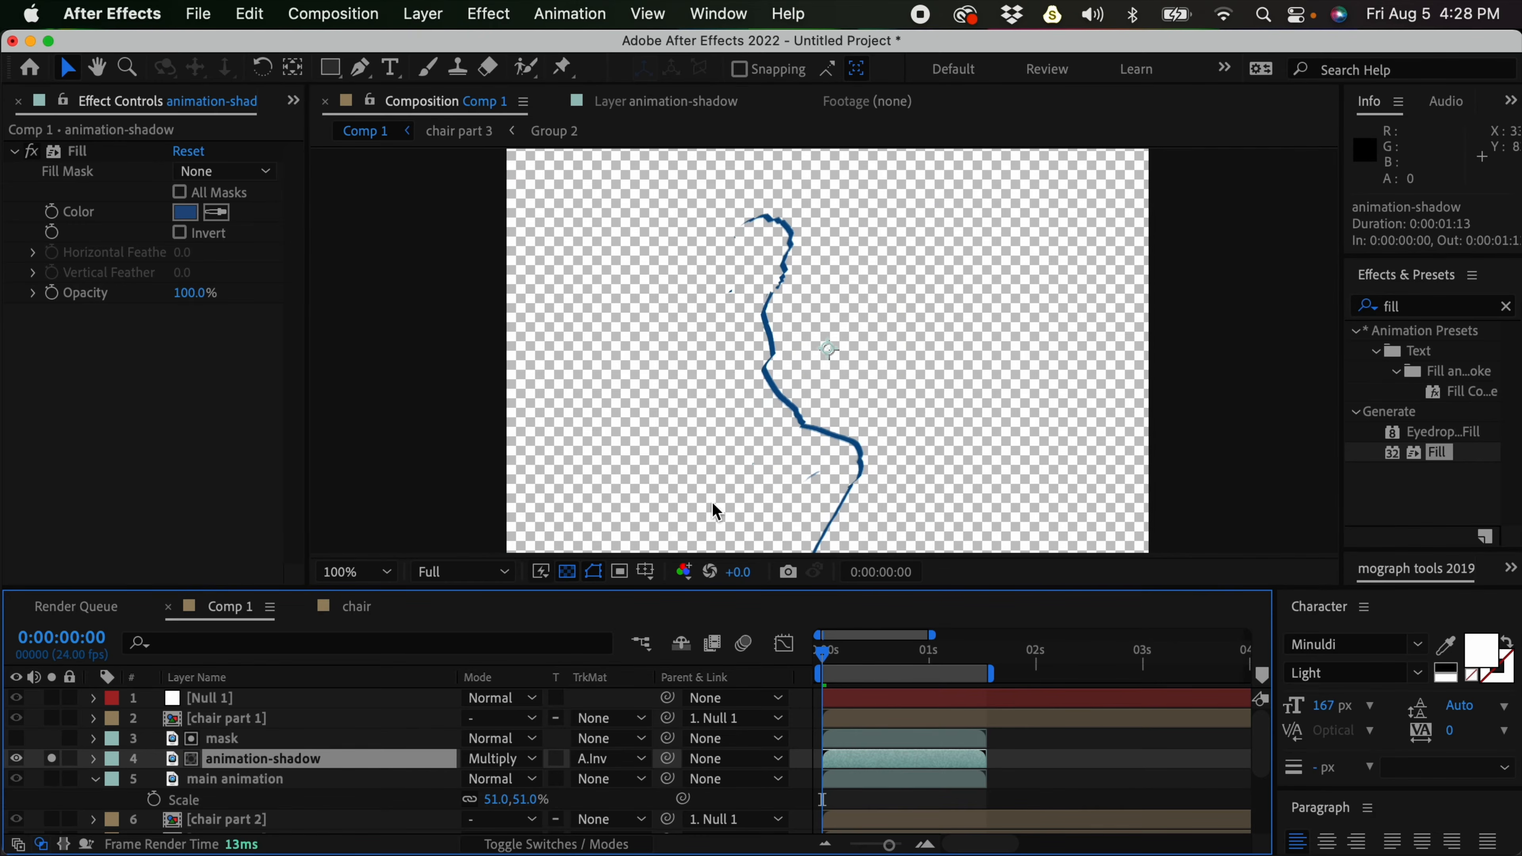
pyautogui.scroll(1, 868, 450)
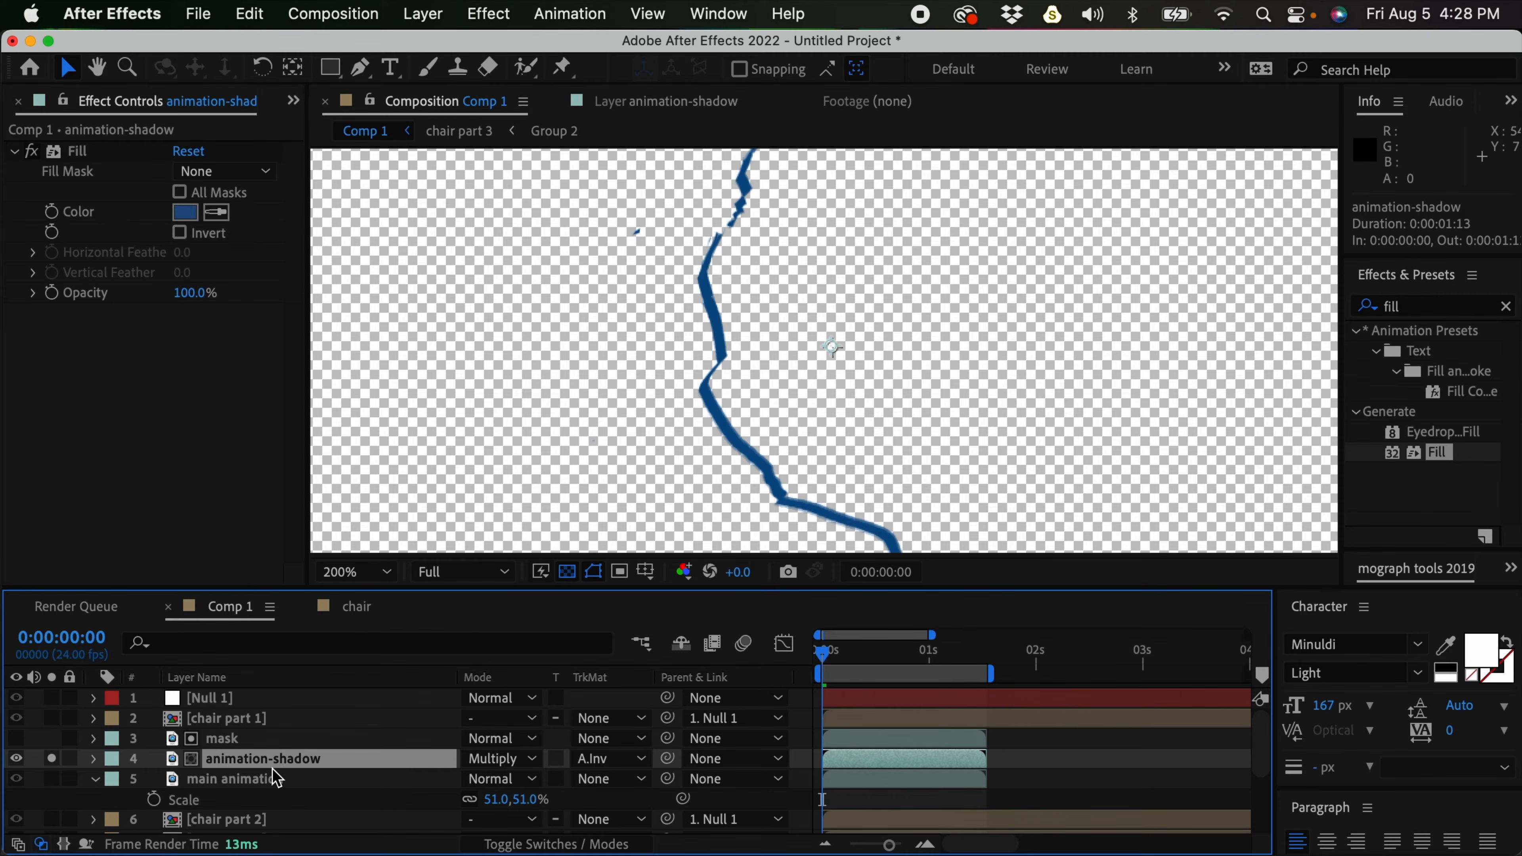
# Set the track matte of animation-shadow to Alpha Matte "mask", comparing it with the inverted matte, and unsolo the layer
pyautogui.click(620, 762)
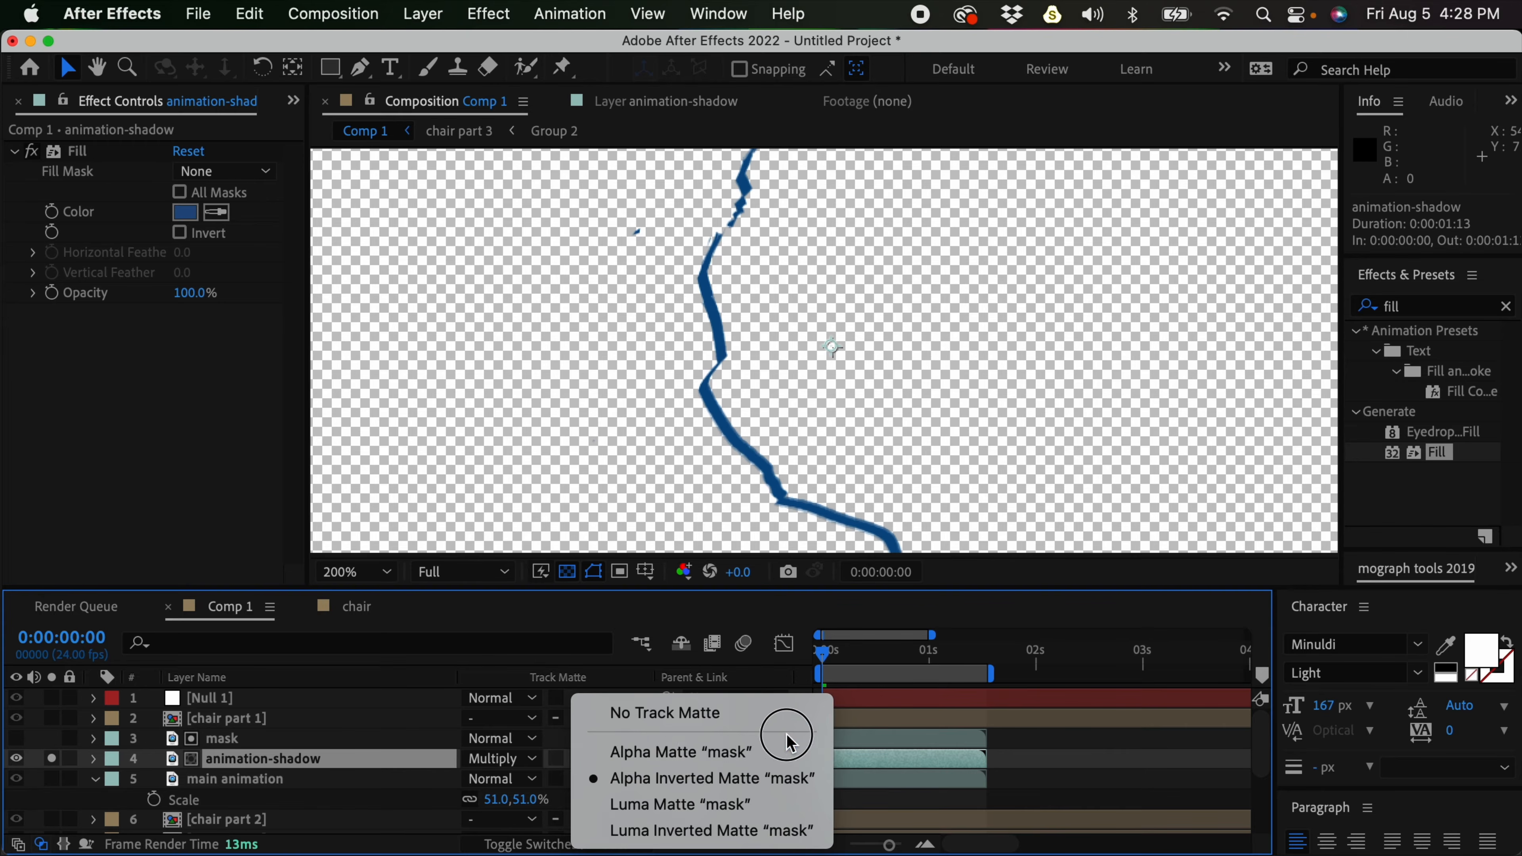
pyautogui.click(680, 752)
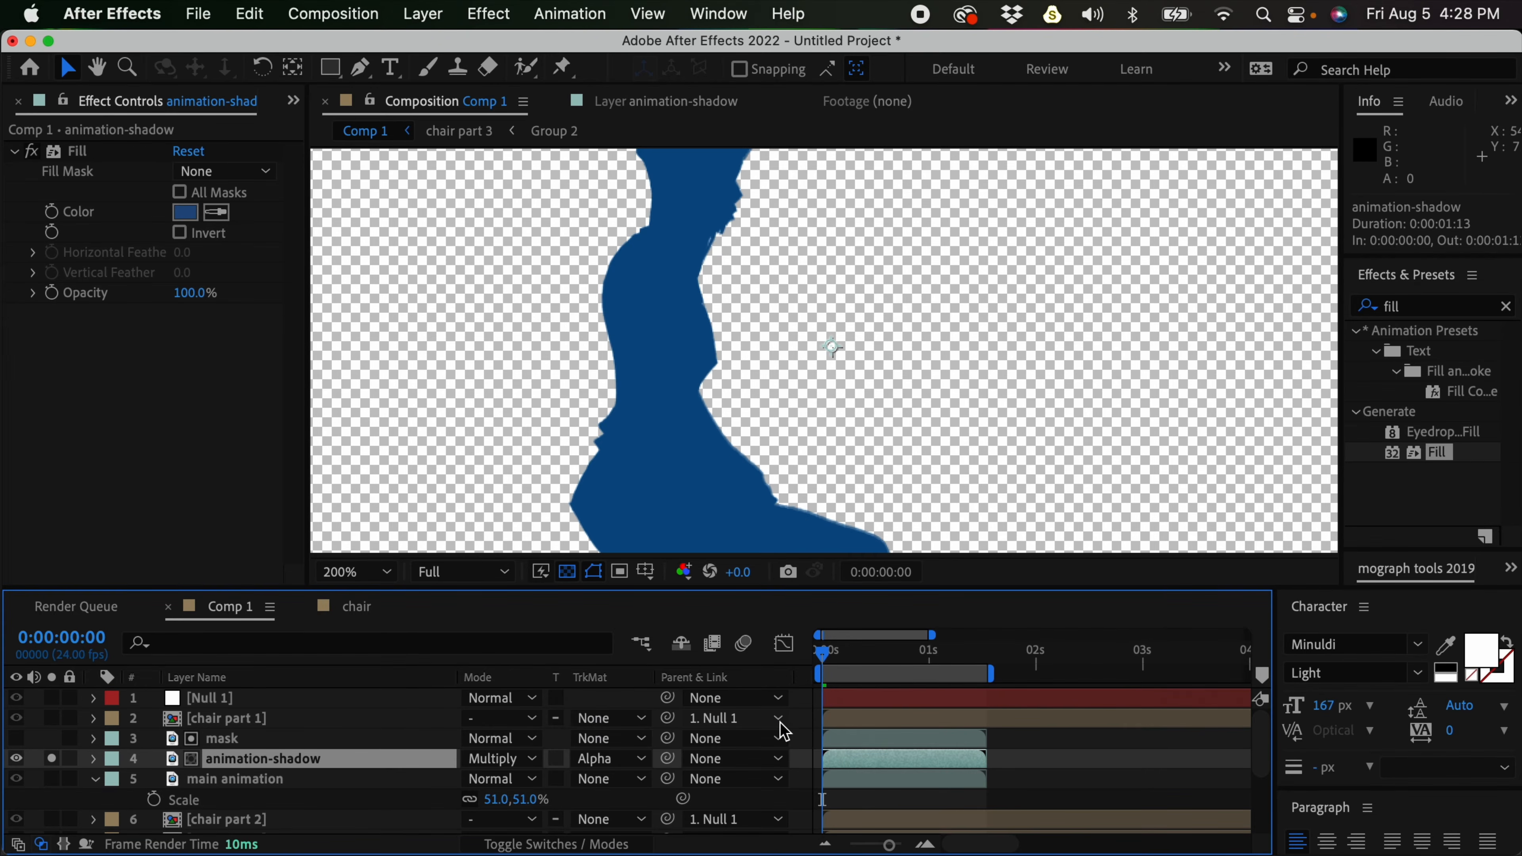
pyautogui.click(638, 758)
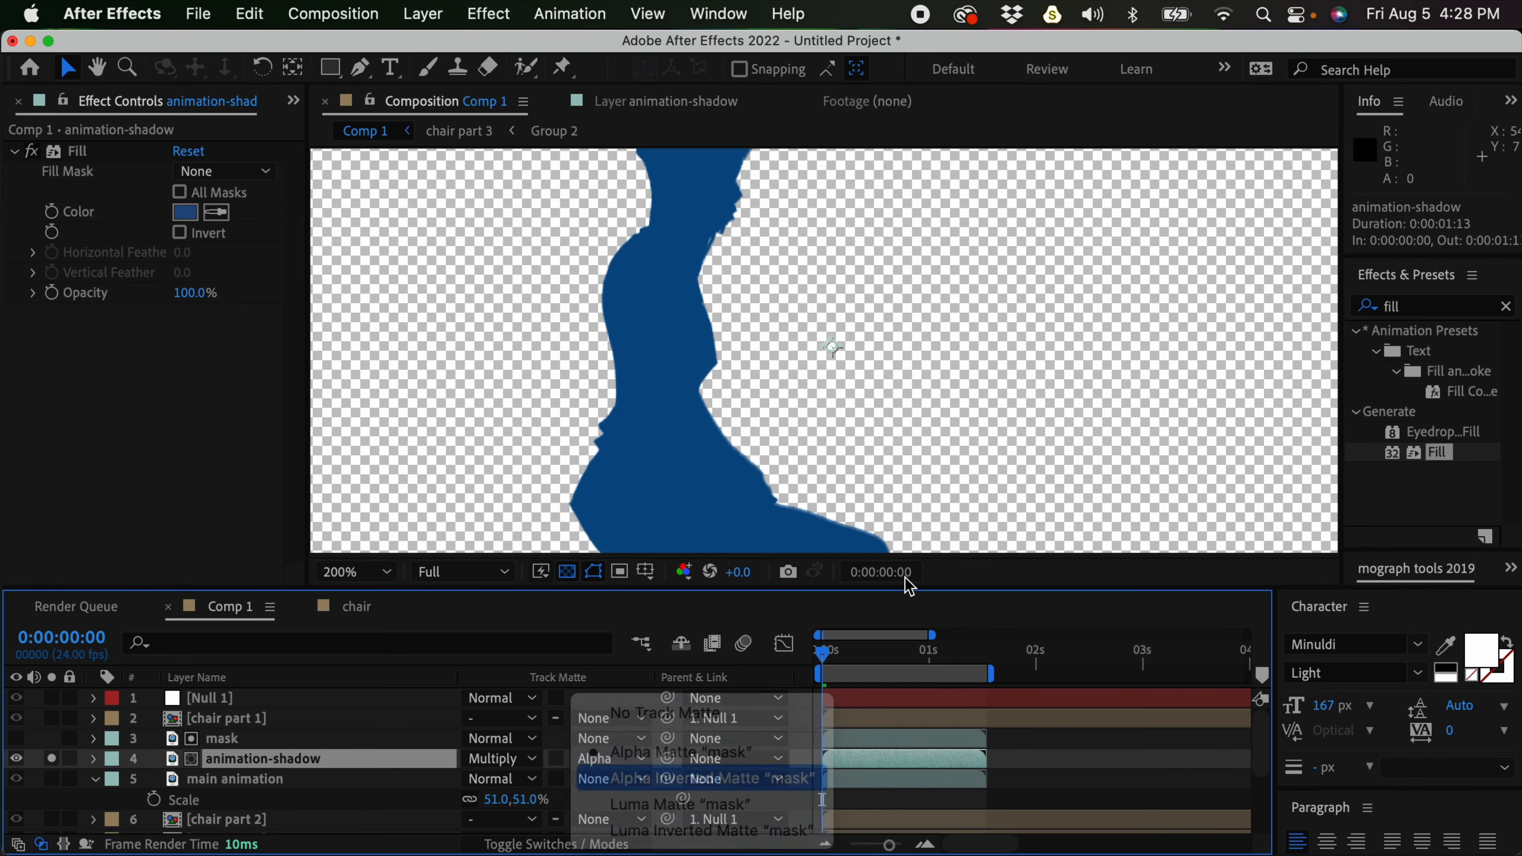
pyautogui.click(686, 781)
pyautogui.press('super+z')
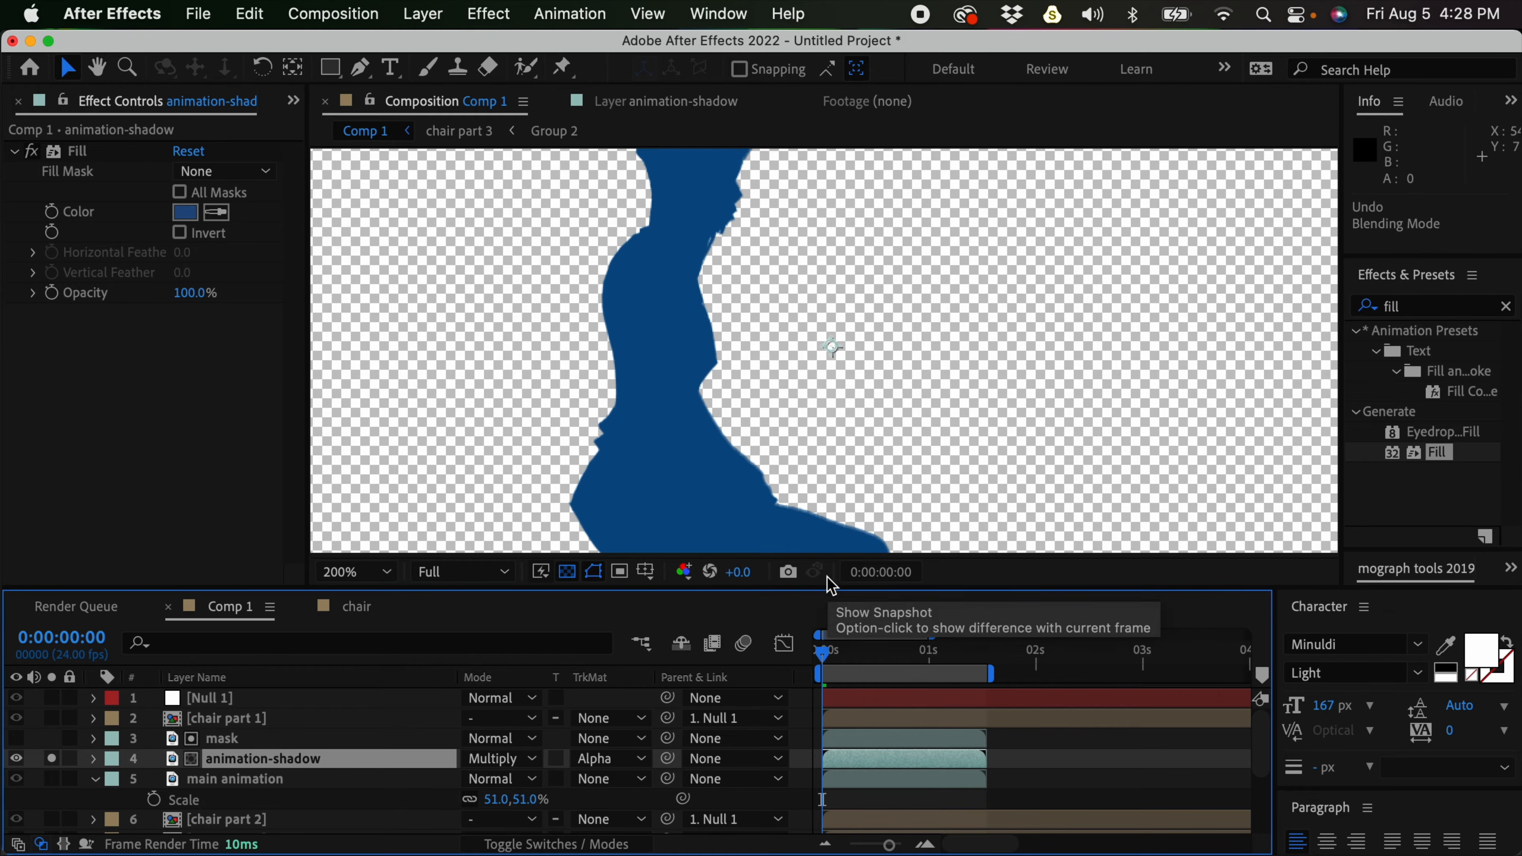
pyautogui.click(52, 759)
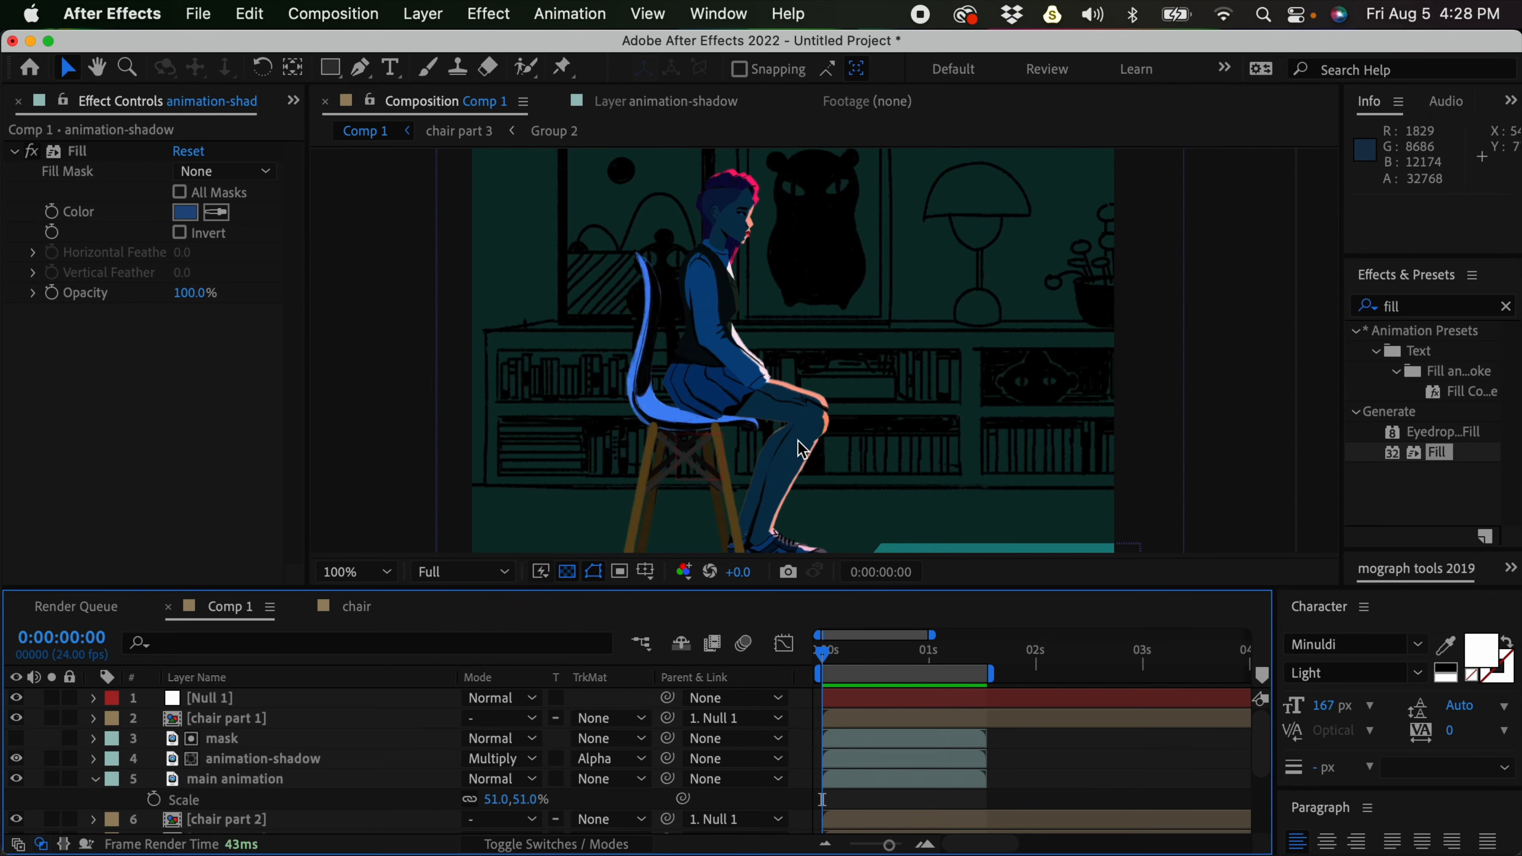
# Lower the opacity of the animation-shadow layer to 74%
pyautogui.moveTo(1262, 740)
pyautogui.mouseDown()
pyautogui.moveTo(1267, 772)
pyautogui.moveTo(1258, 724)
pyautogui.mouseUp()
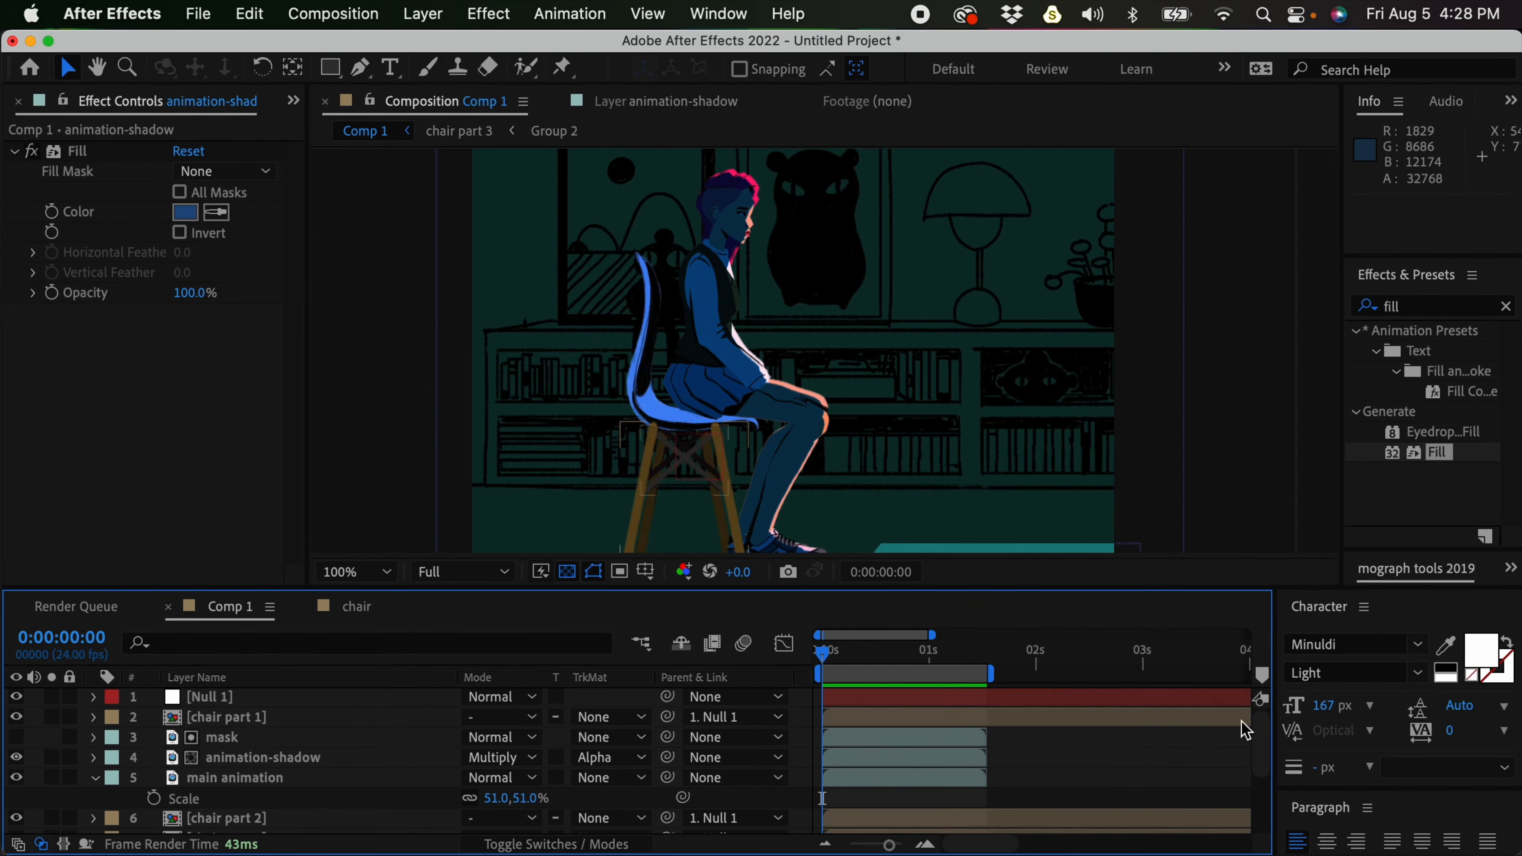
pyautogui.click(275, 758)
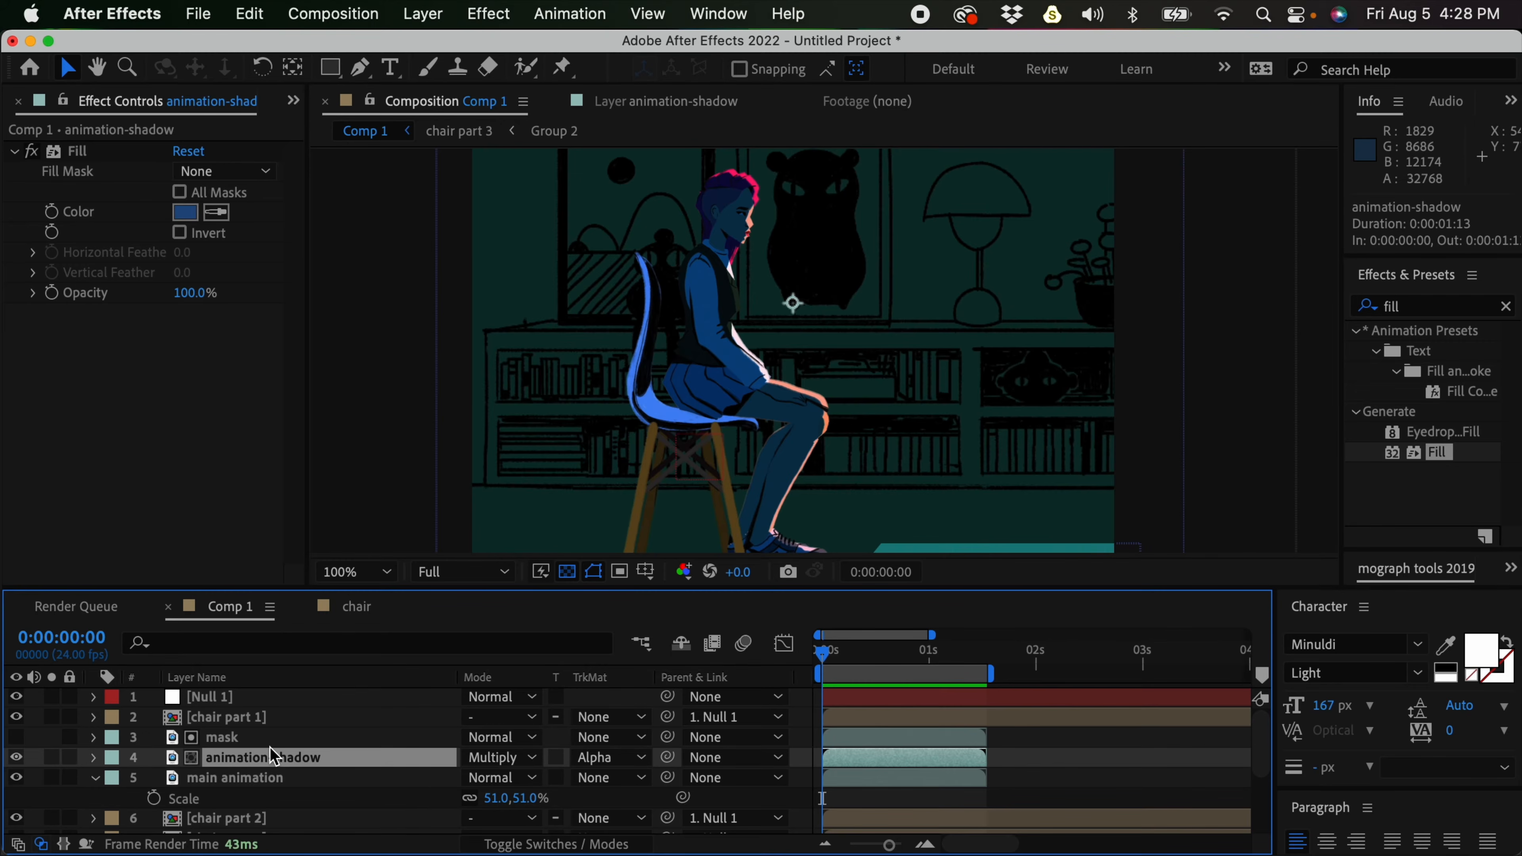
pyautogui.press('t')
pyautogui.moveTo(484, 782)
pyautogui.mouseDown()
pyautogui.moveTo(456, 777)
pyautogui.moveTo(521, 778)
pyautogui.moveTo(459, 775)
pyautogui.moveTo(492, 760)
pyautogui.mouseUp()
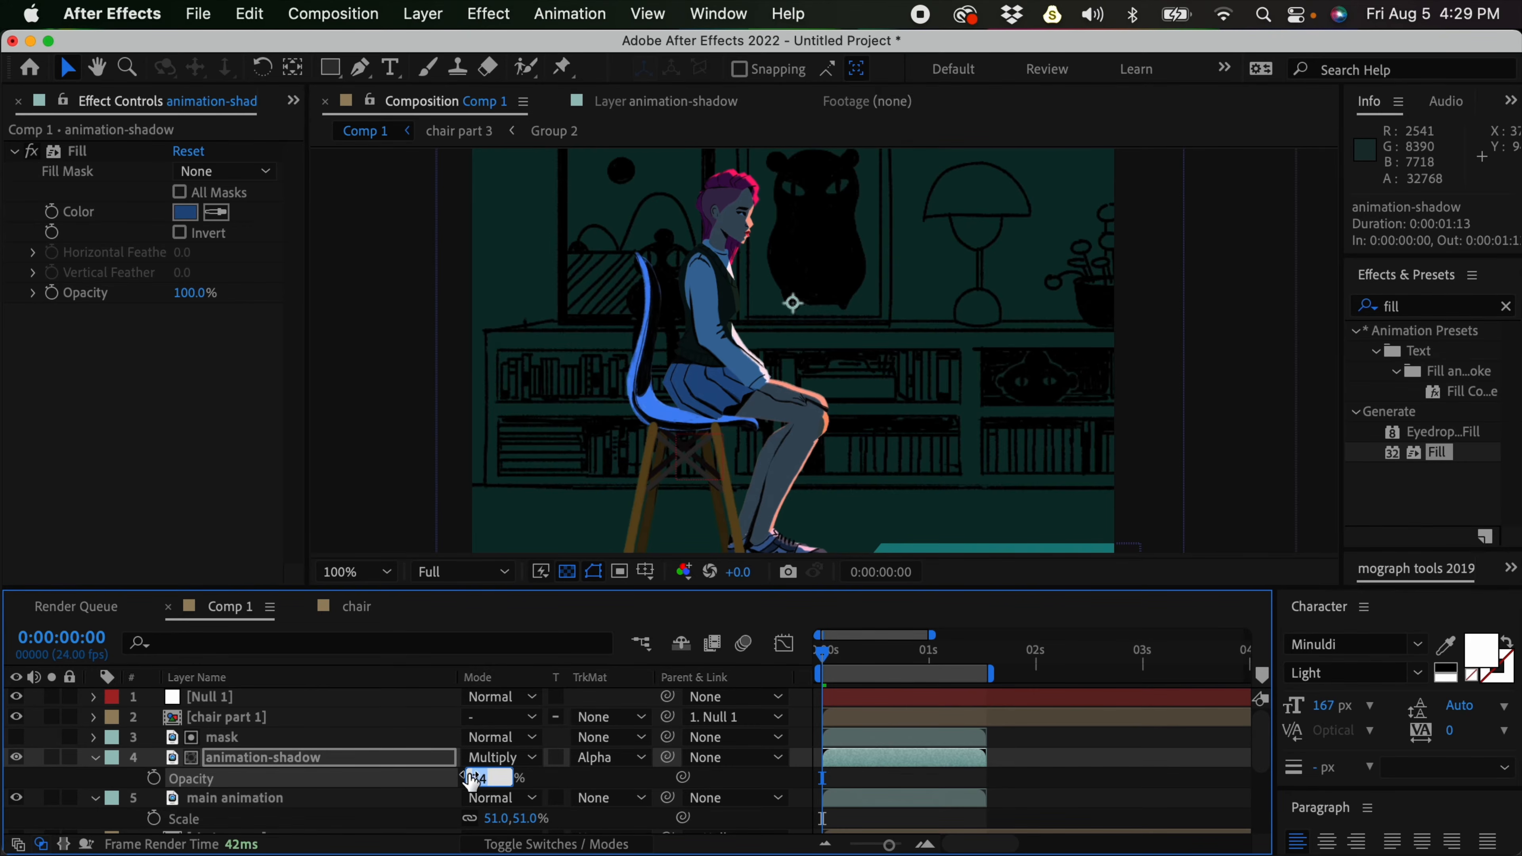
# Try a dark red fill colour, 3D1111, on animation-shadow and discard the change
pyautogui.click(190, 216)
pyautogui.moveTo(974, 445); pyautogui.dragTo(974, 403)
pyautogui.moveTo(910, 470)
pyautogui.mouseDown()
pyautogui.moveTo(890, 444)
pyautogui.moveTo(860, 563)
pyautogui.moveTo(864, 635)
pyautogui.mouseUp()
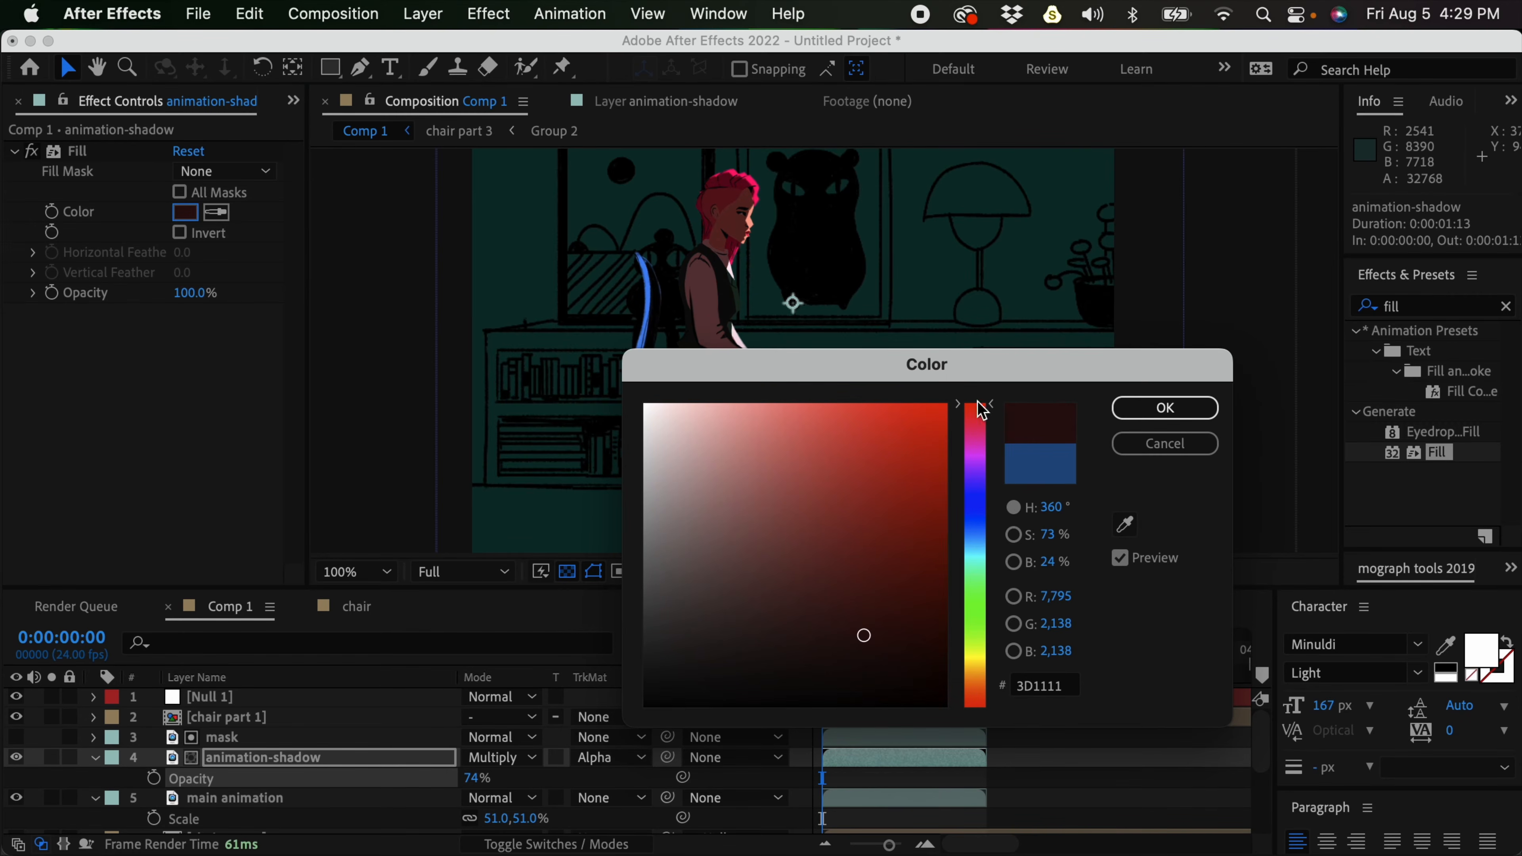
pyautogui.click(1159, 442)
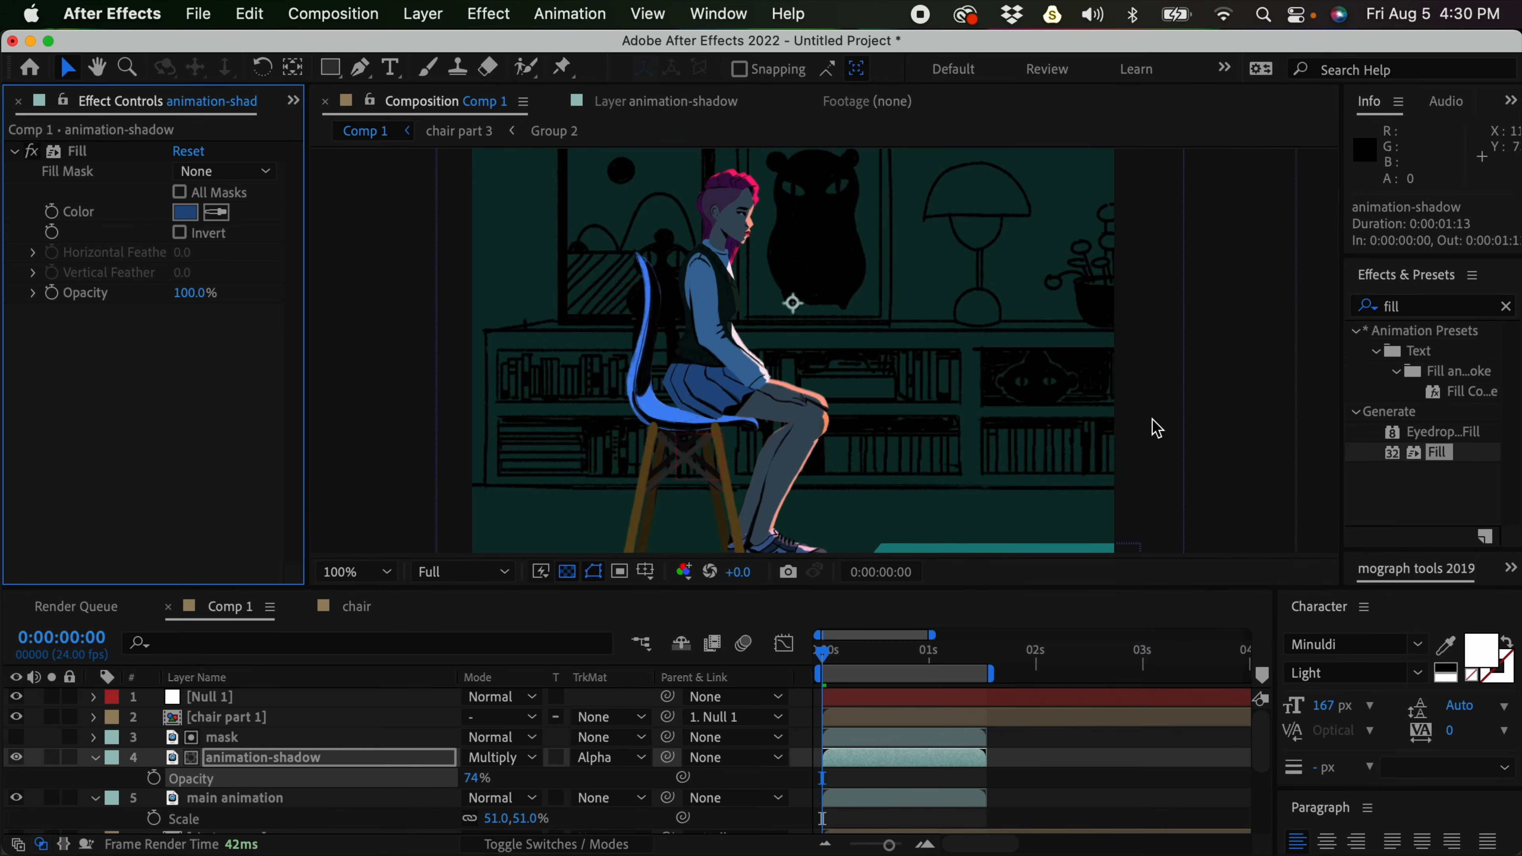
# Darken the blue fill colour of animation-shadow and set the layer's opacity to 72%
pyautogui.click(185, 212)
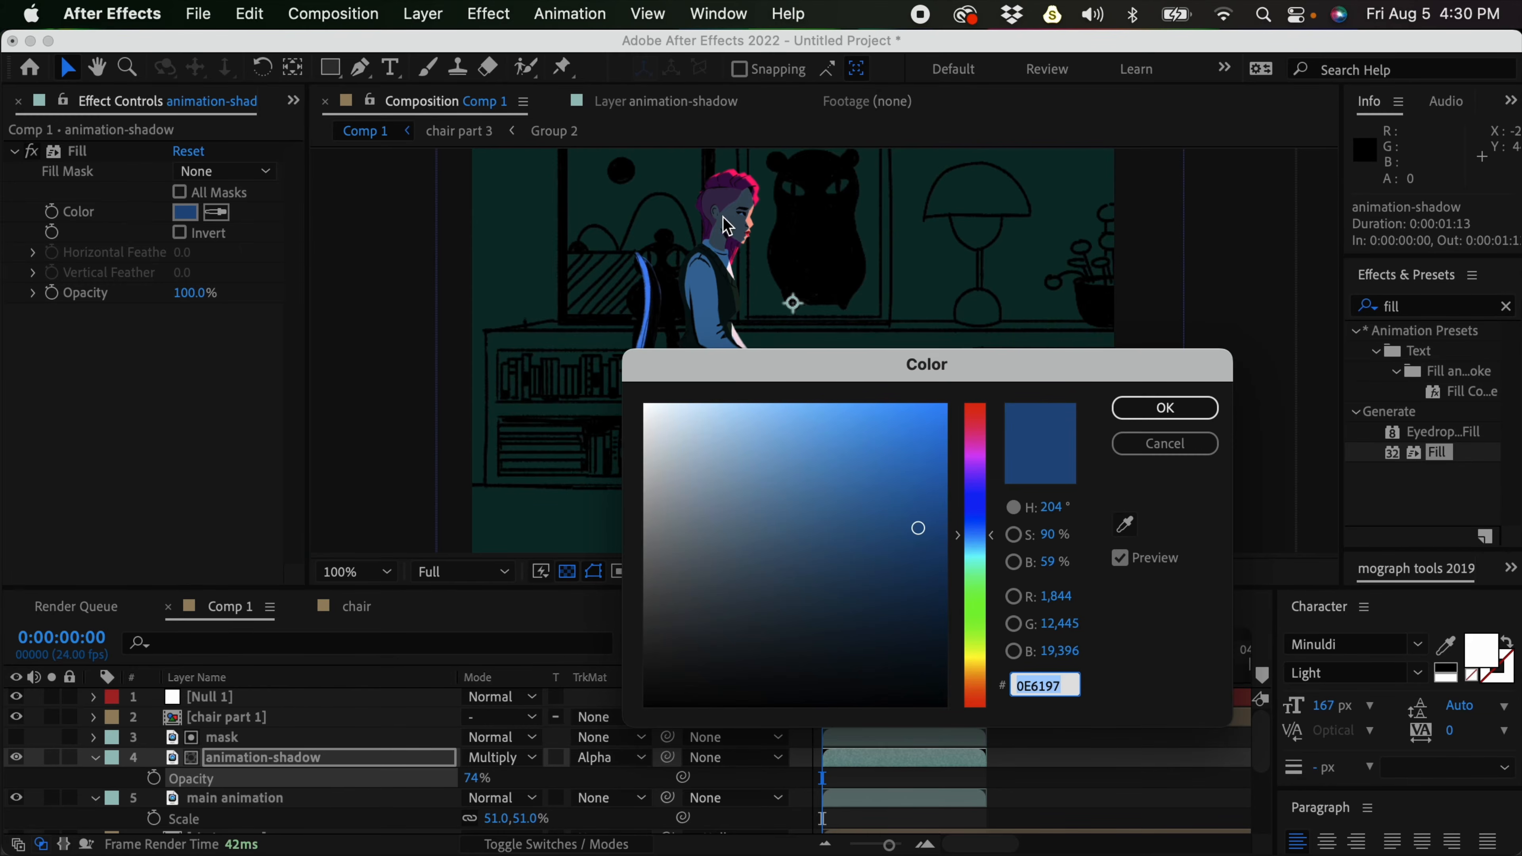
pyautogui.moveTo(917, 530)
pyautogui.mouseDown()
pyautogui.moveTo(922, 629)
pyautogui.moveTo(928, 601)
pyautogui.mouseUp()
pyautogui.click(1142, 407)
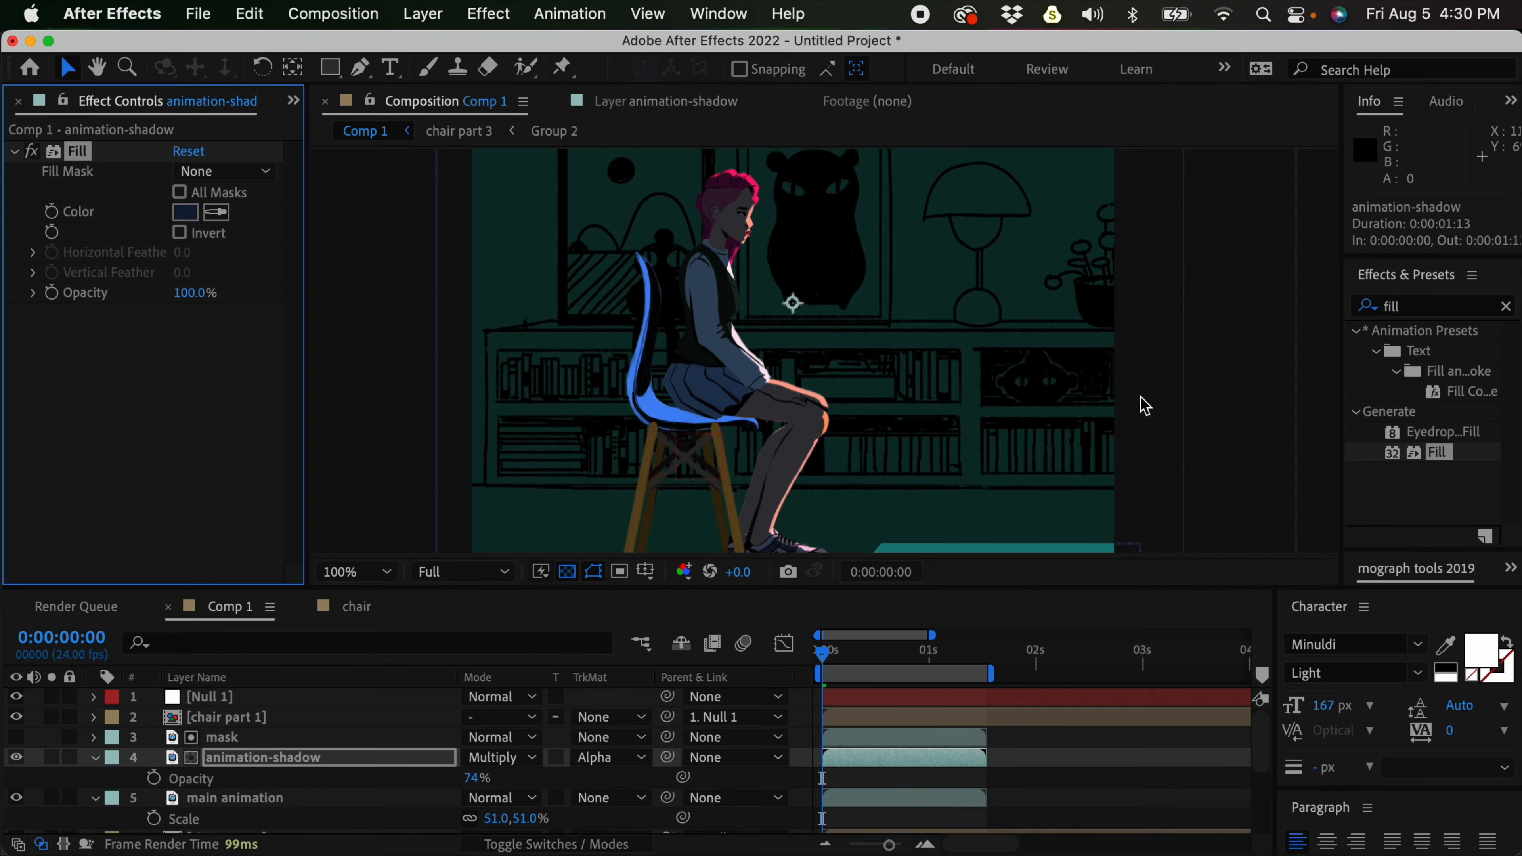
pyautogui.moveTo(477, 777); pyautogui.dragTo(468, 774)
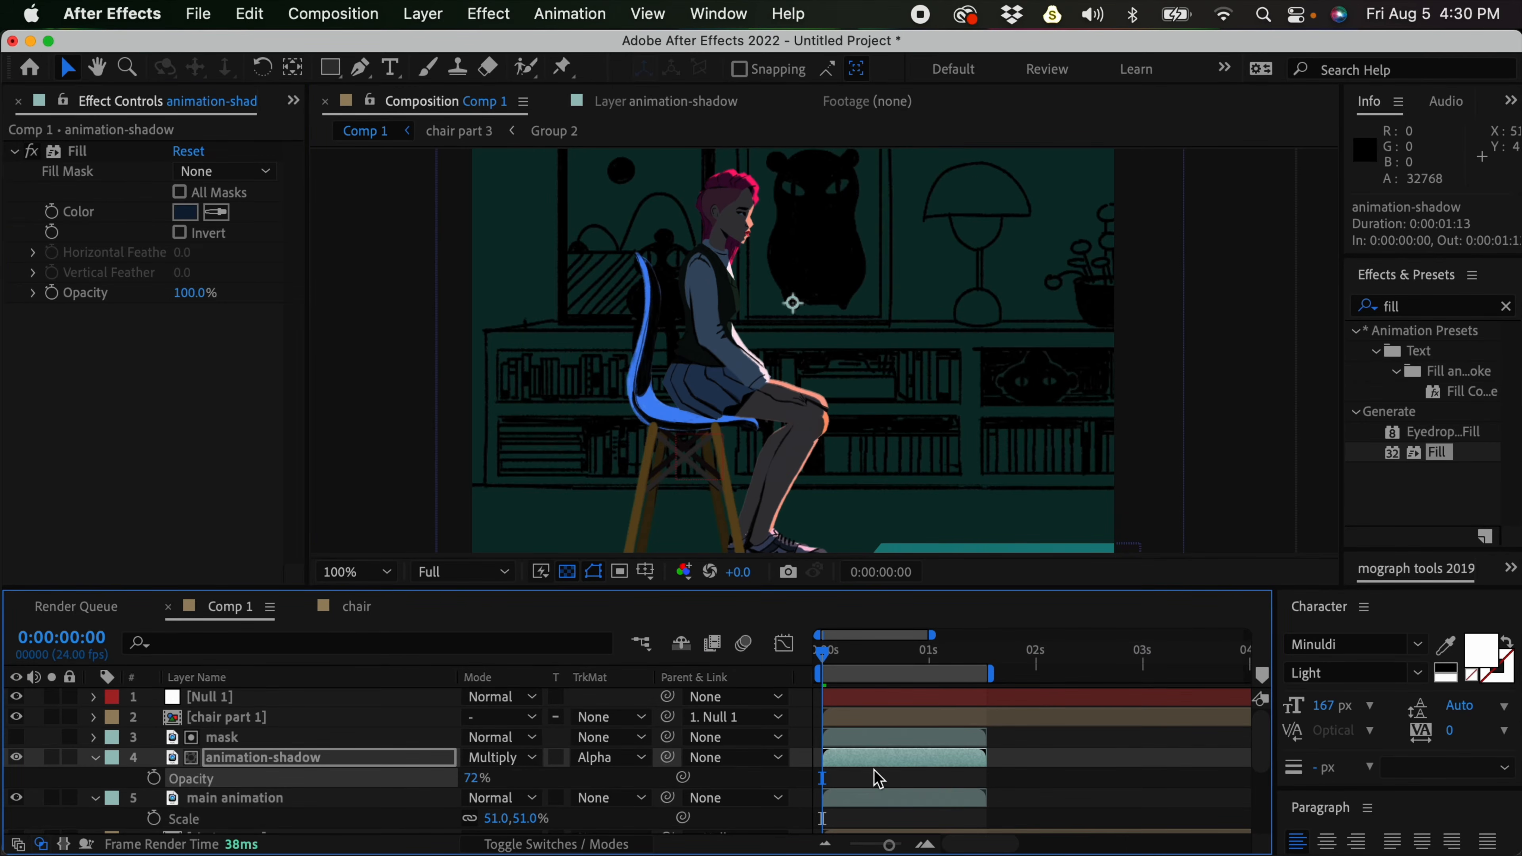
pyautogui.click(878, 778)
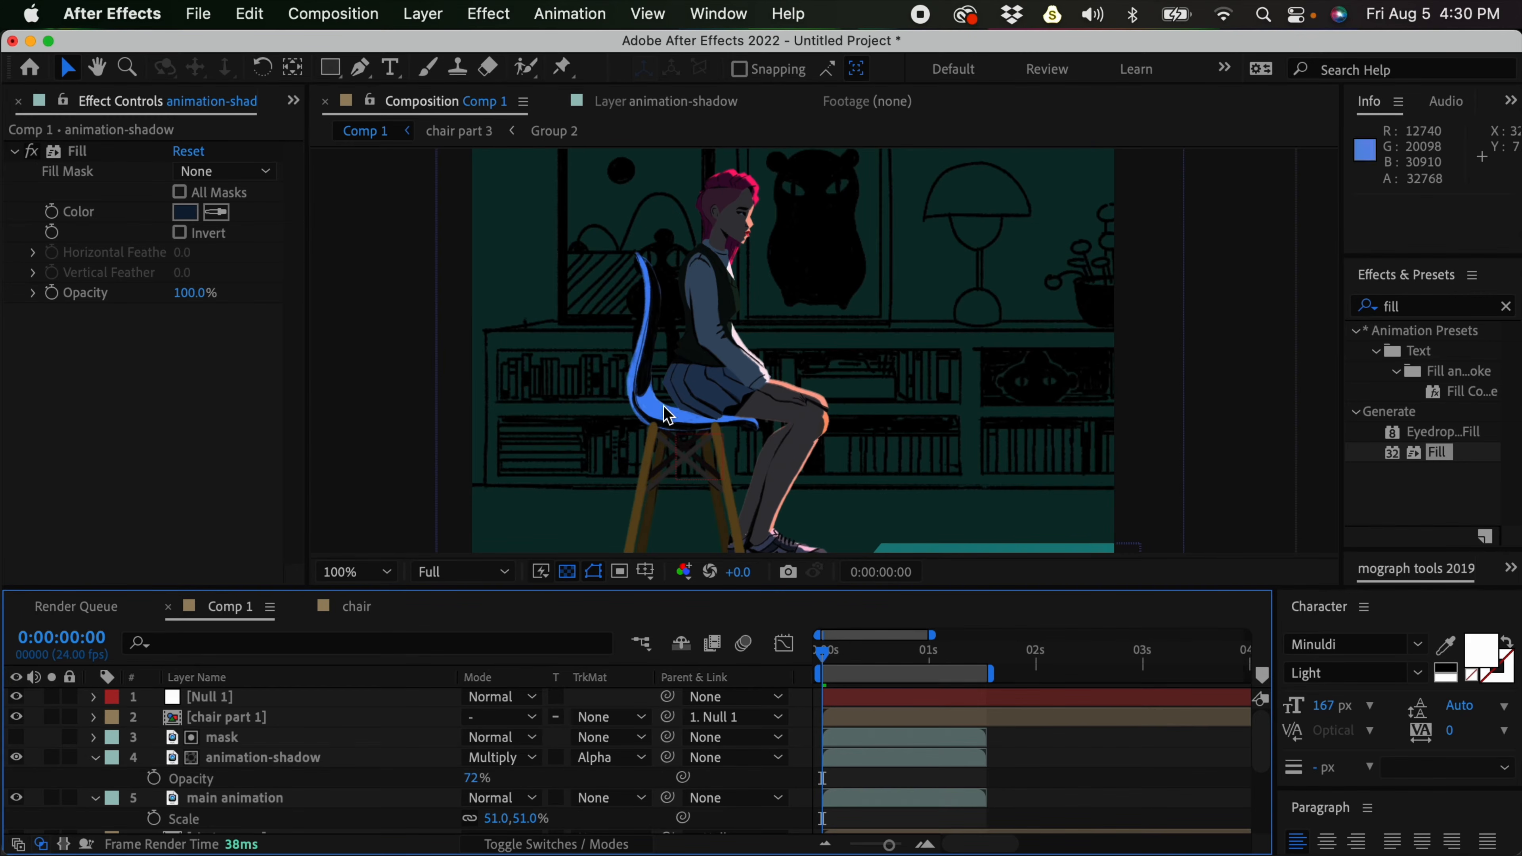
# Duplicate the main animation layer and place the copy directly above the mask layer, below chair part 1
pyautogui.press('h')
pyautogui.click(929, 430)
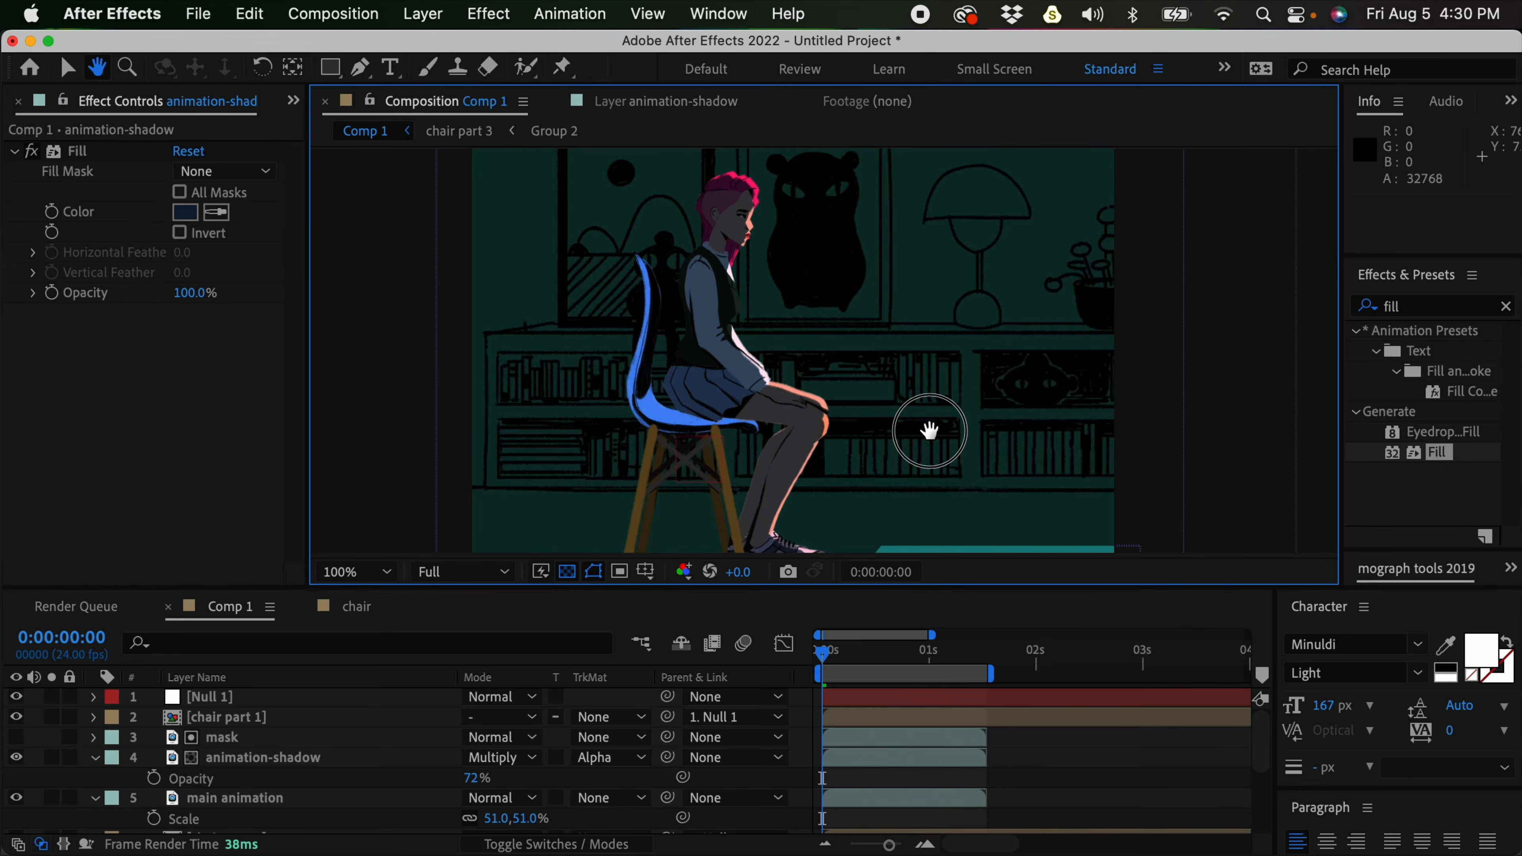
pyautogui.moveTo(929, 431); pyautogui.dragTo(1004, 487)
pyautogui.press('v')
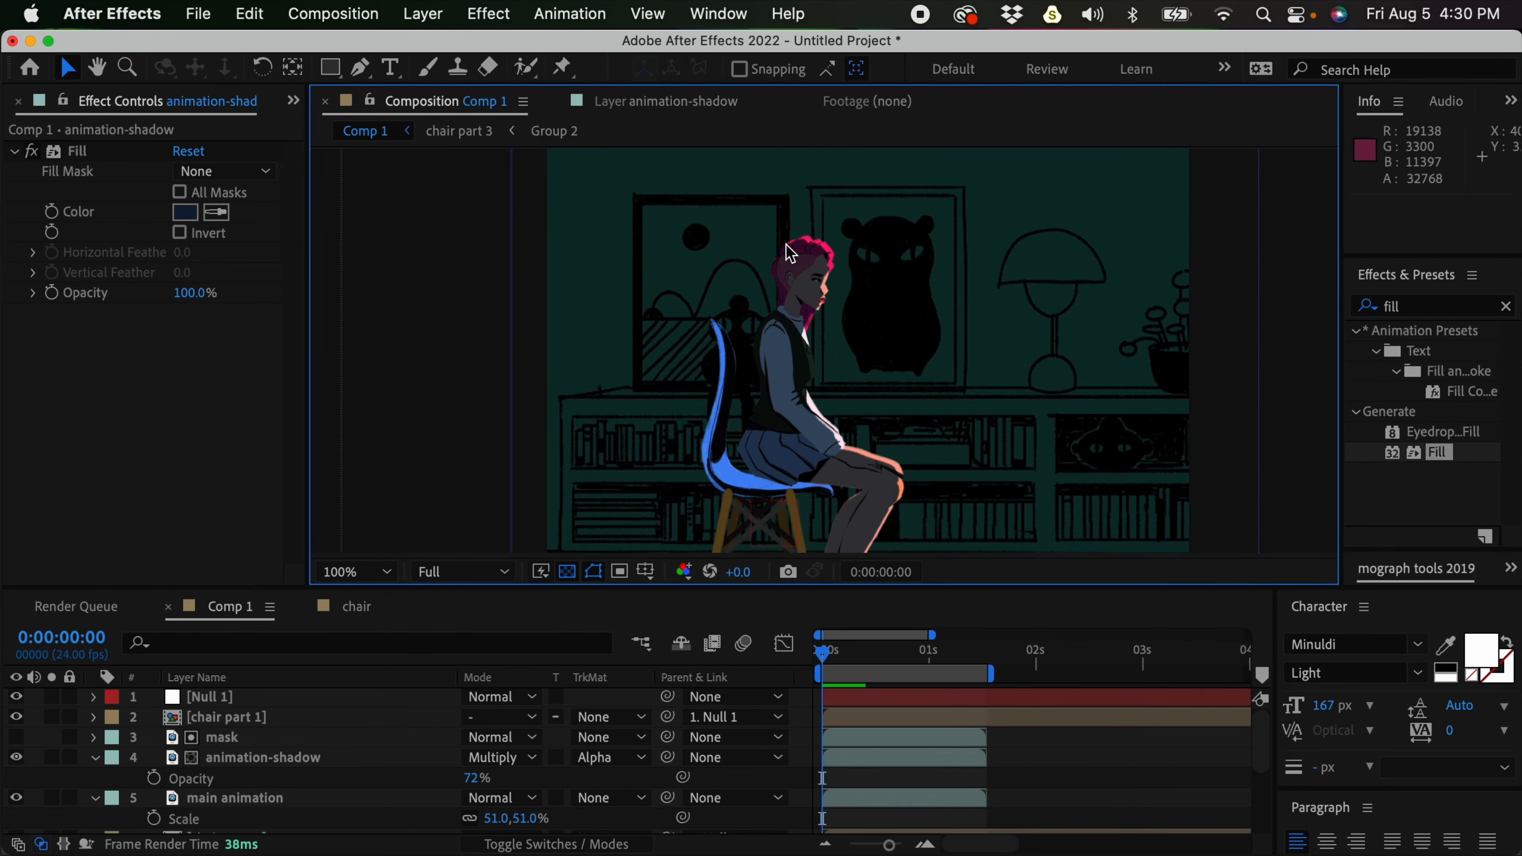
pyautogui.scroll(2, 832, 266)
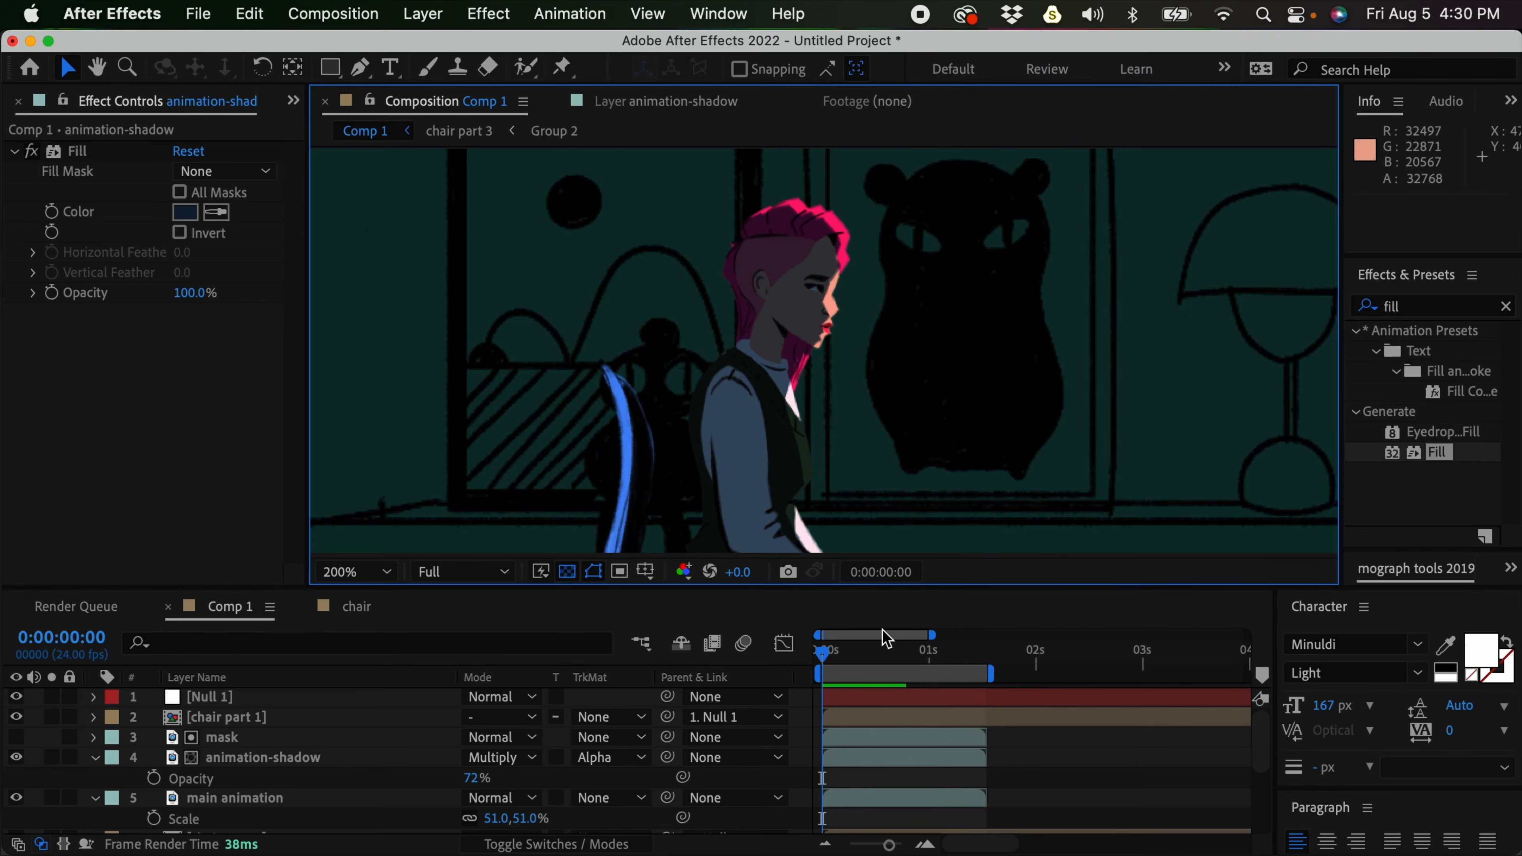
pyautogui.scroll(-3, 984, 398)
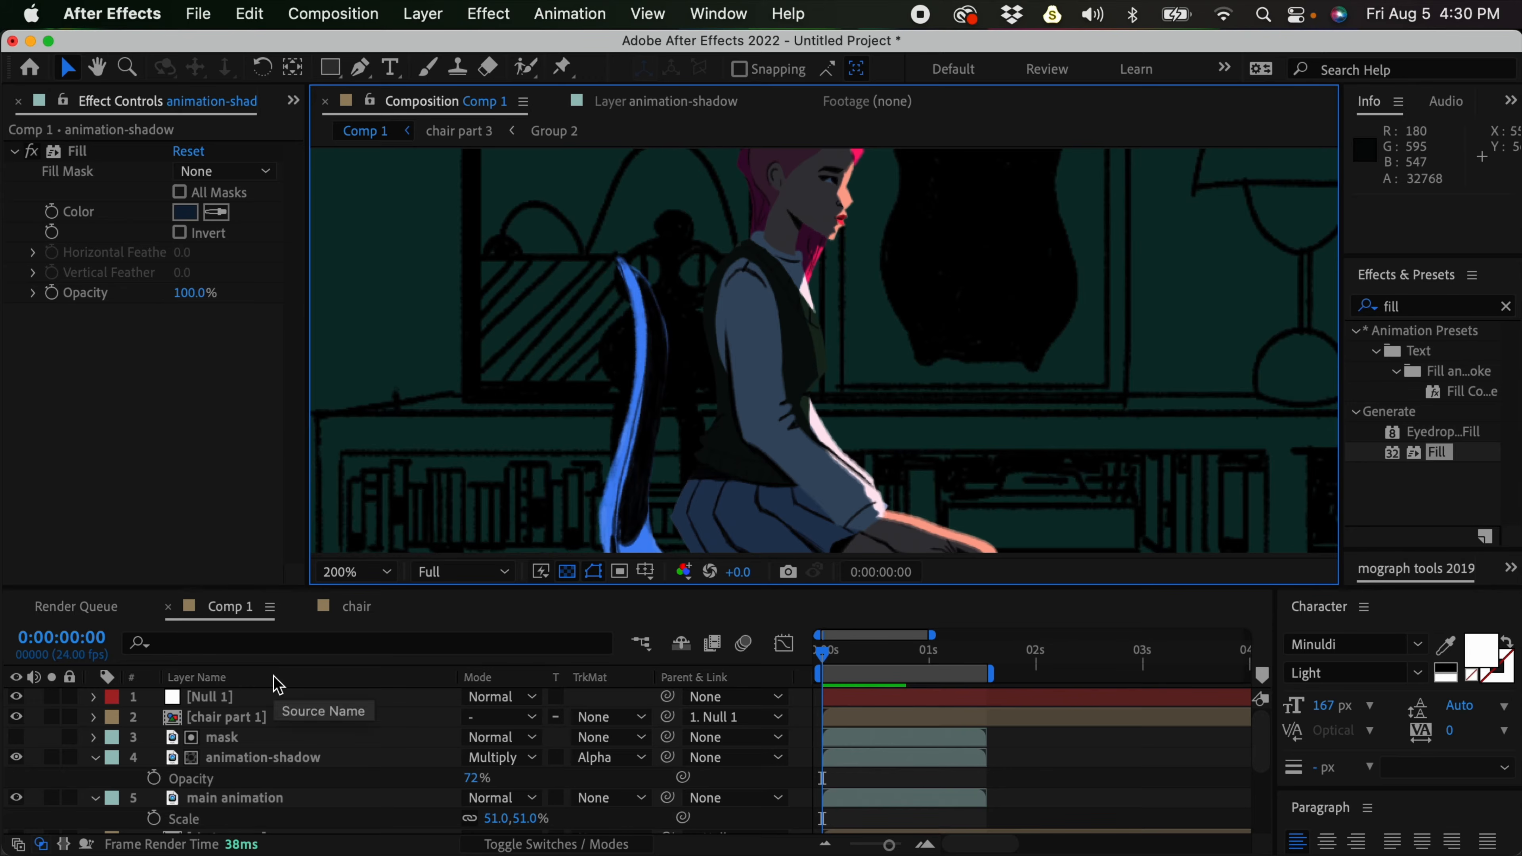
pyautogui.click(262, 802)
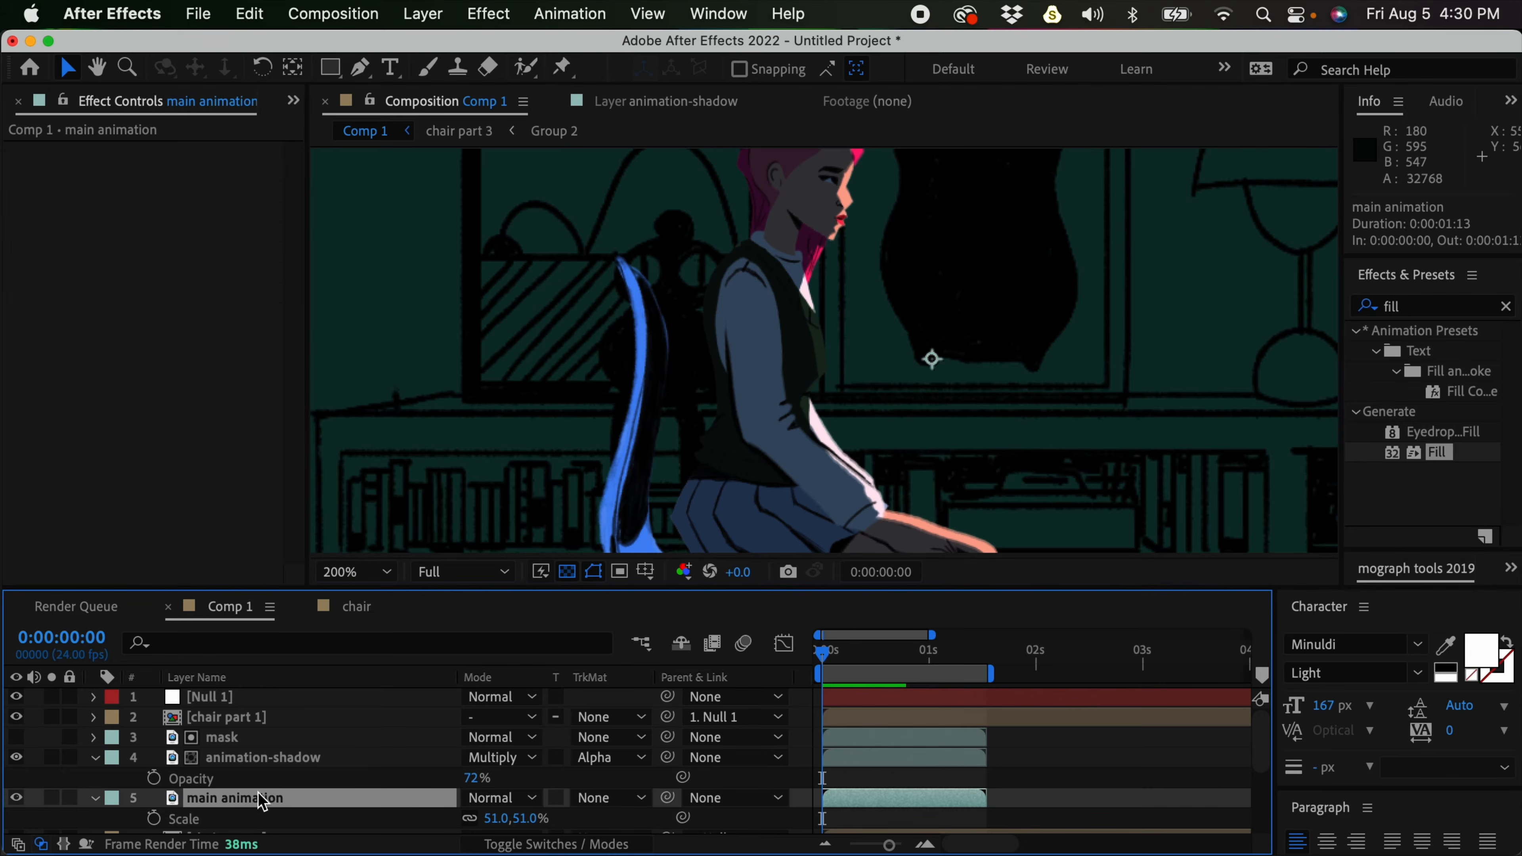
pyautogui.press('super+d')
pyautogui.click(278, 802)
pyautogui.moveTo(277, 745); pyautogui.dragTo(286, 727)
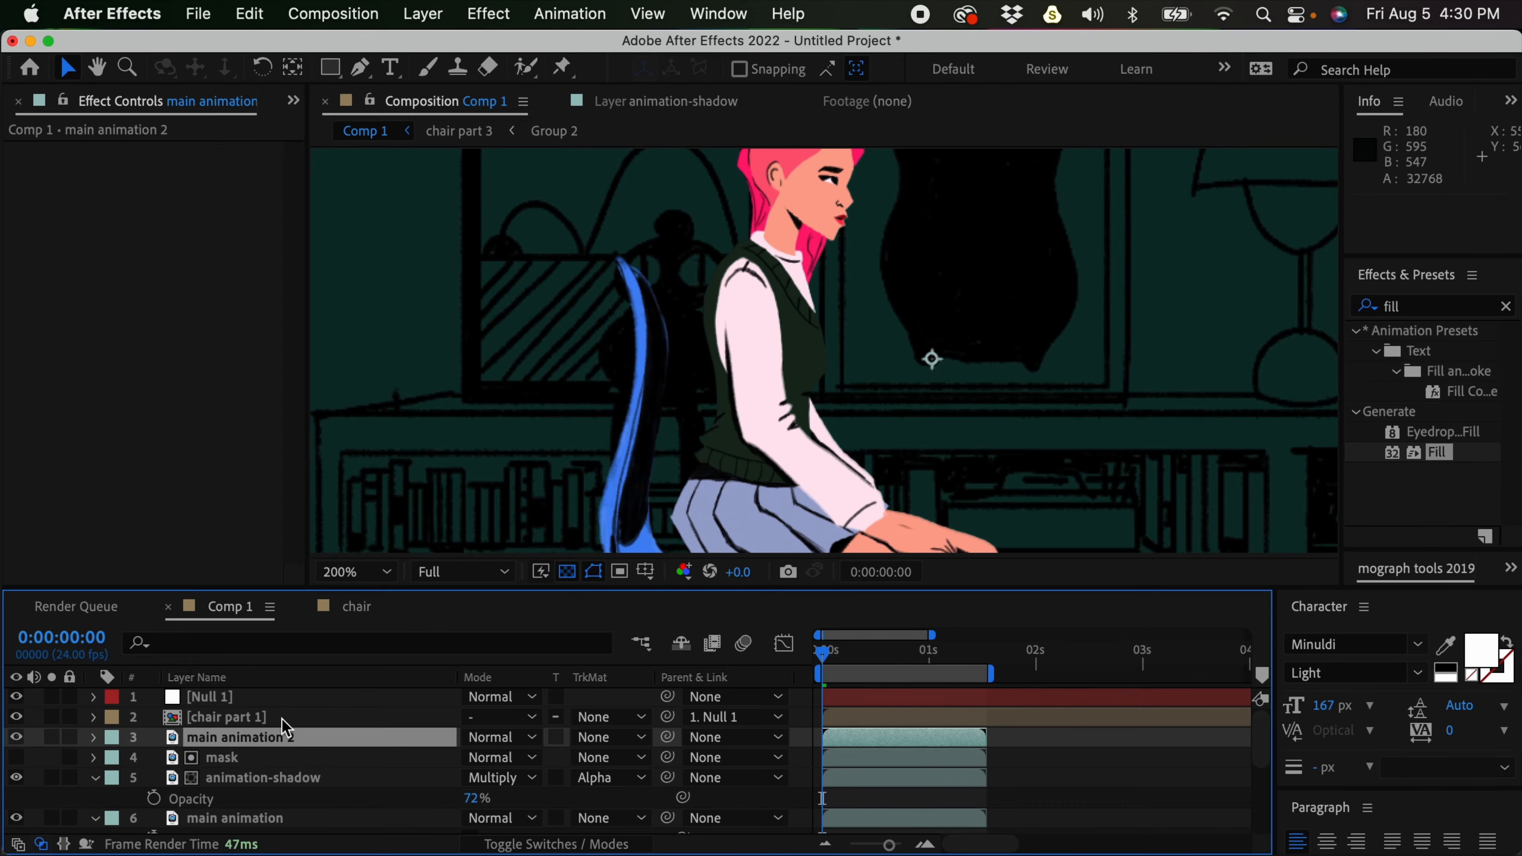
# Rename the duplicated main animation layer as "back light"
pyautogui.doubleClick(262, 735)
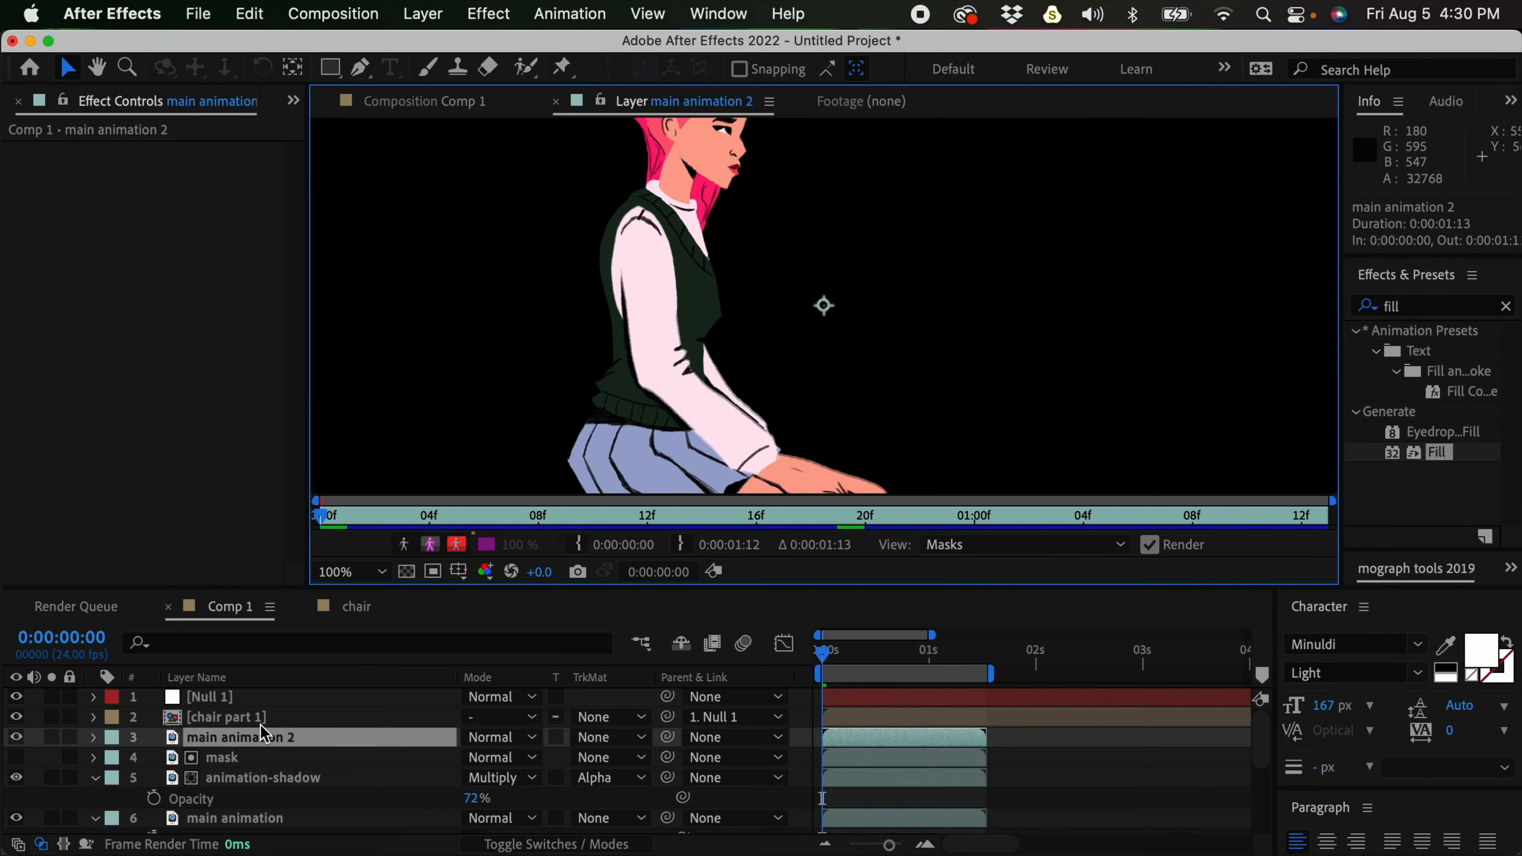
pyautogui.click(459, 107)
pyautogui.click(252, 748)
pyautogui.press('Return')
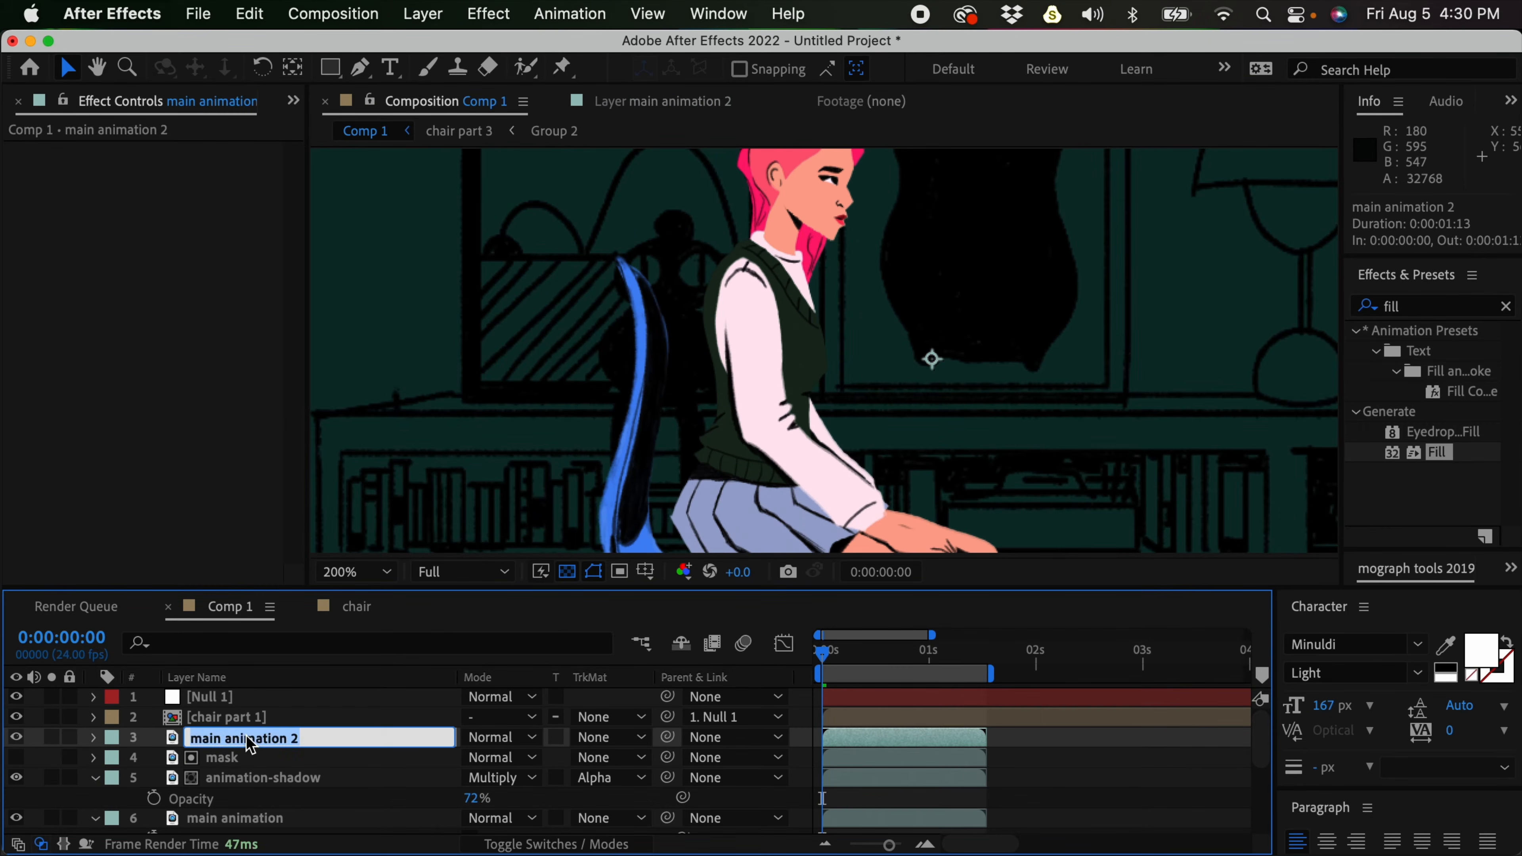
pyautogui.write('back light')
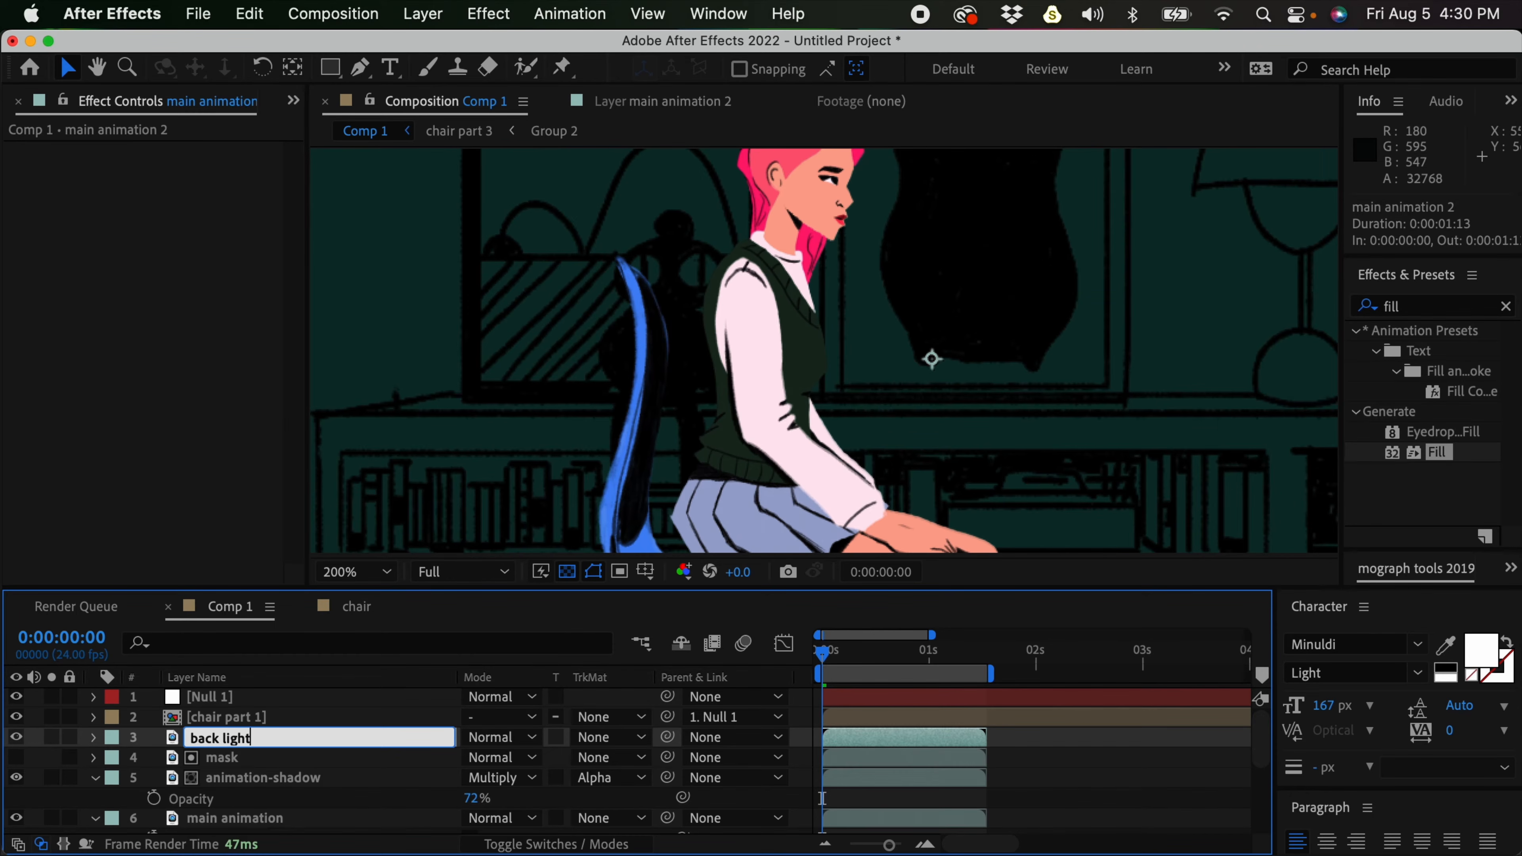
pyautogui.press('Return')
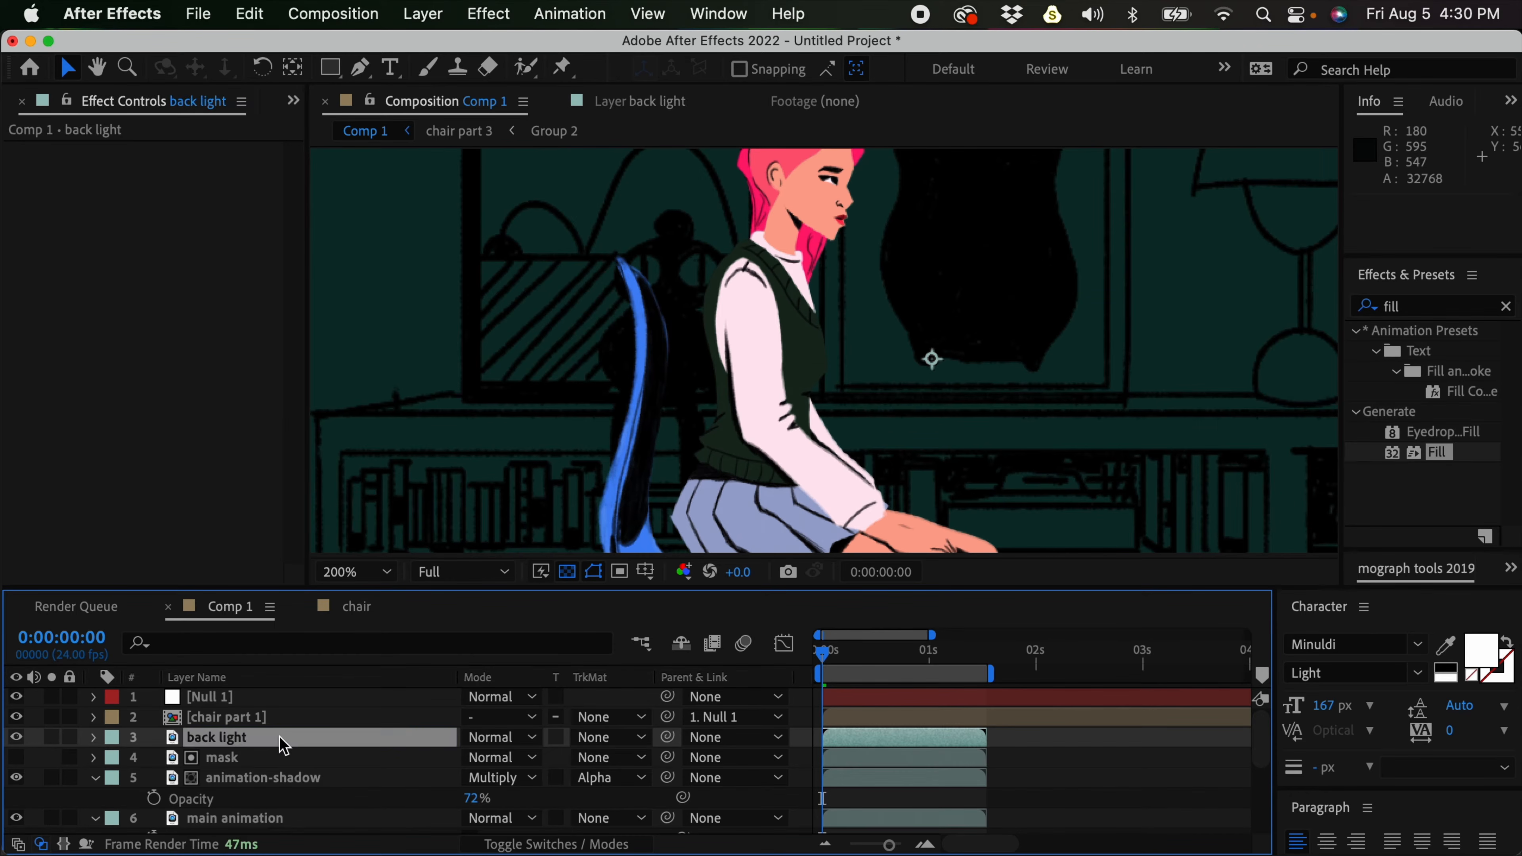
# Duplicate the back light layer and rename the upper copy as "mask"
pyautogui.press('super+d')
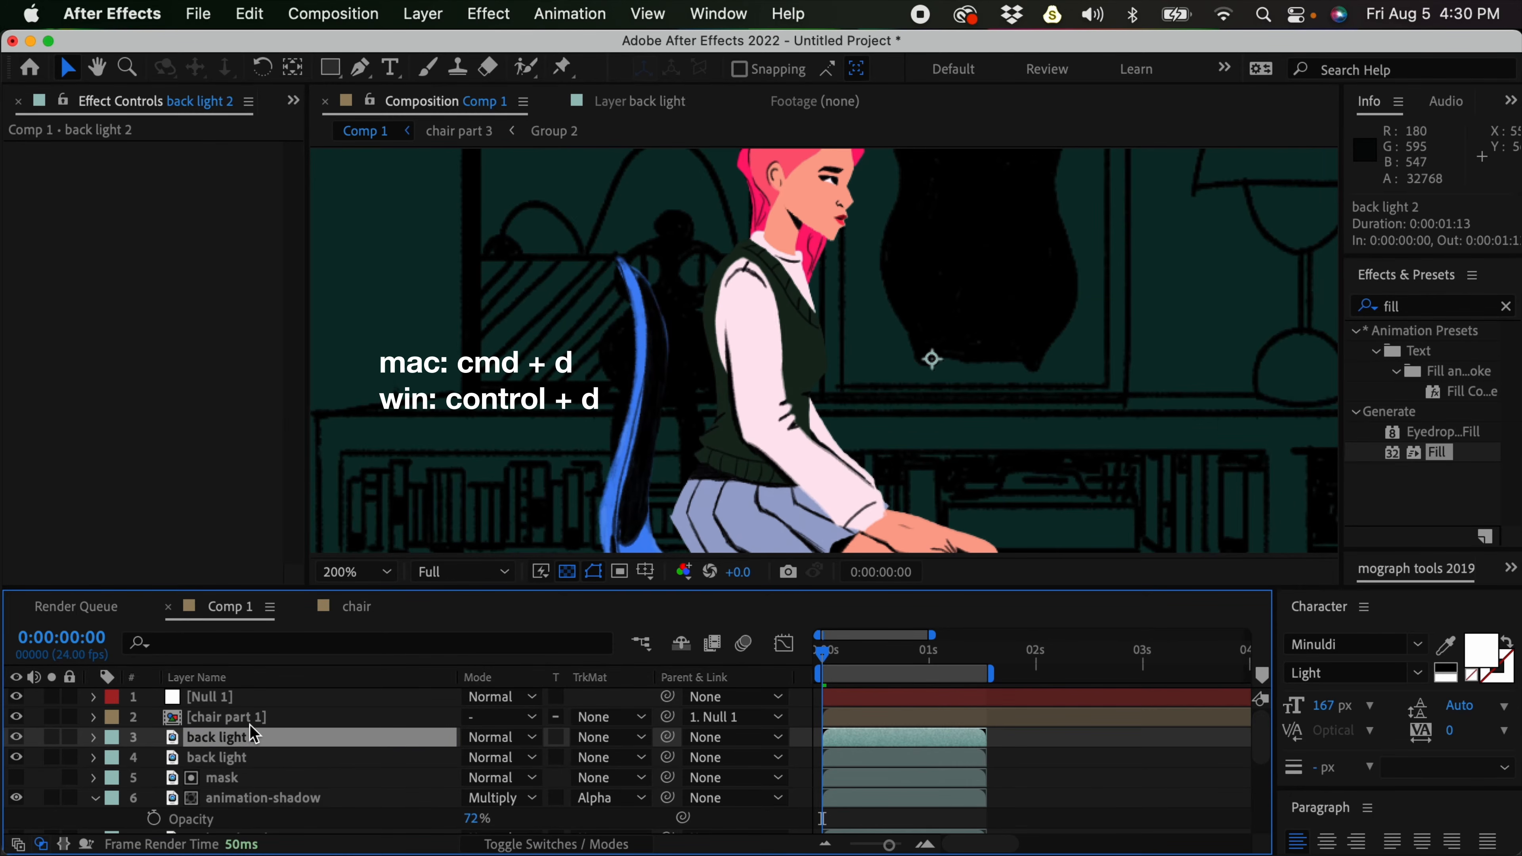
pyautogui.press('Return')
pyautogui.write('mask')
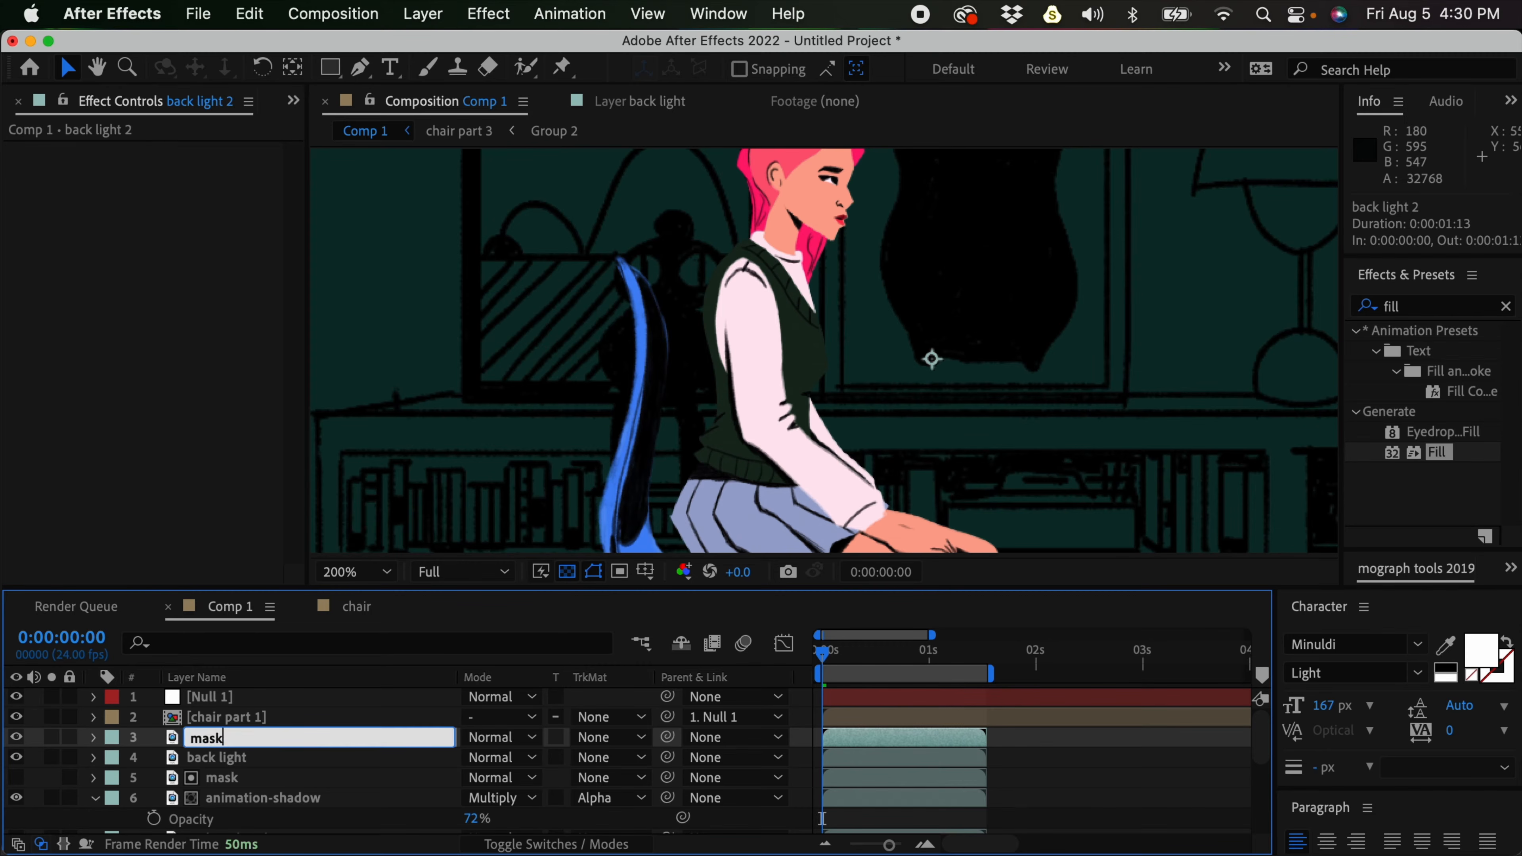
pyautogui.press('Return')
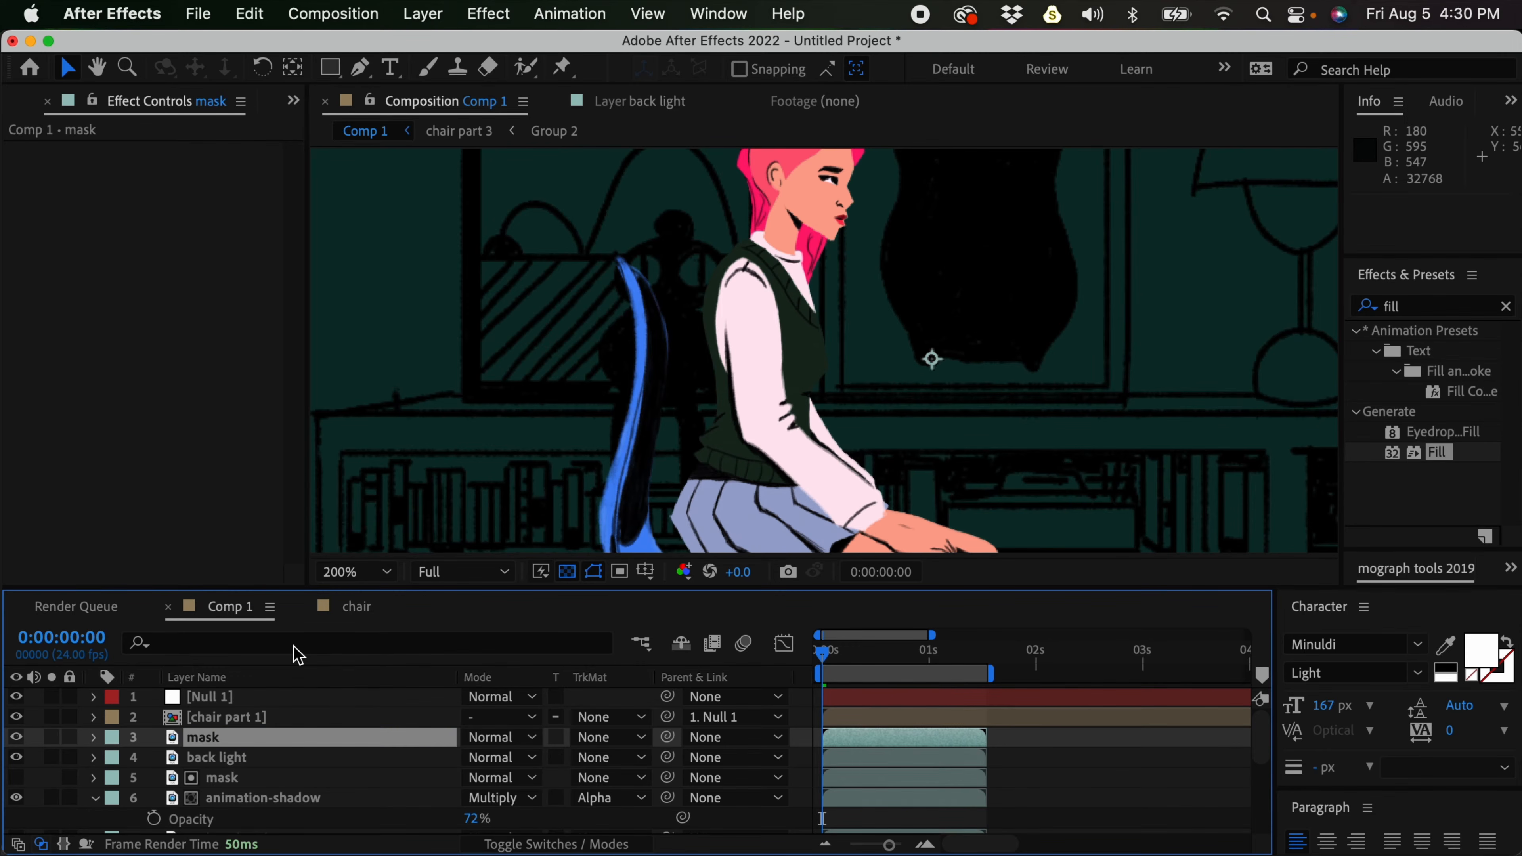
# Set the track matte of back light to Alpha Inverted Matte "mask" and apply a Fill effect to the layer
pyautogui.click(345, 754)
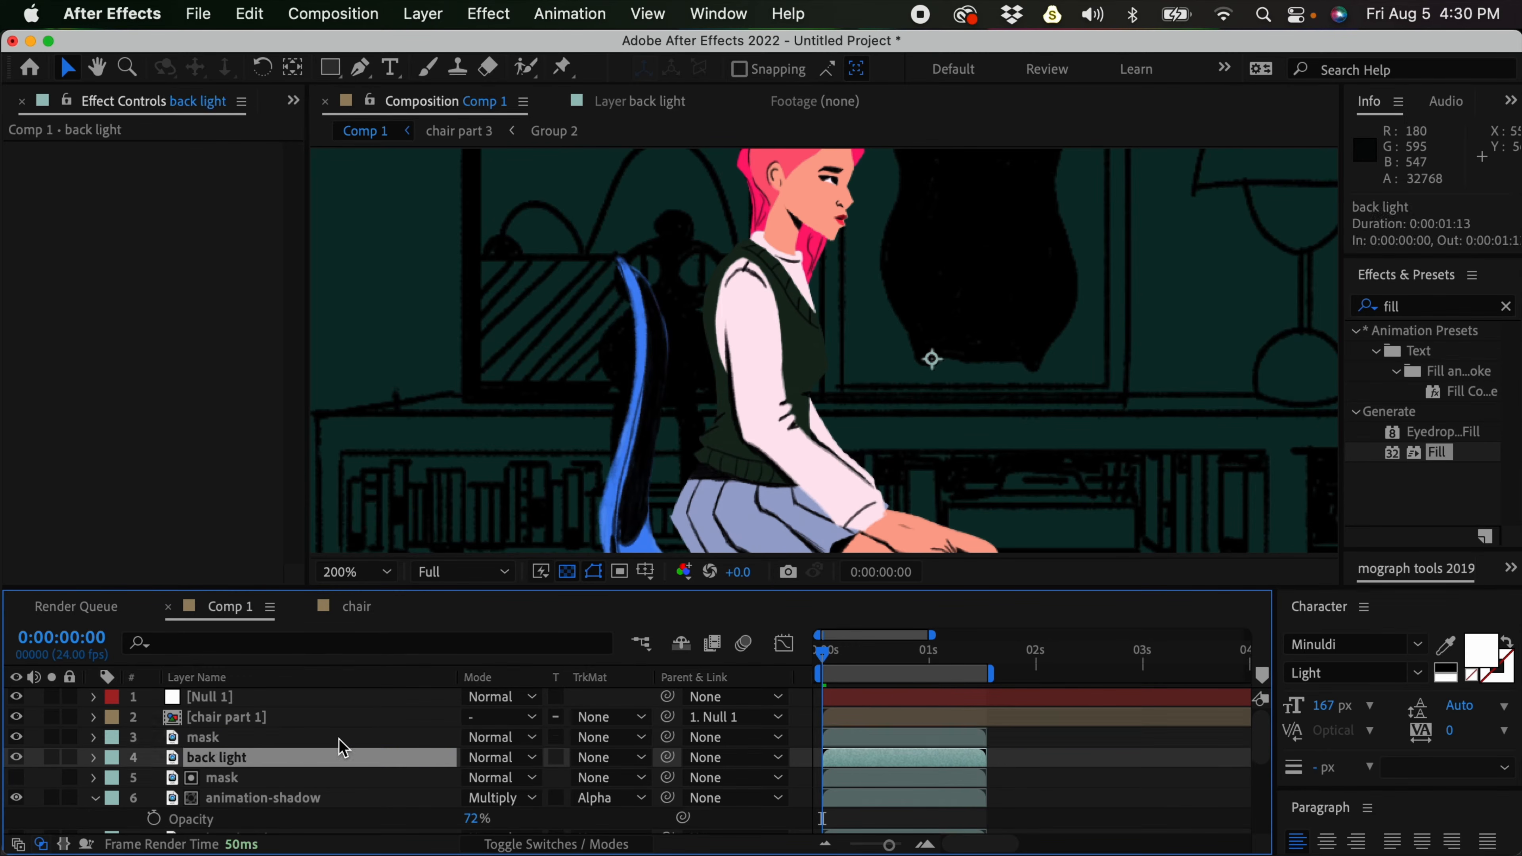
pyautogui.click(639, 764)
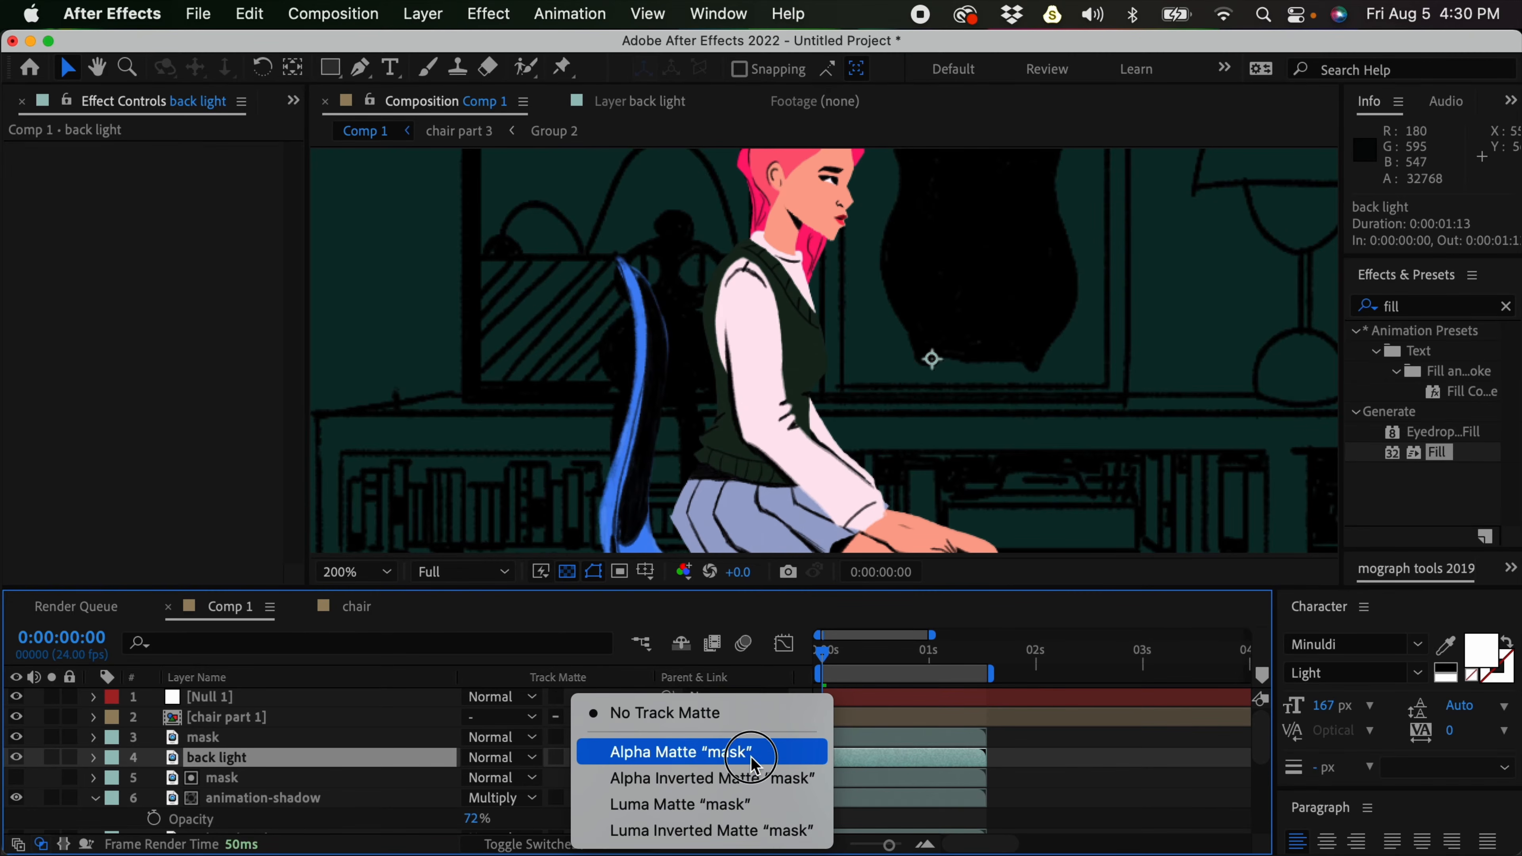
pyautogui.click(756, 778)
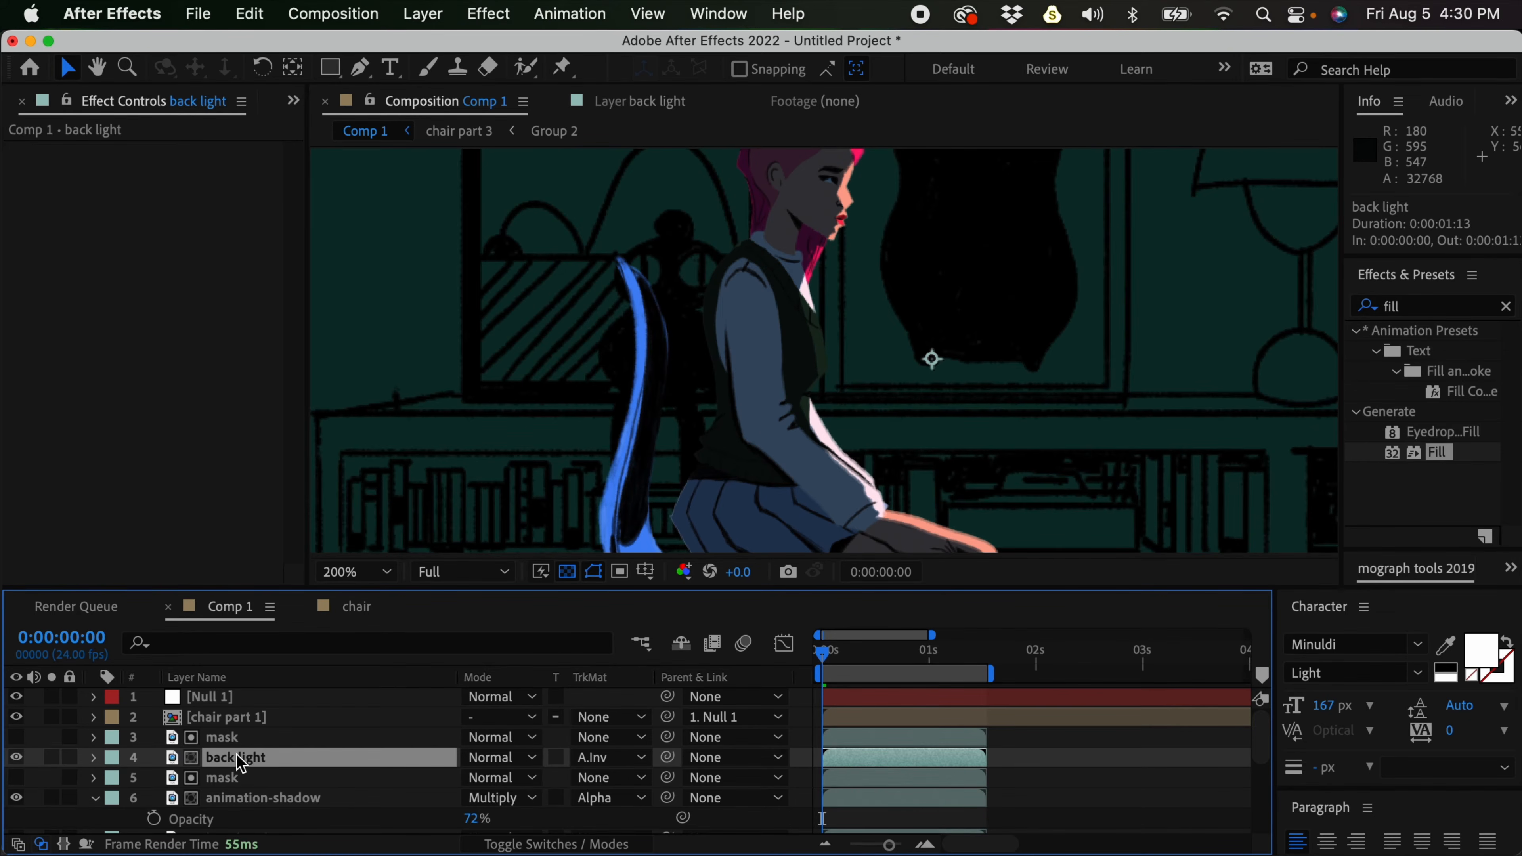
pyautogui.doubleClick(1442, 454)
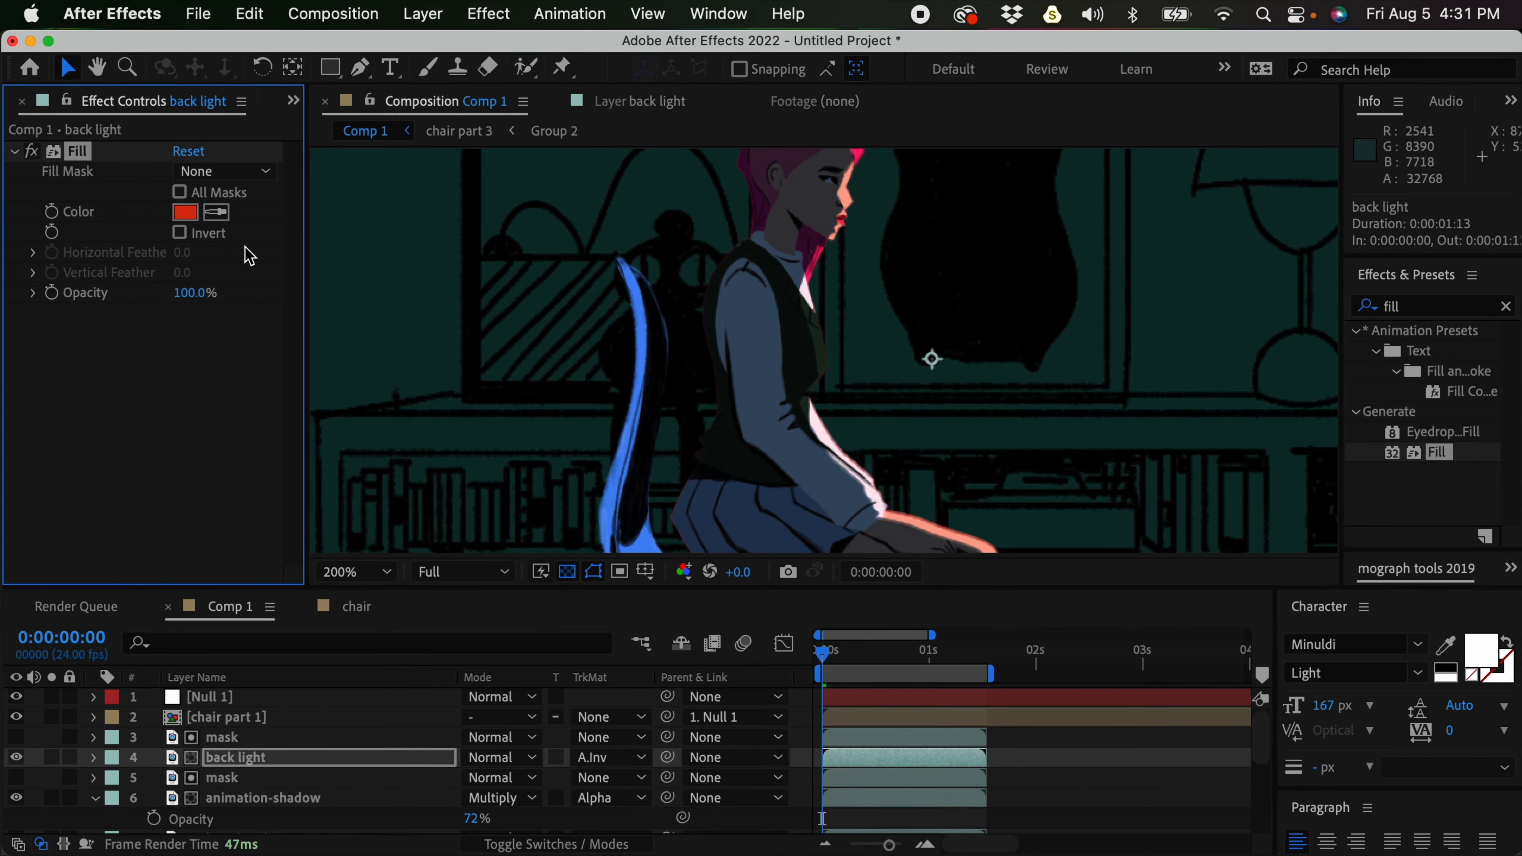
# Offset the mask layer above back light to about 544, 538 so a thin red rim outlines the character's back
pyautogui.click(871, 735)
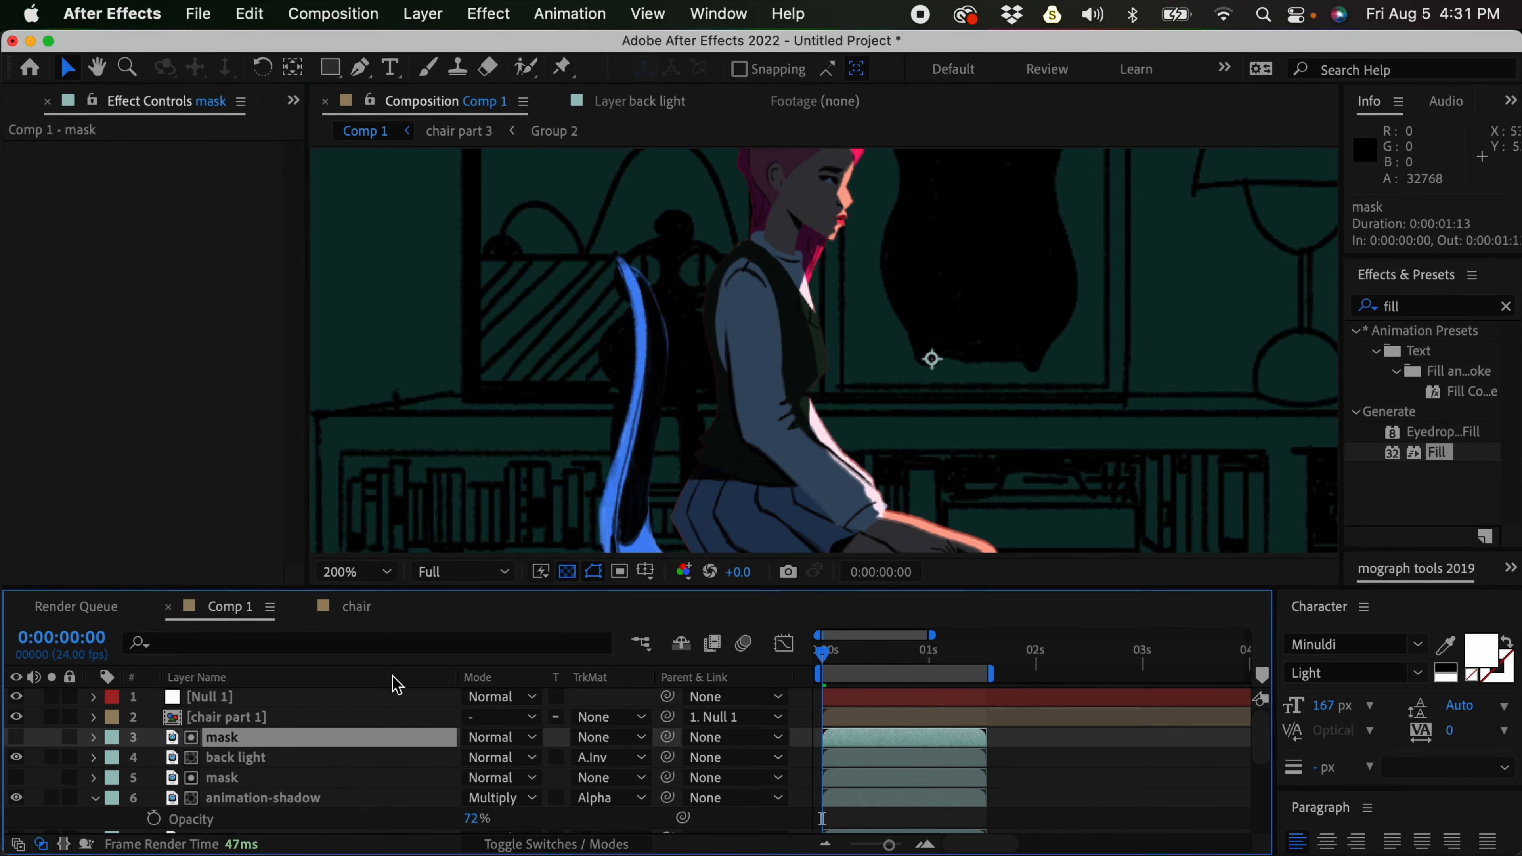
pyautogui.moveTo(949, 304); pyautogui.dragTo(955, 307)
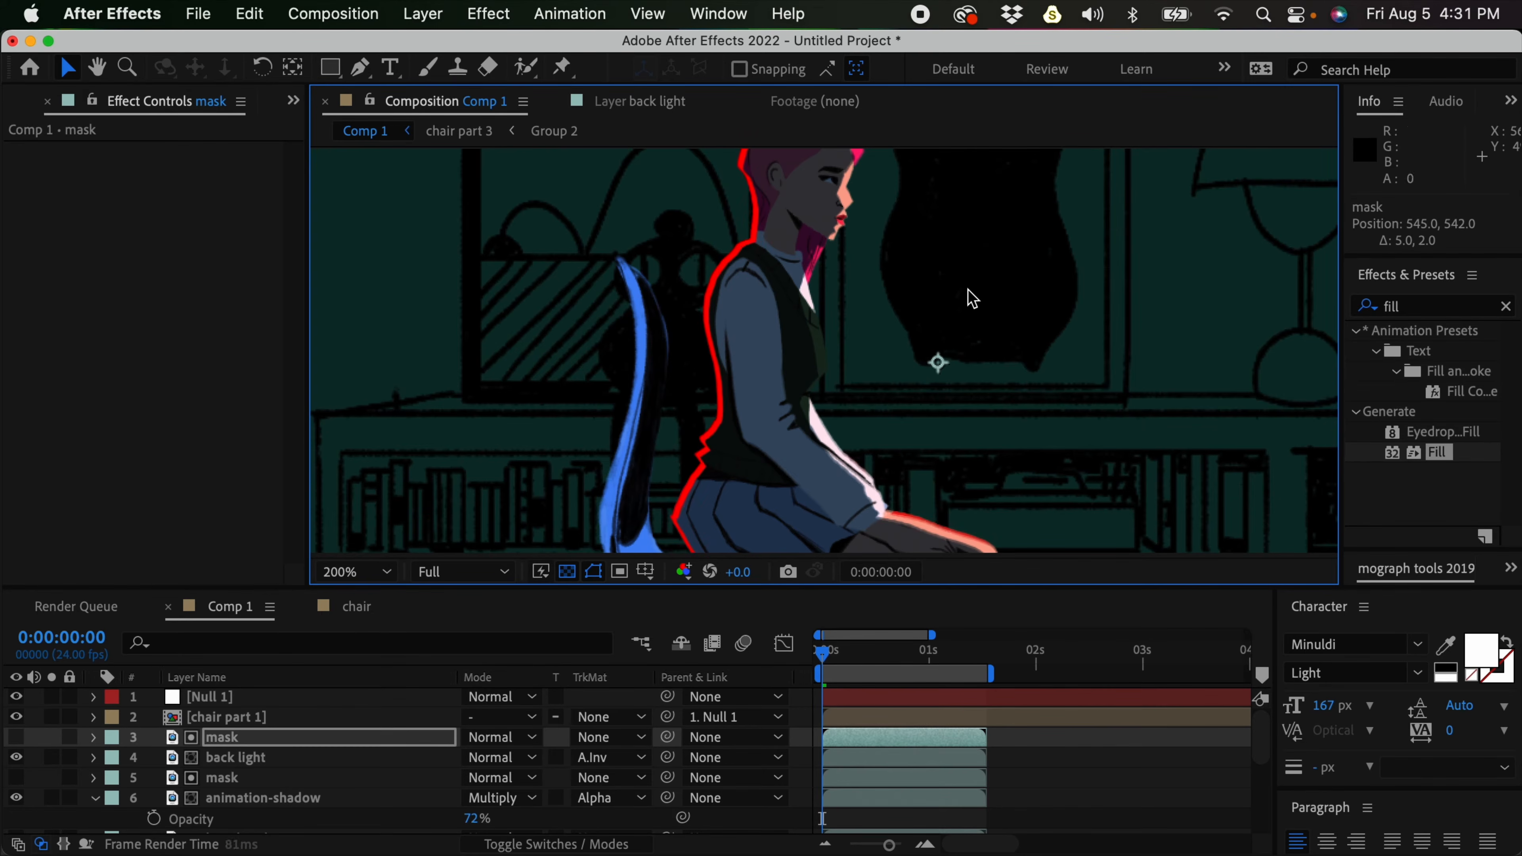
pyautogui.press(',')
pyautogui.press('.')
pyautogui.moveTo(969, 338); pyautogui.dragTo(965, 451)
pyautogui.moveTo(944, 382); pyautogui.dragTo(944, 381)
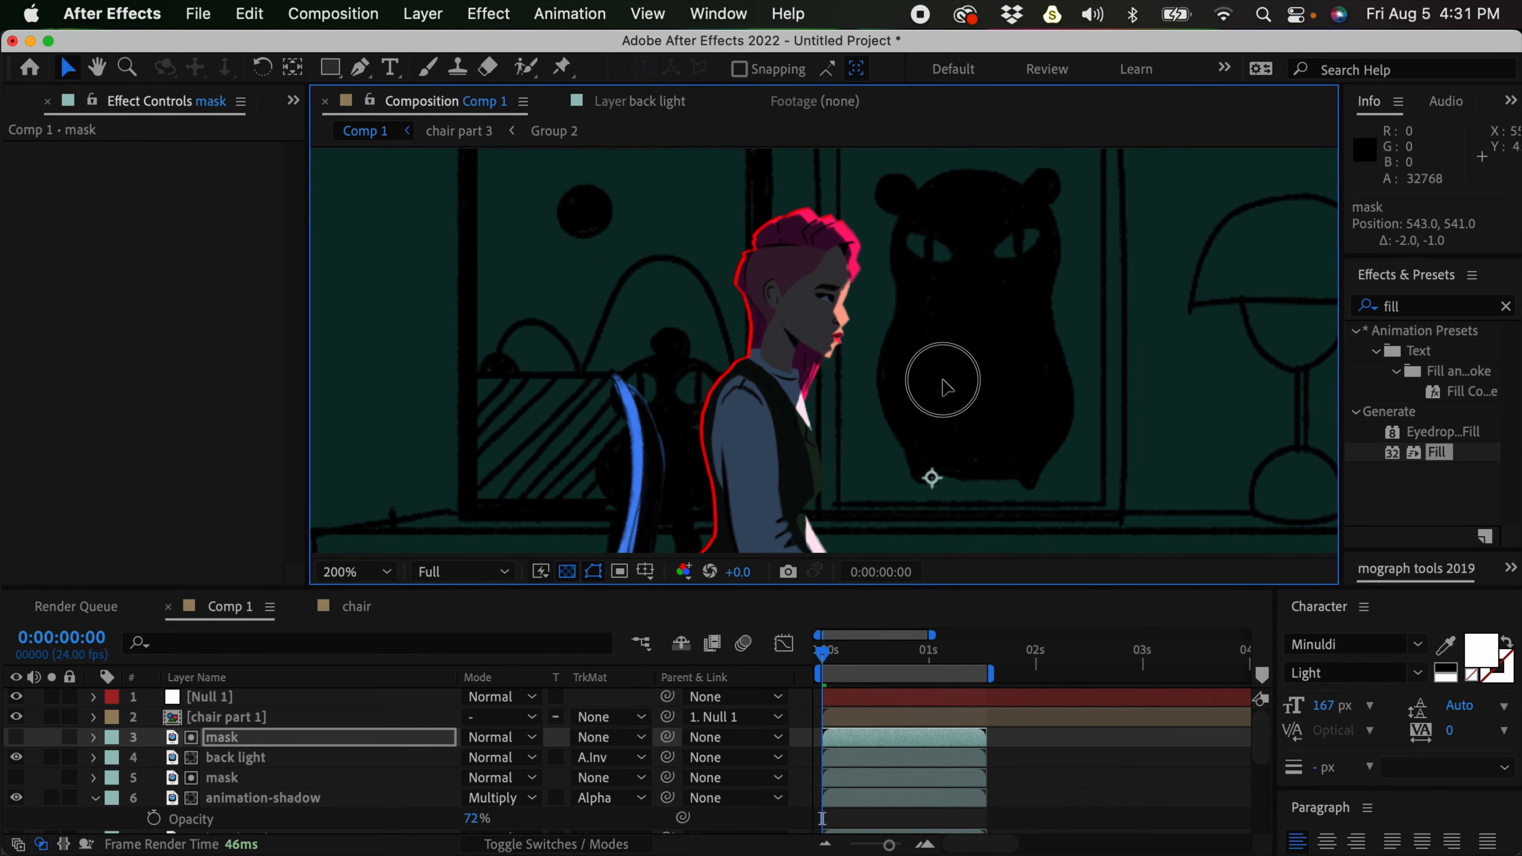
pyautogui.press(',')
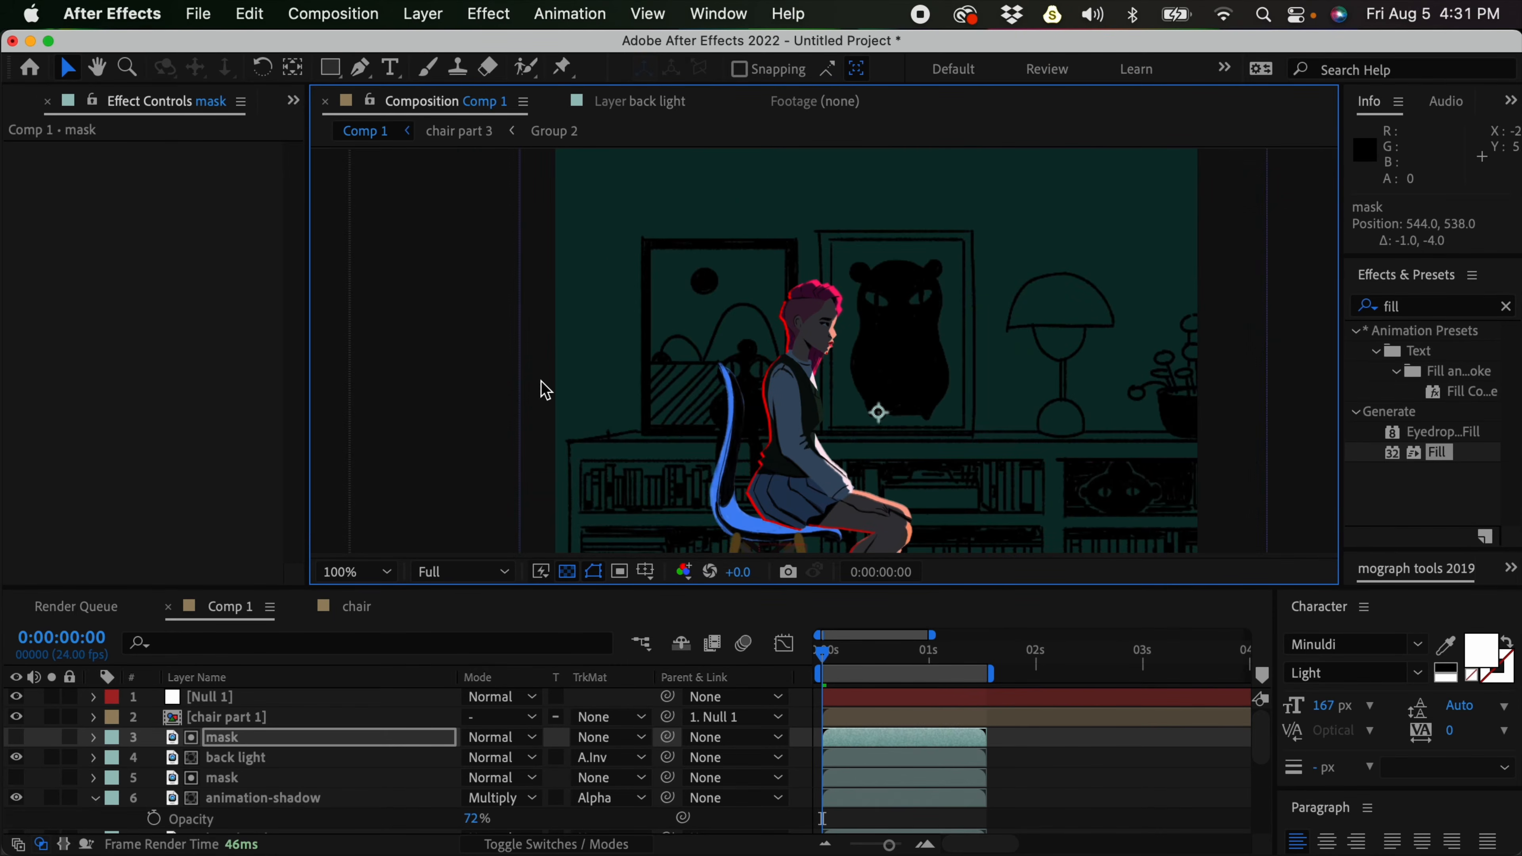
# Change the back light layer's Fill color to a slightly desaturated bright turquoise
pyautogui.moveTo(946, 413); pyautogui.dragTo(940, 380)
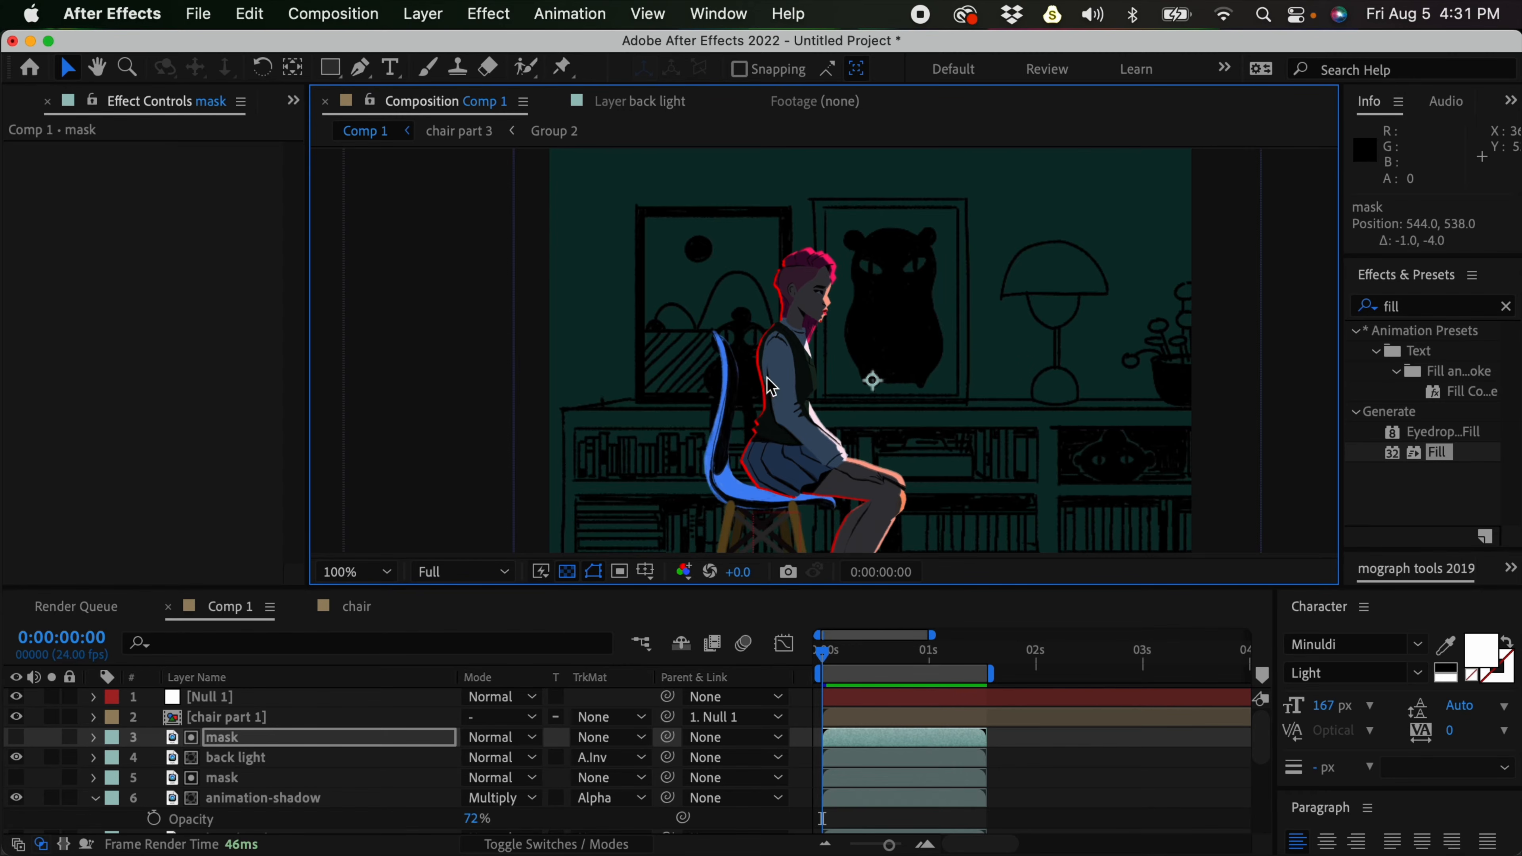
pyautogui.scroll(2, 892, 395)
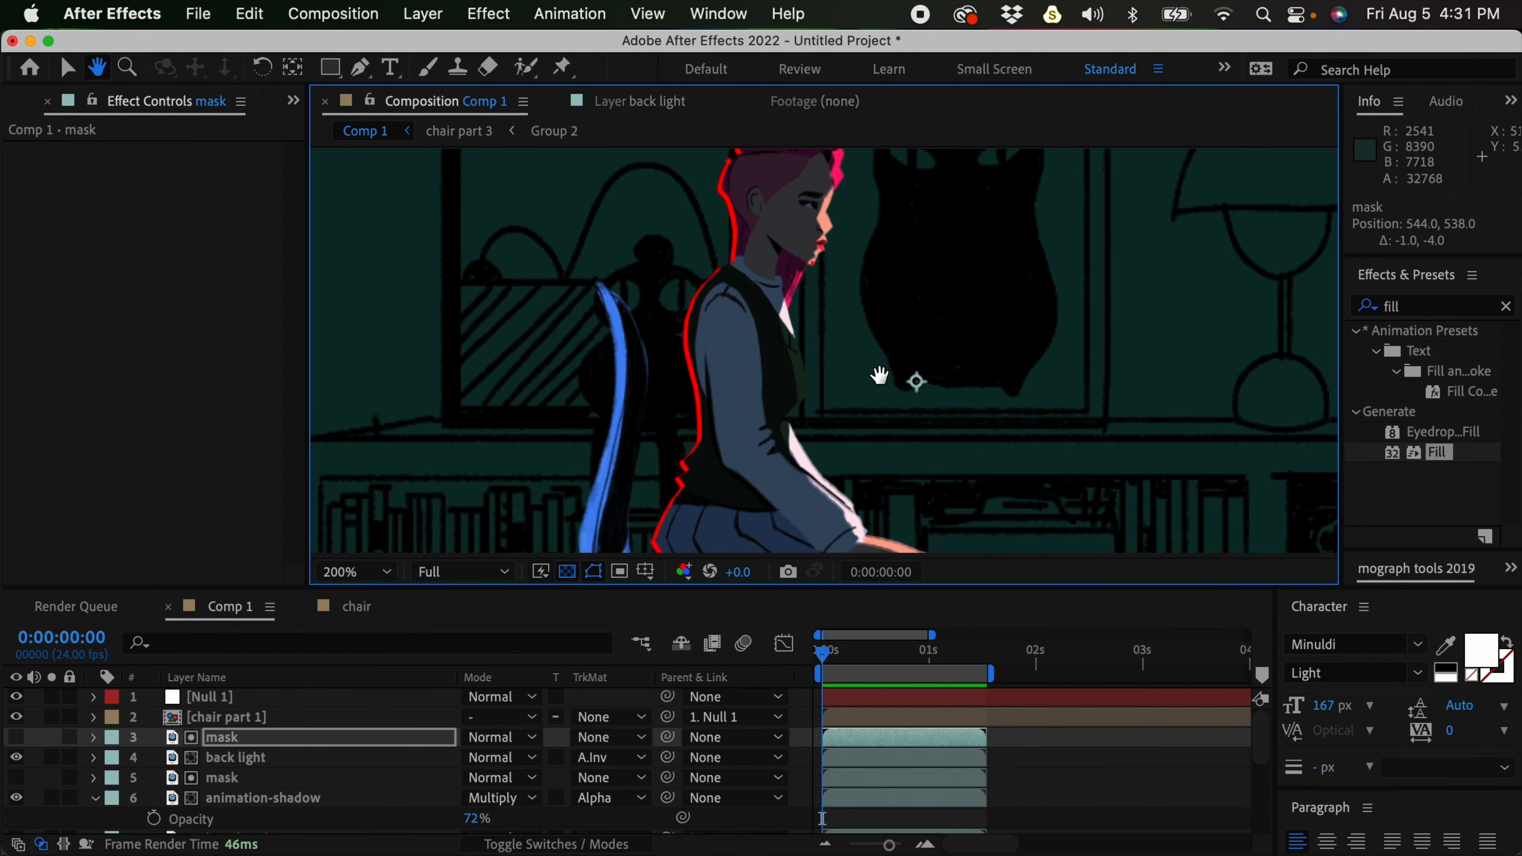
pyautogui.click(264, 756)
pyautogui.click(187, 211)
pyautogui.click(983, 558)
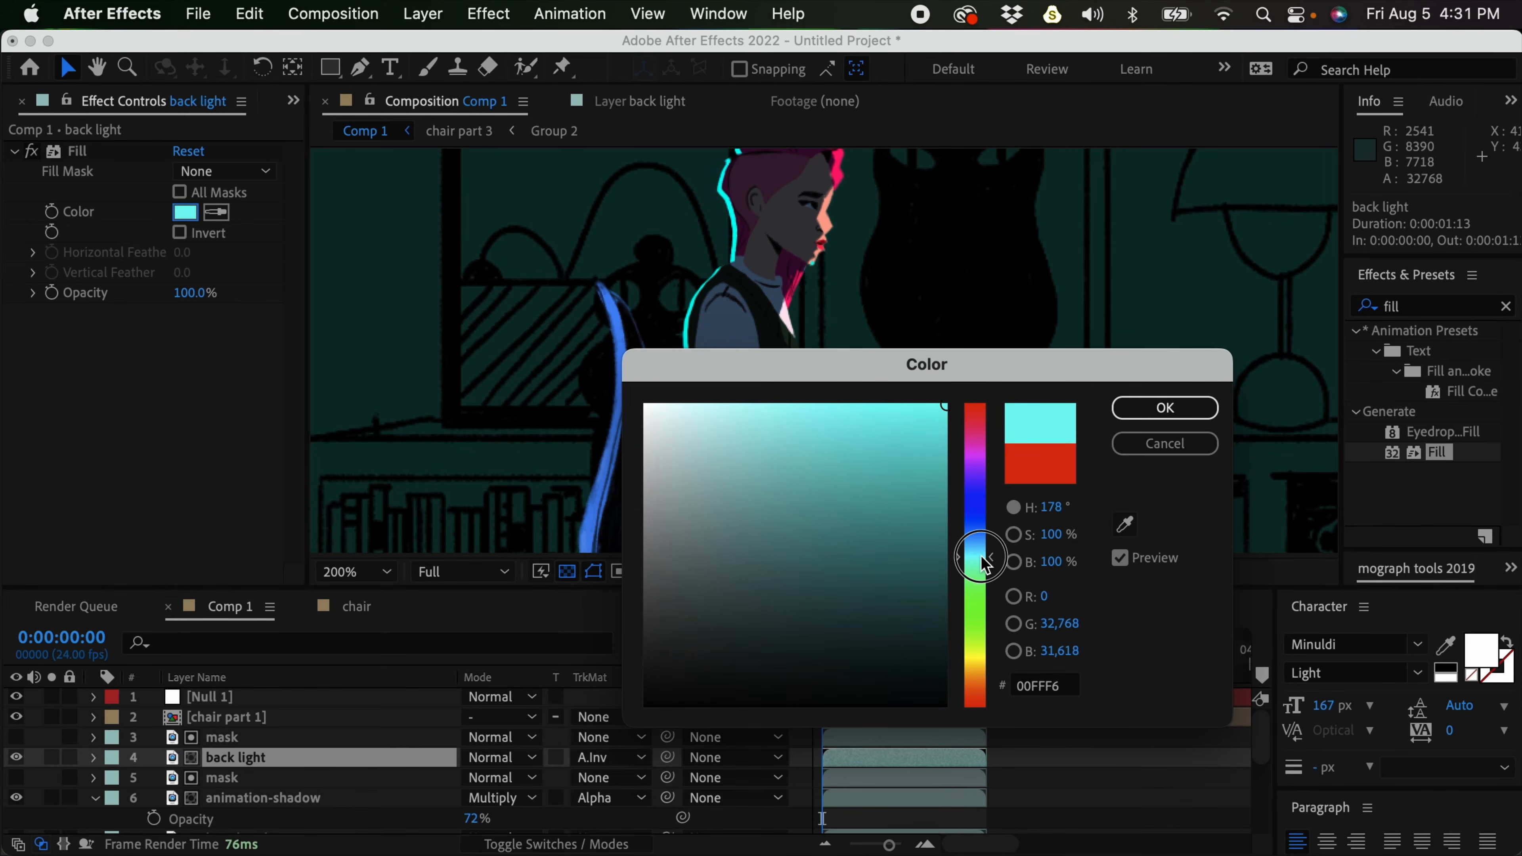
pyautogui.moveTo(980, 563); pyautogui.dragTo(980, 561)
pyautogui.moveTo(942, 411); pyautogui.dragTo(886, 405)
pyautogui.click(1151, 410)
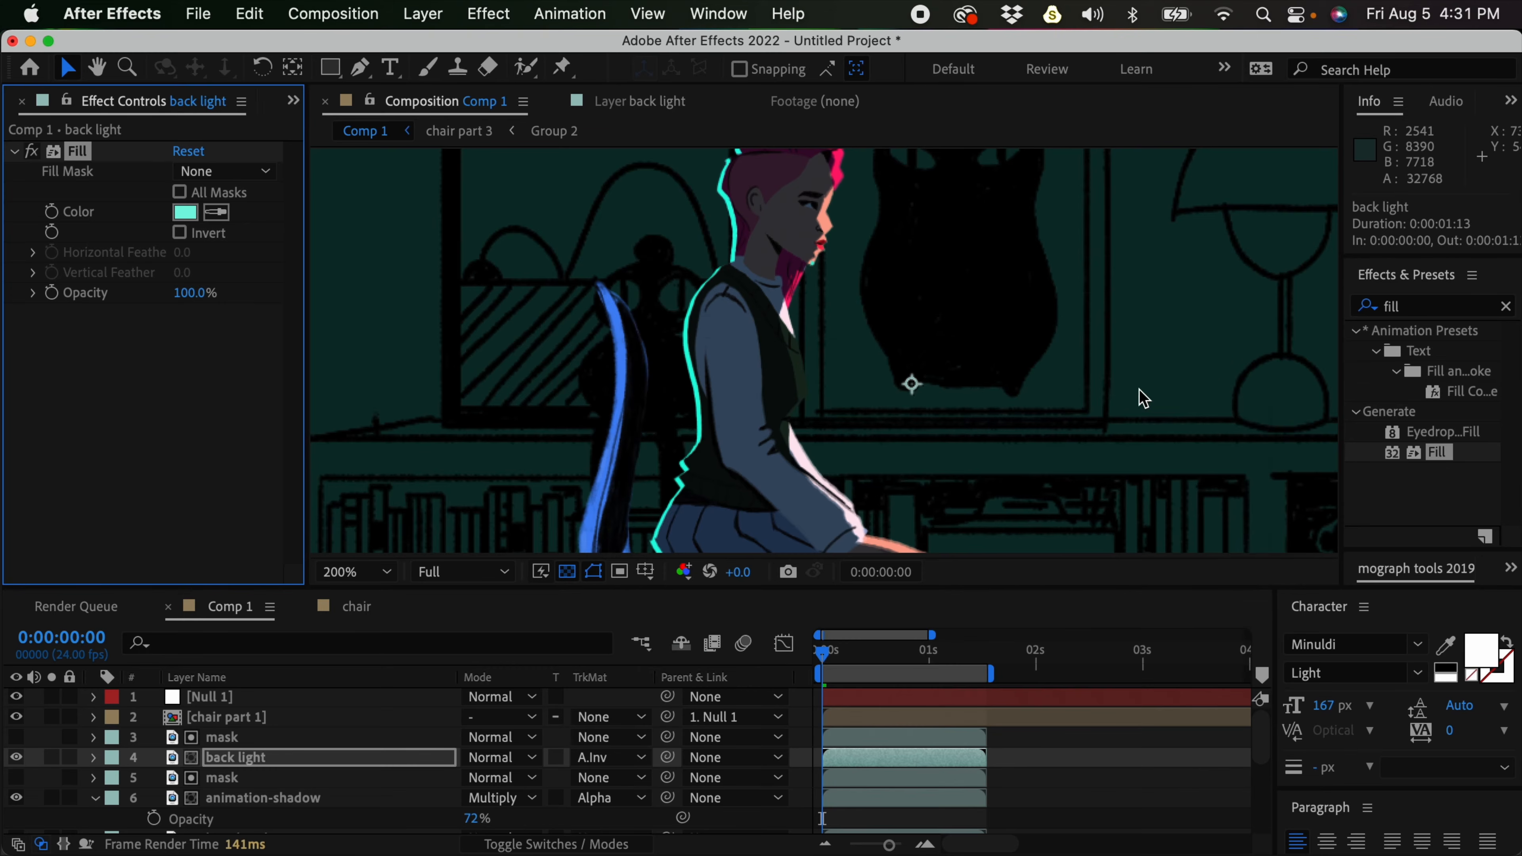
# Try the Overlay blending mode on the back light layer and settle on Color Dodge
pyautogui.click(507, 758)
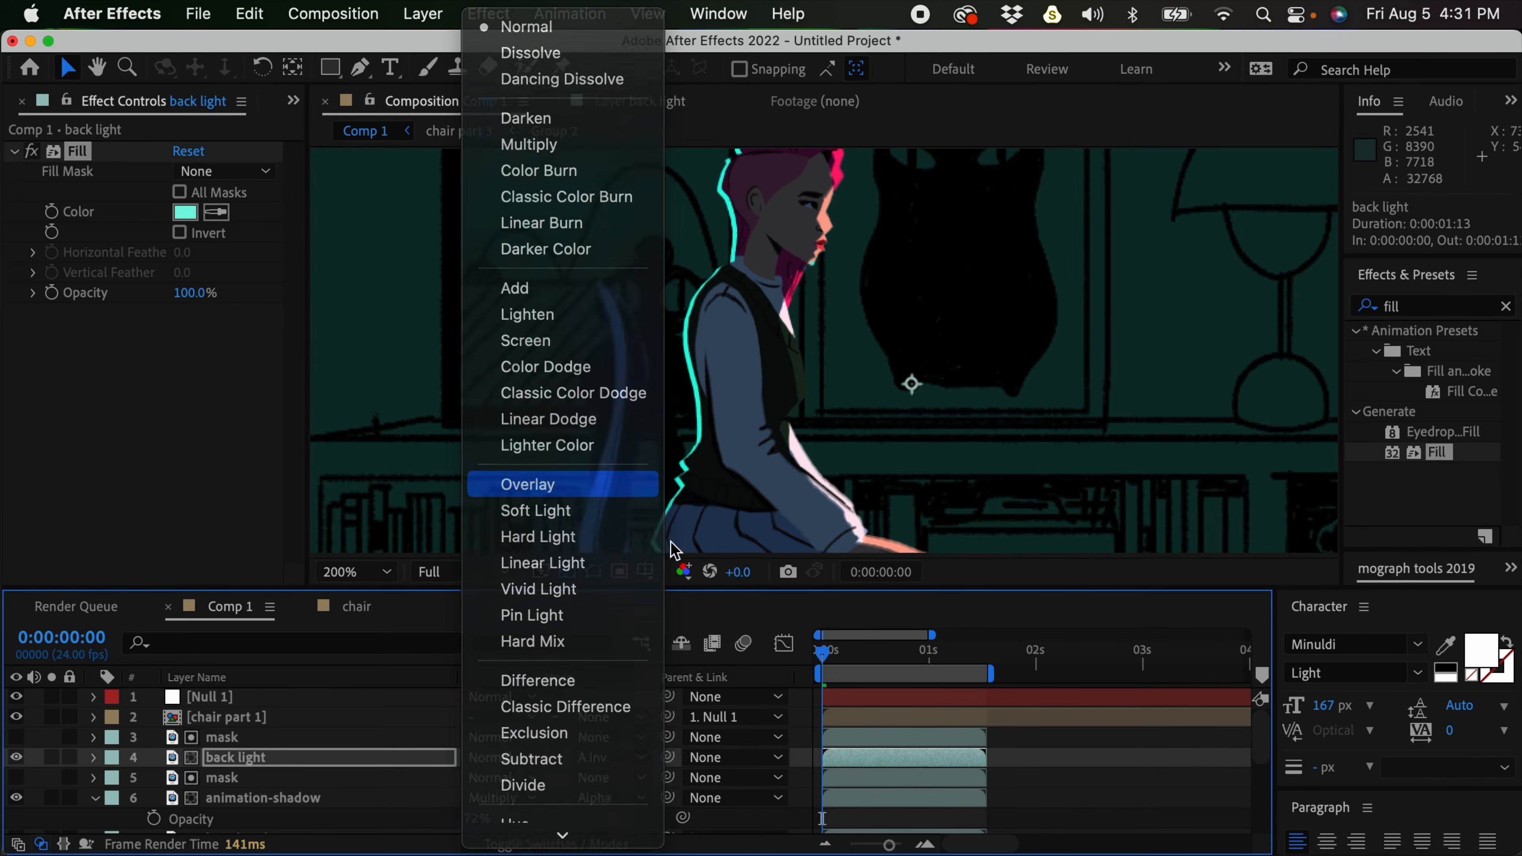
pyautogui.click(527, 485)
pyautogui.click(526, 760)
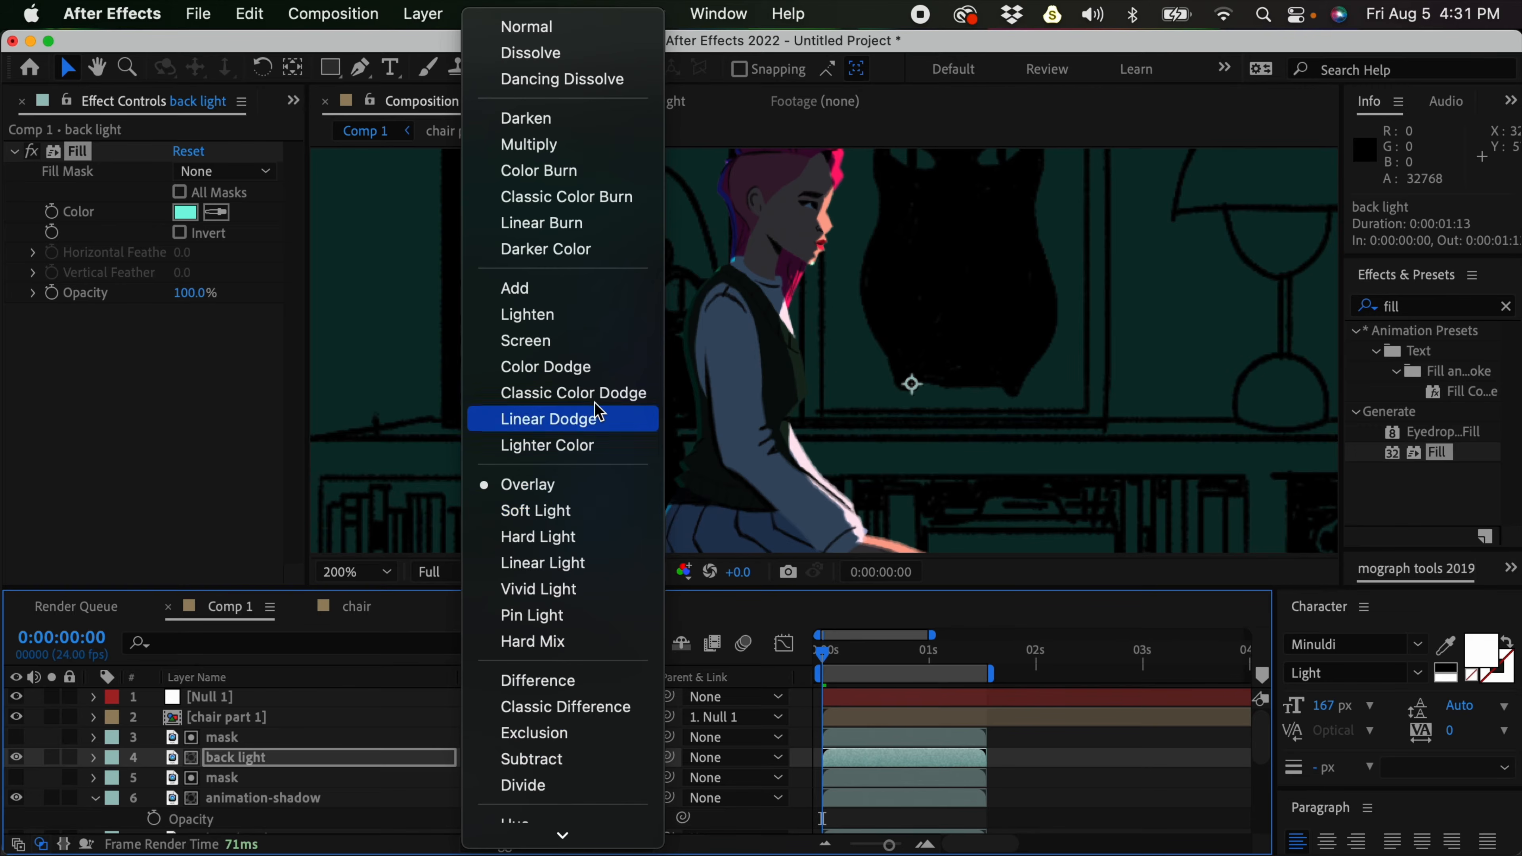
pyautogui.click(577, 366)
pyautogui.moveTo(780, 347)
pyautogui.mouseDown()
pyautogui.moveTo(829, 270)
pyautogui.moveTo(822, 357)
pyautogui.mouseUp()
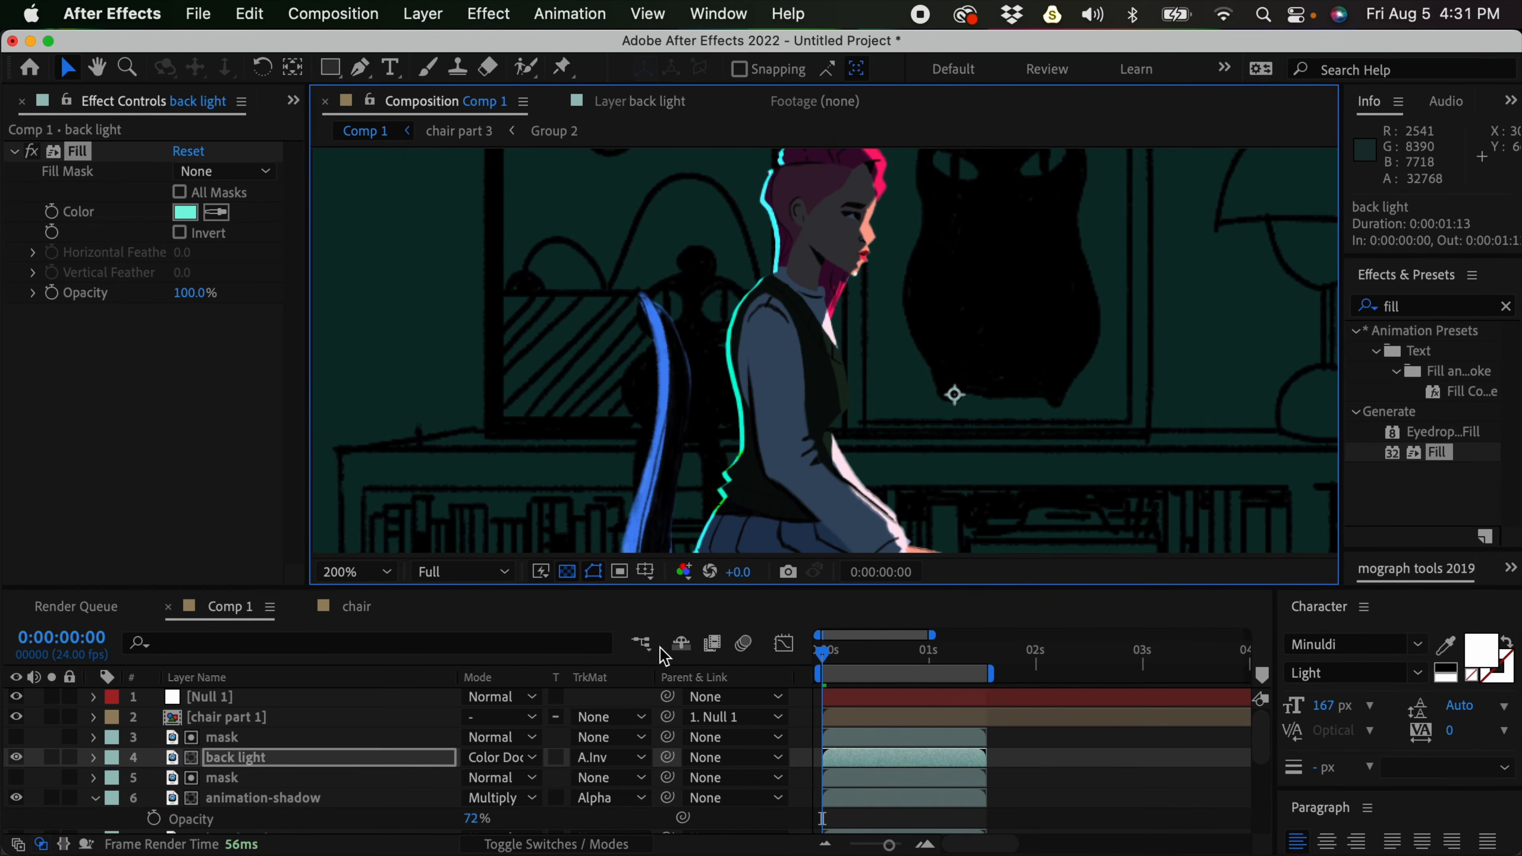
# Lower the back light layer's opacity to 52%
pyautogui.press('t')
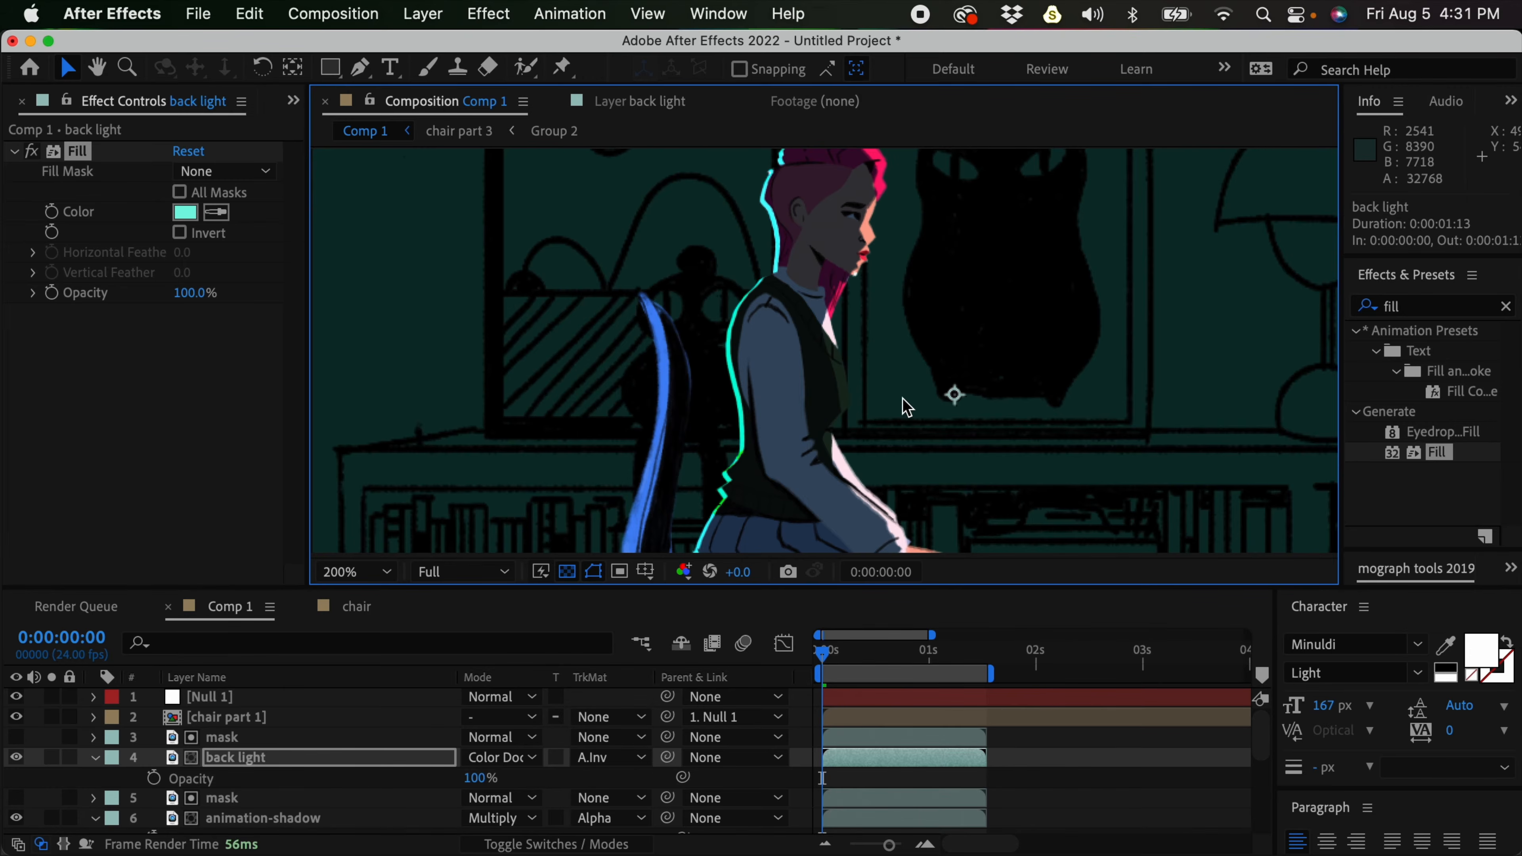
pyautogui.press(',')
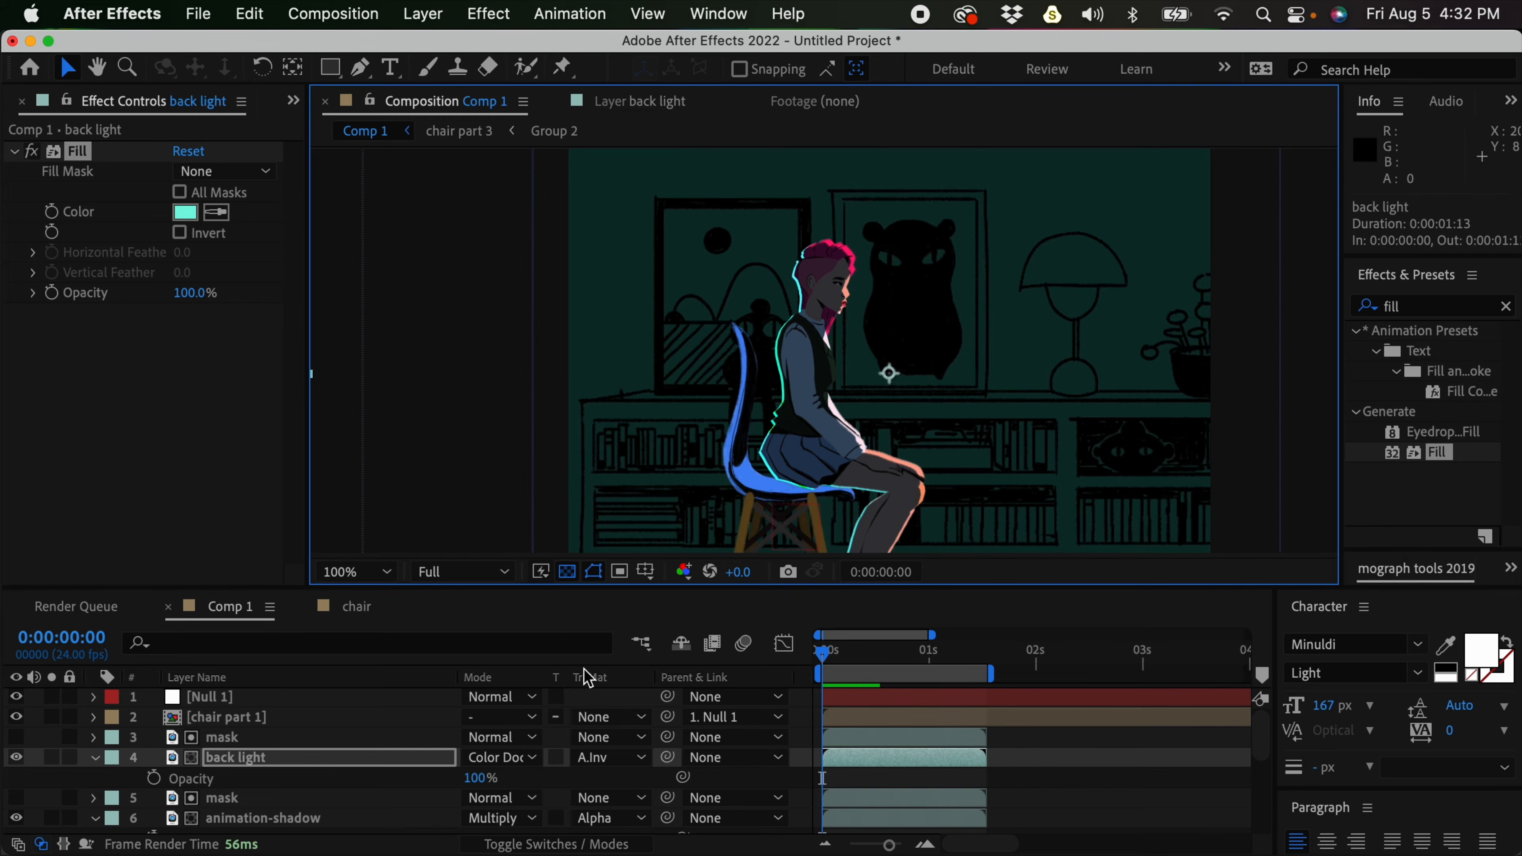
pyautogui.moveTo(479, 778); pyautogui.dragTo(445, 777)
pyautogui.click(922, 772)
pyautogui.press('h')
pyautogui.moveTo(996, 493); pyautogui.dragTo(981, 460)
pyautogui.press(',')
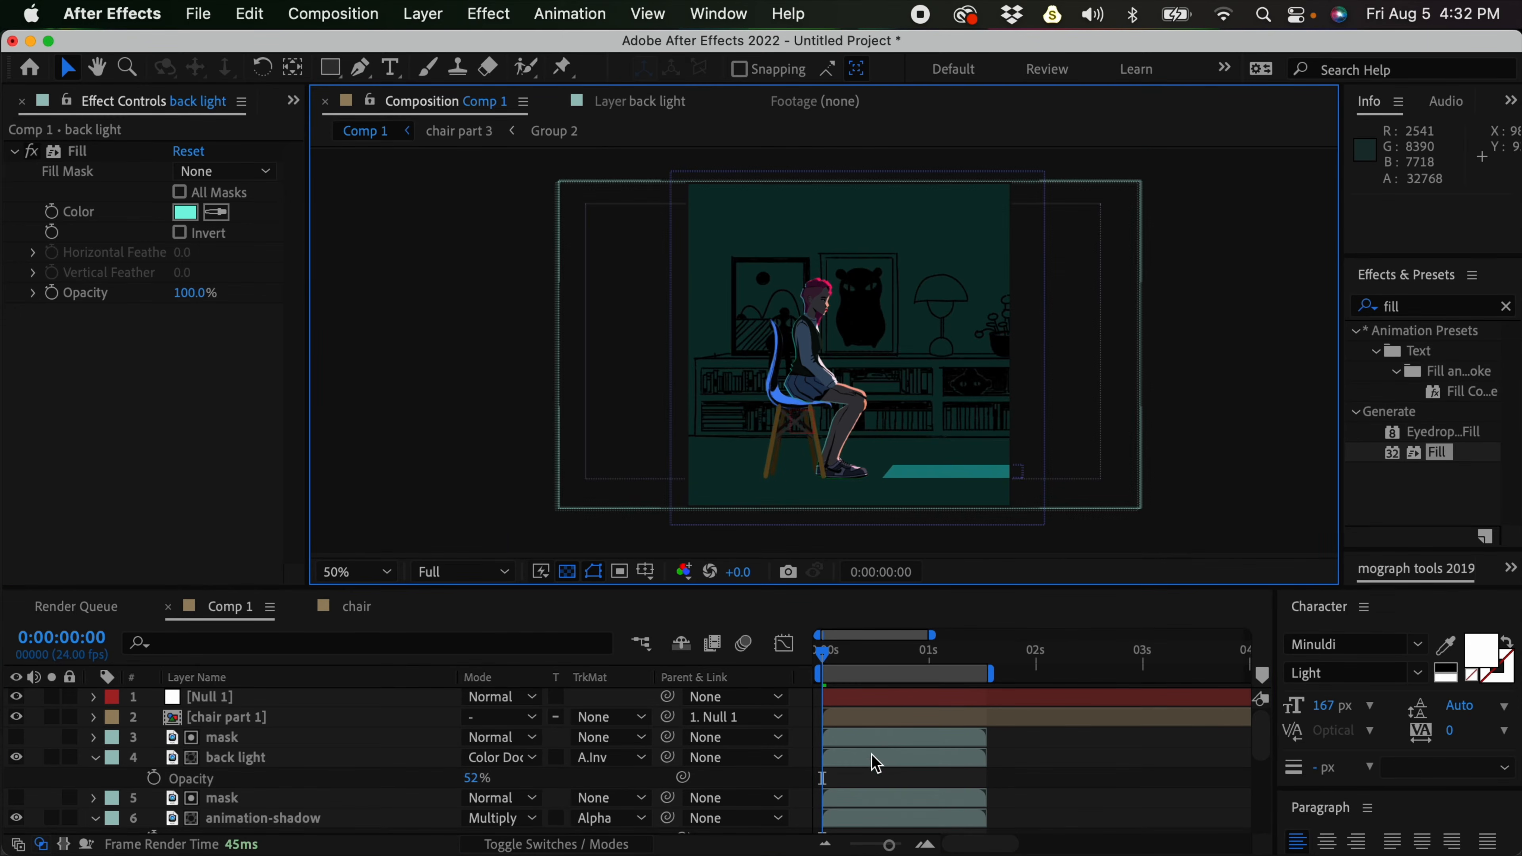
# Play back the composition and examine the rim light on the character as she rises from the chair
pyautogui.click(872, 736)
pyautogui.scroll(-3, 1264, 739)
pyautogui.scroll(3, 1264, 738)
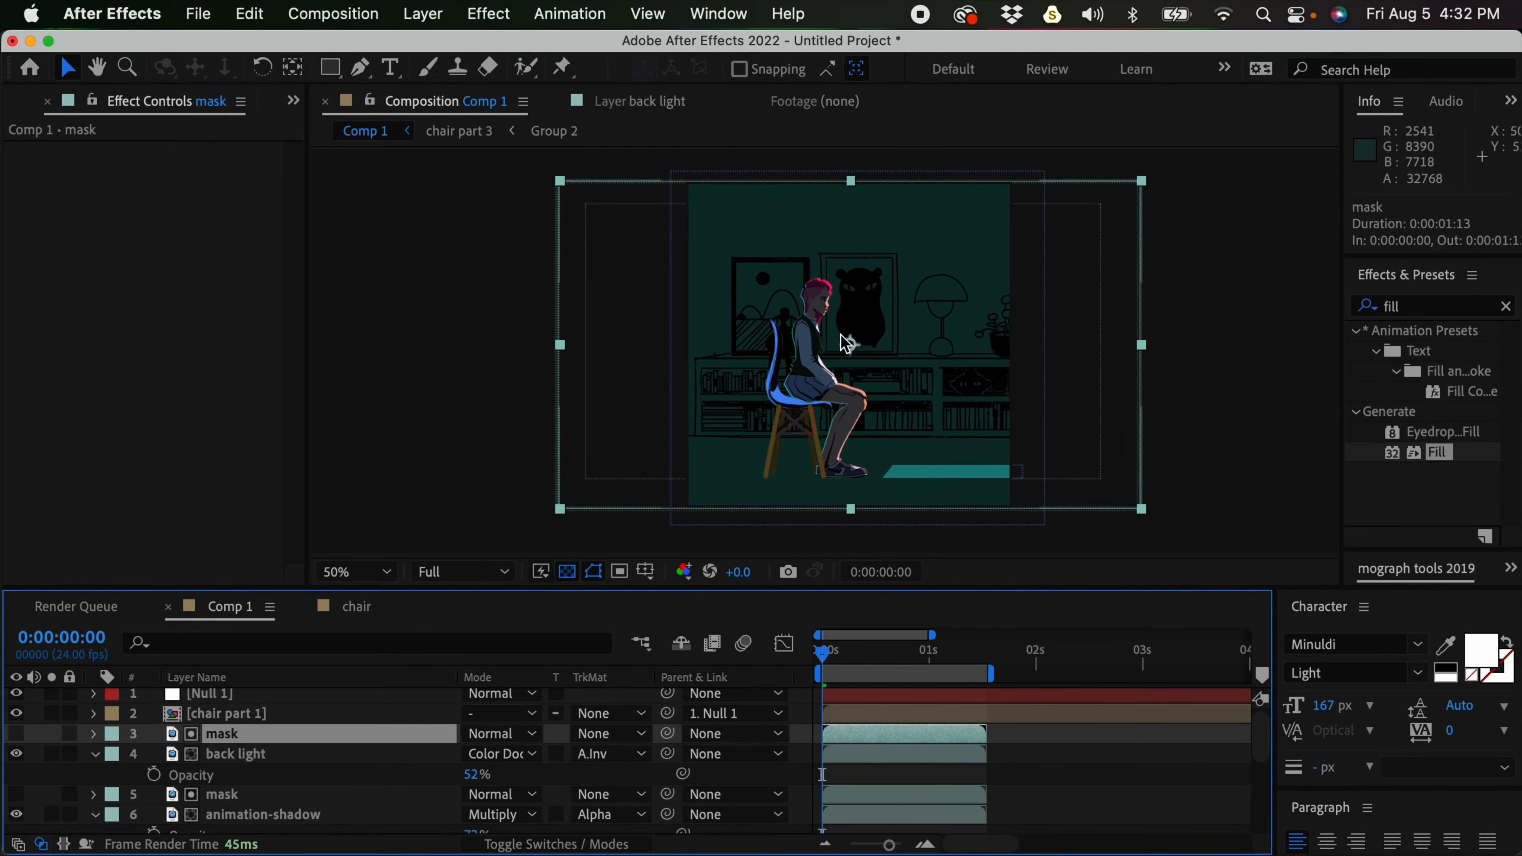
pyautogui.press('space')
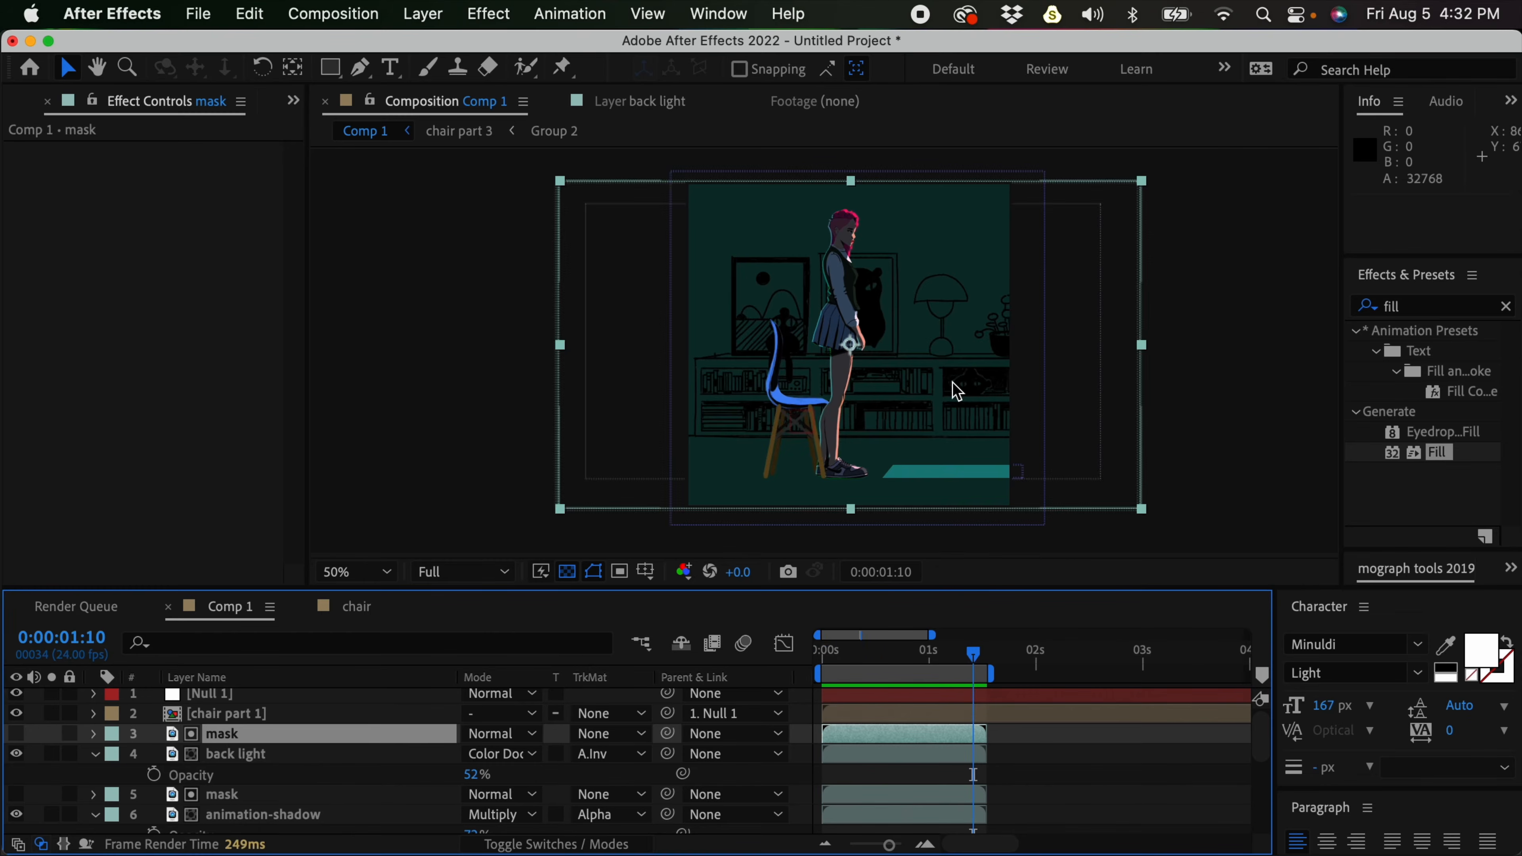
pyautogui.scroll(2, 954, 387)
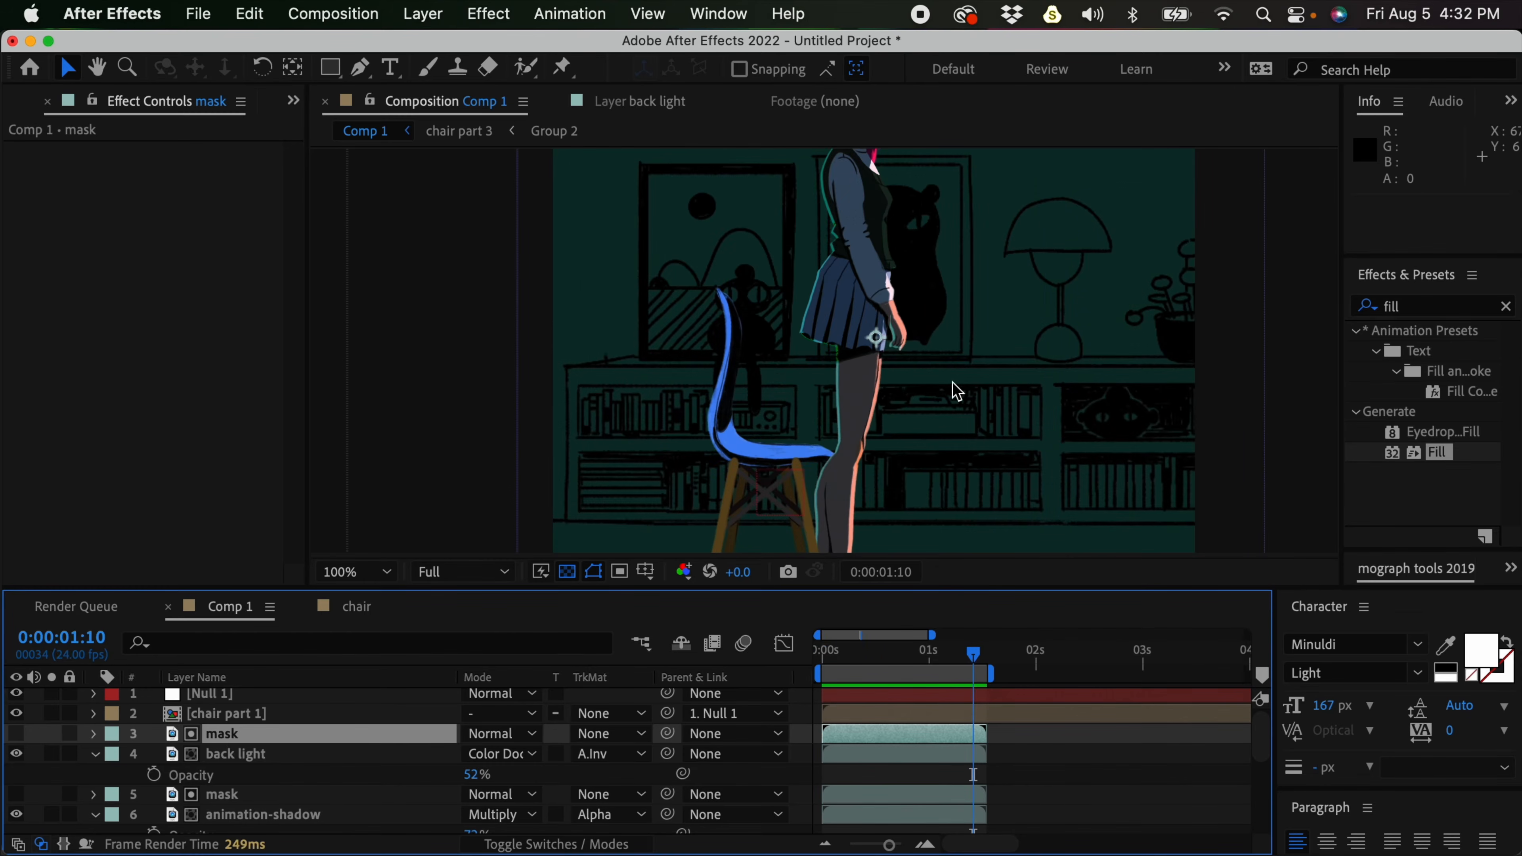
pyautogui.click(845, 671)
pyautogui.moveTo(844, 661); pyautogui.dragTo(821, 662)
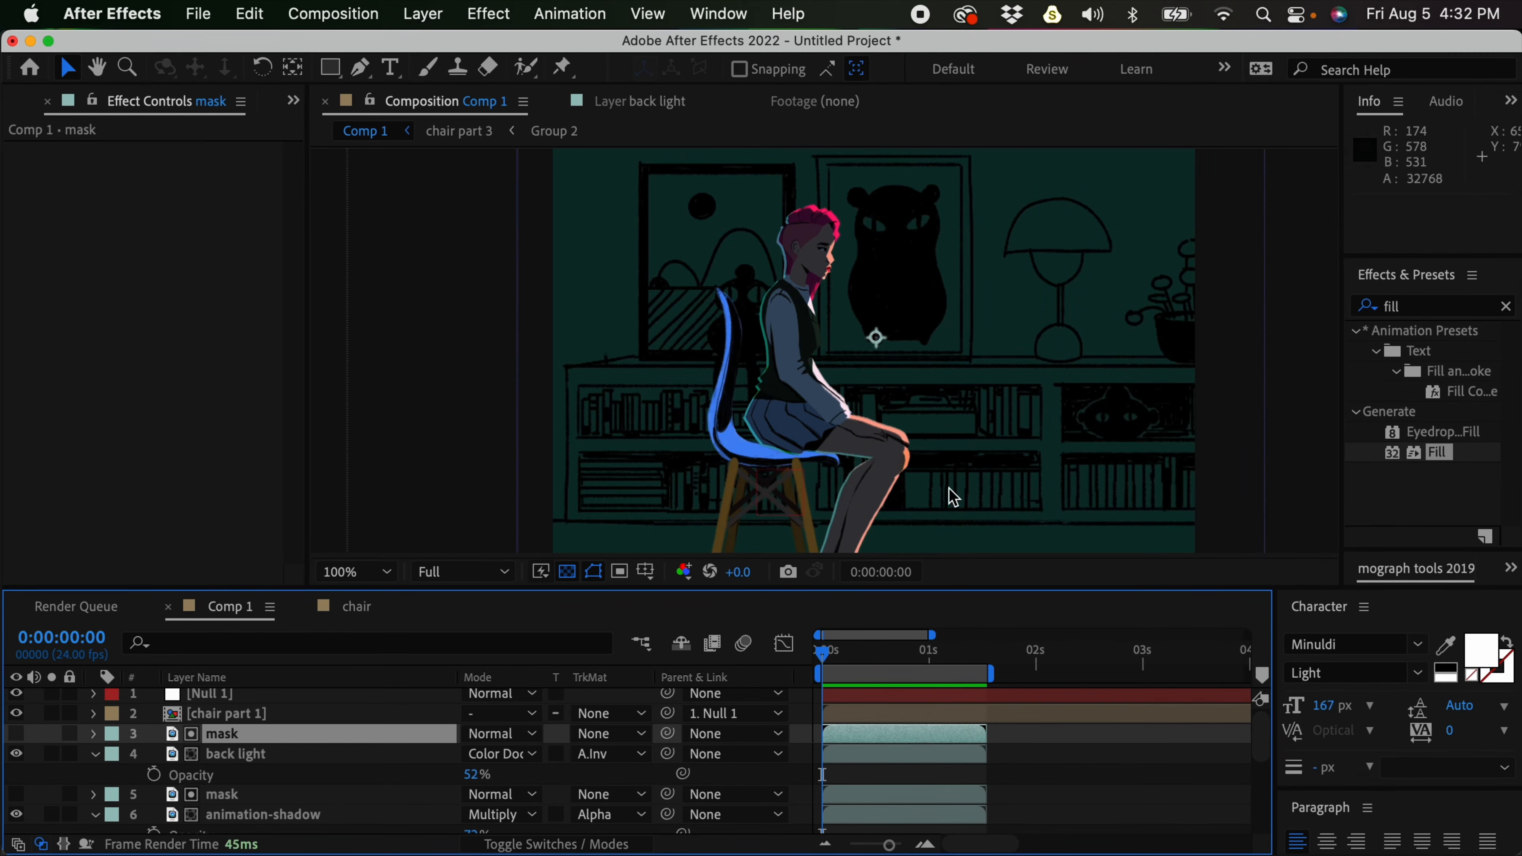
pyautogui.scroll(-2, 970, 493)
pyautogui.press('space')
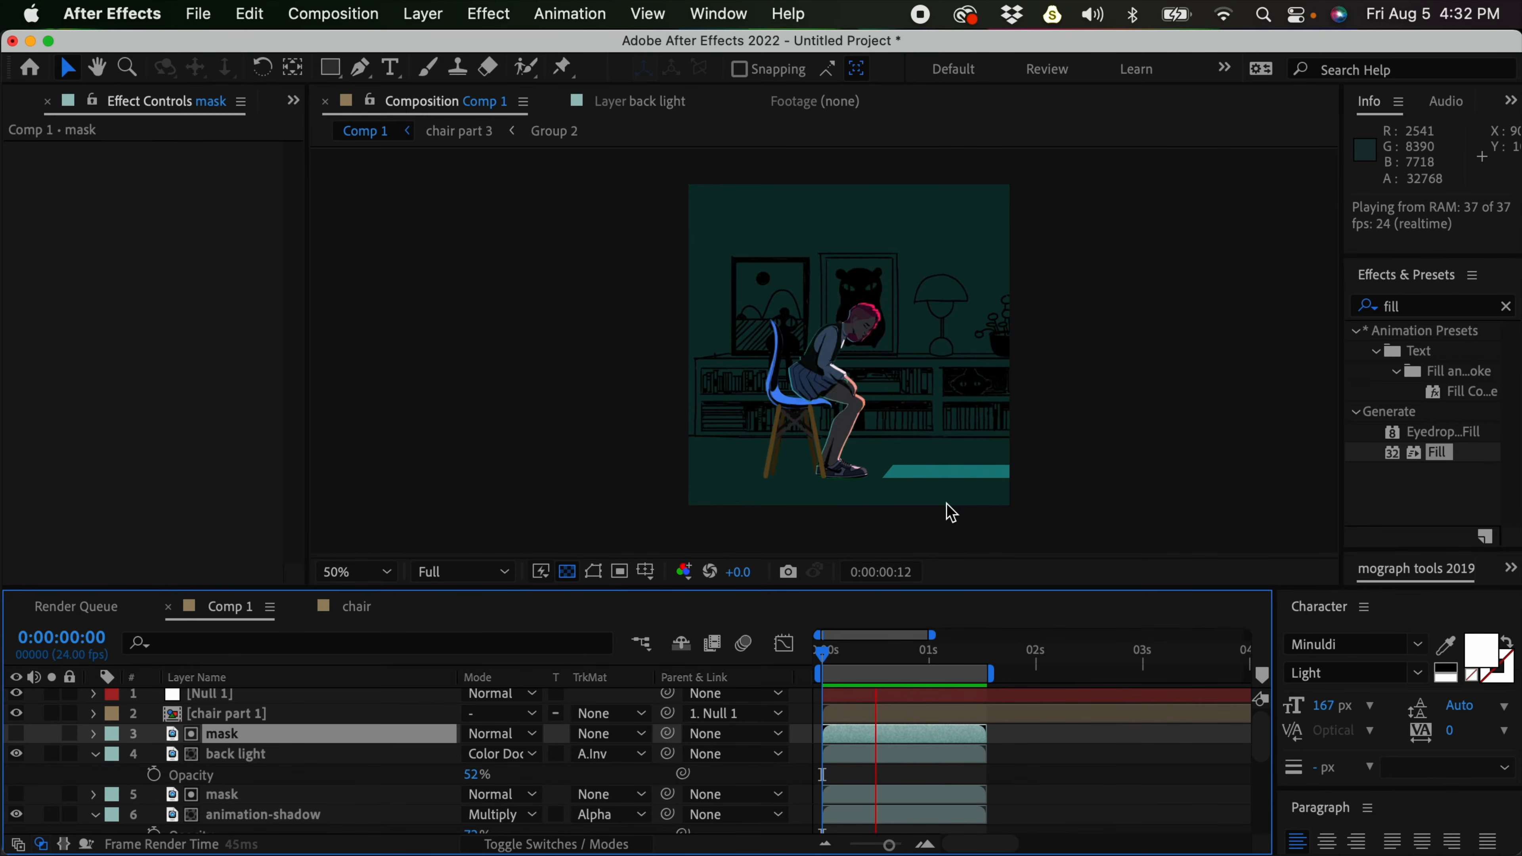
pyautogui.press('space')
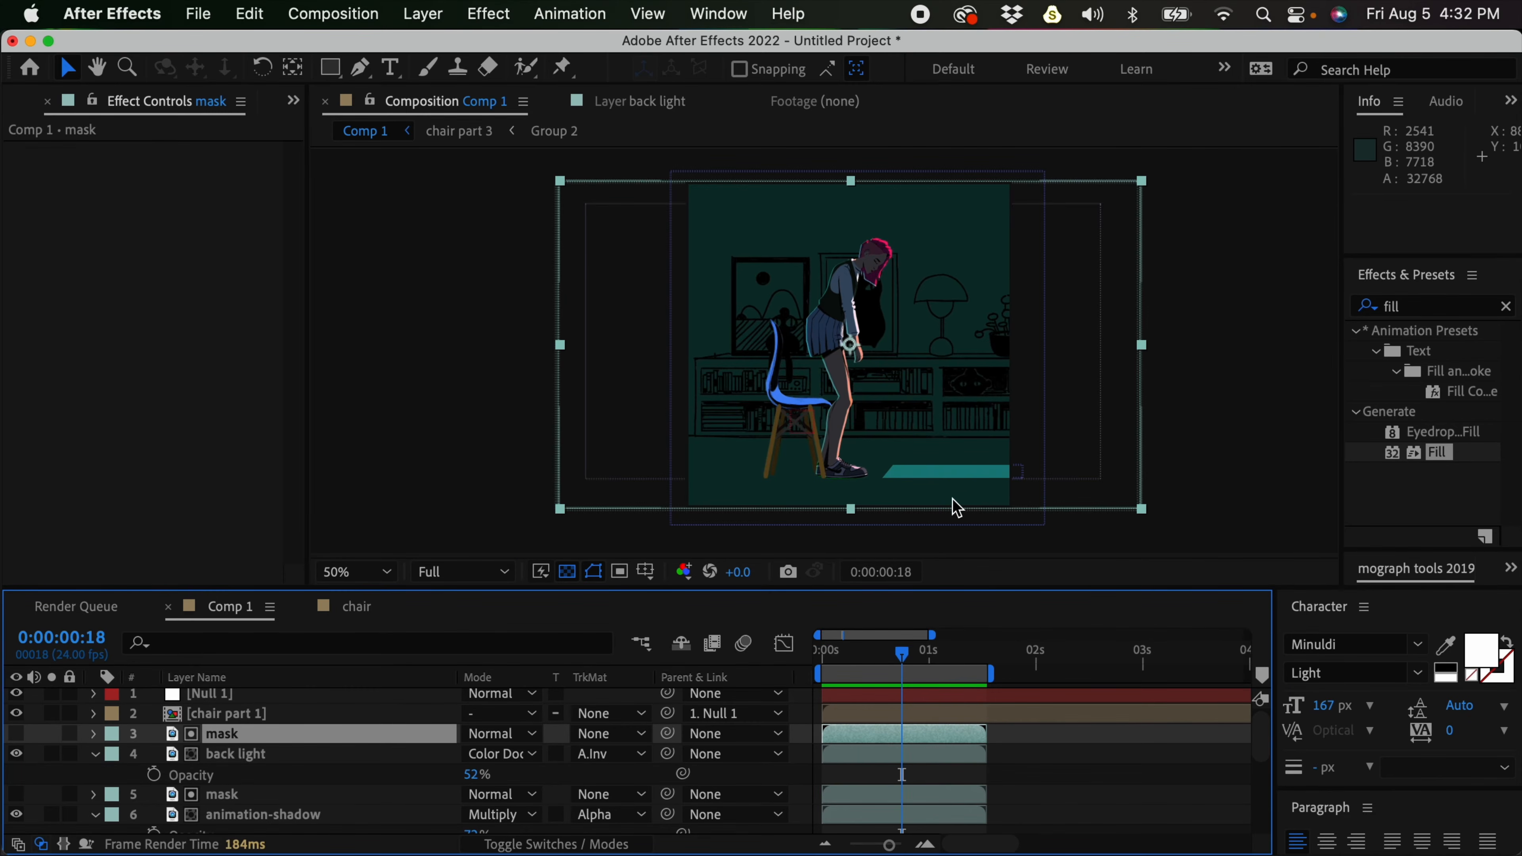
# Duplicate the chair part 1 layer twice
pyautogui.press('.')
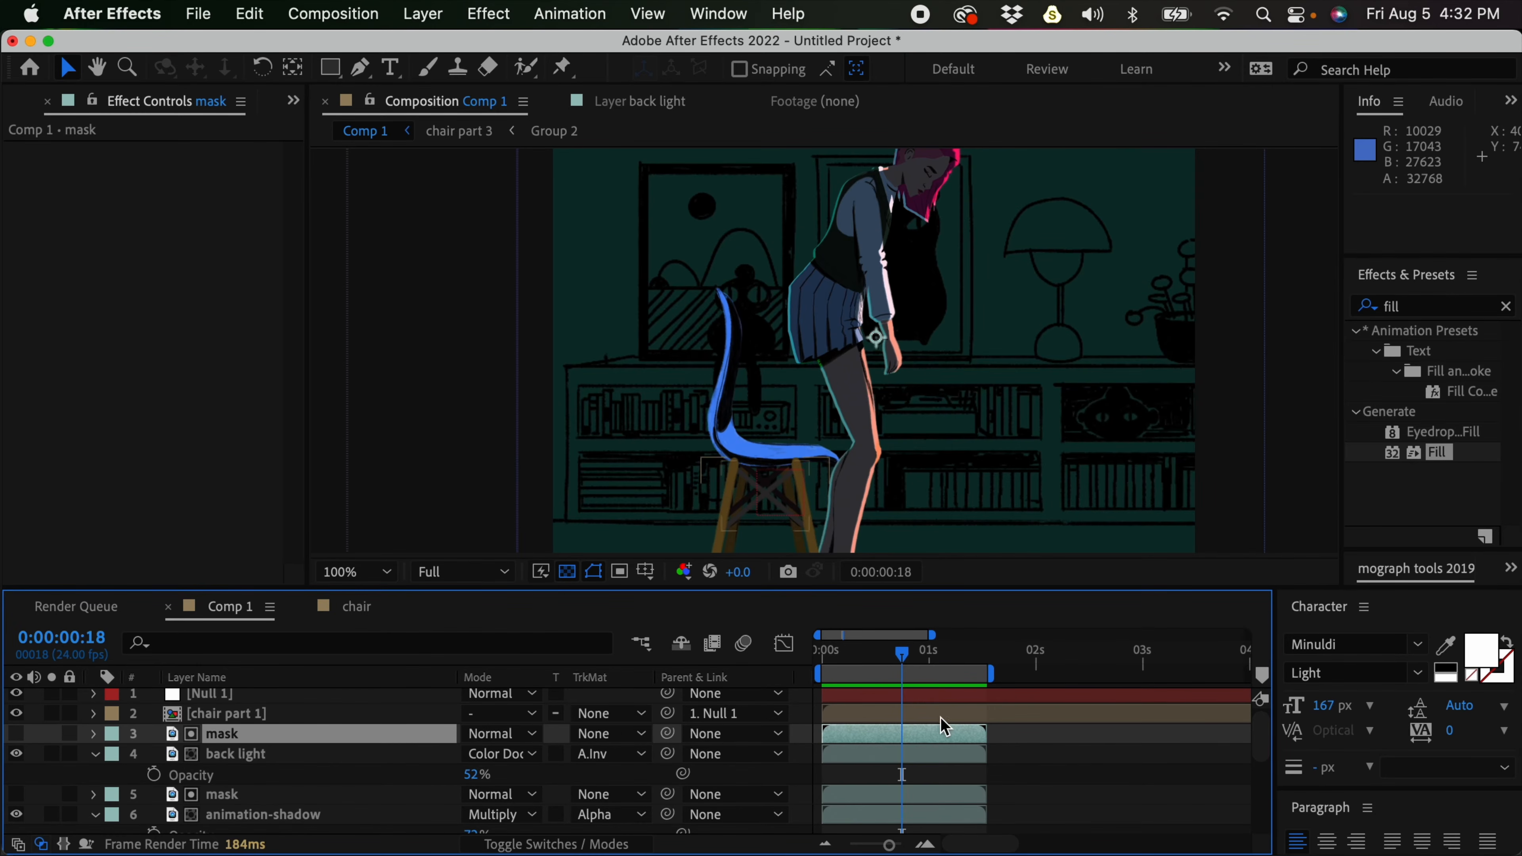
pyautogui.click(952, 714)
pyautogui.moveTo(1270, 737)
pyautogui.mouseDown()
pyautogui.moveTo(1261, 785)
pyautogui.moveTo(1256, 726)
pyautogui.mouseUp()
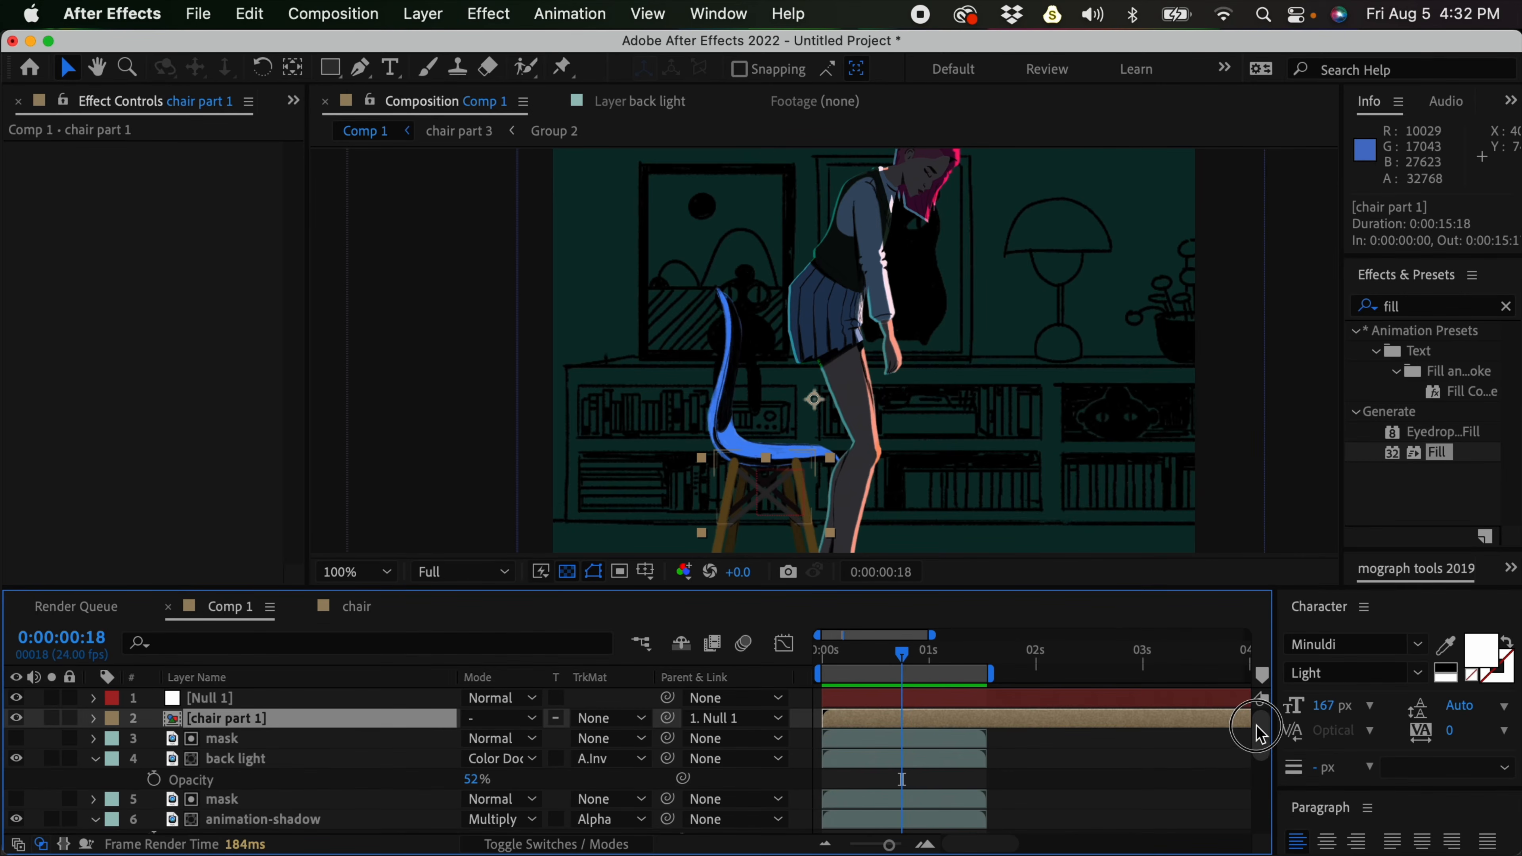
pyautogui.moveTo(892, 678); pyautogui.dragTo(828, 678)
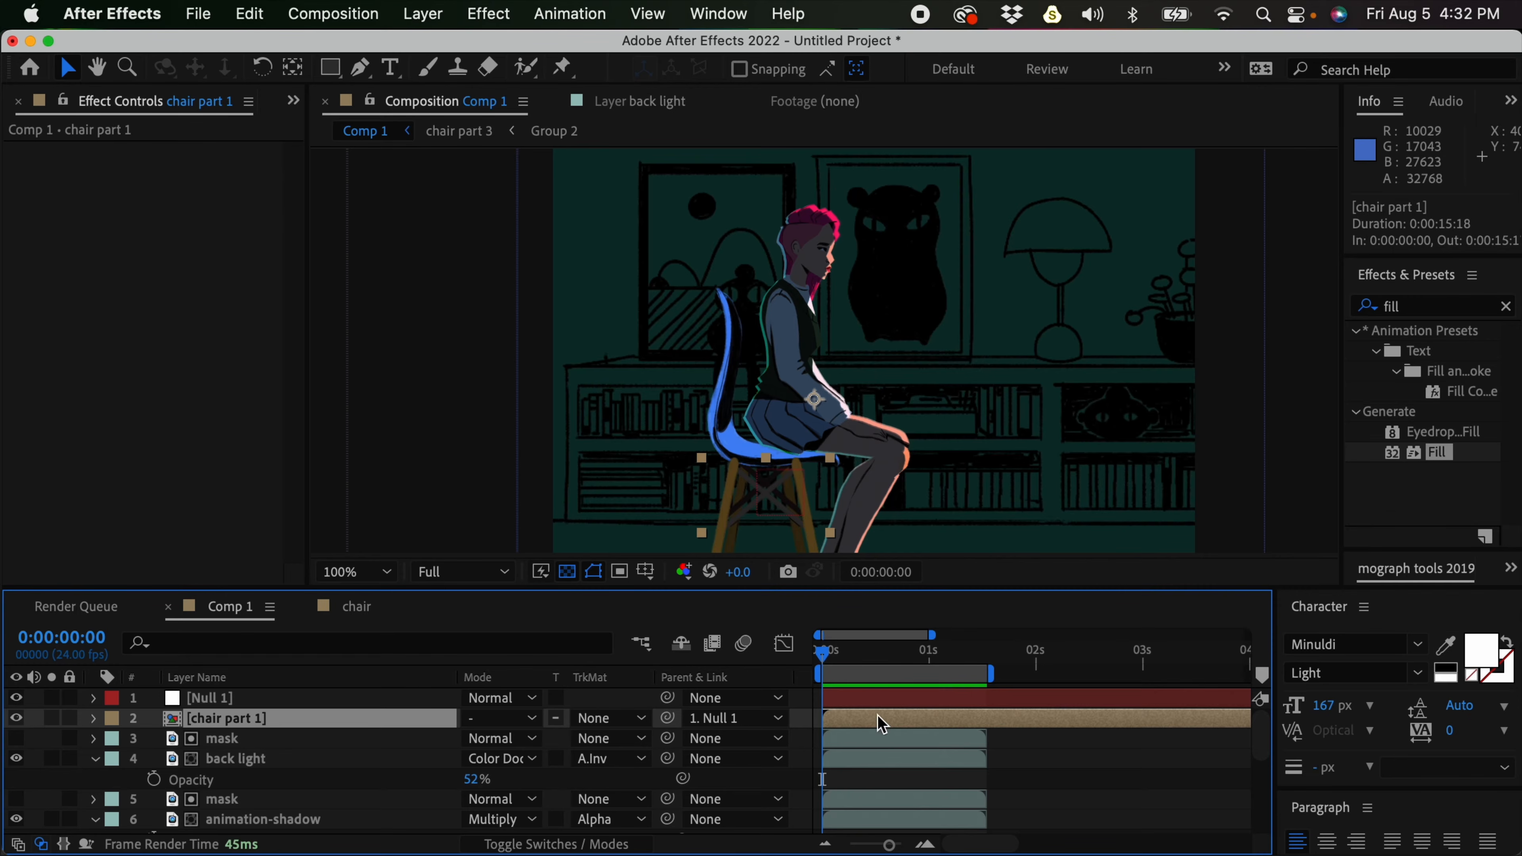
pyautogui.press('super+d')
pyautogui.press('super+d')
# Rename the middle chair part 1 copy as "chair part 1 - shadow"
pyautogui.click(249, 739)
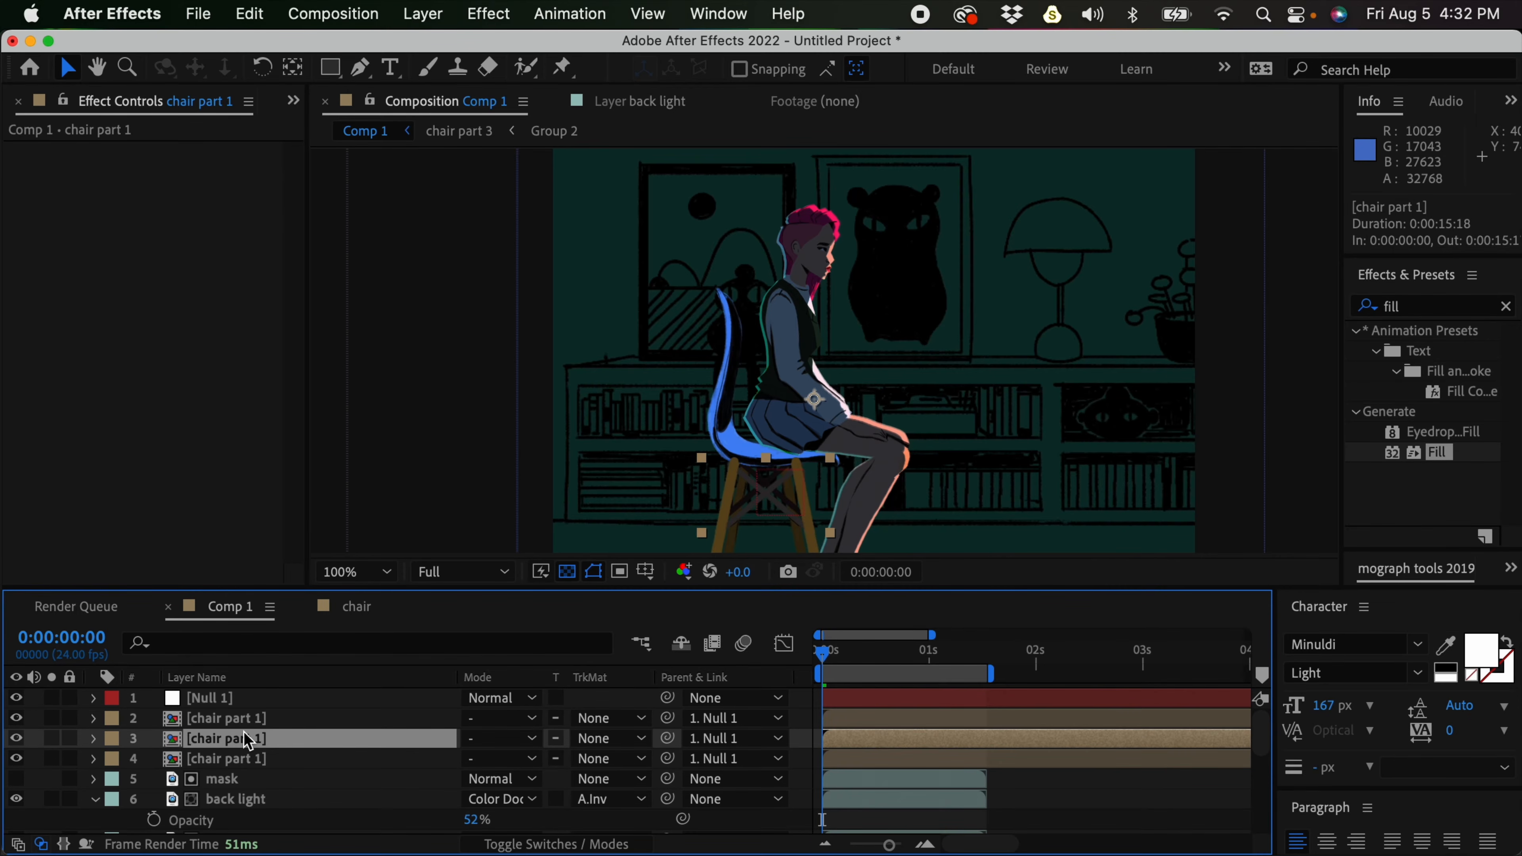
pyautogui.press('Return')
pyautogui.write('chair part 1 - shad')
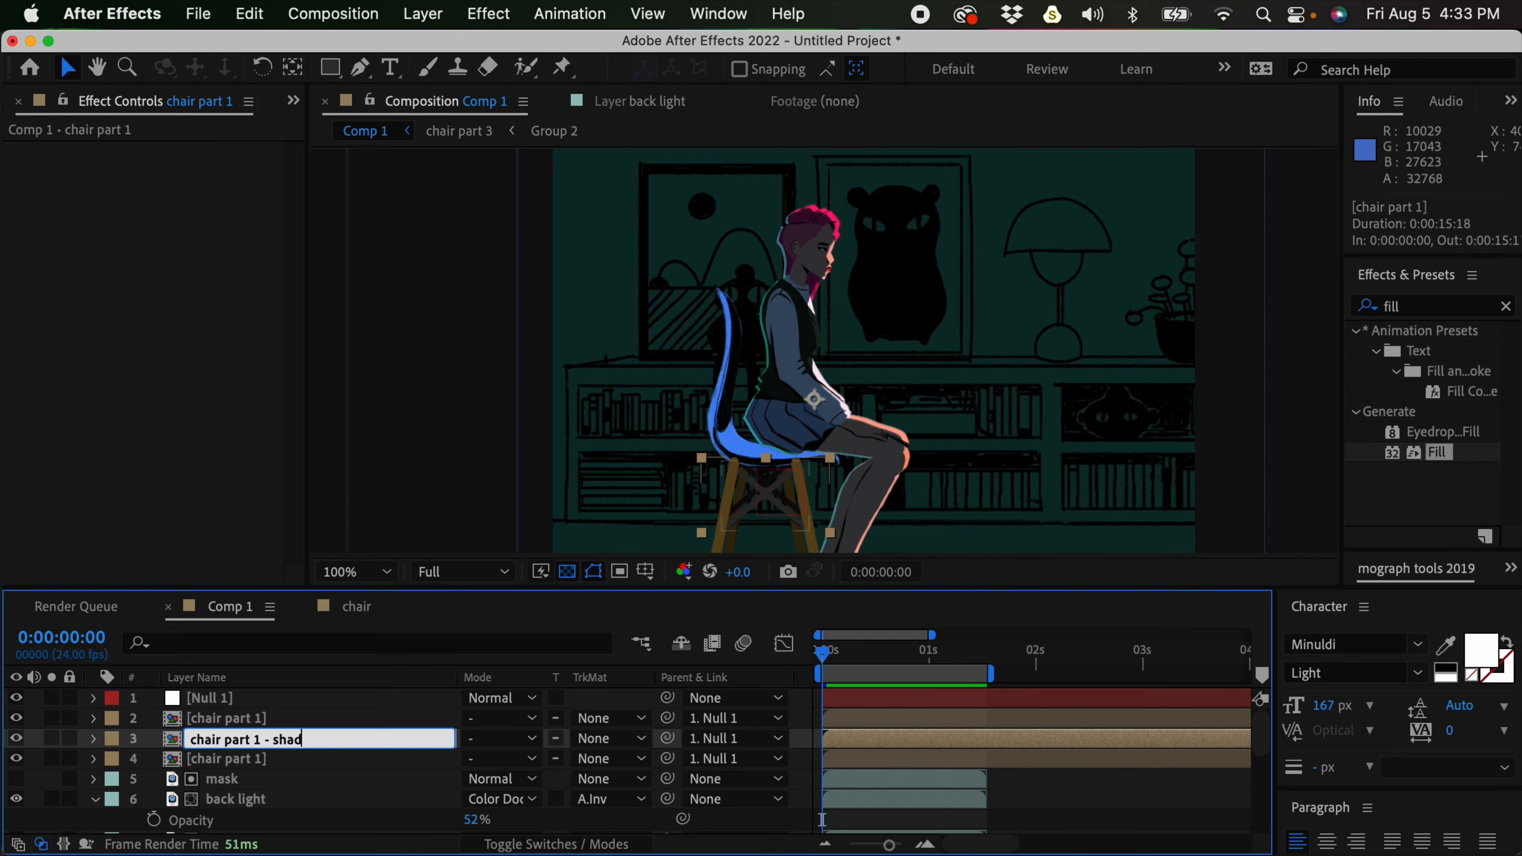
pyautogui.write('ow')
pyautogui.press('Return')
# Rename the uppermost chair part 1 copy as "mask"
pyautogui.click(275, 717)
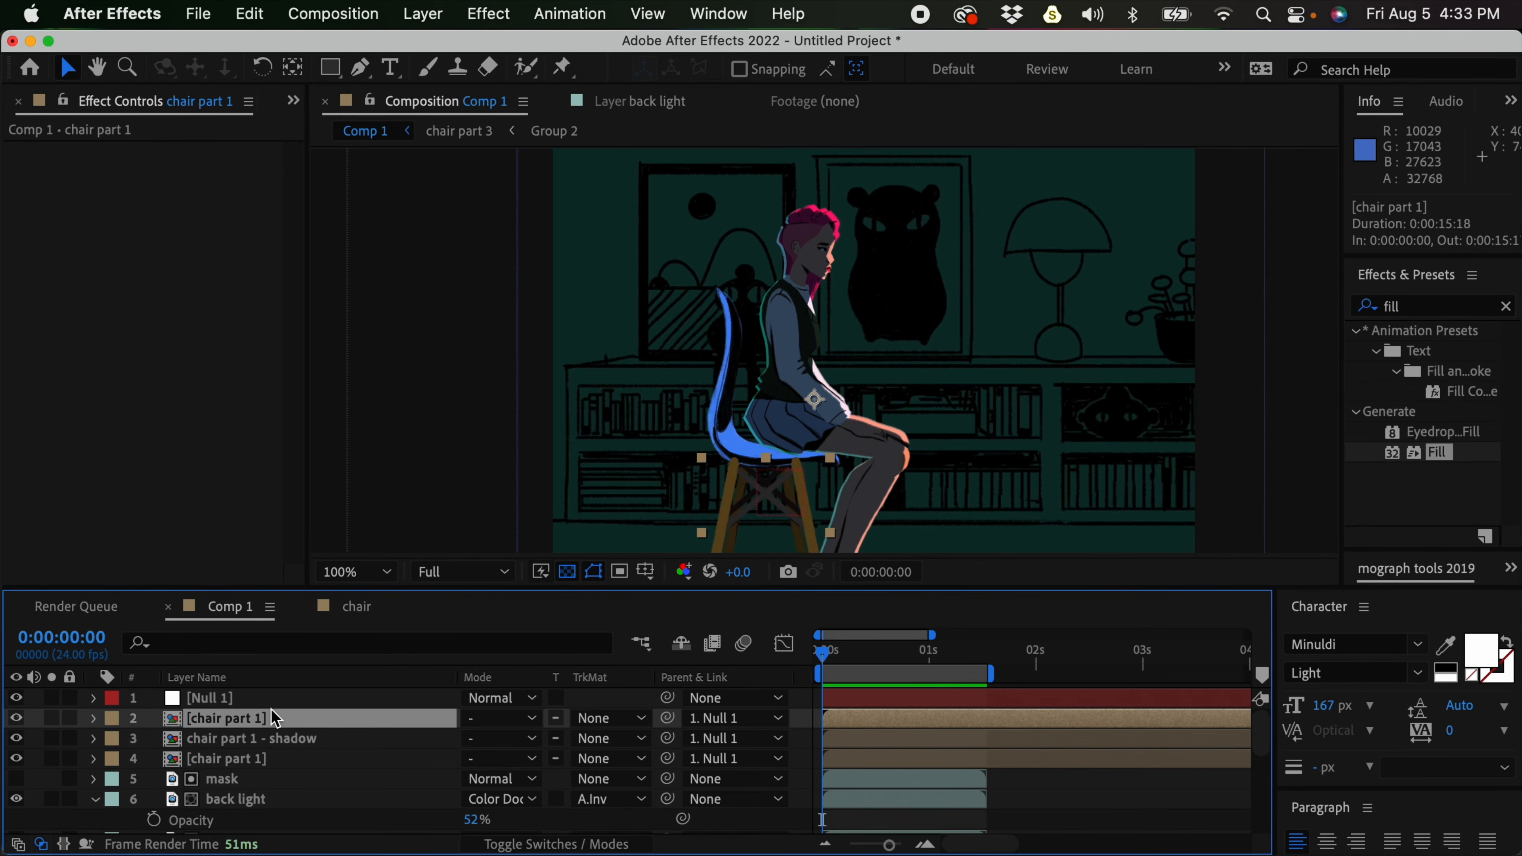
pyautogui.press('Return')
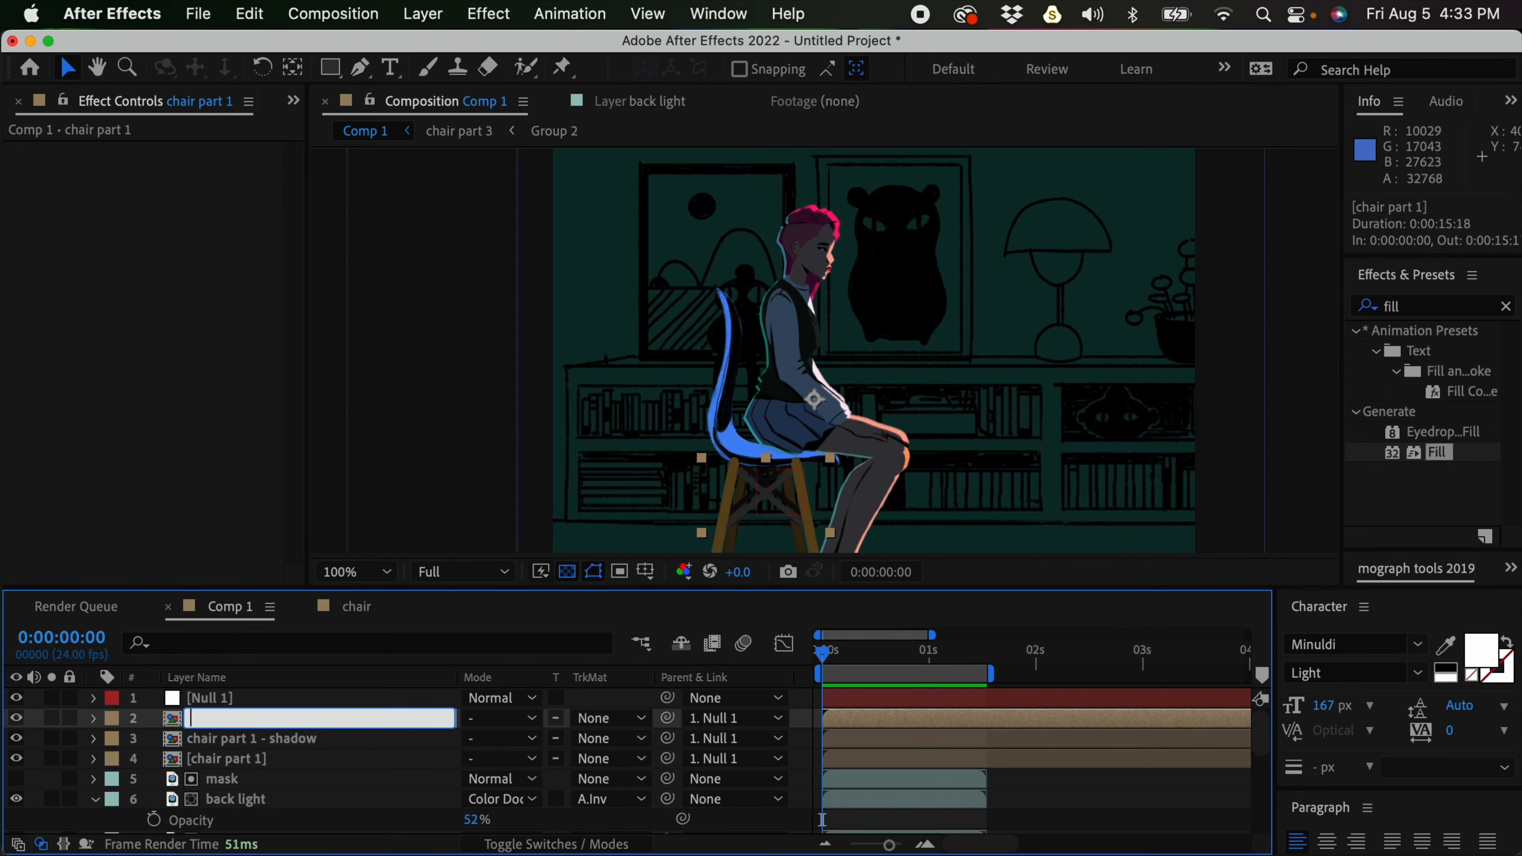
pyautogui.write('mask')
pyautogui.press('Return')
# Apply the Fill effect to the chair part 1 - shadow layer and set its track matte to Alpha Matte "mask"
pyautogui.click(629, 738)
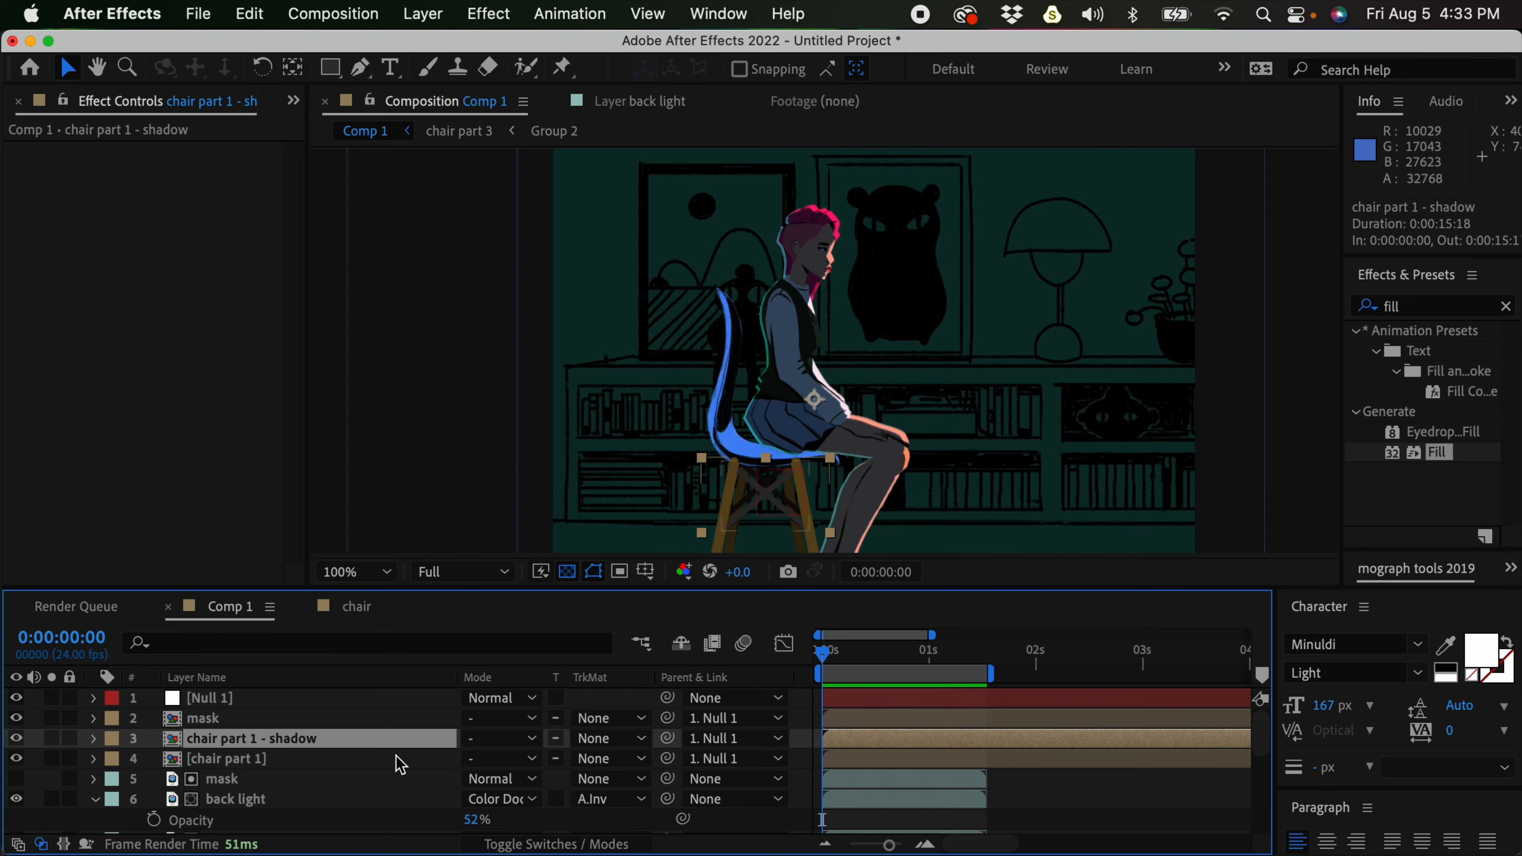
pyautogui.click(1437, 454)
pyautogui.doubleClick(1431, 447)
pyautogui.click(214, 716)
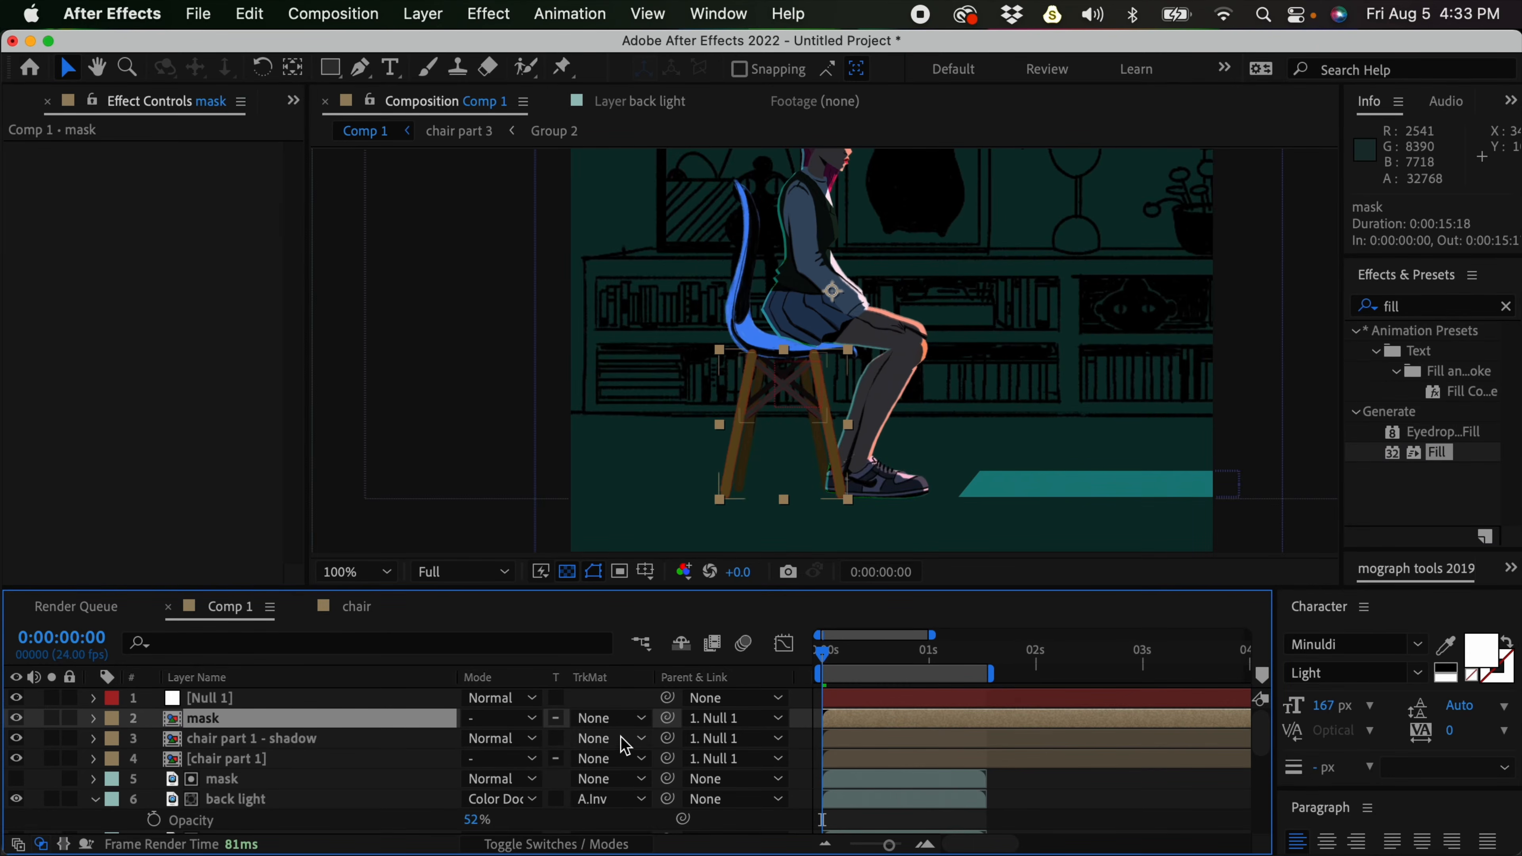
pyautogui.click(622, 738)
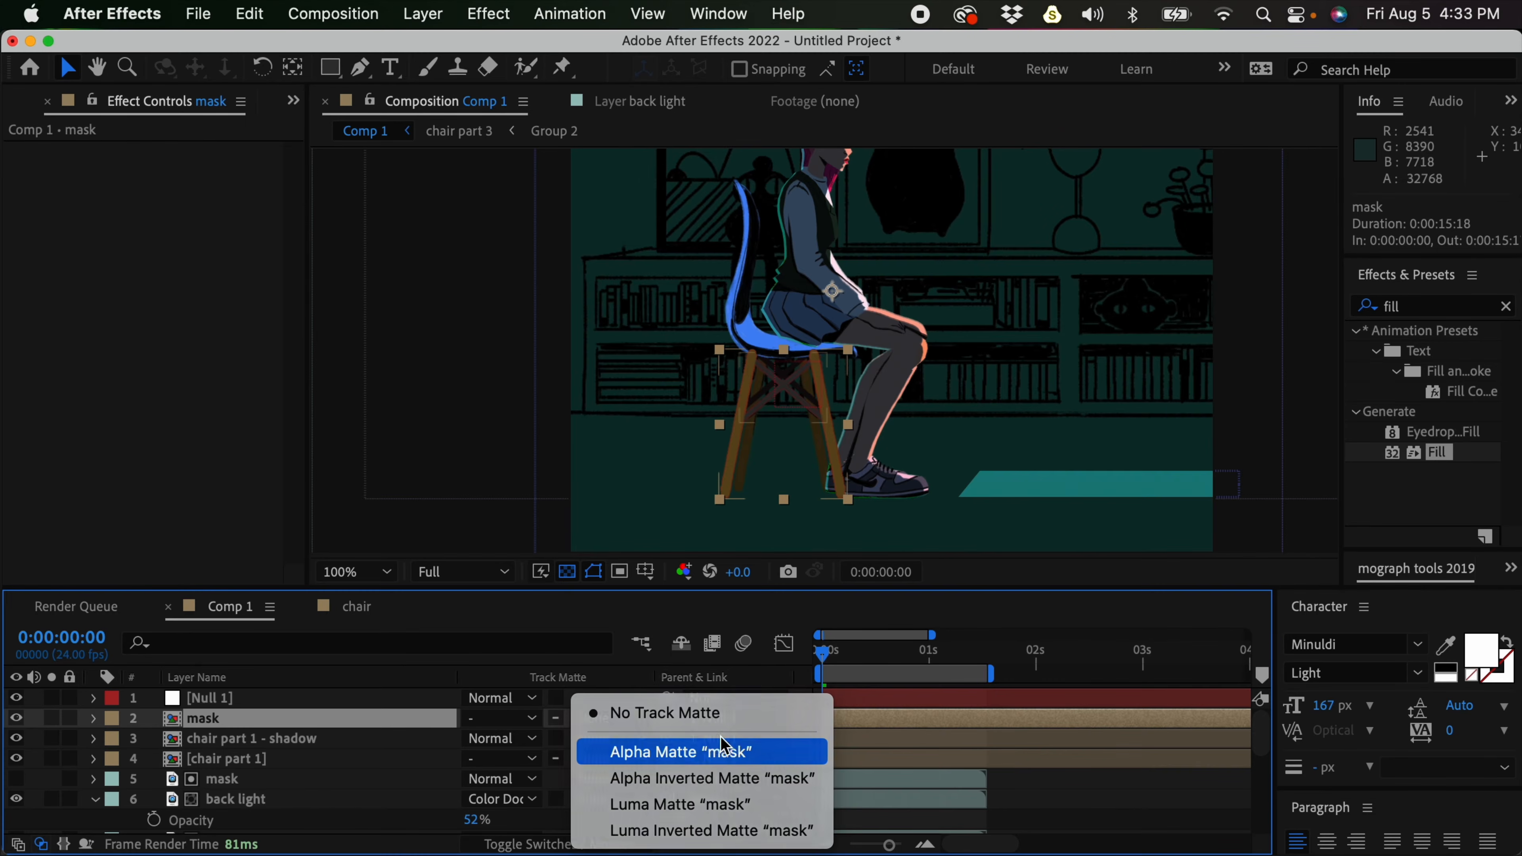
pyautogui.click(724, 750)
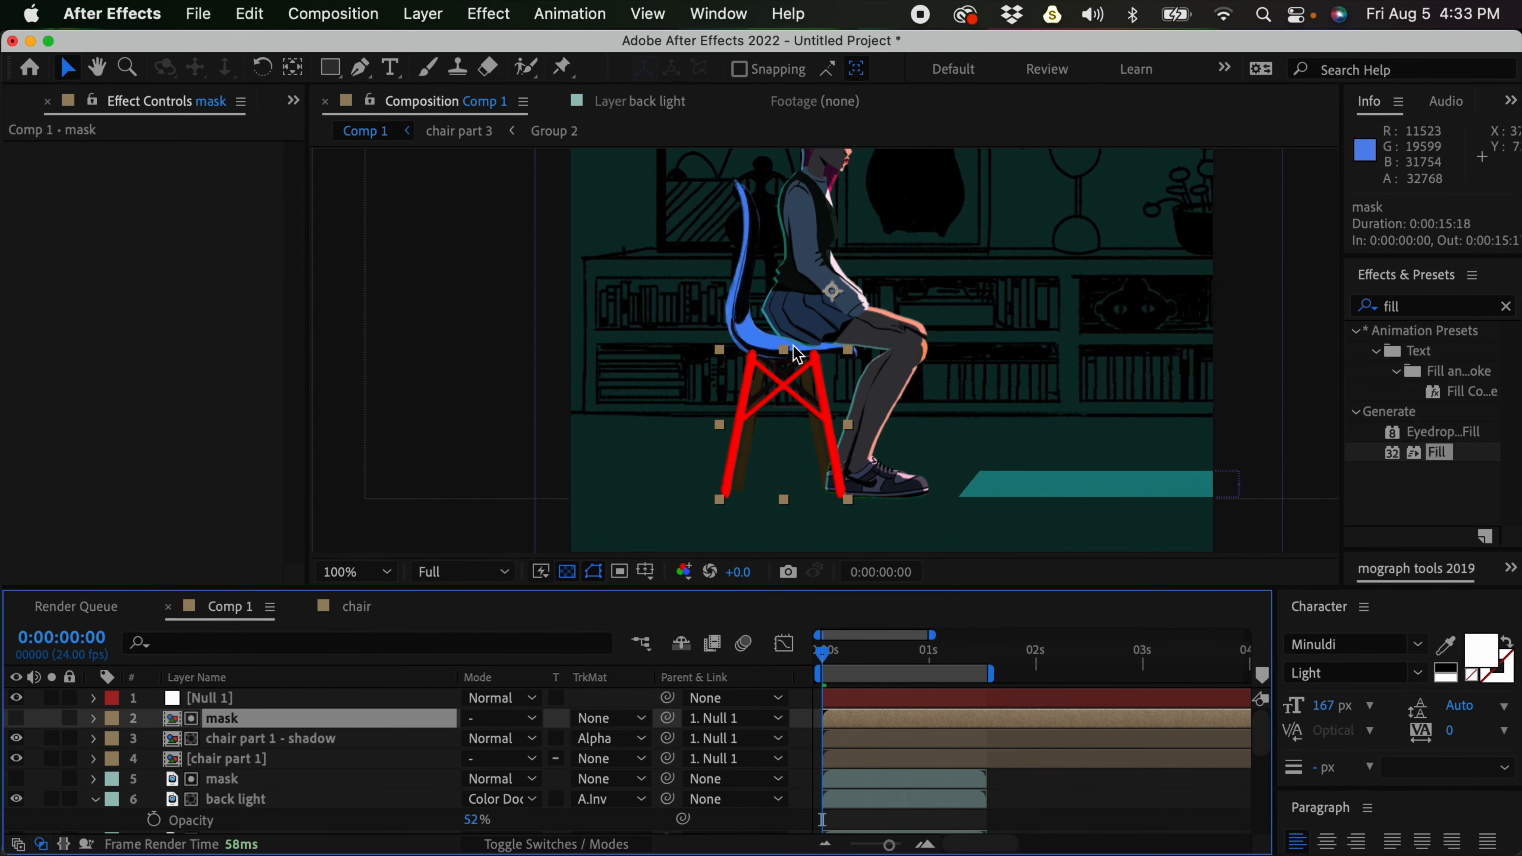
# Change the Fill color of the chair part 1 - shadow layer to a dark navy blue
pyautogui.click(305, 739)
pyautogui.click(185, 211)
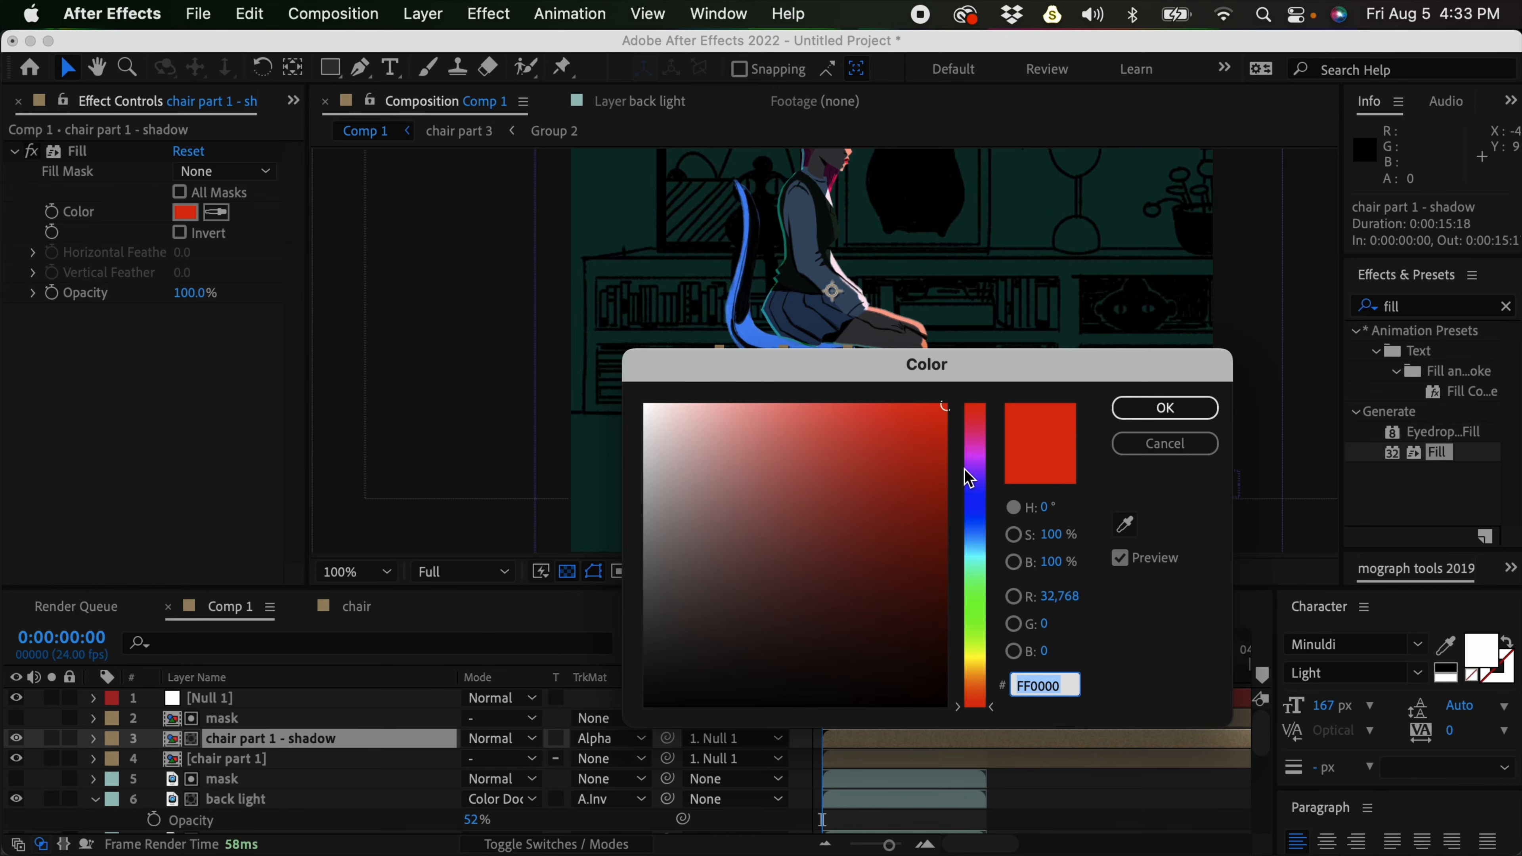
pyautogui.click(974, 521)
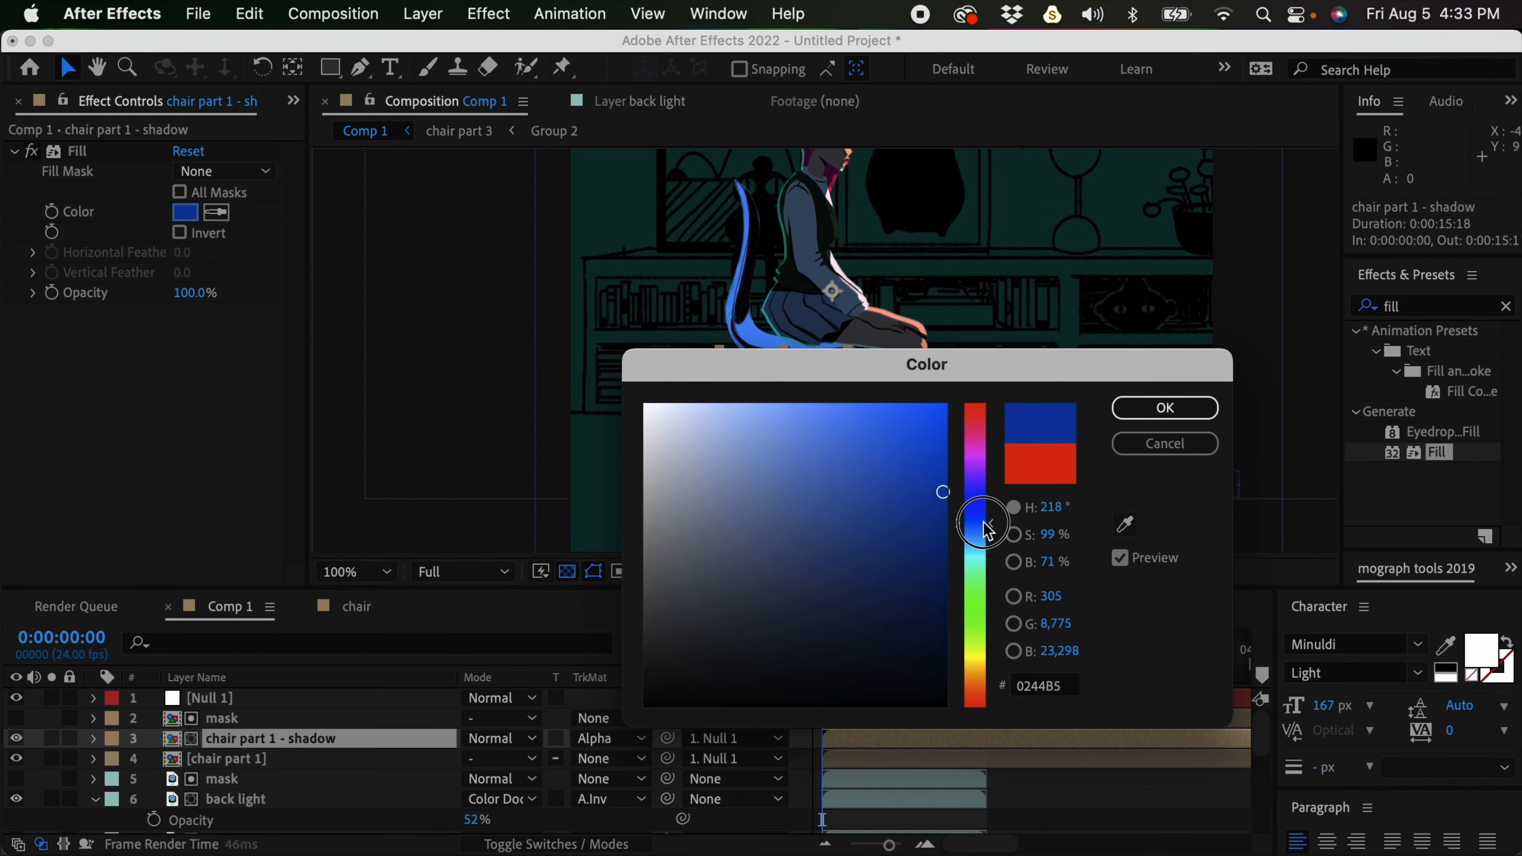
pyautogui.click(932, 554)
pyautogui.click(1165, 408)
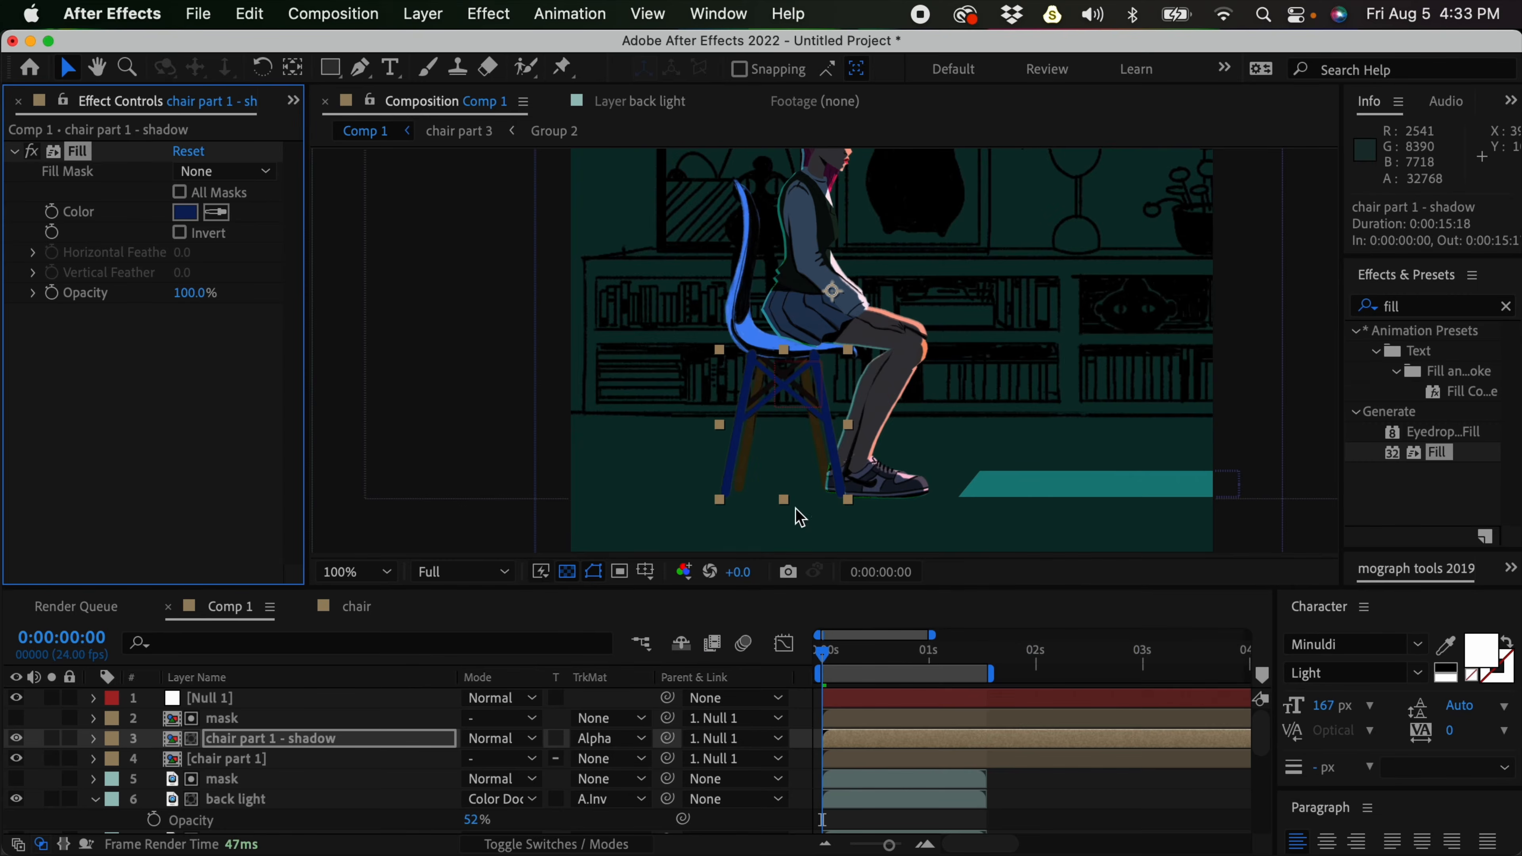
# Set the chair part 1 - shadow layer's blending mode to Multiply and its opacity to 68%
pyautogui.click(500, 738)
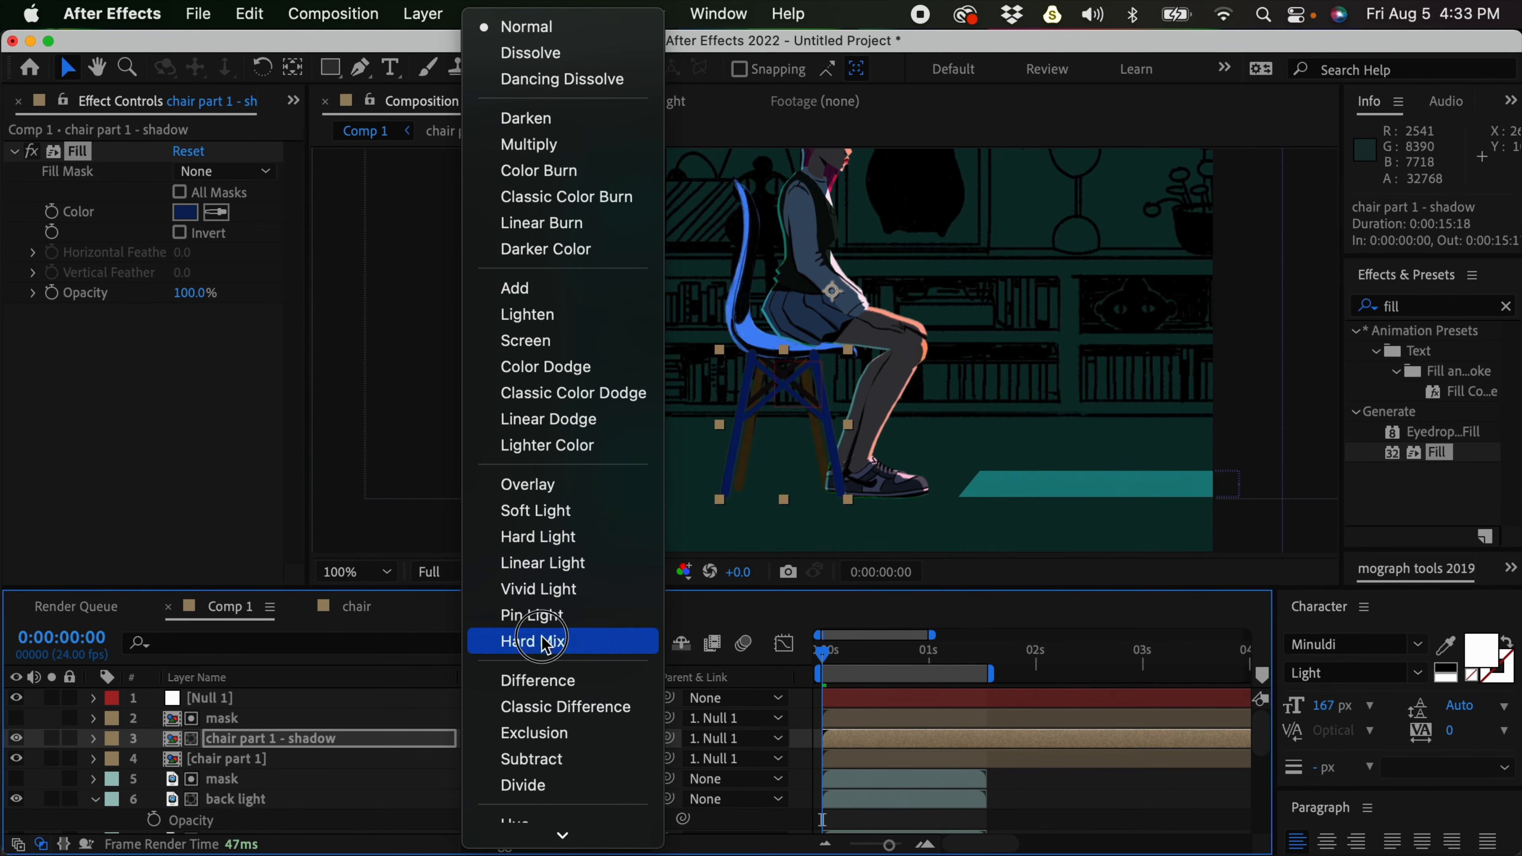
pyautogui.click(577, 144)
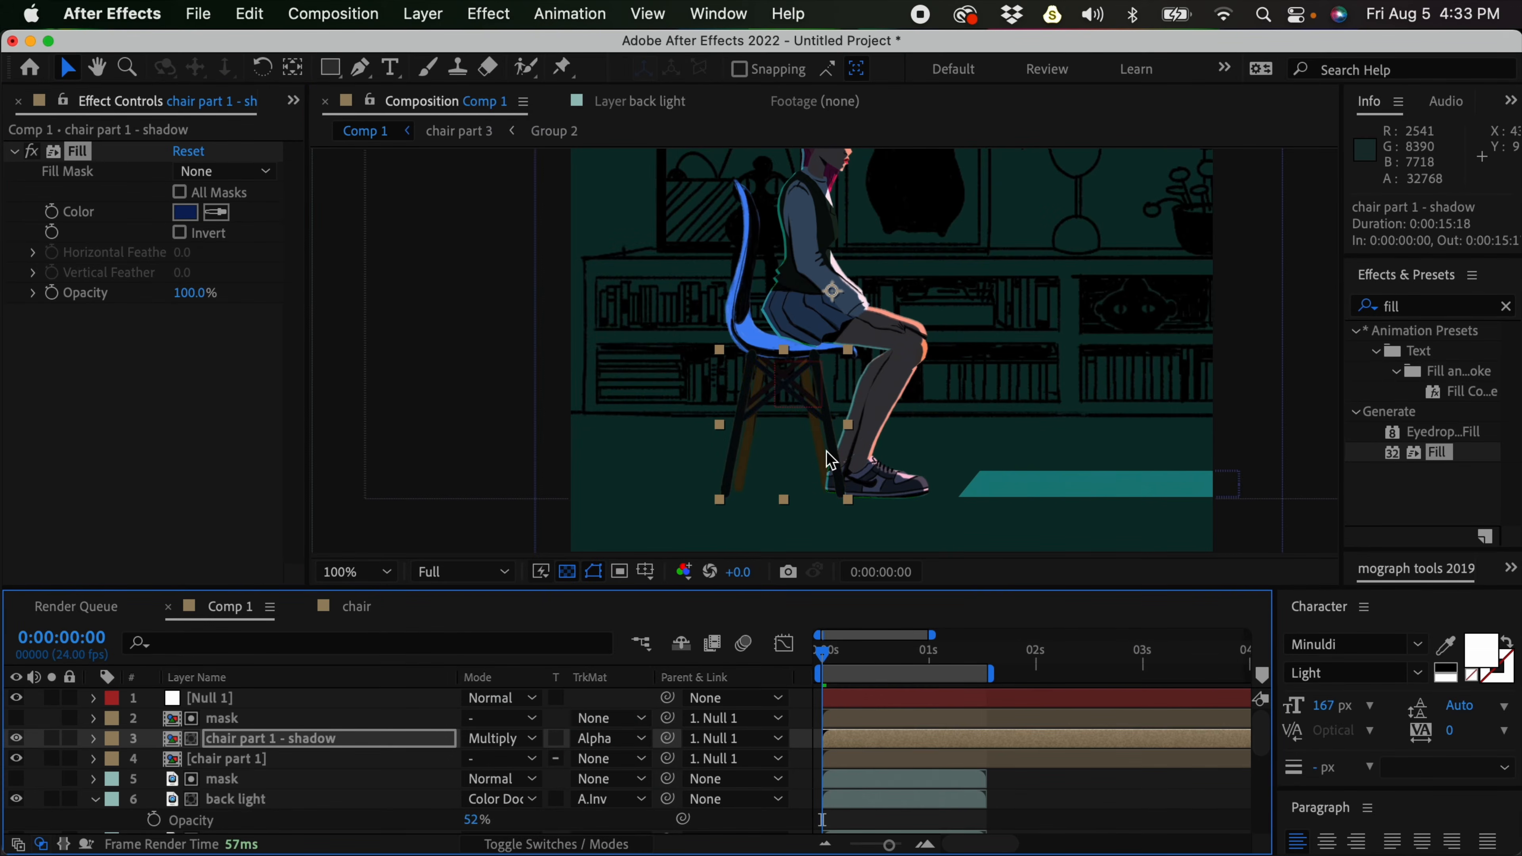
pyautogui.press('t')
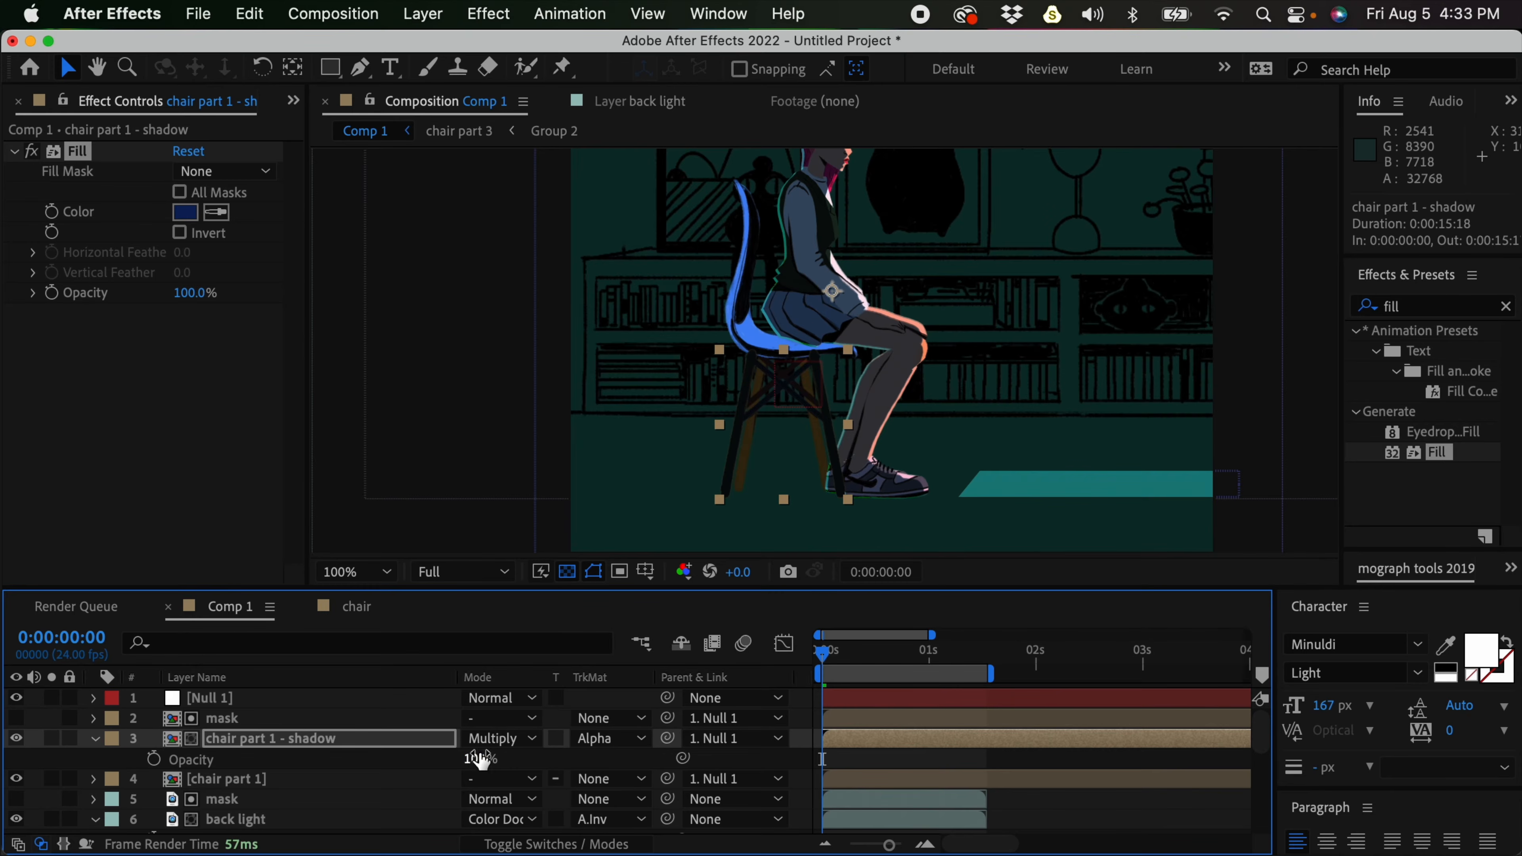
pyautogui.moveTo(477, 766); pyautogui.dragTo(460, 723)
pyautogui.click(292, 718)
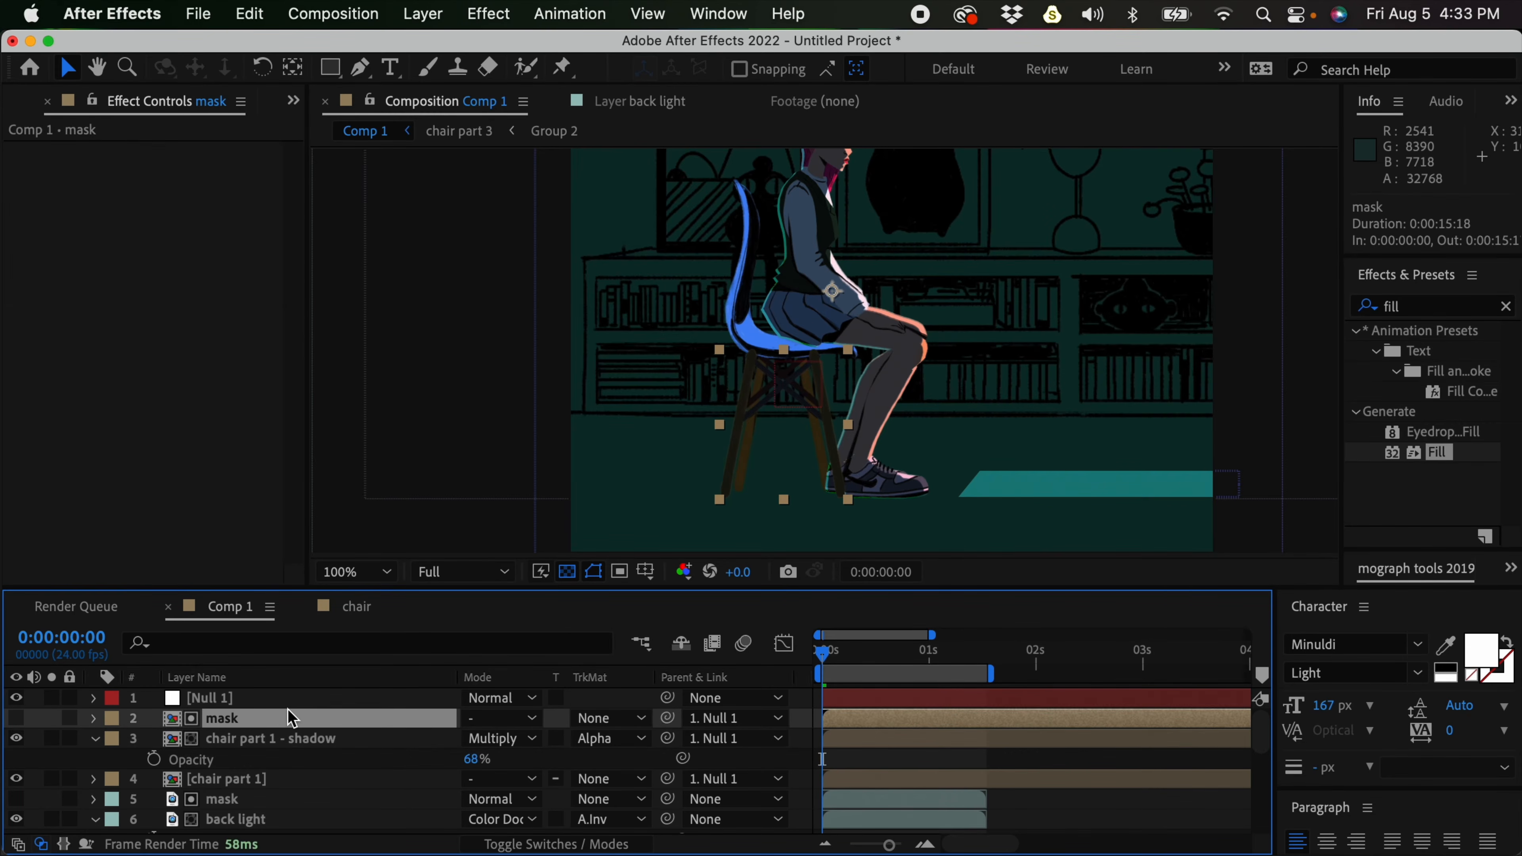
pyautogui.press('.')
pyautogui.moveTo(932, 442); pyautogui.dragTo(994, 319)
pyautogui.moveTo(856, 401); pyautogui.dragTo(982, 410)
pyautogui.press('super+z')
pyautogui.moveTo(812, 398); pyautogui.dragTo(809, 399)
pyautogui.press('super+z')
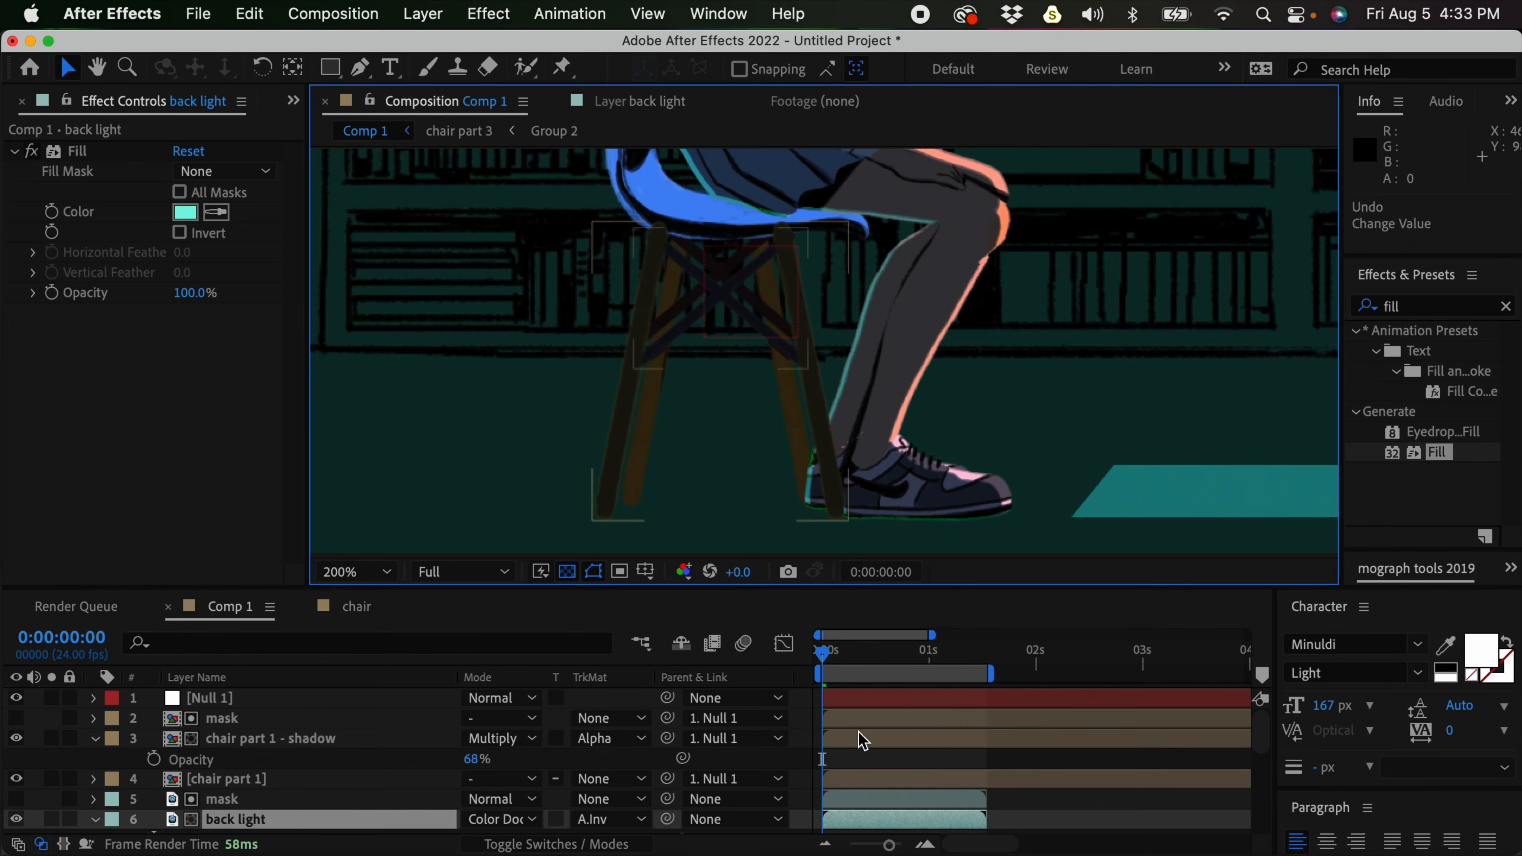
# Nudge the mask layer above chair part 1 - shadow slightly so a thin edge of the chair legs stays unshaded
pyautogui.click(312, 719)
pyautogui.moveTo(790, 358); pyautogui.dragTo(789, 356)
pyautogui.click(907, 751)
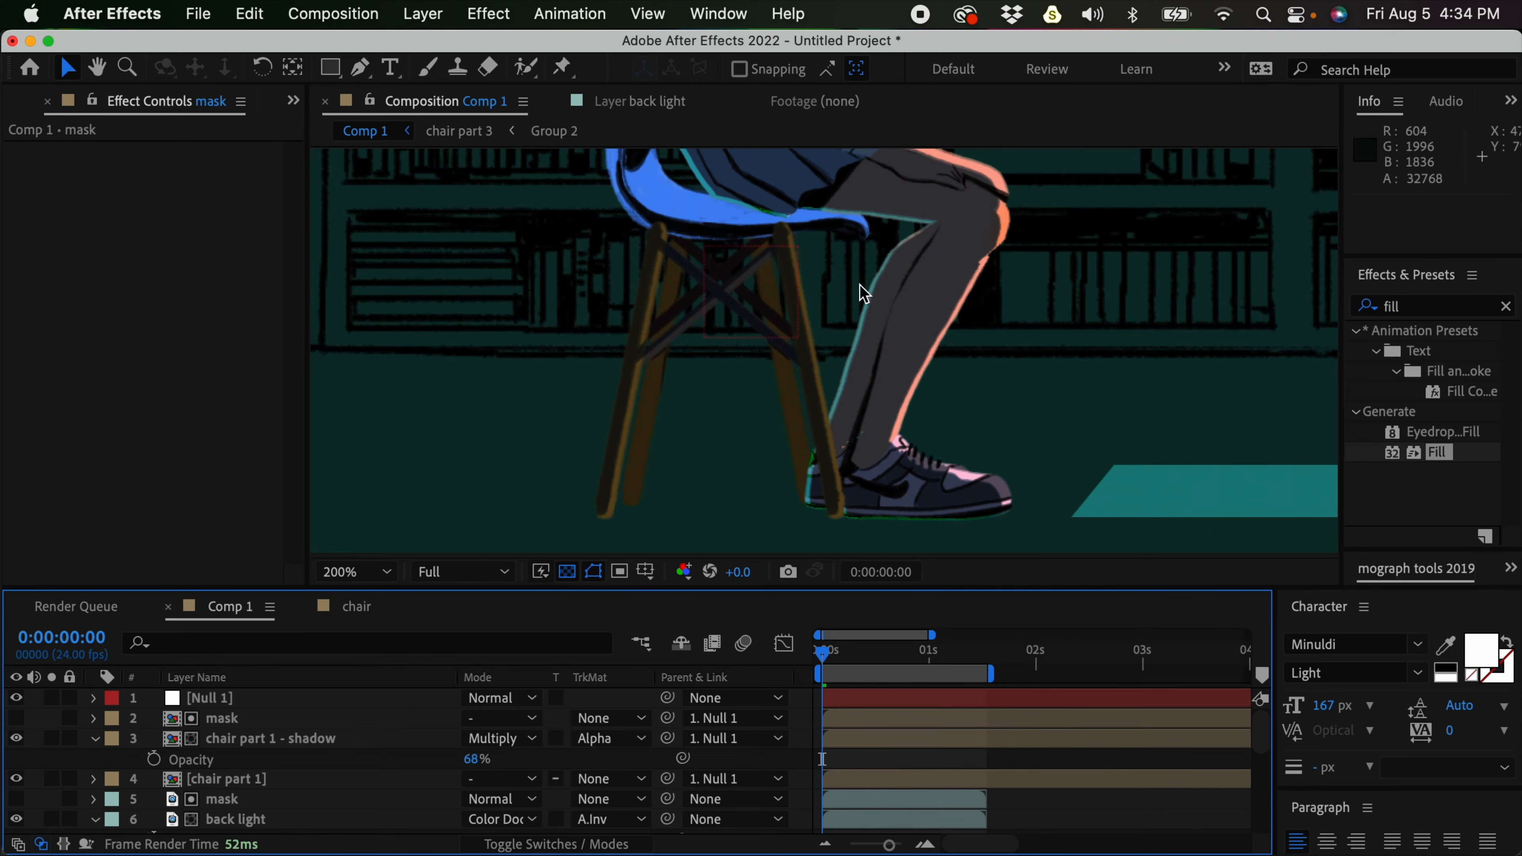
# Duplicate the chair part 2 layer twice
pyautogui.scroll(-2, 845, 336)
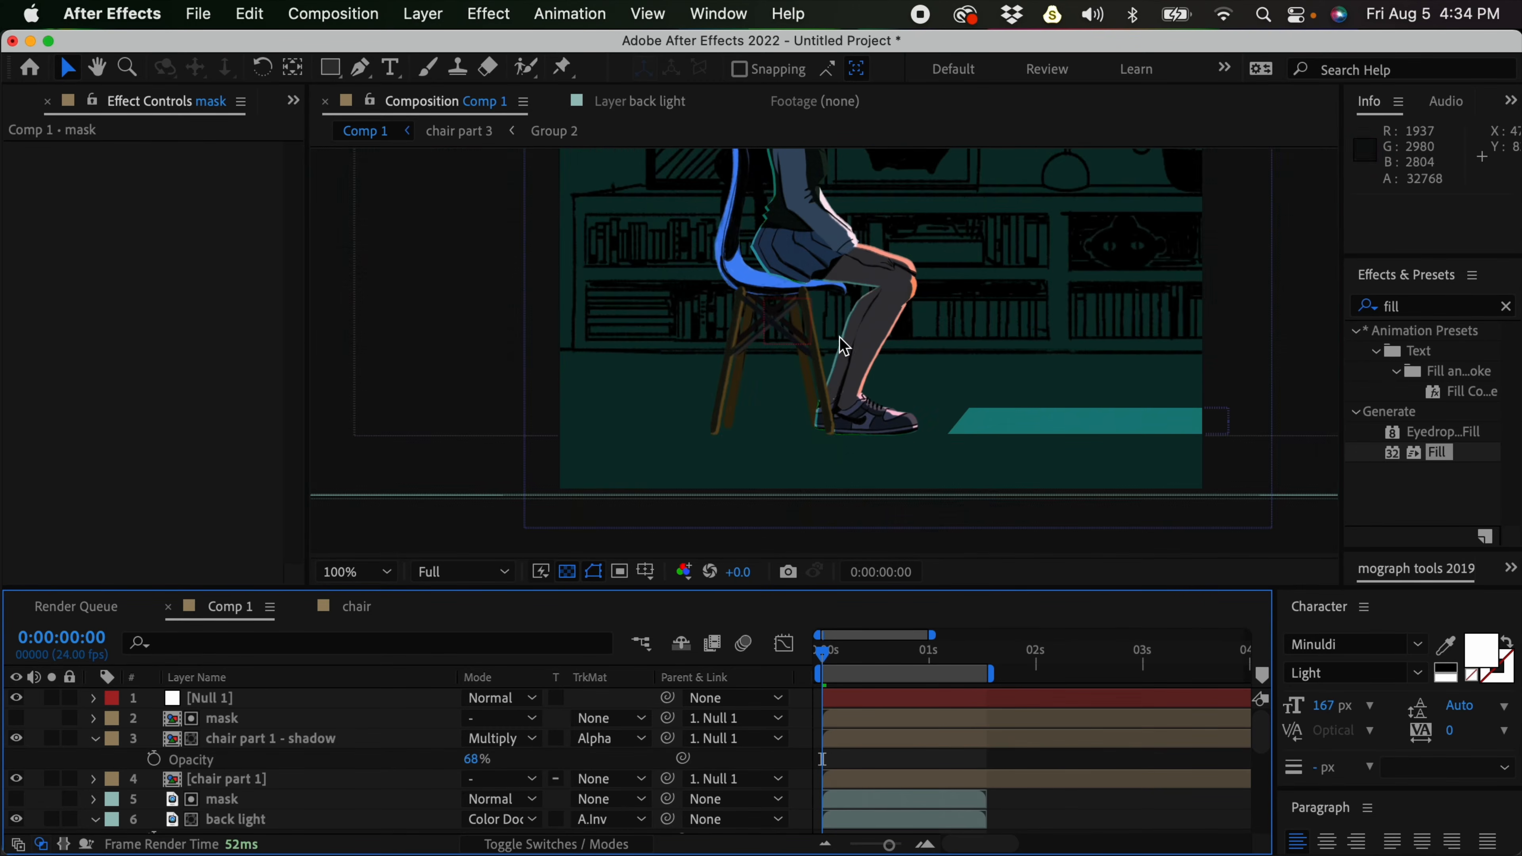
pyautogui.moveTo(1265, 728); pyautogui.dragTo(1263, 793)
pyautogui.click(261, 733)
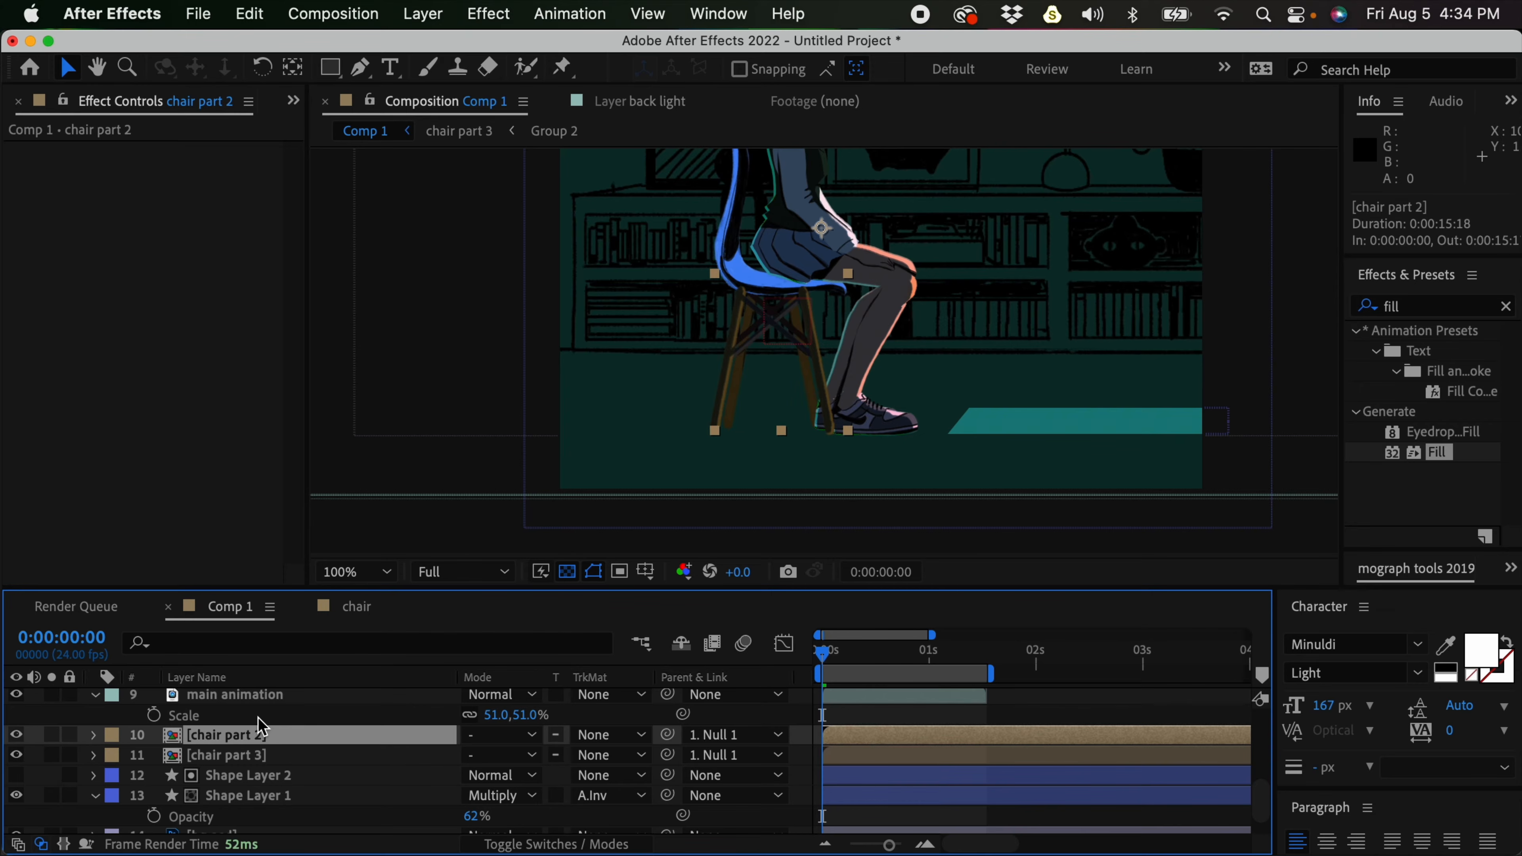
pyautogui.click(21, 734)
pyautogui.click(21, 733)
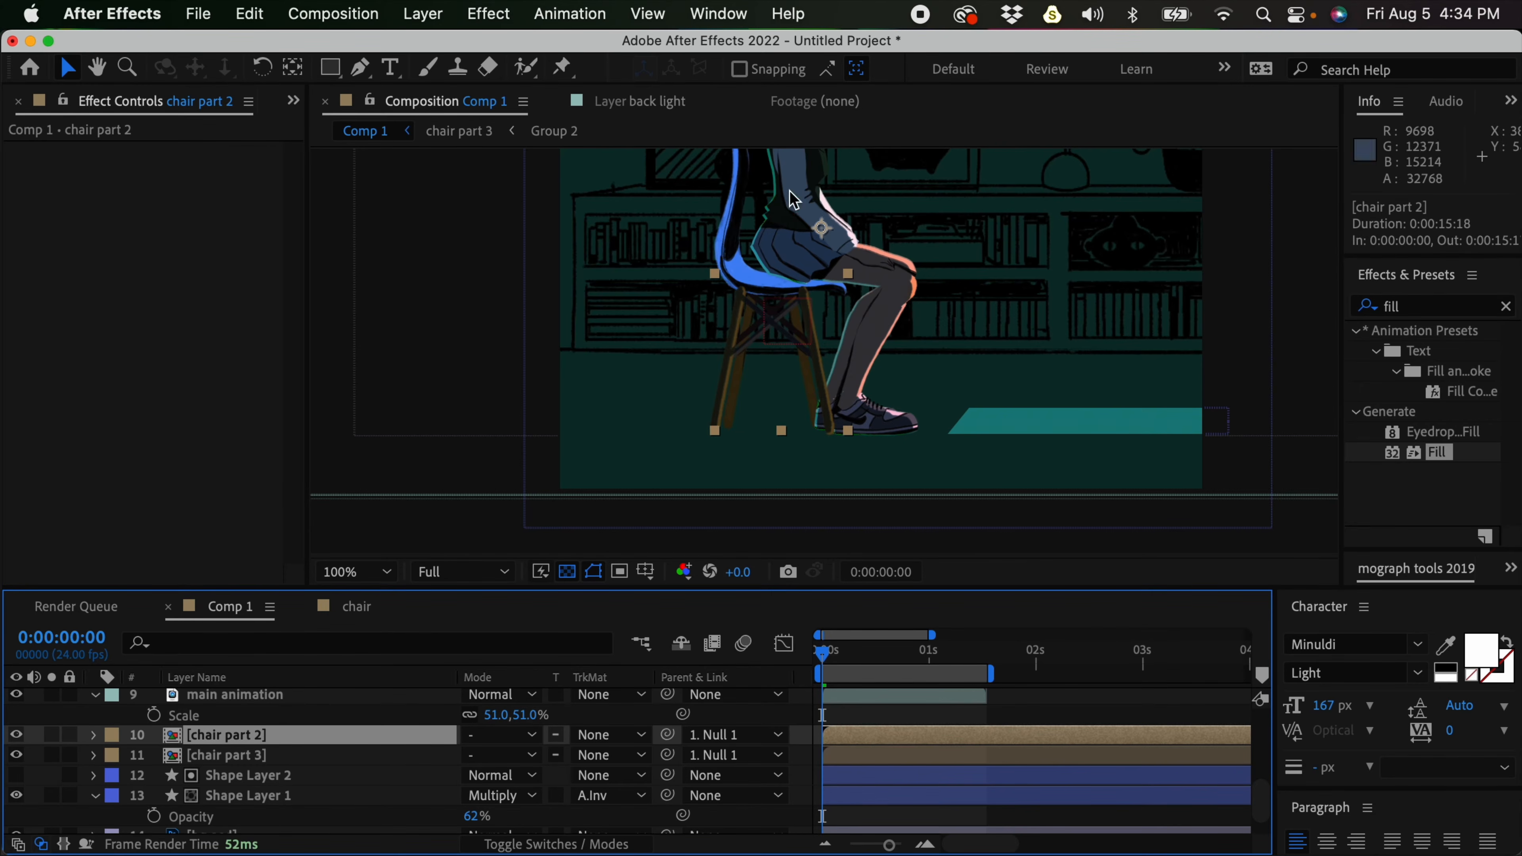
pyautogui.press('space')
pyautogui.moveTo(747, 225); pyautogui.dragTo(733, 292)
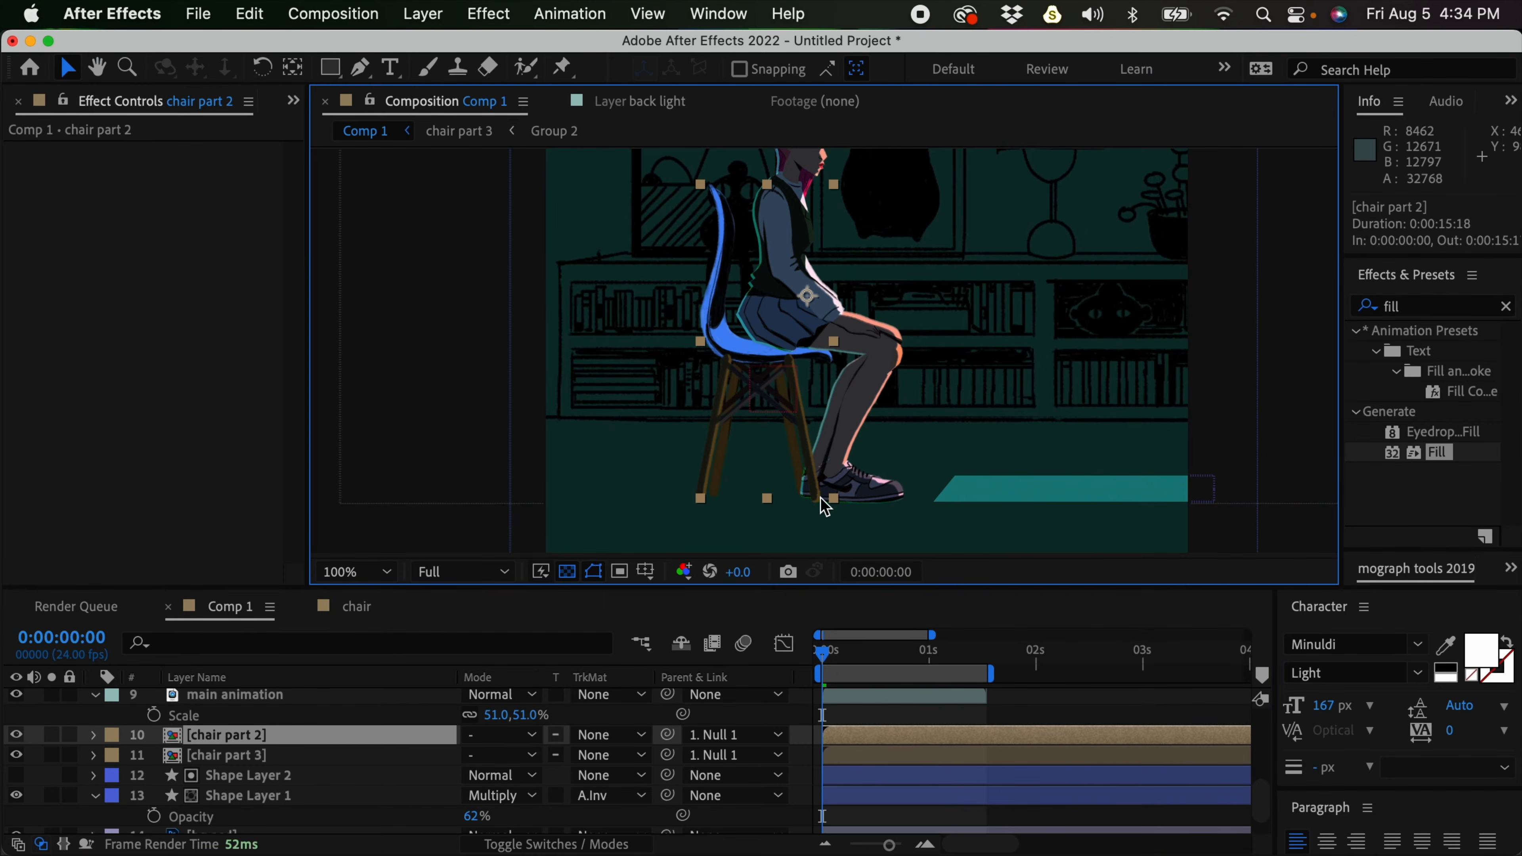
pyautogui.press('super+d')
pyautogui.press('super+d')
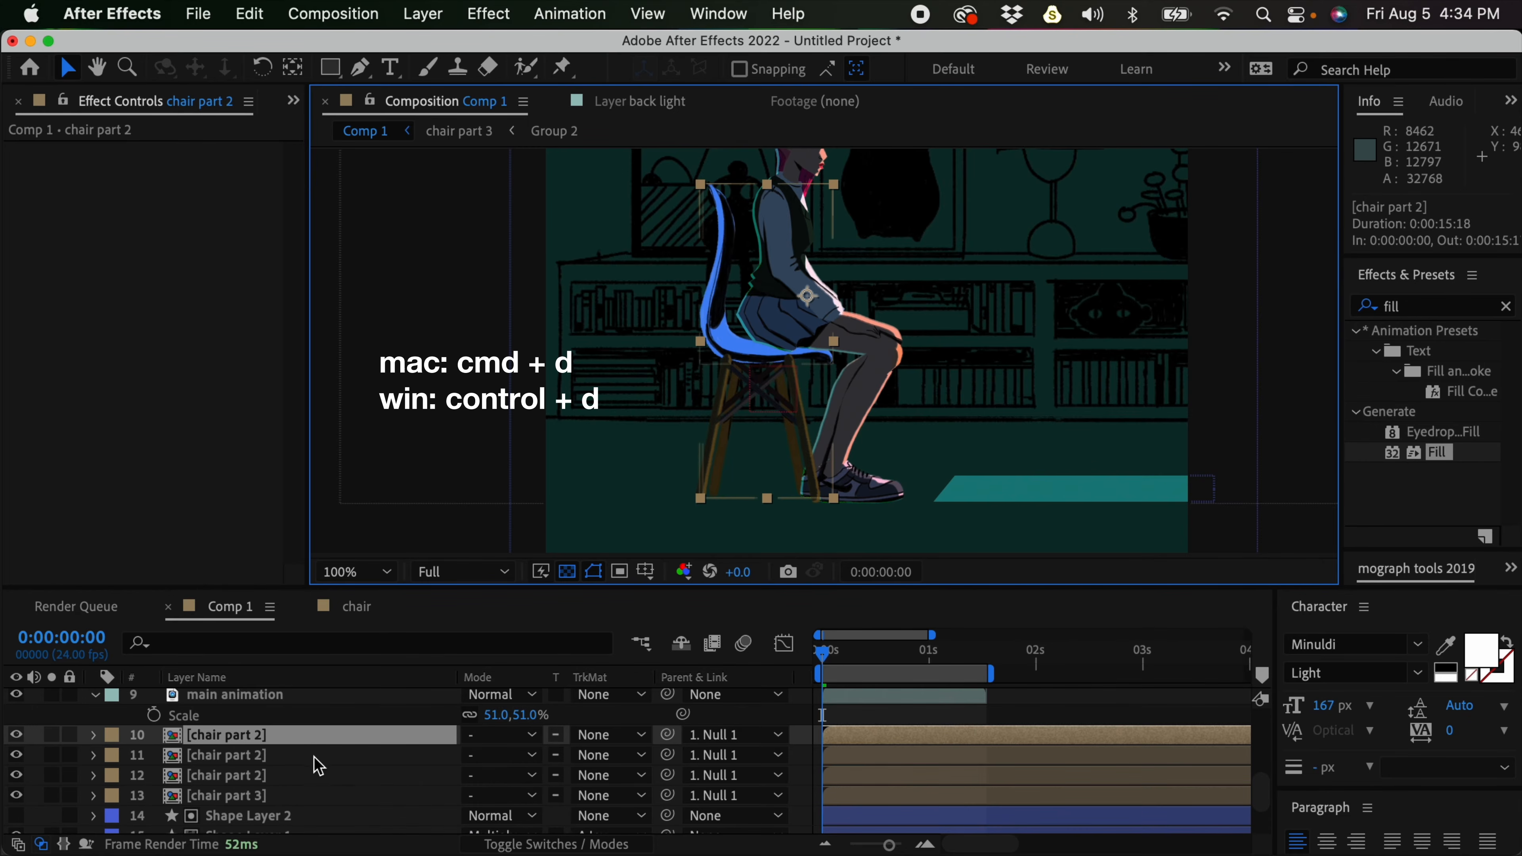
# Rename the middle chair part 2 copy as "chair part 2 - shadow"
pyautogui.click(319, 764)
pyautogui.press('Return')
pyautogui.press('Right')
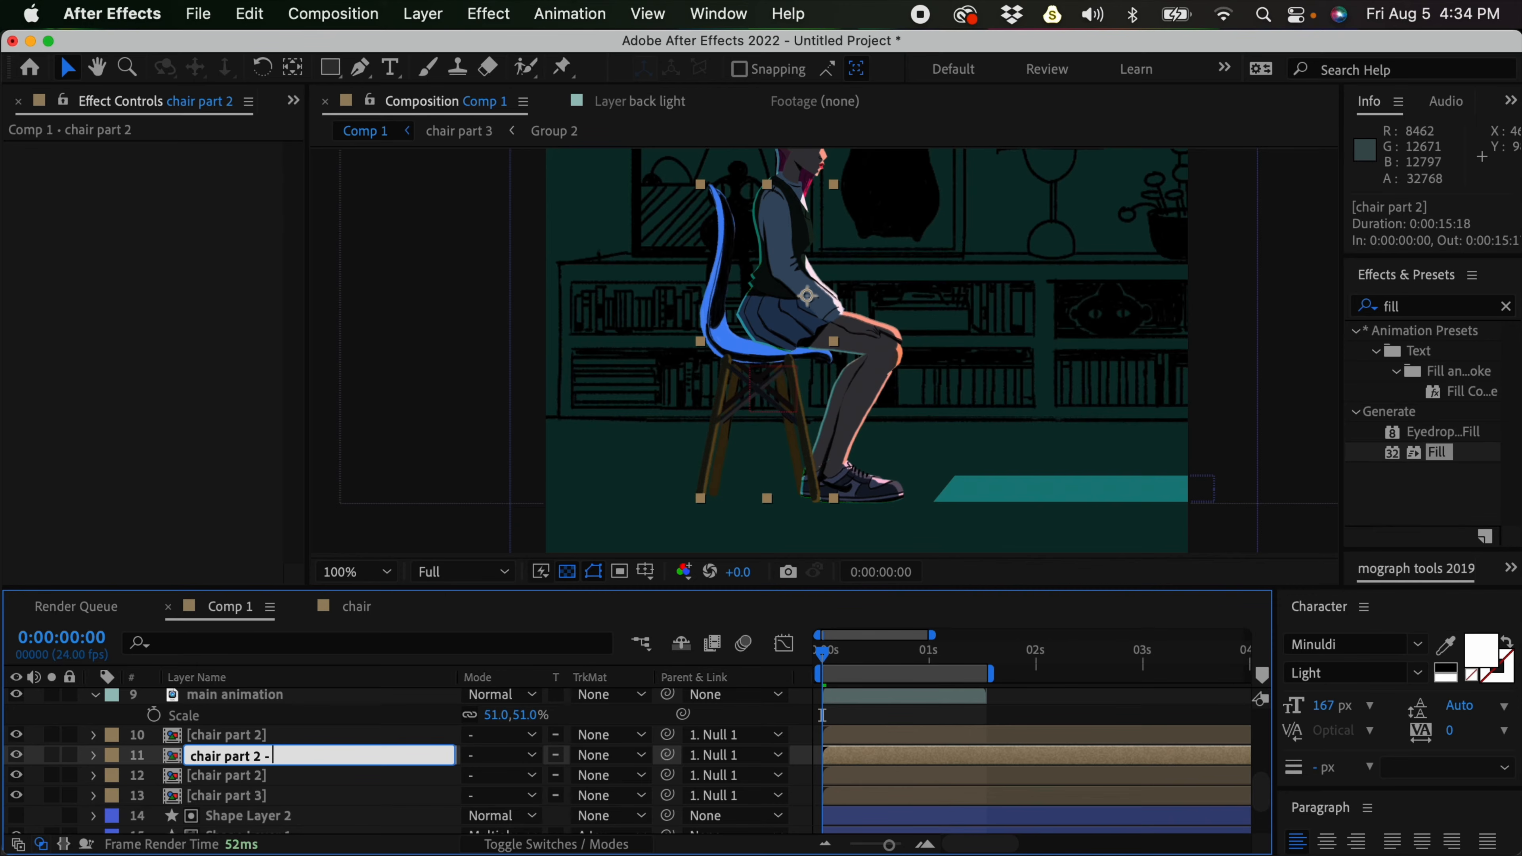
pyautogui.write('- shadow')
pyautogui.press('Return')
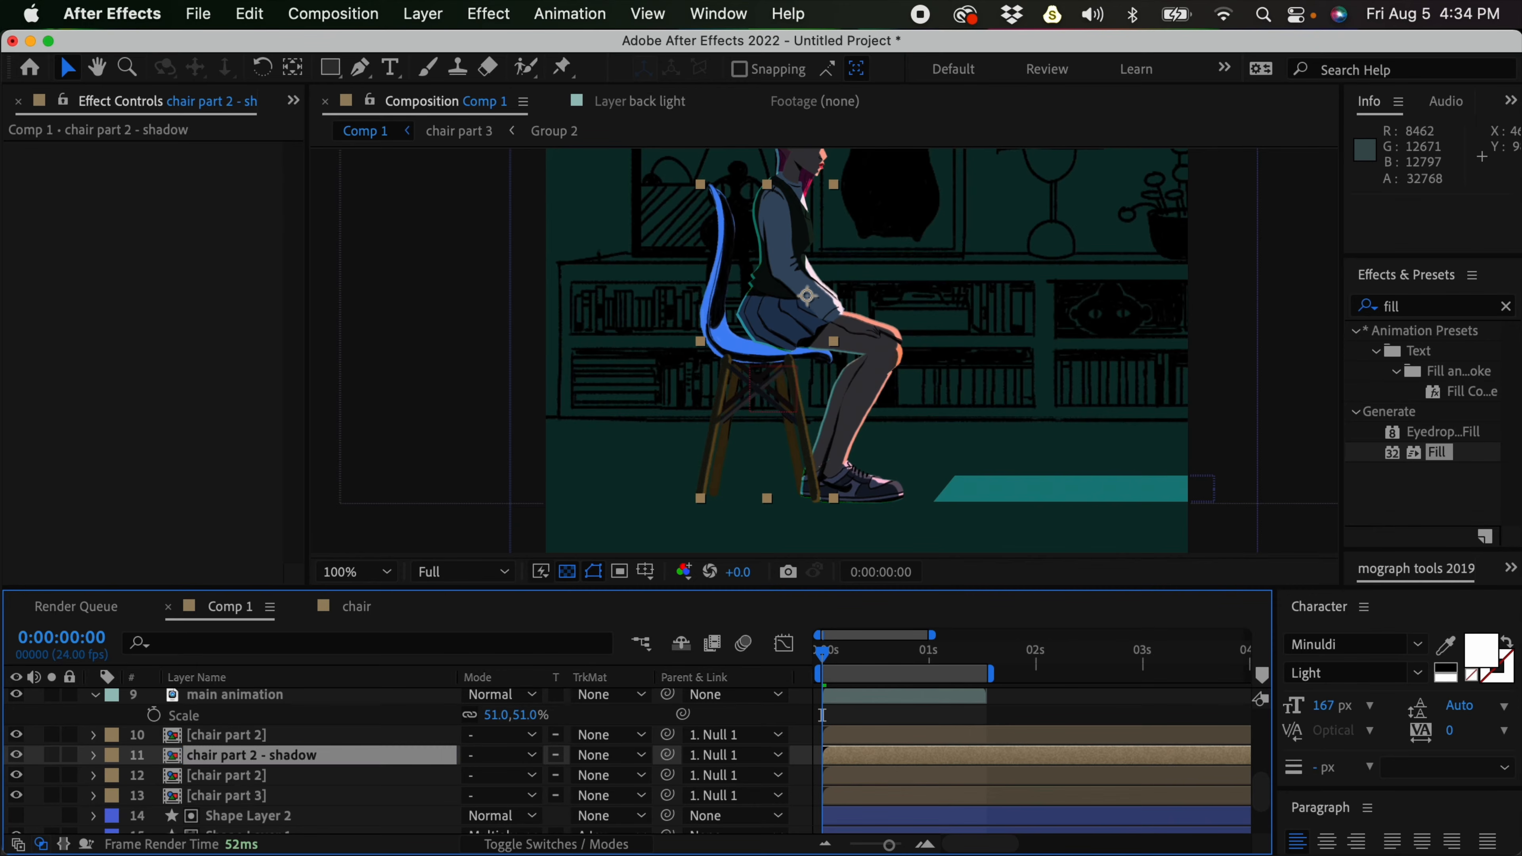
# Rename the uppermost chair part 2 copy as "mask"
pyautogui.click(253, 735)
pyautogui.press('Return')
pyautogui.write('mask')
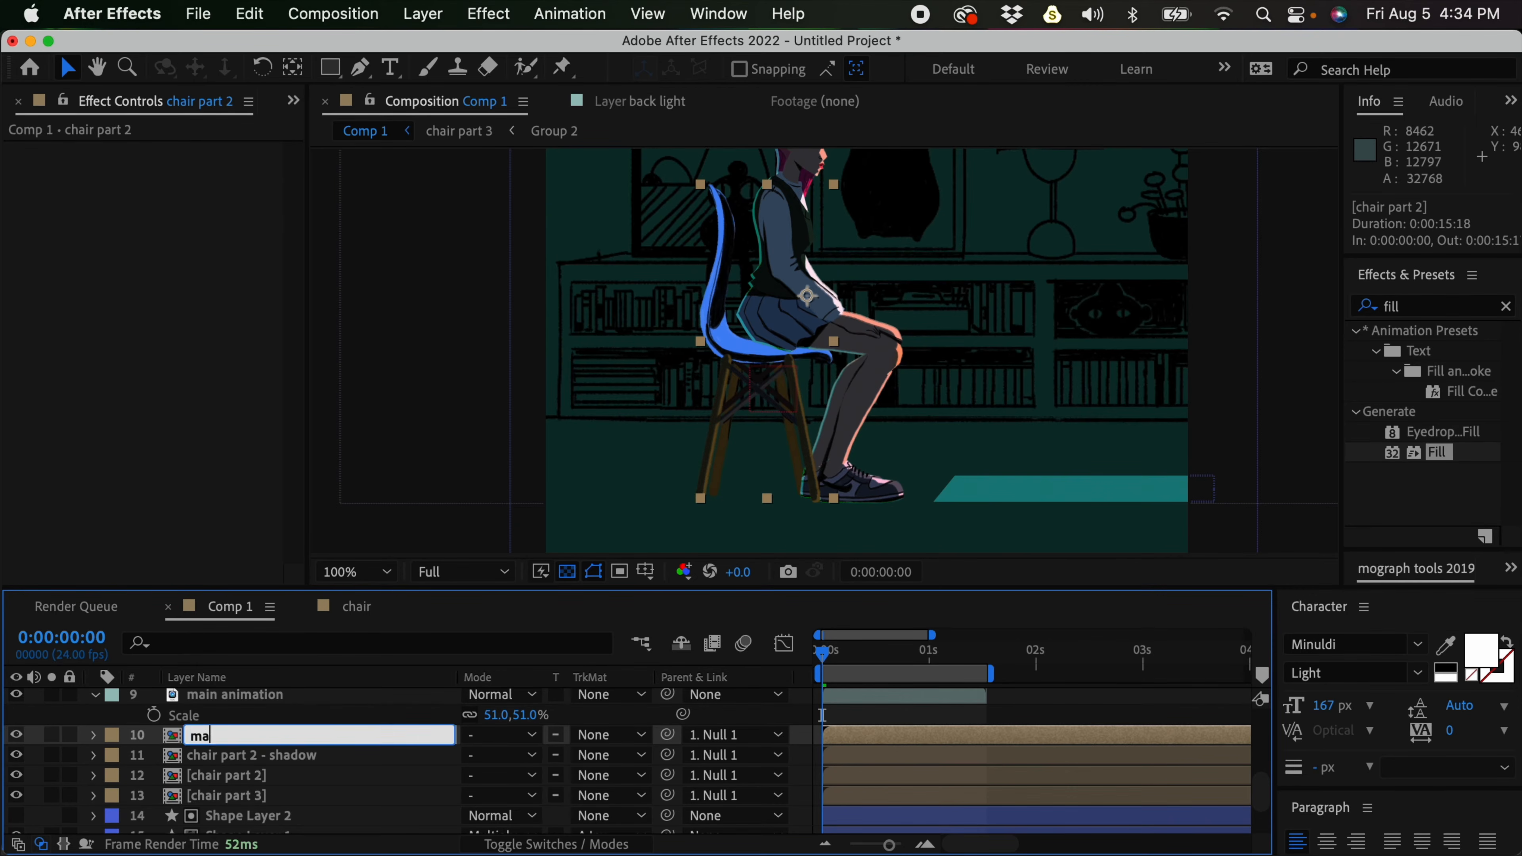
pyautogui.press('Return')
# Set the chair part 2 - shadow layer's track matte to Alpha Matte "mask" and apply the Fill effect to it
pyautogui.click(296, 759)
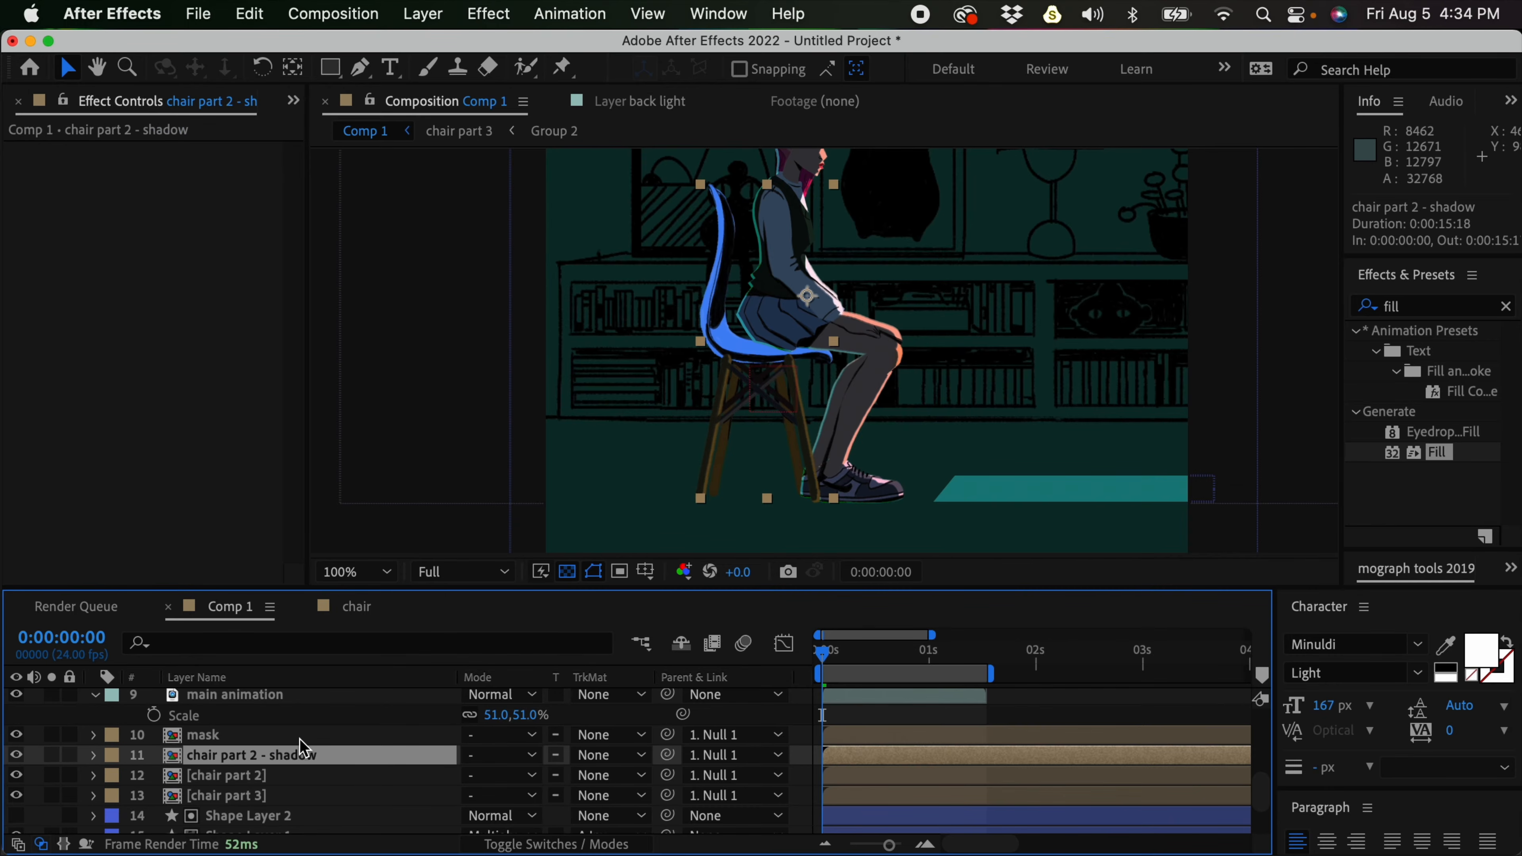
pyautogui.click(620, 766)
pyautogui.click(677, 748)
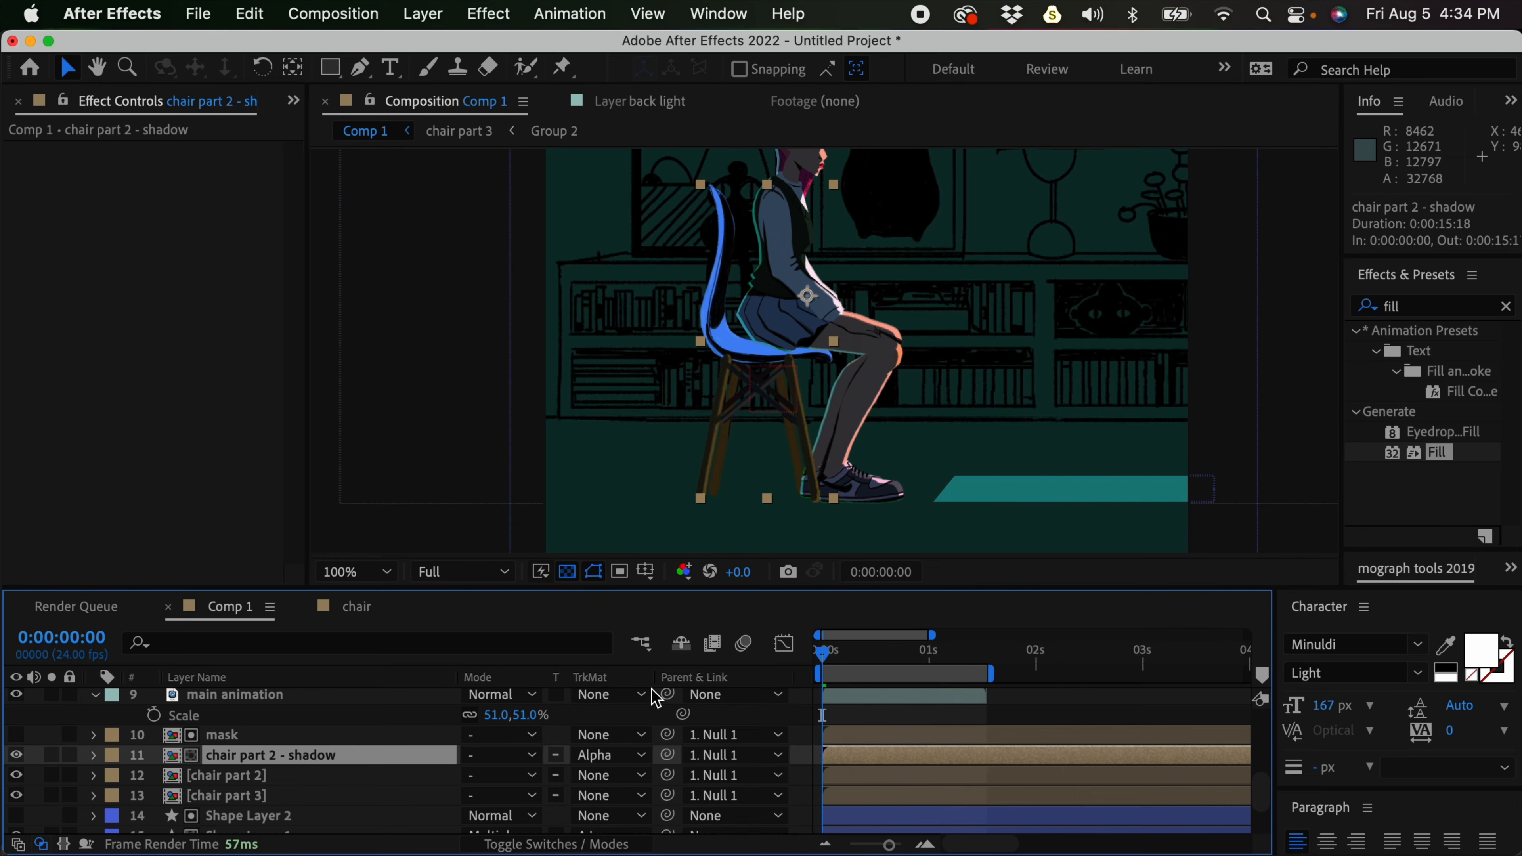
pyautogui.moveTo(1435, 455); pyautogui.dragTo(180, 198)
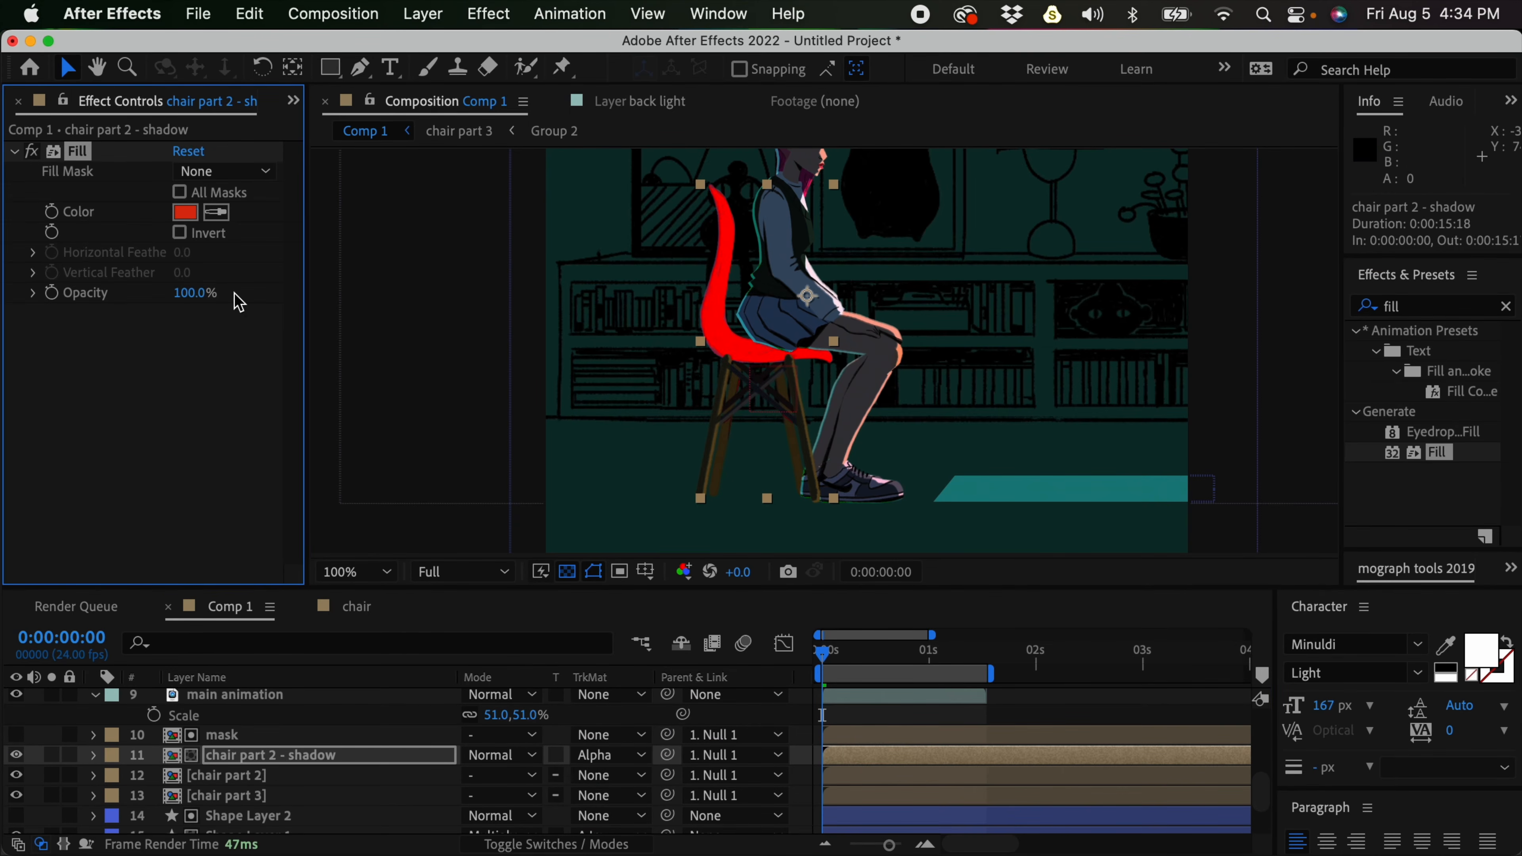
# Change the Fill color of the chair part 2 - shadow layer to dark navy blue 002961
pyautogui.click(186, 212)
pyautogui.moveTo(976, 544)
pyautogui.mouseDown()
pyautogui.moveTo(977, 526)
pyautogui.moveTo(944, 544)
pyautogui.moveTo(948, 592)
pyautogui.mouseUp()
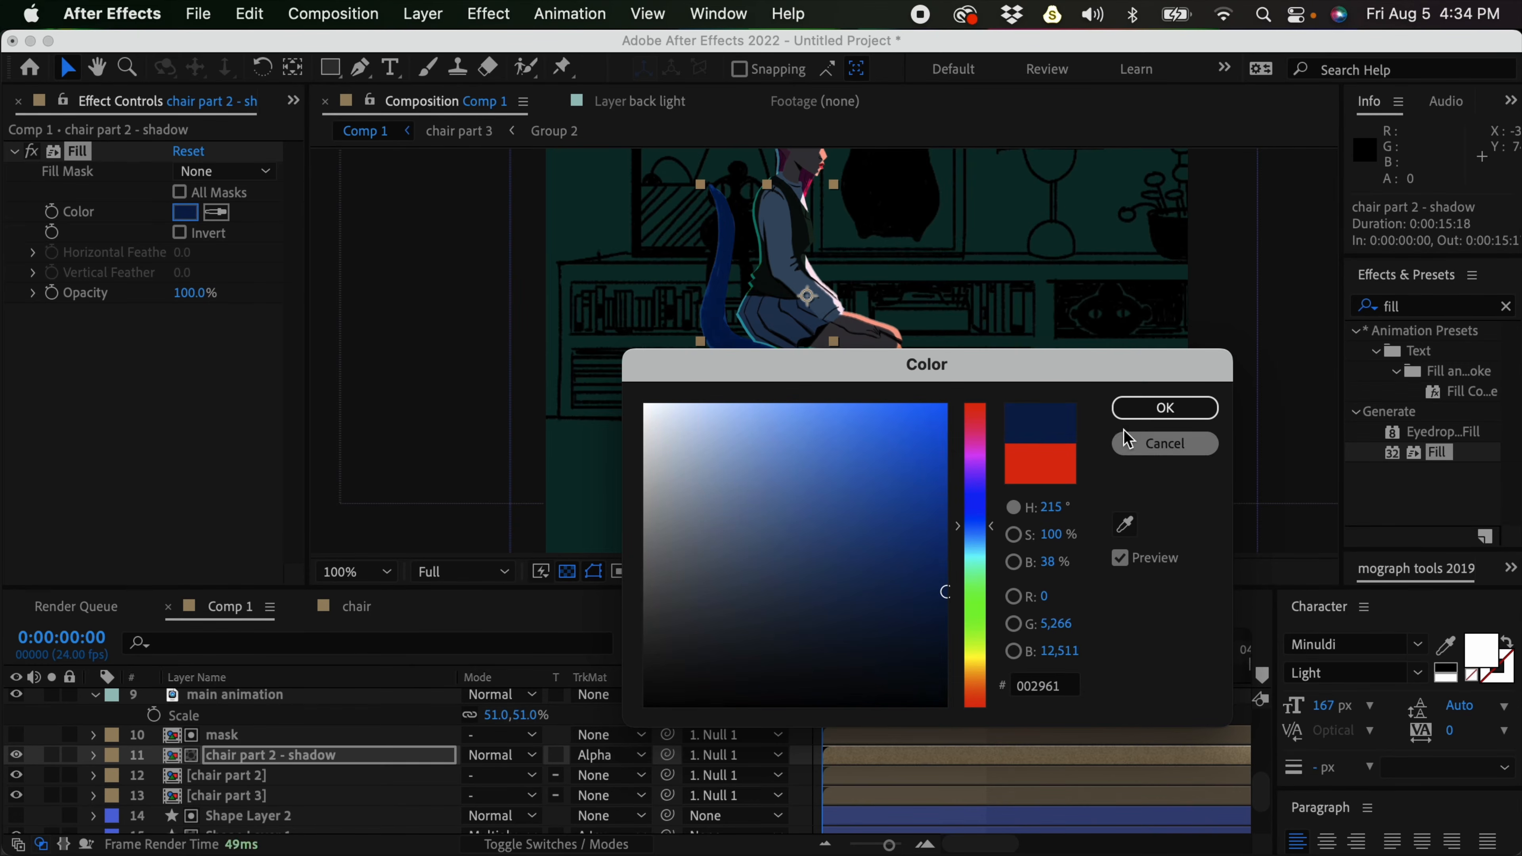
pyautogui.click(1121, 408)
# Set the chair part 2 - shadow layer's blending mode to Multiply and its opacity to 71%
pyautogui.click(502, 754)
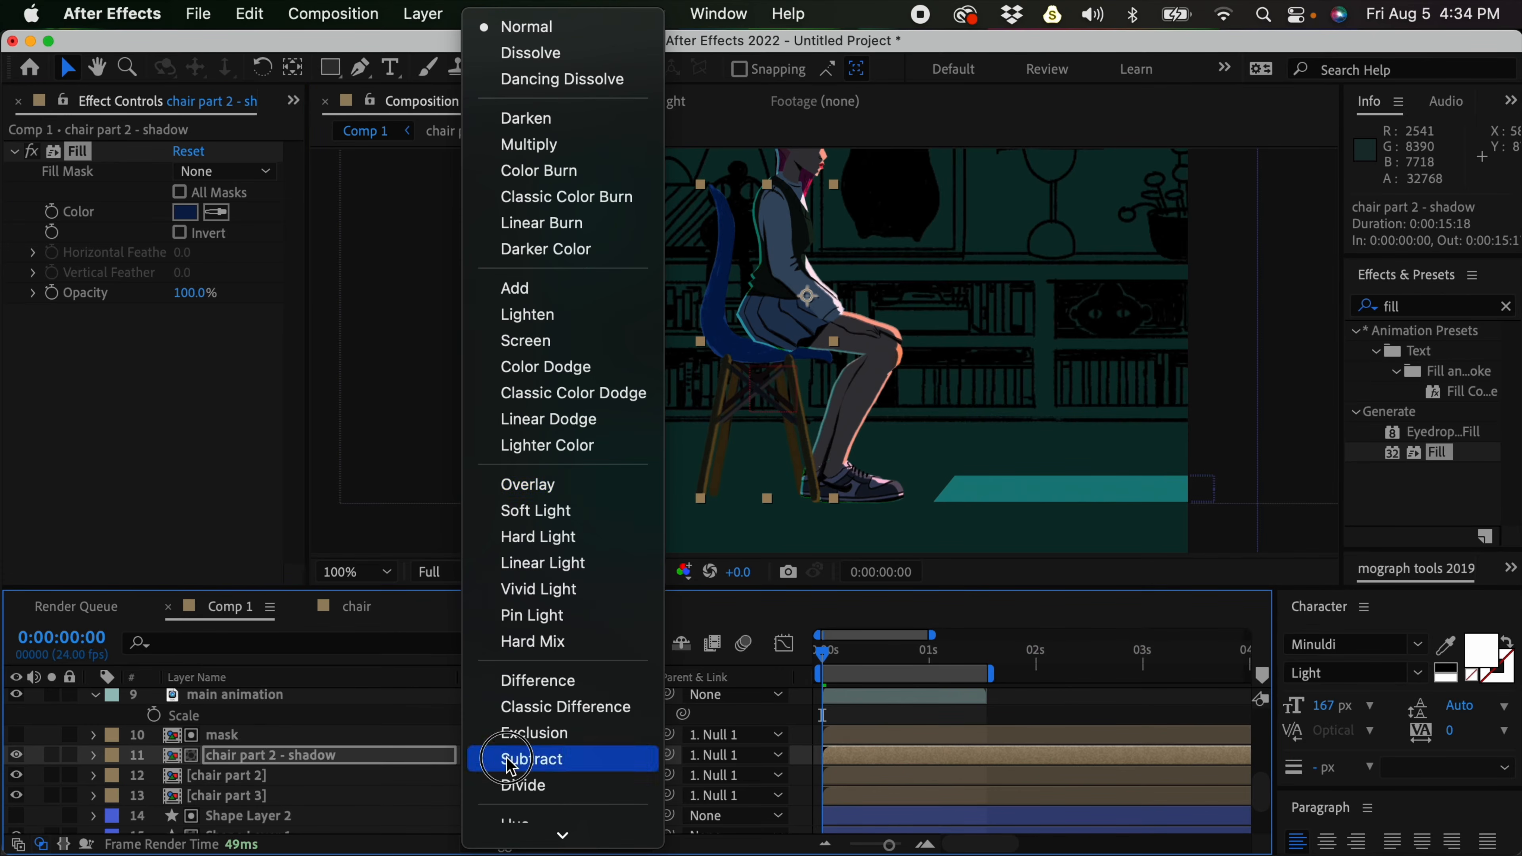
pyautogui.click(575, 145)
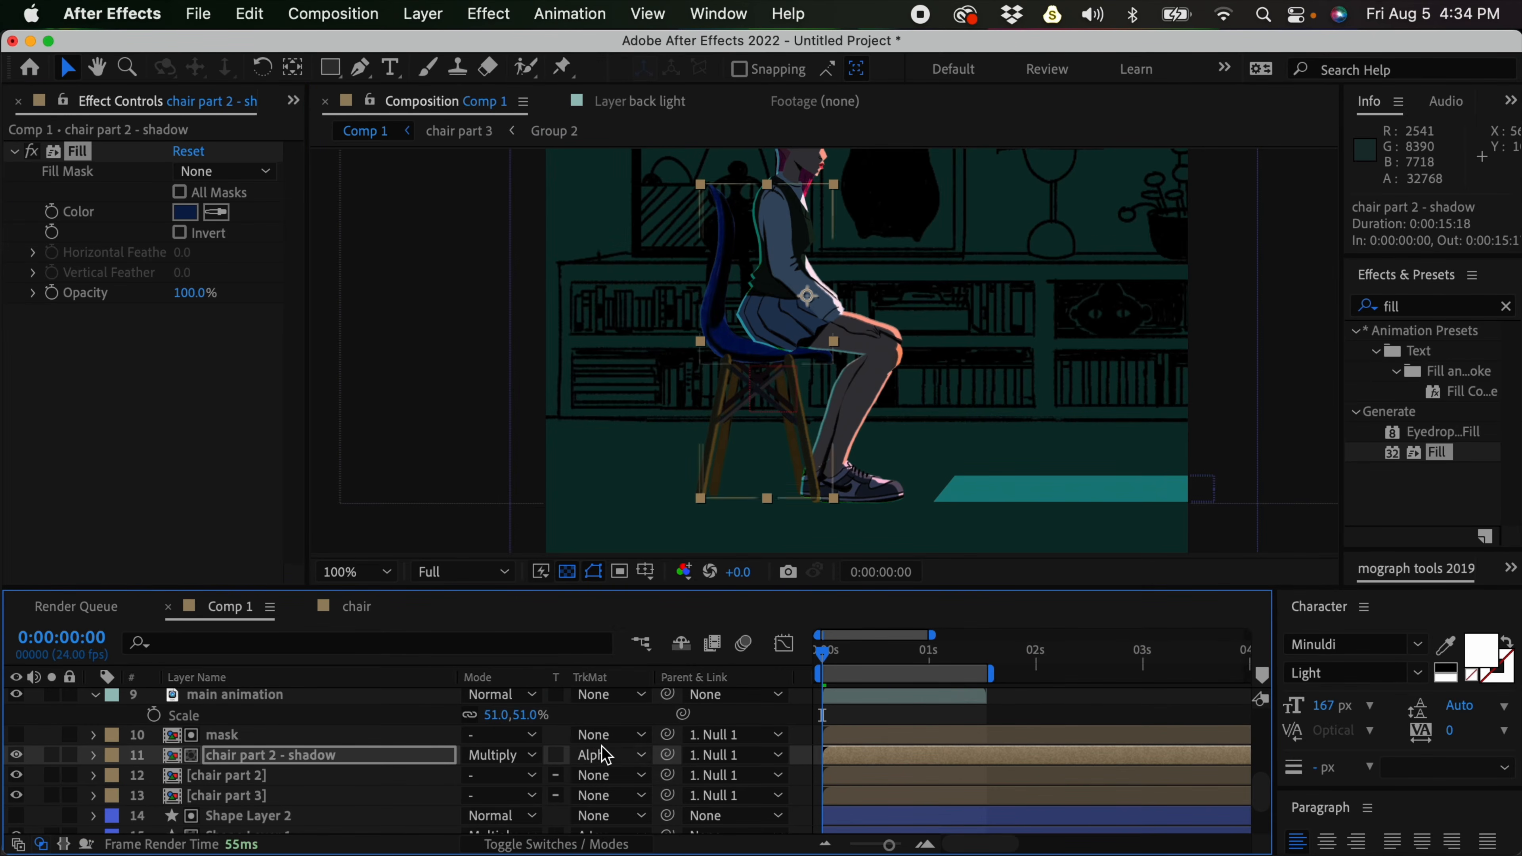
pyautogui.press('t')
pyautogui.click(470, 775)
pyautogui.moveTo(471, 775); pyautogui.dragTo(447, 775)
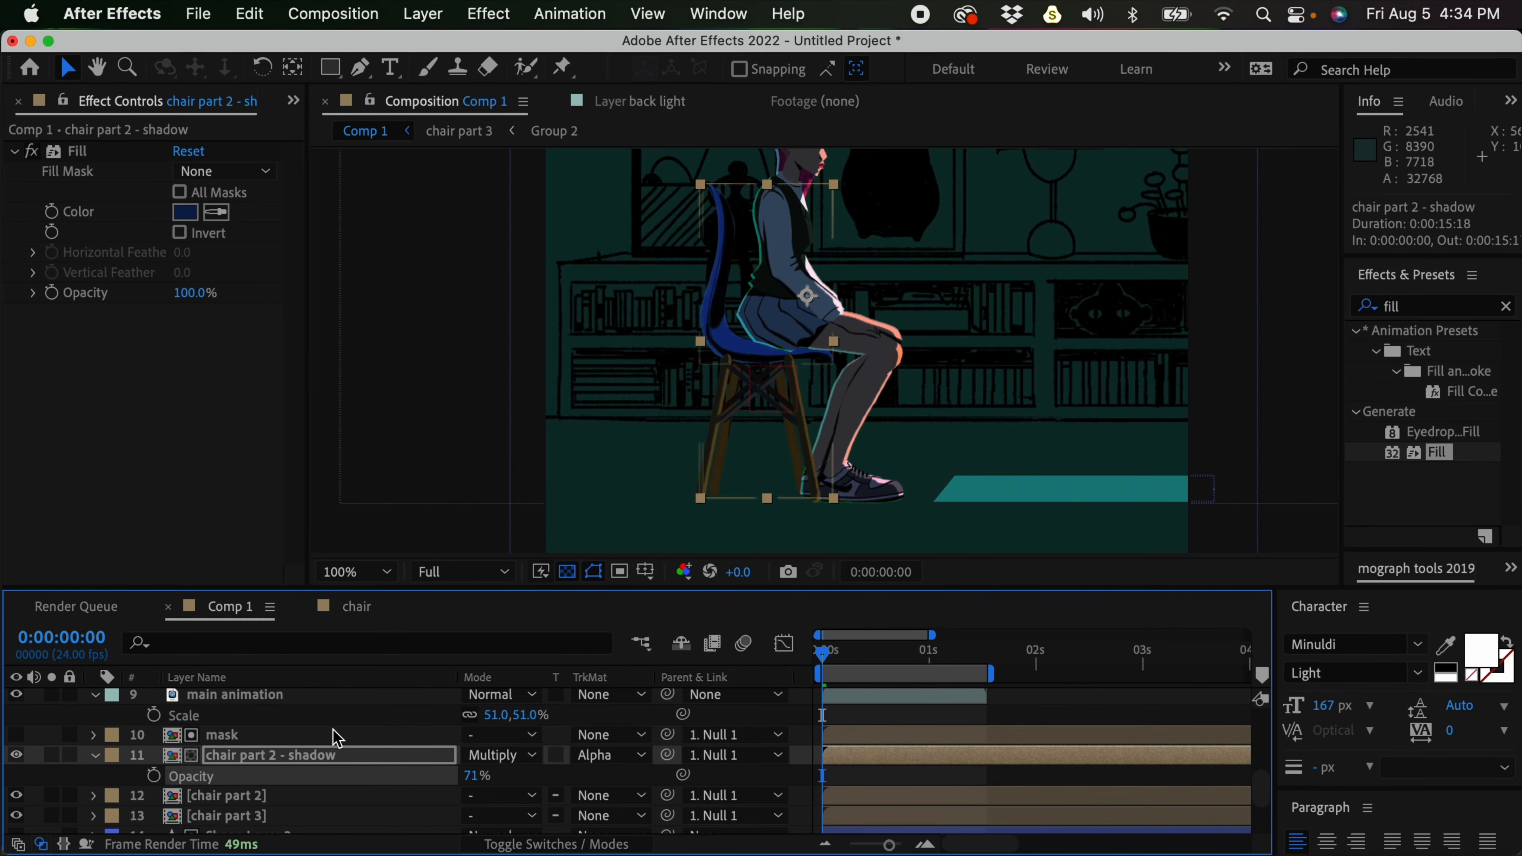
# Offset the mask layer above chair part 2 - shadow by about 11 px to the left and 8 px down
pyautogui.click(347, 734)
pyautogui.press('.')
pyautogui.moveTo(891, 403); pyautogui.dragTo(941, 479)
pyautogui.moveTo(792, 355); pyautogui.dragTo(868, 451)
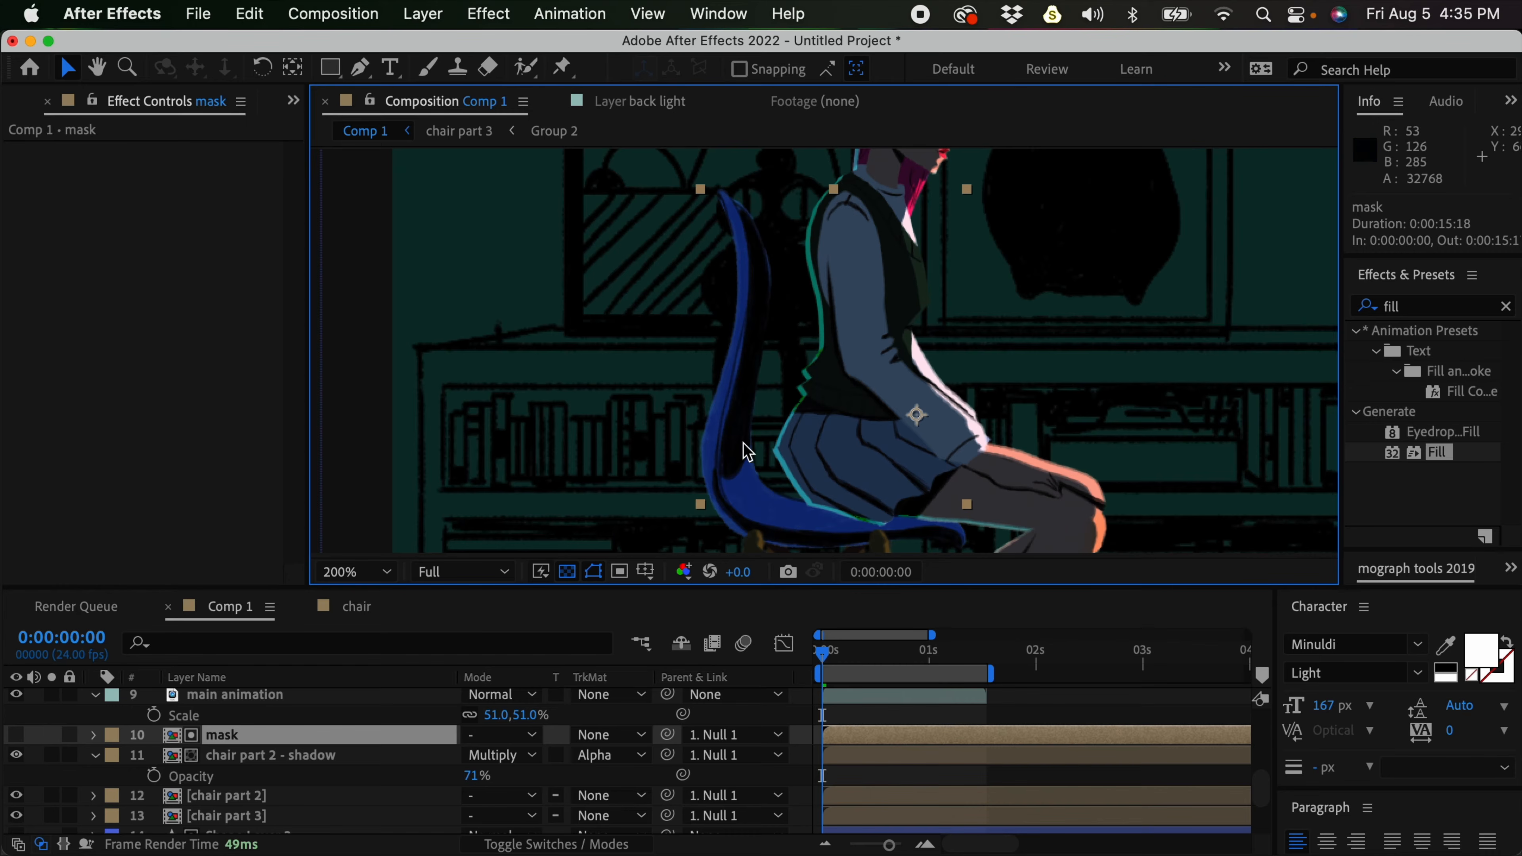
pyautogui.moveTo(734, 455); pyautogui.dragTo(723, 463)
# Duplicate the chair part 3 layer twice
pyautogui.press('space')
pyautogui.moveTo(1025, 394); pyautogui.dragTo(1019, 217)
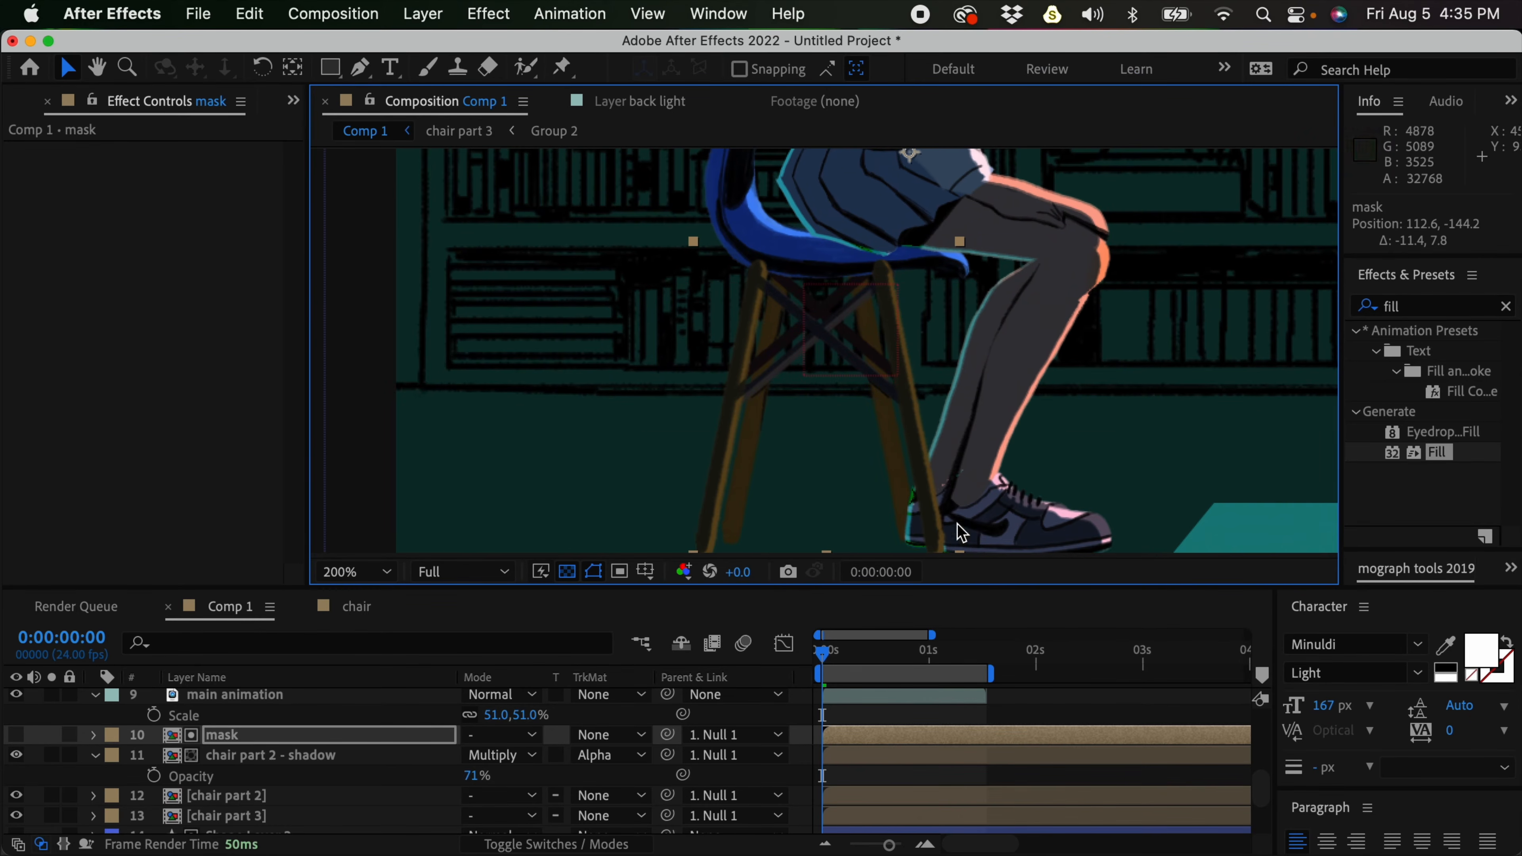
pyautogui.scroll(-3, 1262, 789)
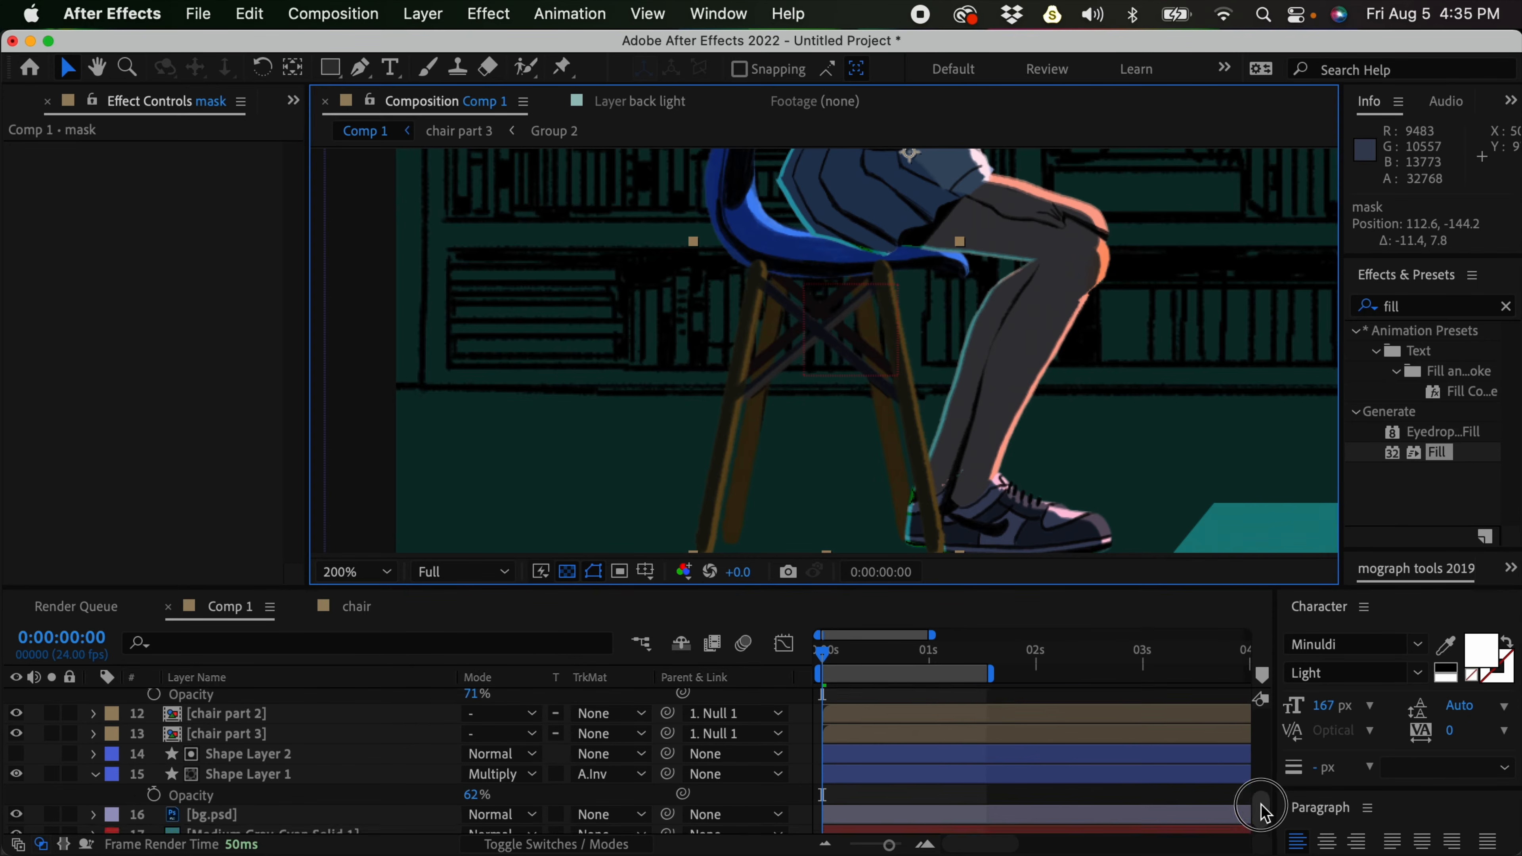
pyautogui.click(249, 739)
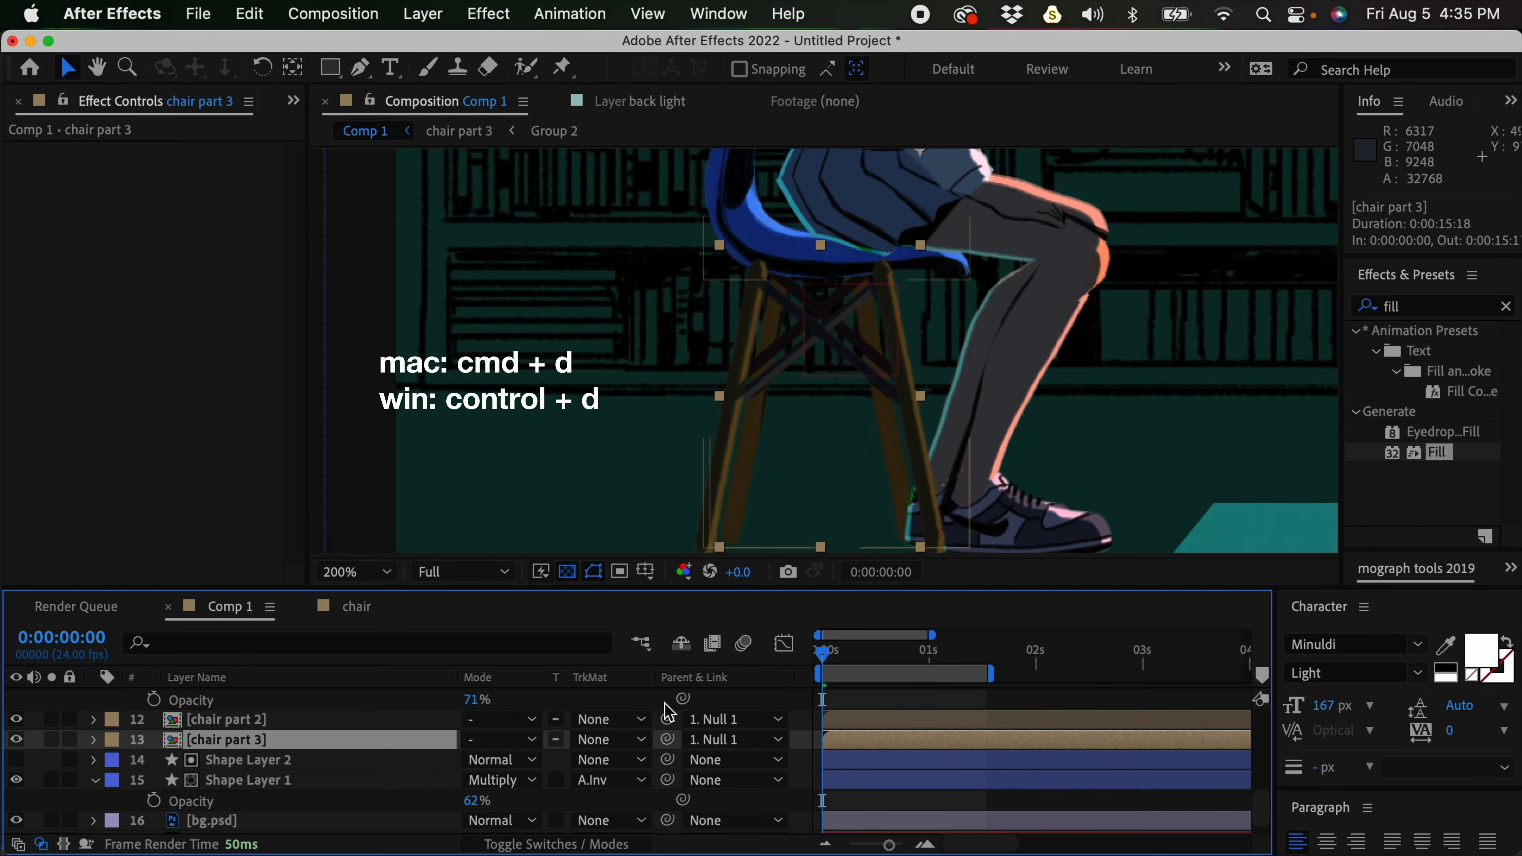
pyautogui.press('super+d')
pyautogui.press('super+d')
# Rename the middle chair part 3 copy as "chair part 3 - shadw"
pyautogui.click(237, 760)
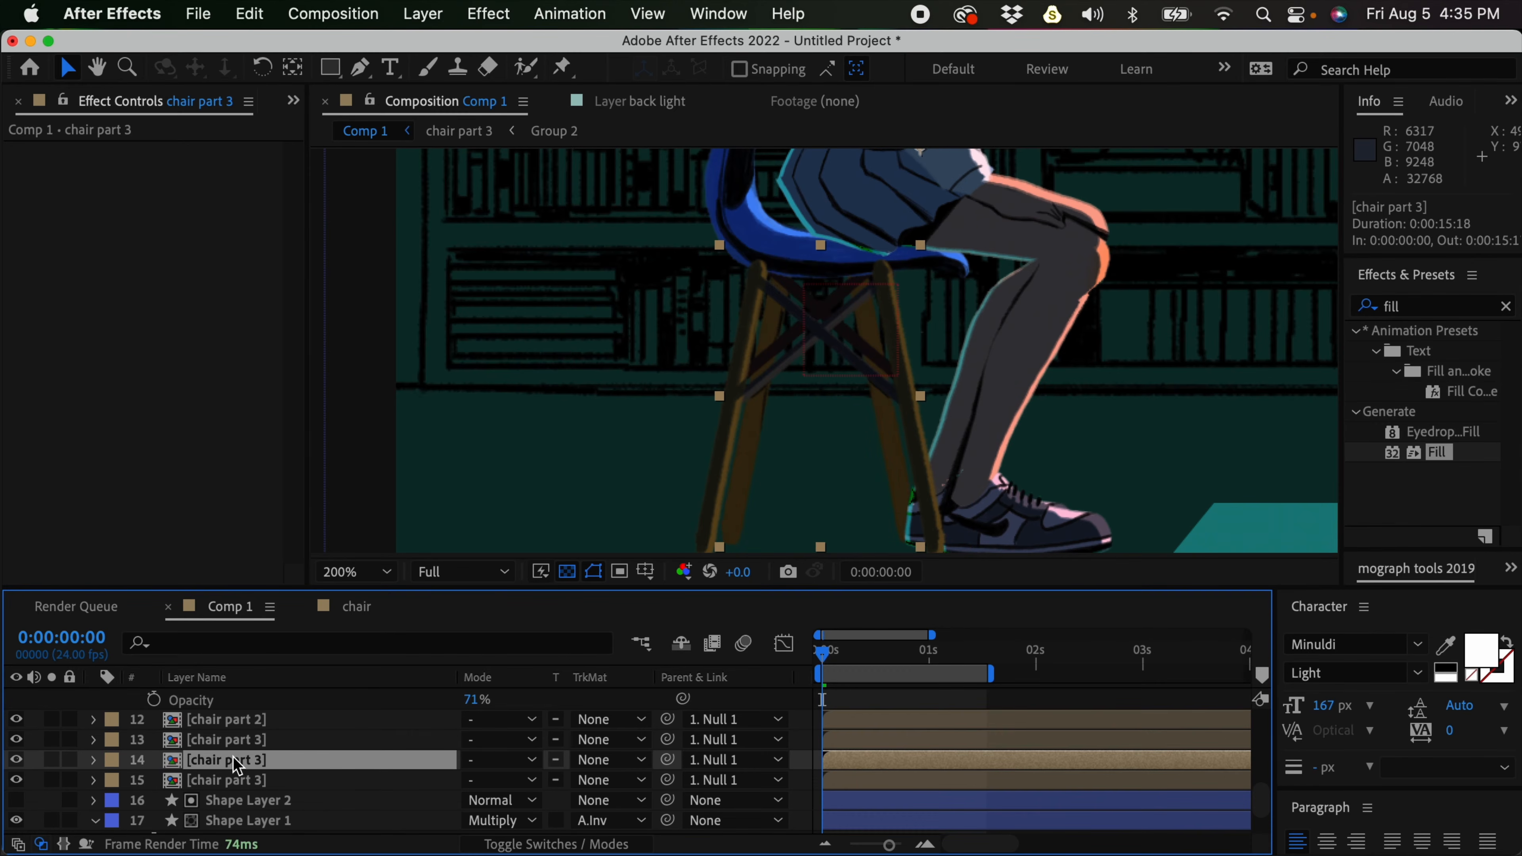
pyautogui.press('Return')
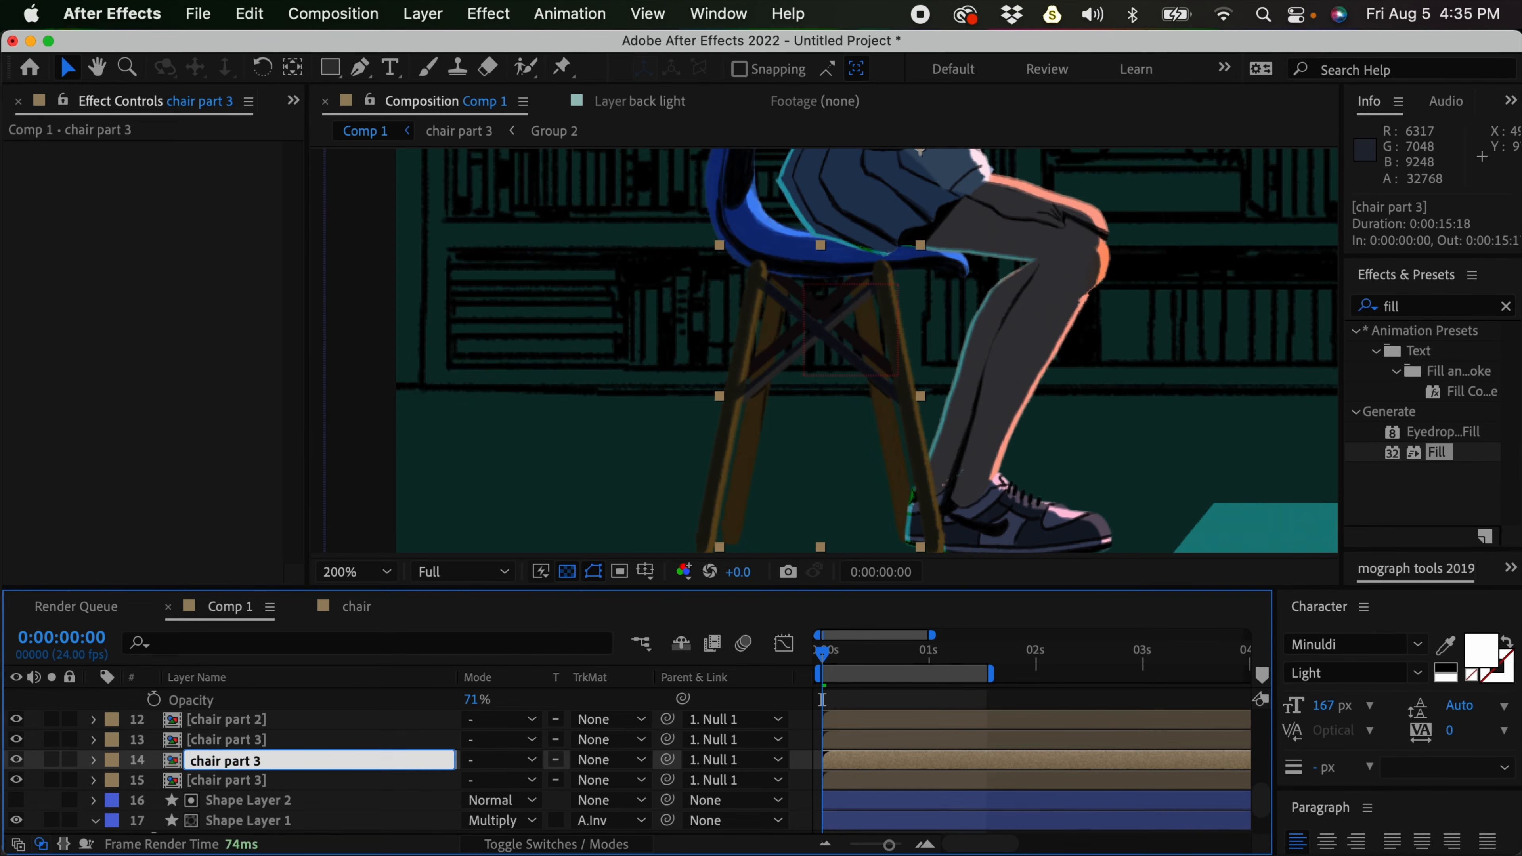
pyautogui.write('- shadw')
pyautogui.press('Return')
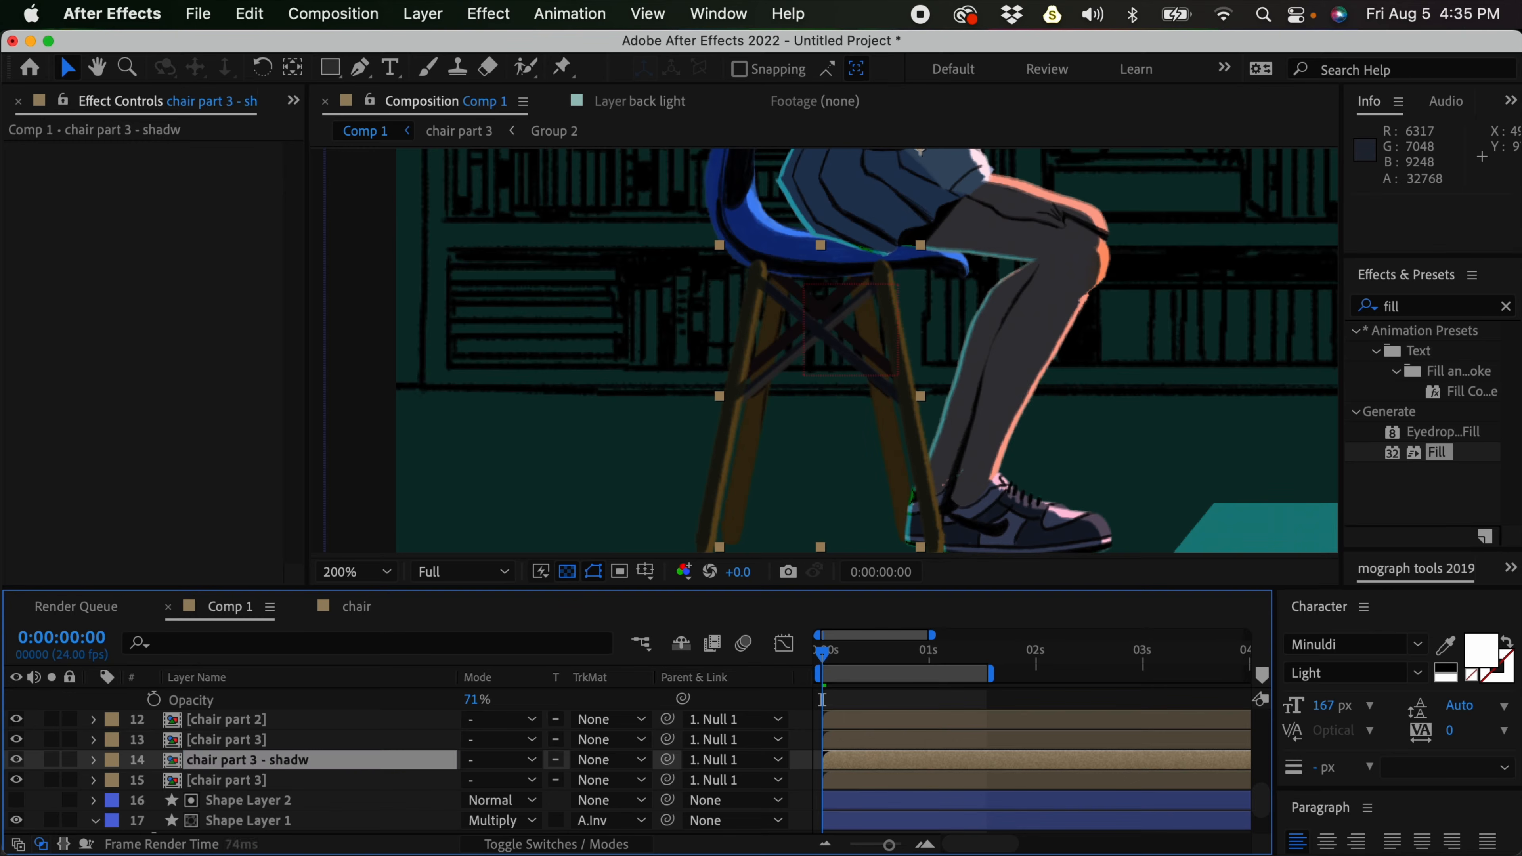
# Rename the uppermost chair part 3 copy as "mask"
pyautogui.click(270, 738)
pyautogui.press('Return')
pyautogui.write('mask')
pyautogui.press('Return')
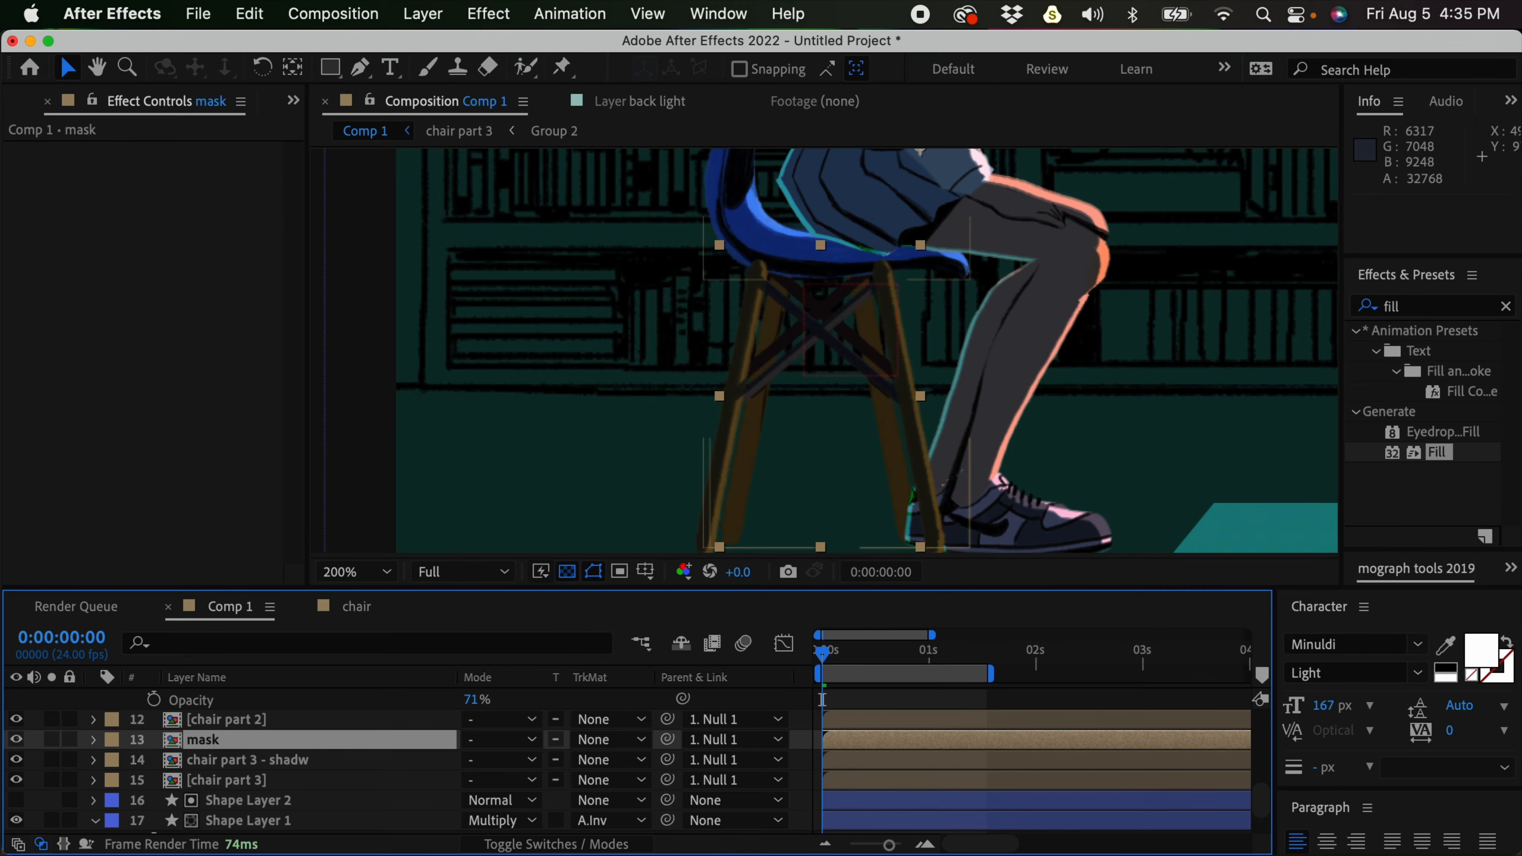
# Correct the misspelled layer name to "chair part 3 - shadow"
pyautogui.click(291, 759)
pyautogui.press('Return')
pyautogui.press('Right')
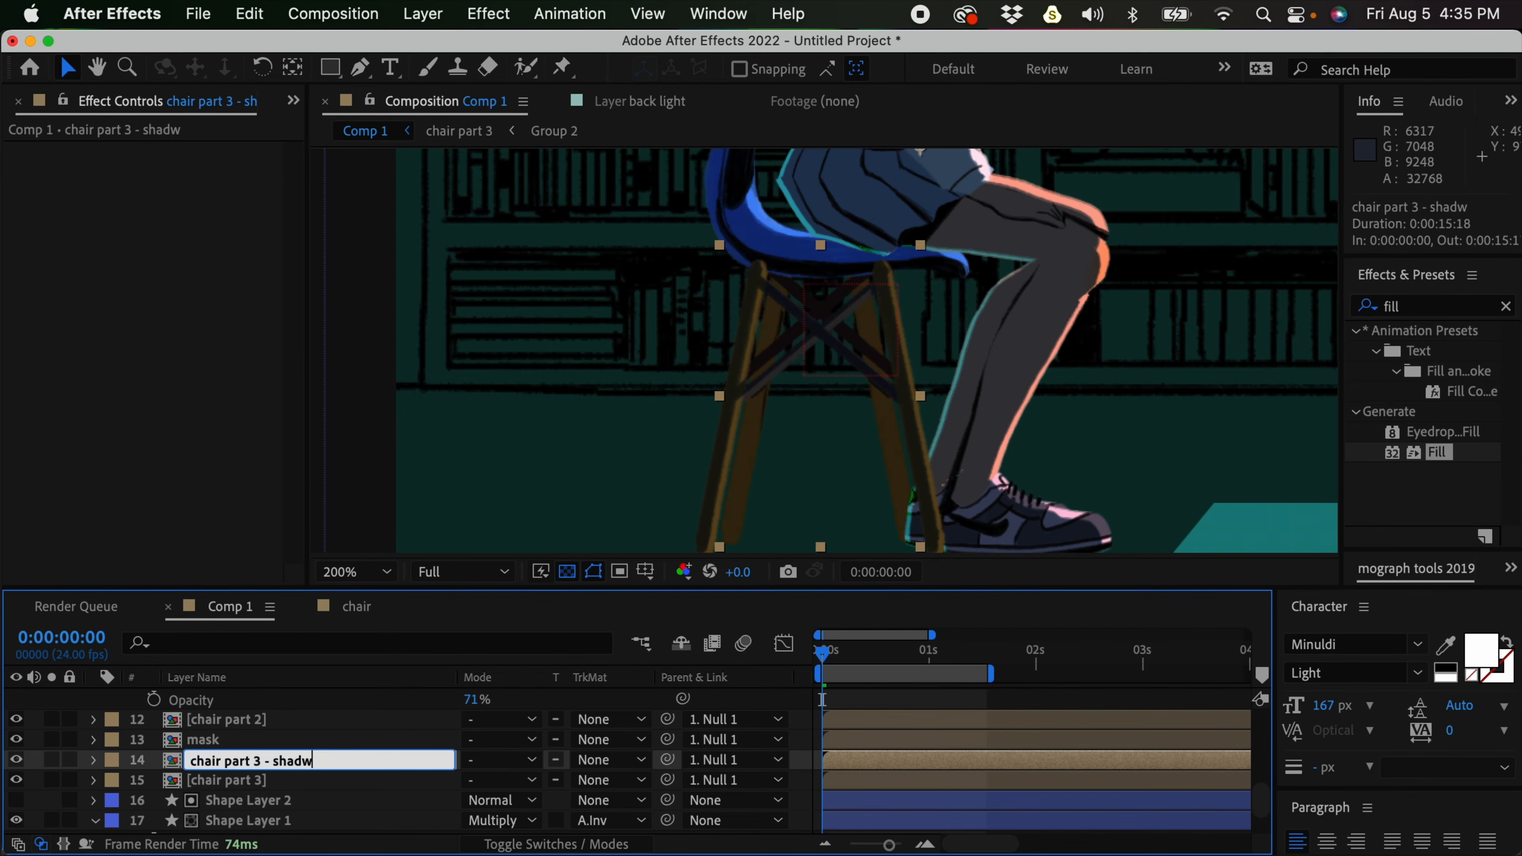
pyautogui.press('Return')
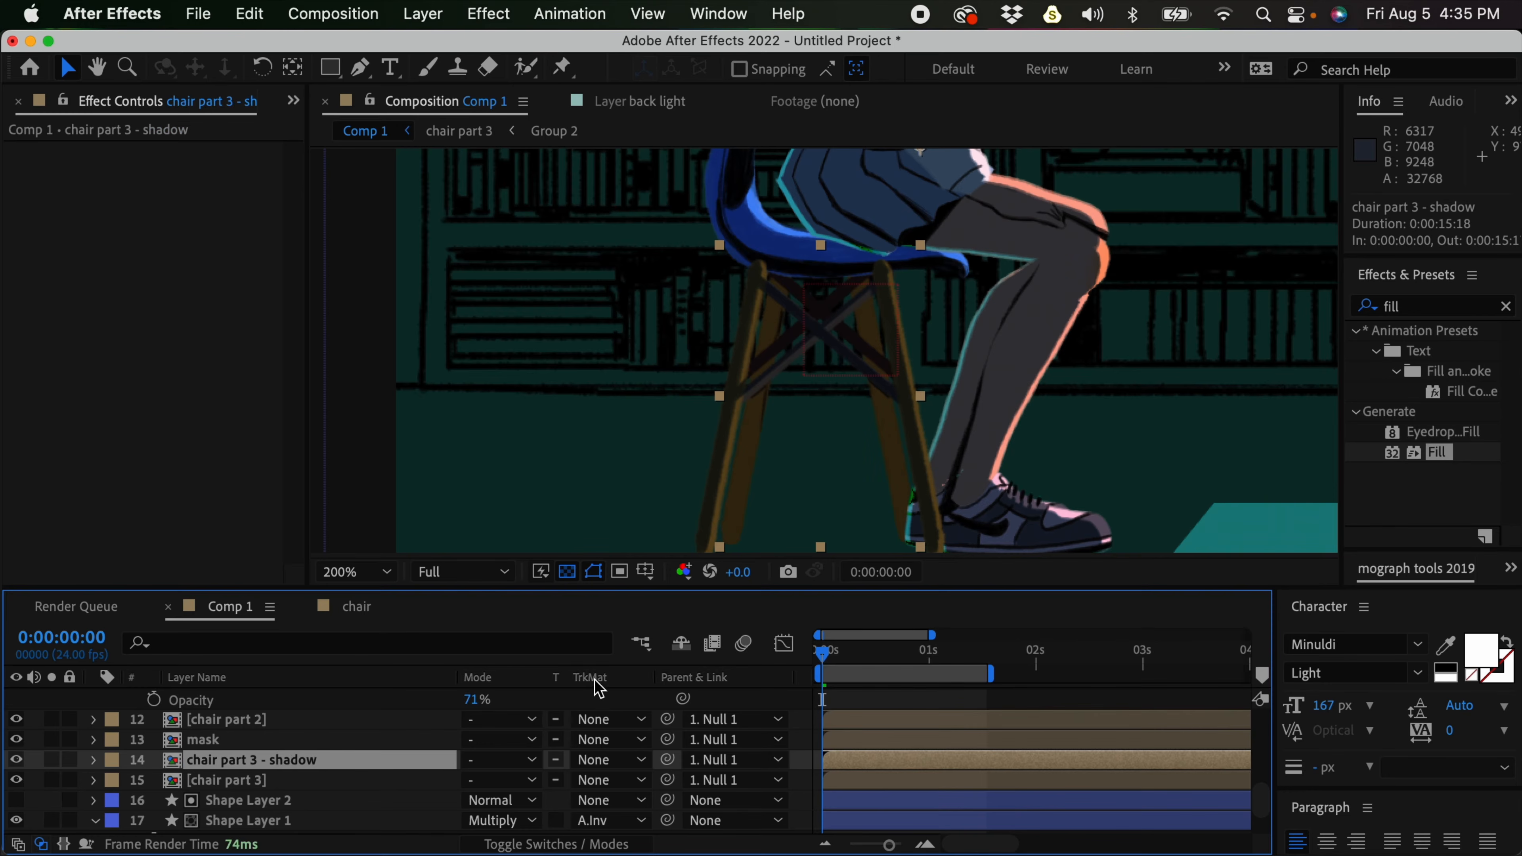
# Set the chair part 3 - shadow layer's track matte to Alpha Matte "mask" and apply the Fill effect to it
pyautogui.click(618, 770)
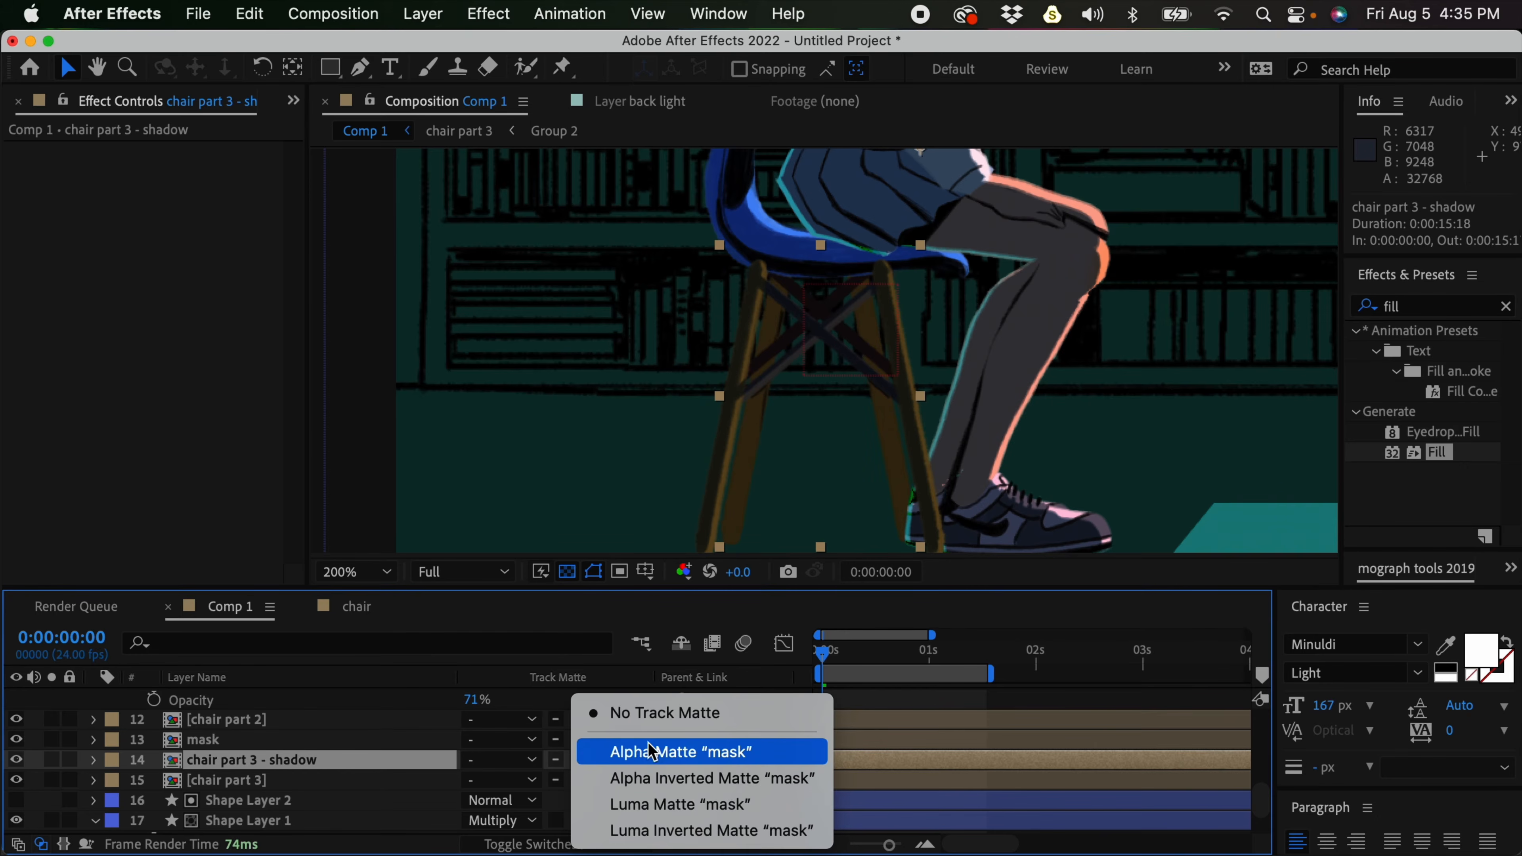
pyautogui.click(659, 756)
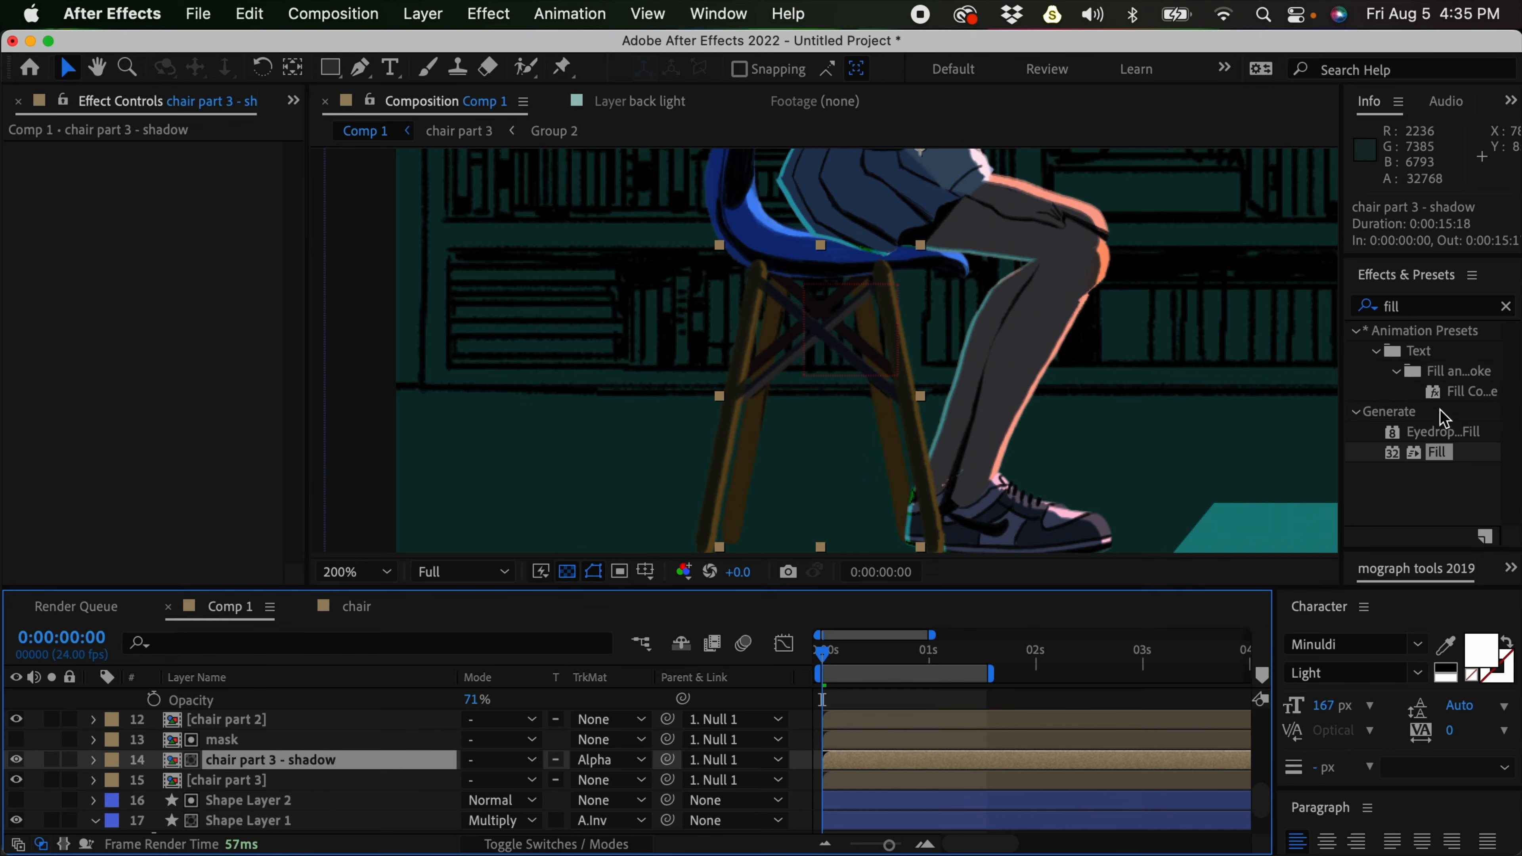
pyautogui.doubleClick(1436, 455)
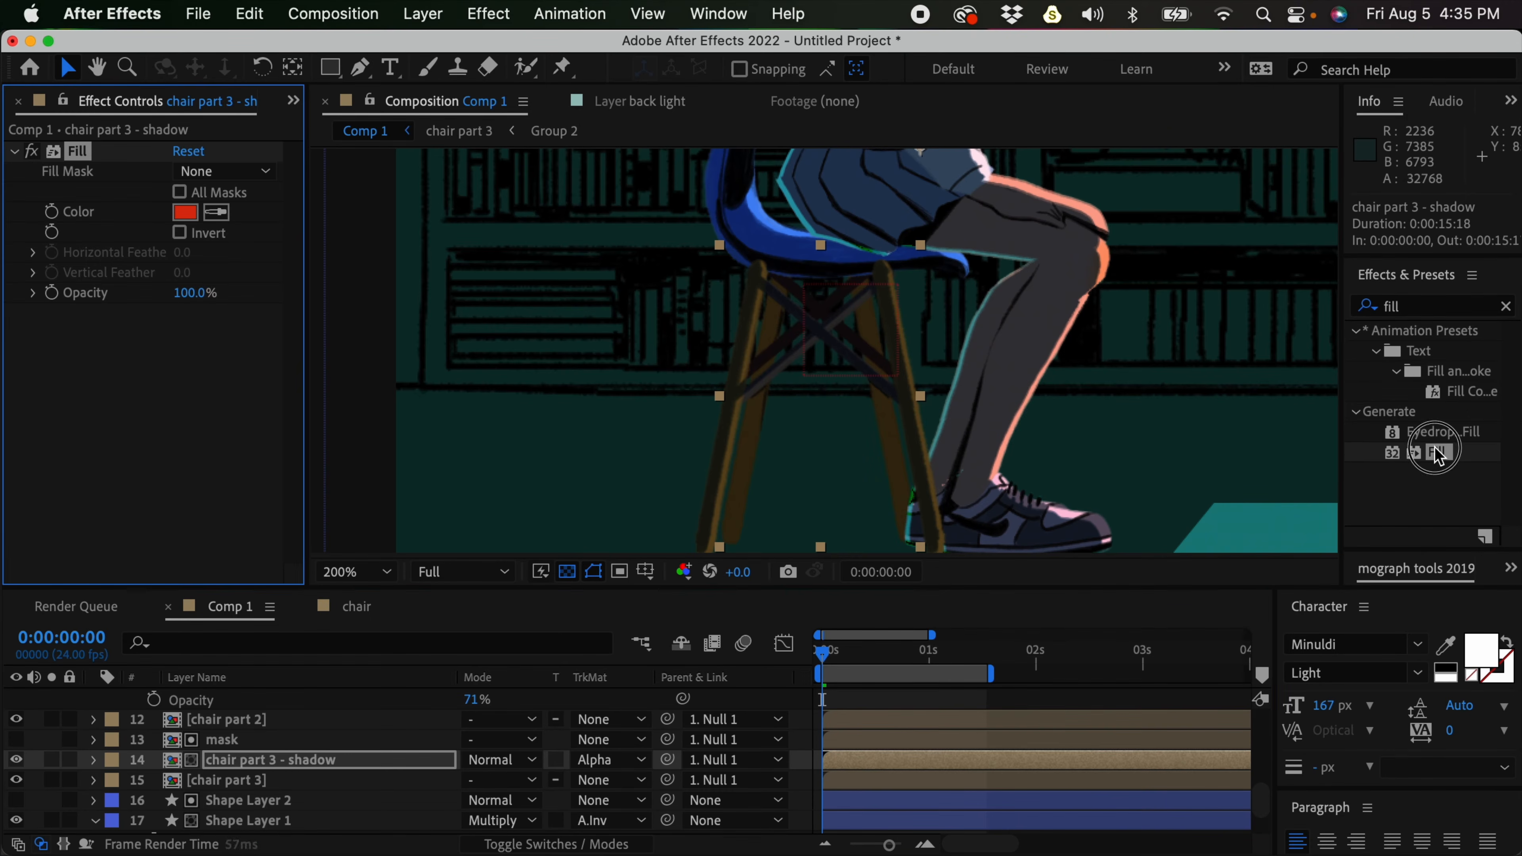
# Change the Fill color of the chair part 3 - shadow layer to dark blue 033778
pyautogui.click(201, 213)
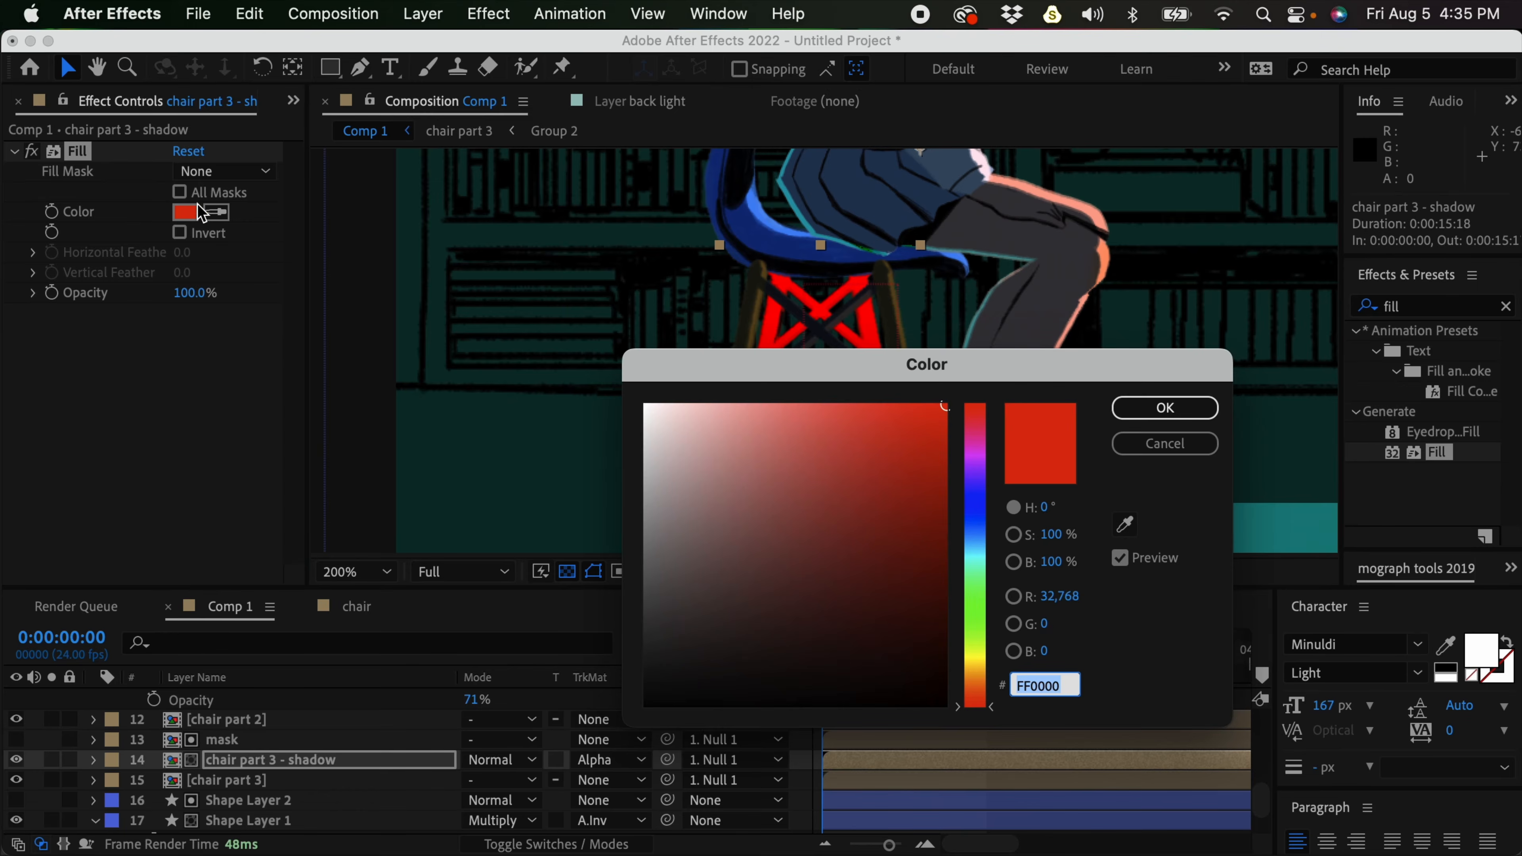
pyautogui.moveTo(977, 545)
pyautogui.mouseDown()
pyautogui.moveTo(977, 525)
pyautogui.moveTo(941, 500)
pyautogui.moveTo(937, 567)
pyautogui.mouseUp()
pyautogui.click(979, 527)
pyautogui.click(938, 565)
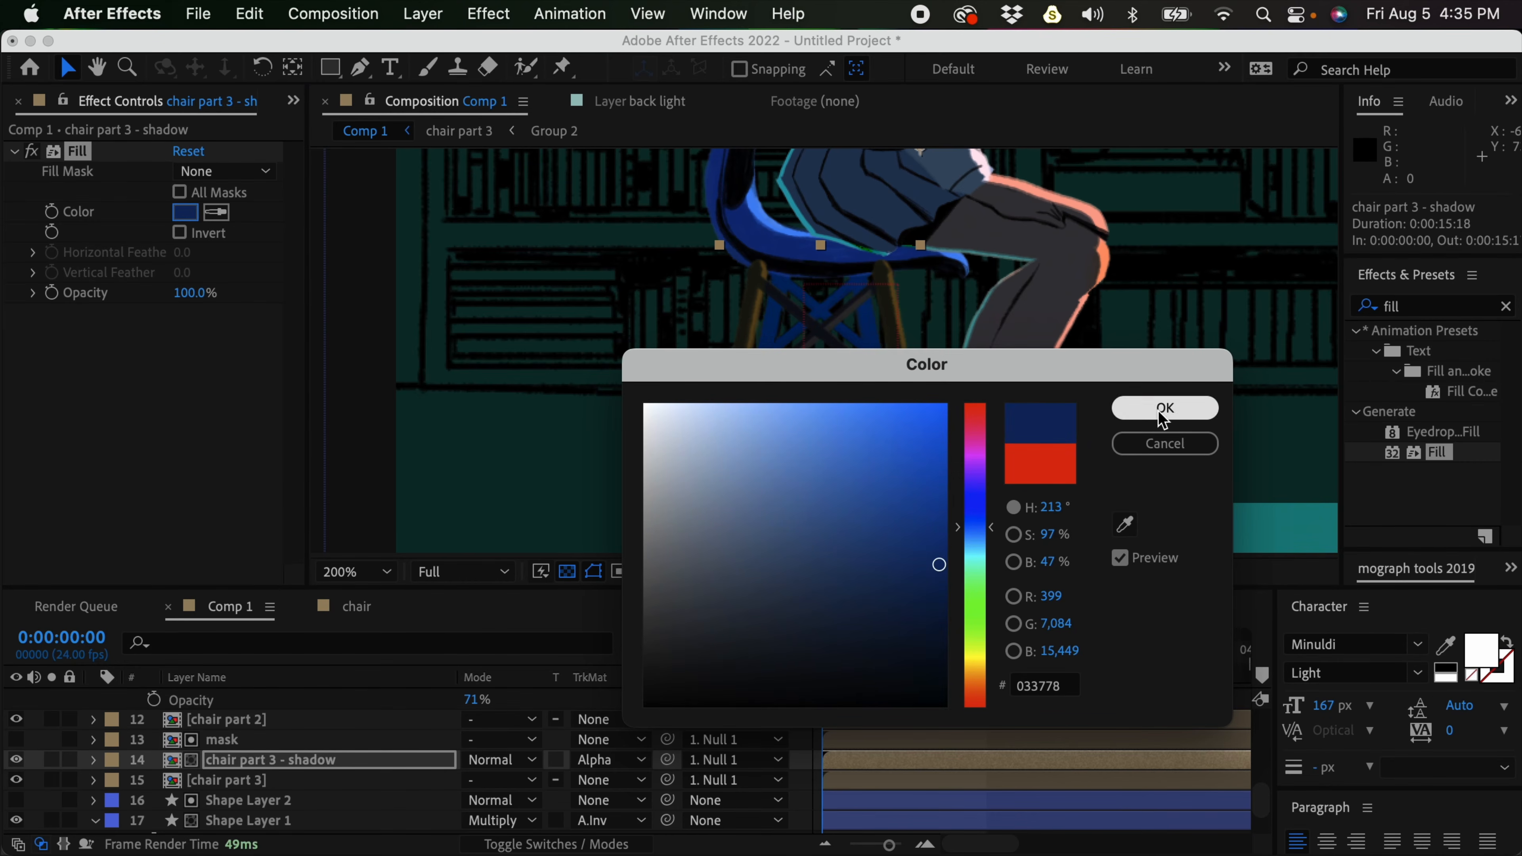
pyautogui.click(1160, 410)
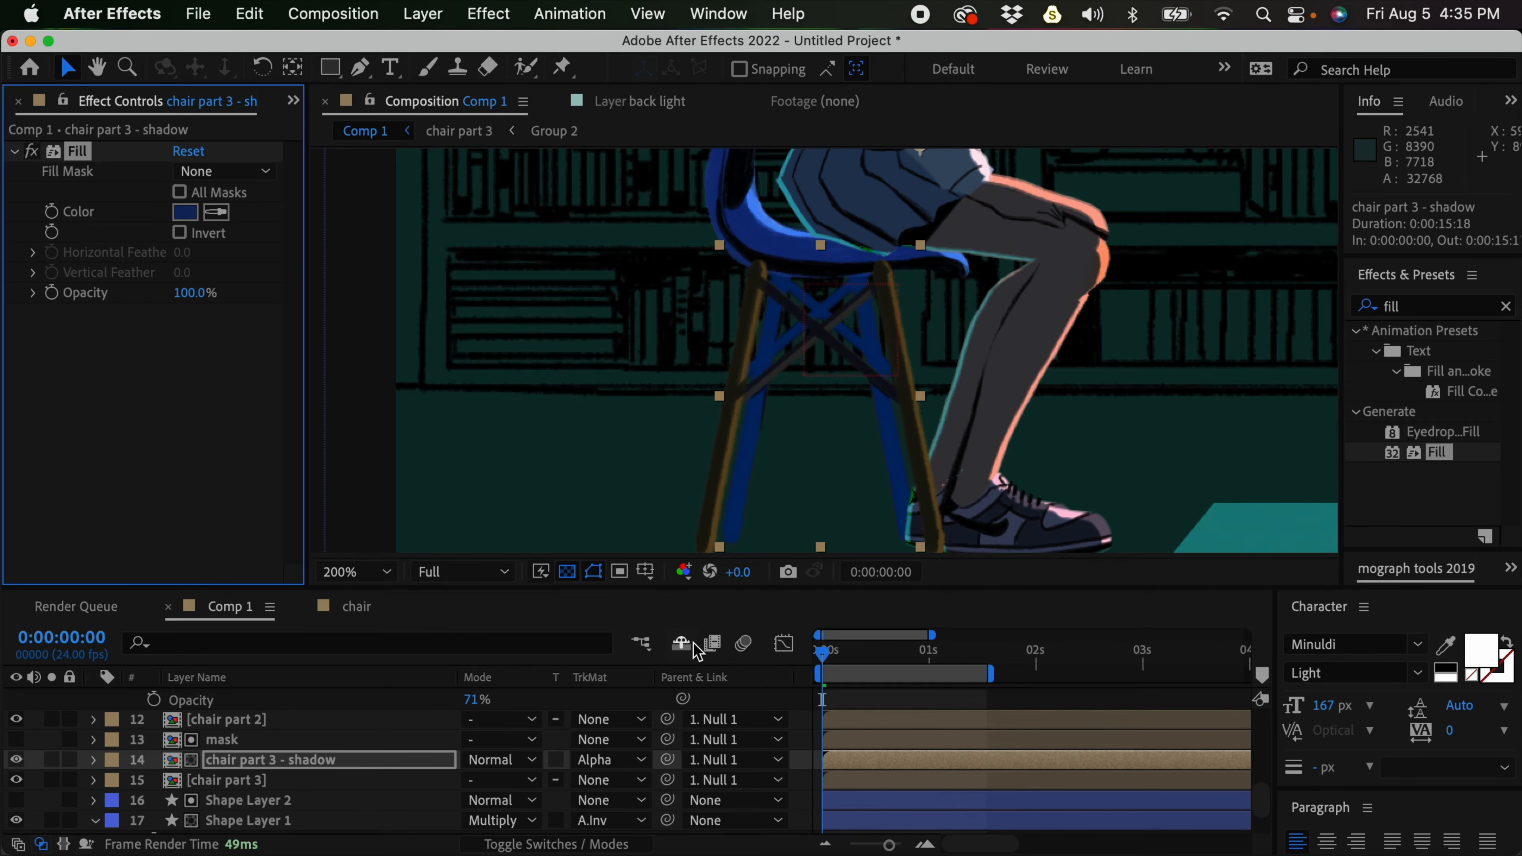
pyautogui.click(628, 761)
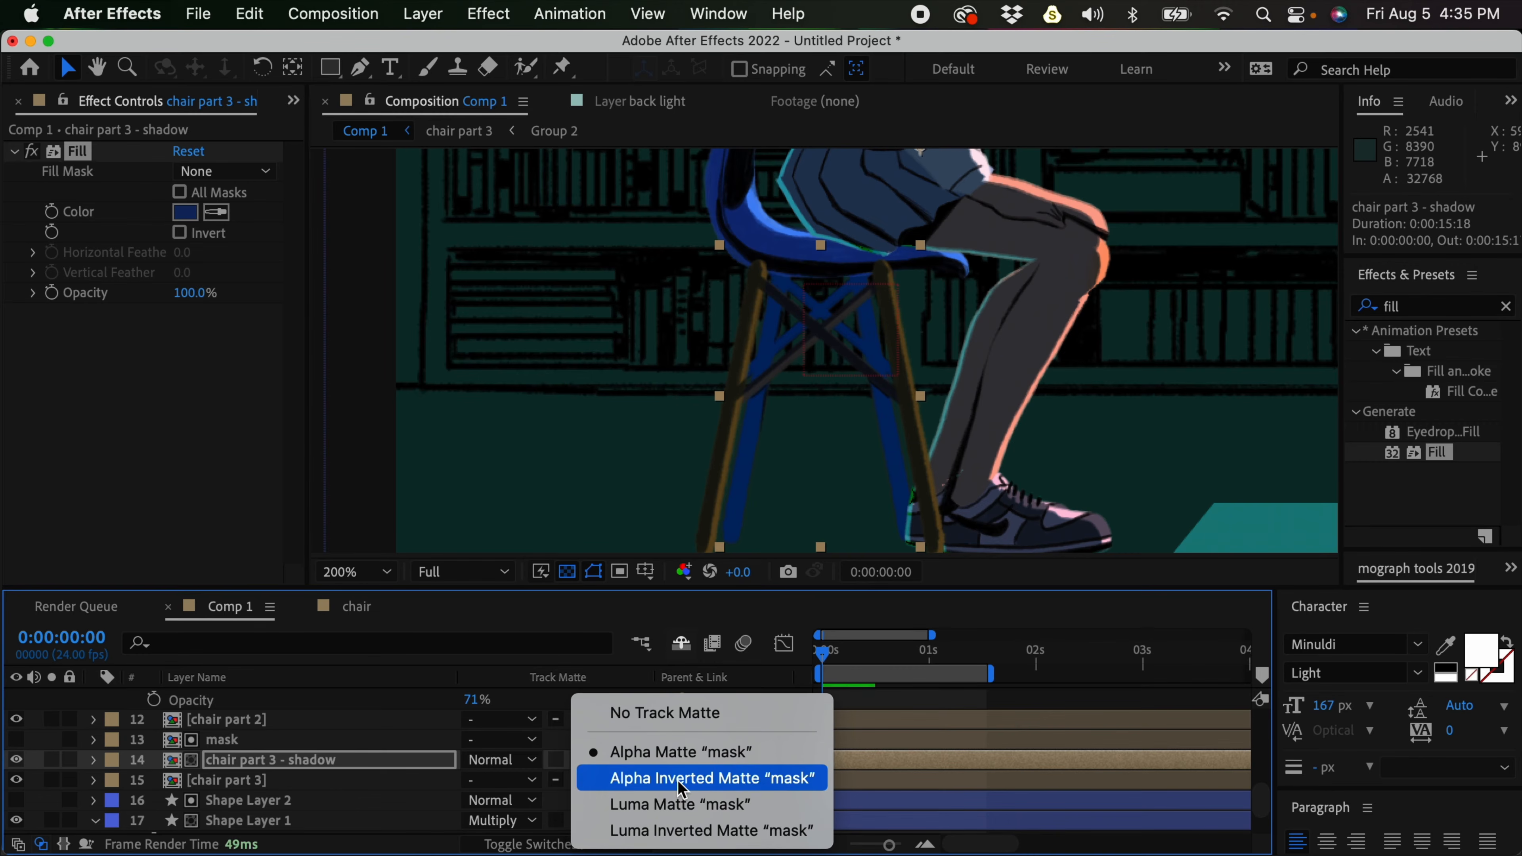
pyautogui.click(680, 751)
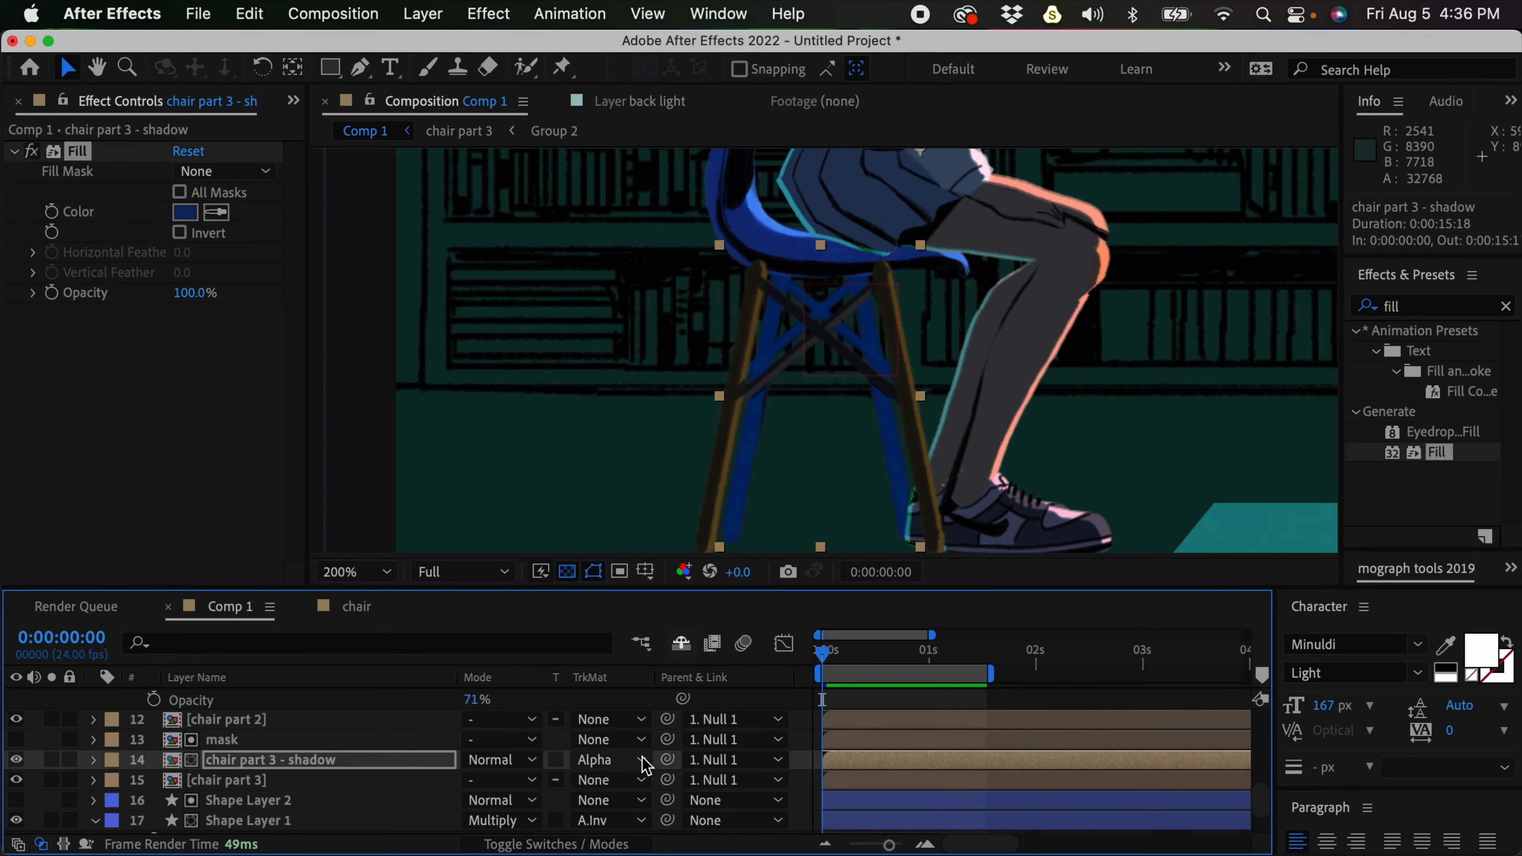
pyautogui.click(644, 760)
pyautogui.click(663, 753)
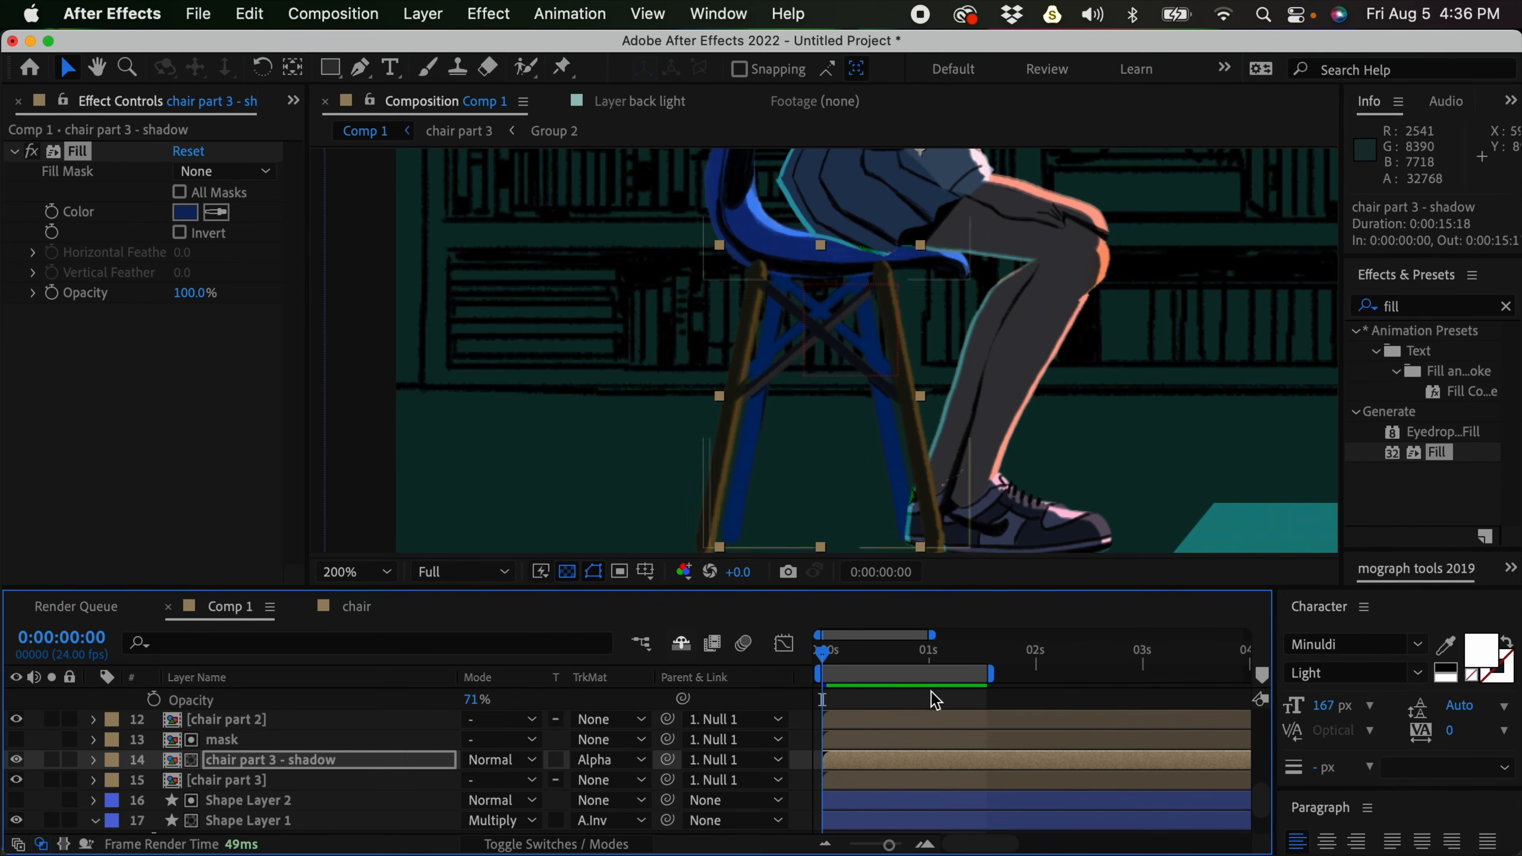
# Offset the chair part 3 mask about 7.6 px to the left and set the chair part 3 - shadow layer's blending mode to Multiply
pyautogui.click(302, 739)
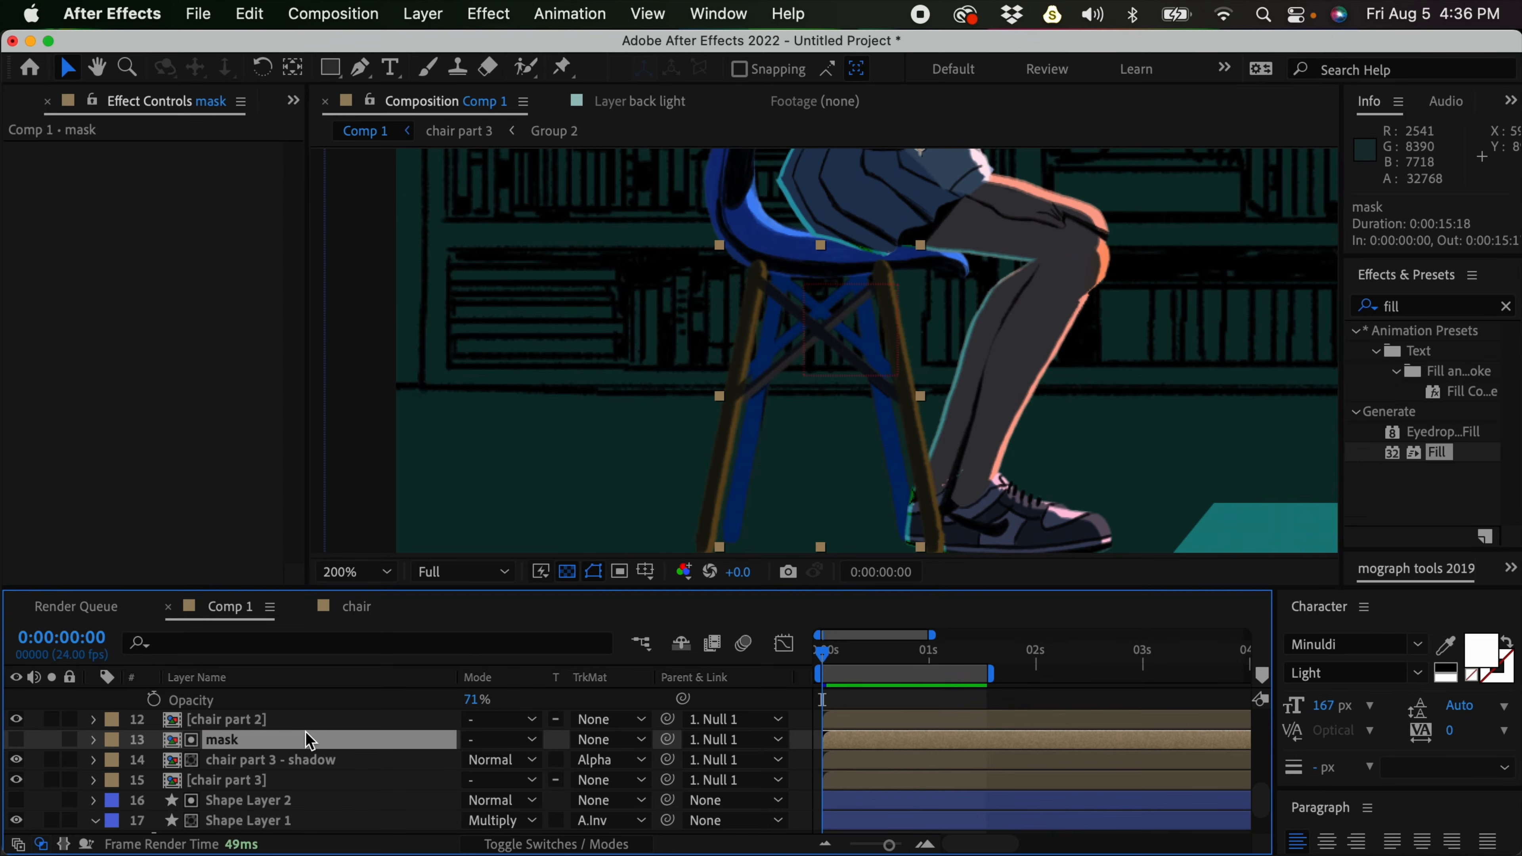
pyautogui.moveTo(876, 442); pyautogui.dragTo(869, 442)
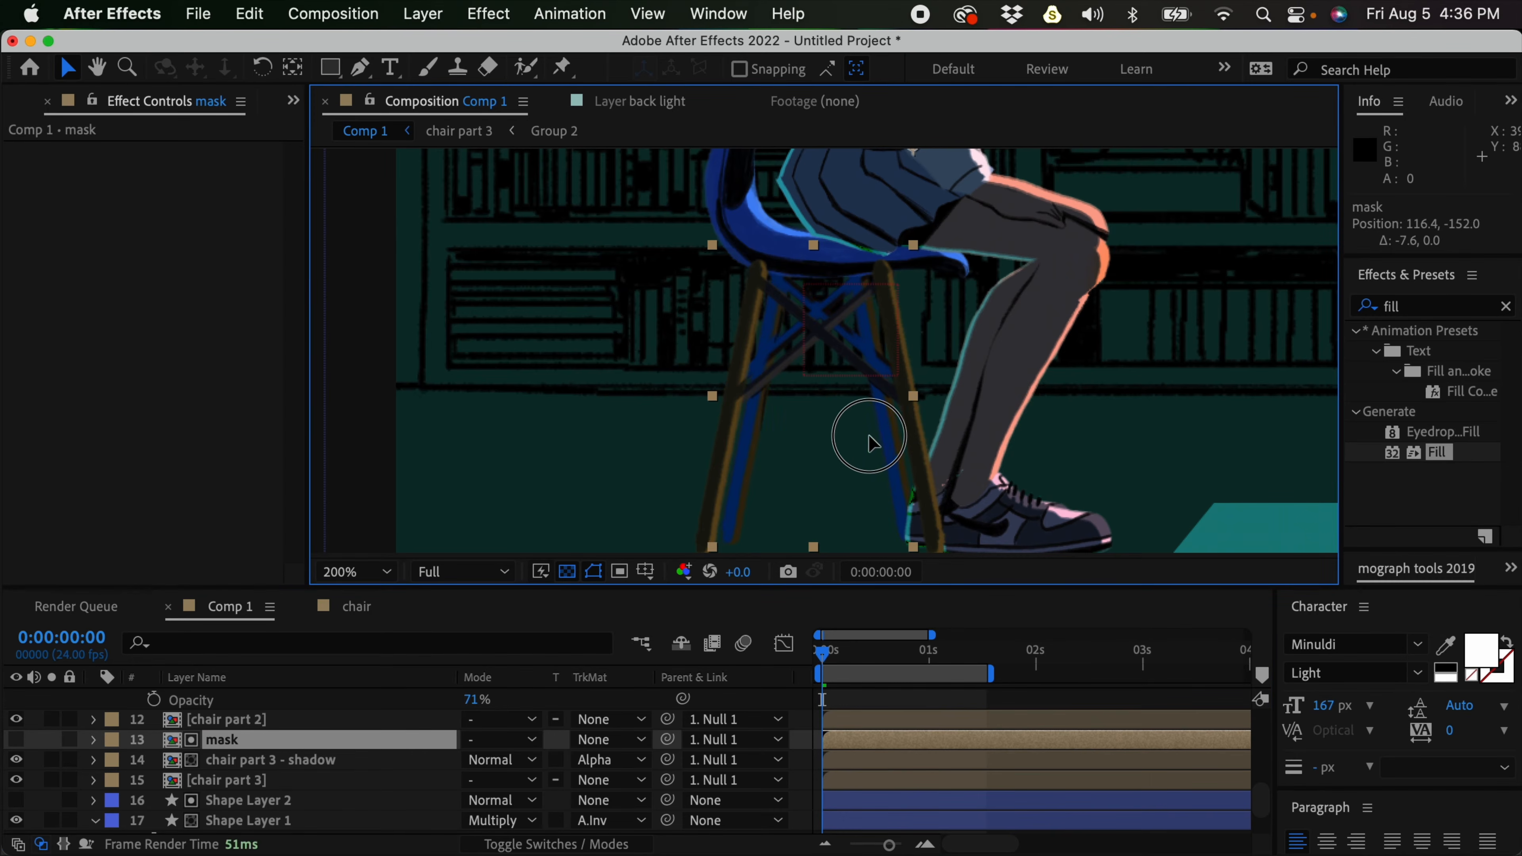
pyautogui.click(503, 740)
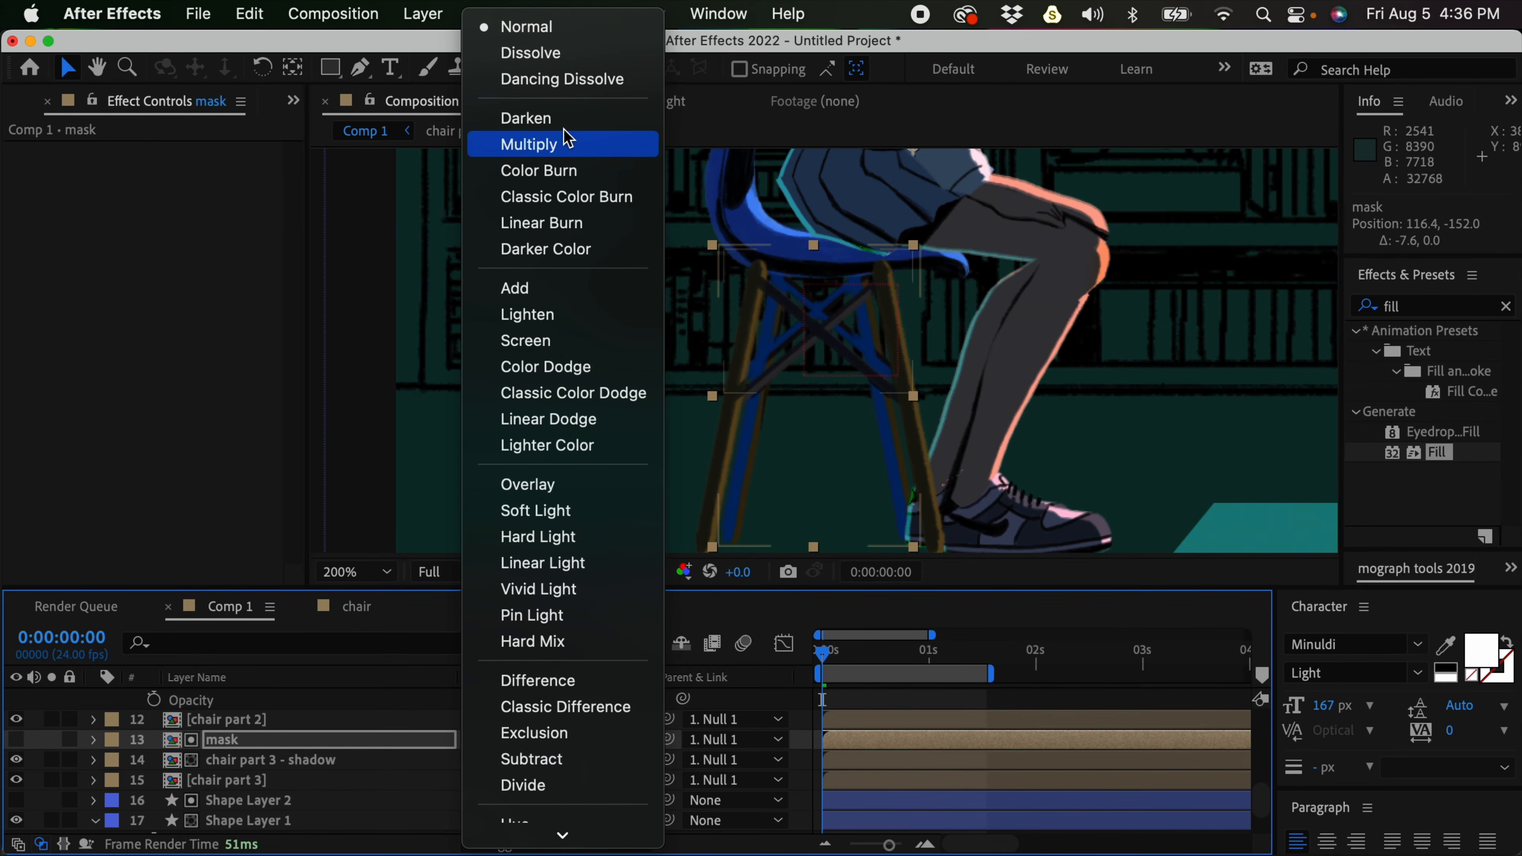
pyautogui.click(568, 143)
pyautogui.click(905, 435)
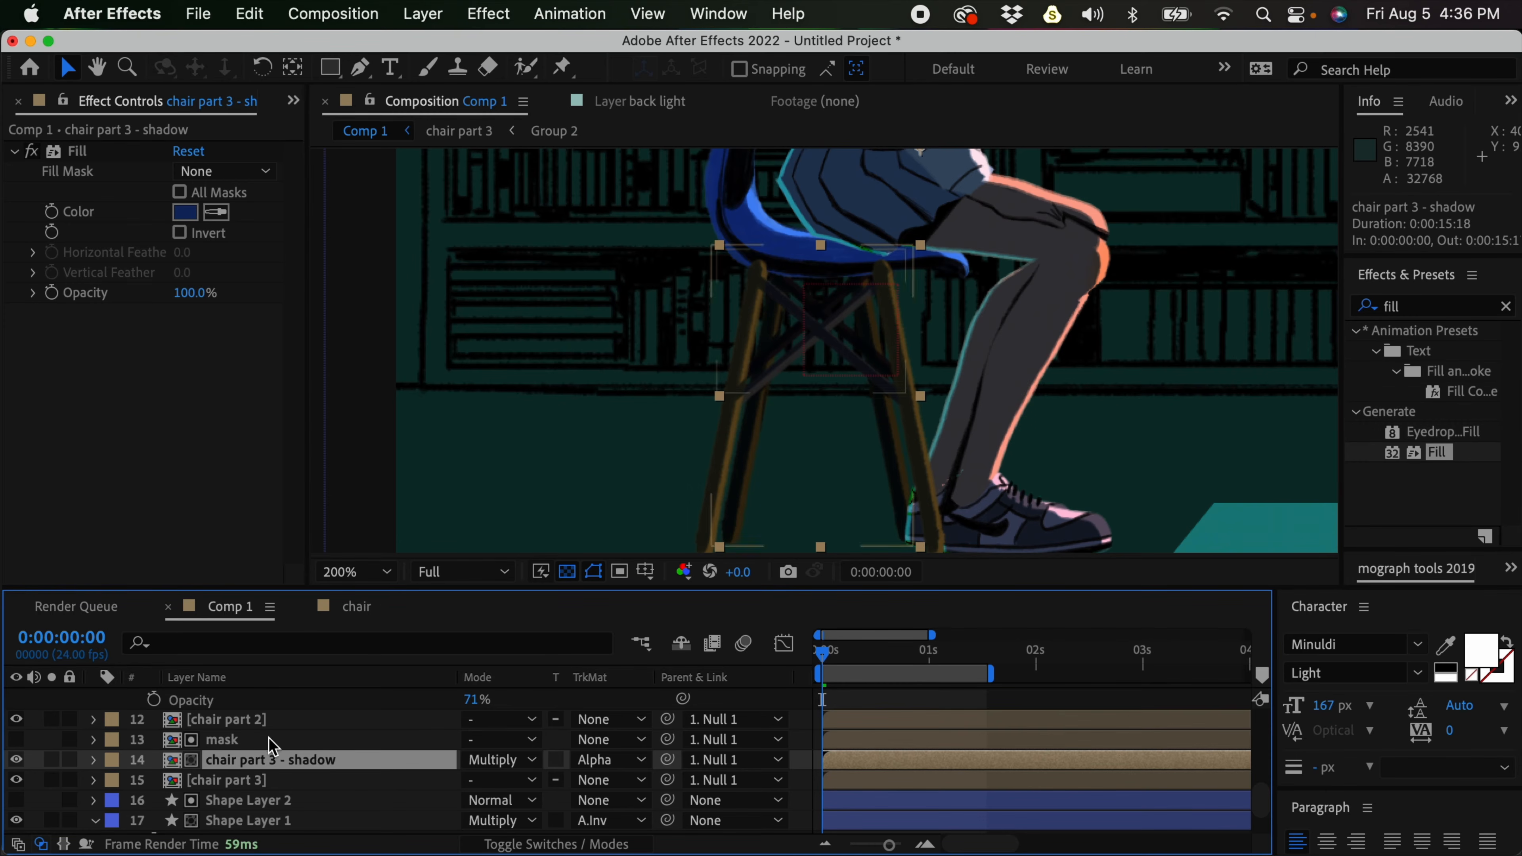
pyautogui.click(276, 744)
pyautogui.click(302, 761)
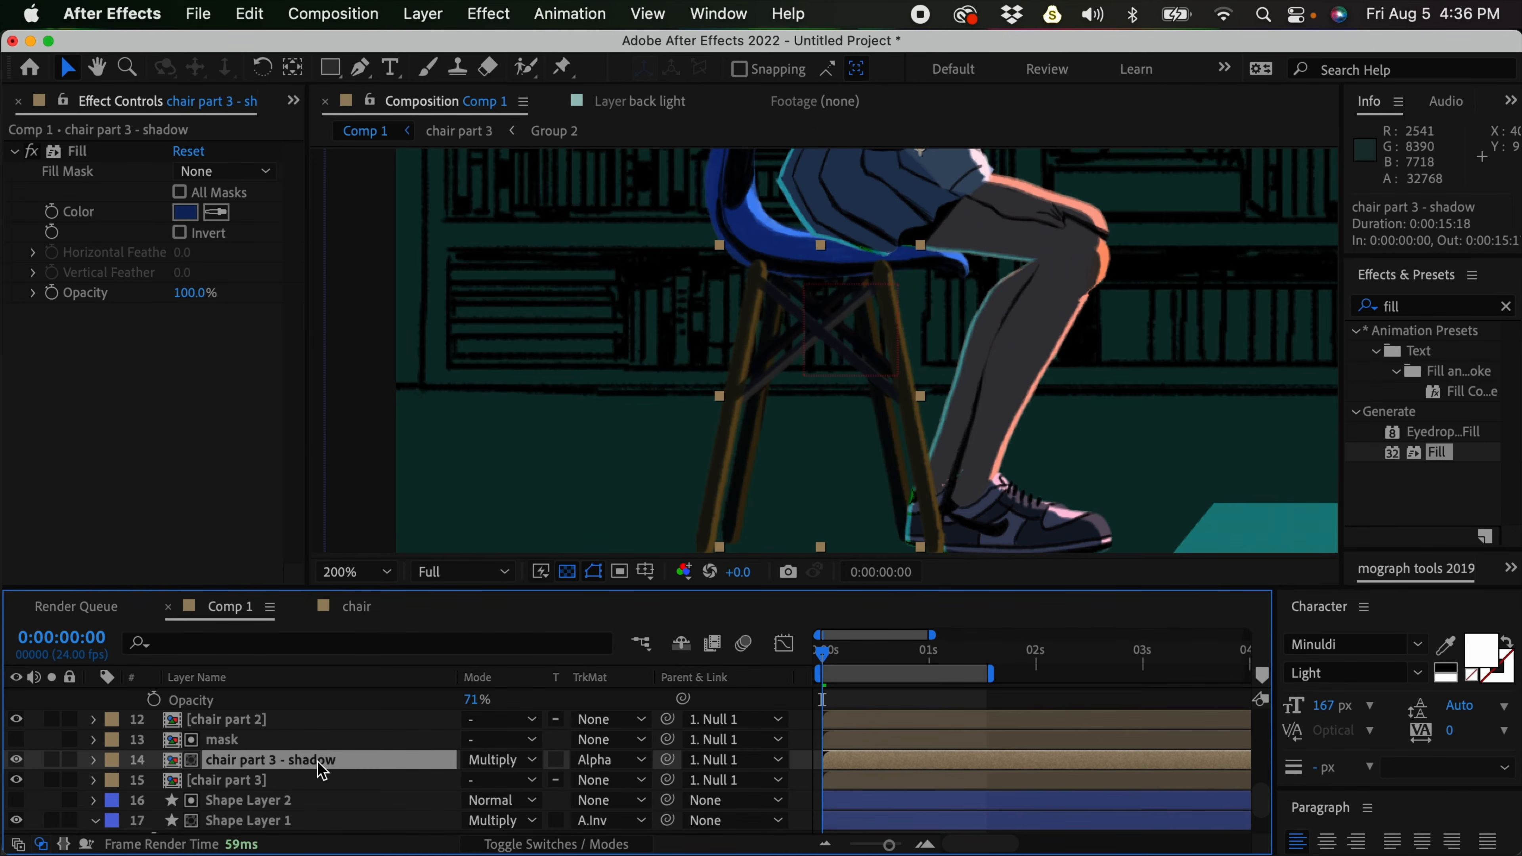
pyautogui.moveTo(883, 436)
pyautogui.mouseDown()
pyautogui.moveTo(906, 462)
pyautogui.moveTo(876, 445)
pyautogui.mouseUp()
pyautogui.click(289, 741)
# Preview the animation with the whole composition in view and examine the shading on the chair legs
pyautogui.press(',')
pyautogui.press(',')
pyautogui.press(',')
pyautogui.press('.')
pyautogui.press(',')
pyautogui.click(913, 697)
pyautogui.moveTo(997, 422); pyautogui.dragTo(933, 455)
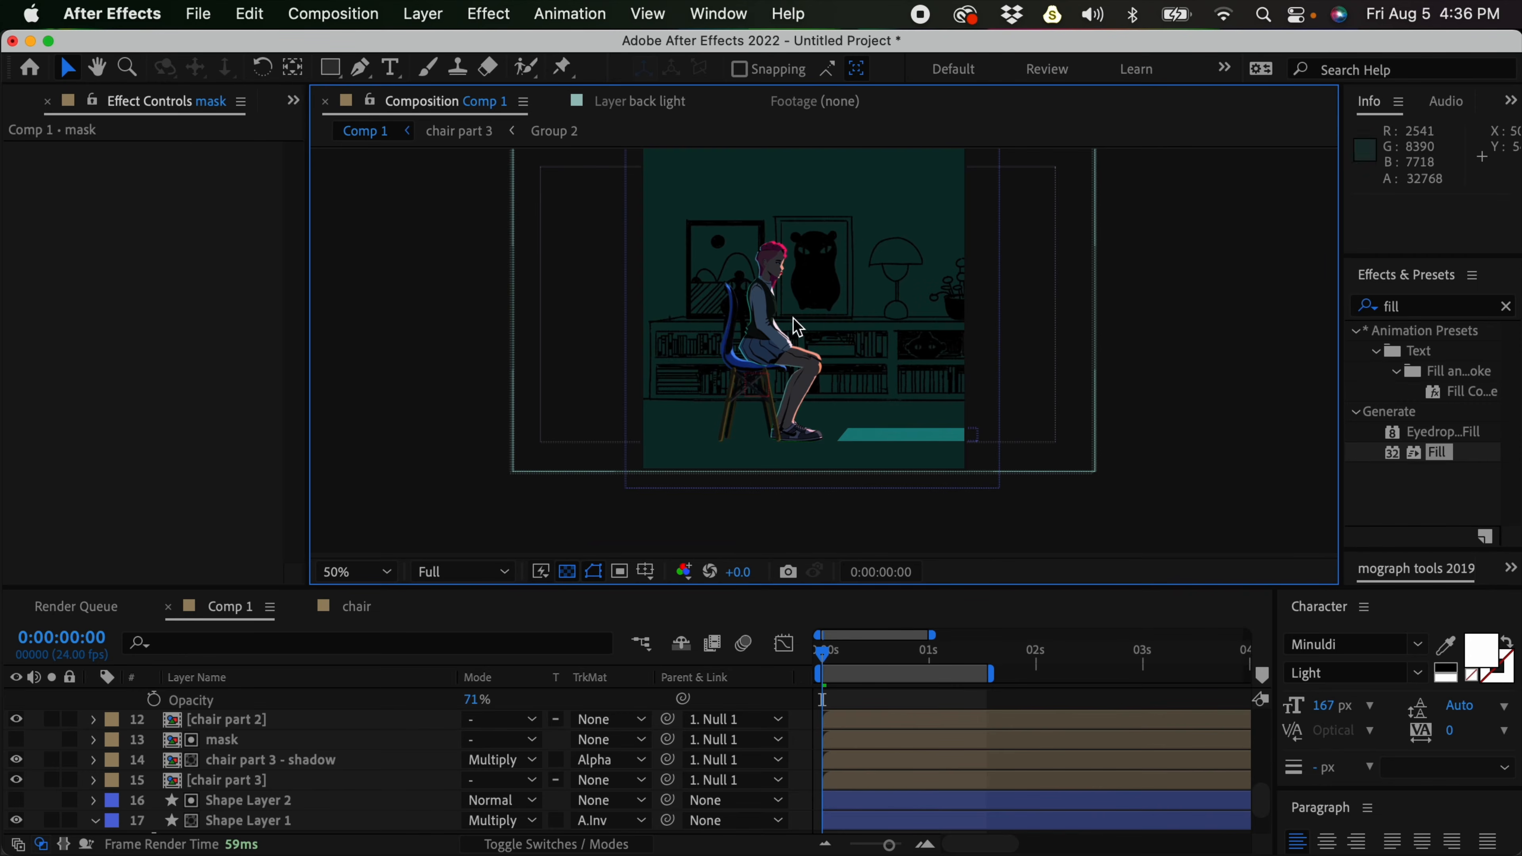
pyautogui.press('space')
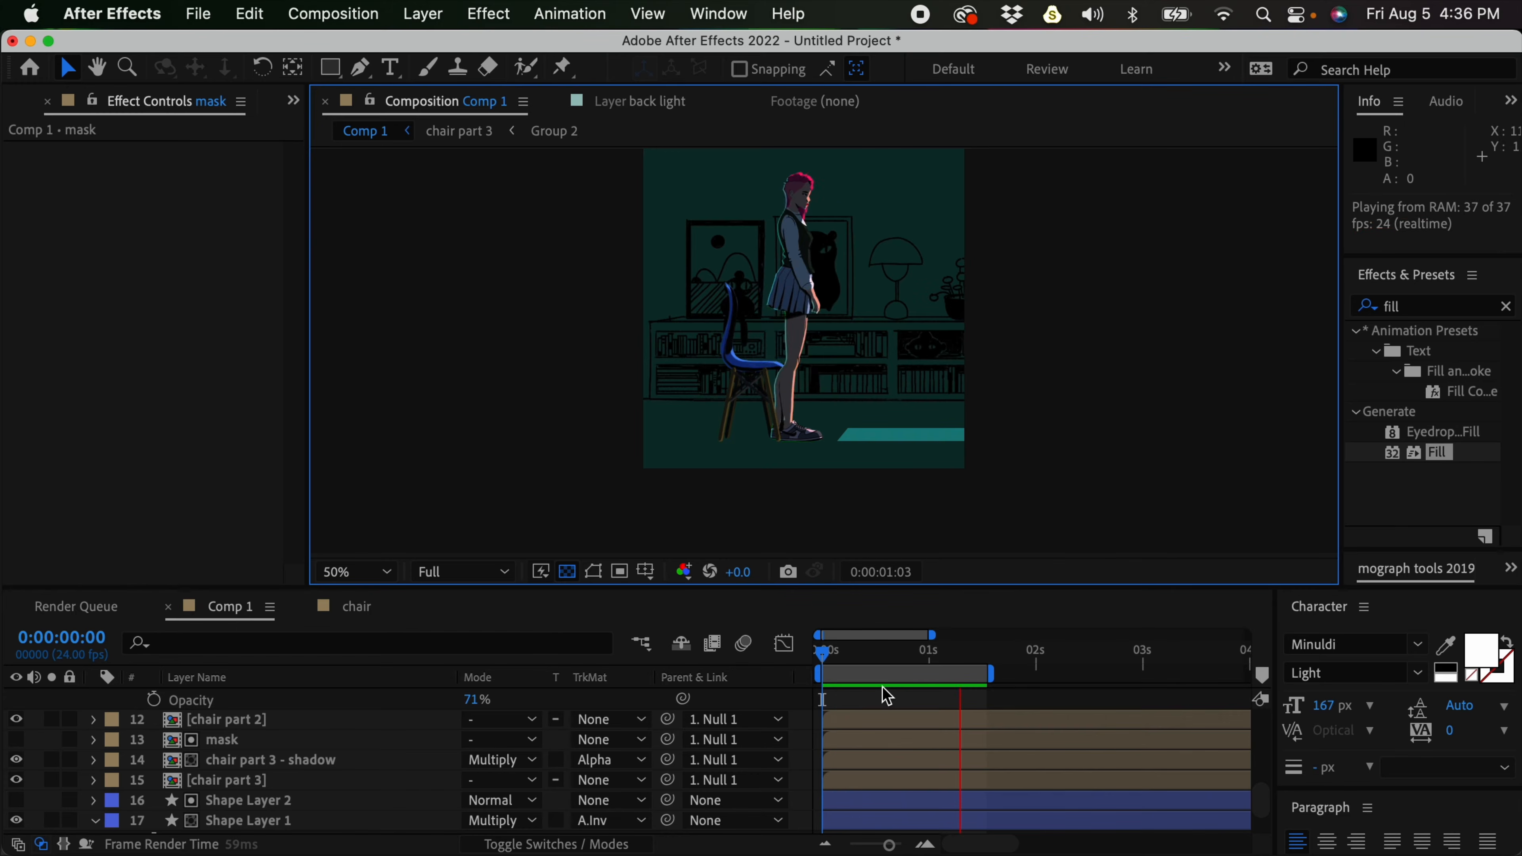
pyautogui.press('space')
pyautogui.press('.')
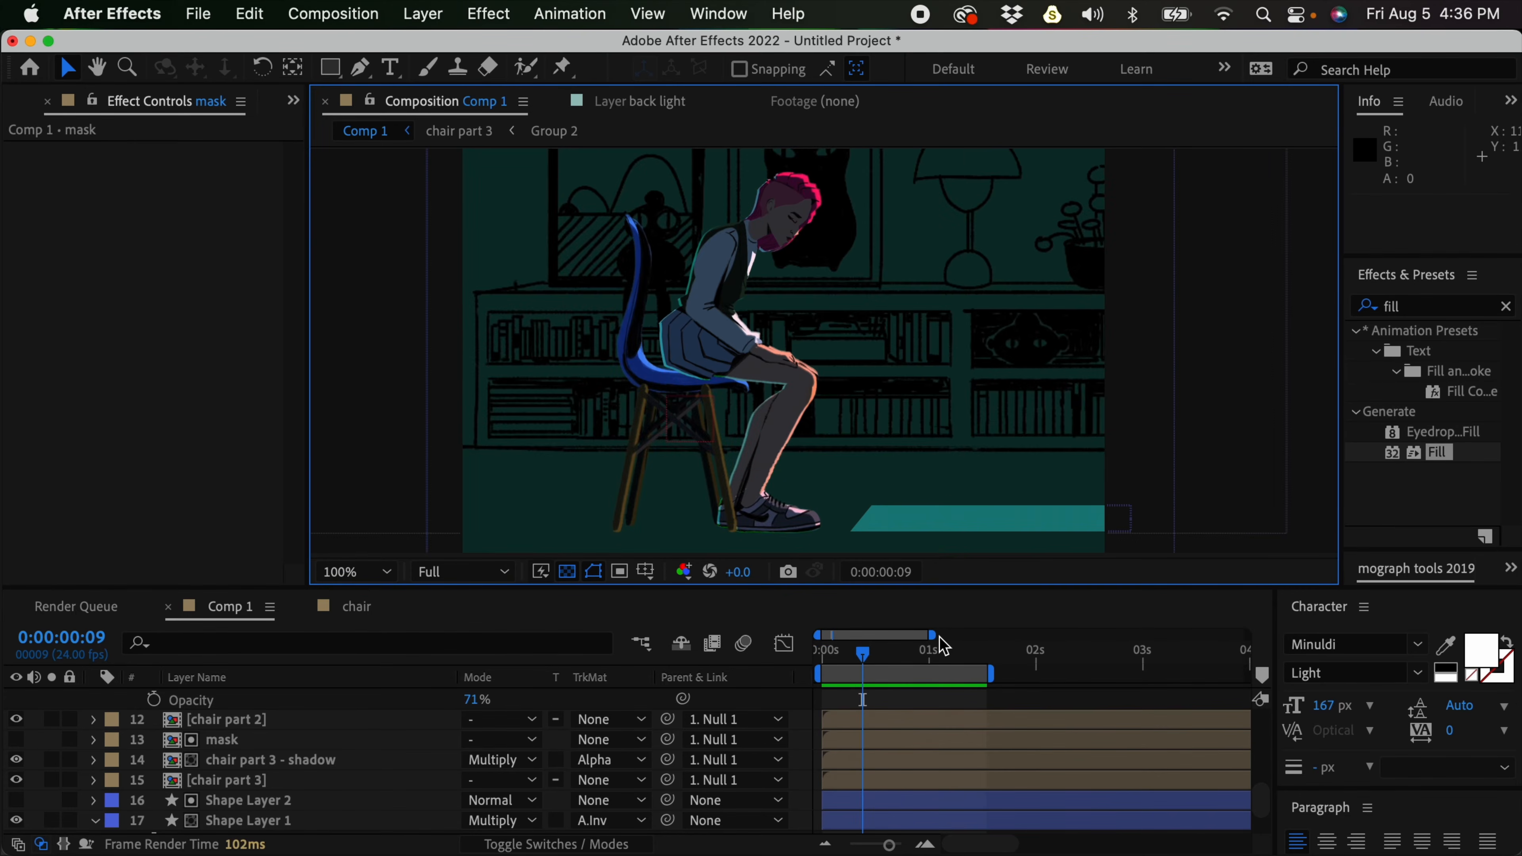
pyautogui.press('space')
pyautogui.moveTo(961, 492); pyautogui.dragTo(999, 424)
pyautogui.click(866, 611)
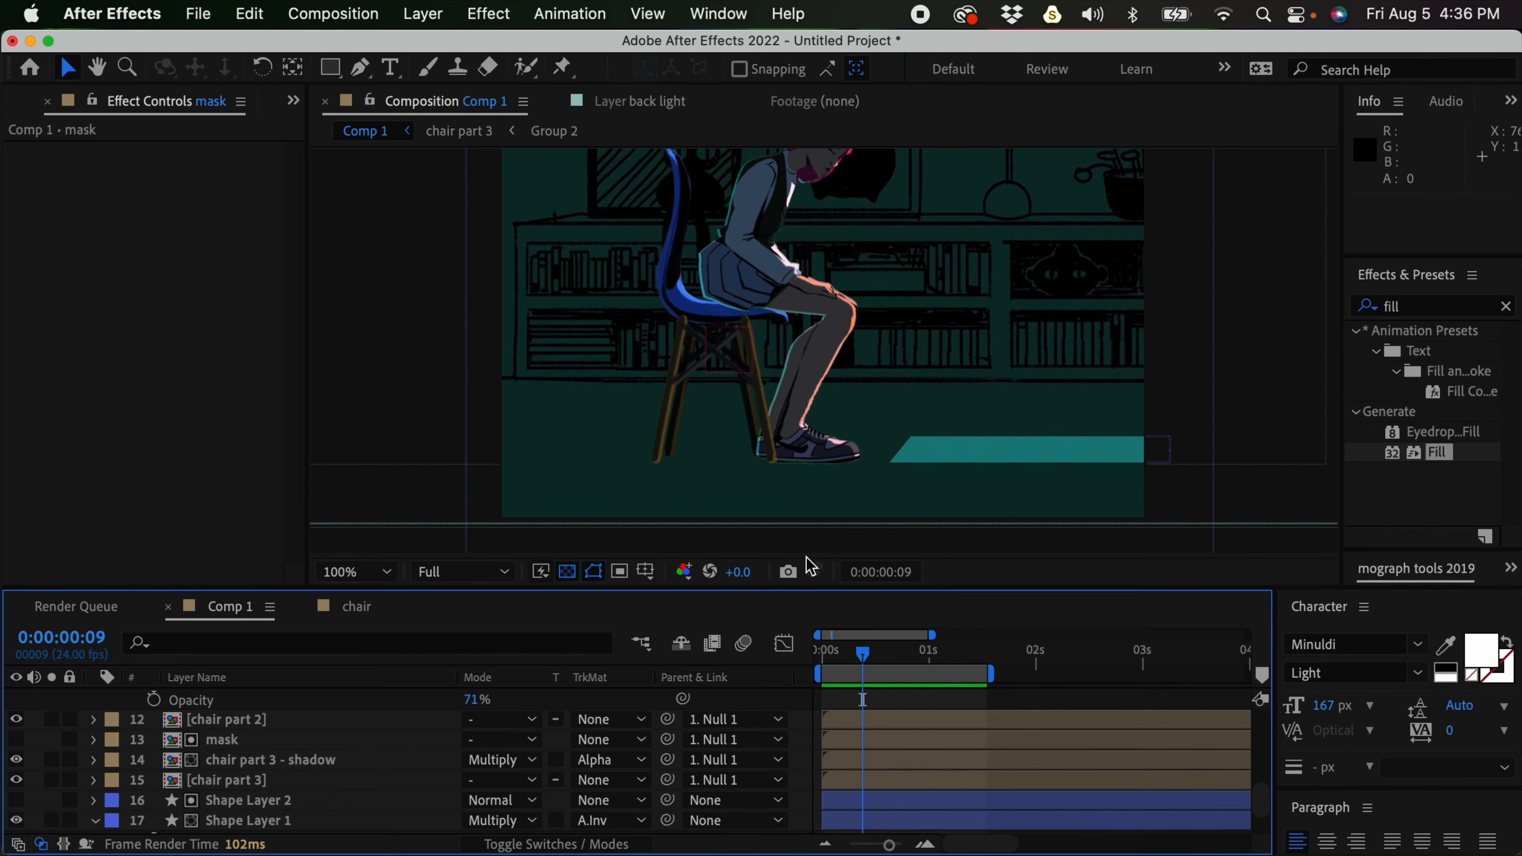
pyautogui.moveTo(784, 464); pyautogui.dragTo(783, 448)
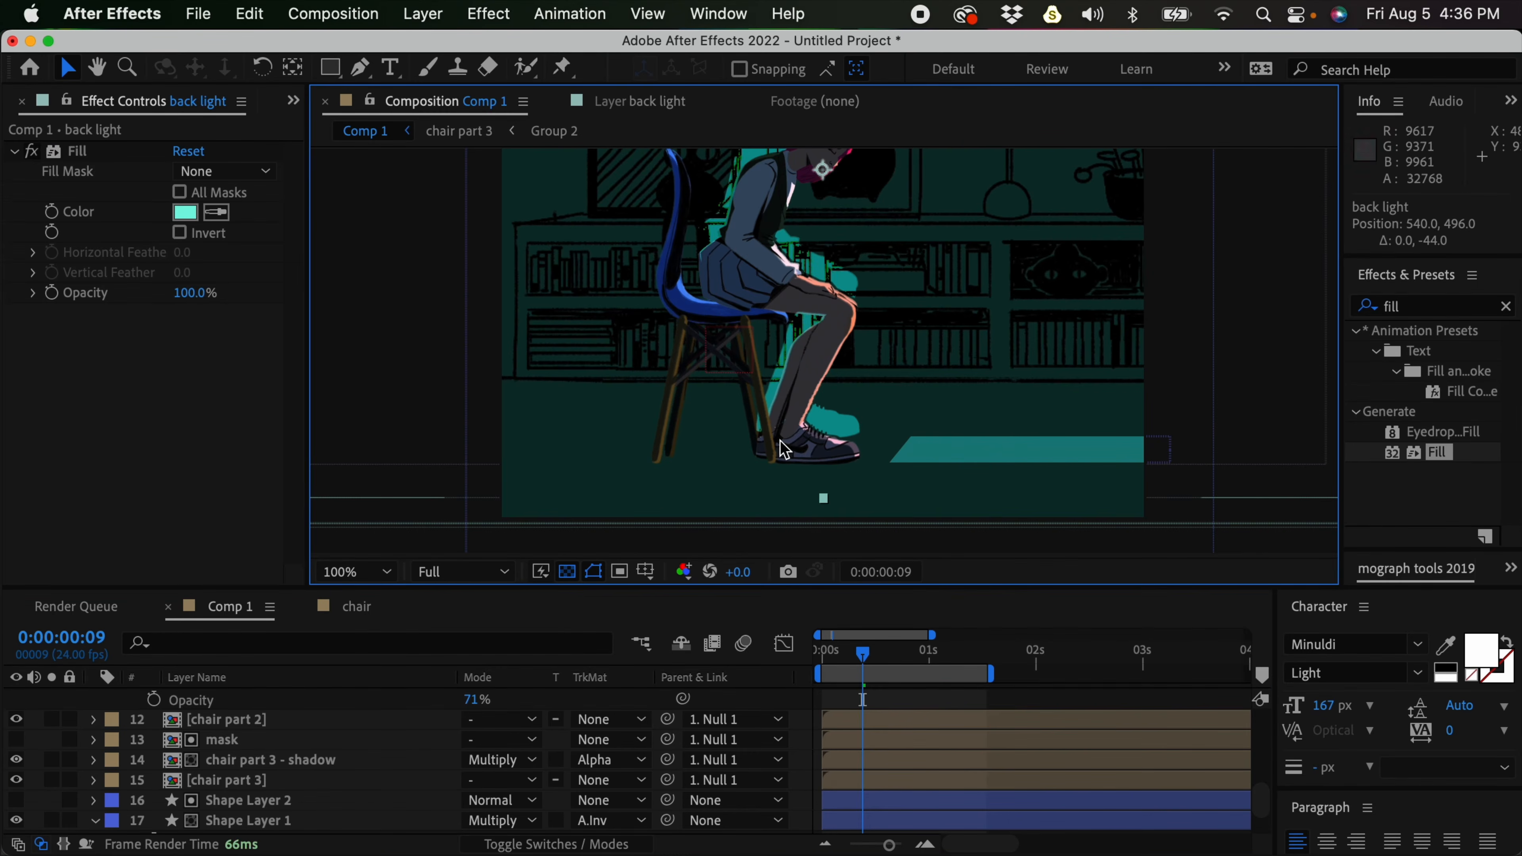
pyautogui.press('super+z')
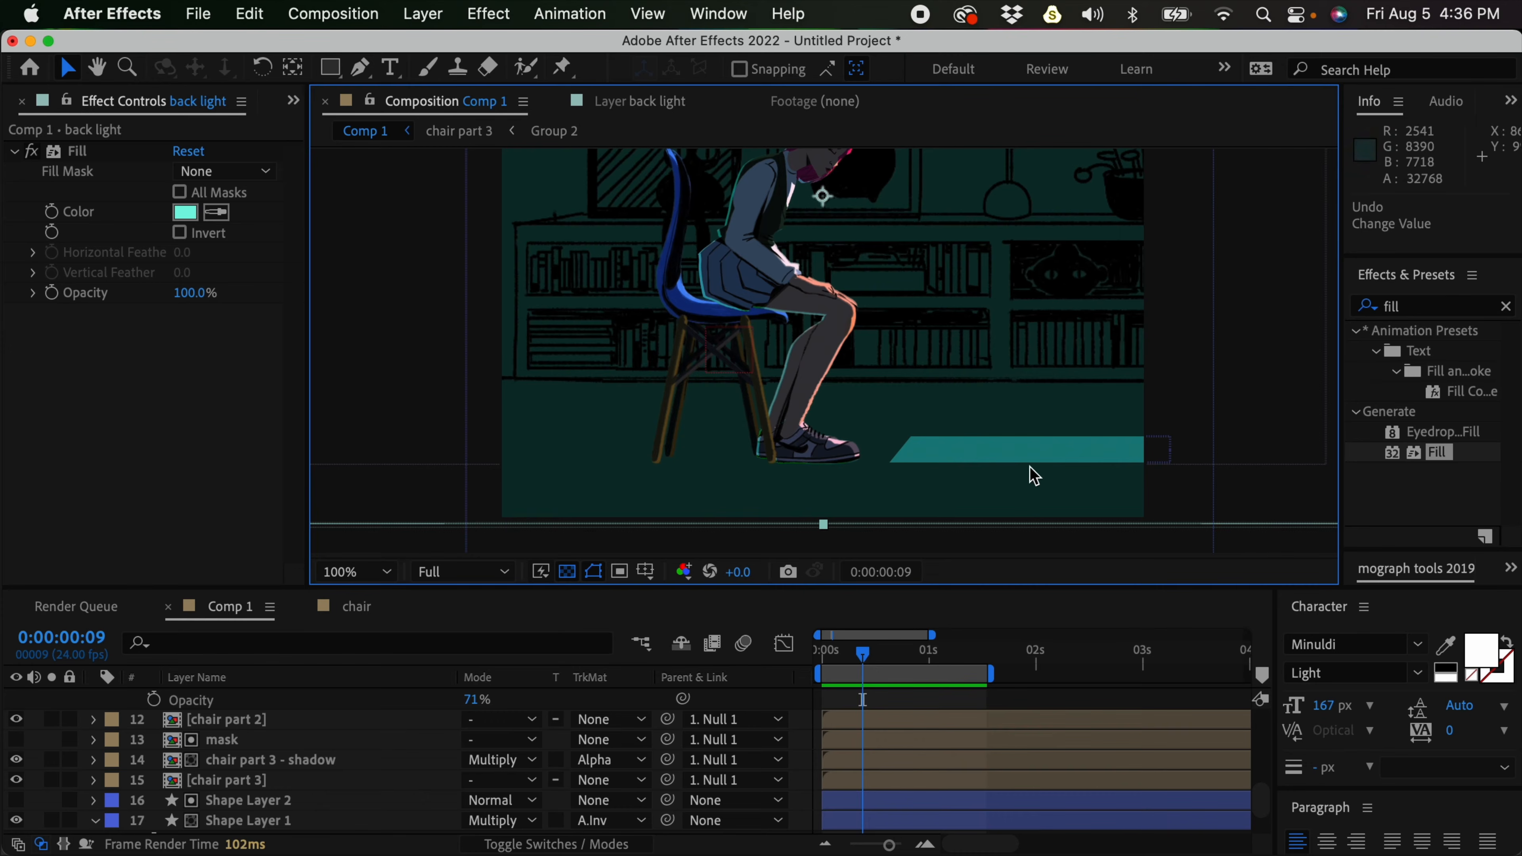
pyautogui.click(914, 705)
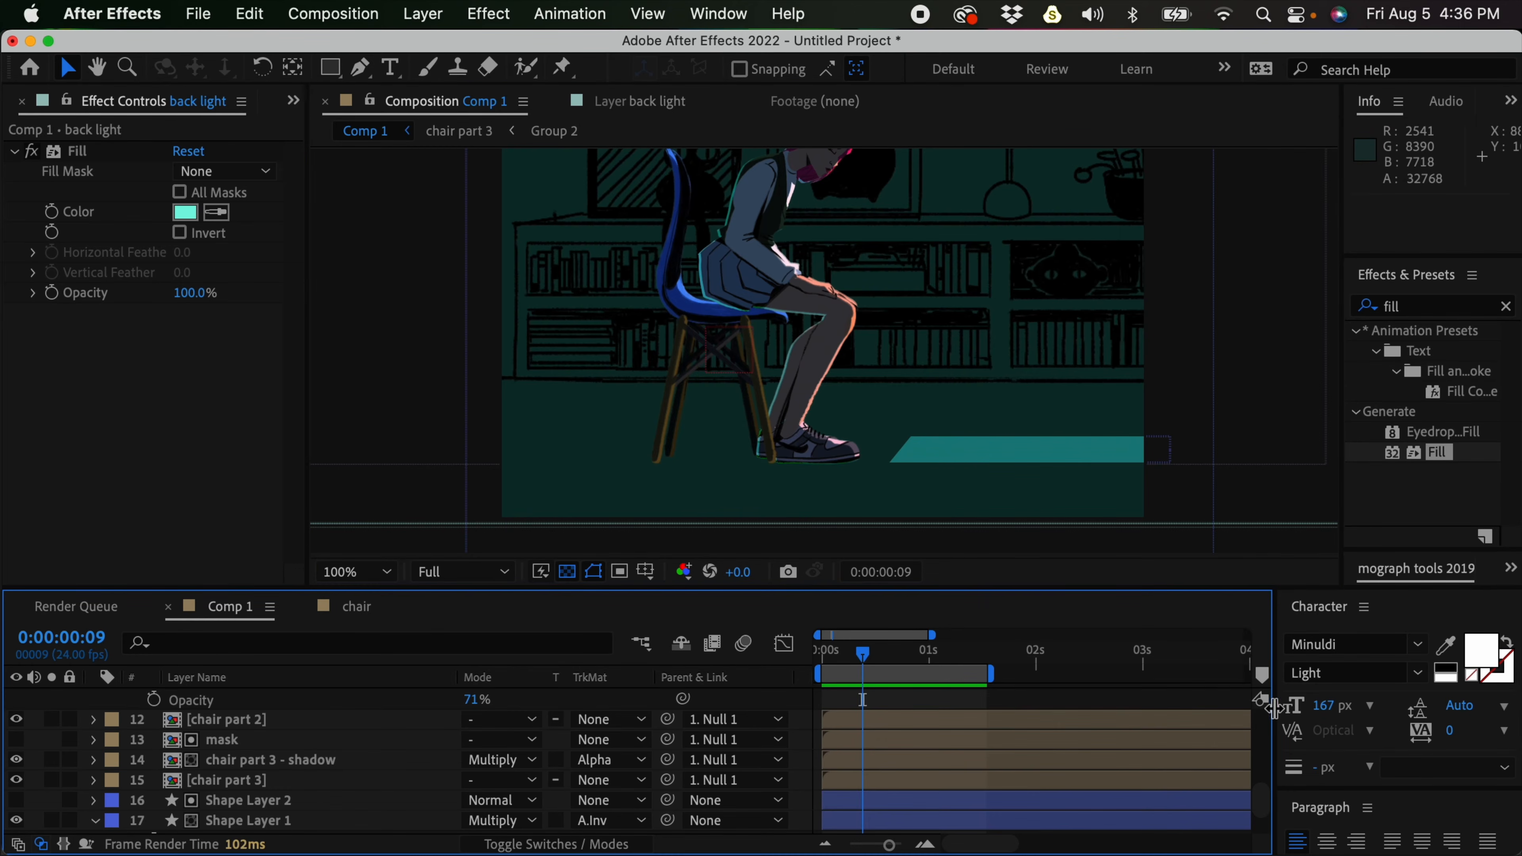
# Draw a black 000000 rectangle without stroke on a new shape layer, running along the floor from beyond the artwork's left edge to the character's shoes
pyautogui.moveTo(1262, 795); pyautogui.dragTo(1260, 721)
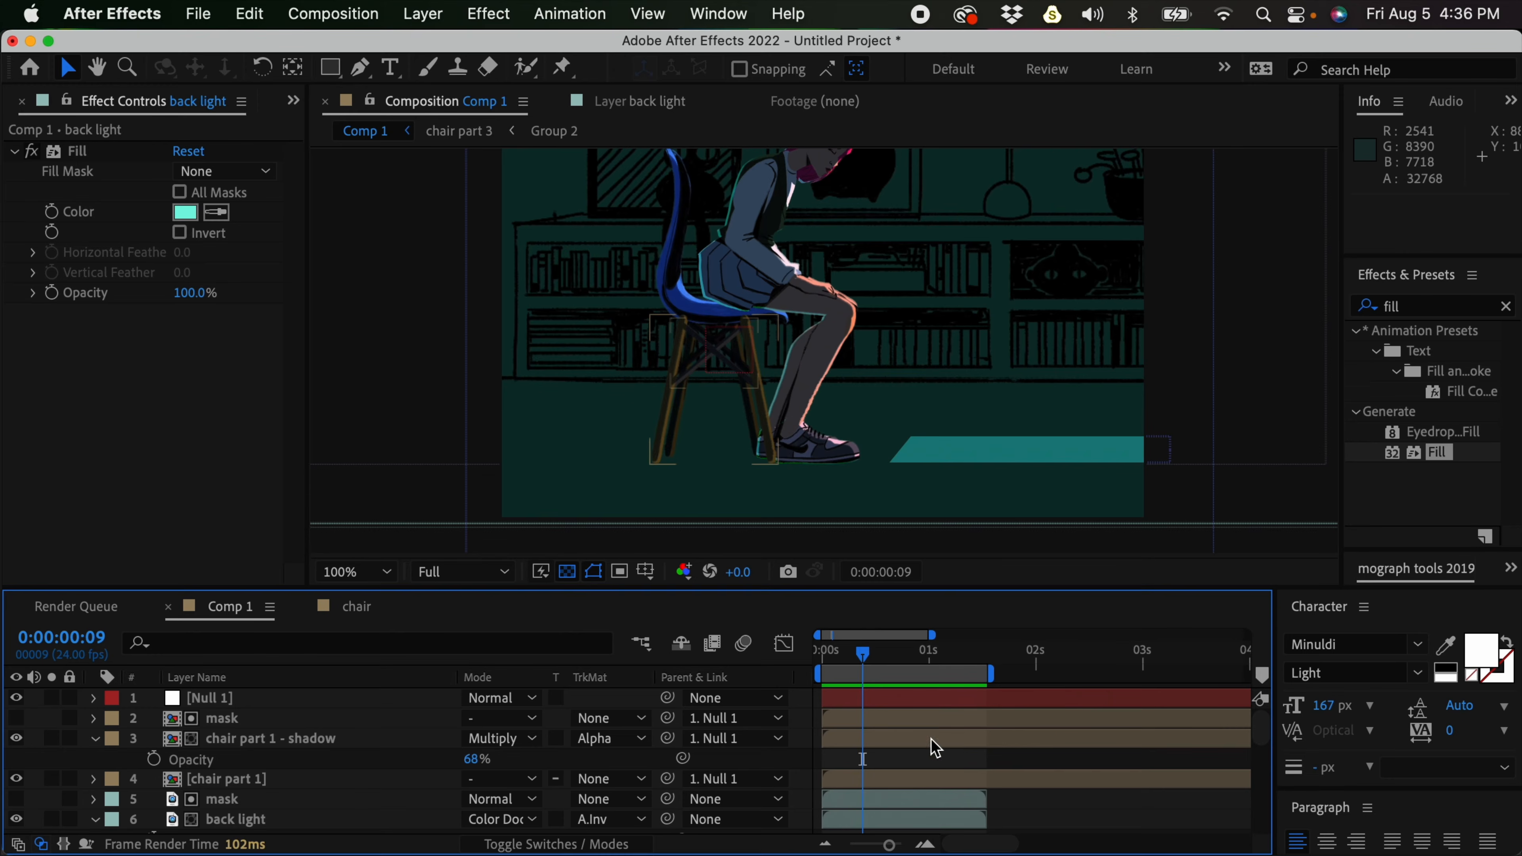
pyautogui.click(333, 69)
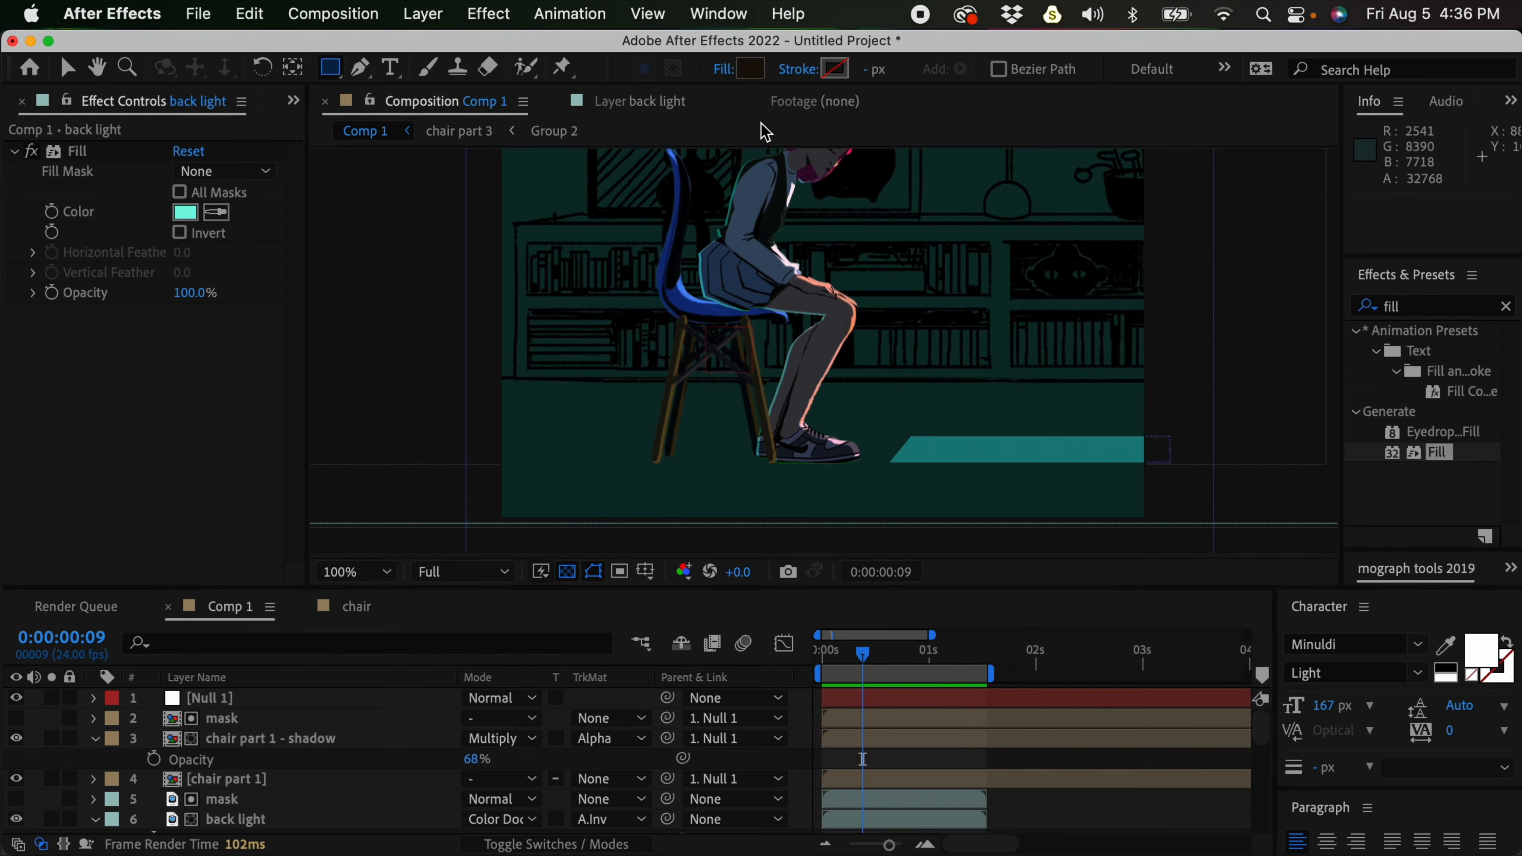
pyautogui.click(749, 70)
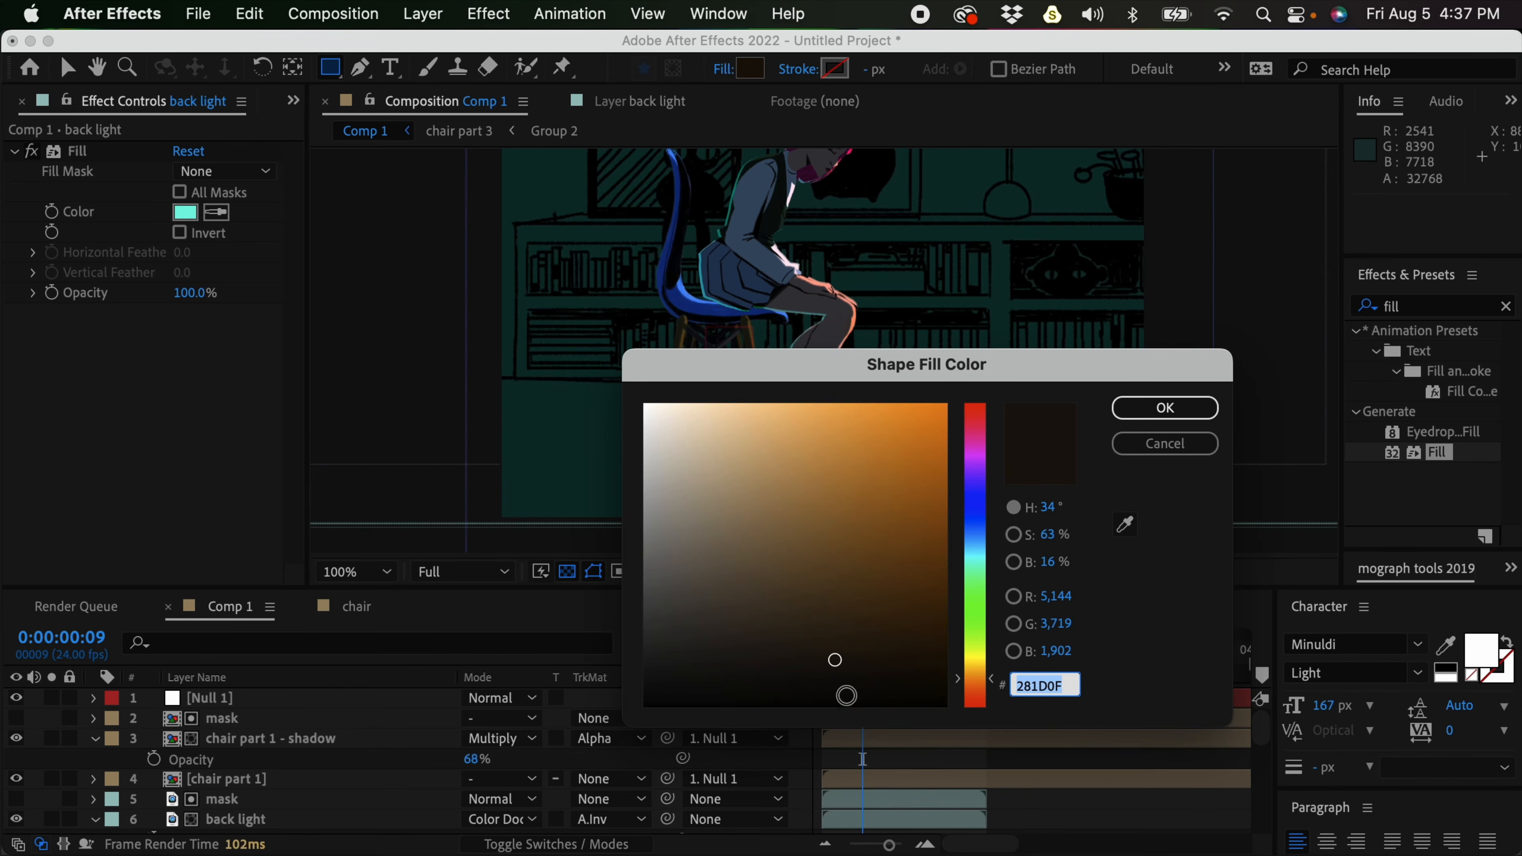
pyautogui.moveTo(839, 662); pyautogui.dragTo(802, 707)
pyautogui.click(1142, 408)
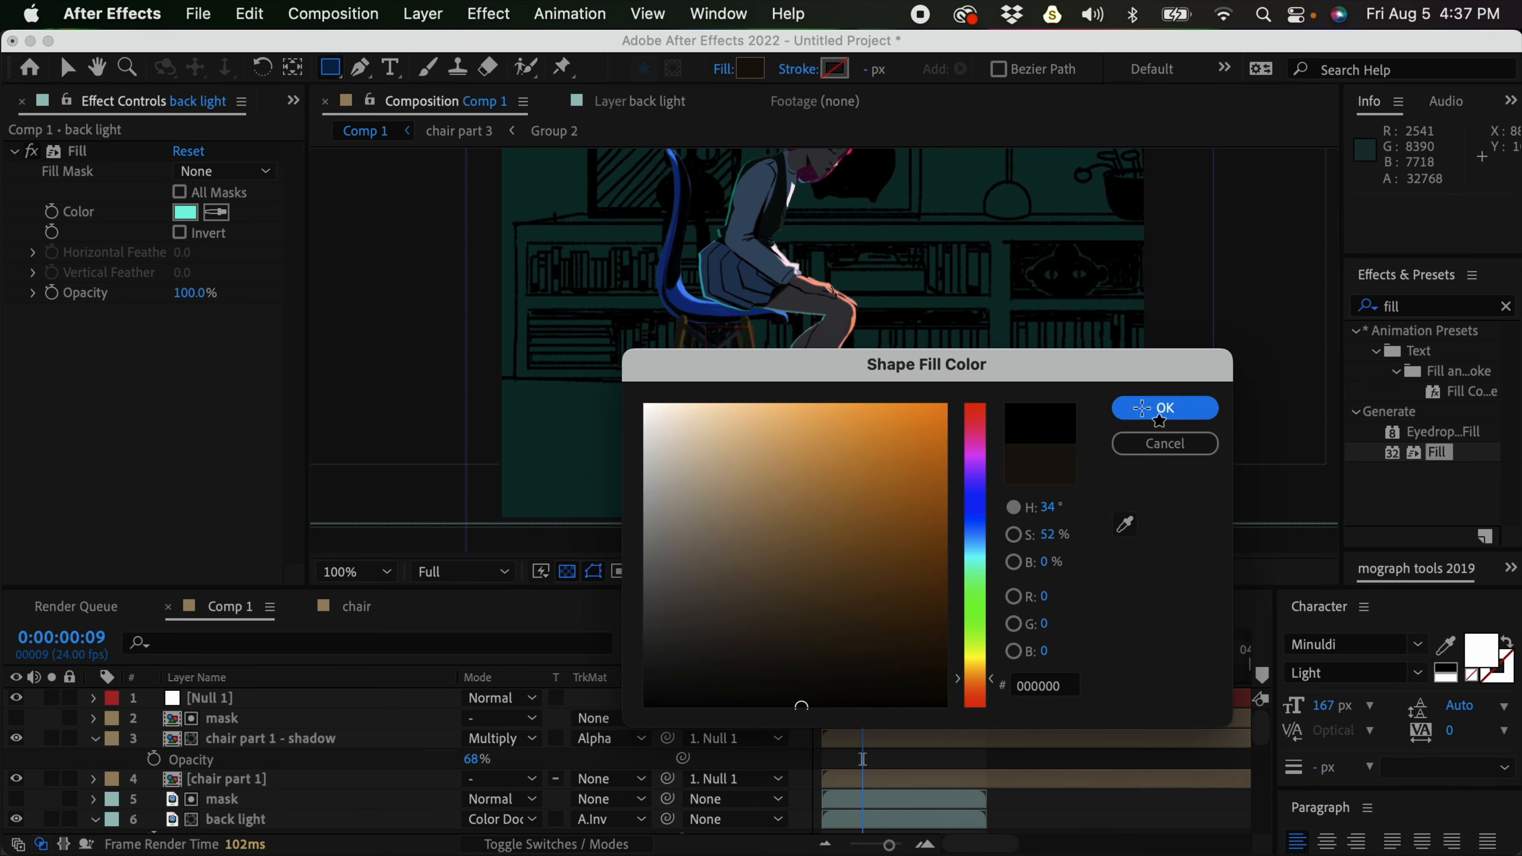
pyautogui.moveTo(475, 431); pyautogui.dragTo(821, 462)
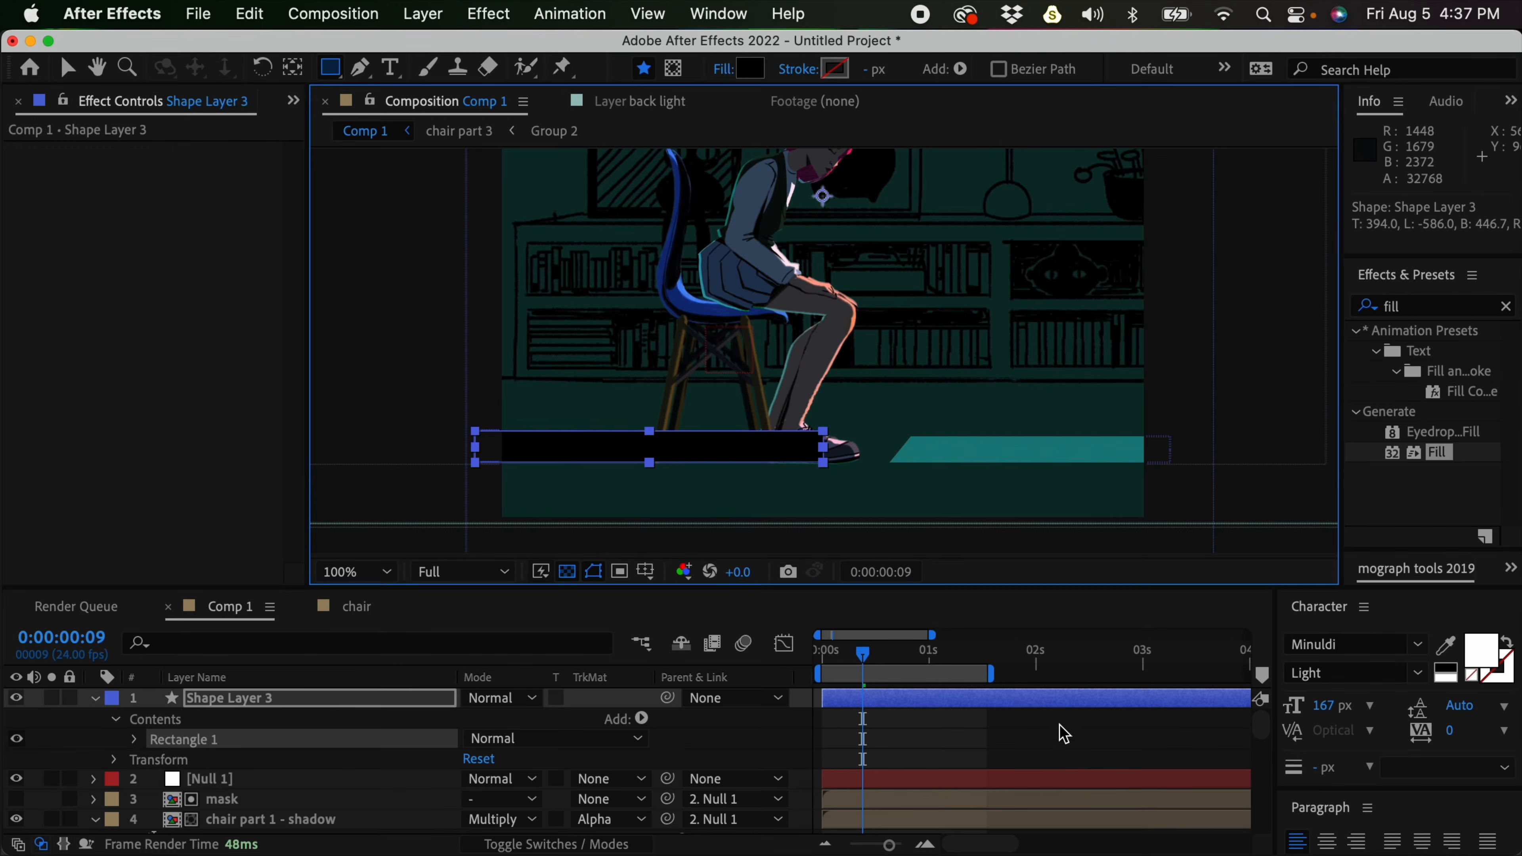
pyautogui.click(1086, 727)
# Rename the black rectangle's layer as "cast shadow" and move it directly below the chair part 3 layer
pyautogui.click(264, 705)
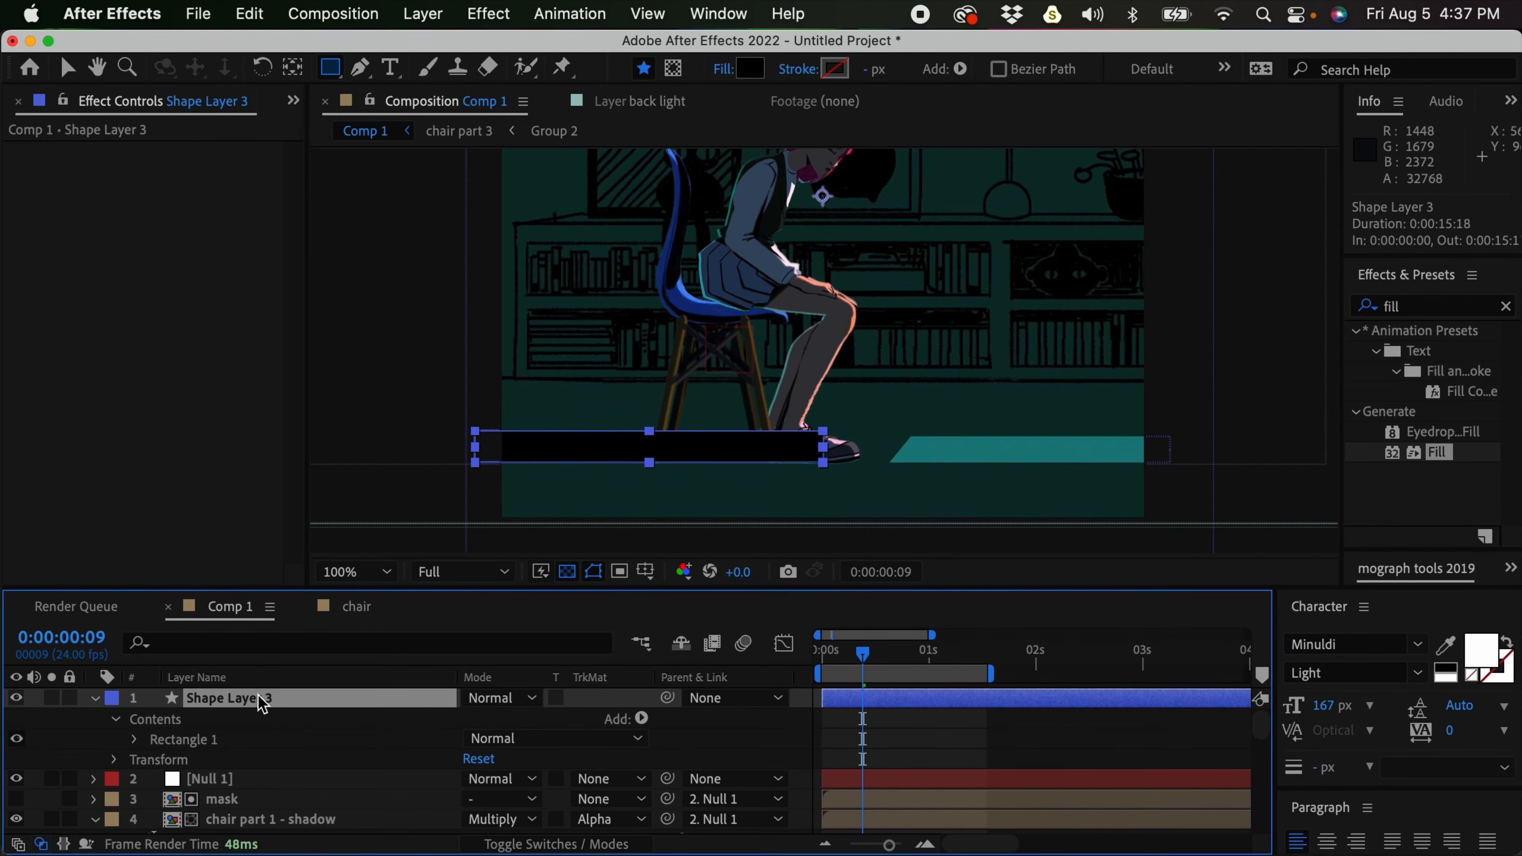
pyautogui.press('Return')
pyautogui.write('cast shad')
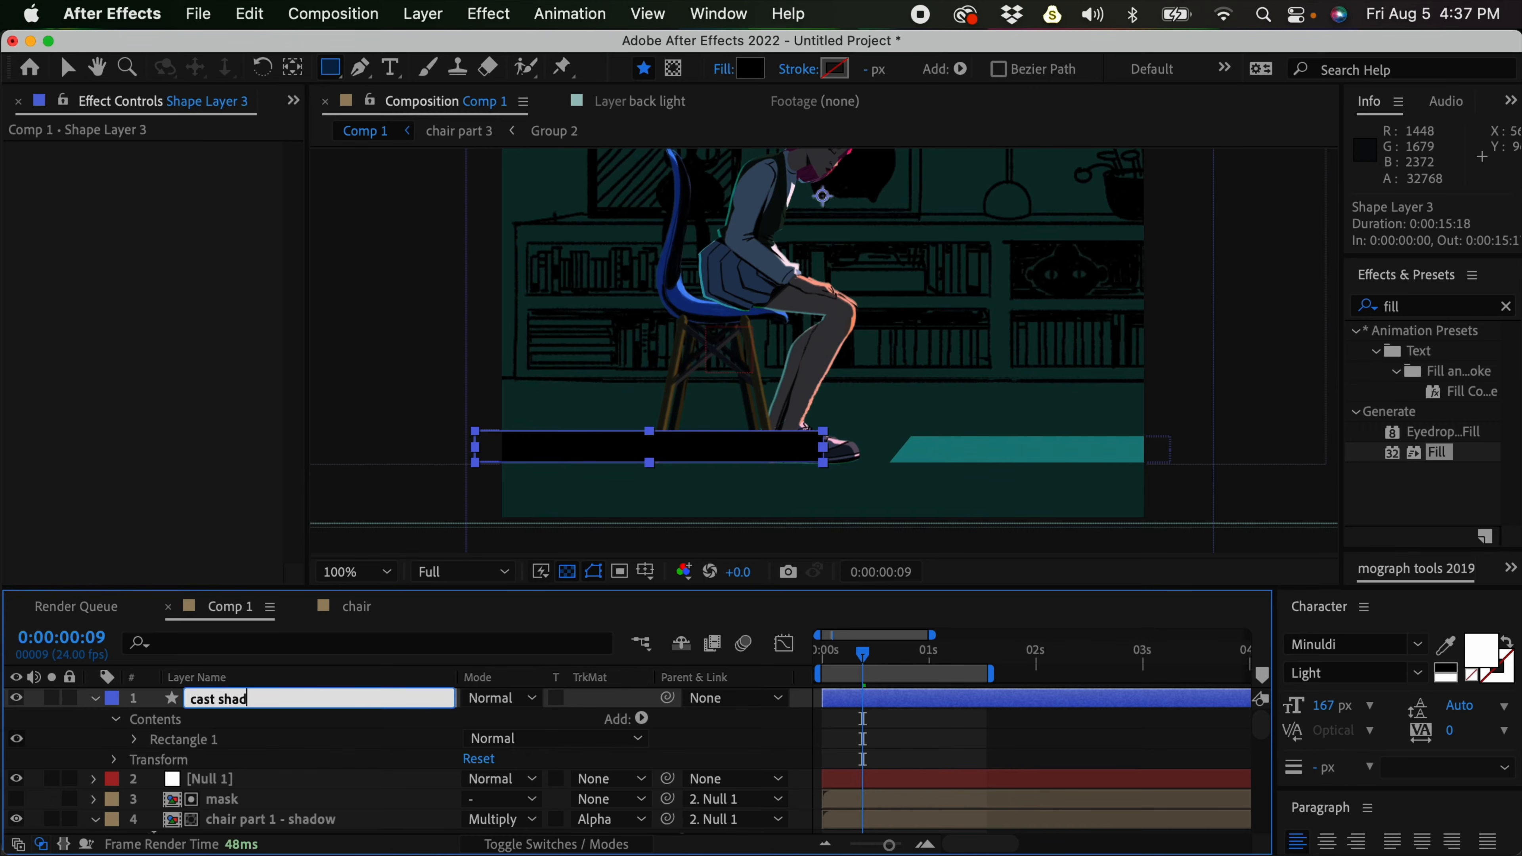
pyautogui.write('ow')
pyautogui.press('Return')
pyautogui.moveTo(348, 712); pyautogui.dragTo(360, 746)
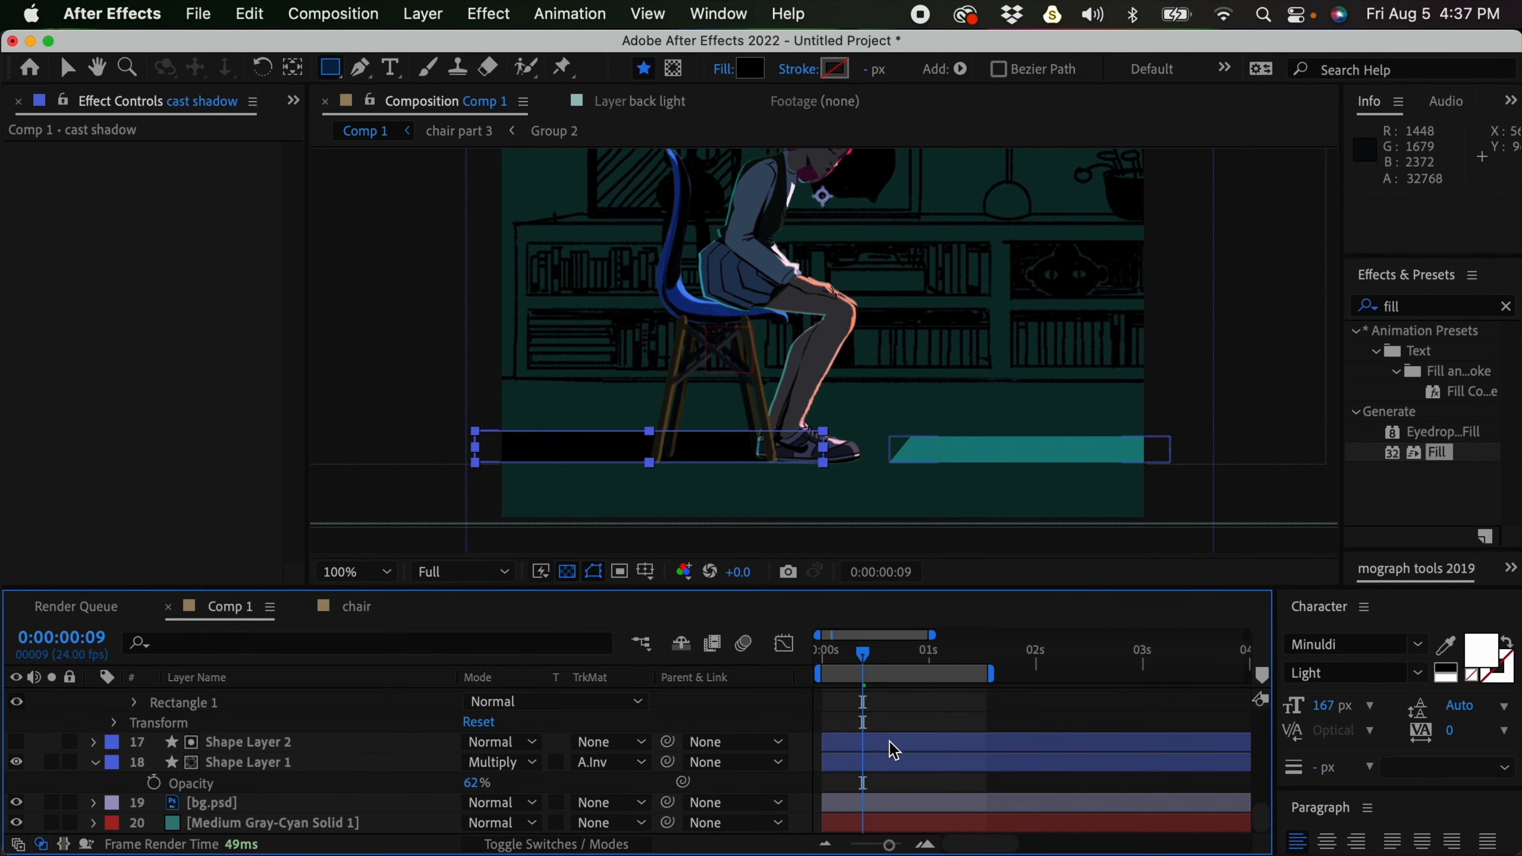
pyautogui.click(893, 712)
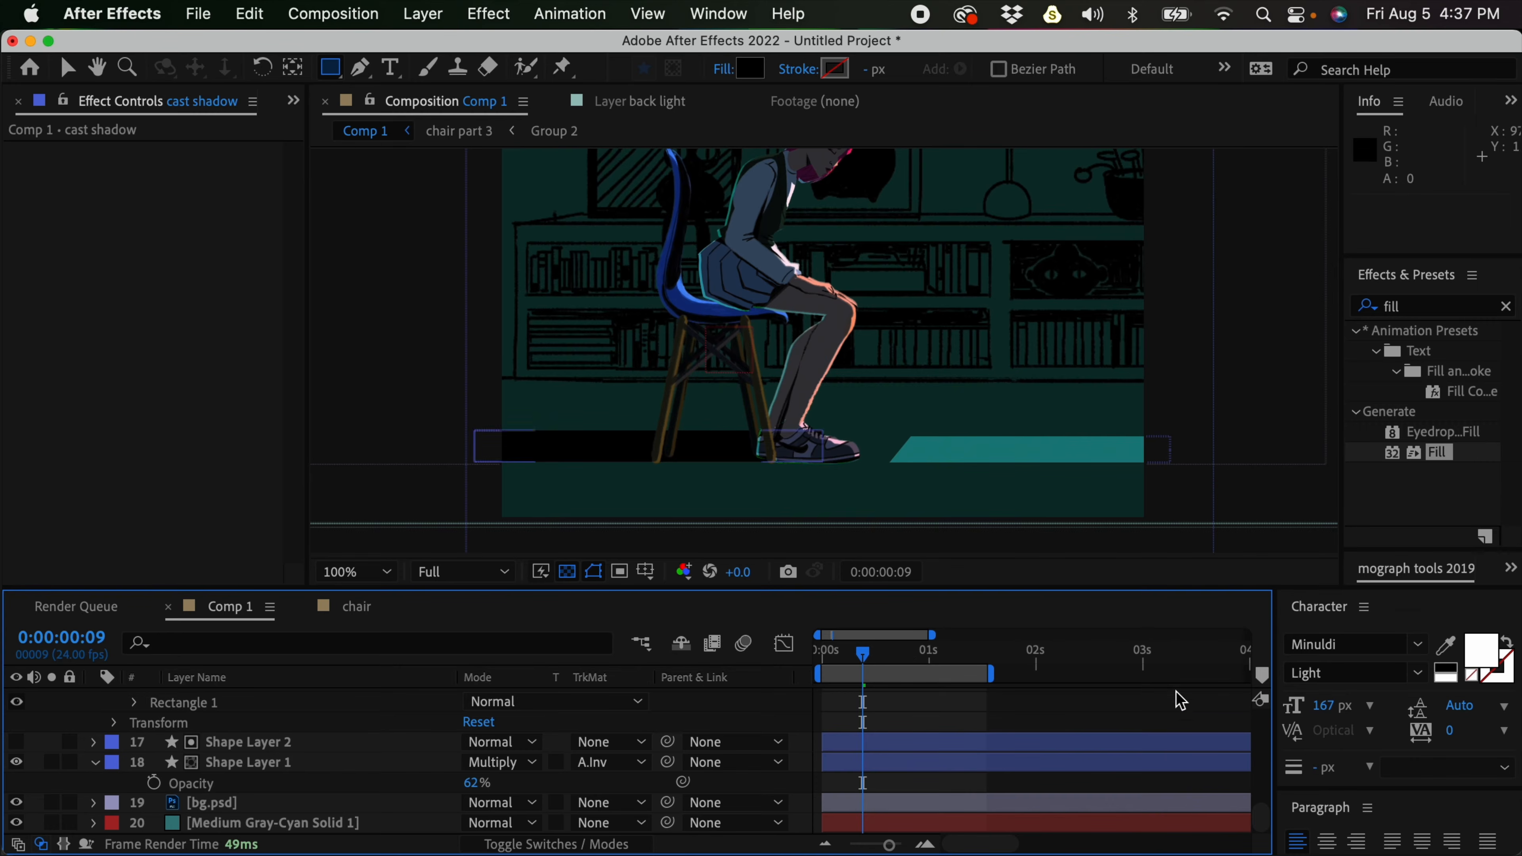
# Shift the cast shadow rectangle about 4 px left and 10 px down to position 536, 550
pyautogui.press('v')
pyautogui.click(954, 735)
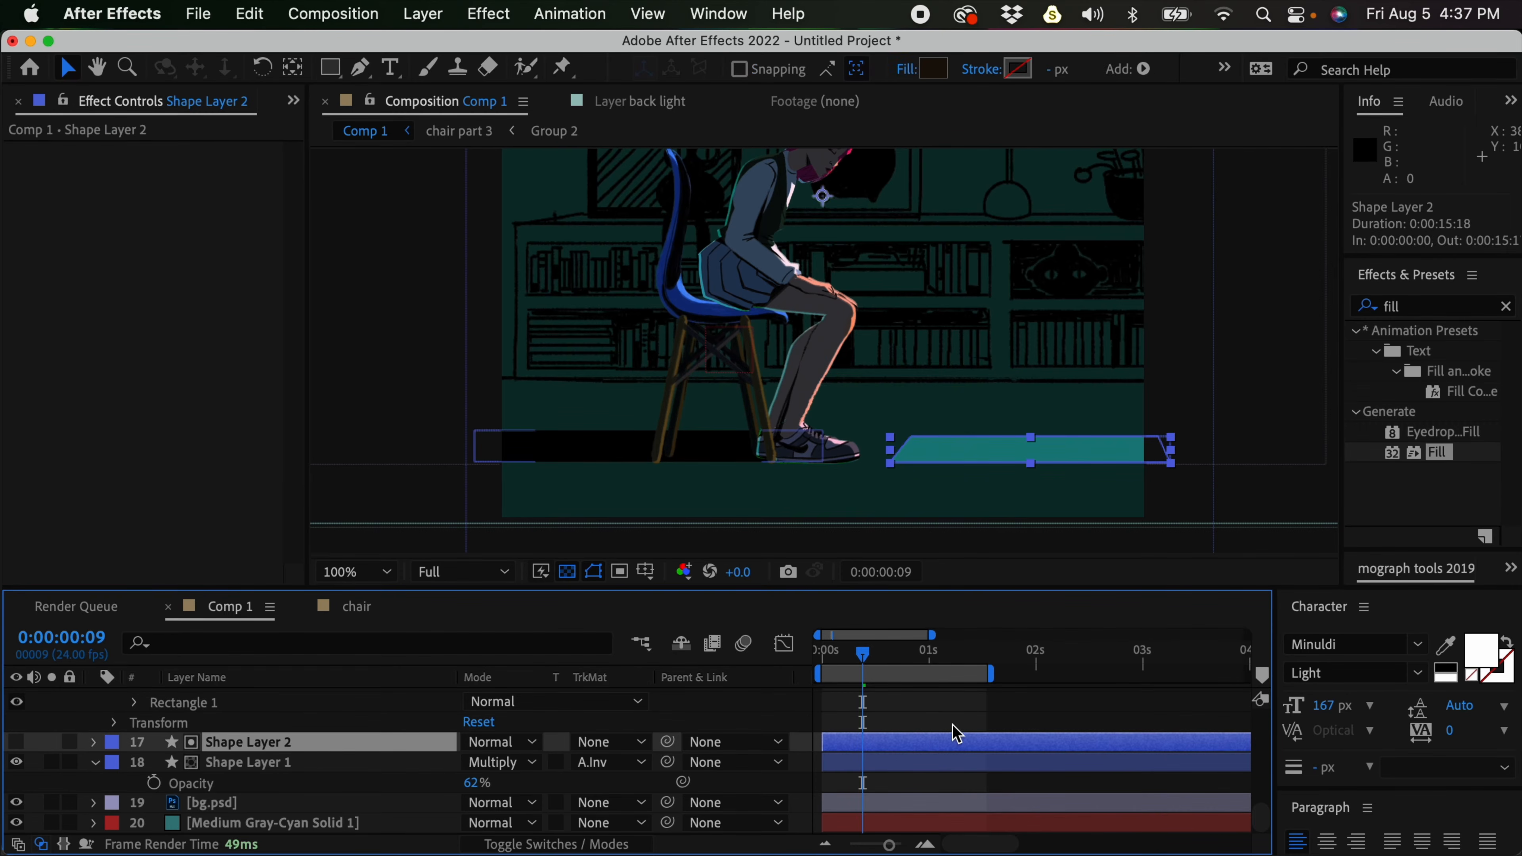
pyautogui.press('super+shift+a')
pyautogui.moveTo(1260, 808); pyautogui.dragTo(1260, 798)
pyautogui.click(978, 723)
pyautogui.click(710, 456)
pyautogui.moveTo(710, 456); pyautogui.dragTo(708, 459)
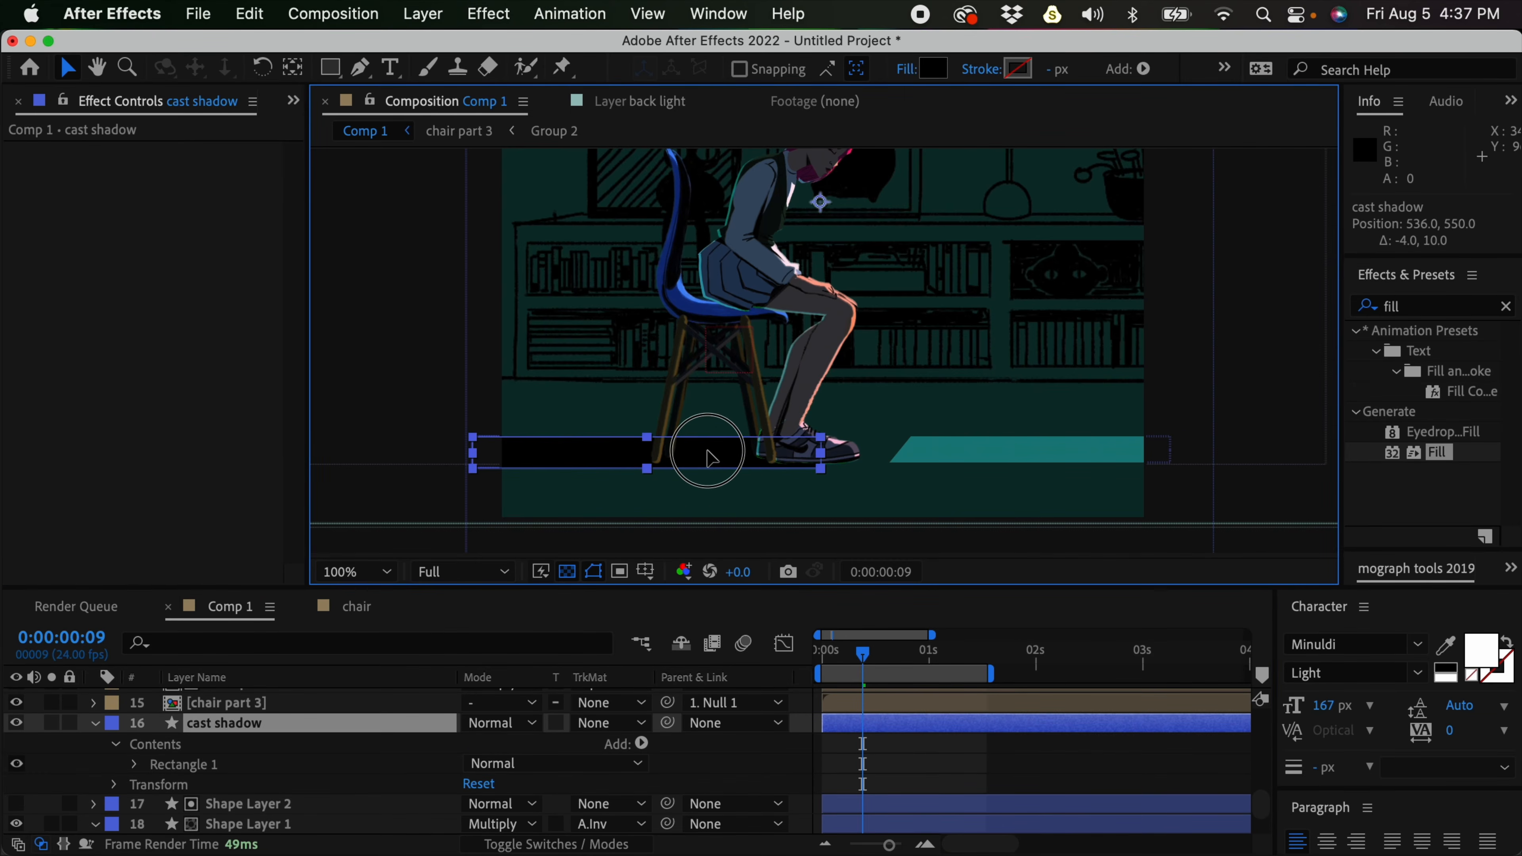
pyautogui.click(949, 767)
# Preview the animation from the first frame to check the cast shadow under the chair and character
pyautogui.press(',')
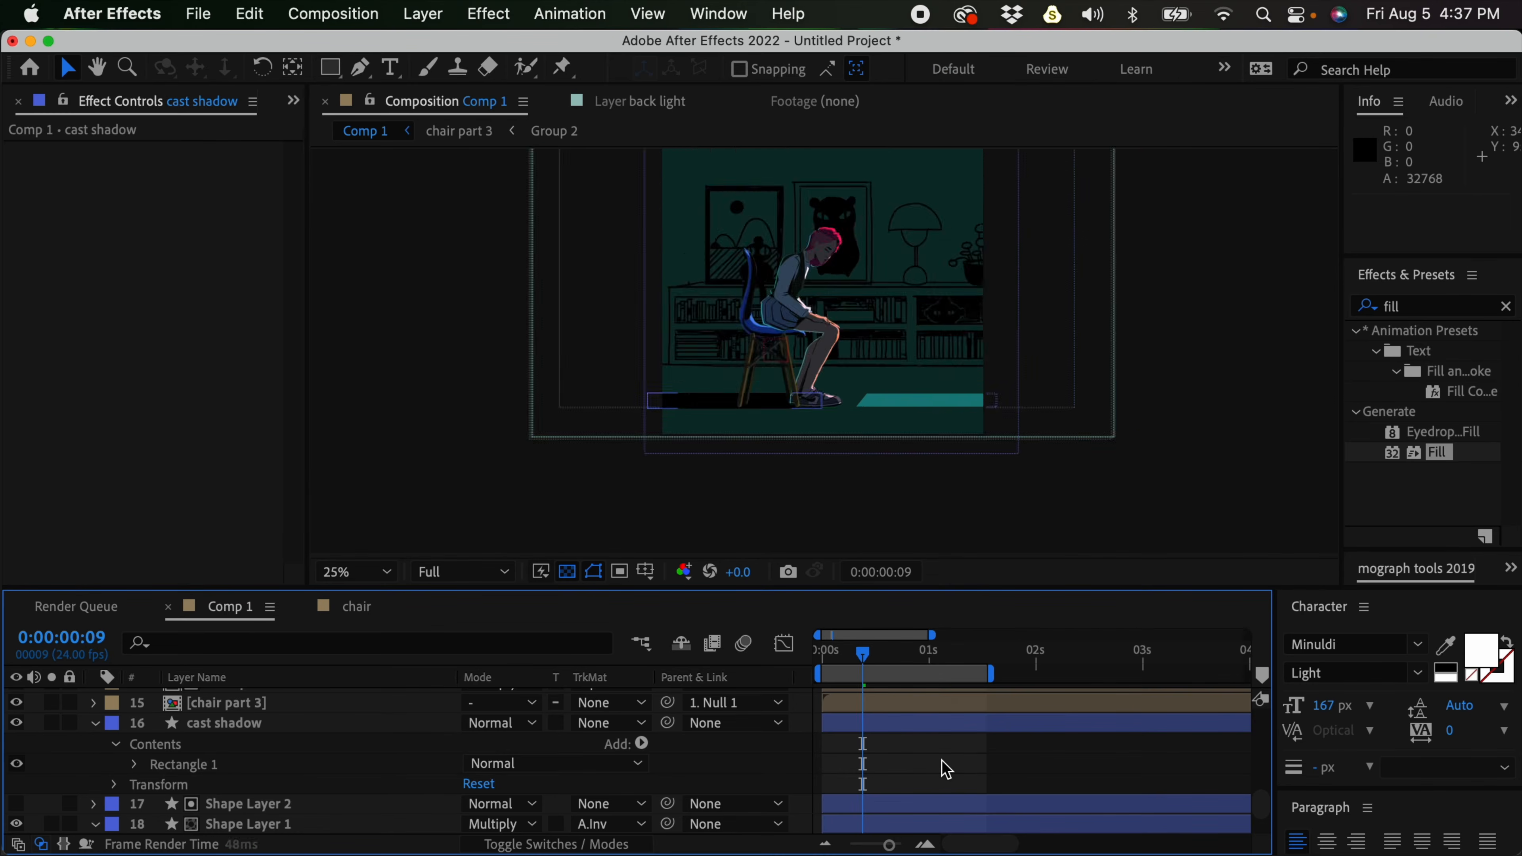
pyautogui.press('space')
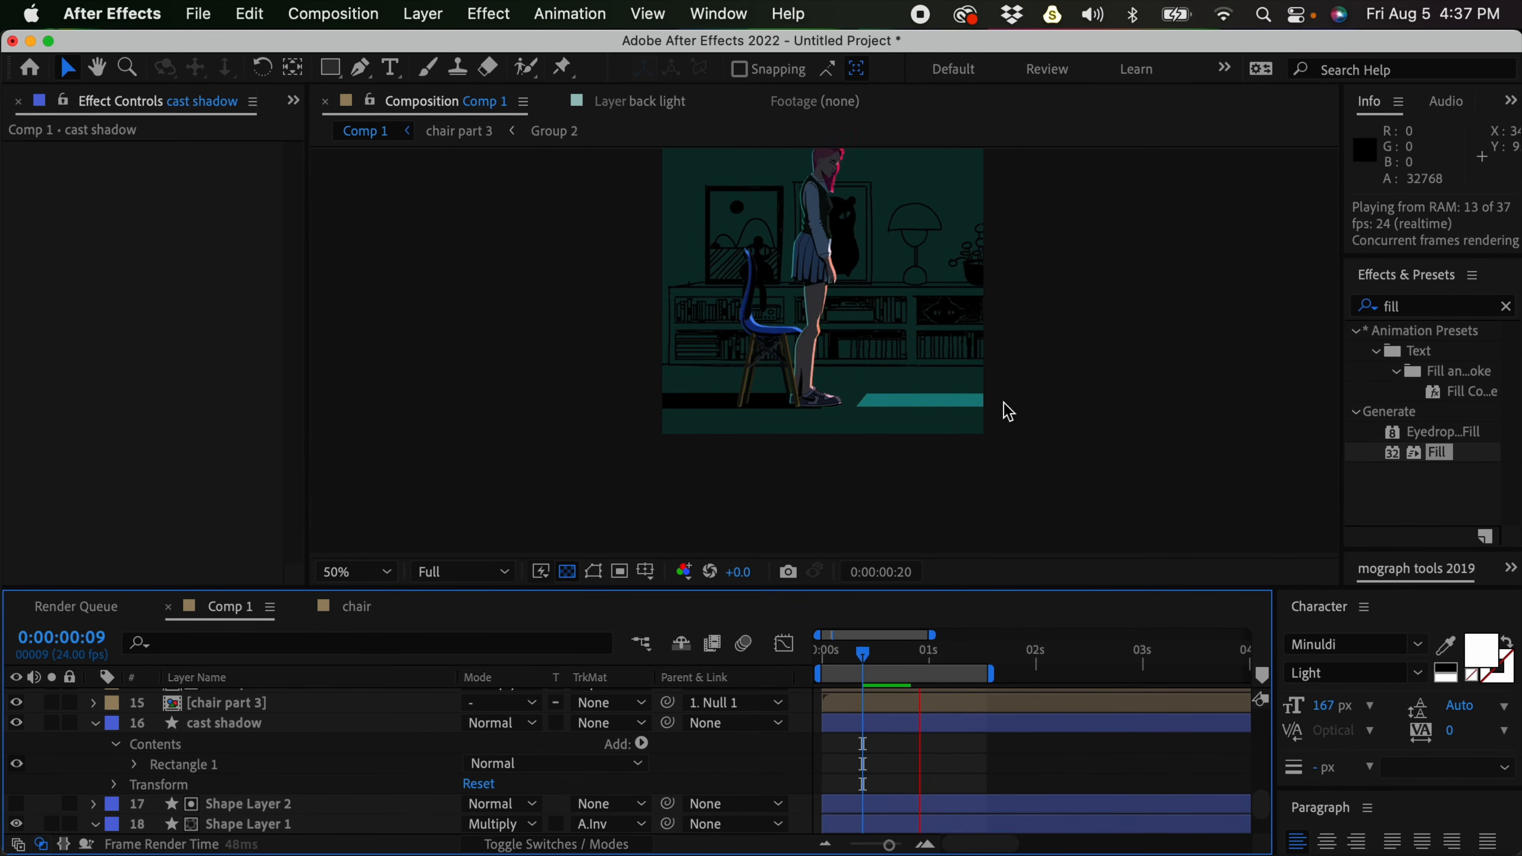
pyautogui.press('space')
pyautogui.moveTo(989, 340); pyautogui.dragTo(959, 406)
pyautogui.click(824, 652)
pyautogui.press('space')
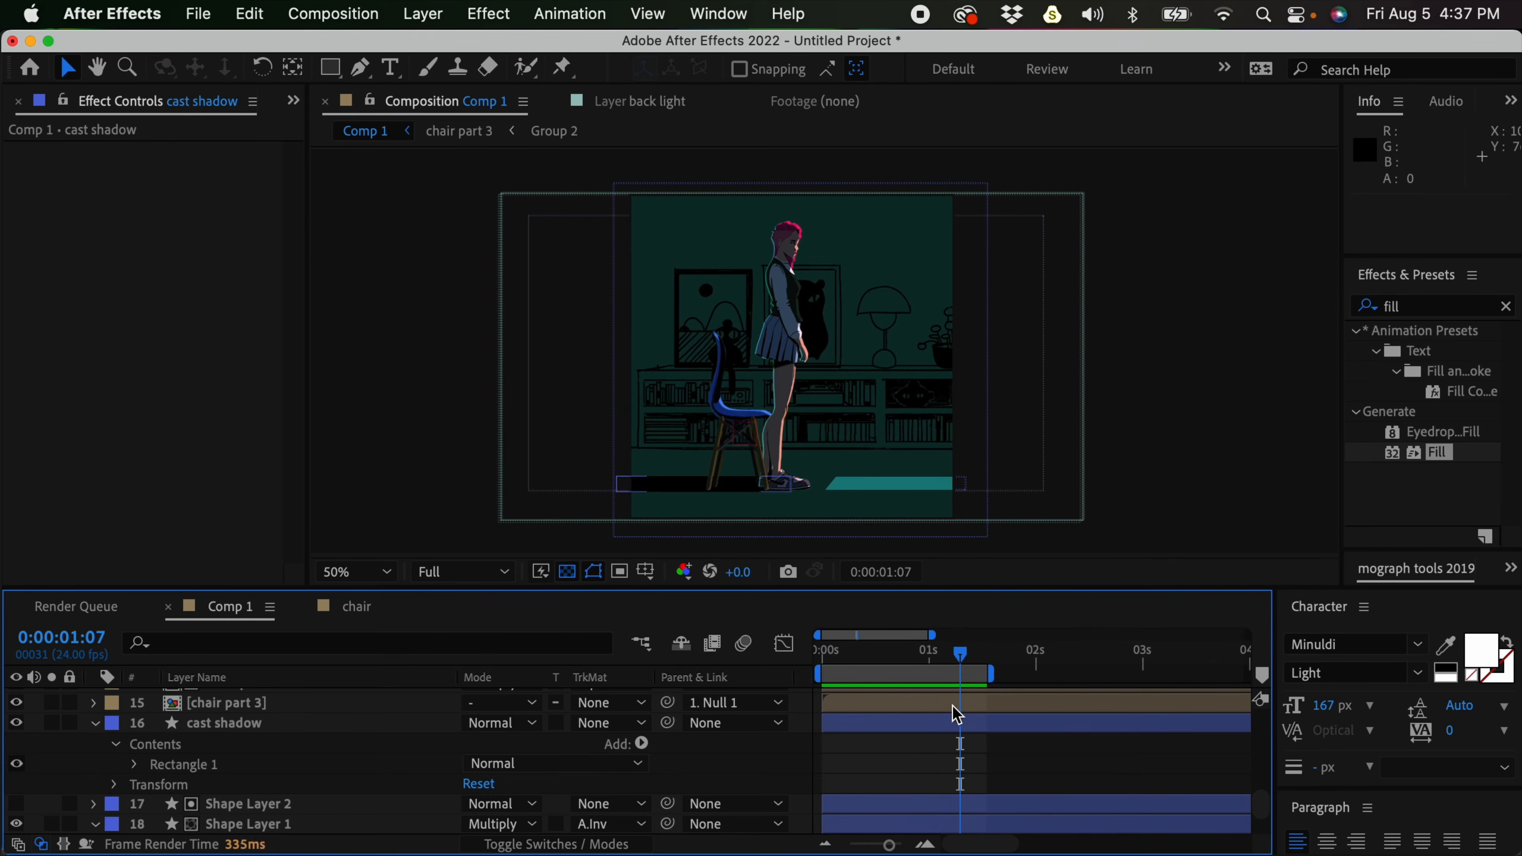
pyautogui.moveTo(818, 674)
pyautogui.mouseDown()
pyautogui.moveTo(798, 668)
pyautogui.moveTo(835, 653)
pyautogui.moveTo(817, 651)
pyautogui.mouseUp()
# Add an adjustment layer above all other layers and apply the Stylize Glow effect to it
pyautogui.moveTo(1260, 802); pyautogui.dragTo(1177, 664)
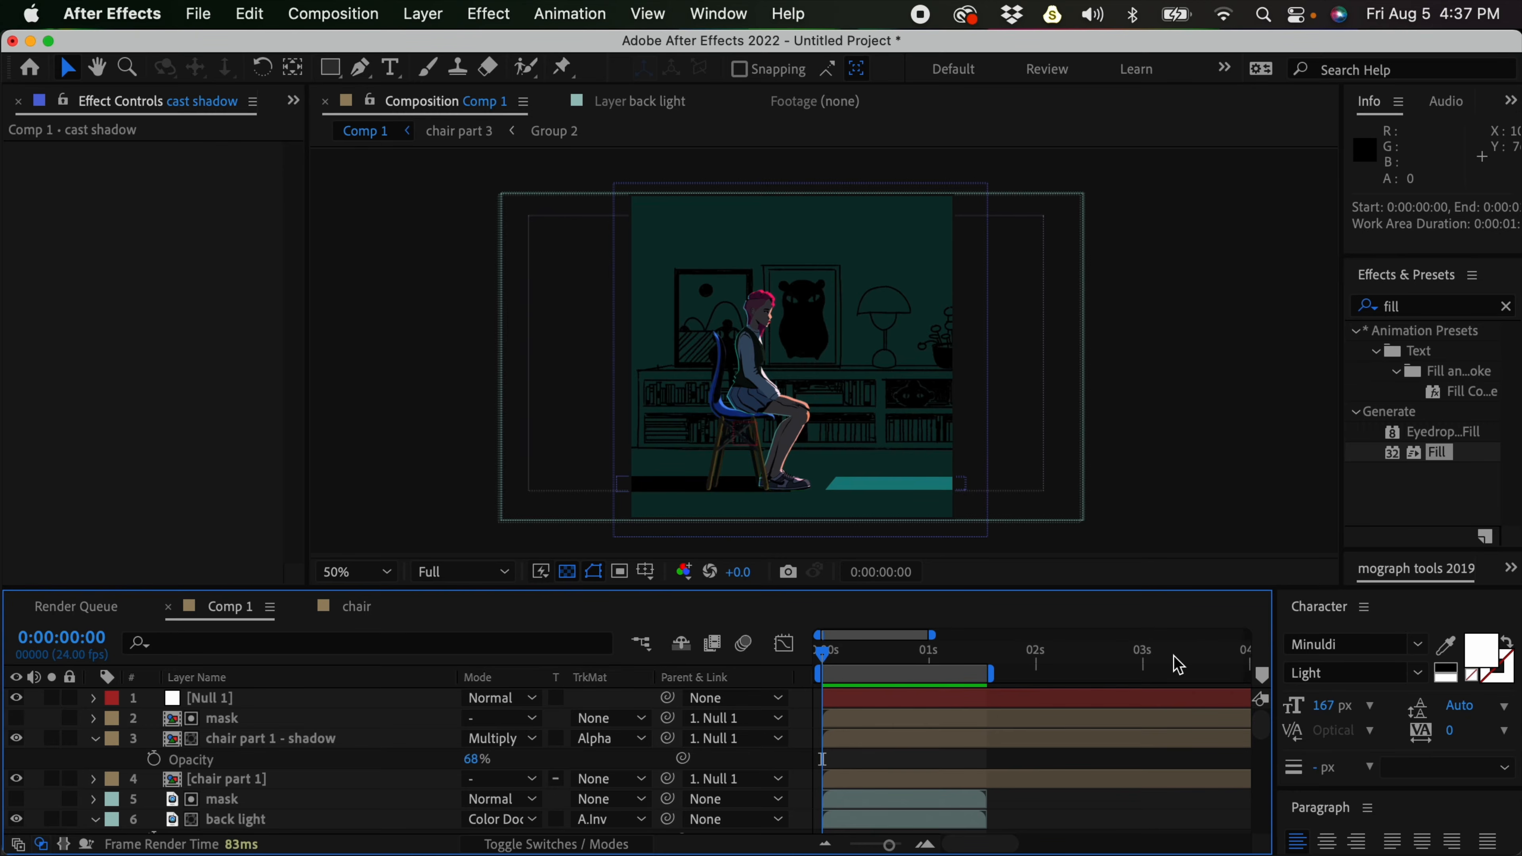
pyautogui.click(423, 13)
pyautogui.moveTo(422, 50)
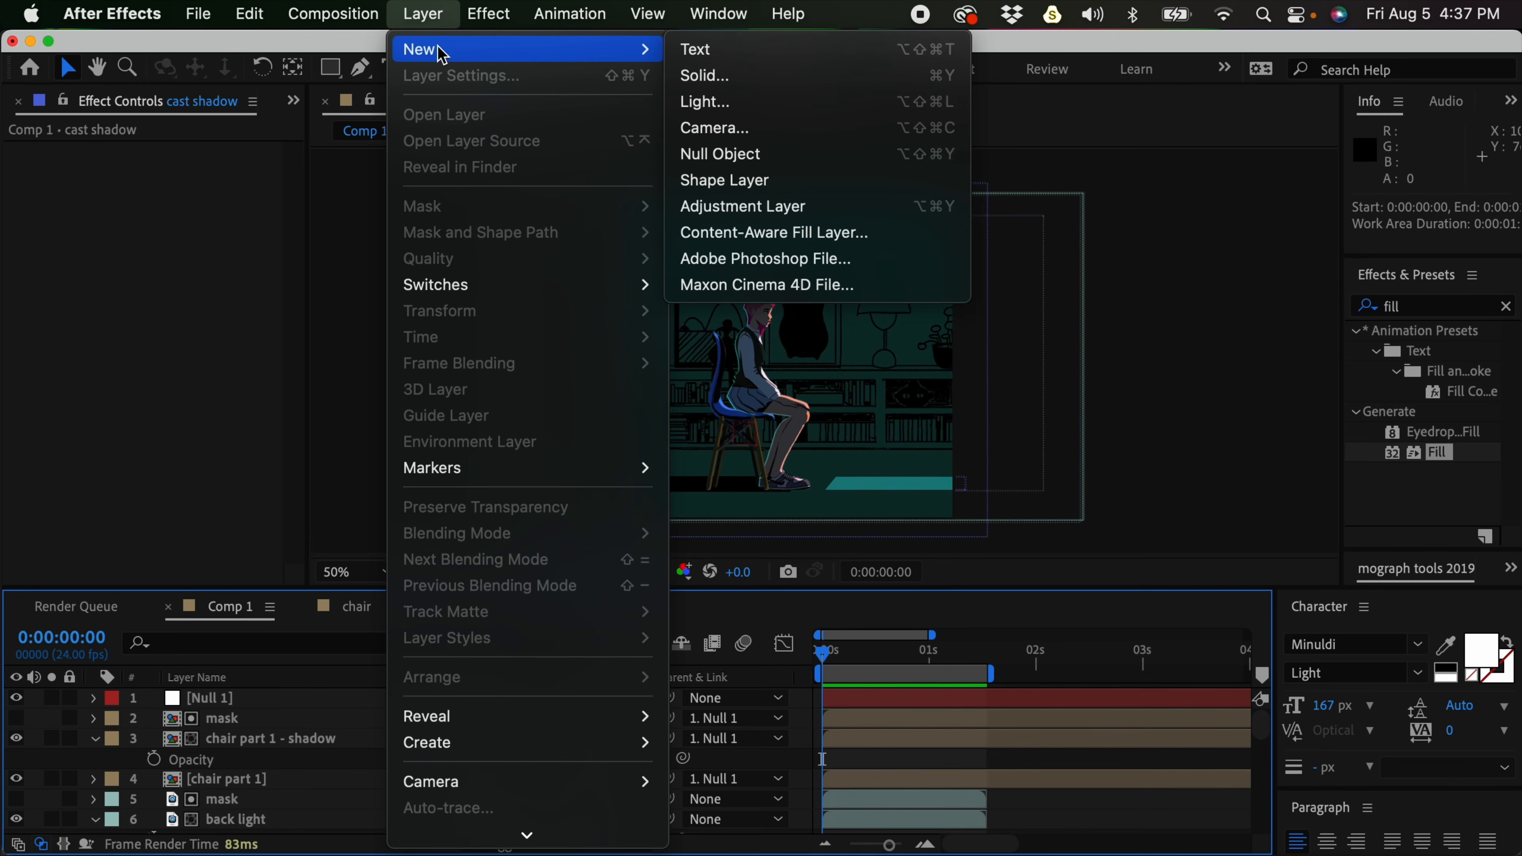
pyautogui.click(796, 205)
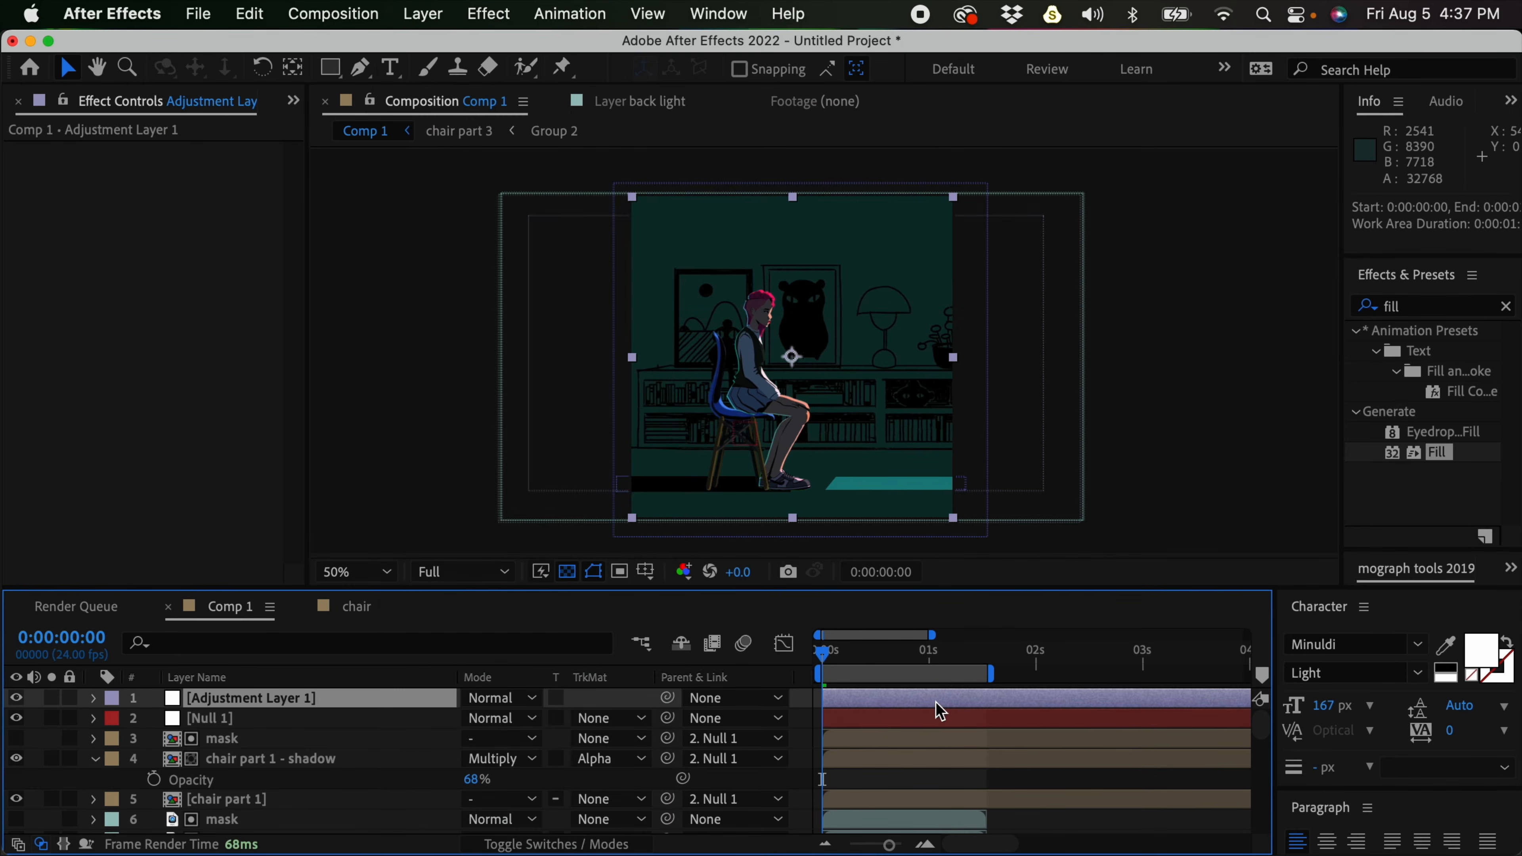
pyautogui.click(1429, 306)
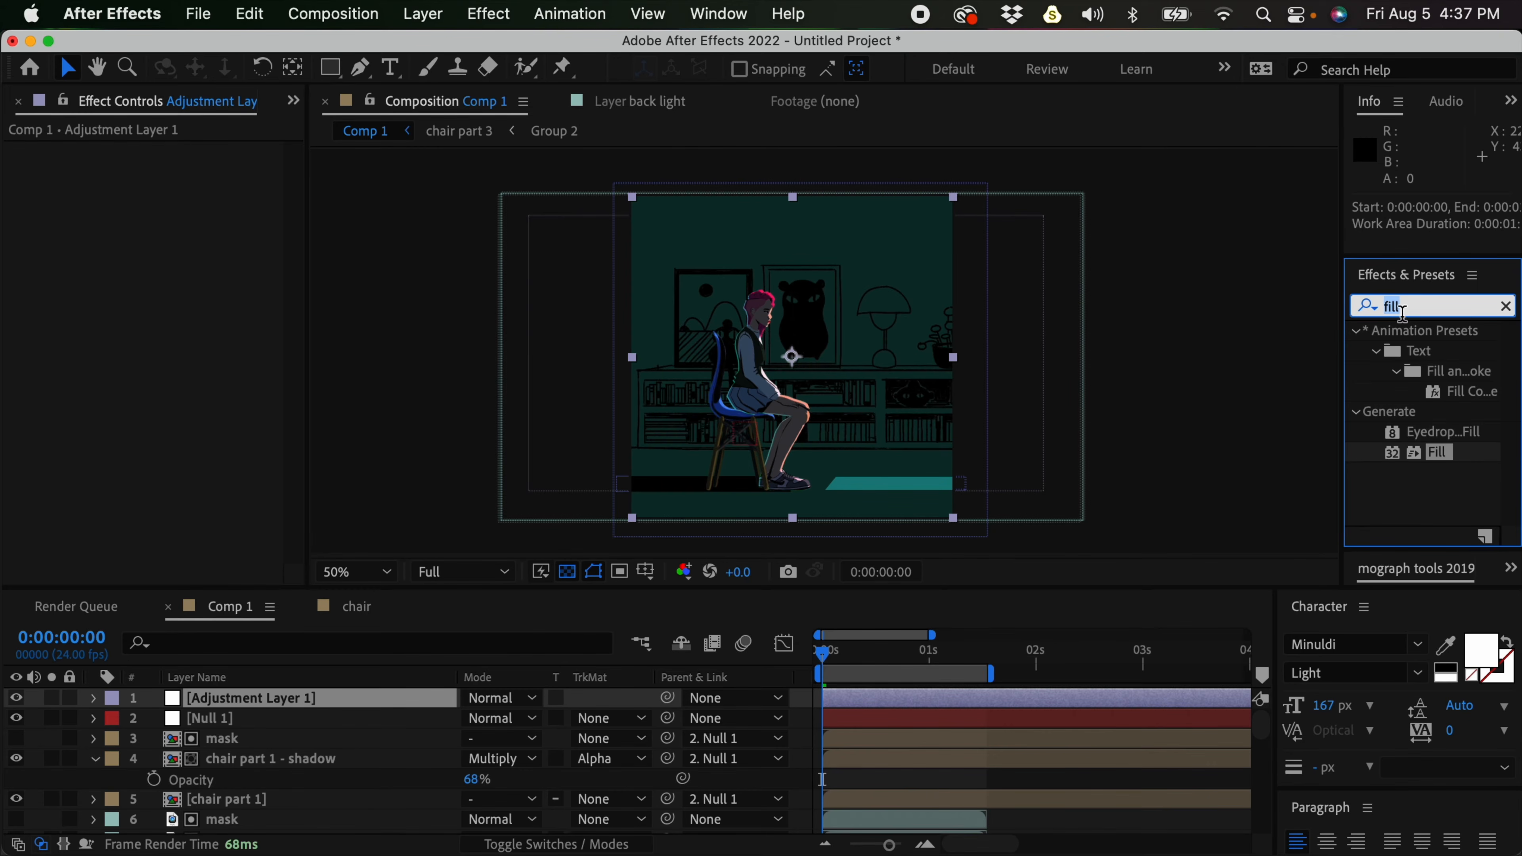
pyautogui.write('glow')
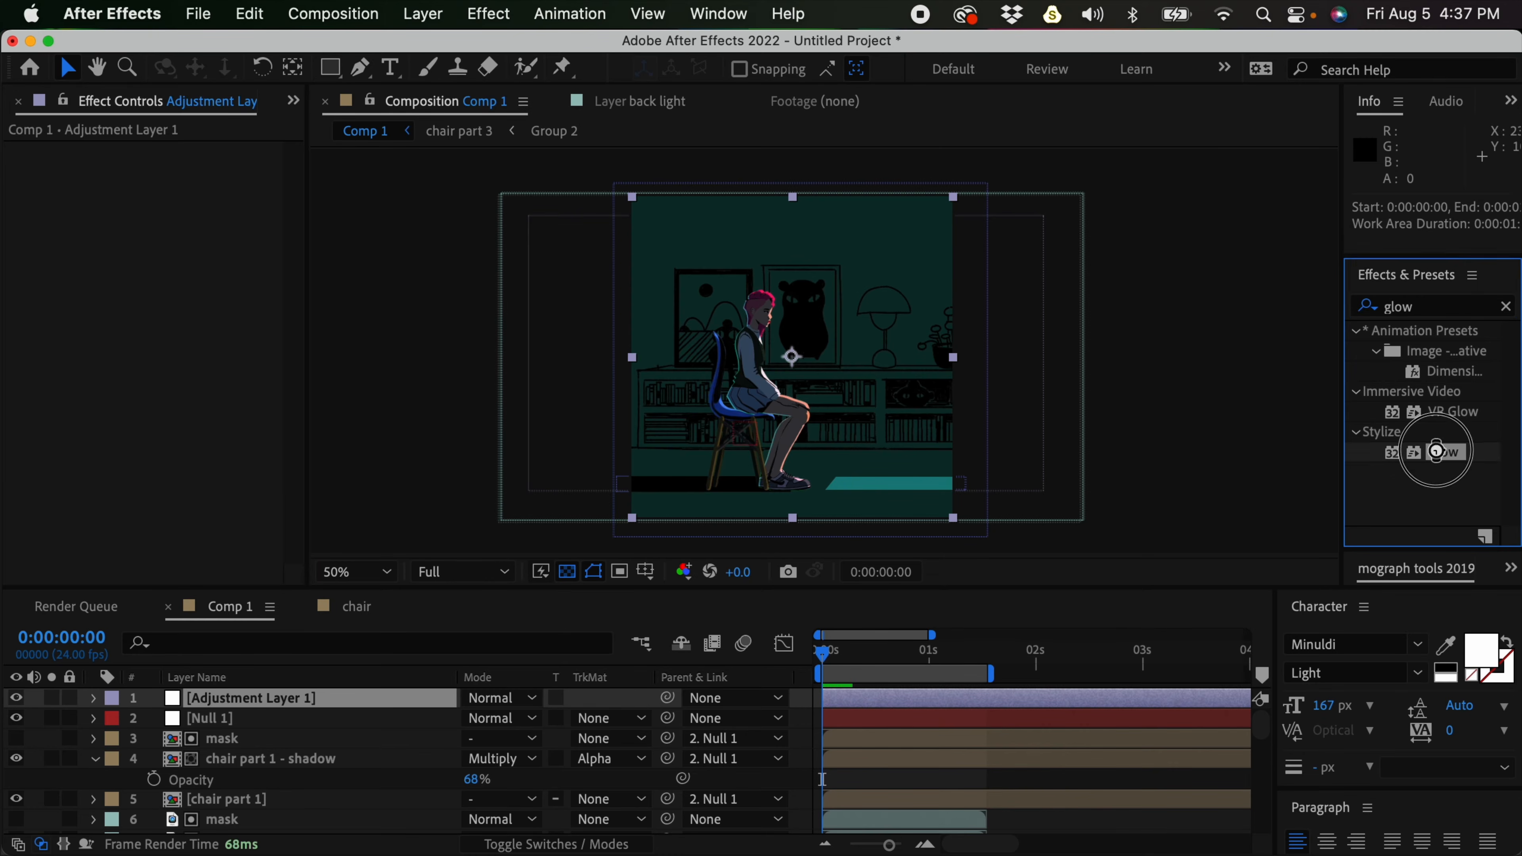
pyautogui.doubleClick(1441, 453)
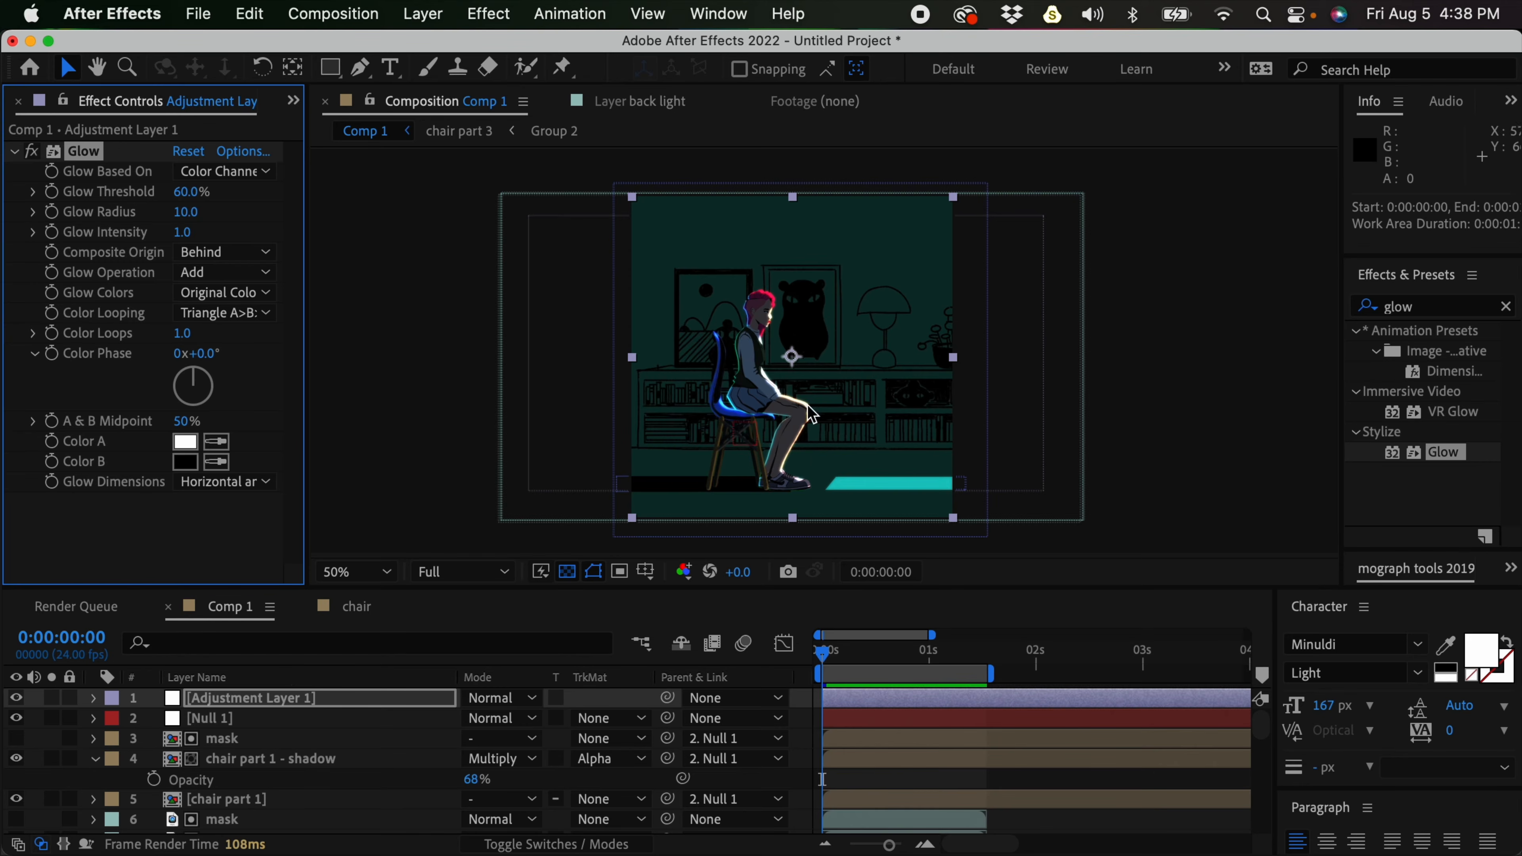
# Set the adjustment layer's Glow to a radius of 64, a threshold of 59.2% and an intensity of 0.5
pyautogui.moveTo(191, 213); pyautogui.dragTo(244, 206)
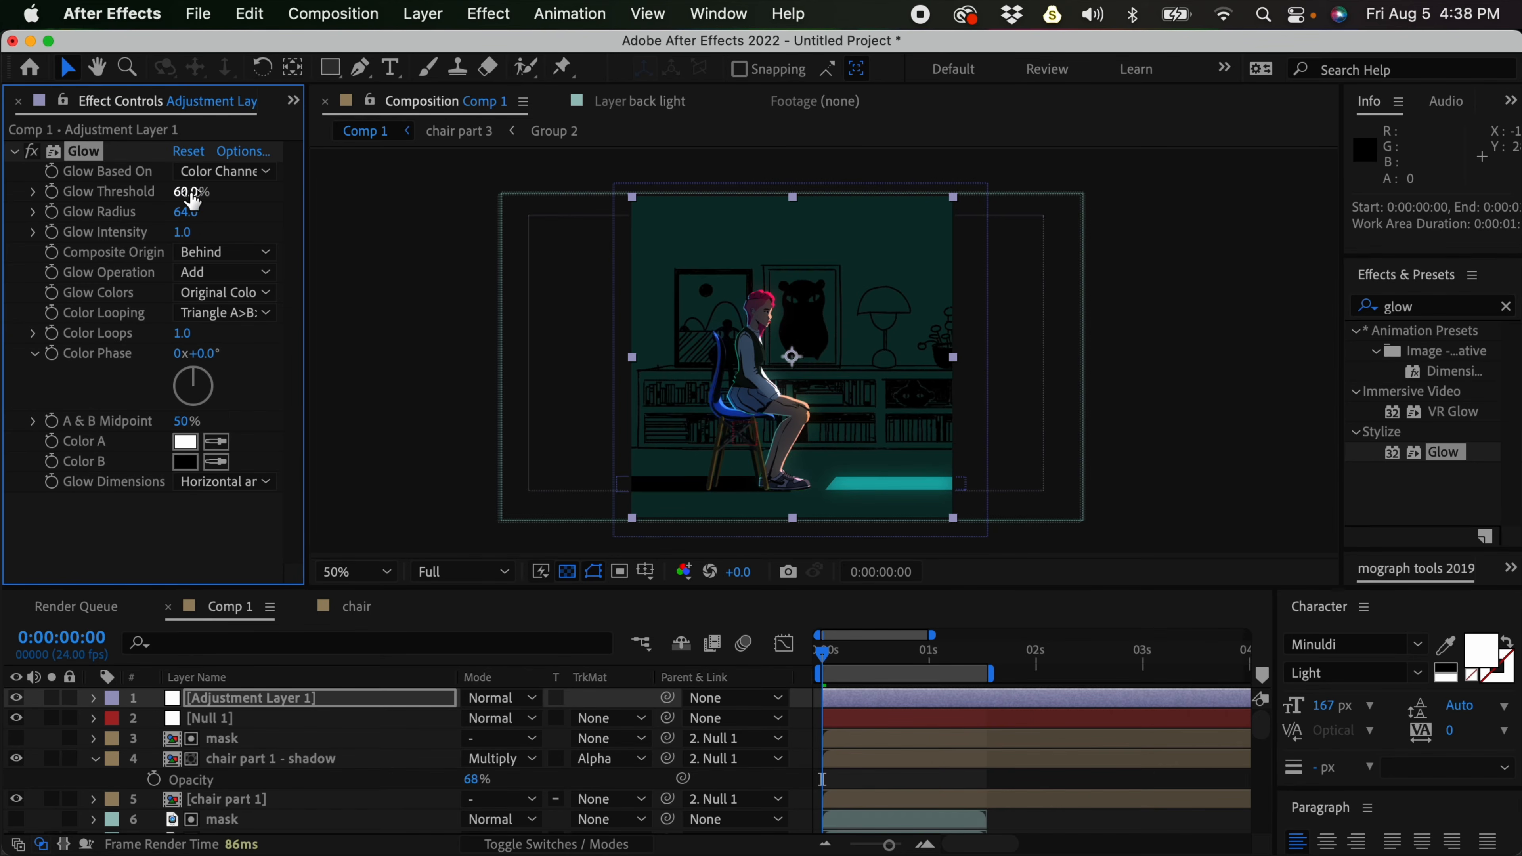
pyautogui.press('Return')
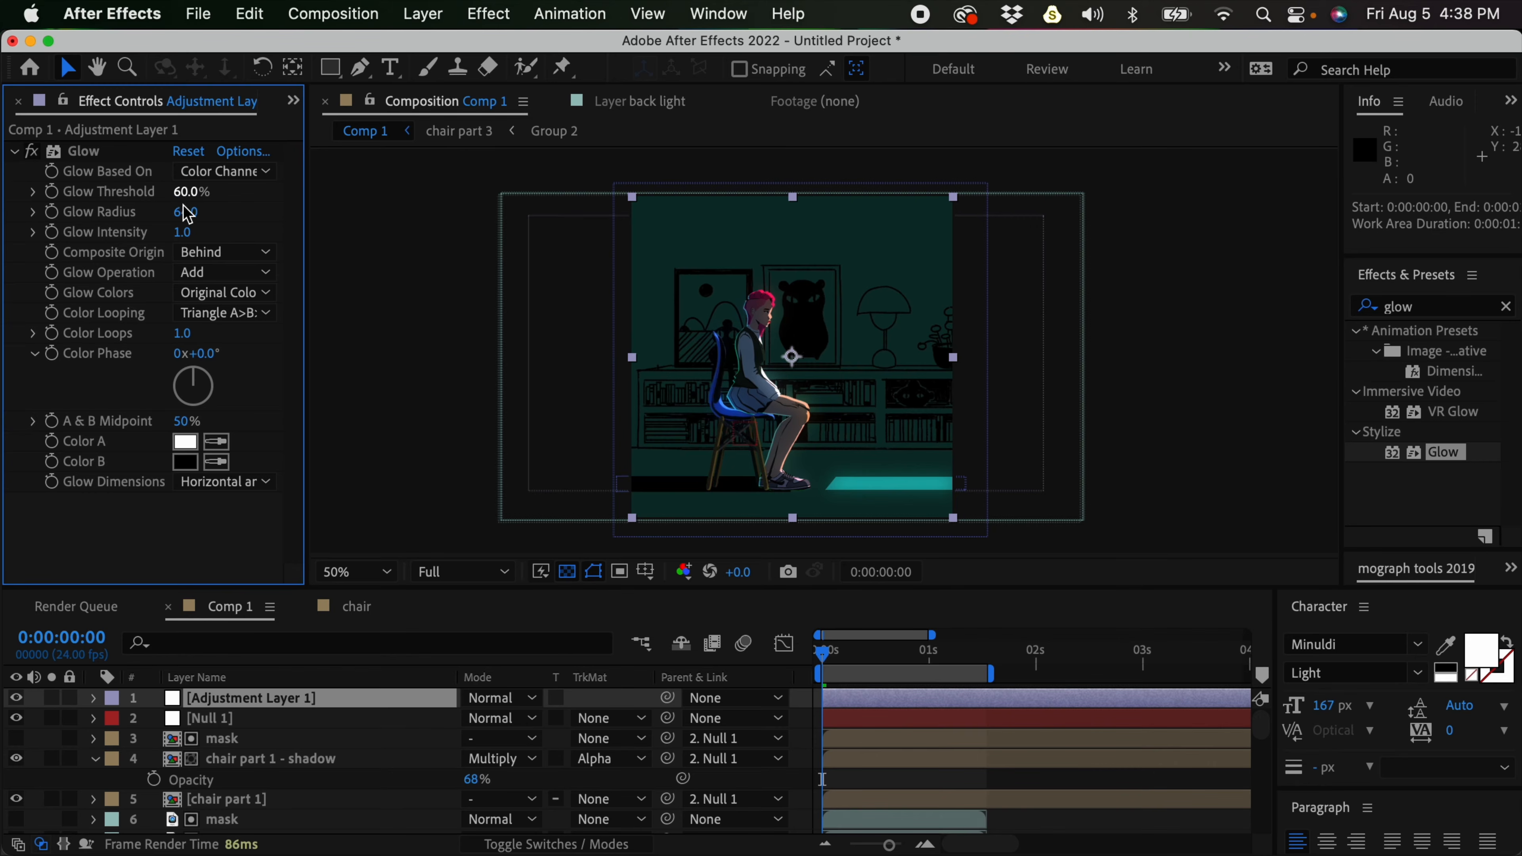
pyautogui.moveTo(192, 198)
pyautogui.mouseDown()
pyautogui.moveTo(240, 191)
pyautogui.moveTo(129, 189)
pyautogui.moveTo(180, 189)
pyautogui.mouseUp()
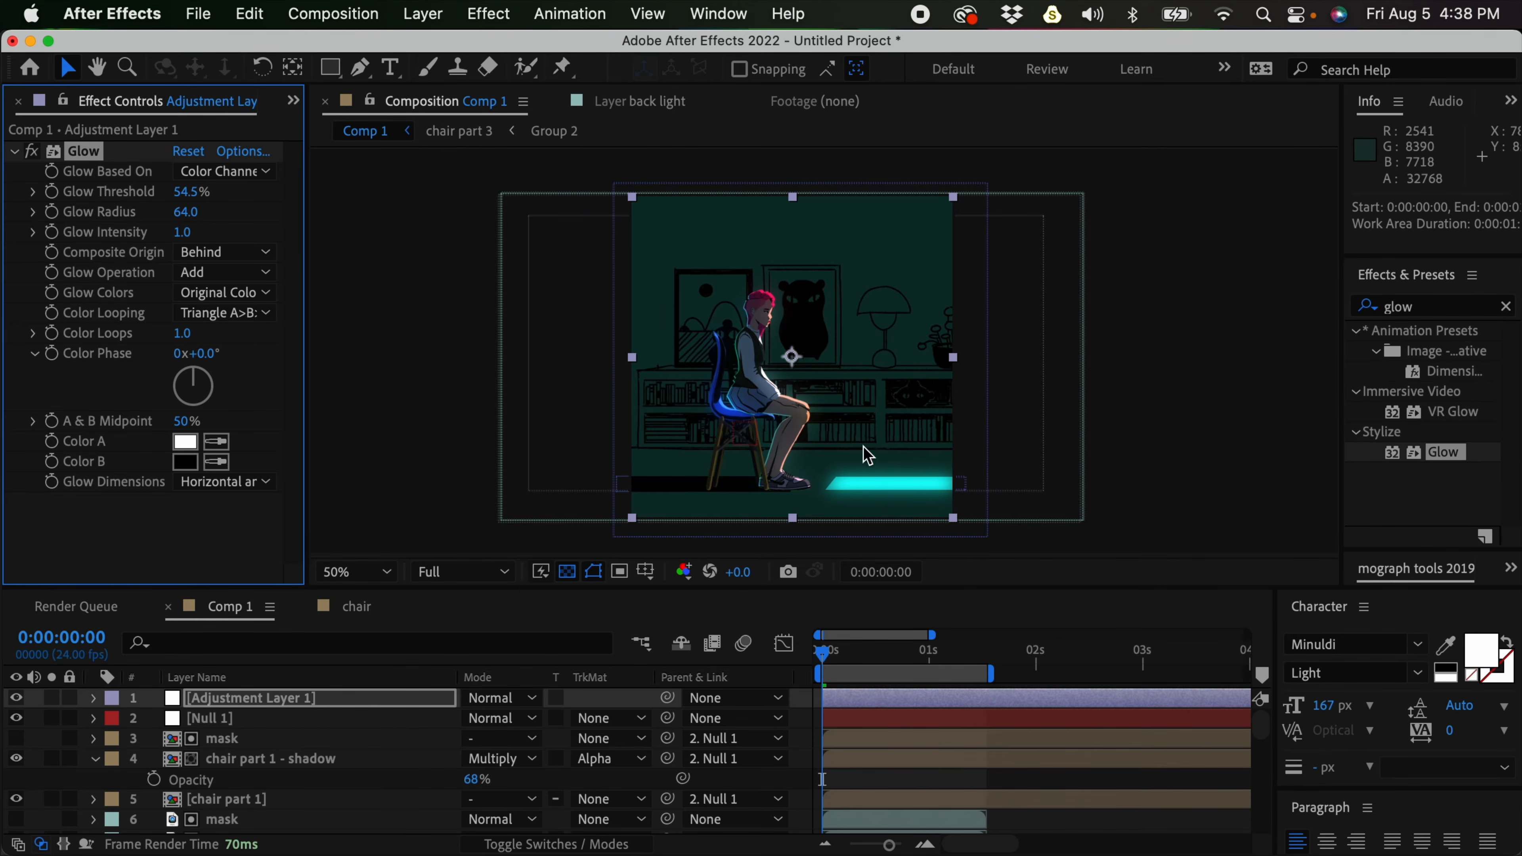
pyautogui.moveTo(193, 190); pyautogui.dragTo(199, 191)
pyautogui.click(187, 234)
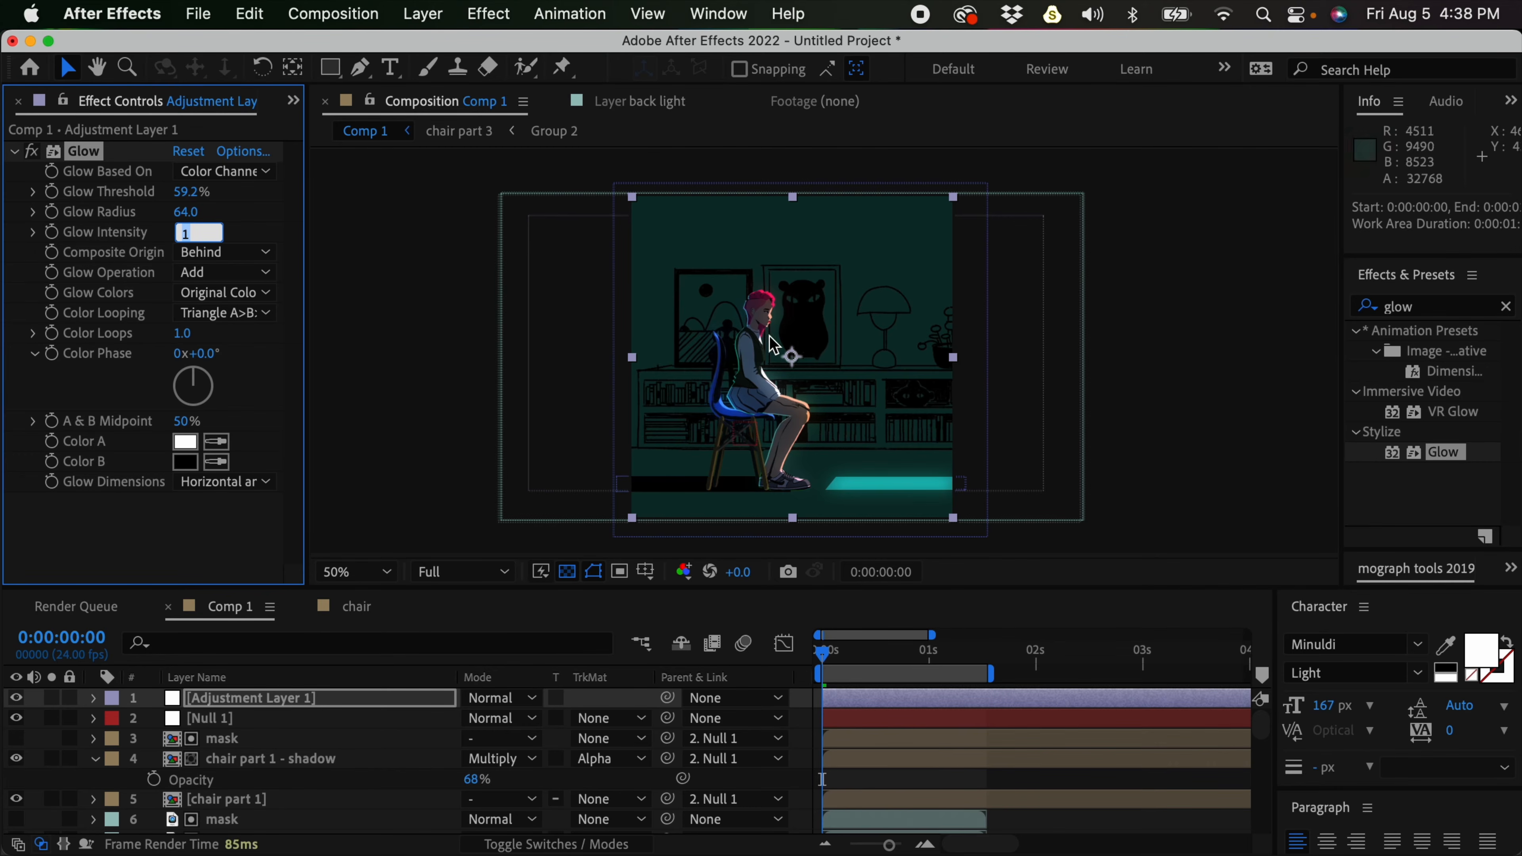
pyautogui.write('.5')
pyautogui.press('Return')
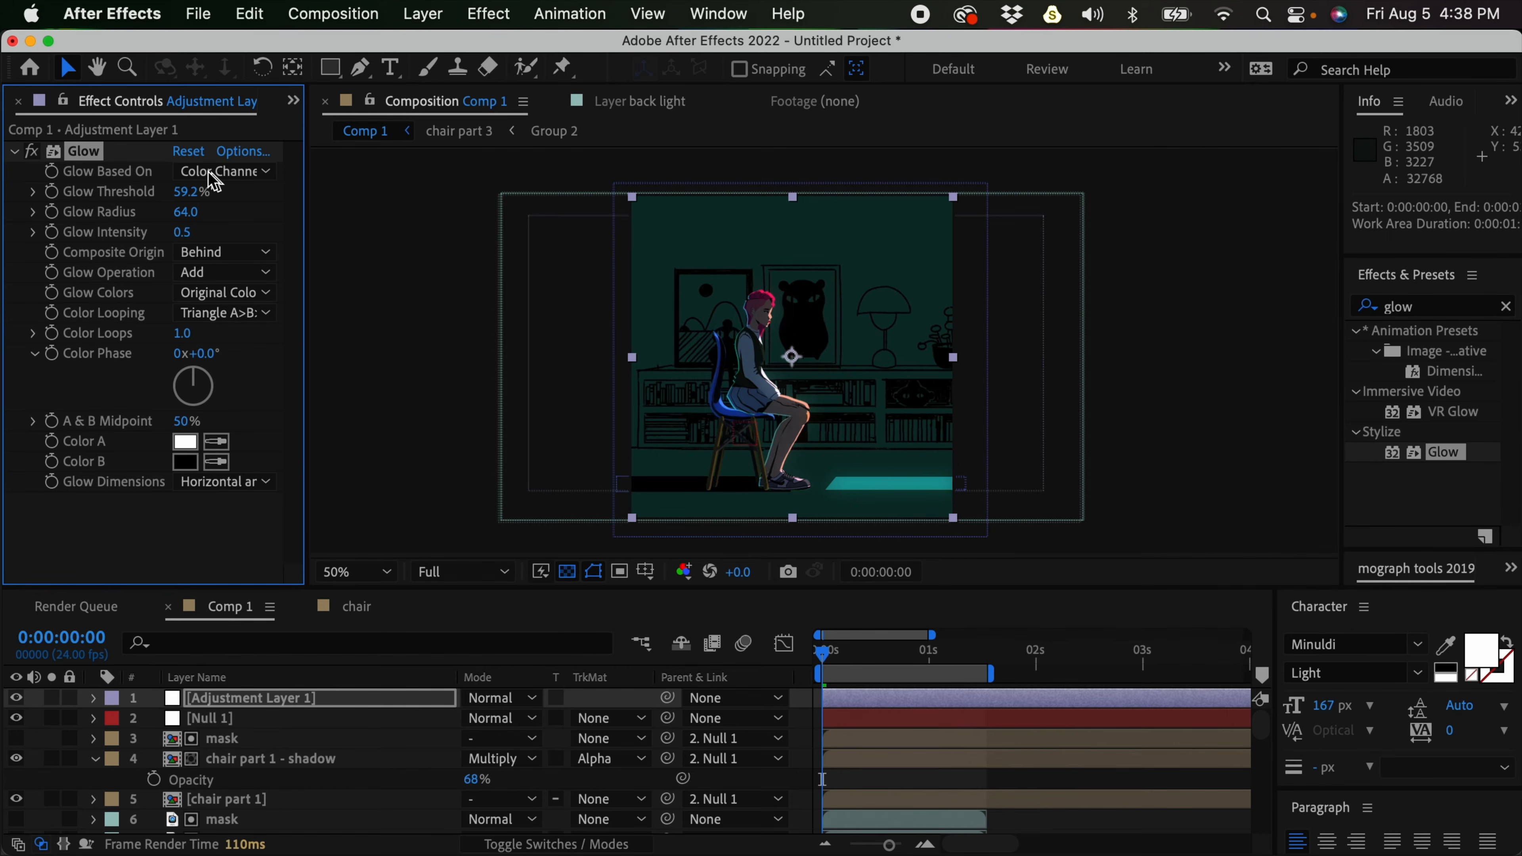
# Compare the scene with the Glow effect off and on, and play back the animation with the glow
pyautogui.click(34, 152)
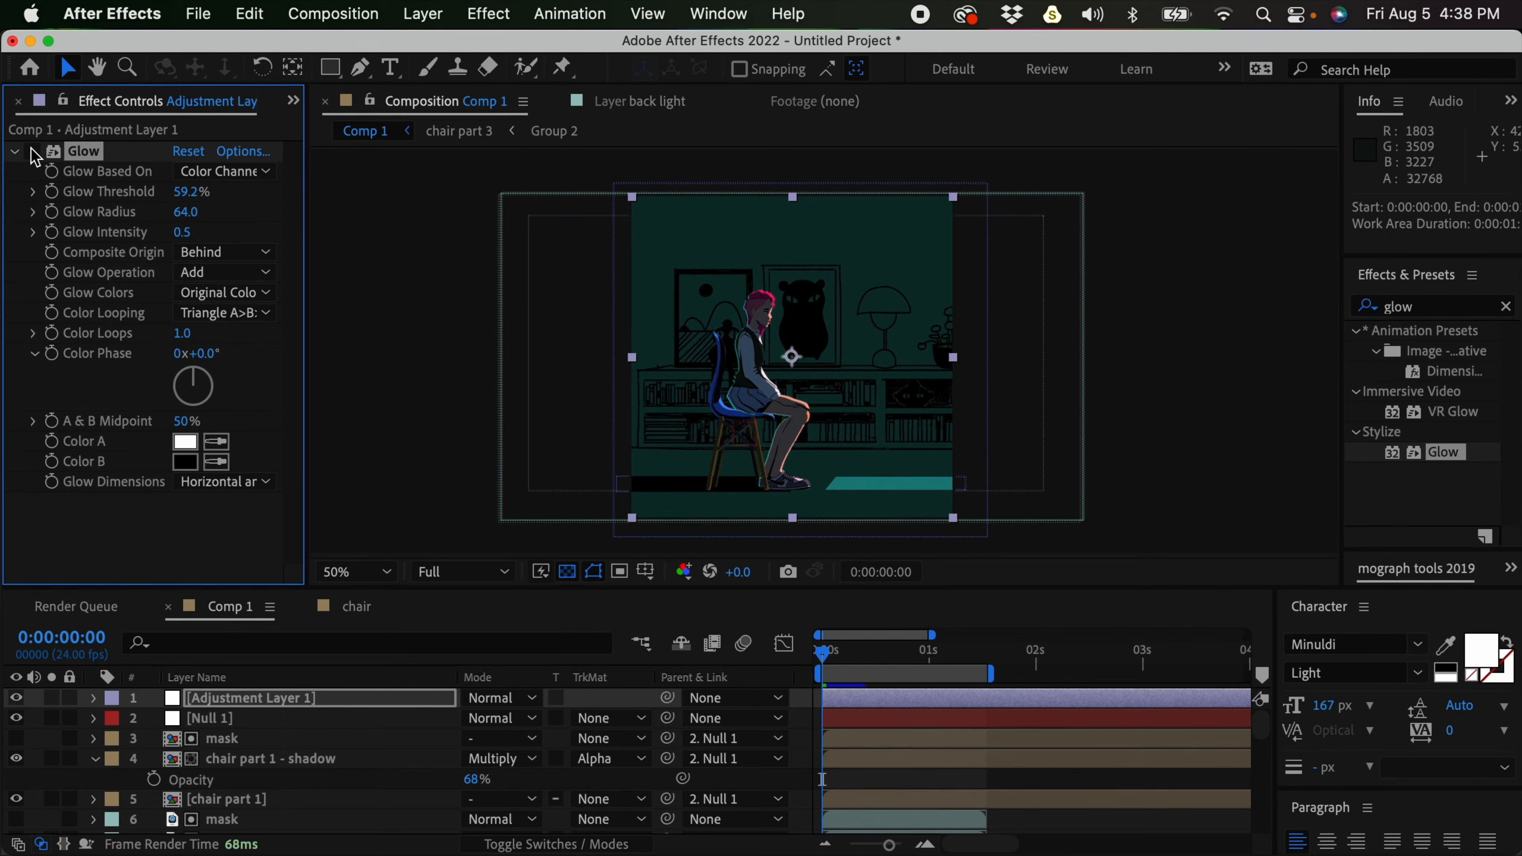
pyautogui.click(34, 151)
pyautogui.click(872, 790)
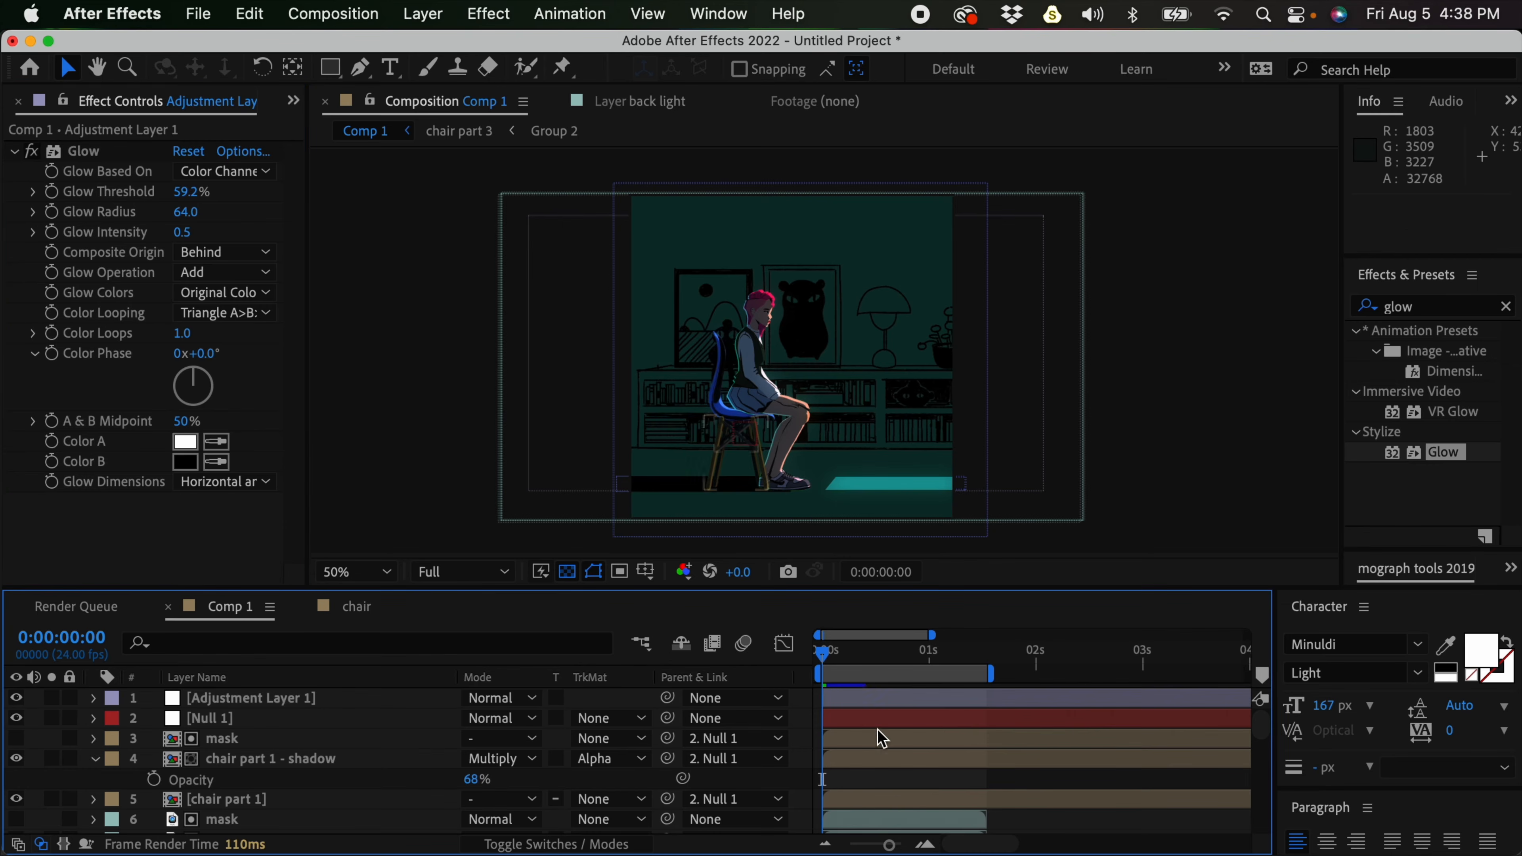
pyautogui.press('space')
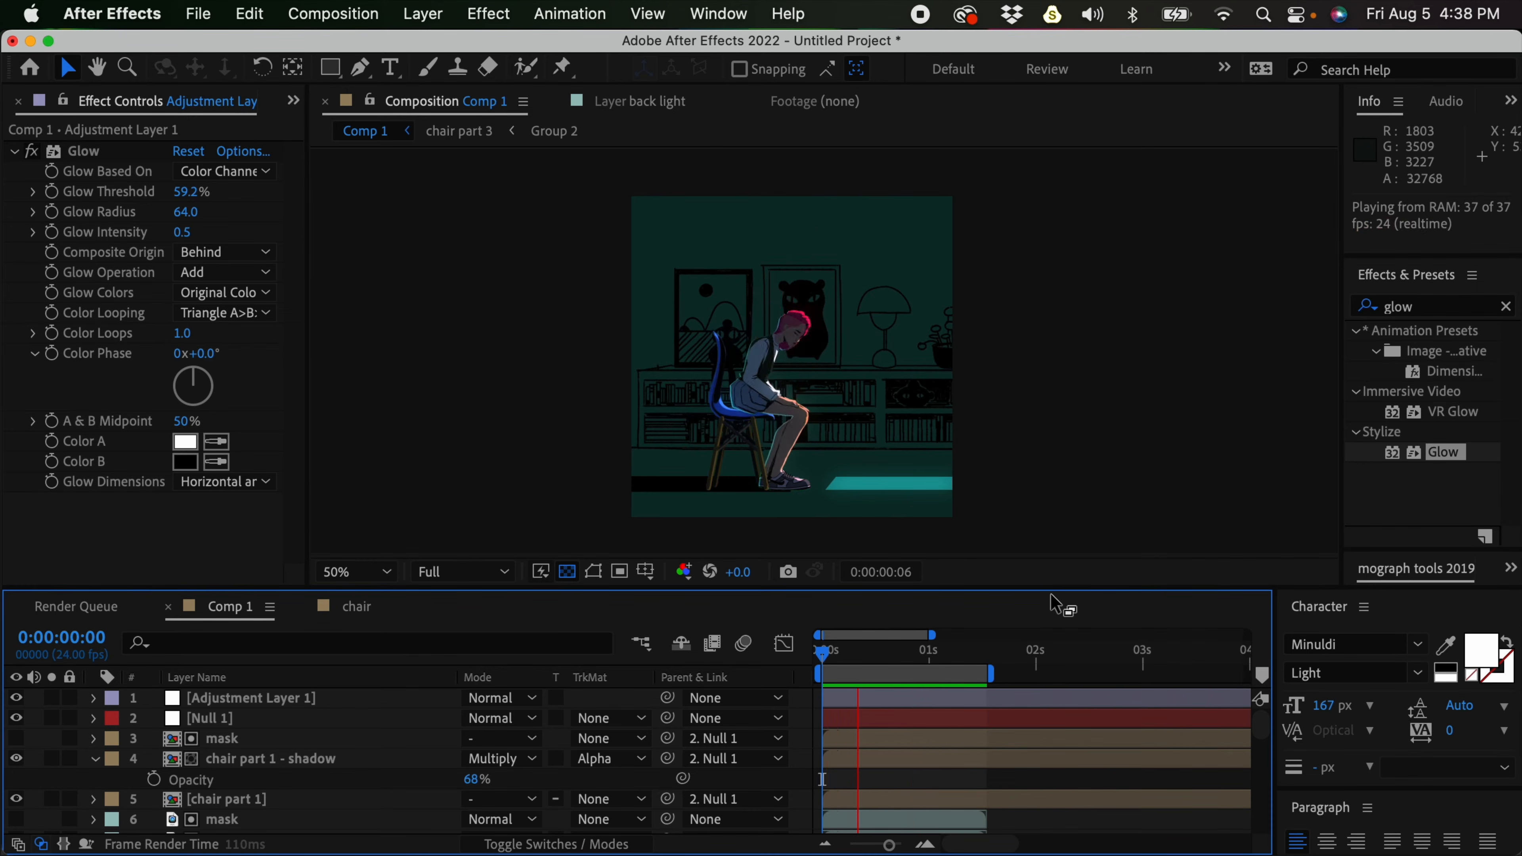
pyautogui.press('space')
# Darken the room's shadow by setting the Shape Layer 1 opacity to 76%
pyautogui.moveTo(1262, 709); pyautogui.dragTo(1259, 829)
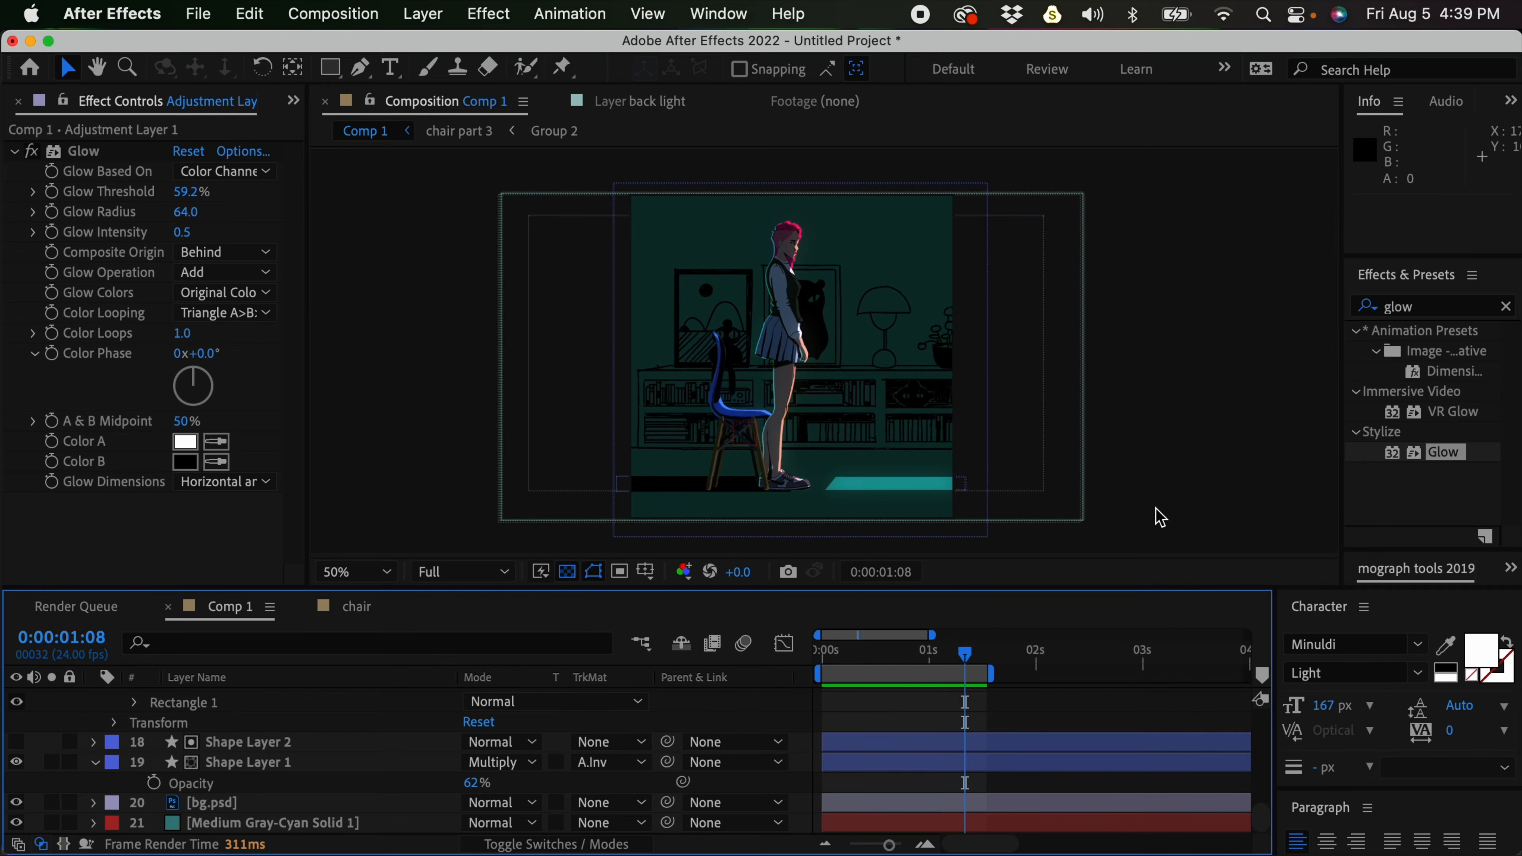
pyautogui.click(271, 829)
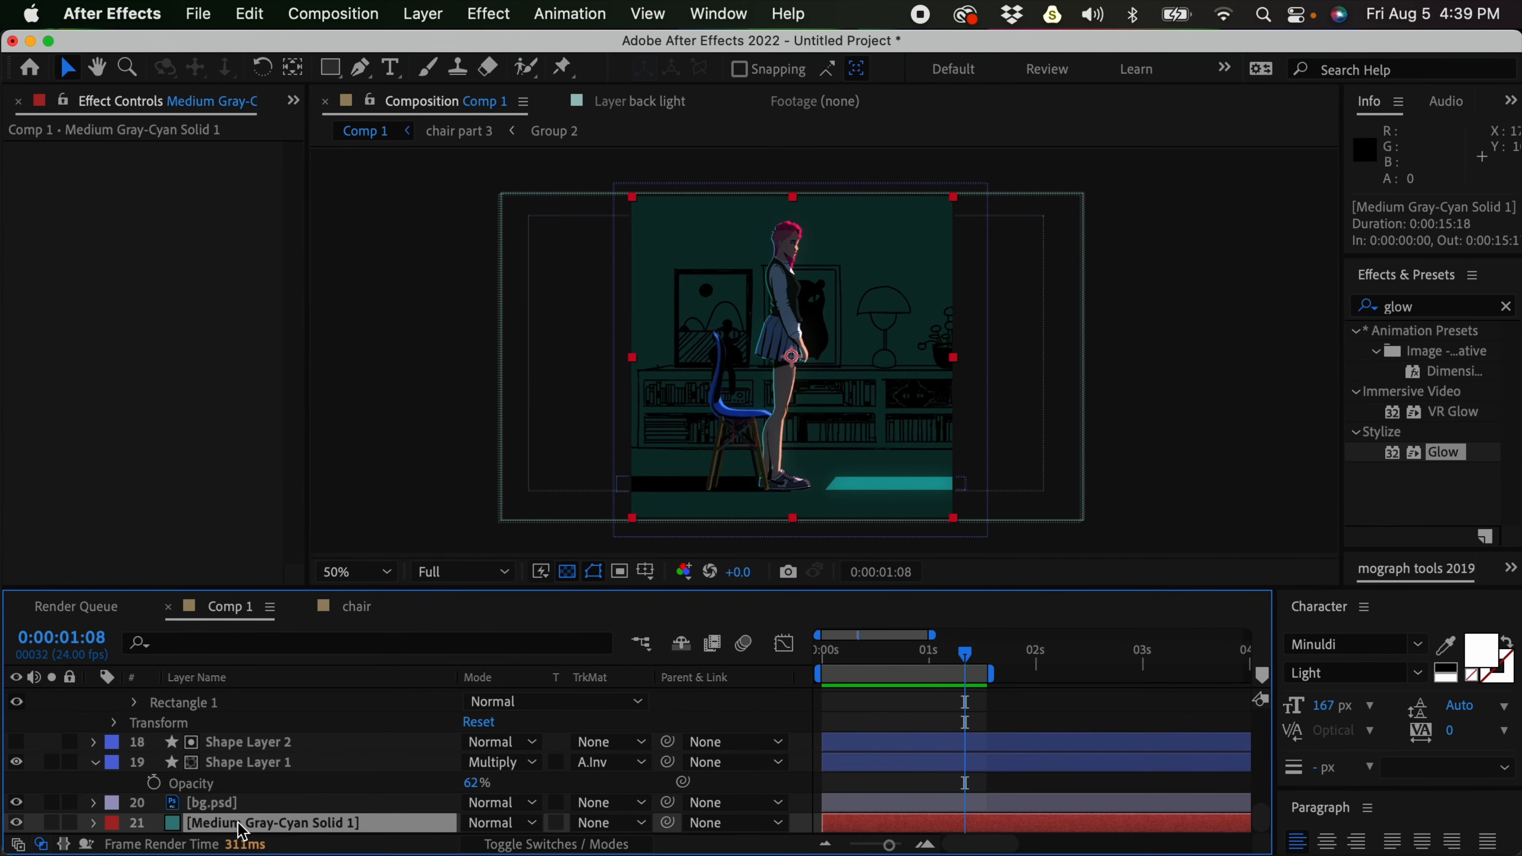
pyautogui.click(277, 762)
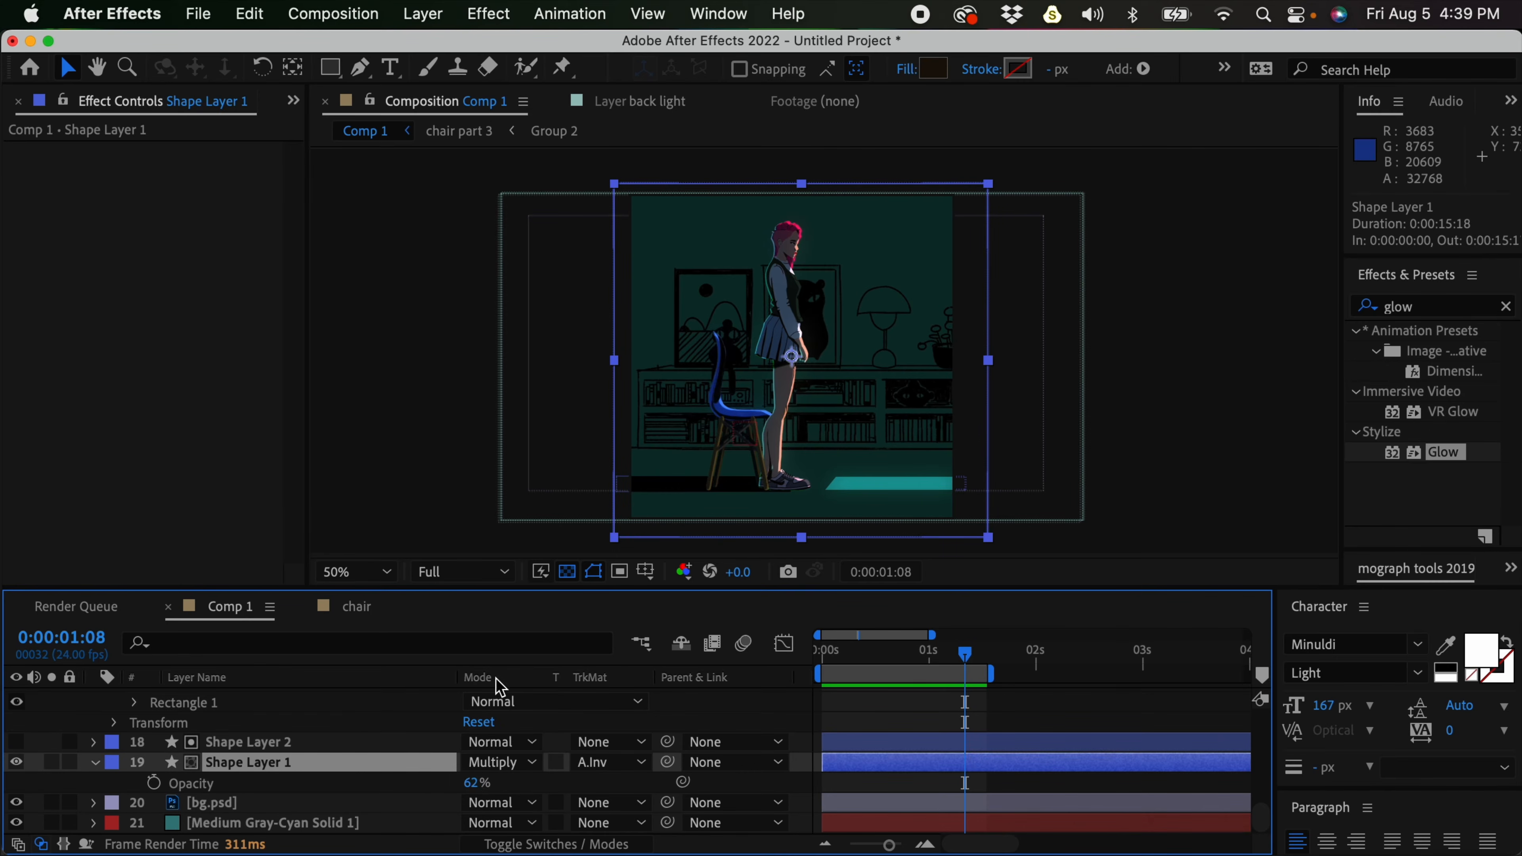
pyautogui.moveTo(903, 319); pyautogui.dragTo(939, 493)
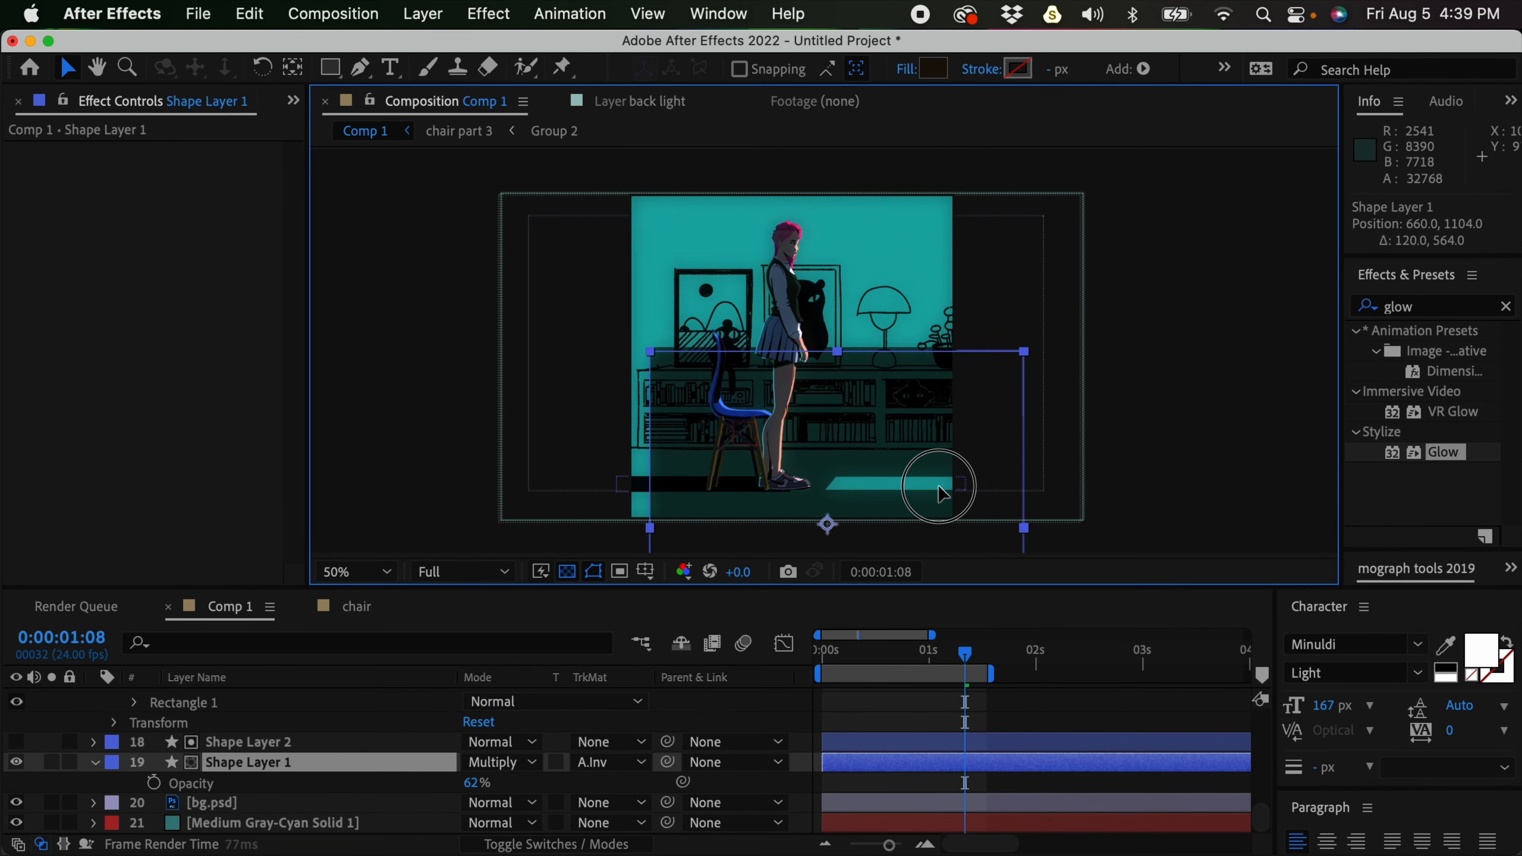
pyautogui.press('super+z')
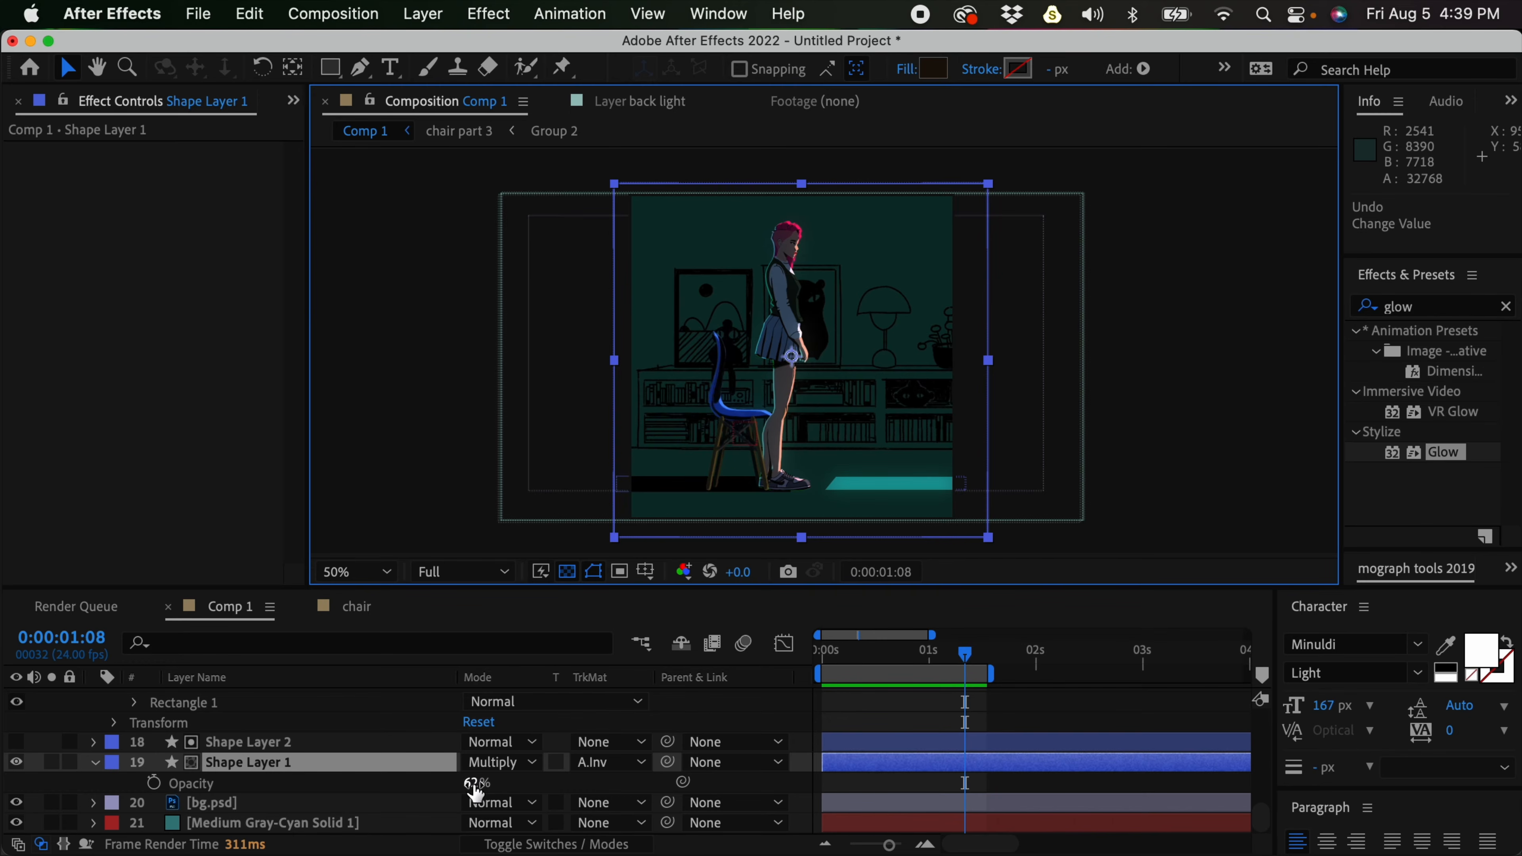
pyautogui.moveTo(474, 791); pyautogui.dragTo(491, 781)
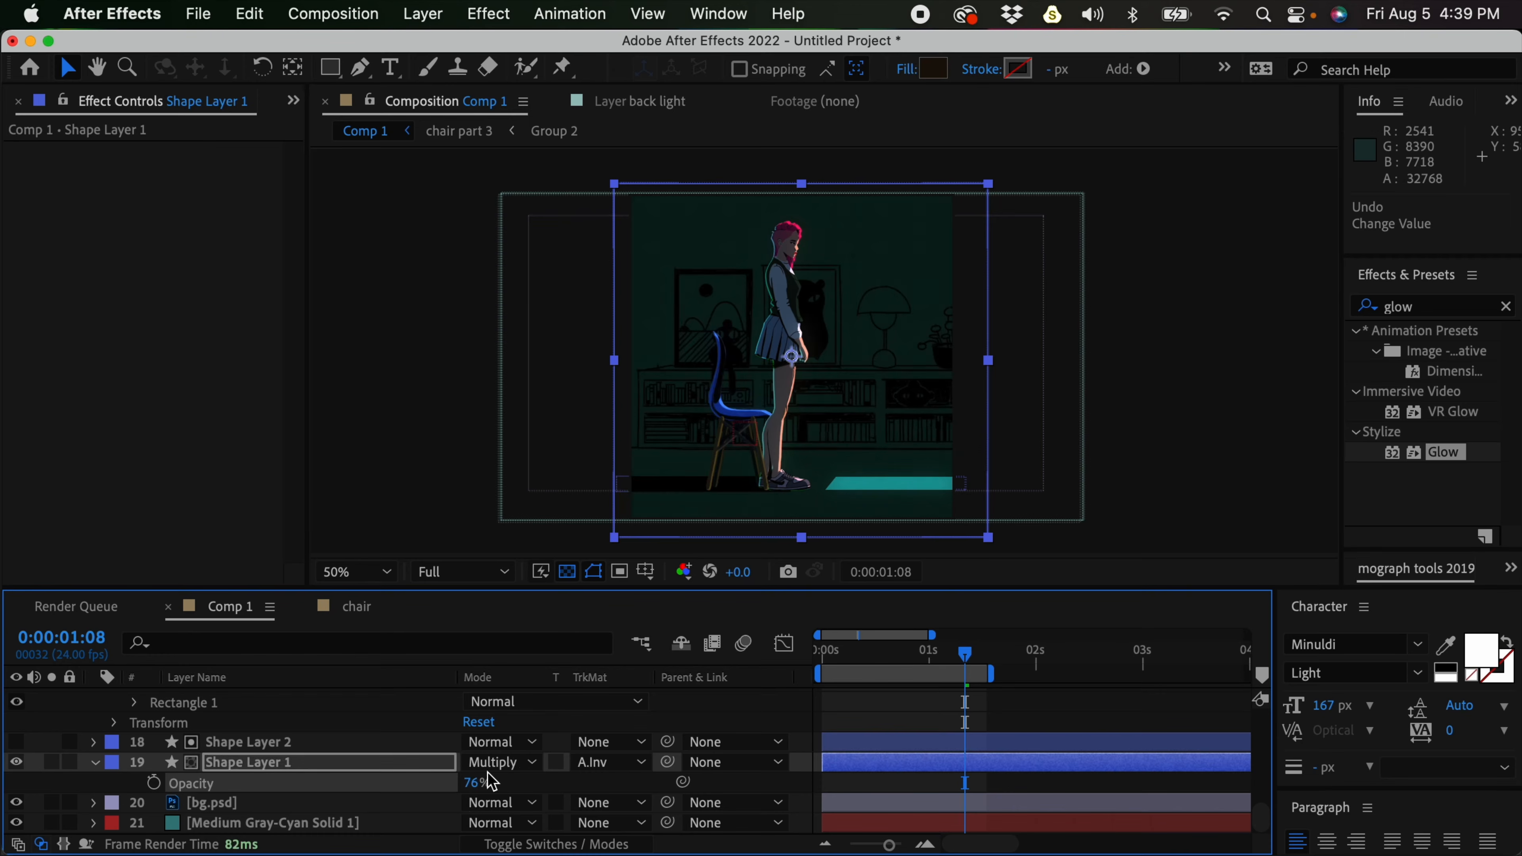
pyautogui.click(883, 793)
# Play back the animation from the start to check the darker background, and return to the first frame
pyautogui.moveTo(838, 654); pyautogui.dragTo(810, 659)
pyautogui.press('space')
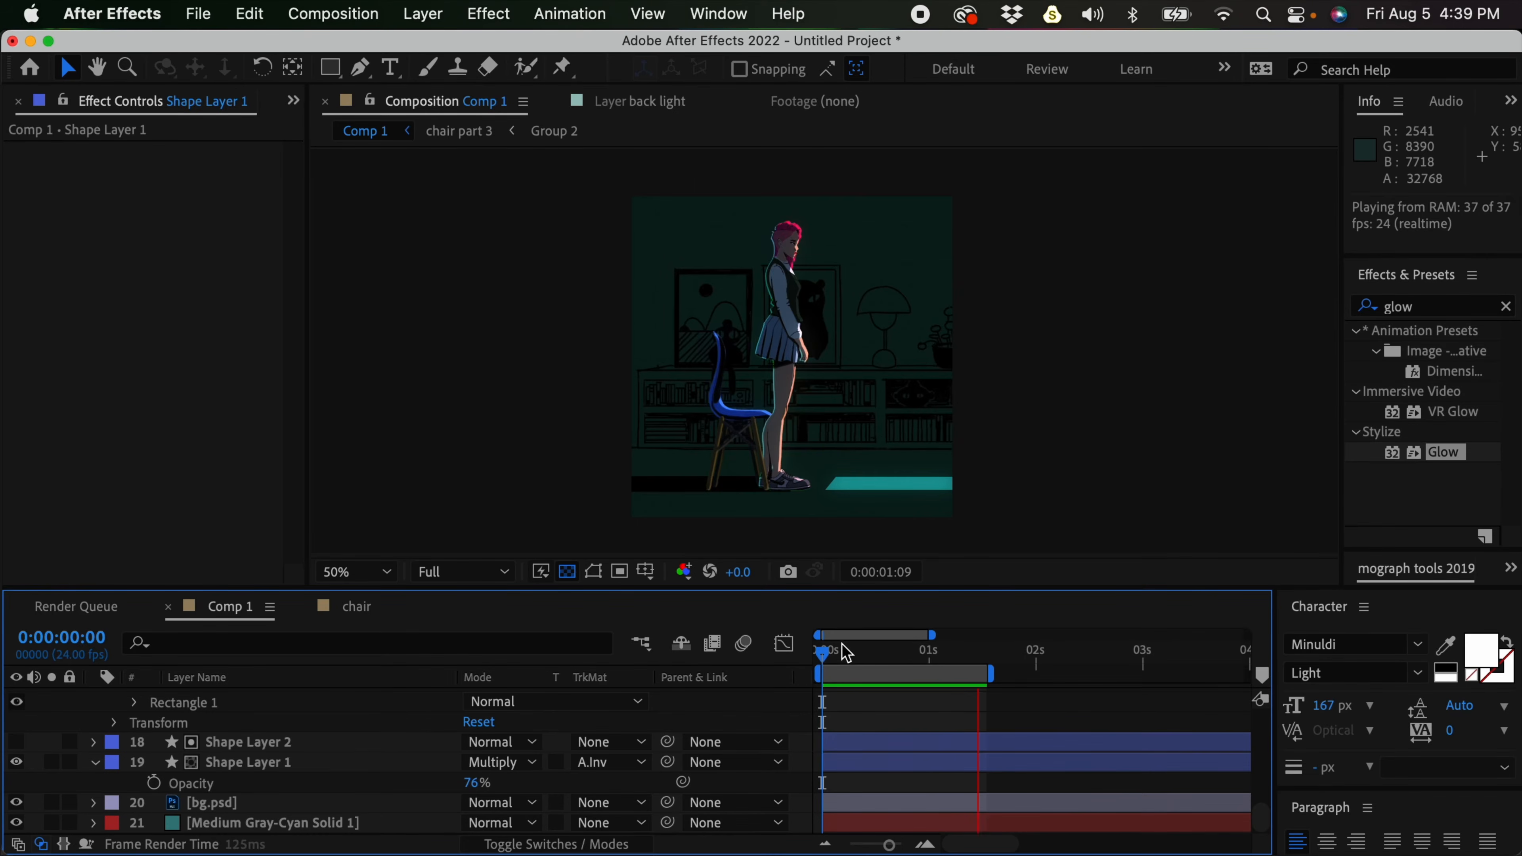
pyautogui.press('space')
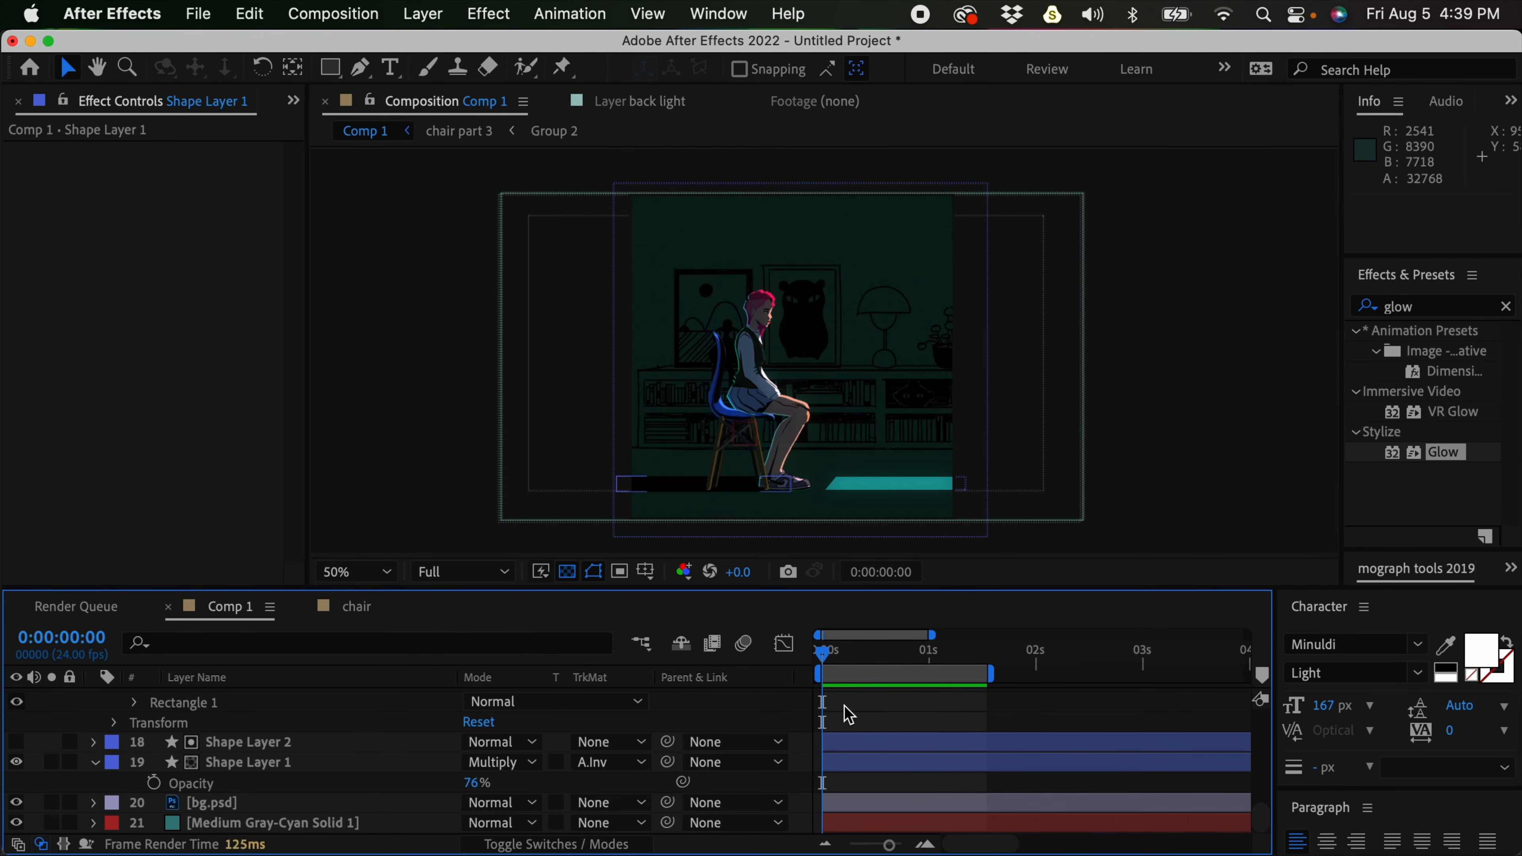
pyautogui.moveTo(845, 652)
pyautogui.mouseDown()
pyautogui.moveTo(927, 649)
pyautogui.moveTo(867, 657)
pyautogui.mouseUp()
pyautogui.press('space')
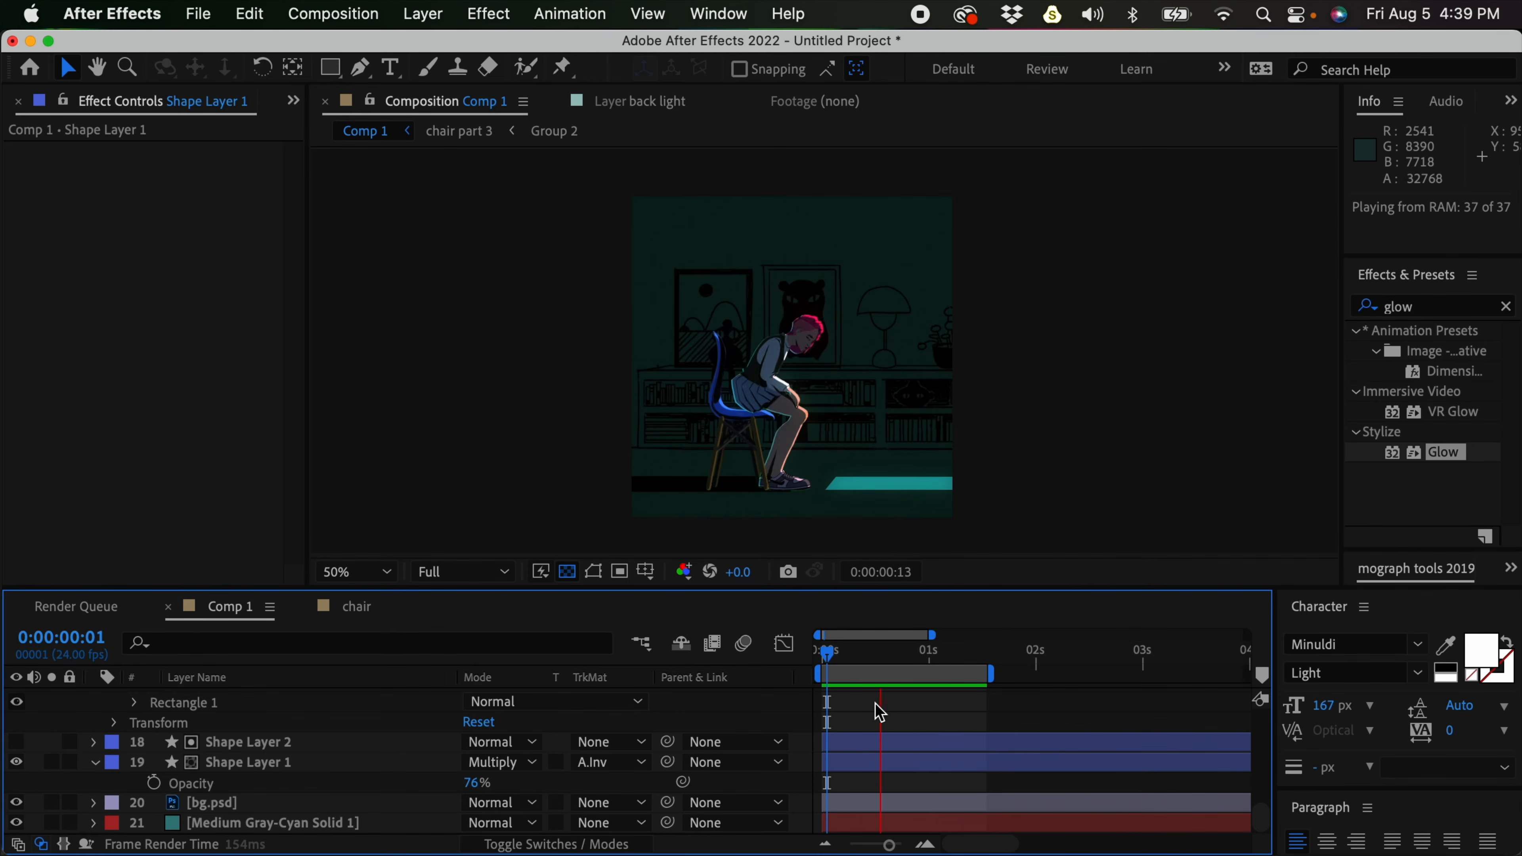
pyautogui.press('space')
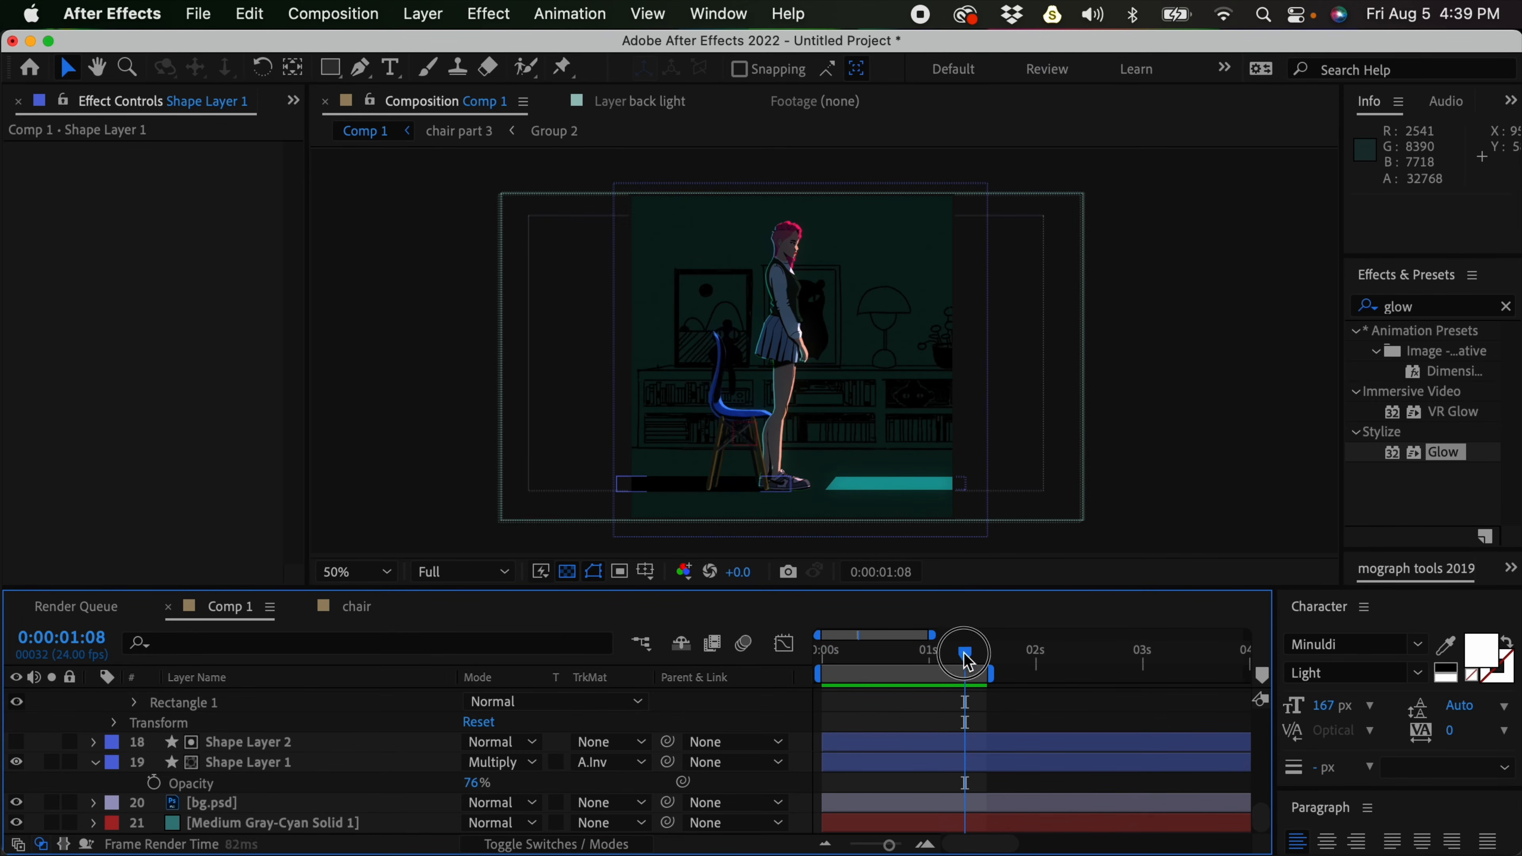
pyautogui.press('Home')
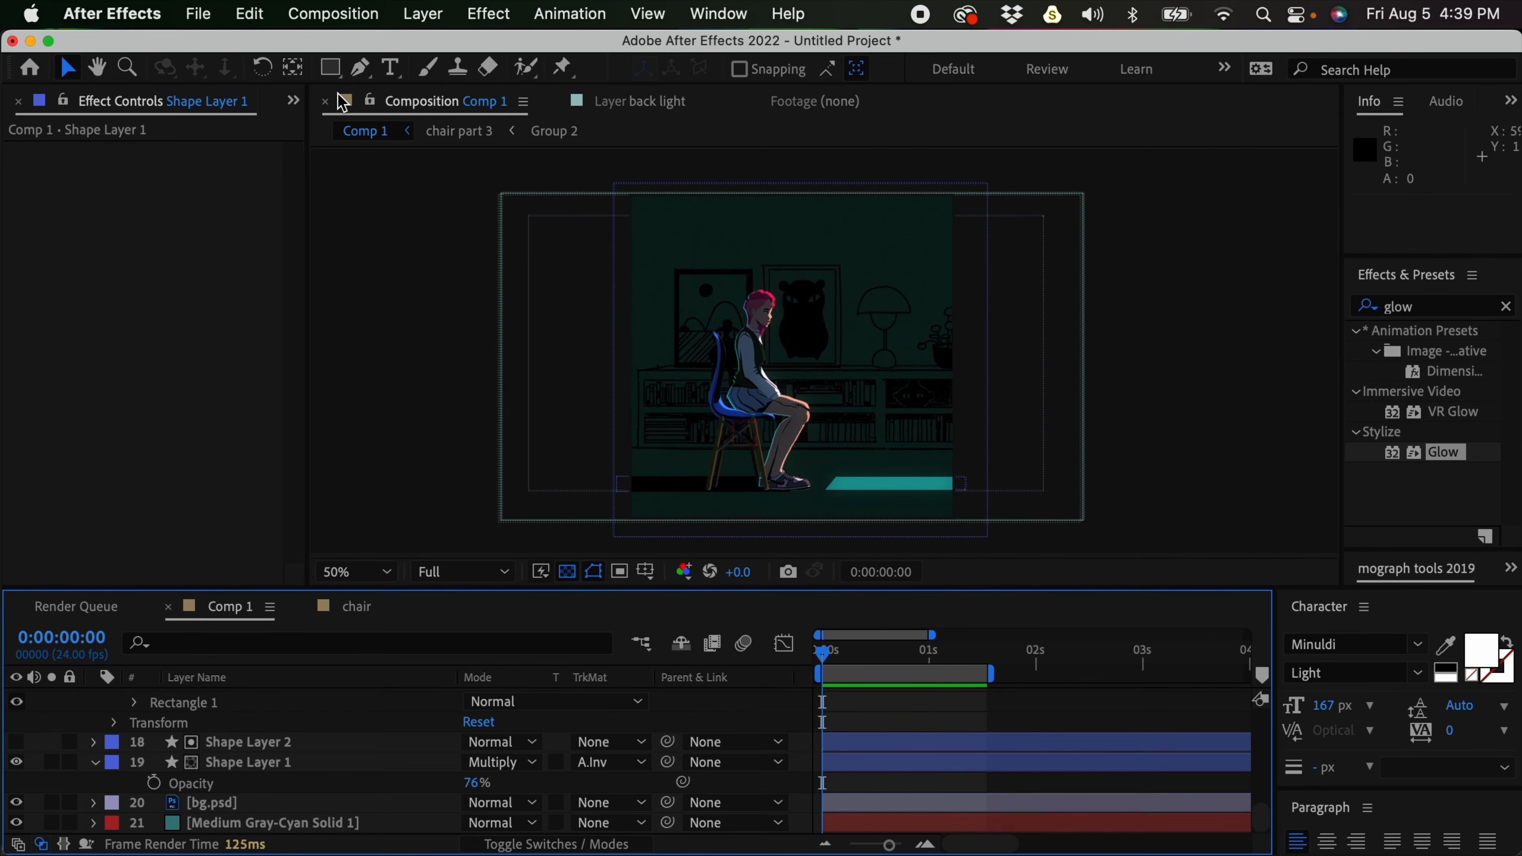
# Duplicate the Comp 1 composition in the project and open the copy
pyautogui.click(293, 101)
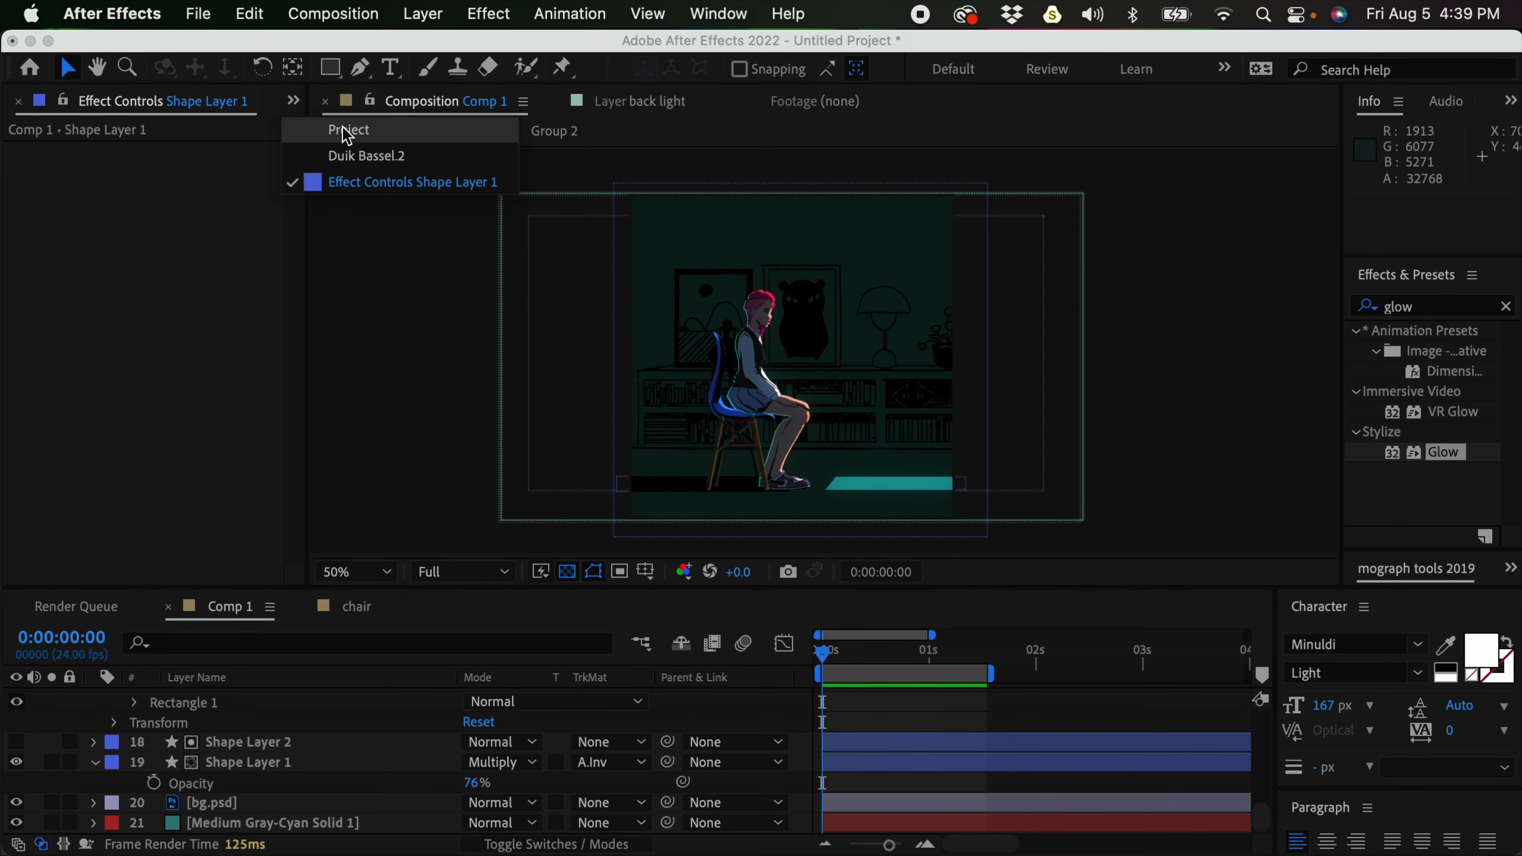
pyautogui.click(348, 132)
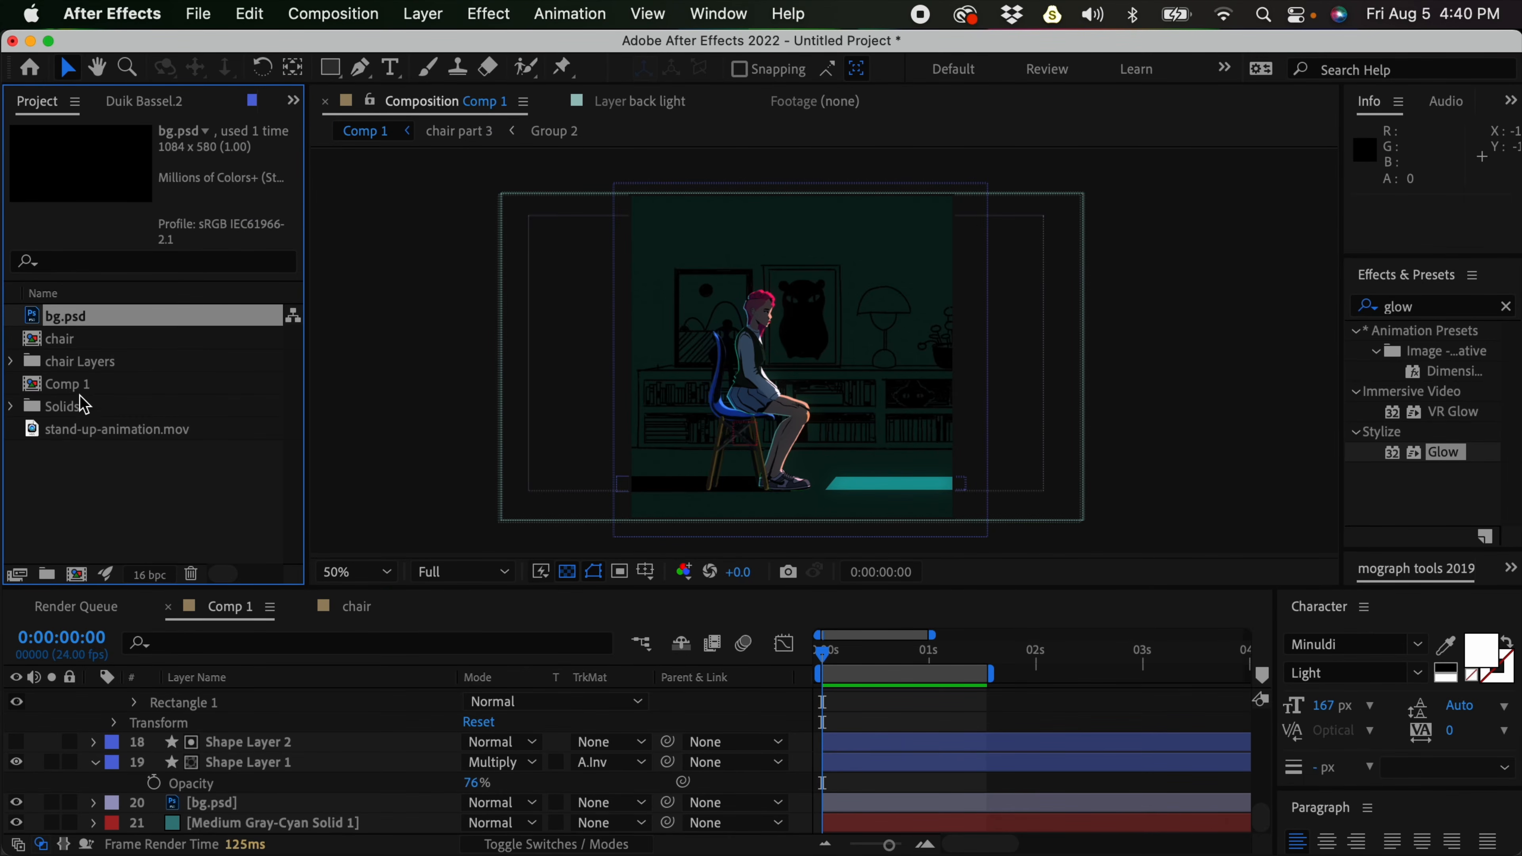
pyautogui.click(92, 386)
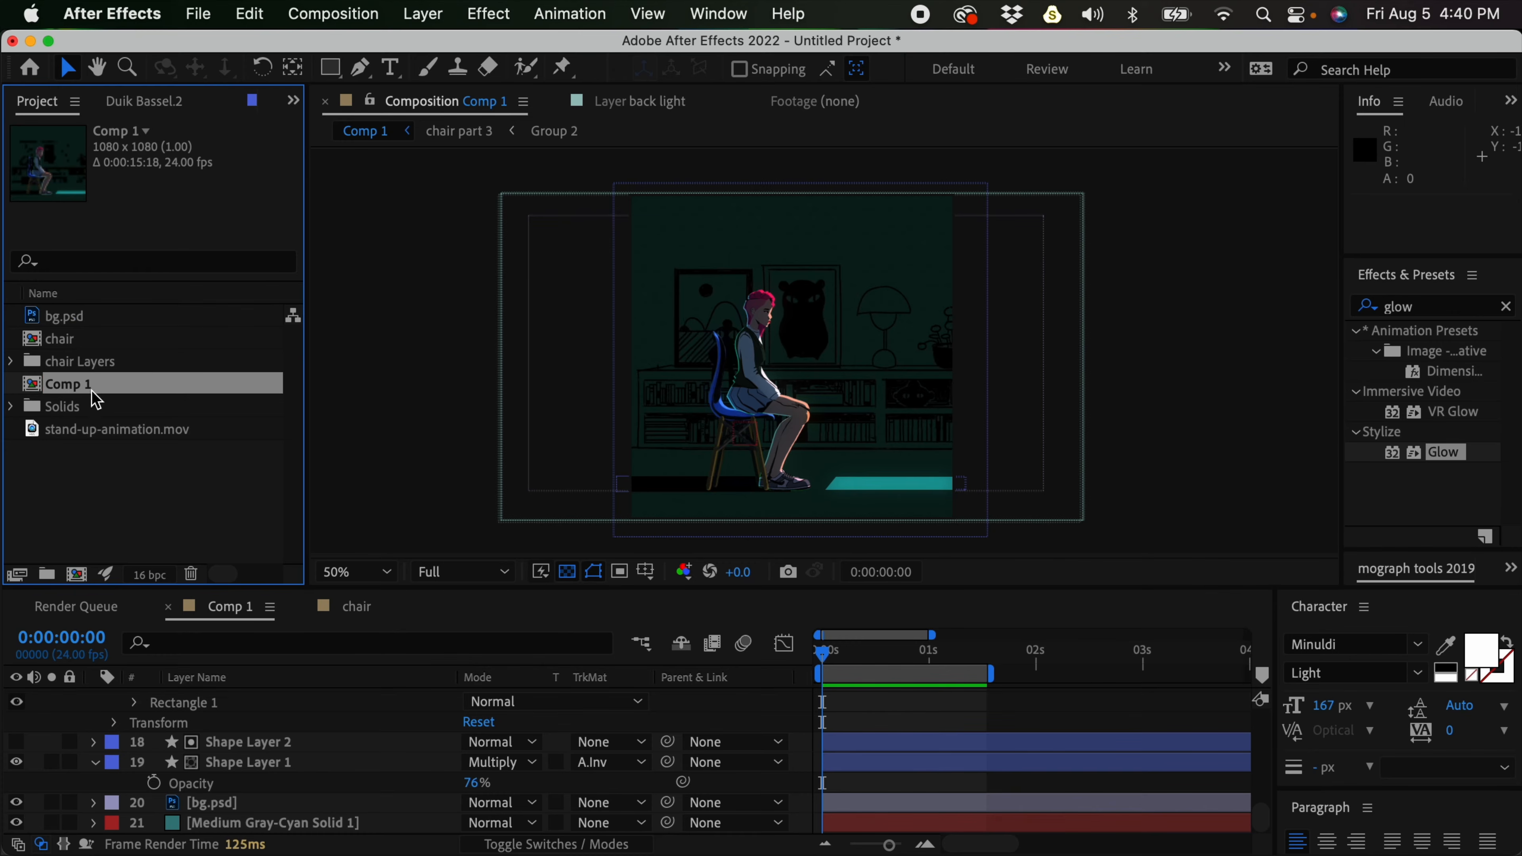
pyautogui.press('super+d')
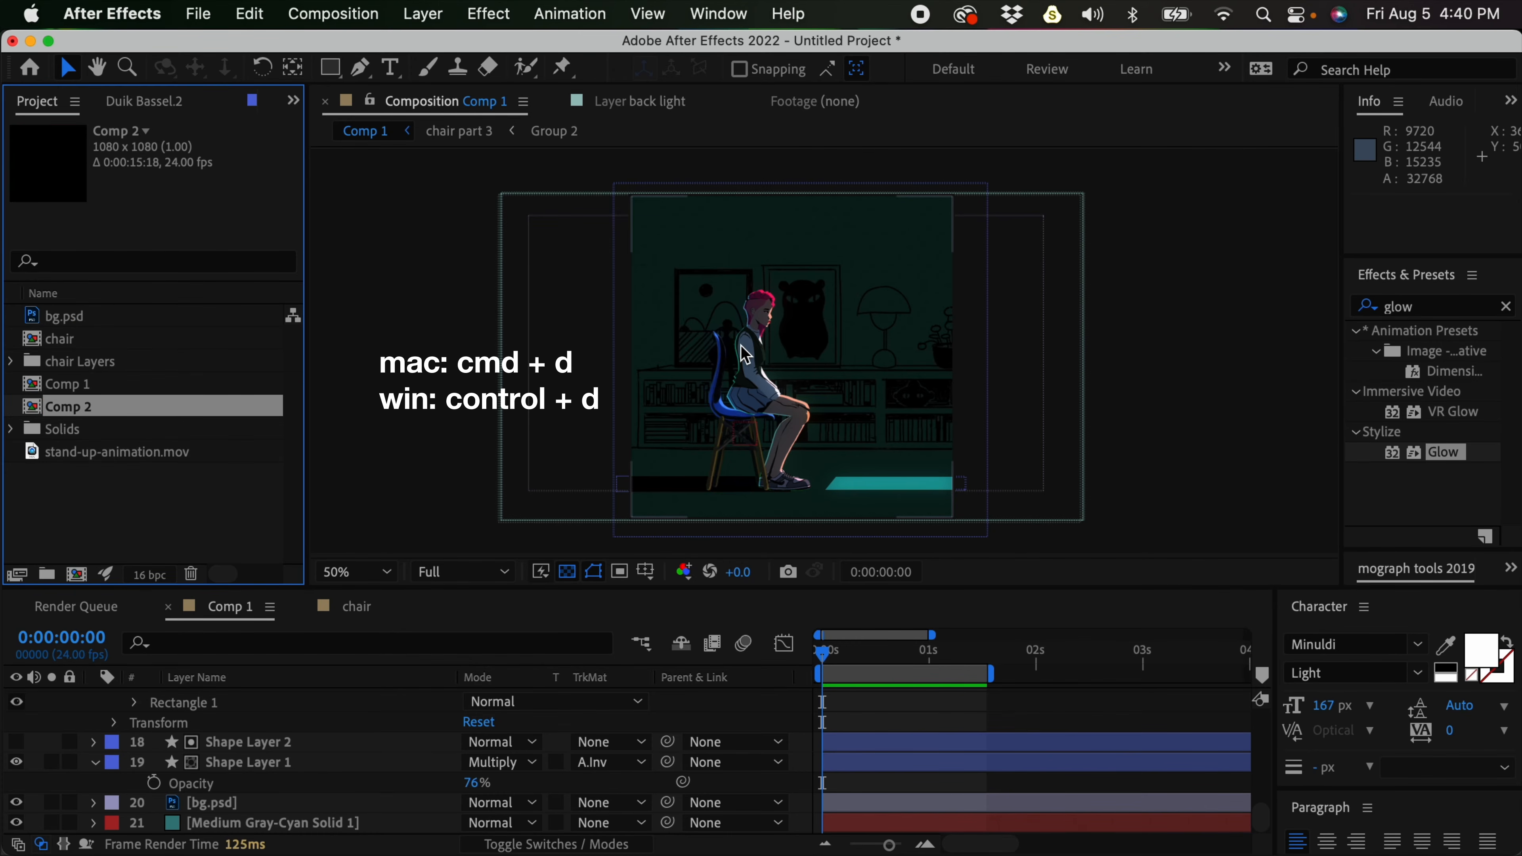
pyautogui.click(94, 387)
pyautogui.click(96, 408)
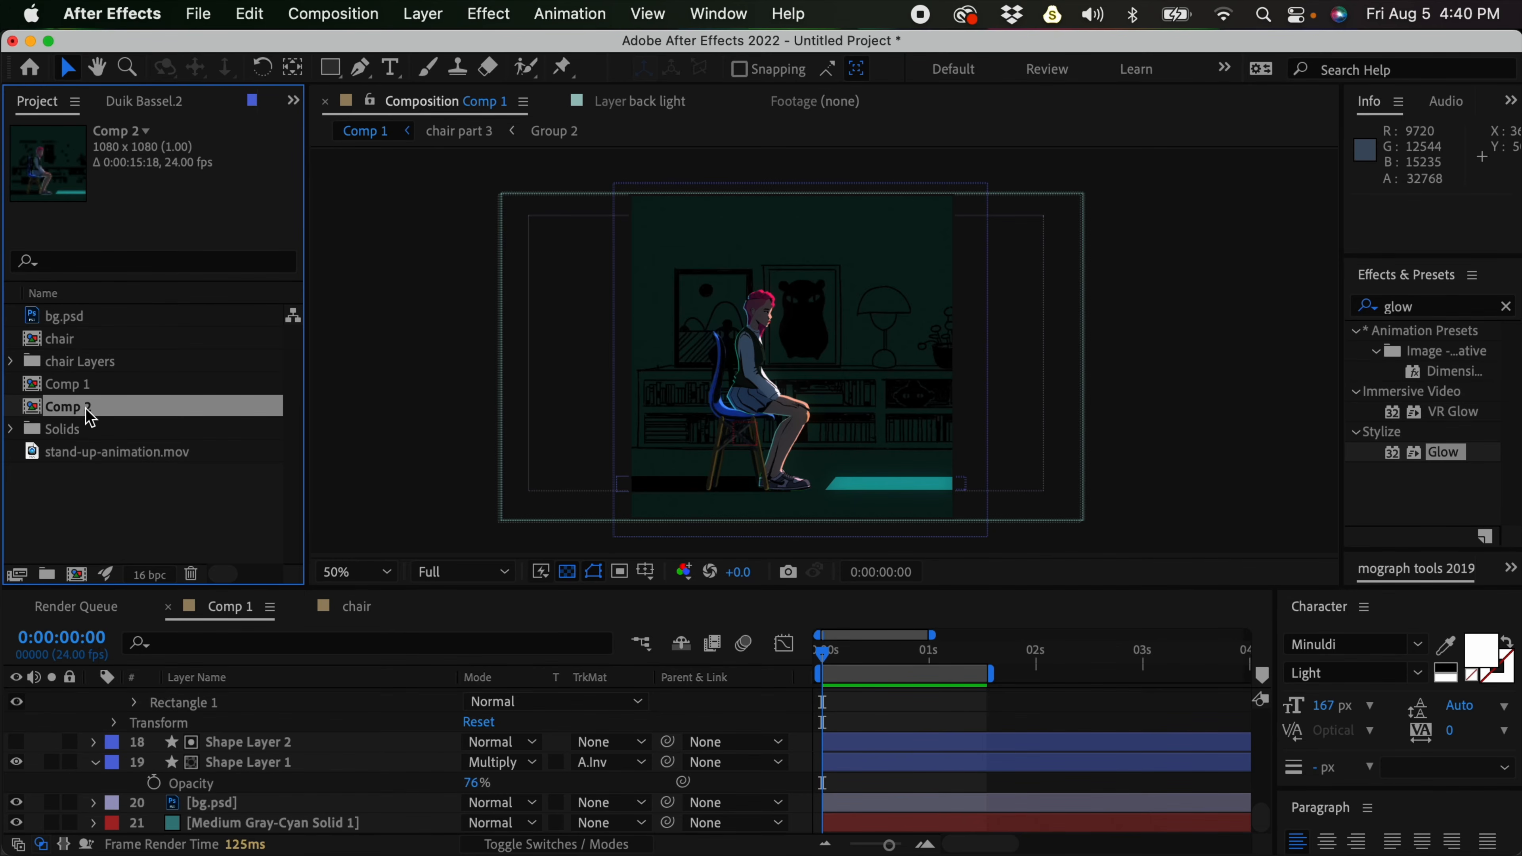
pyautogui.doubleClick(79, 409)
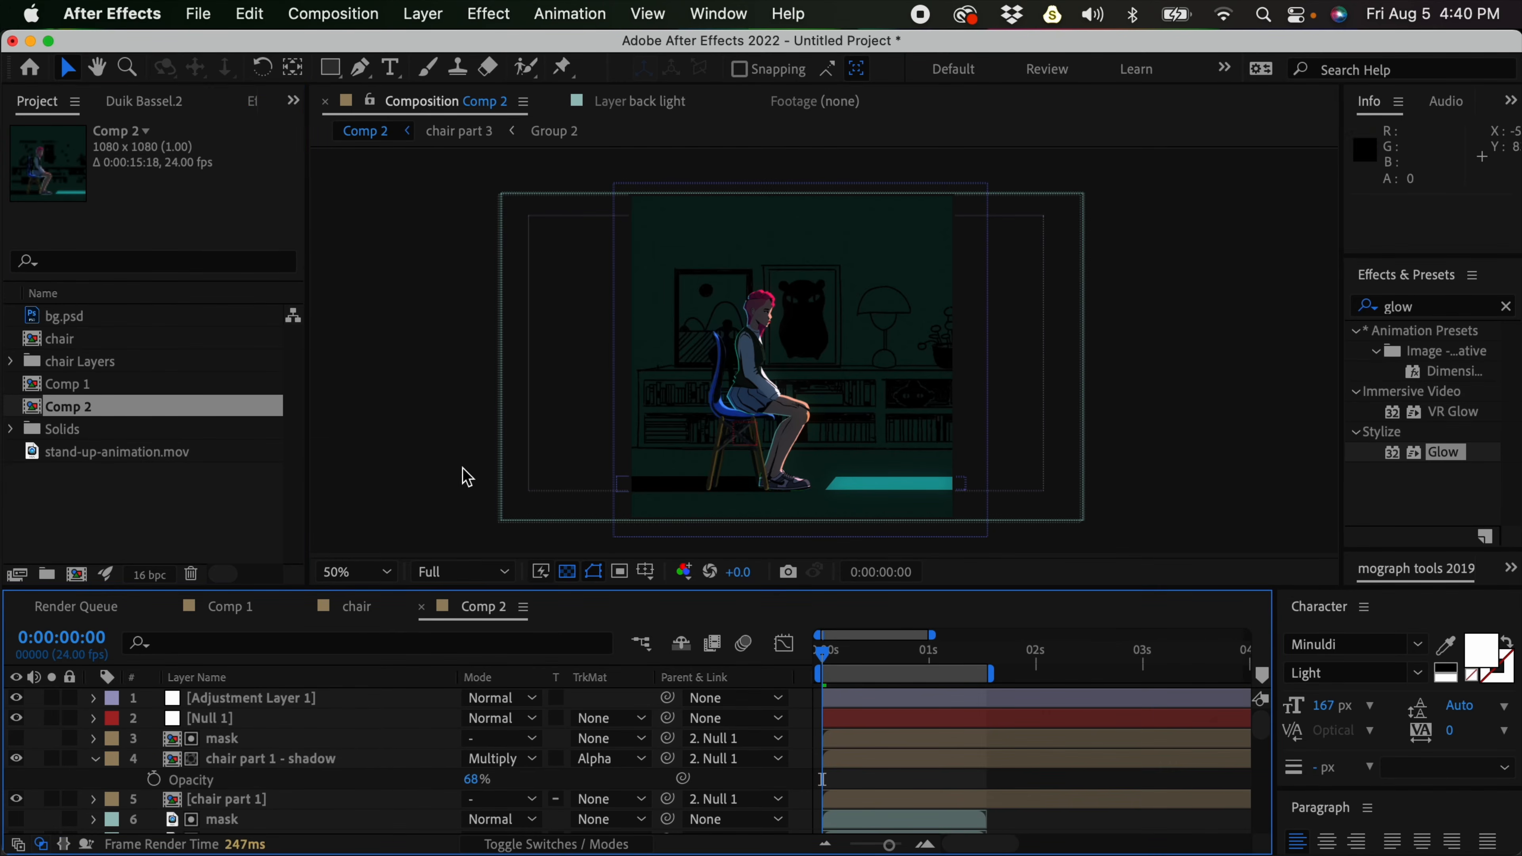
# Change the background solid in Comp 2 to an orange-brown, 8E5225, creating a new solid for this layer
pyautogui.moveTo(846, 661); pyautogui.dragTo(776, 666)
pyautogui.moveTo(1261, 737); pyautogui.dragTo(1261, 833)
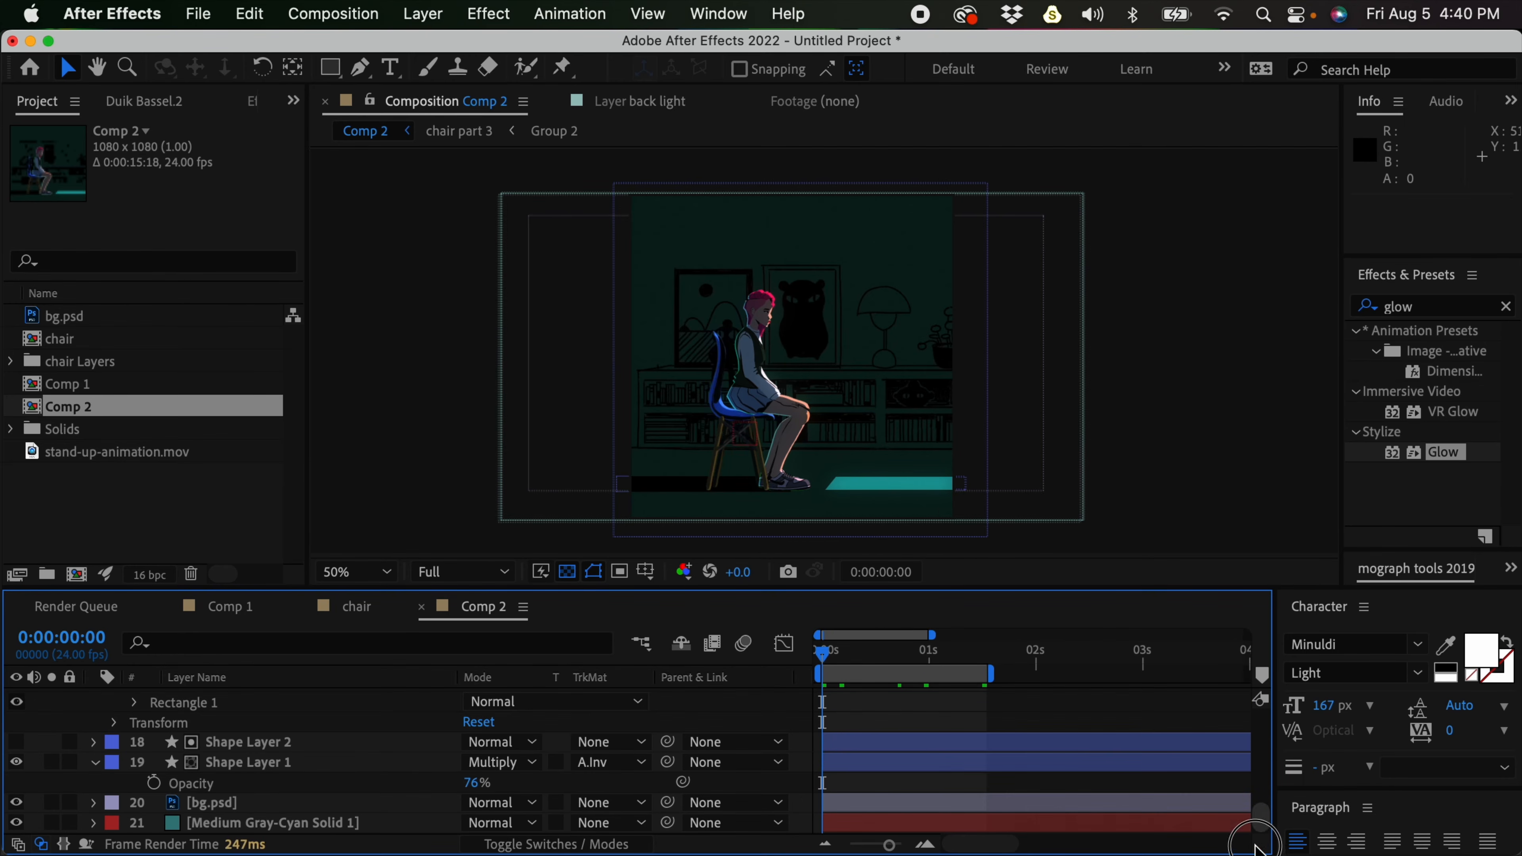
pyautogui.click(270, 824)
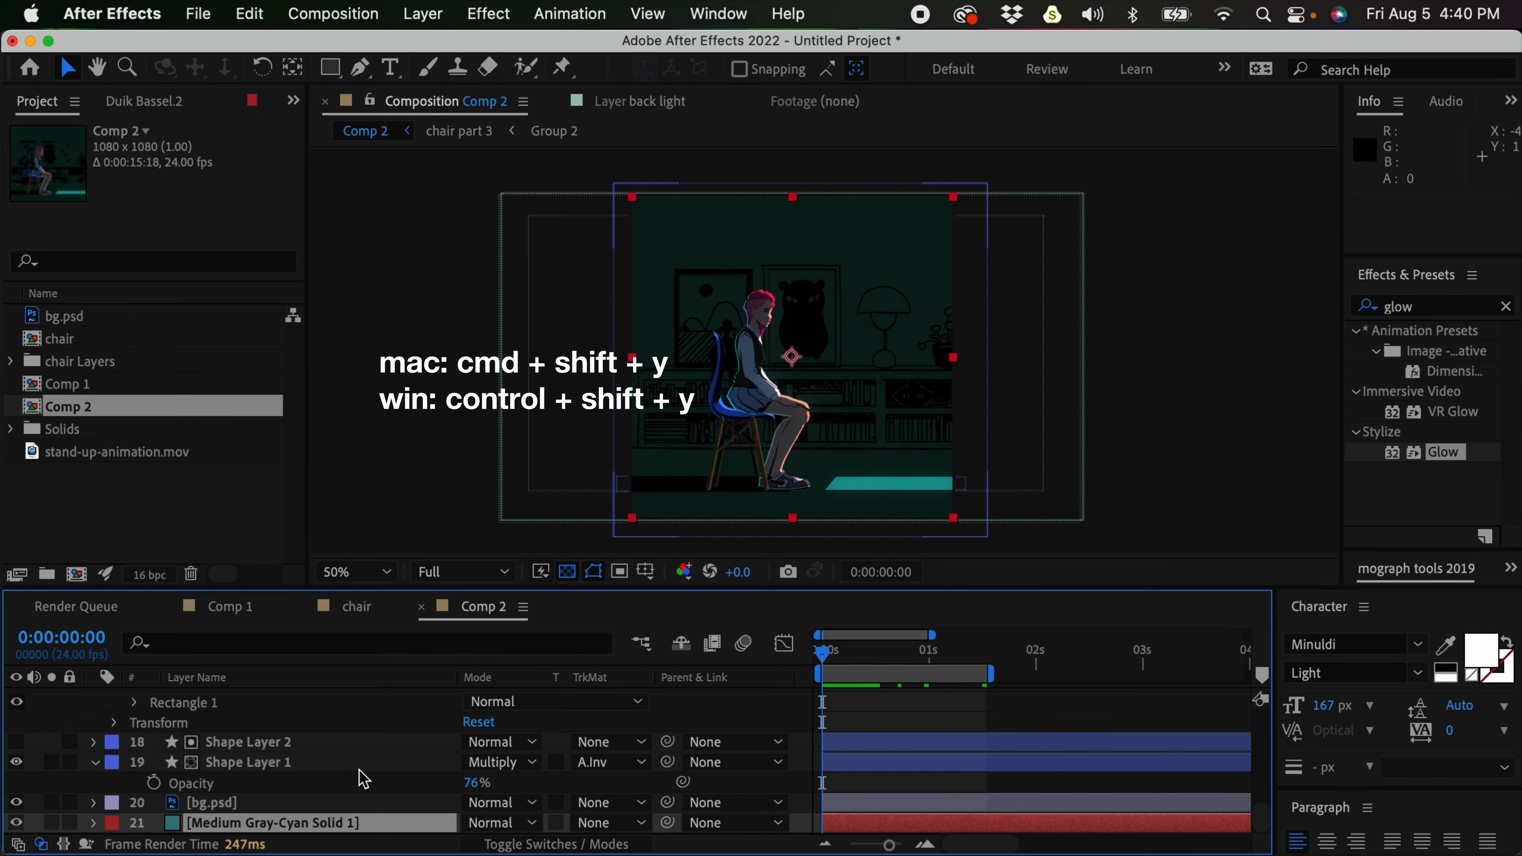
pyautogui.press('super+shift+y')
pyautogui.moveTo(976, 258); pyautogui.dragTo(666, 144)
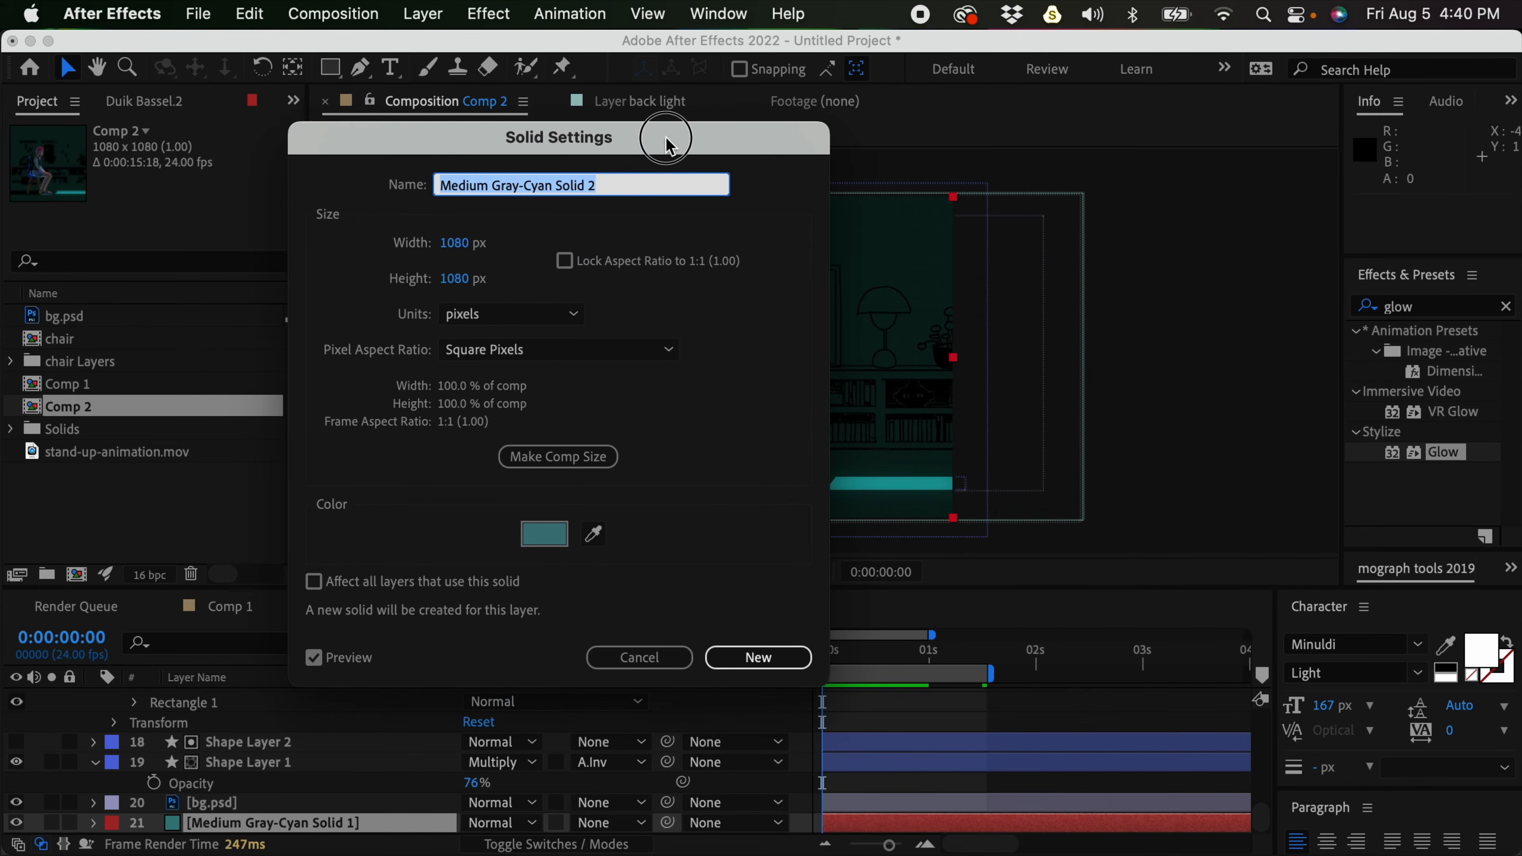
pyautogui.click(563, 530)
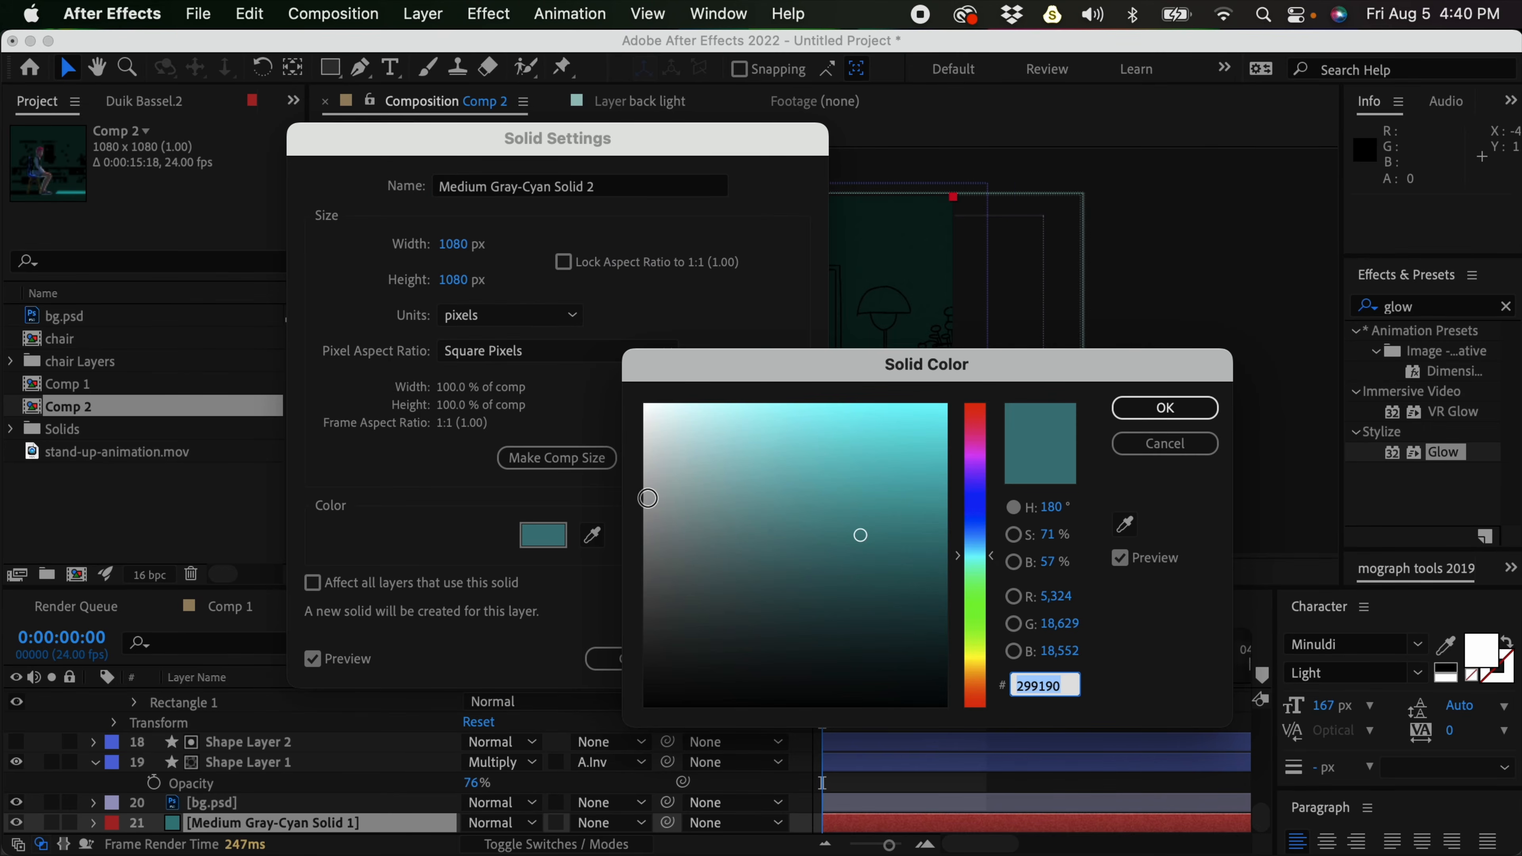
pyautogui.moveTo(978, 669); pyautogui.dragTo(975, 671)
pyautogui.moveTo(861, 536)
pyautogui.mouseDown()
pyautogui.moveTo(859, 476)
pyautogui.moveTo(866, 534)
pyautogui.mouseUp()
pyautogui.moveTo(988, 671); pyautogui.dragTo(989, 693)
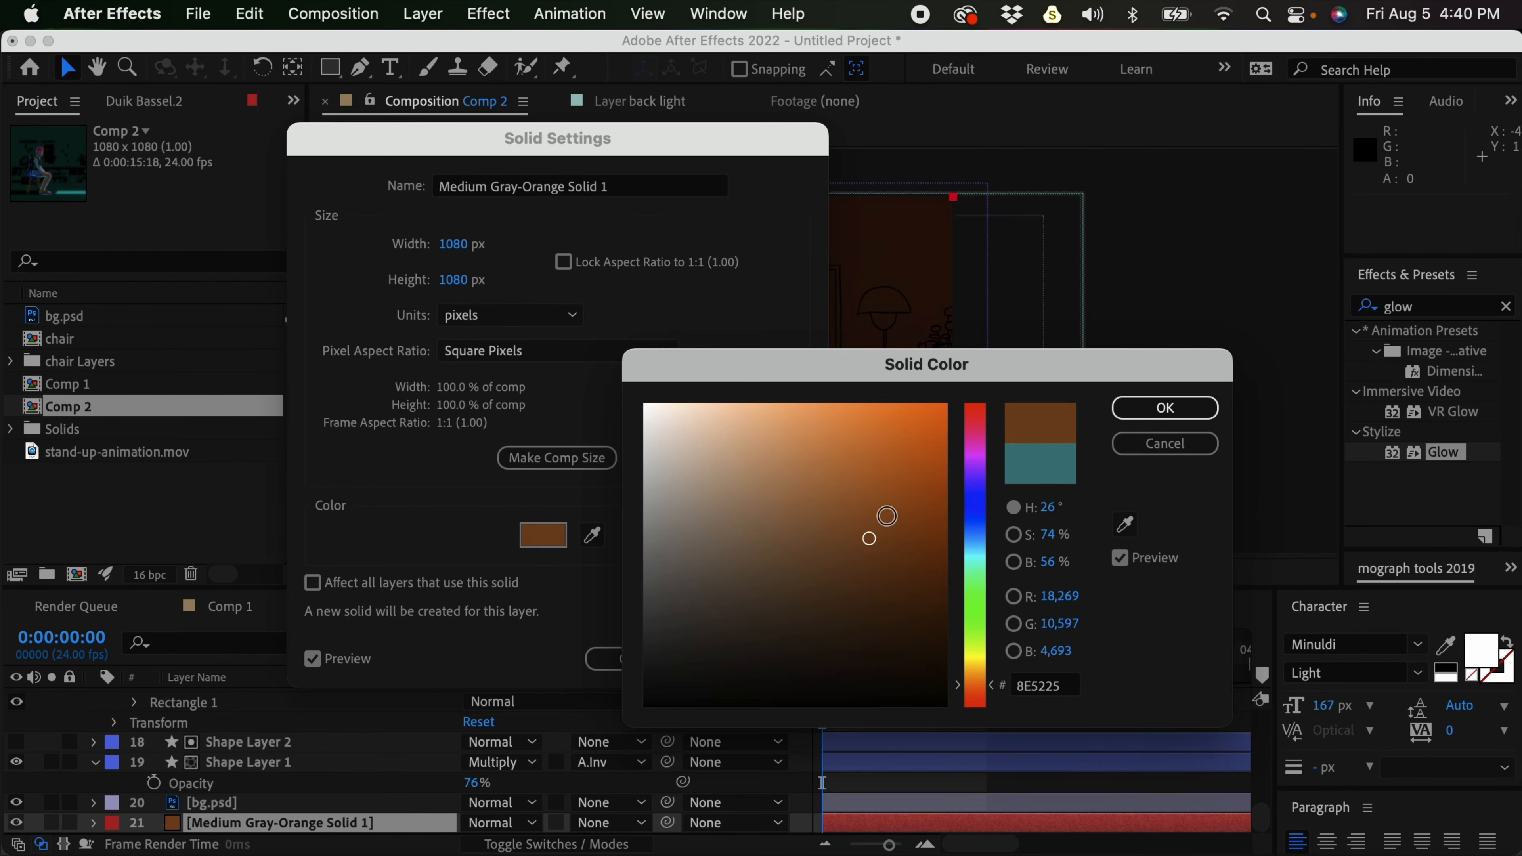
pyautogui.click(1148, 410)
pyautogui.click(756, 657)
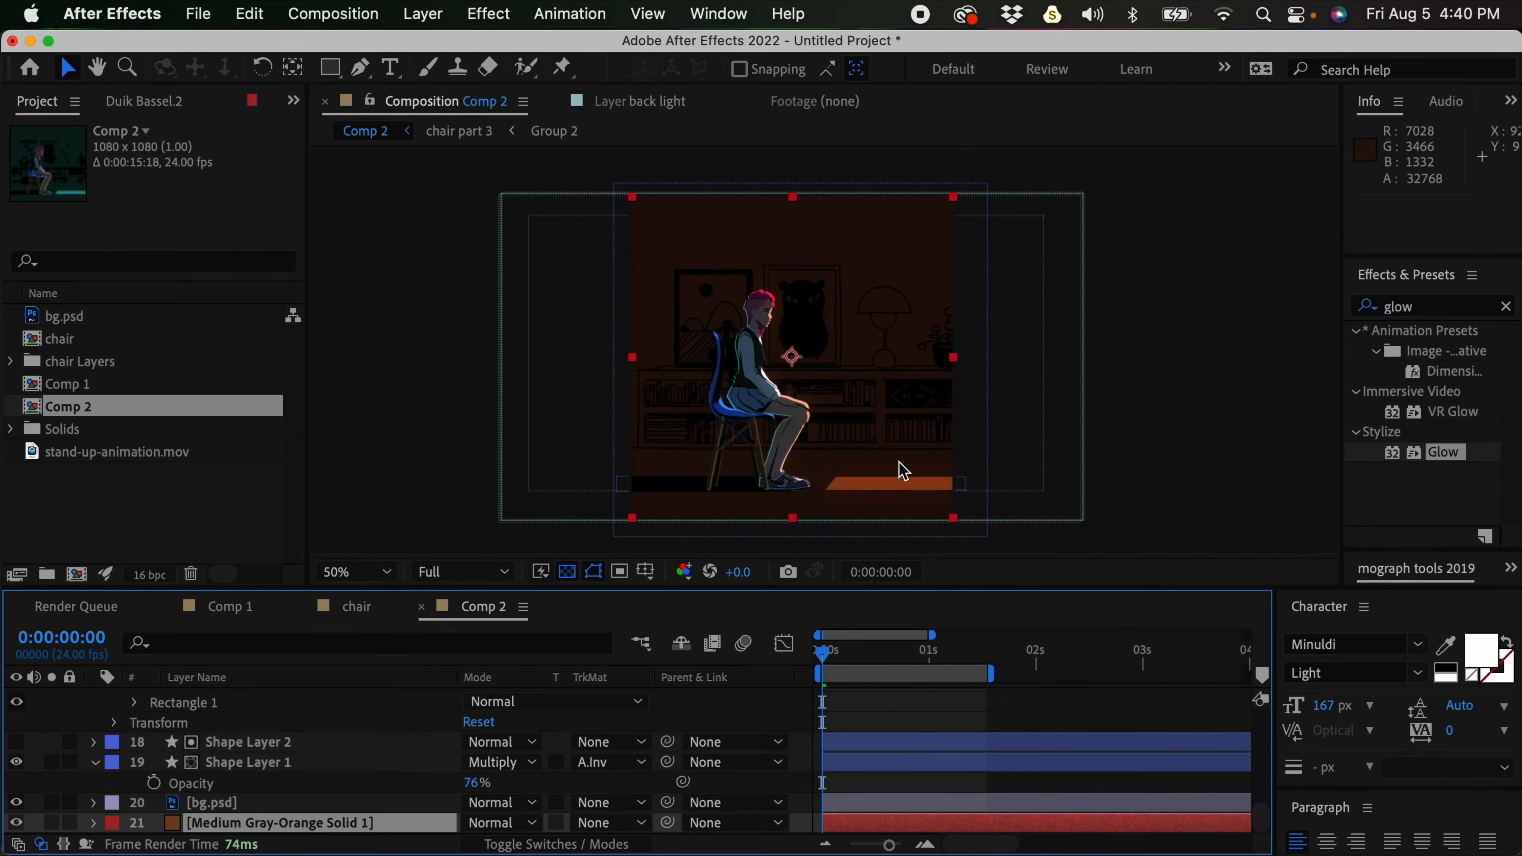
# Lighten the room's shadow in Comp 2 by setting the Shape Layer 1 opacity to 36%
pyautogui.click(889, 720)
pyautogui.click(858, 768)
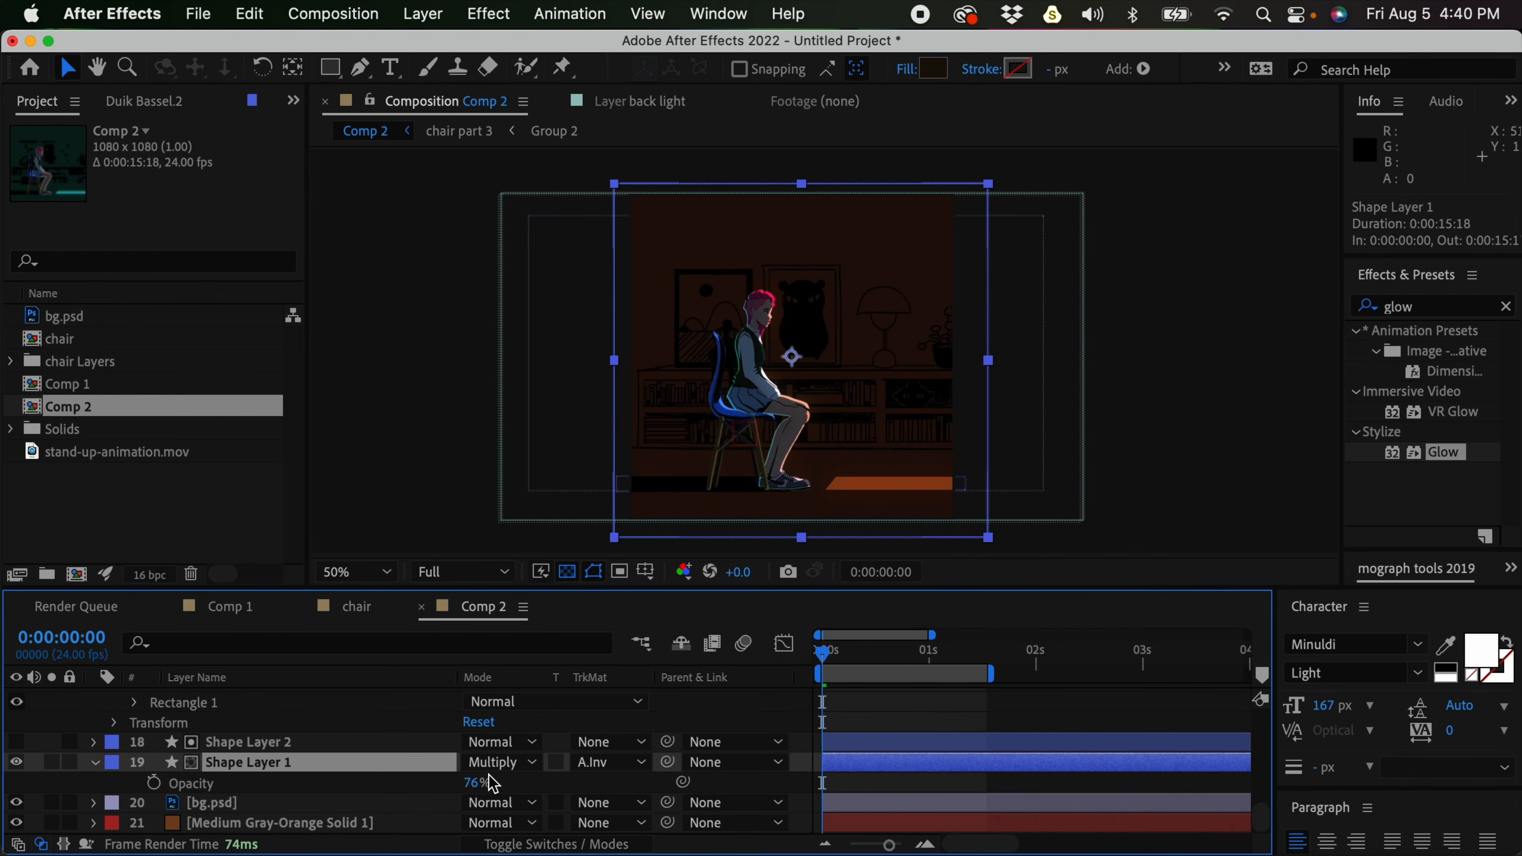
pyautogui.moveTo(476, 782); pyautogui.dragTo(407, 764)
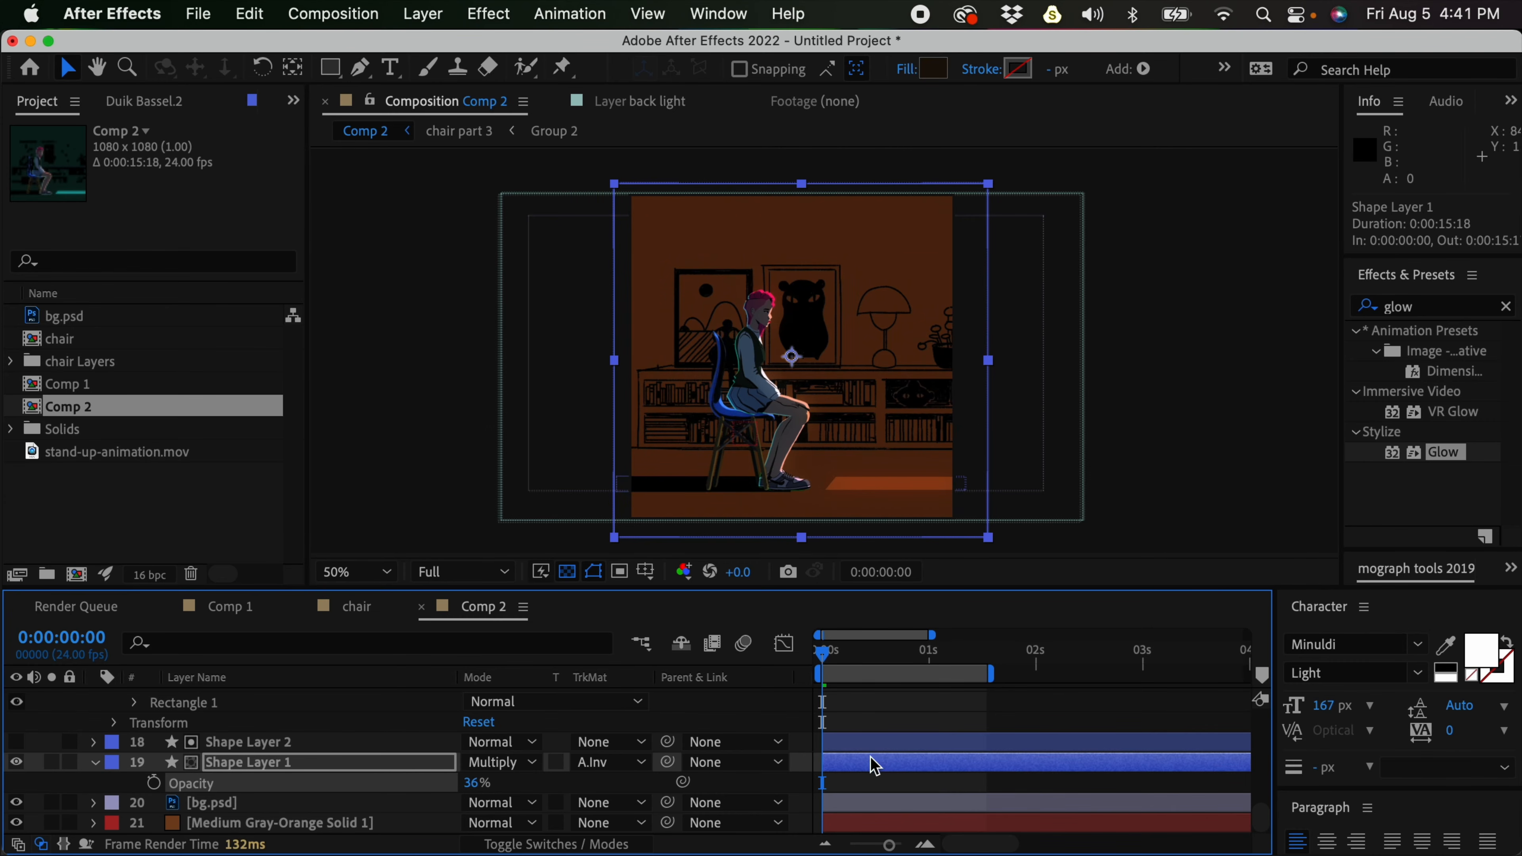
pyautogui.click(861, 777)
# Change the Fill color of the animation-shadow layer in Comp 2 to a dark olive-brown, 524608
pyautogui.moveTo(1260, 815); pyautogui.dragTo(1258, 742)
pyautogui.click(306, 771)
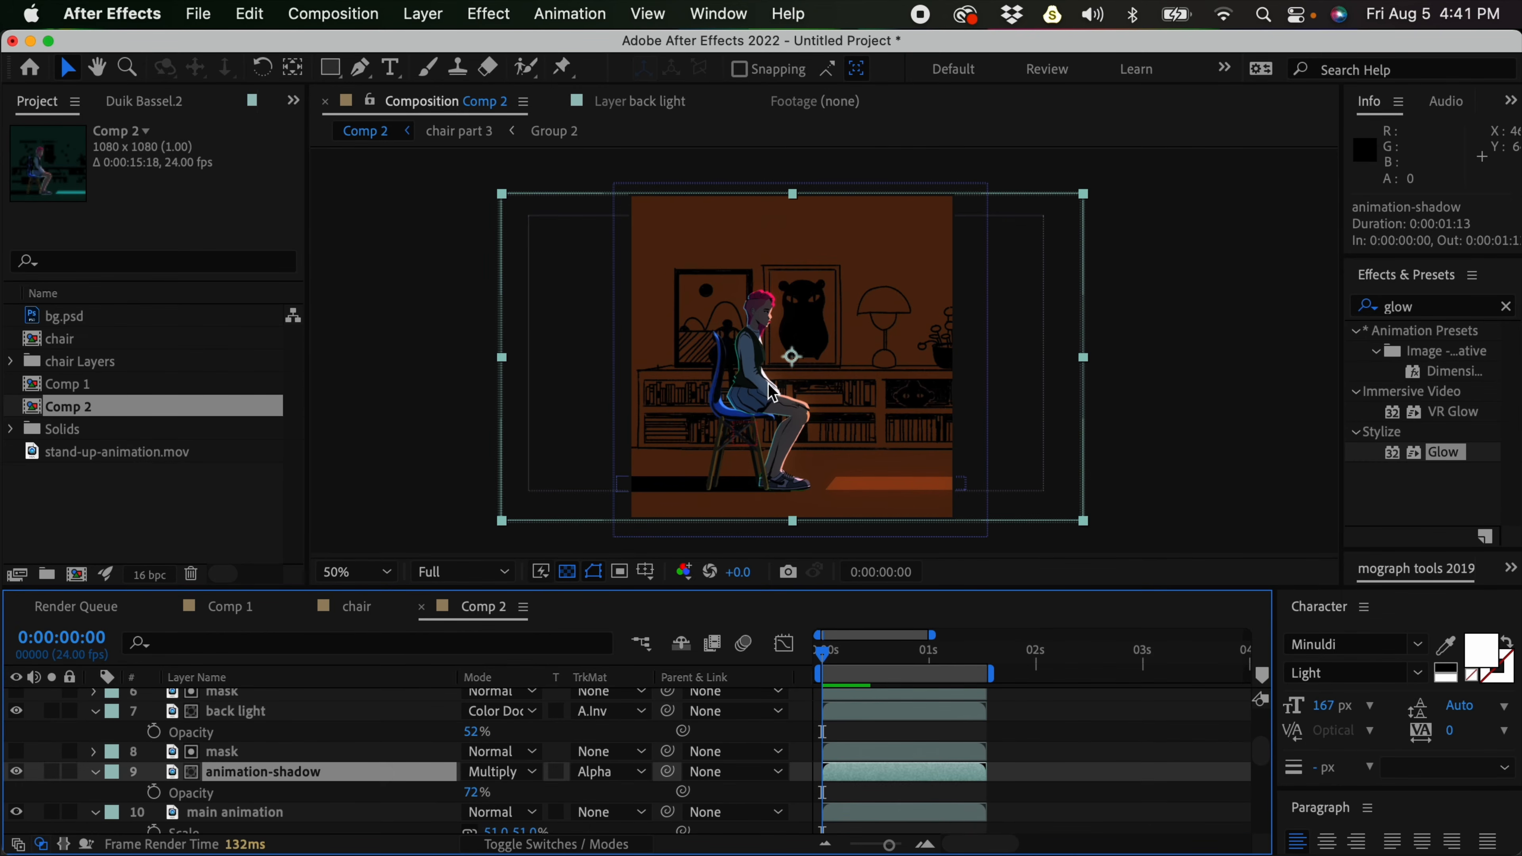
pyautogui.click(294, 103)
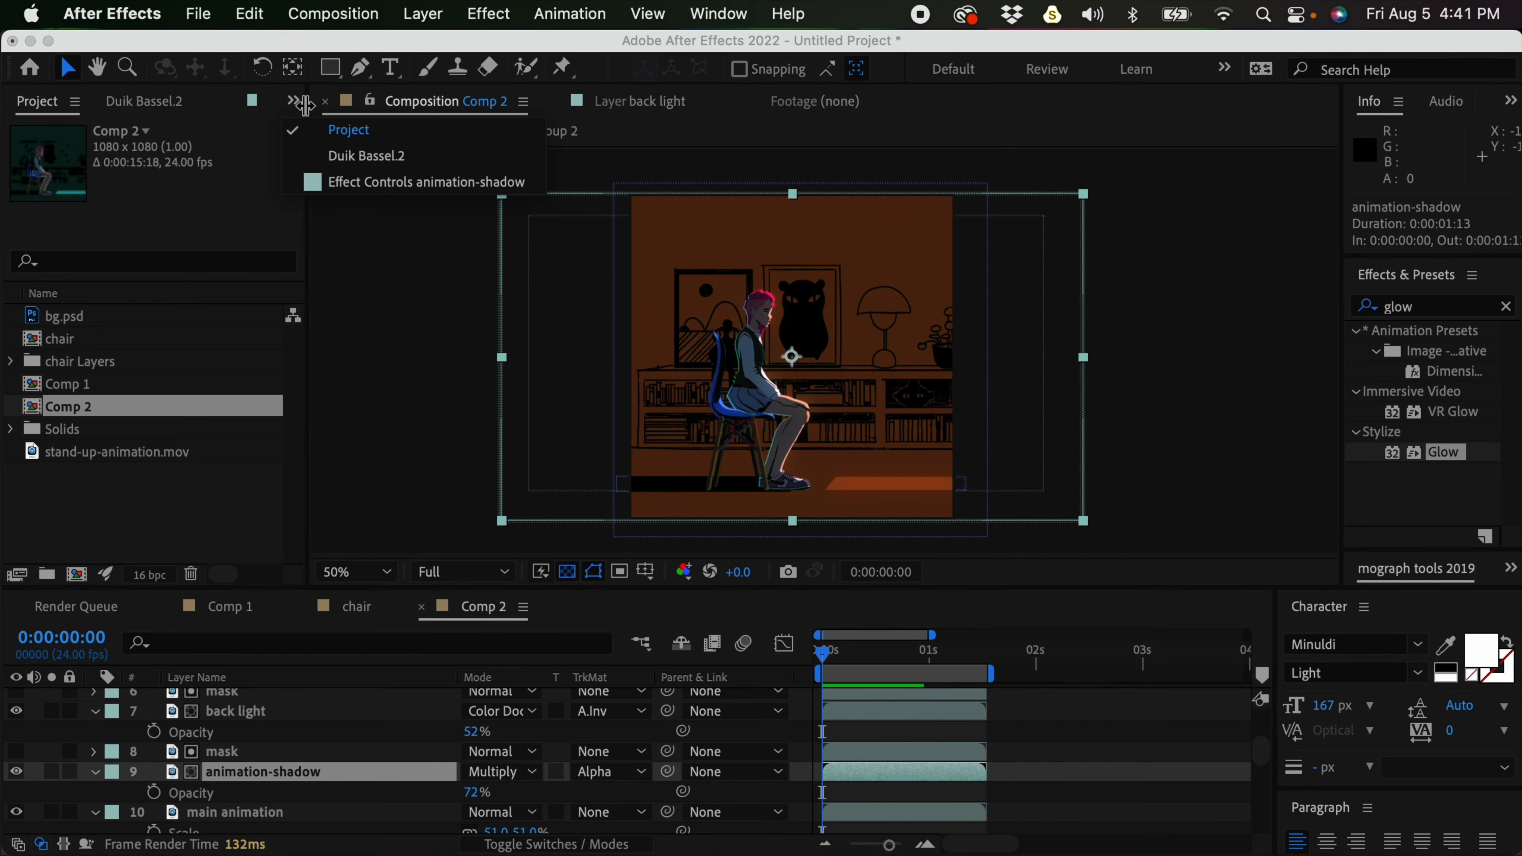
pyautogui.click(340, 181)
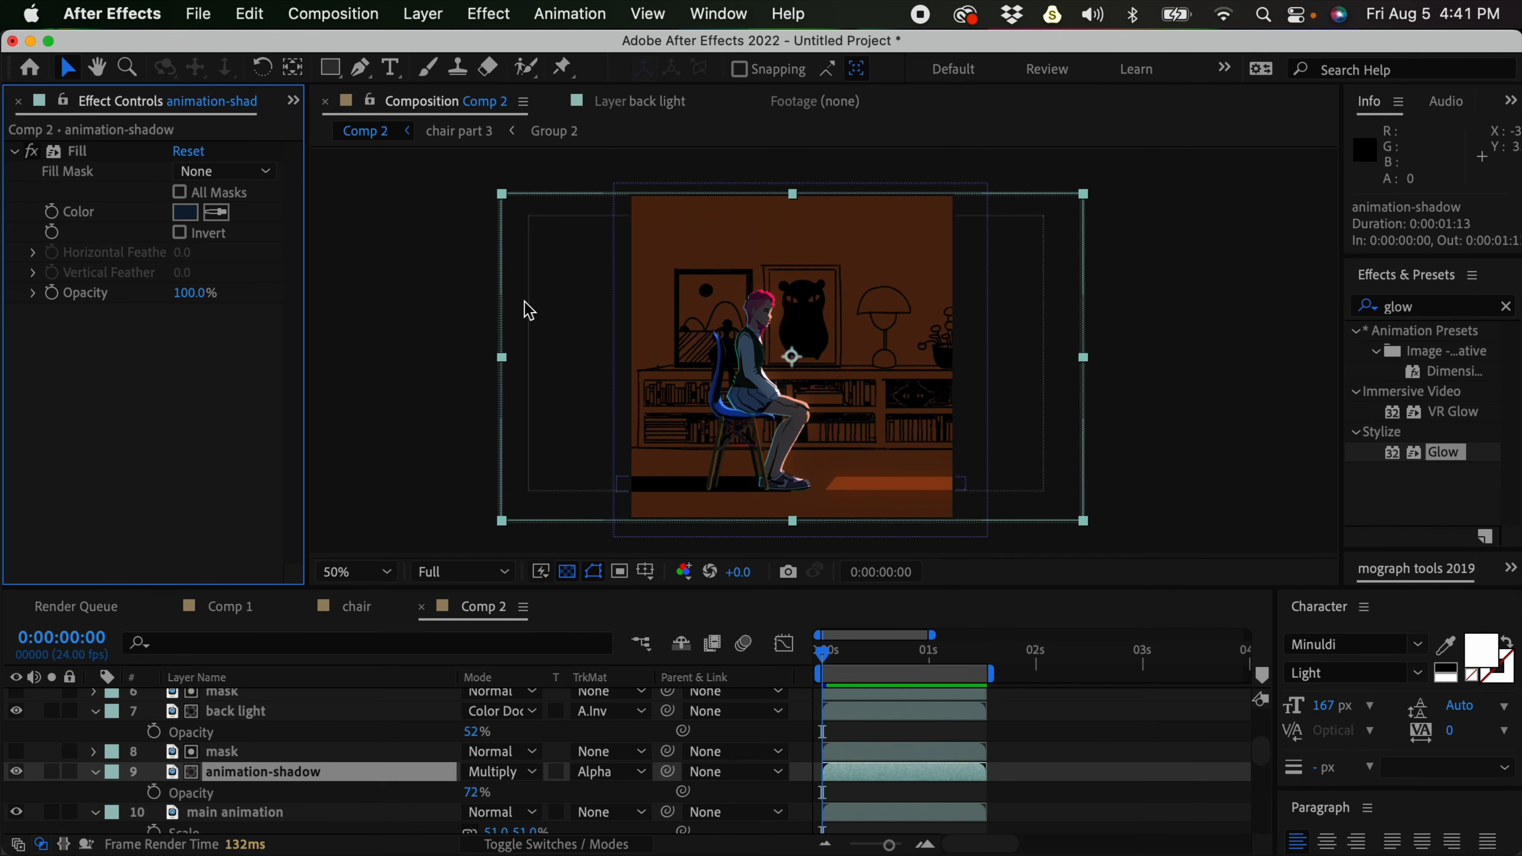
pyautogui.click(185, 212)
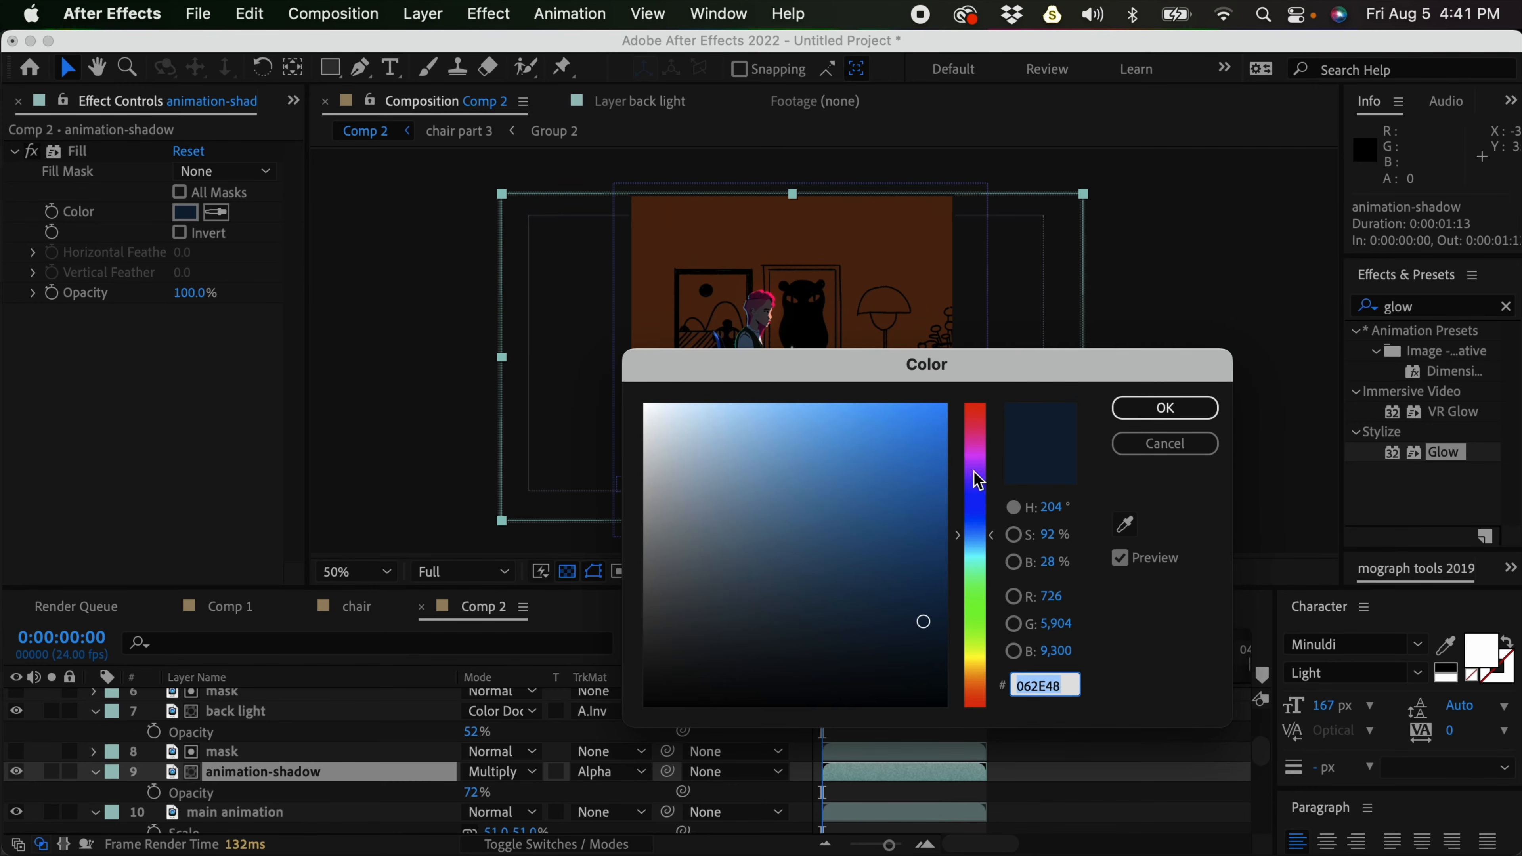
pyautogui.click(981, 664)
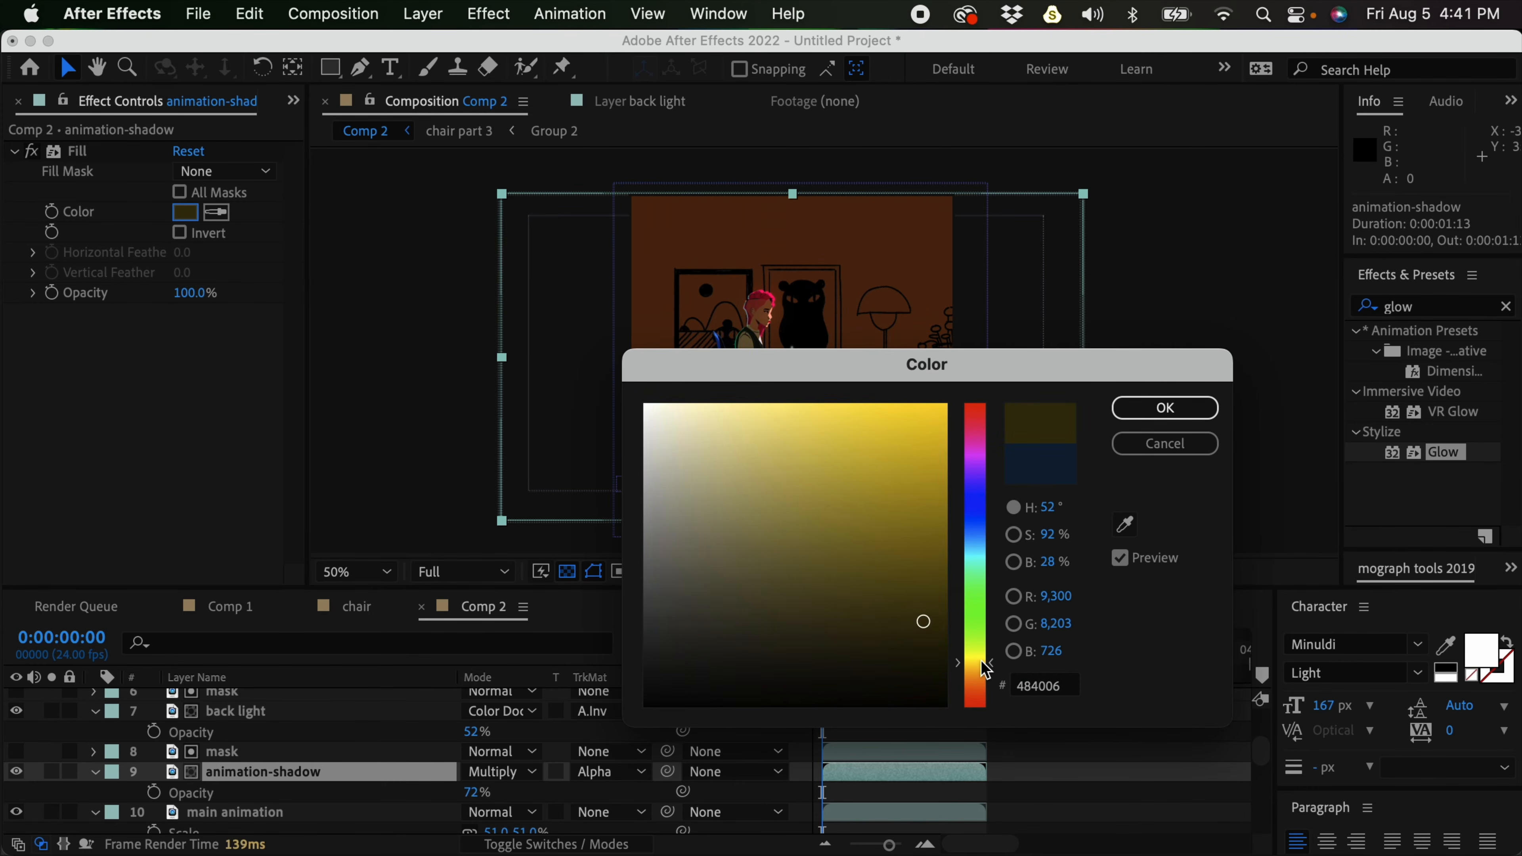
pyautogui.moveTo(980, 665); pyautogui.dragTo(981, 665)
pyautogui.moveTo(918, 615); pyautogui.dragTo(915, 608)
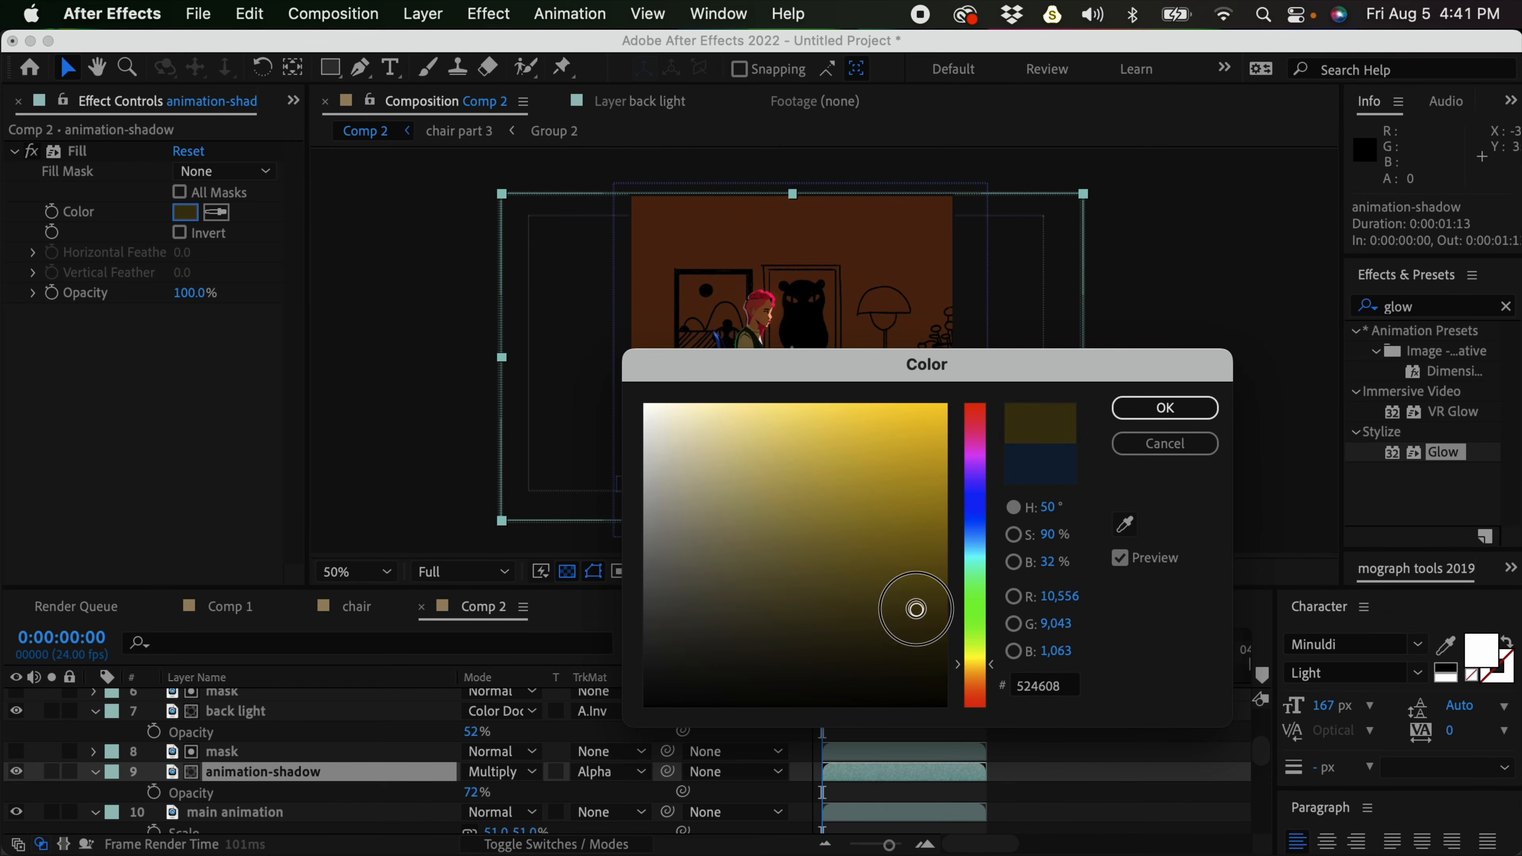
pyautogui.click(1165, 413)
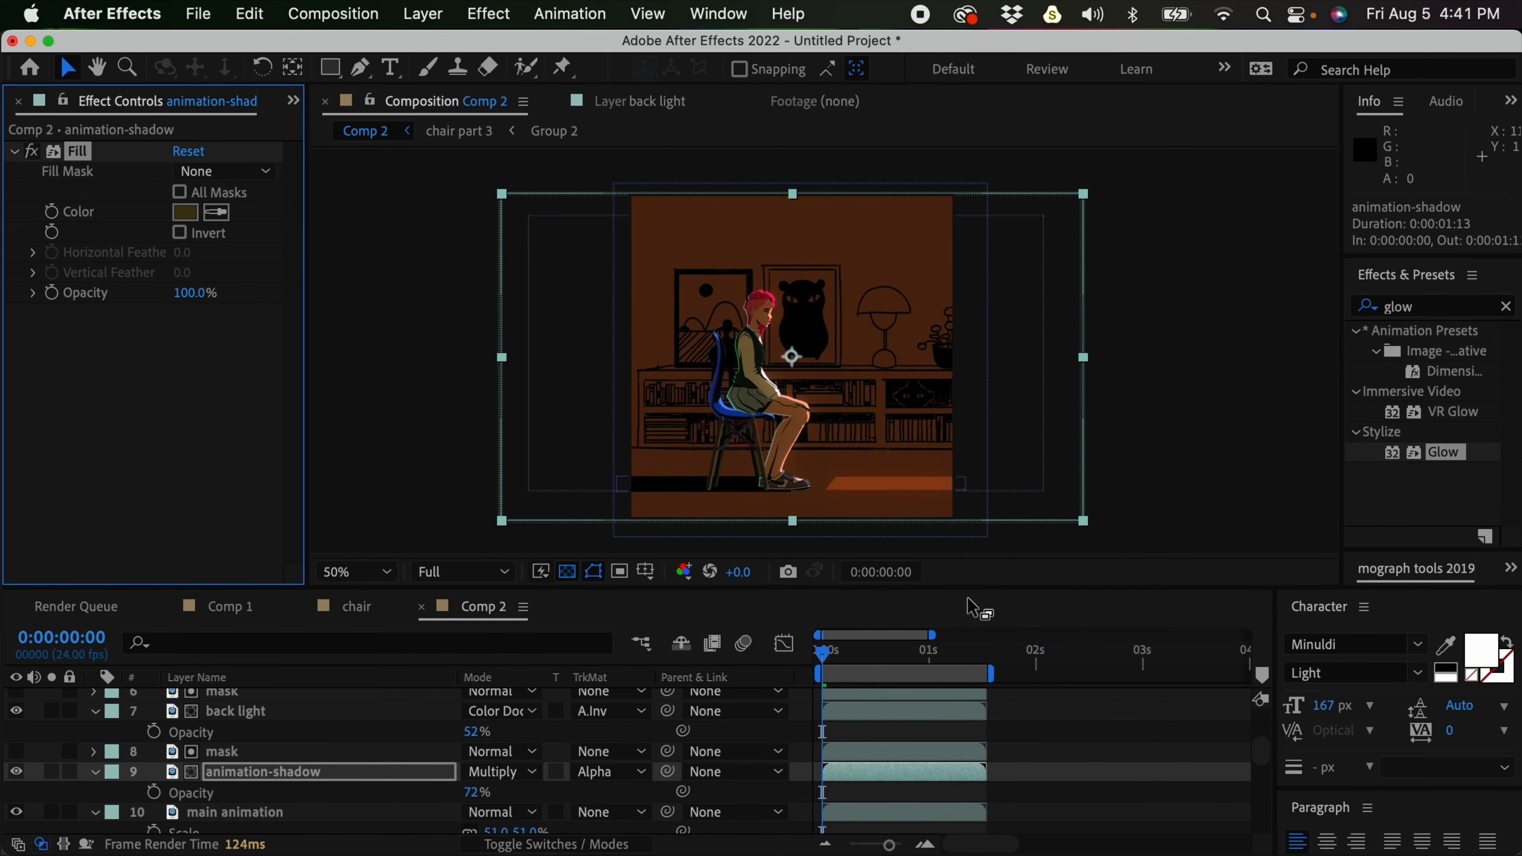
# Change the back light layer's Fill color to golden yellow and raise the layer's opacity to 86%
pyautogui.click(238, 711)
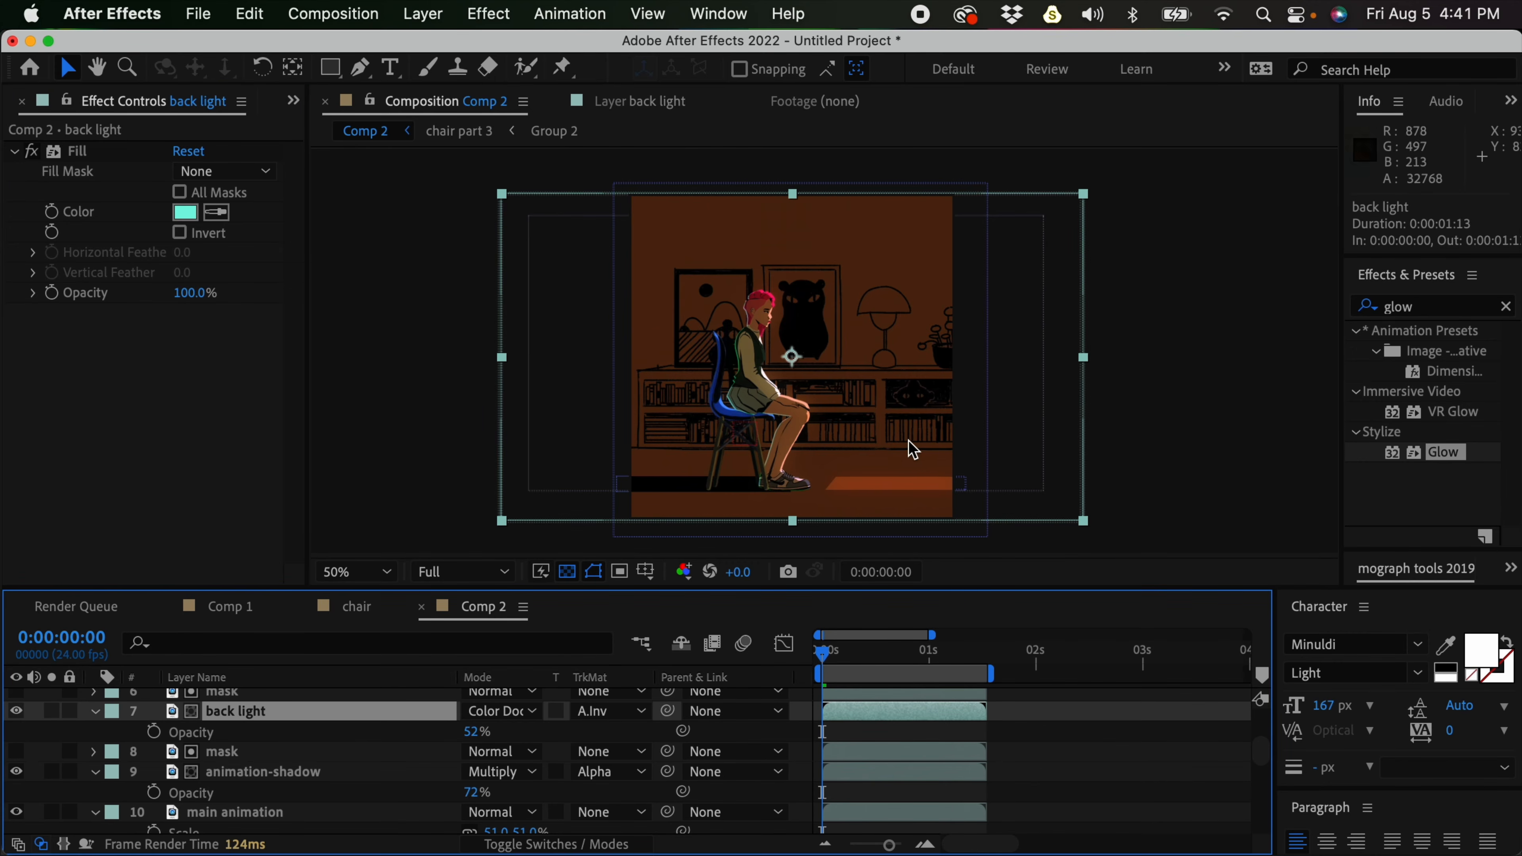
pyautogui.press('/')
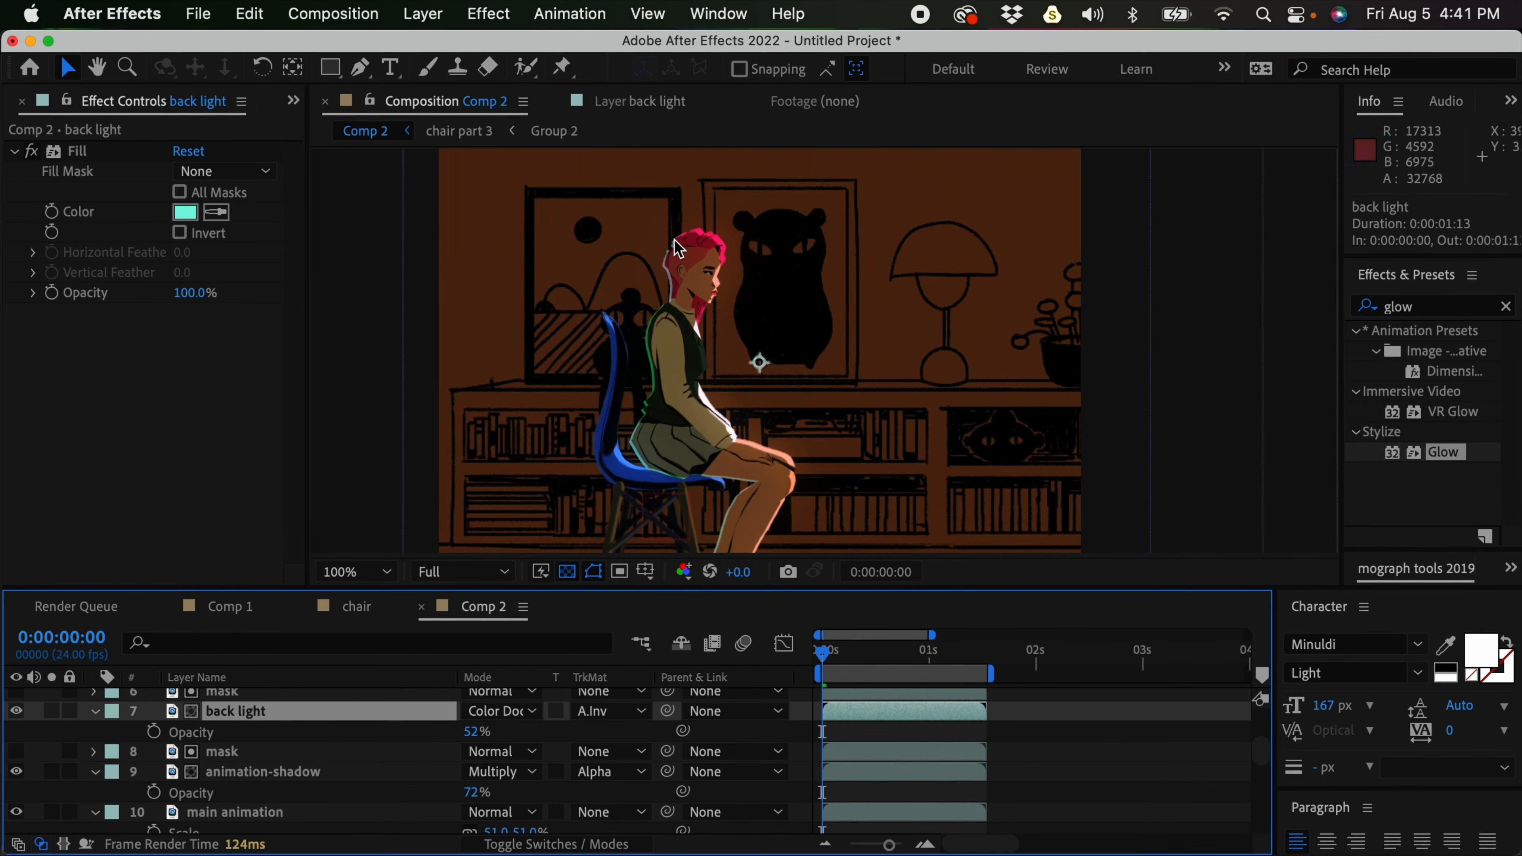
pyautogui.click(185, 212)
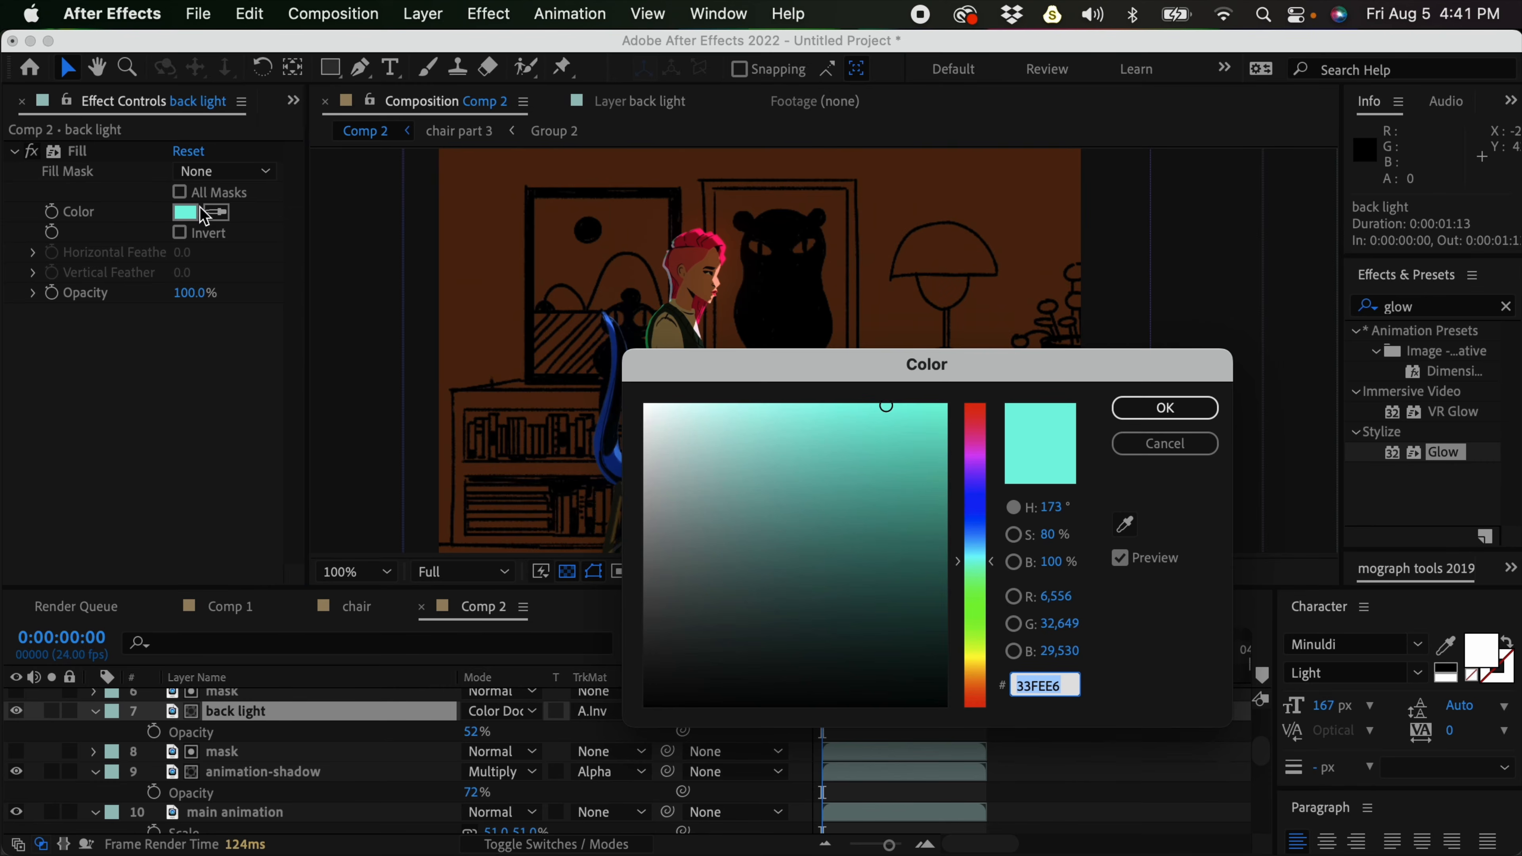
pyautogui.click(984, 659)
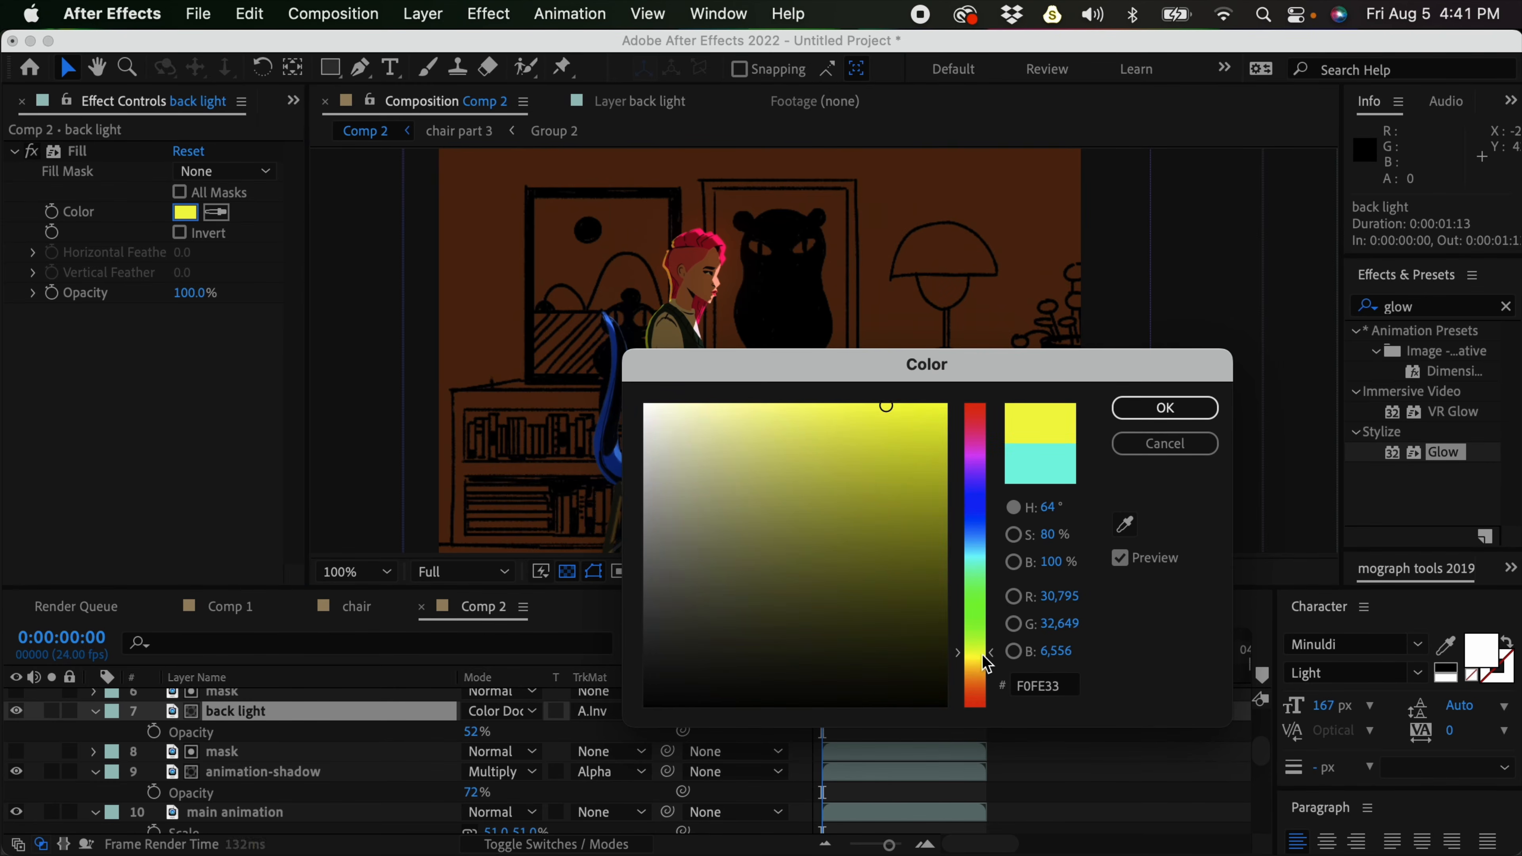
pyautogui.click(909, 403)
pyautogui.moveTo(989, 664); pyautogui.dragTo(988, 669)
pyautogui.press('Return')
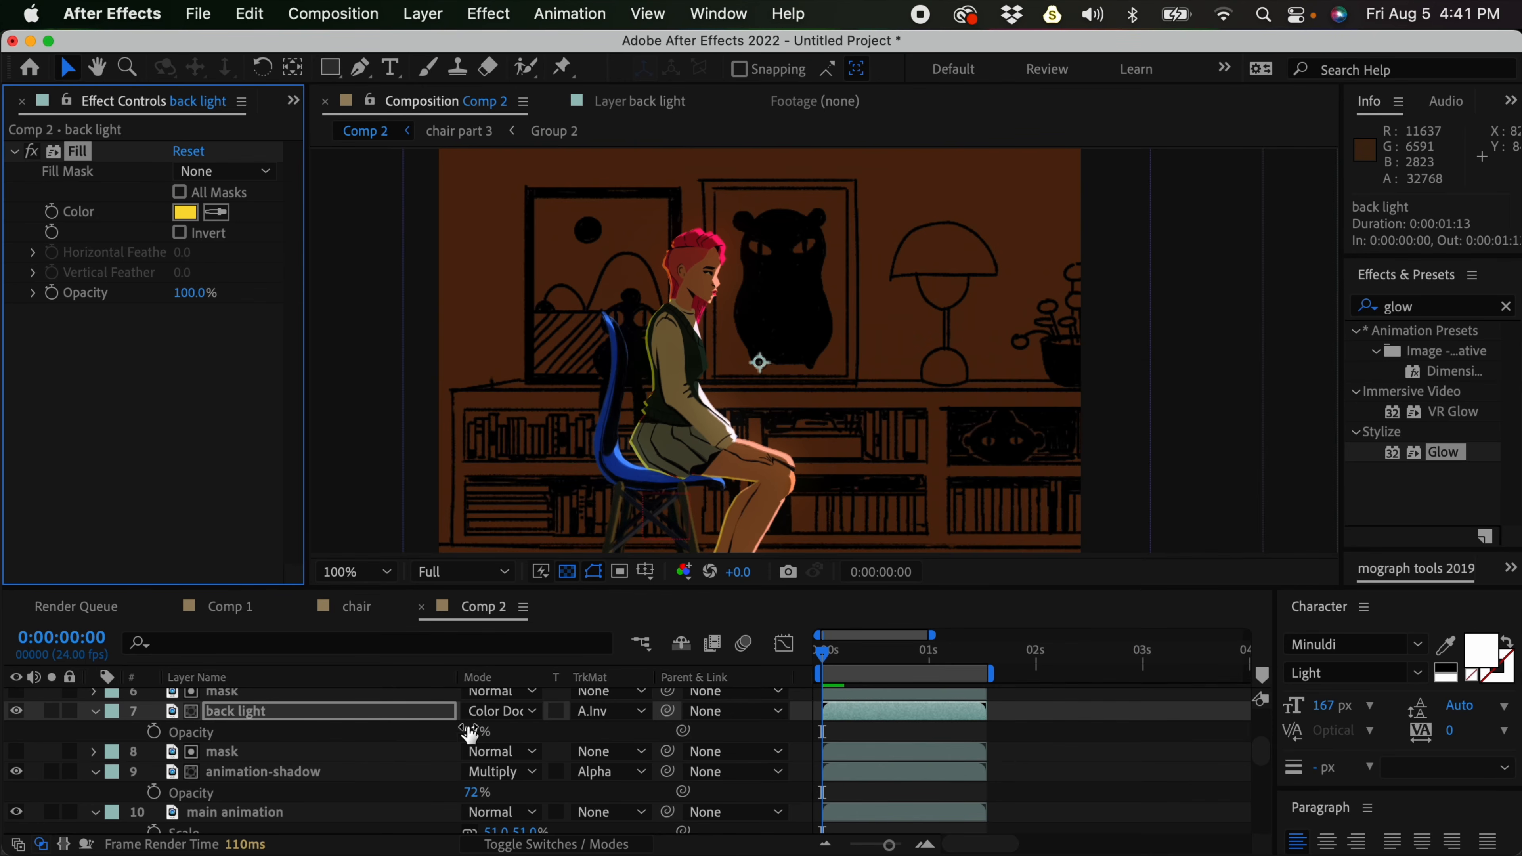
pyautogui.moveTo(476, 731); pyautogui.dragTo(511, 727)
pyautogui.click(863, 734)
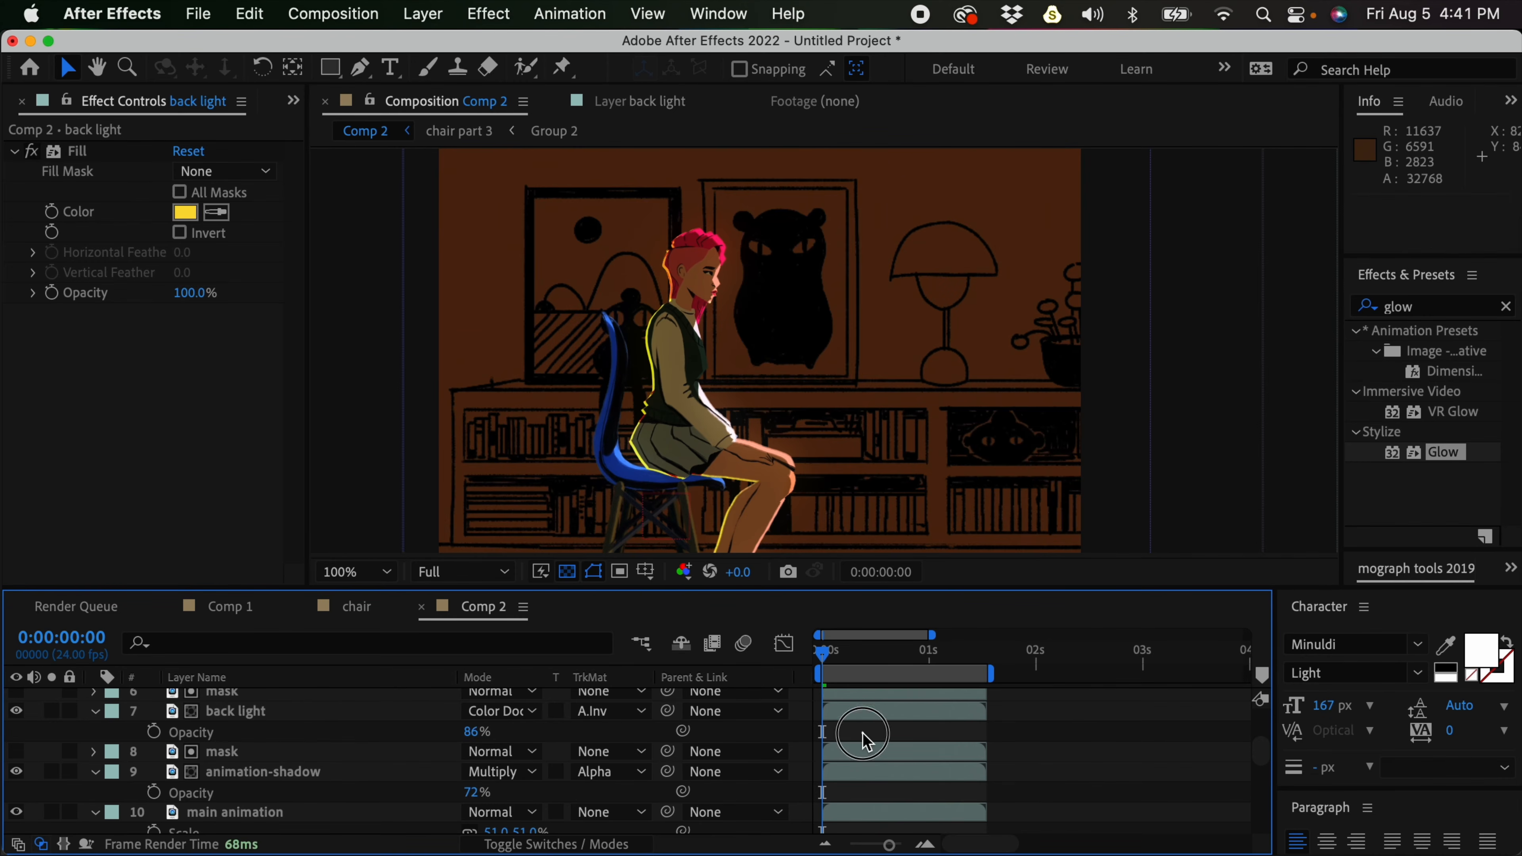
# Examine the lit edges of the character's face and hair up close, briefly isolating the animation-shadow layer
pyautogui.press(',')
pyautogui.press(',')
pyautogui.press('.')
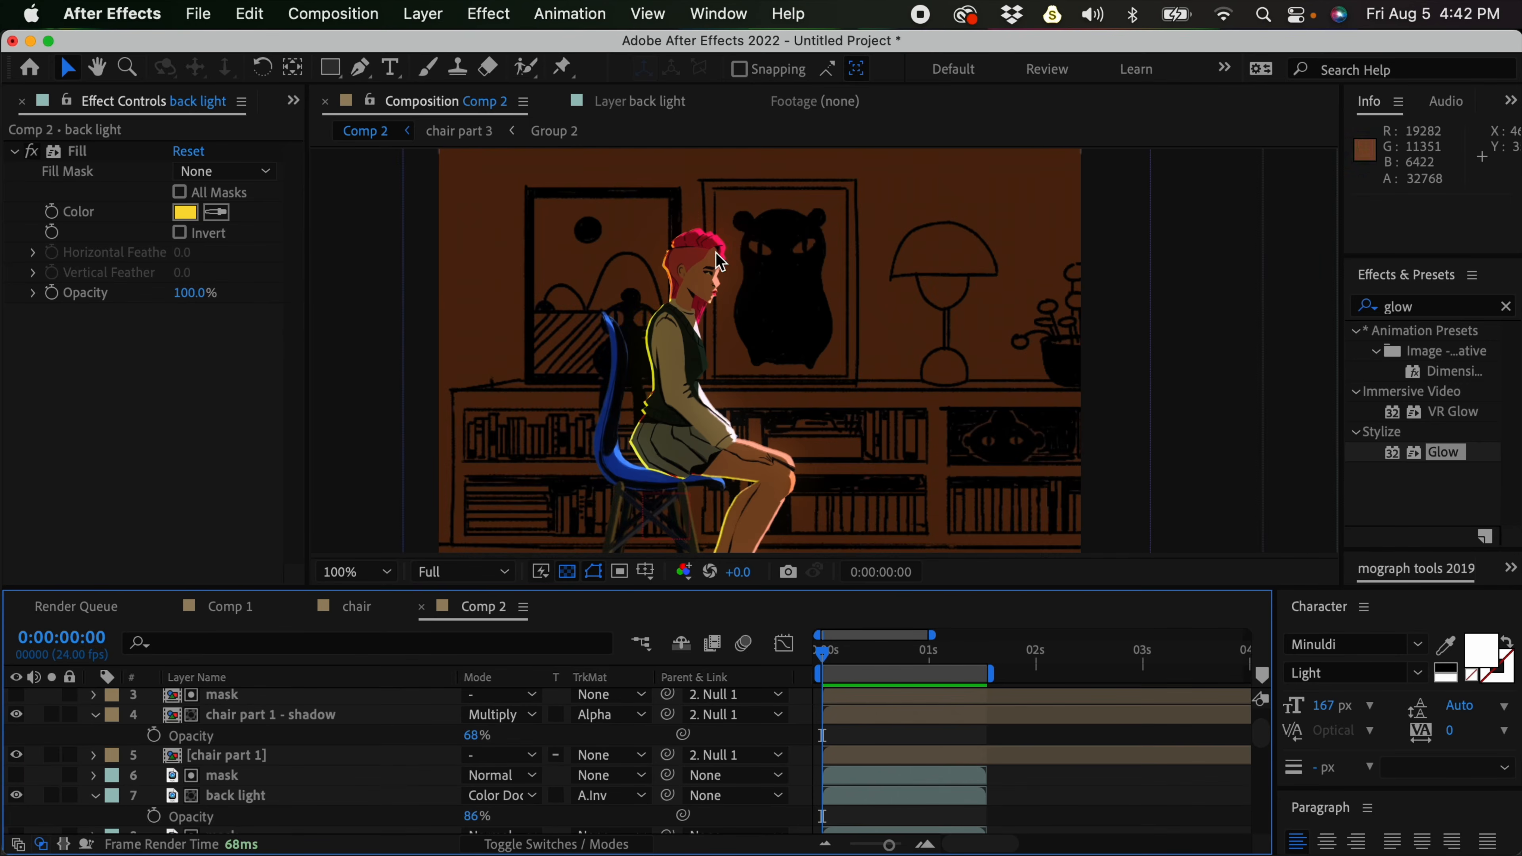
pyautogui.scroll(1, 725, 251)
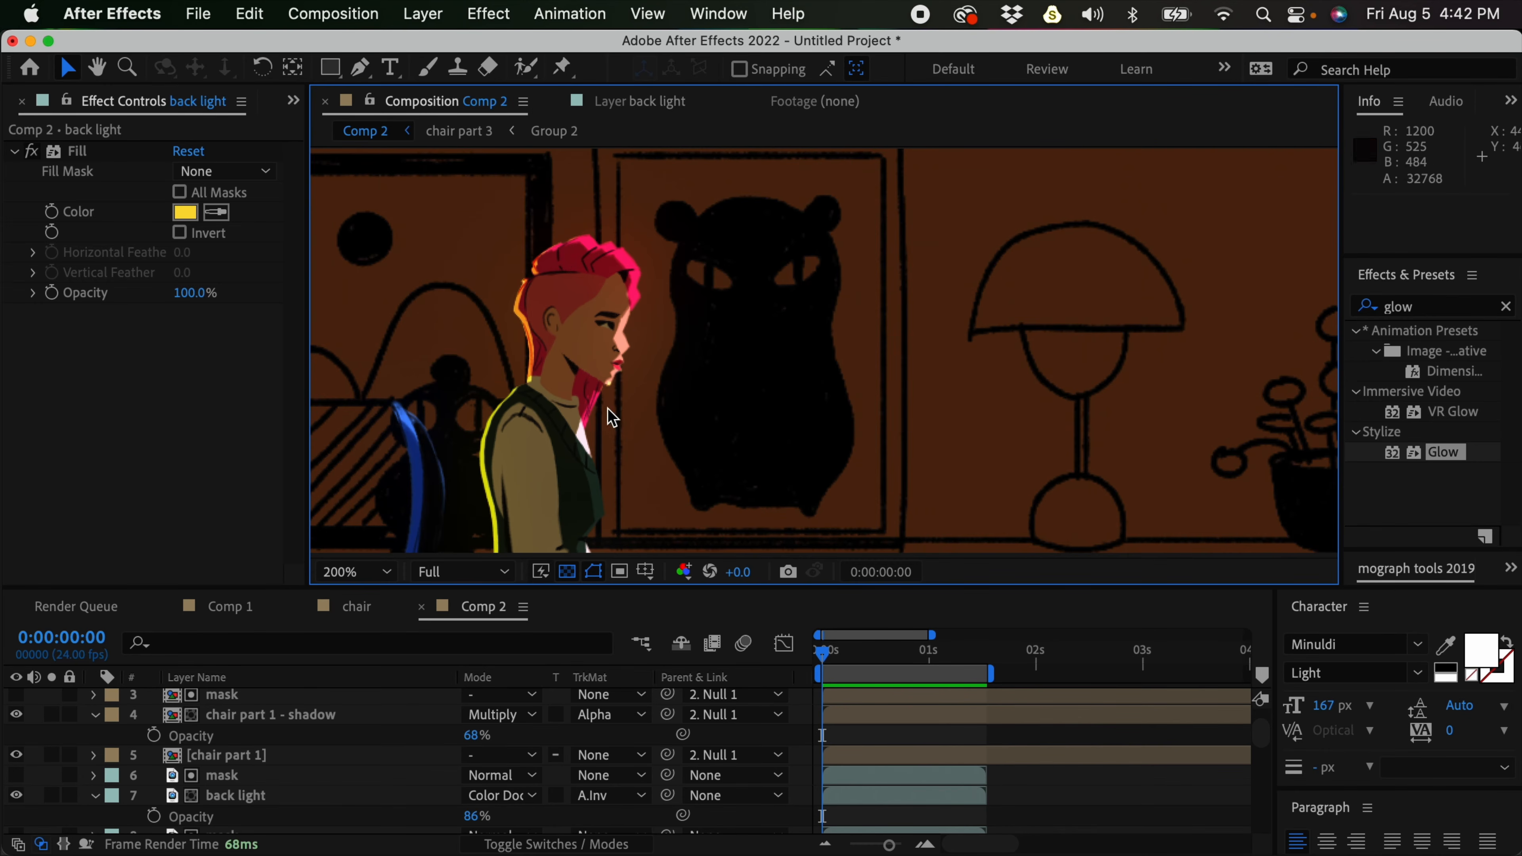
pyautogui.moveTo(1263, 741); pyautogui.dragTo(1243, 755)
pyautogui.click(292, 732)
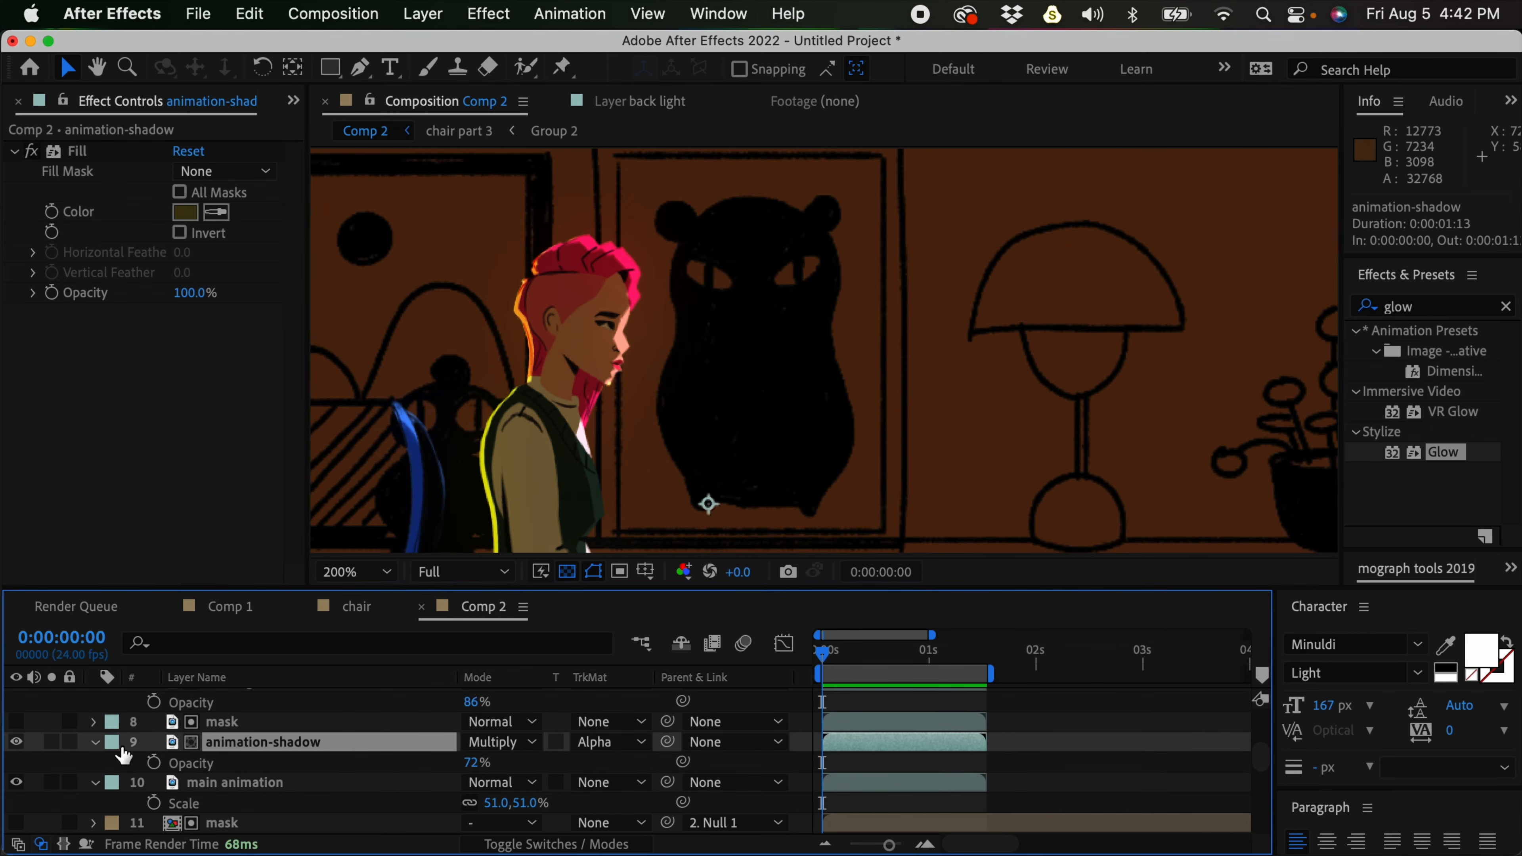
pyautogui.click(53, 742)
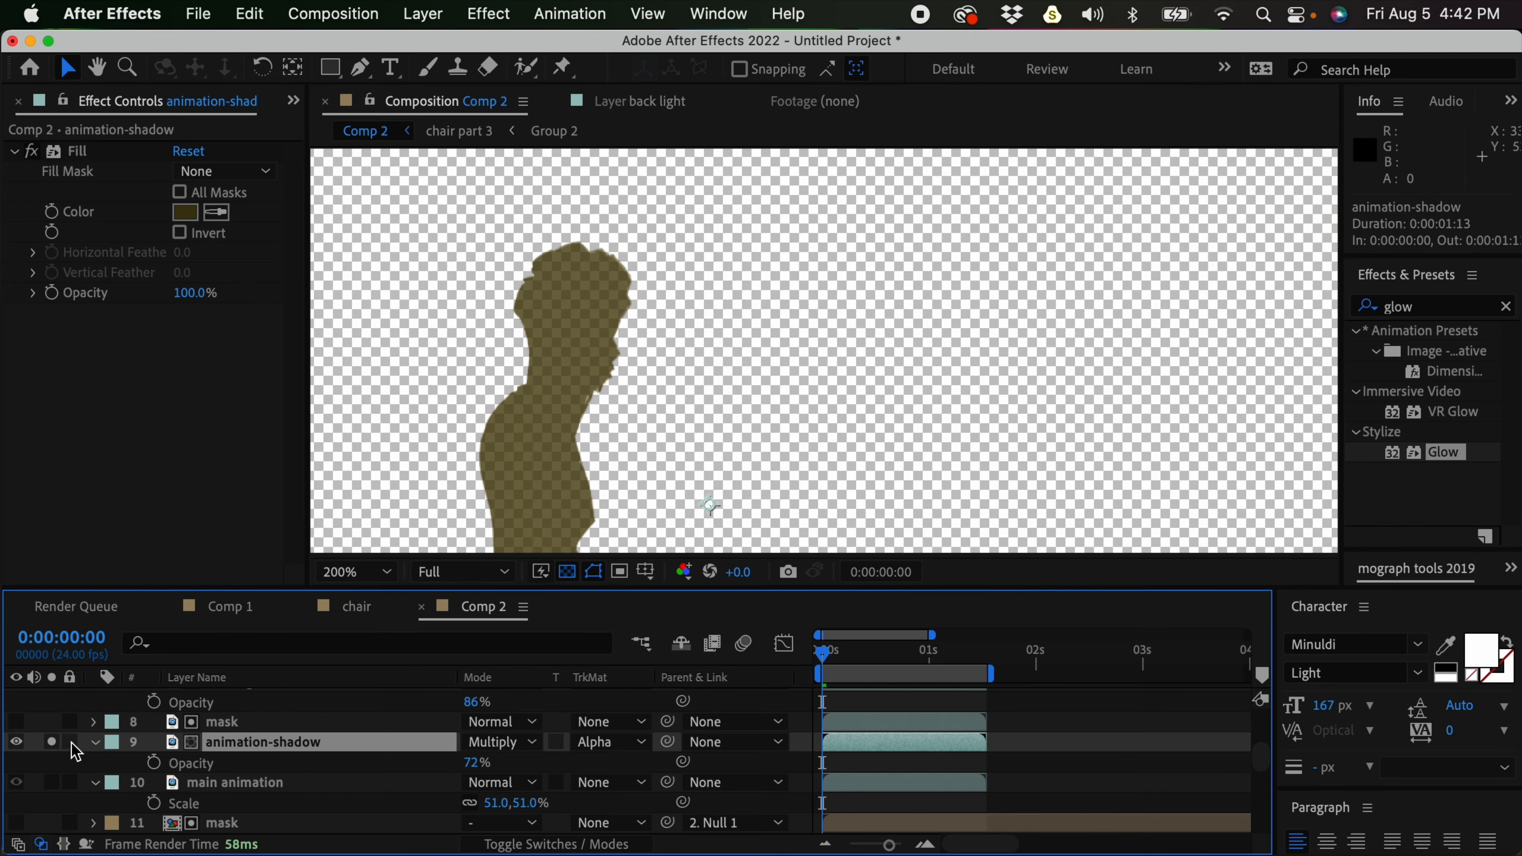
pyautogui.click(58, 741)
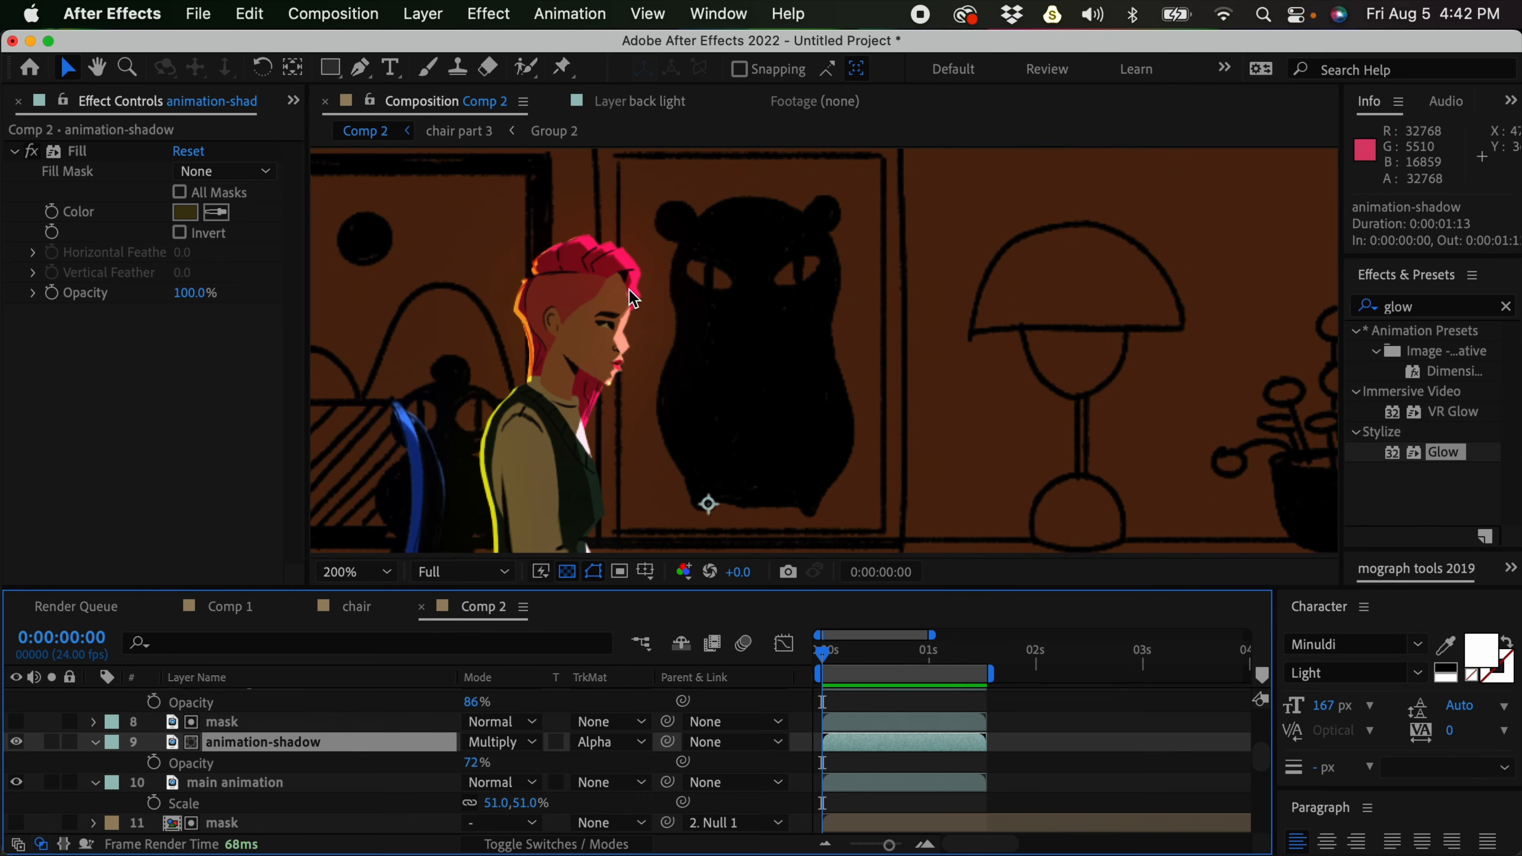
pyautogui.scroll(2, 640, 306)
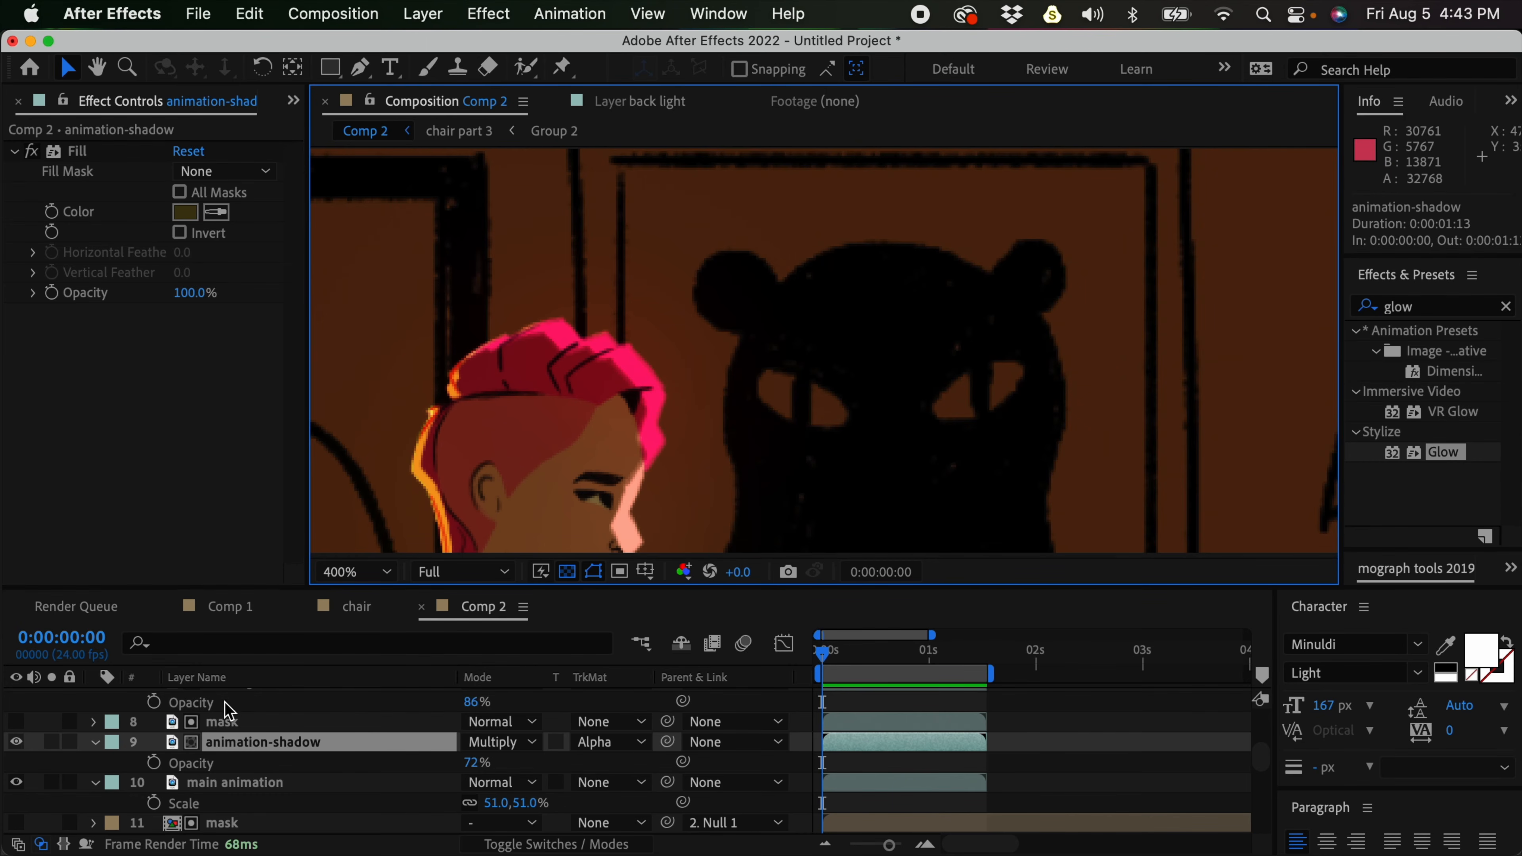
# Duplicate the character's animation-shadow layer together with the mask layer directly above it
pyautogui.click(233, 725)
pyautogui.keyDown('shift'); pyautogui.click(254, 743); pyautogui.keyUp('shift')
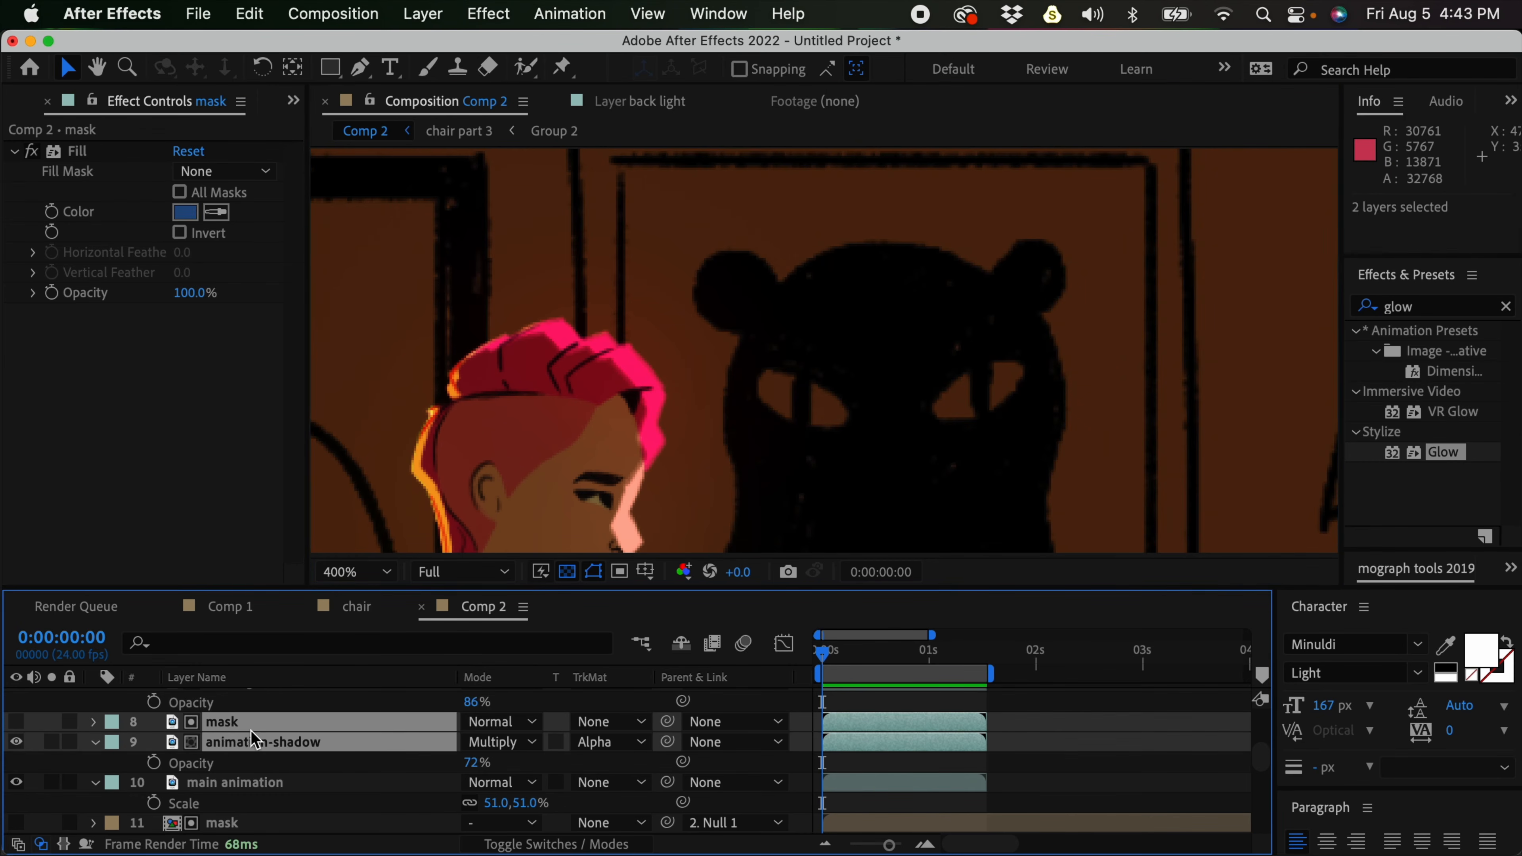
pyautogui.press('super+d')
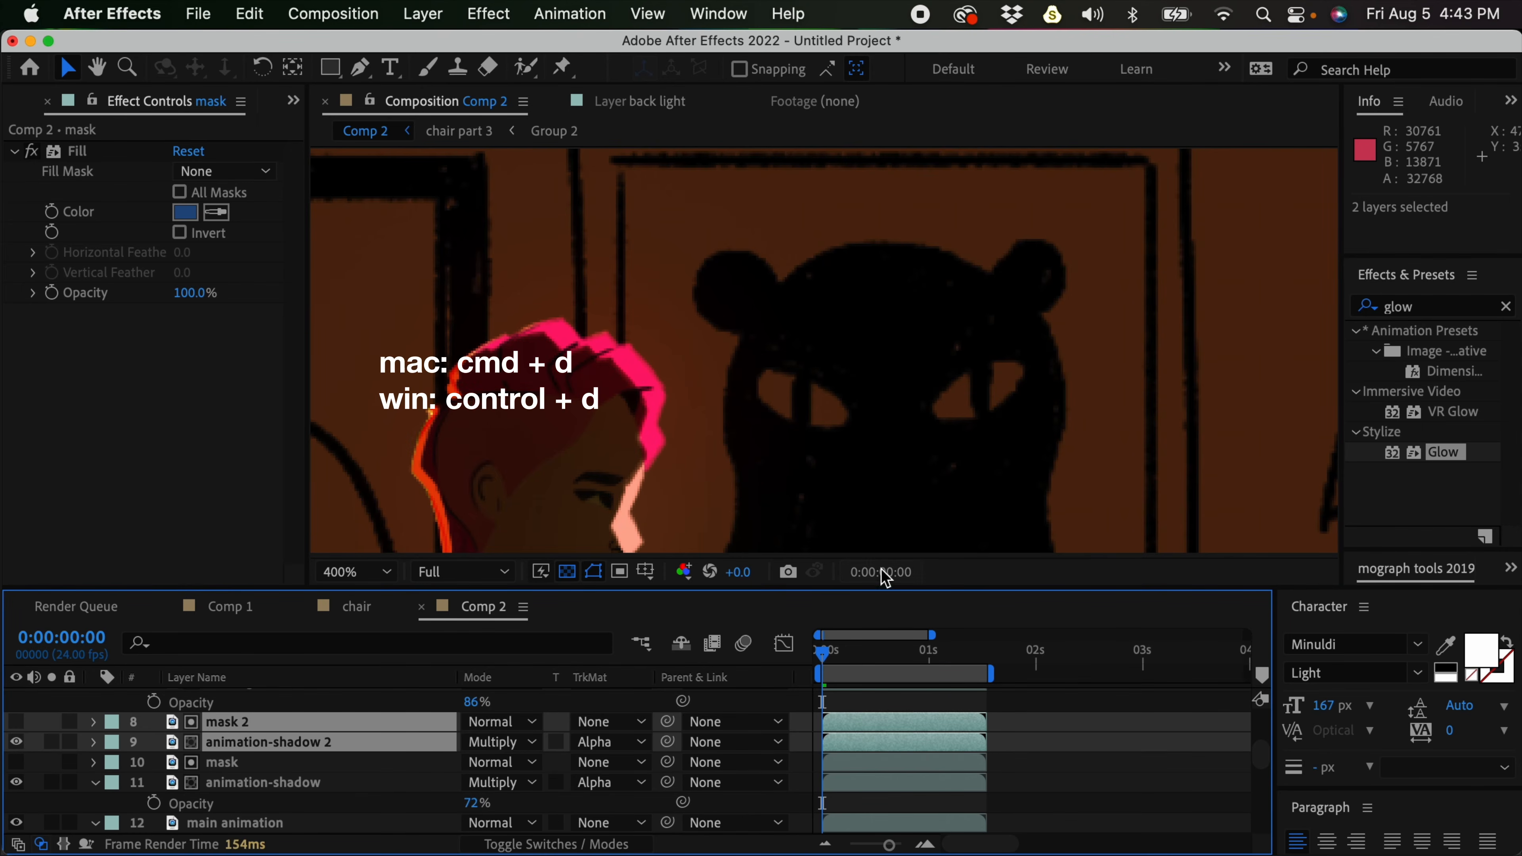
# Set the track matte of animation-shadow 2 to Alpha Inverted Matte "mask 2", isolating the layer to check the rim shape
pyautogui.click(280, 745)
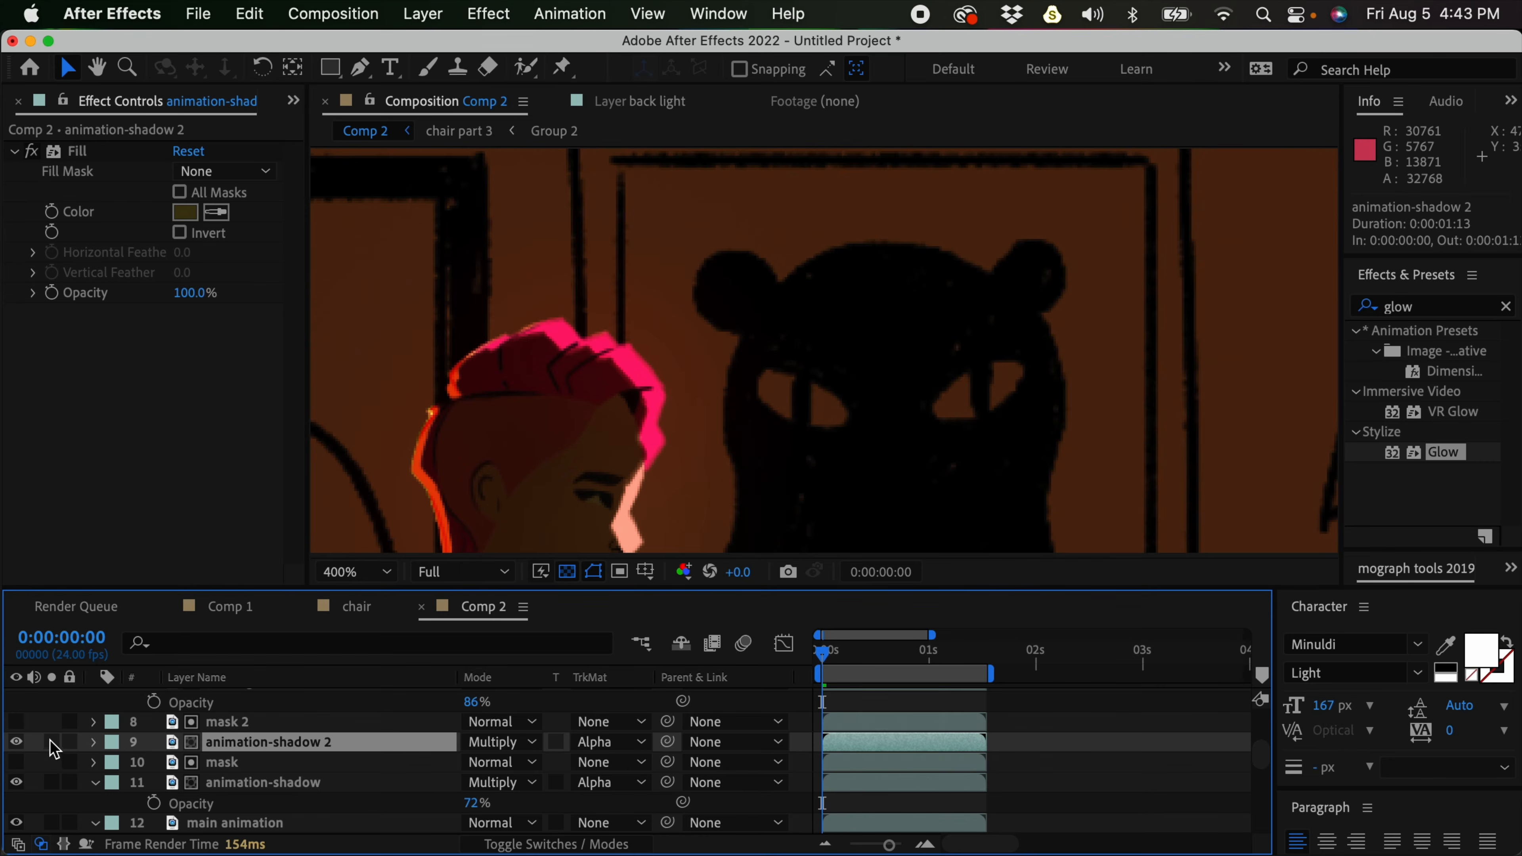
pyautogui.click(51, 742)
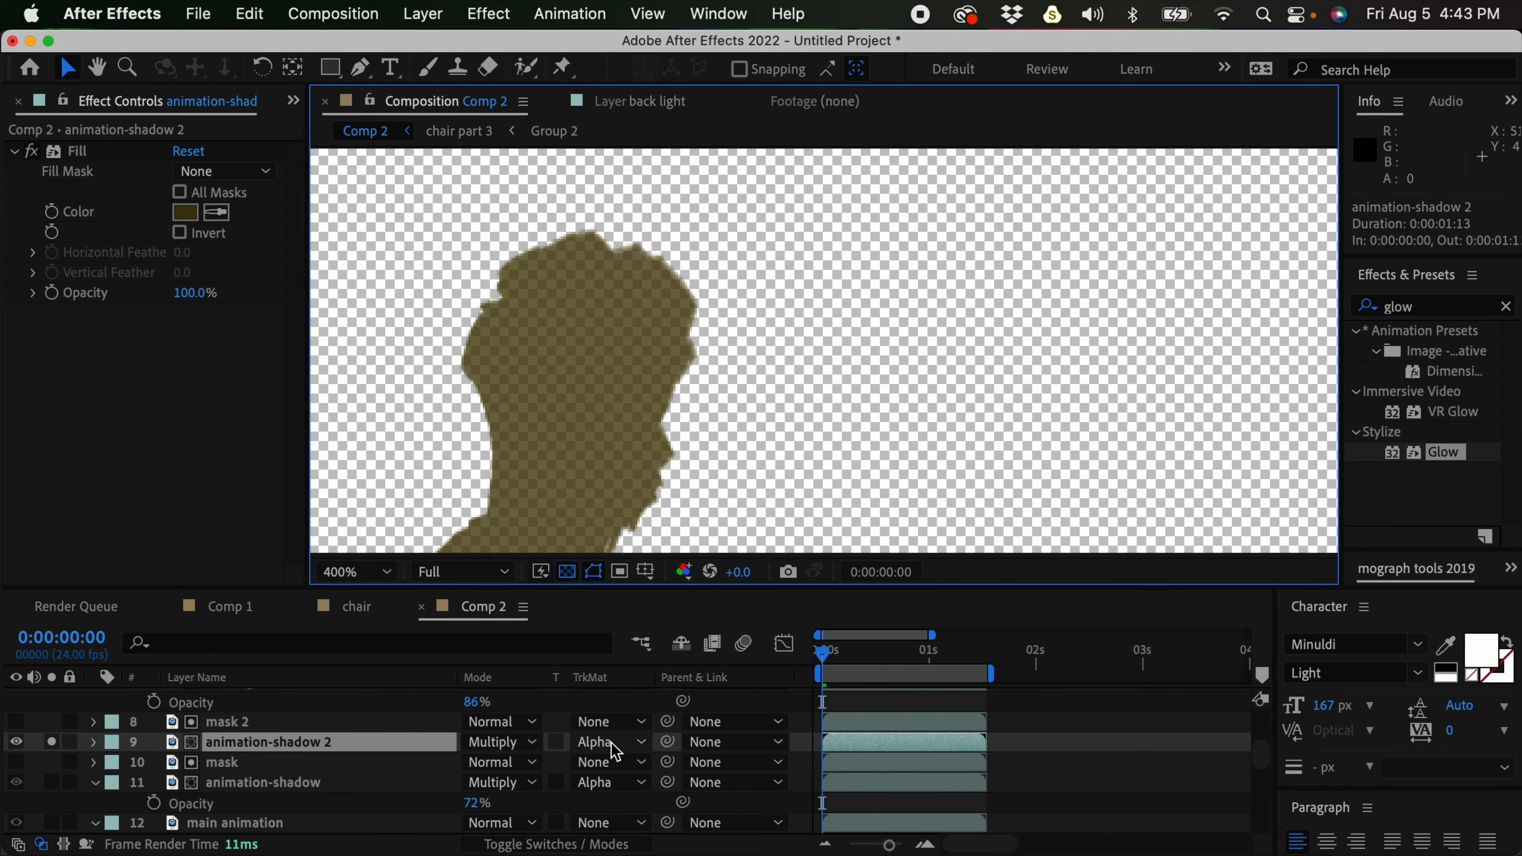
pyautogui.click(616, 751)
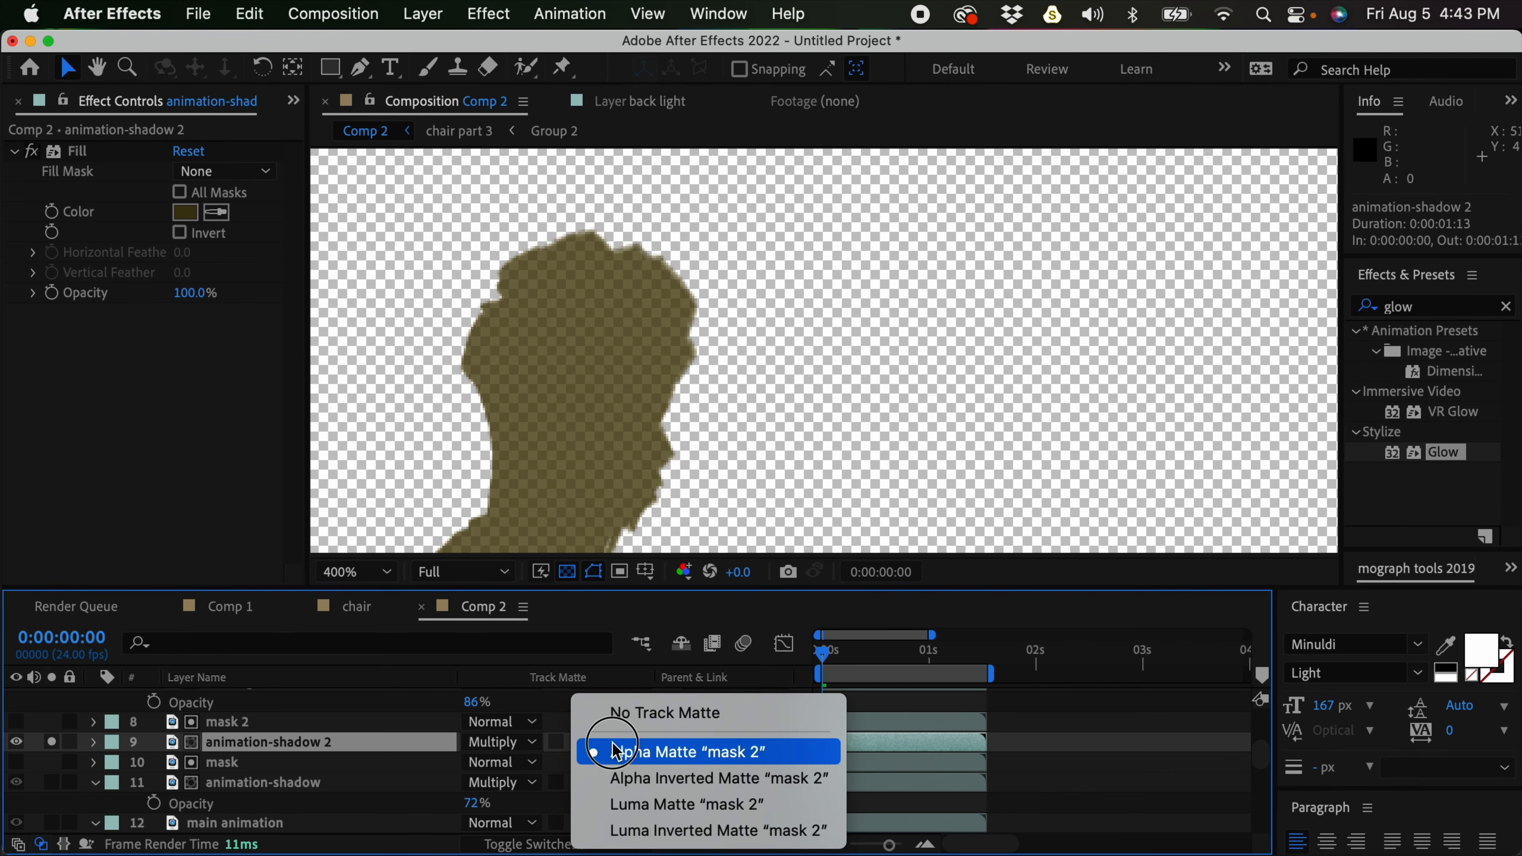
pyautogui.click(758, 779)
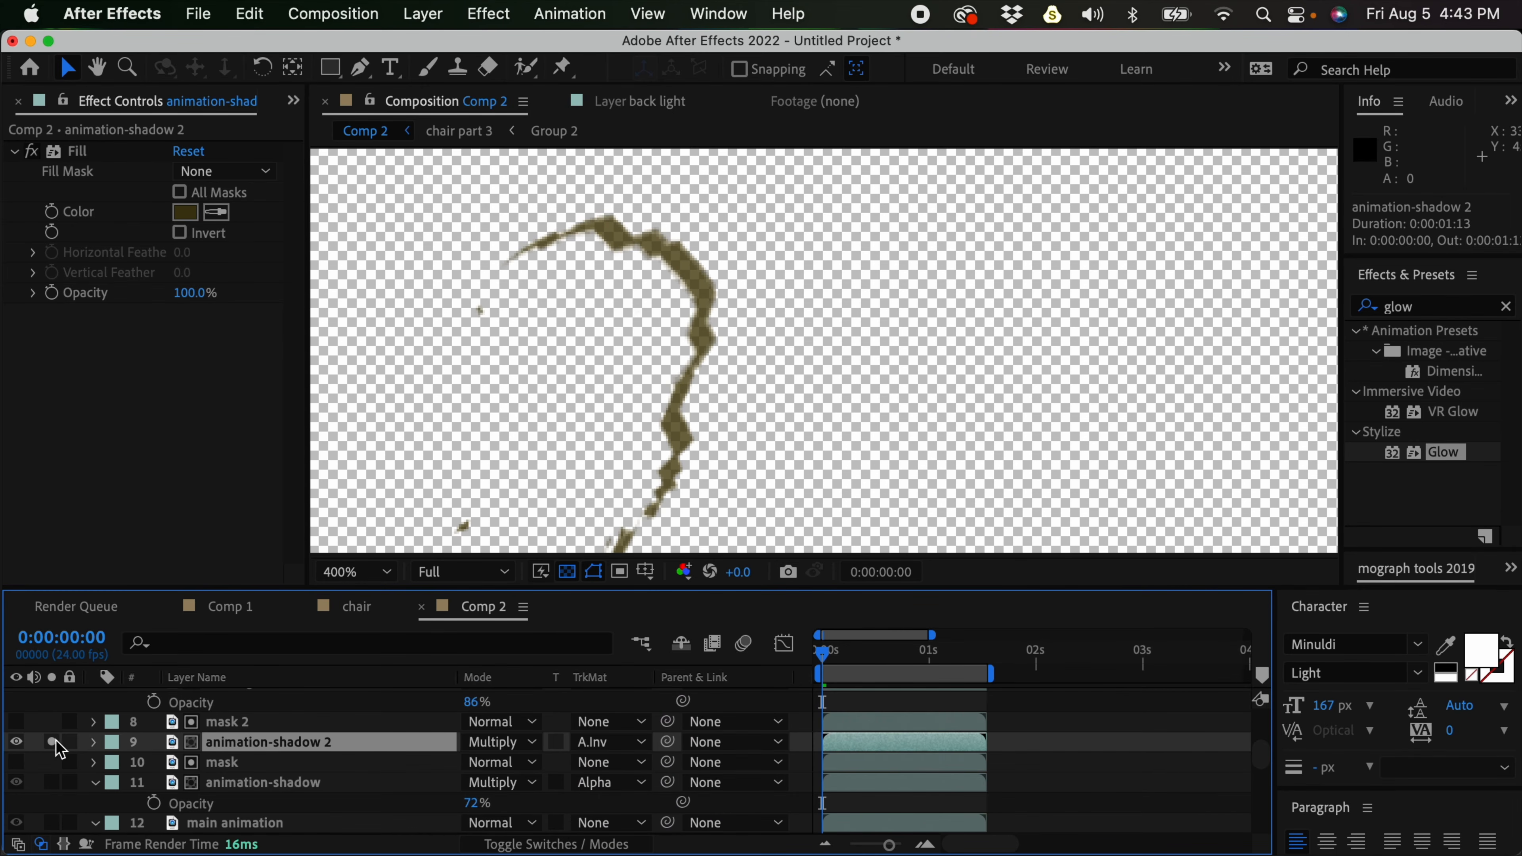
pyautogui.click(51, 742)
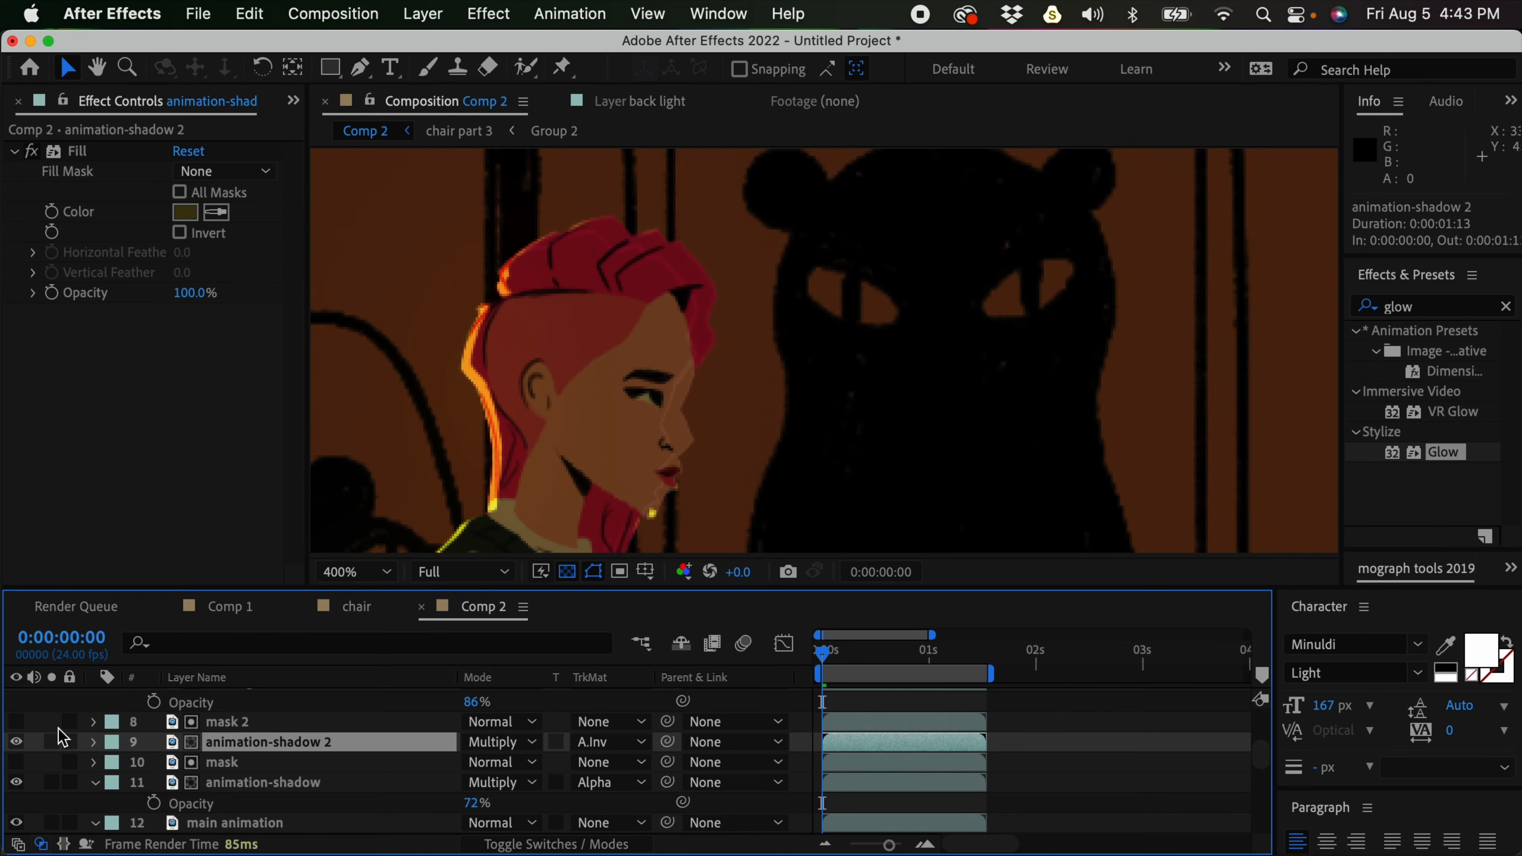
# Set the blending mode of animation-shadow 2 to Color Dodge and check the light on the character's face
pyautogui.moveTo(734, 447); pyautogui.dragTo(782, 329)
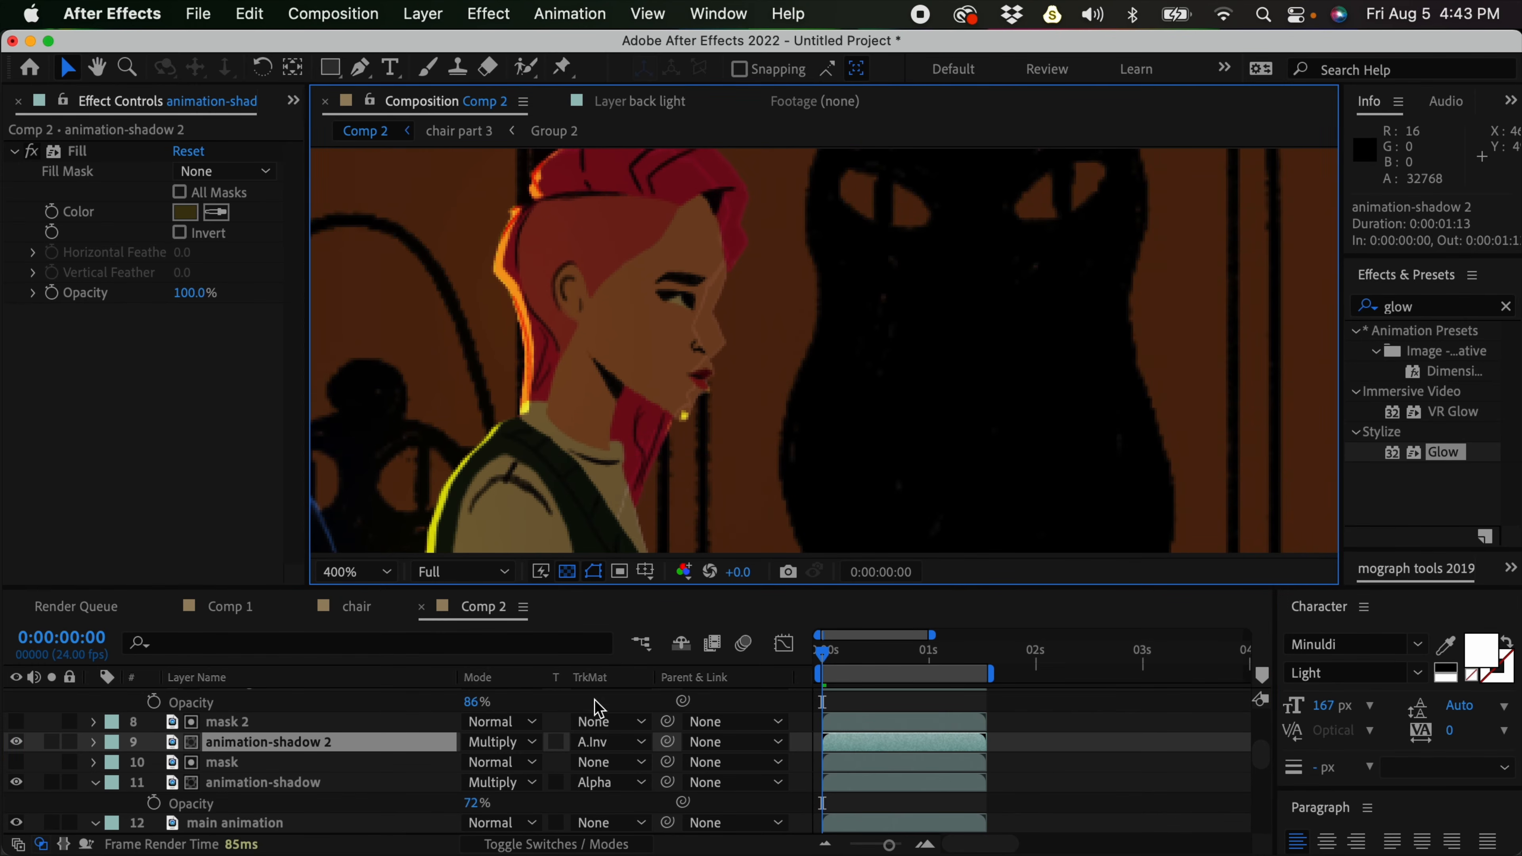
pyautogui.click(527, 744)
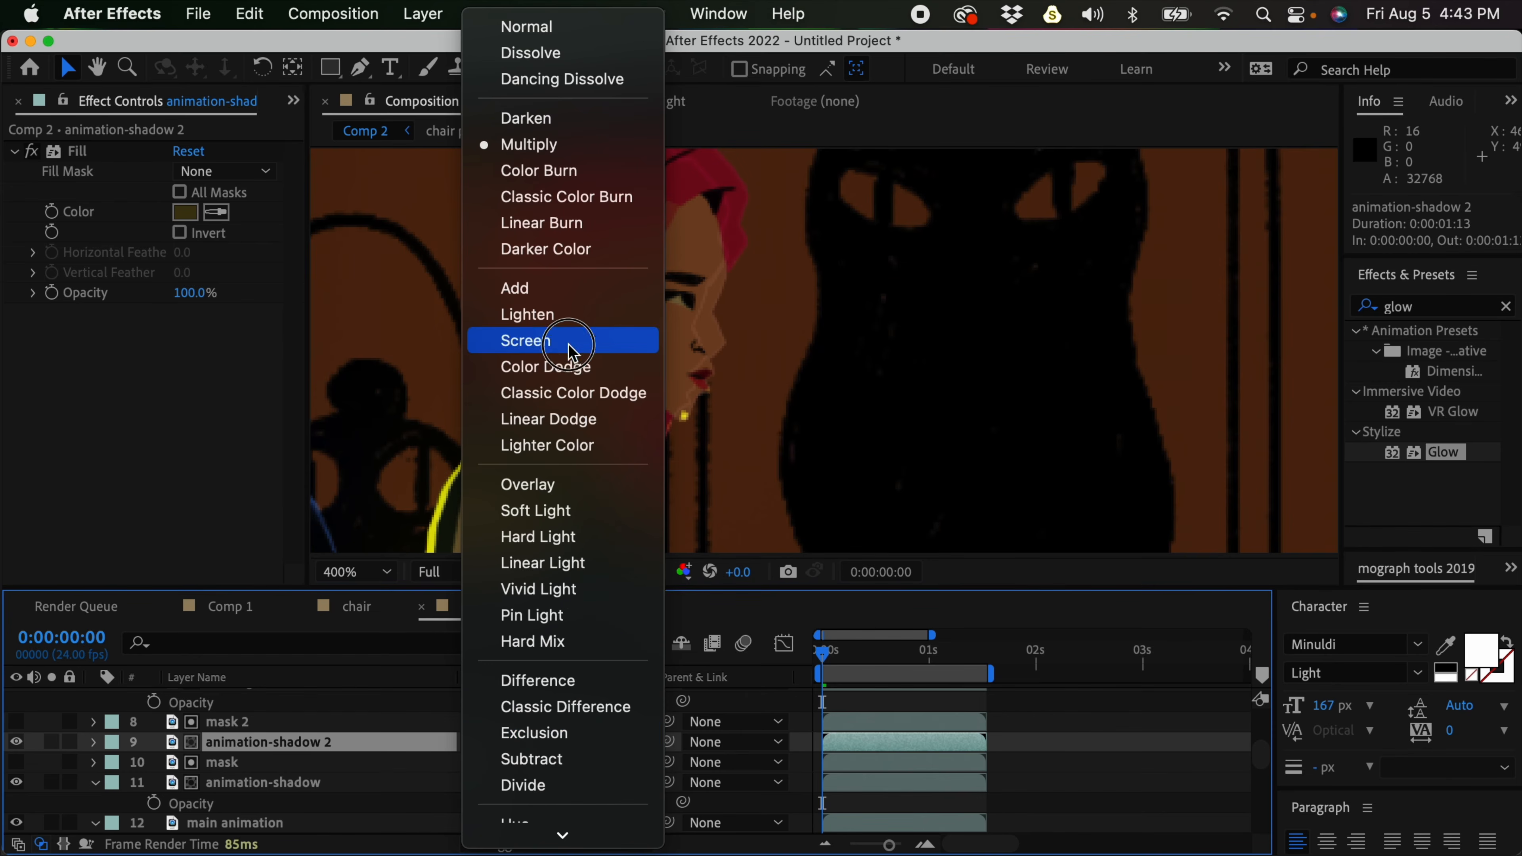
pyautogui.click(575, 366)
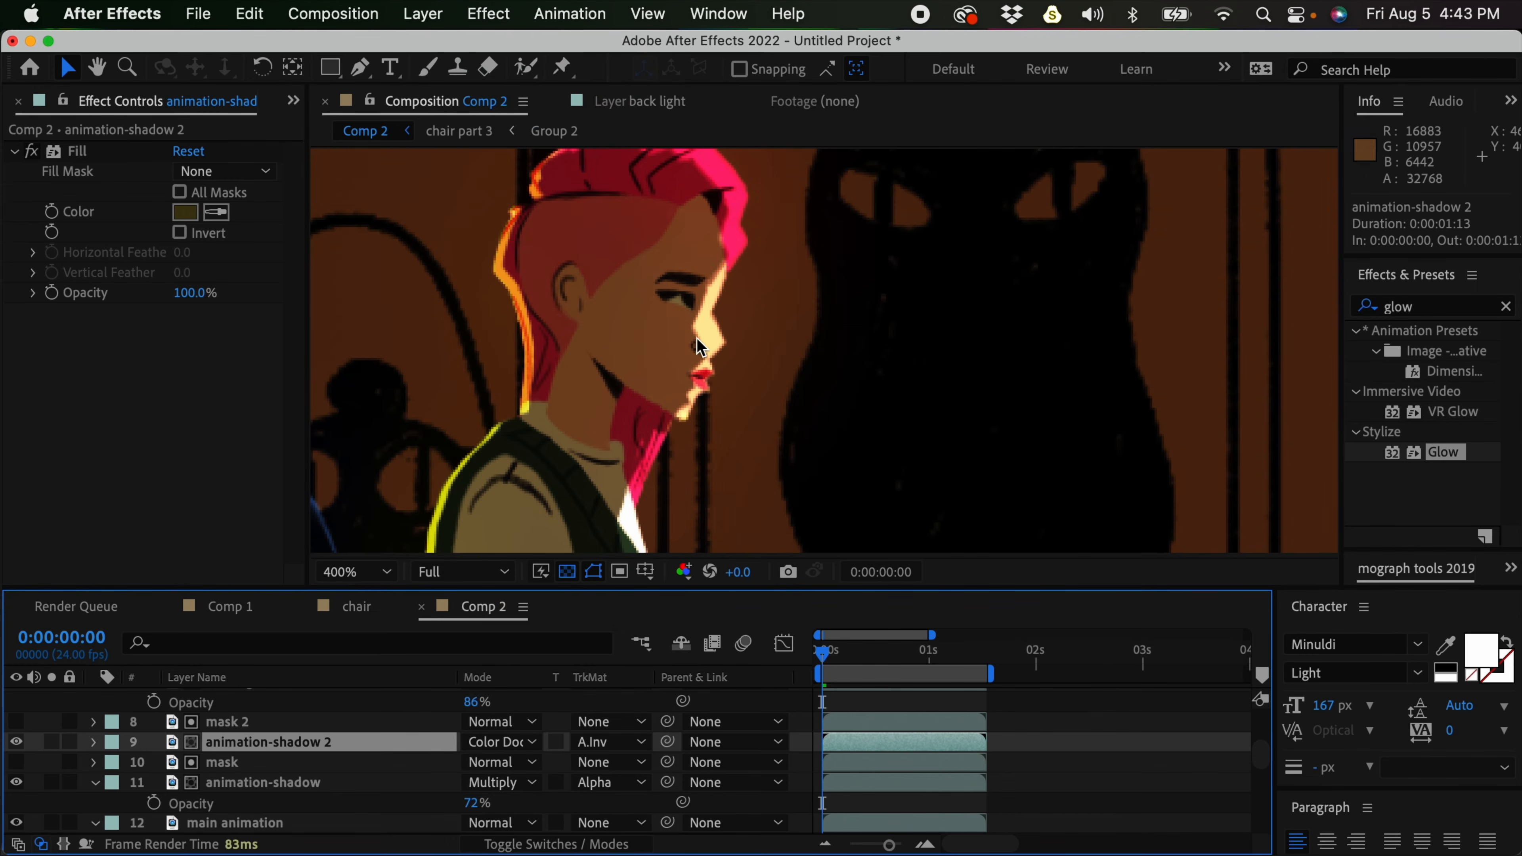
pyautogui.scroll(-3, 700, 348)
pyautogui.scroll(2, 700, 347)
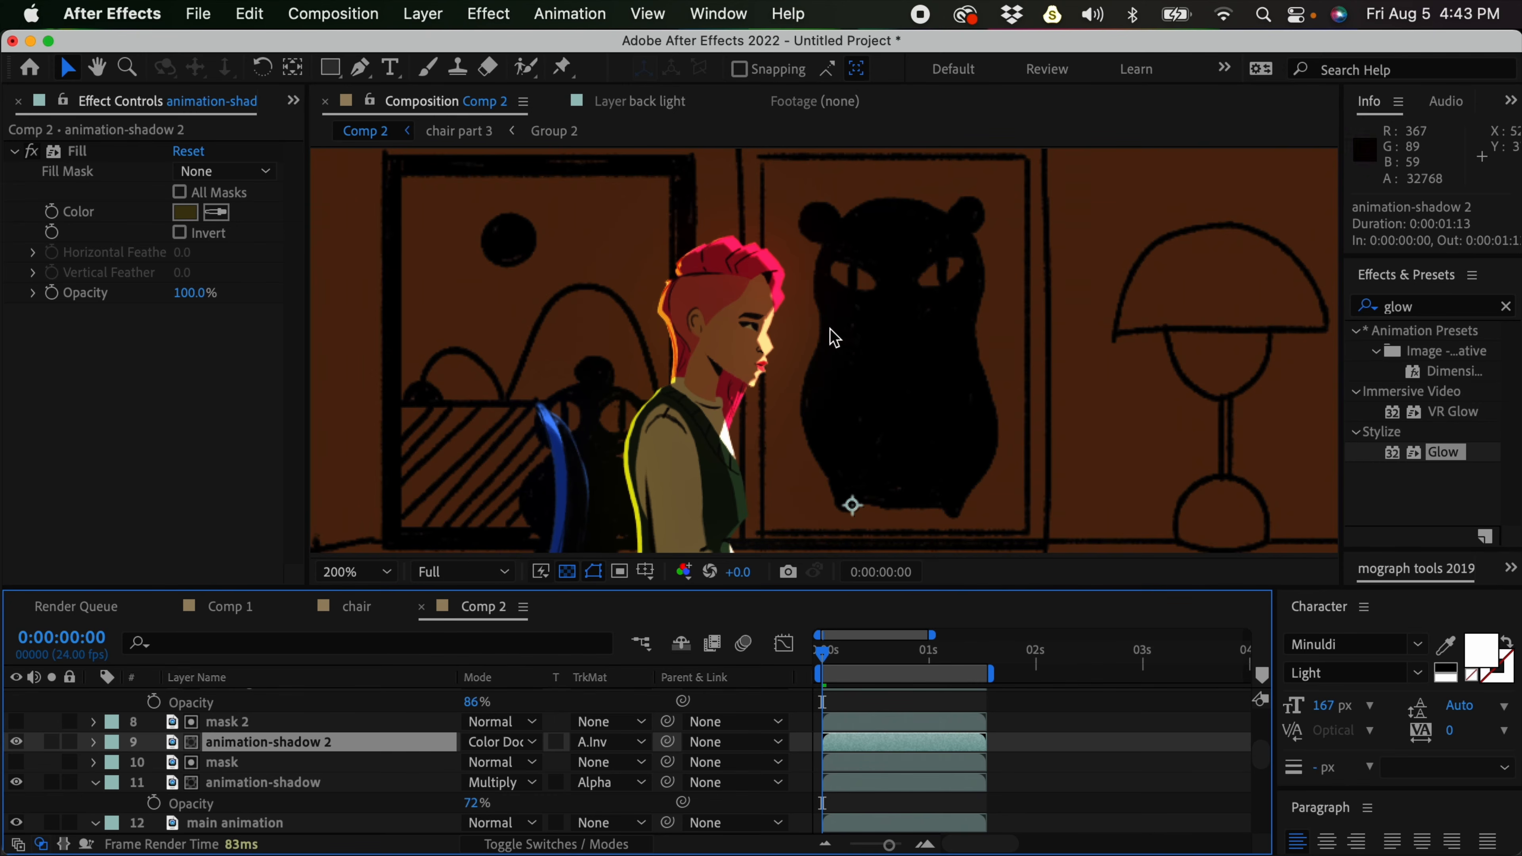
# Brighten the Fill color of animation-shadow 2 to a golden yellow and set the layer's opacity to 59%
pyautogui.click(193, 213)
pyautogui.moveTo(893, 660); pyautogui.dragTo(895, 493)
pyautogui.click(1144, 458)
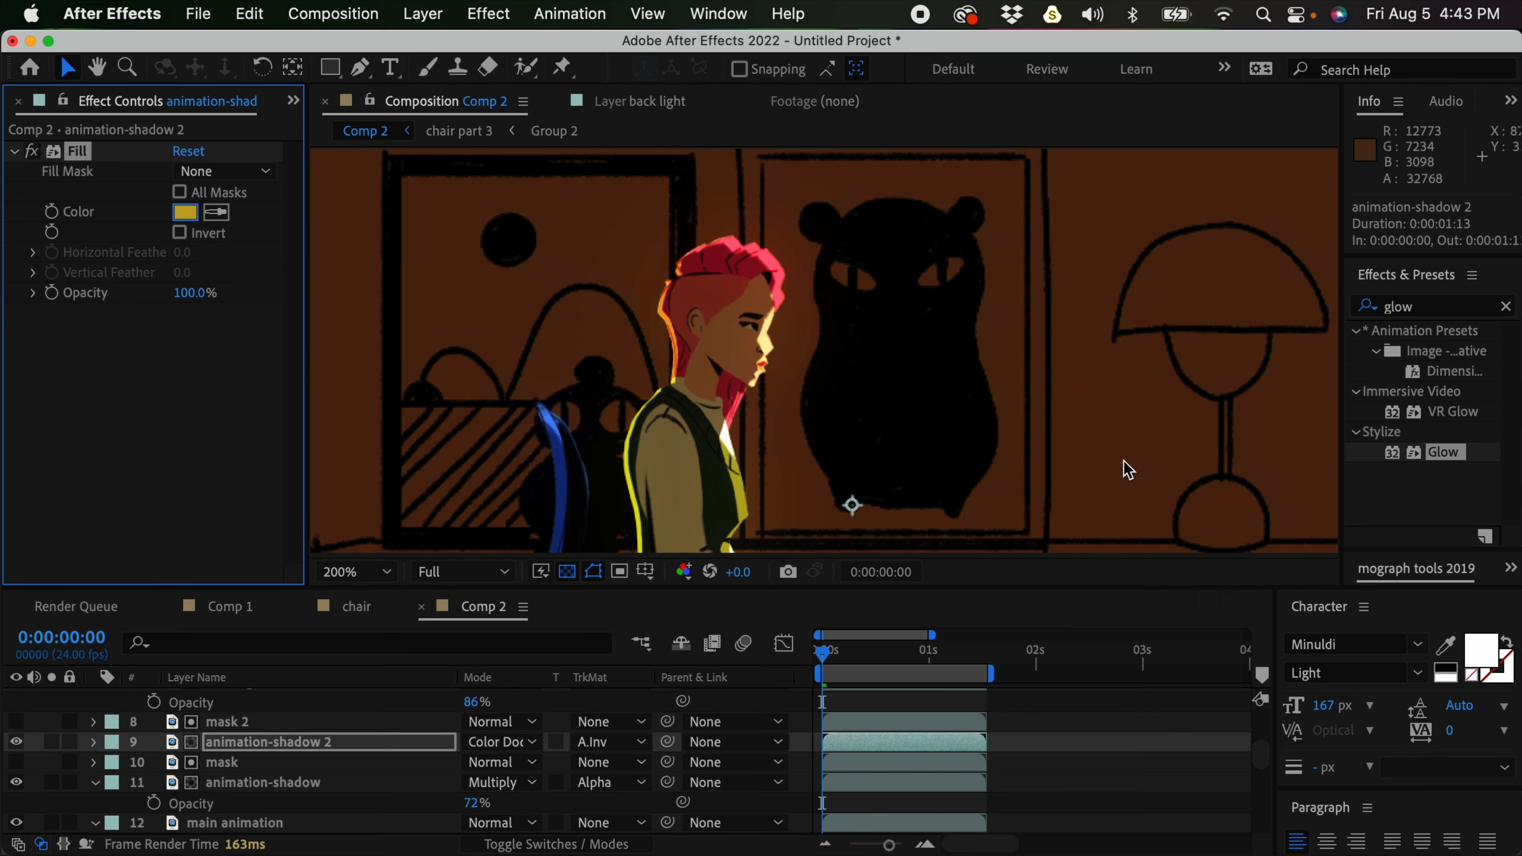
pyautogui.press('t')
pyautogui.moveTo(474, 762); pyautogui.dragTo(551, 749)
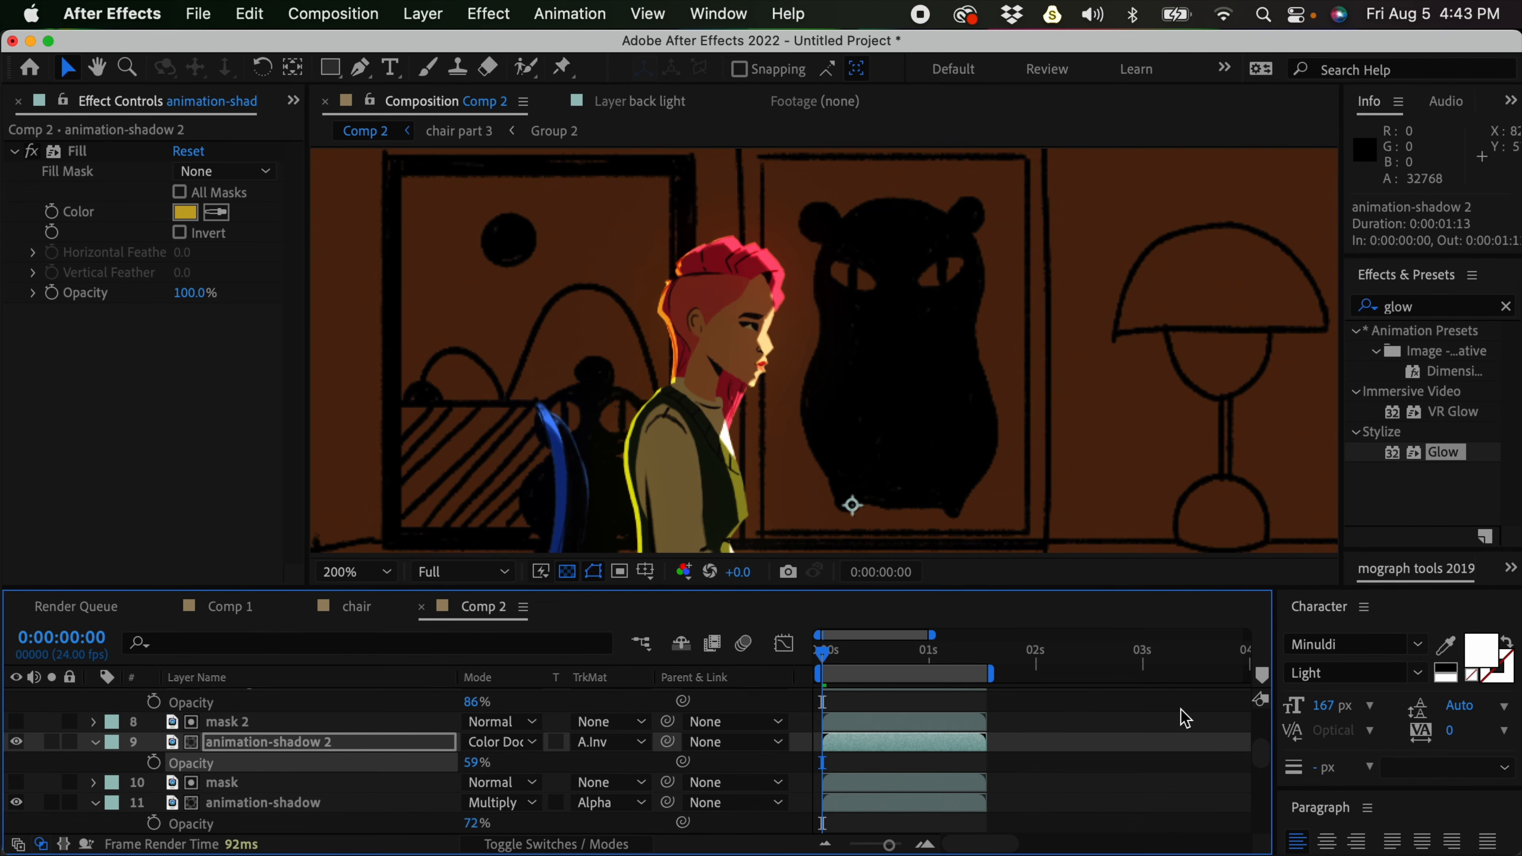
# Rename the animation-shadow 2 layer to "keylight"
pyautogui.click(302, 741)
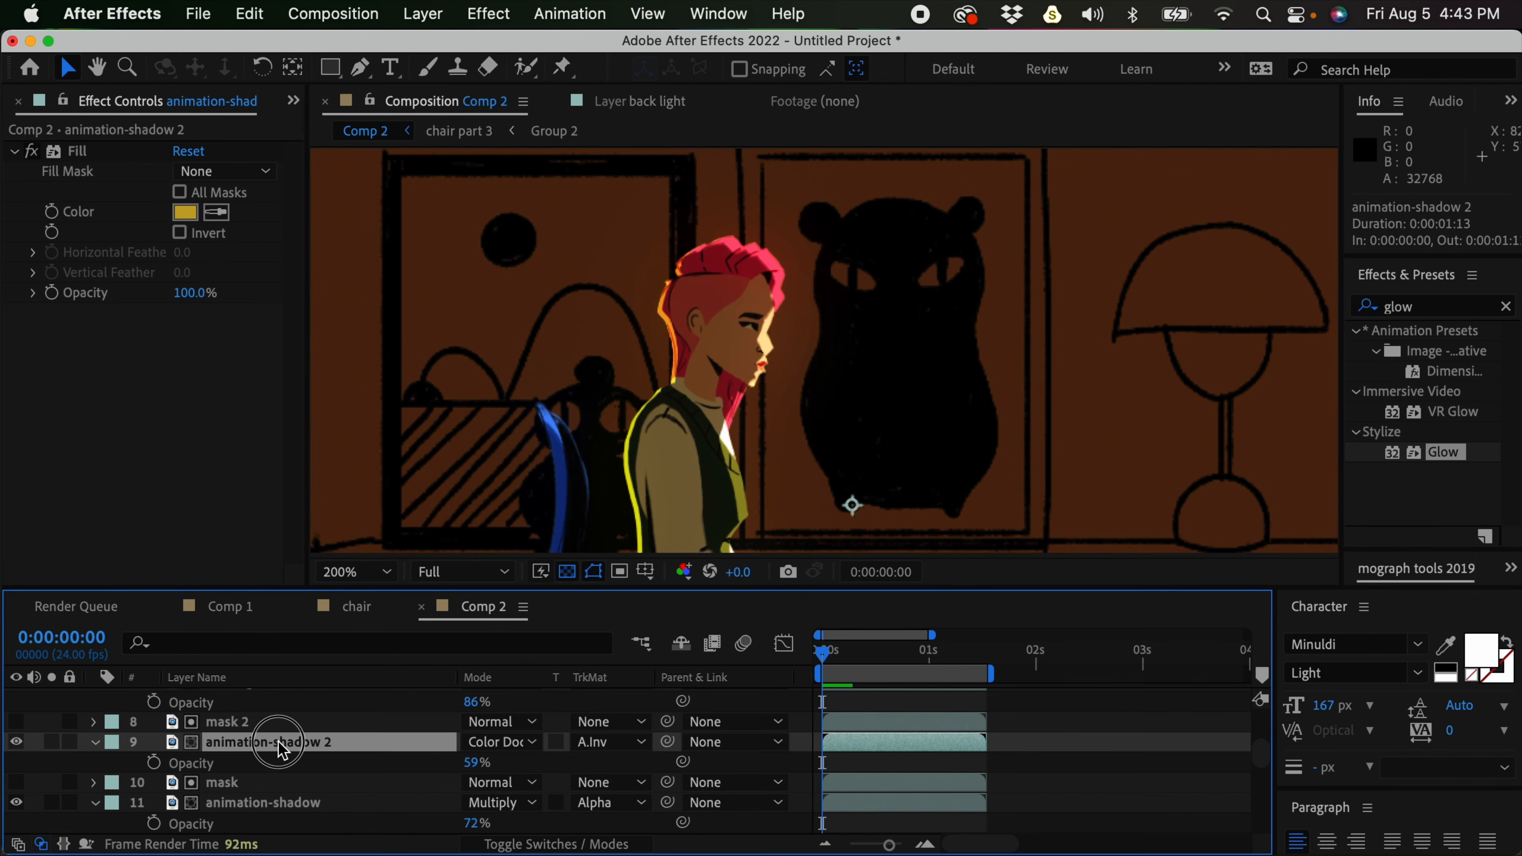
pyautogui.doubleClick(282, 745)
pyautogui.click(423, 101)
pyautogui.click(325, 746)
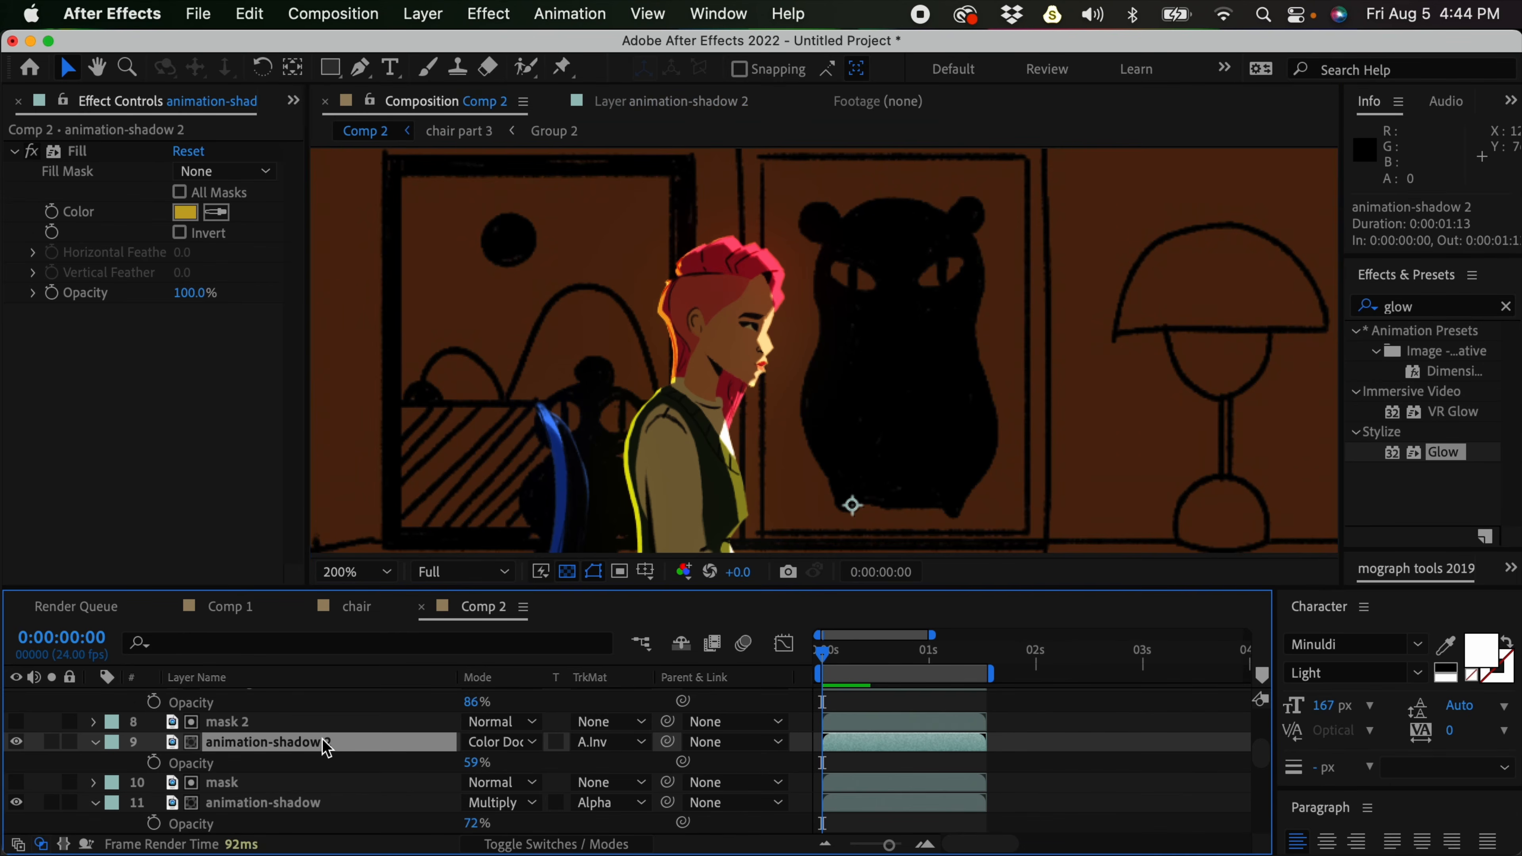
pyautogui.press('Return')
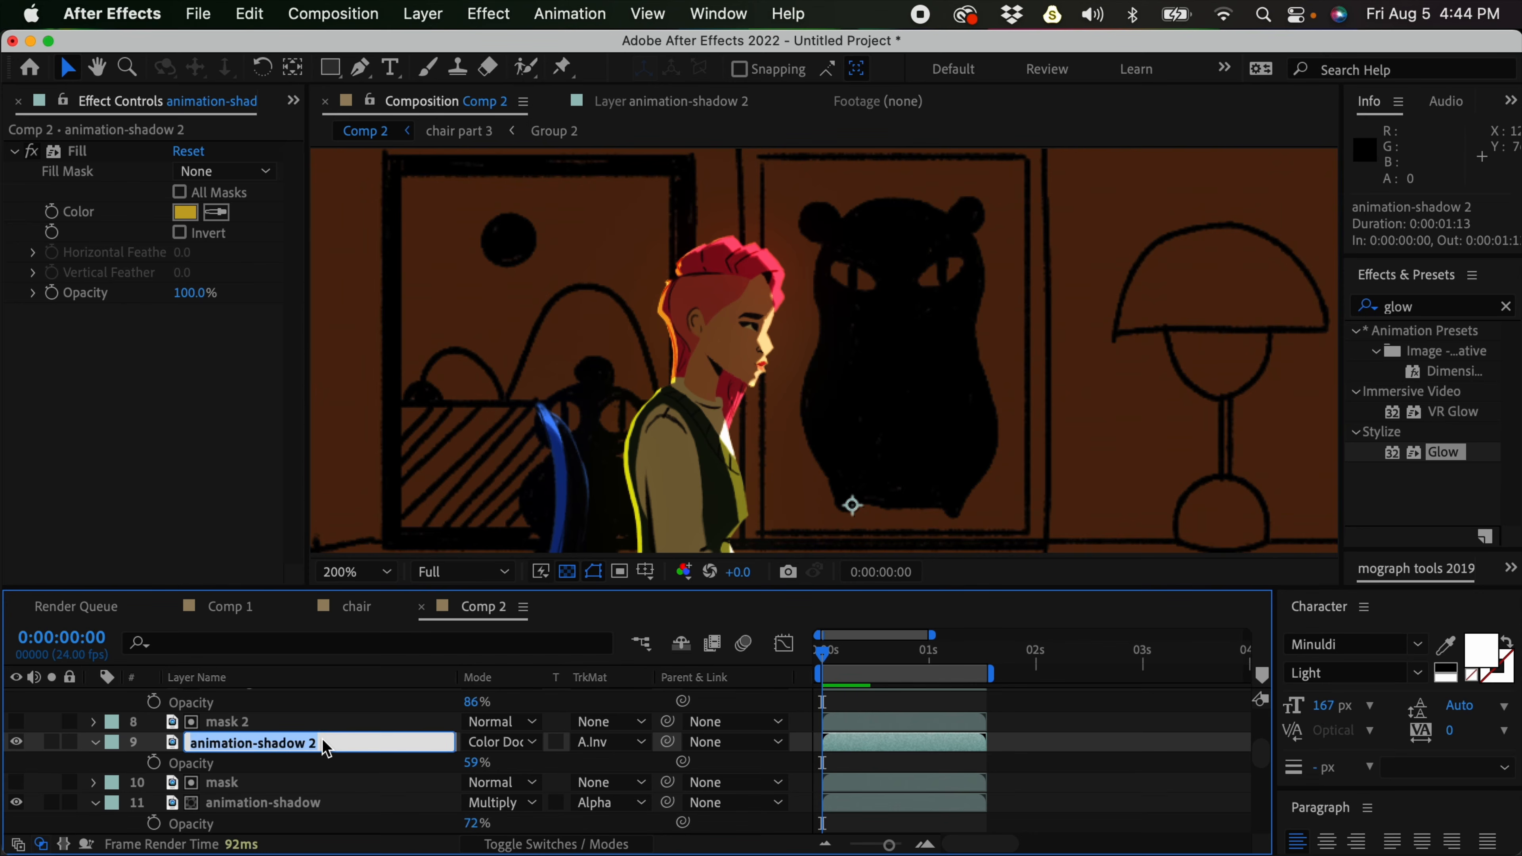
pyautogui.write('keylight')
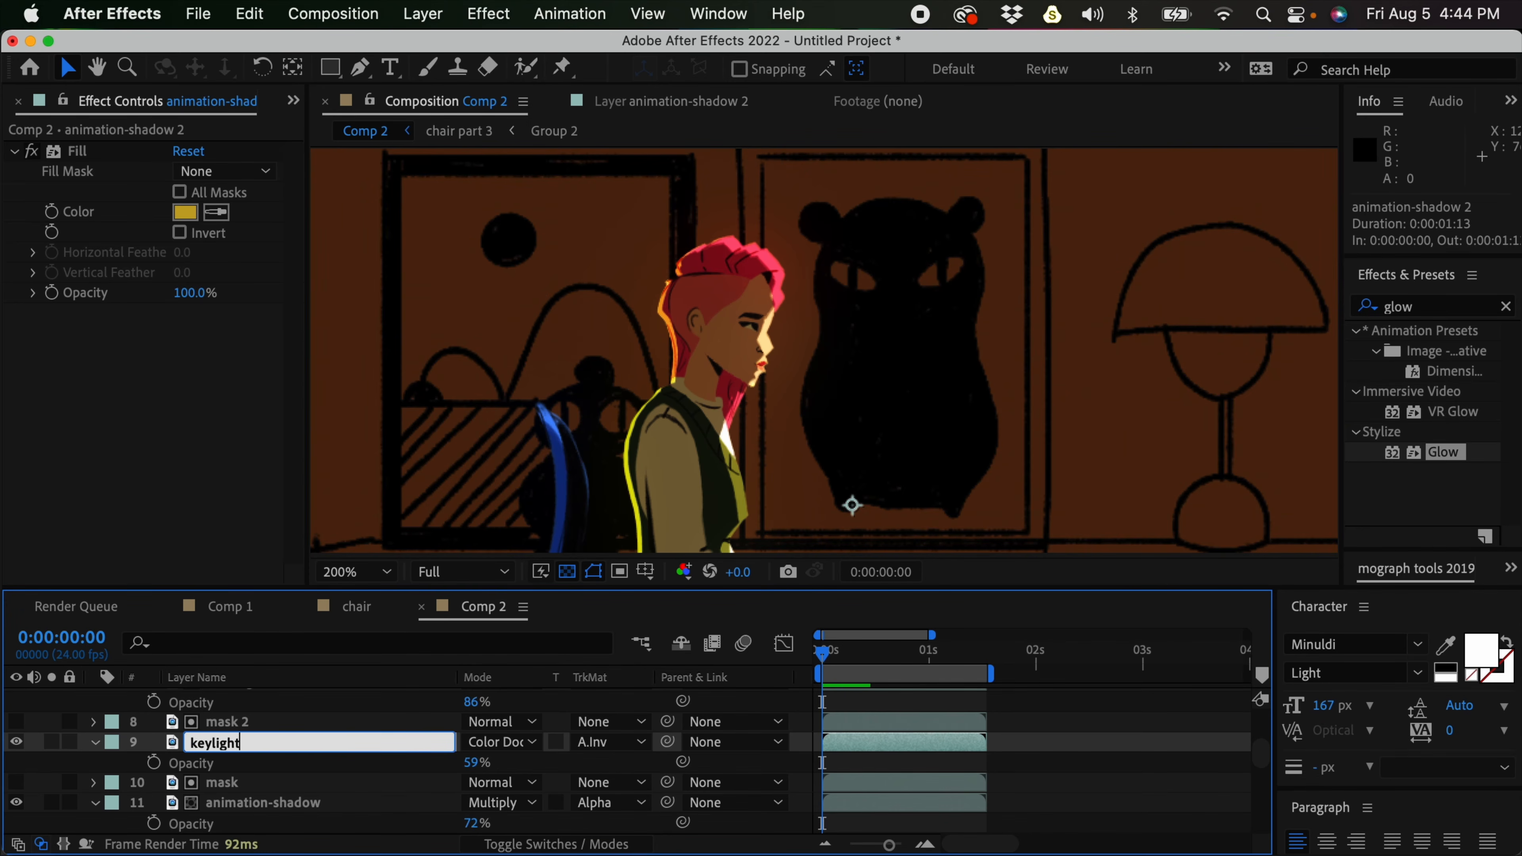
pyautogui.press('Return')
# Set the back light layer's opacity to 35% and check the softened rim light across the whole figure
pyautogui.scroll(4, 1262, 754)
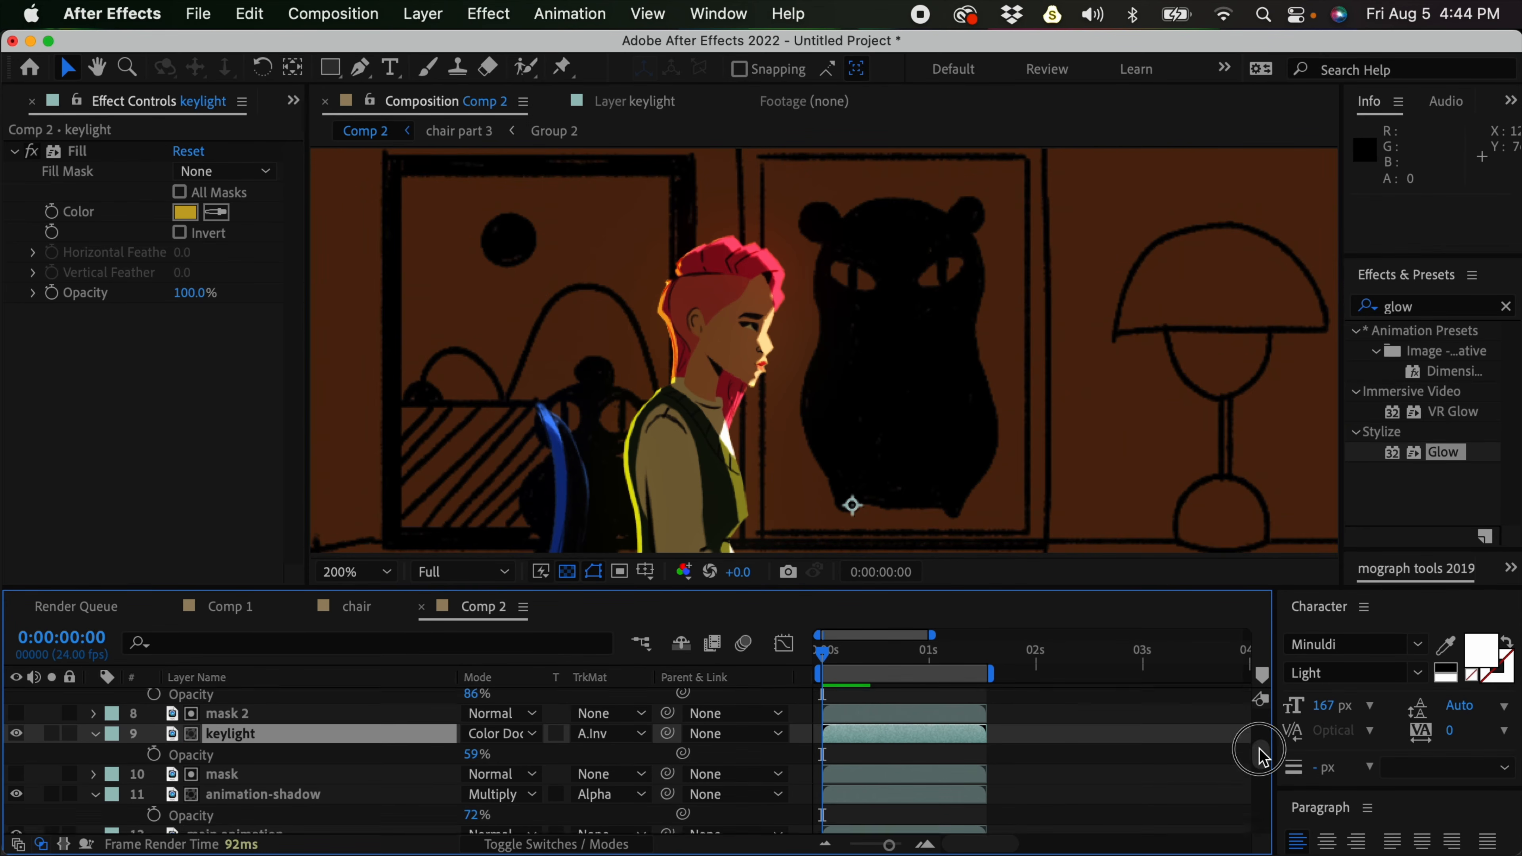
pyautogui.click(269, 762)
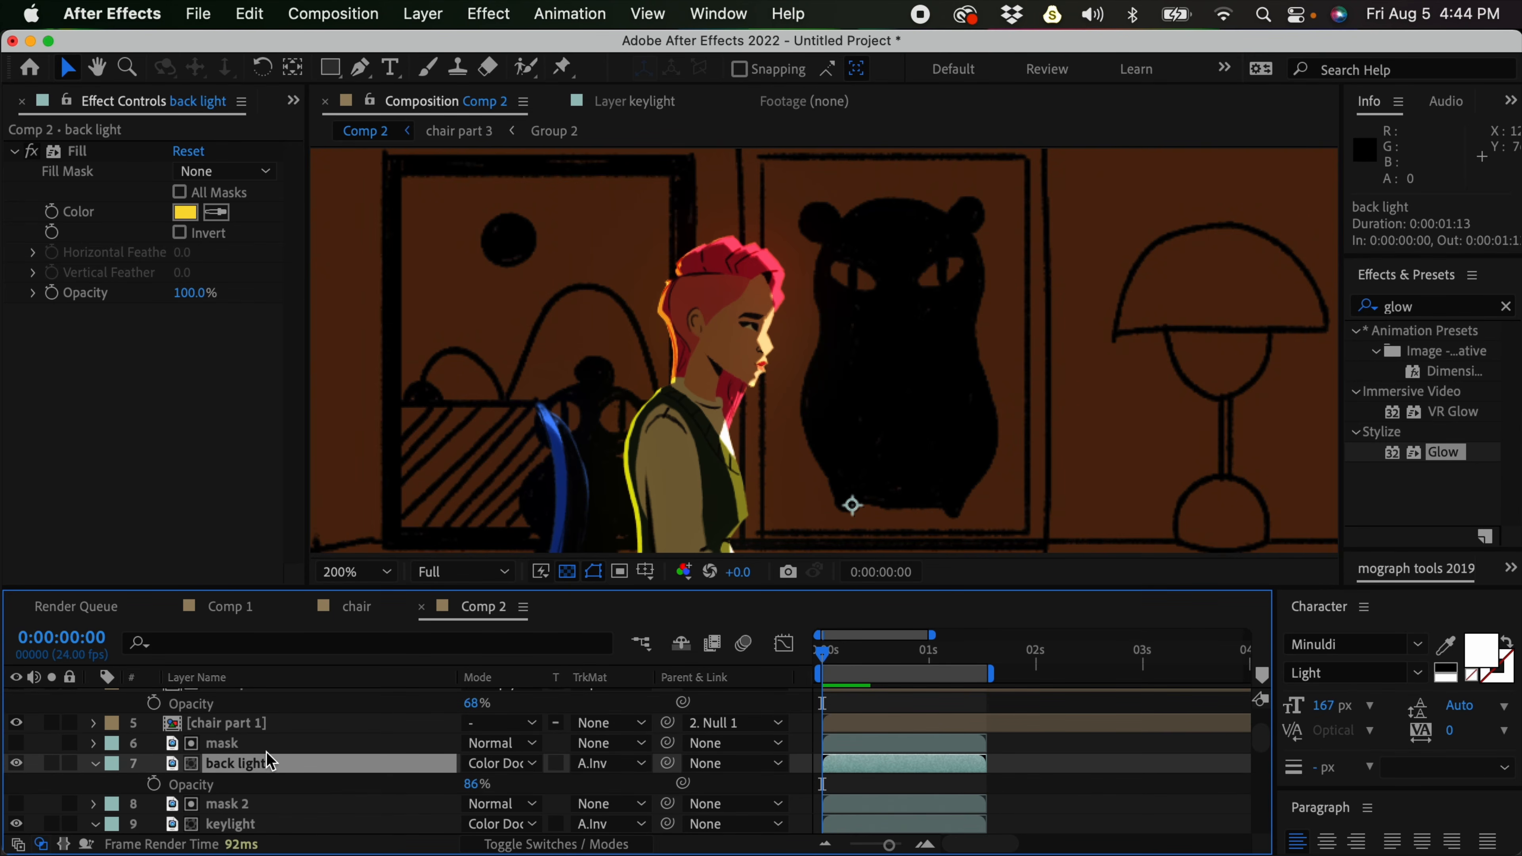
pyautogui.moveTo(484, 784); pyautogui.dragTo(417, 777)
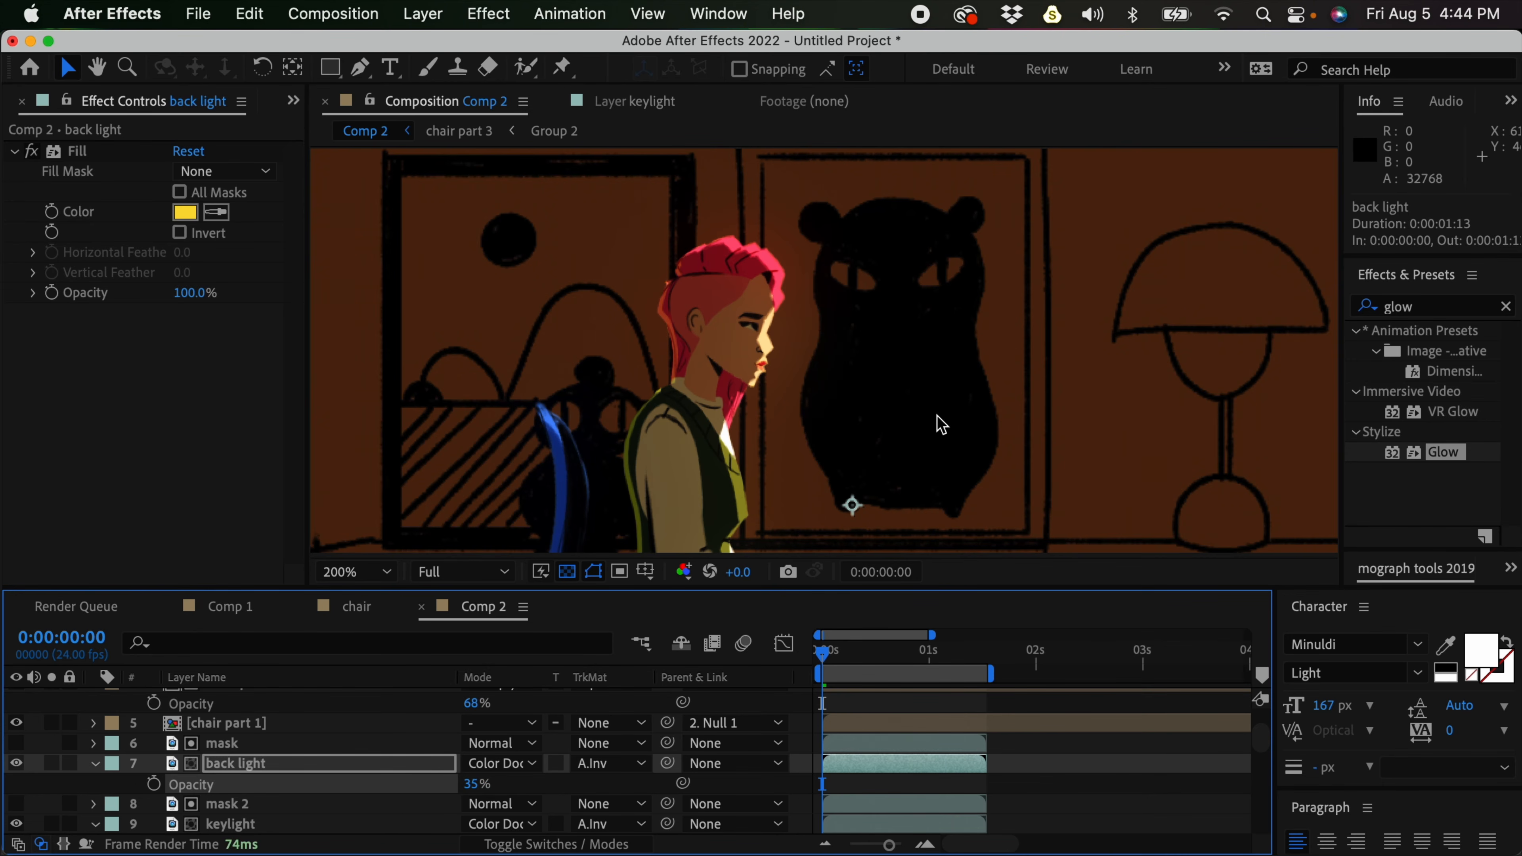
pyautogui.press(',')
pyautogui.moveTo(846, 386); pyautogui.dragTo(885, 304)
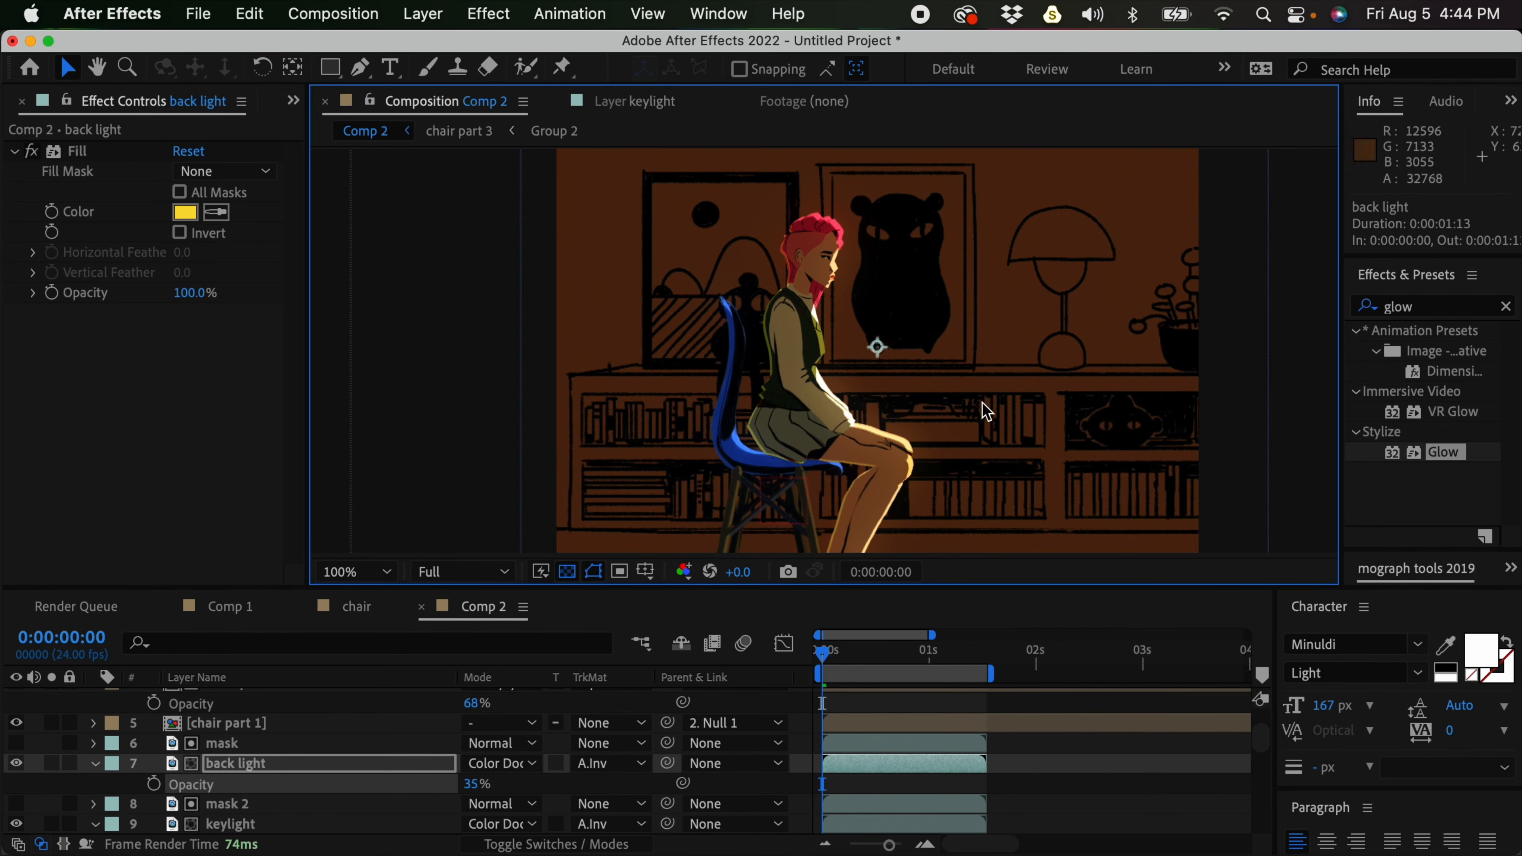
pyautogui.press(',')
pyautogui.press('.')
pyautogui.press(',')
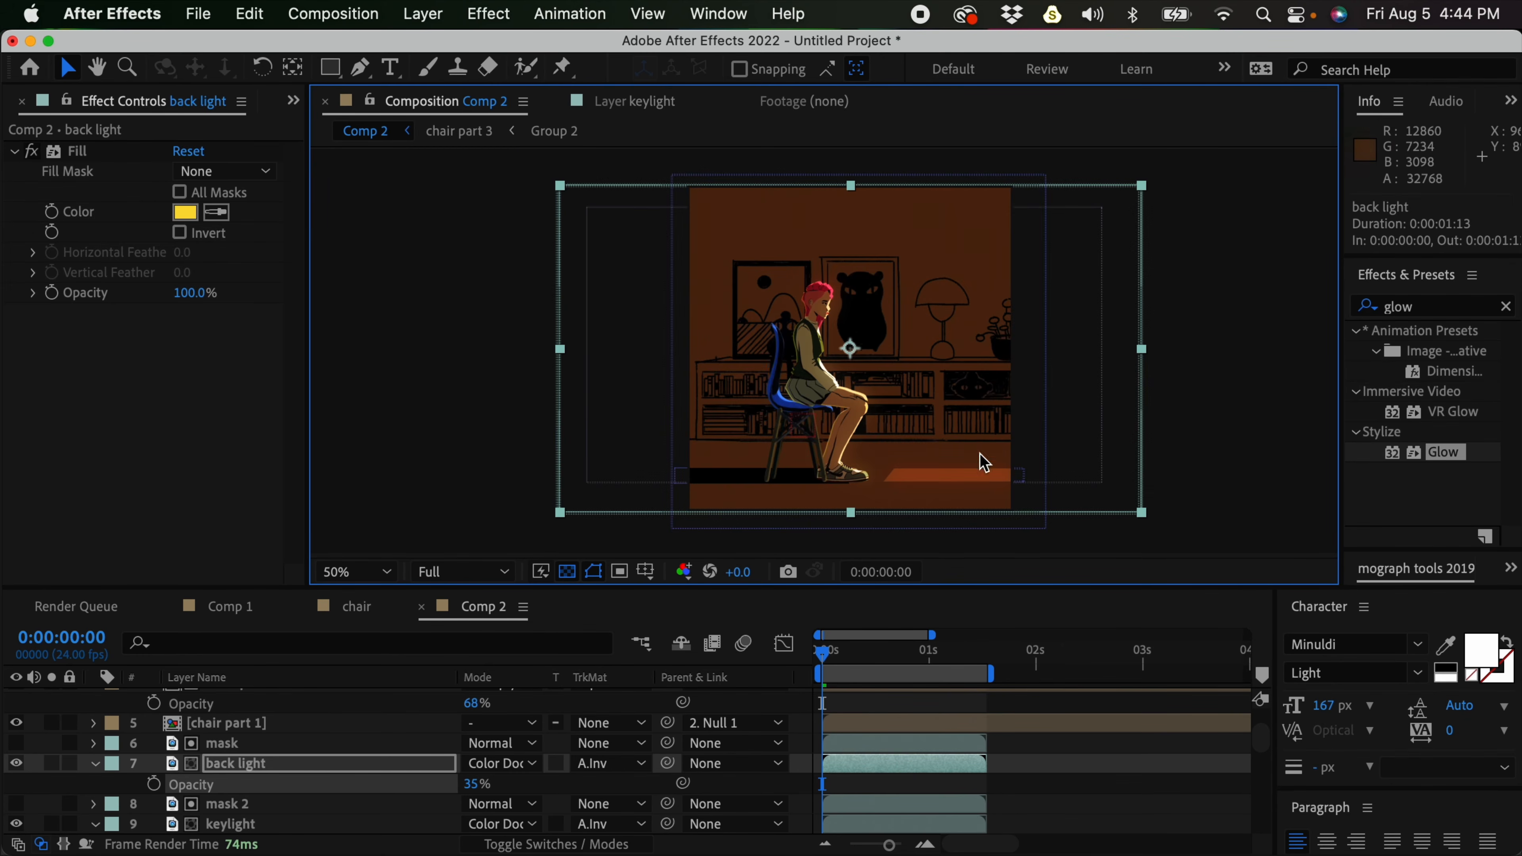
# Darken the Fill color of the animation-shadow layer to a near-black olive brown
pyautogui.moveTo(1261, 739); pyautogui.dragTo(1266, 770)
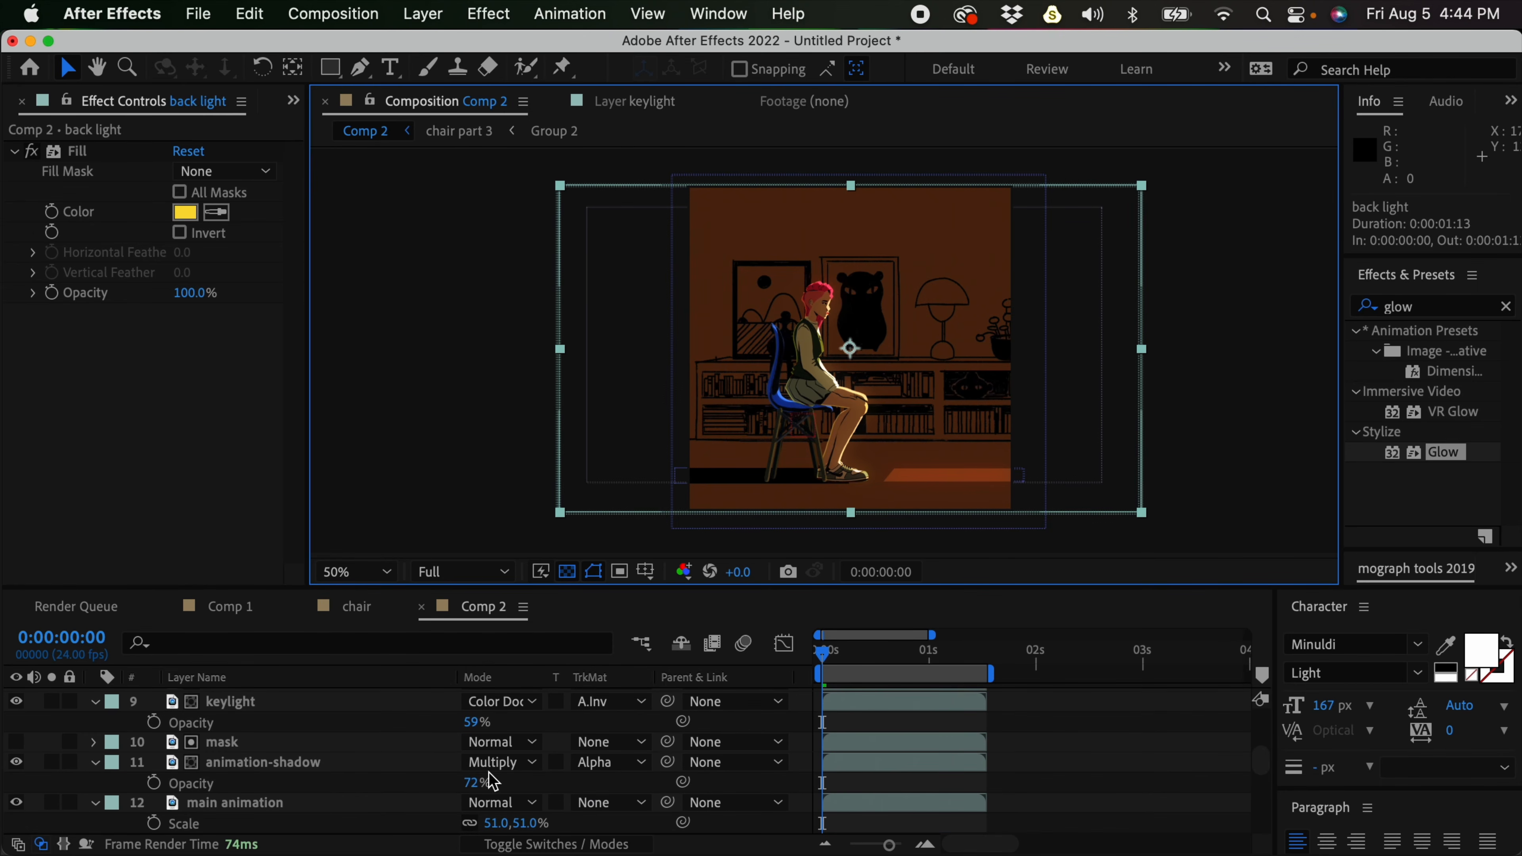
pyautogui.click(337, 763)
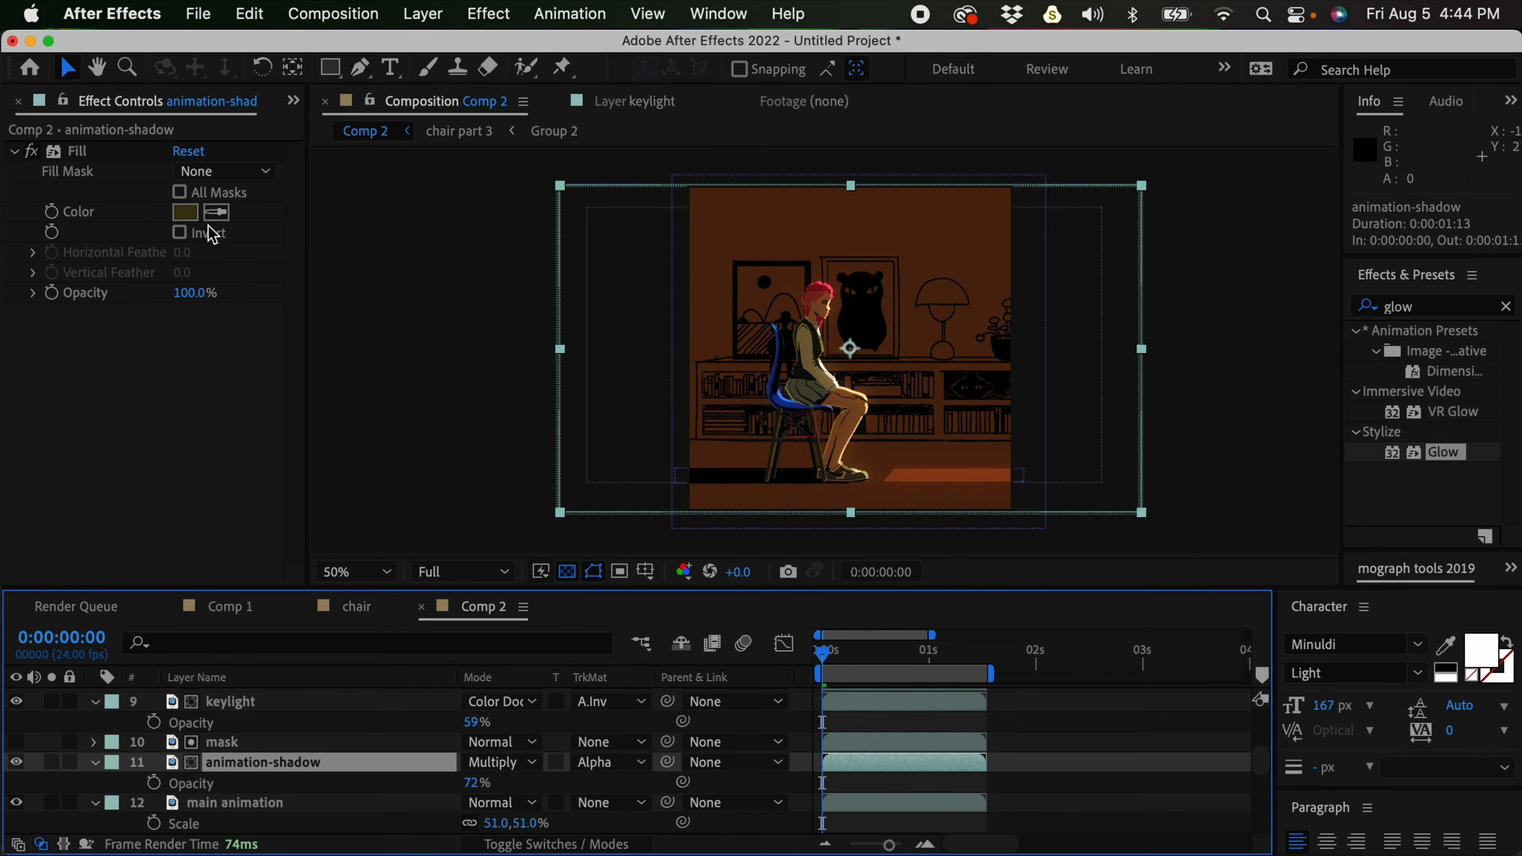
pyautogui.click(195, 211)
pyautogui.moveTo(901, 650); pyautogui.dragTo(904, 723)
pyautogui.click(1155, 456)
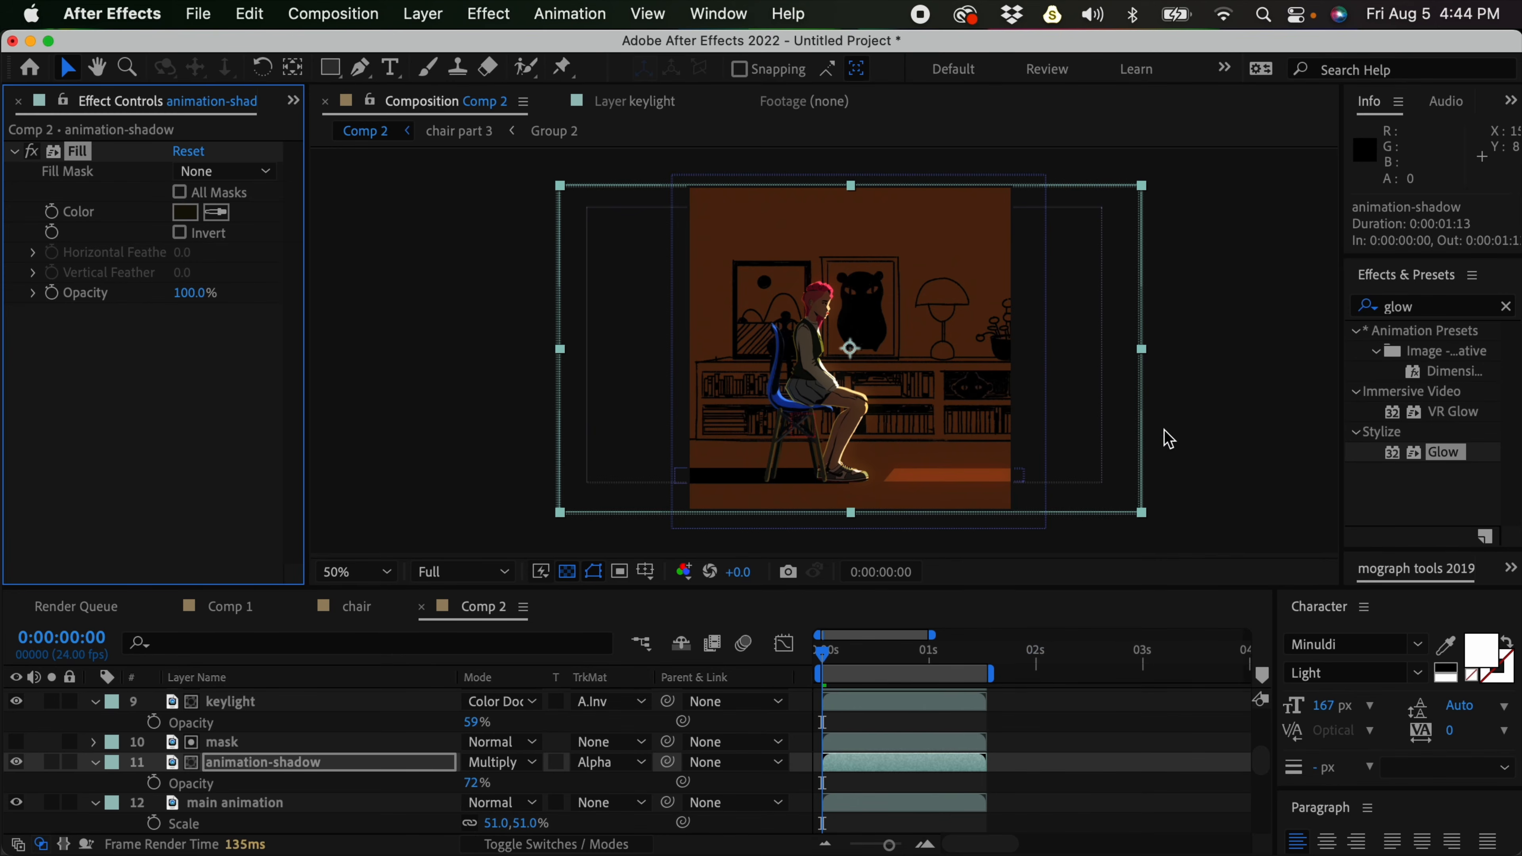
# Play the composition preview to check the darker character shadow in motion
pyautogui.click(932, 776)
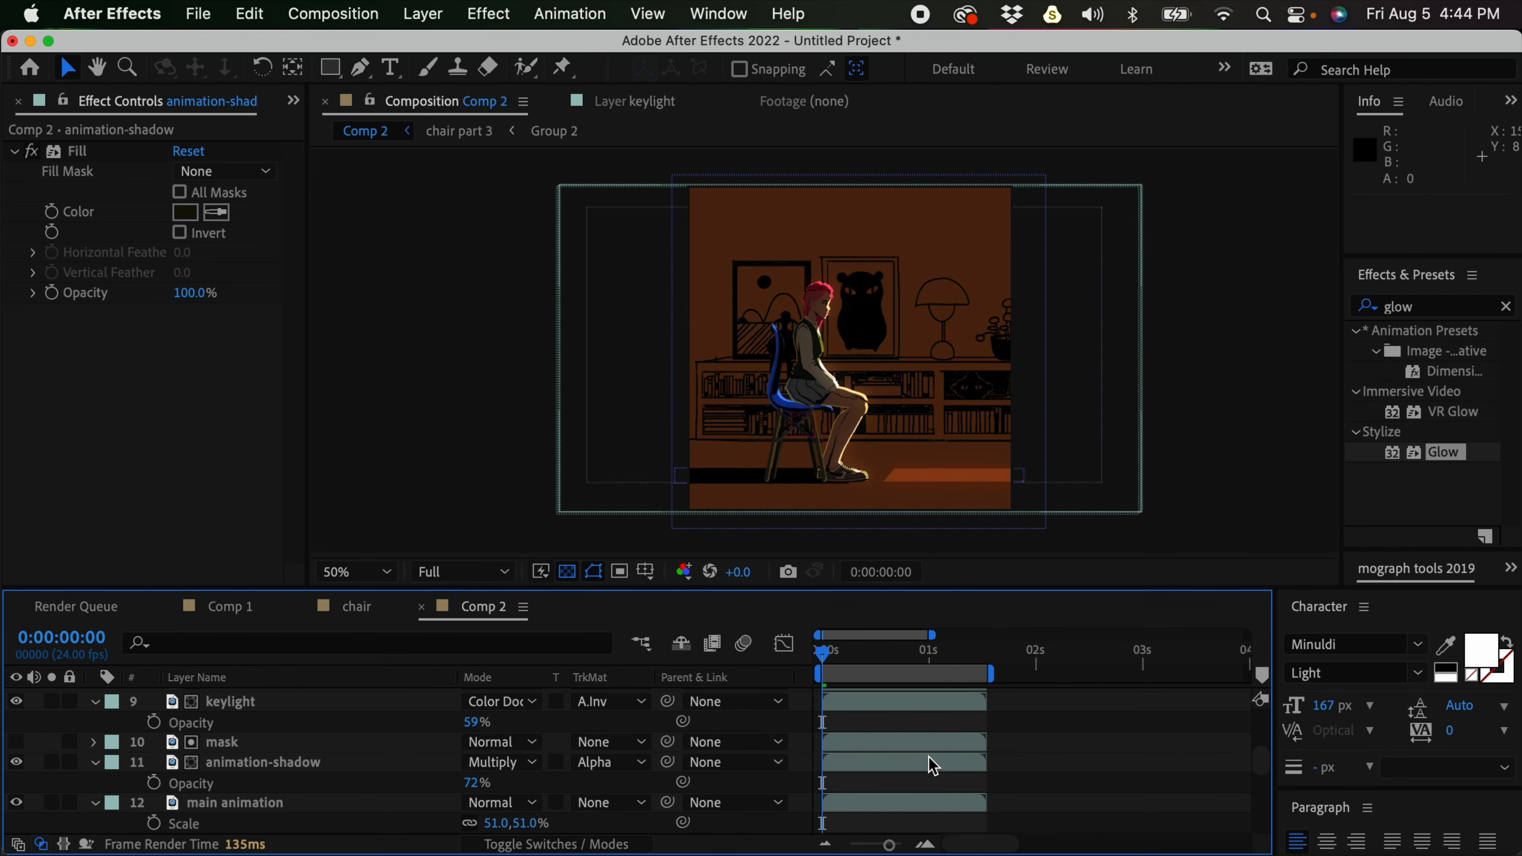
pyautogui.click(932, 765)
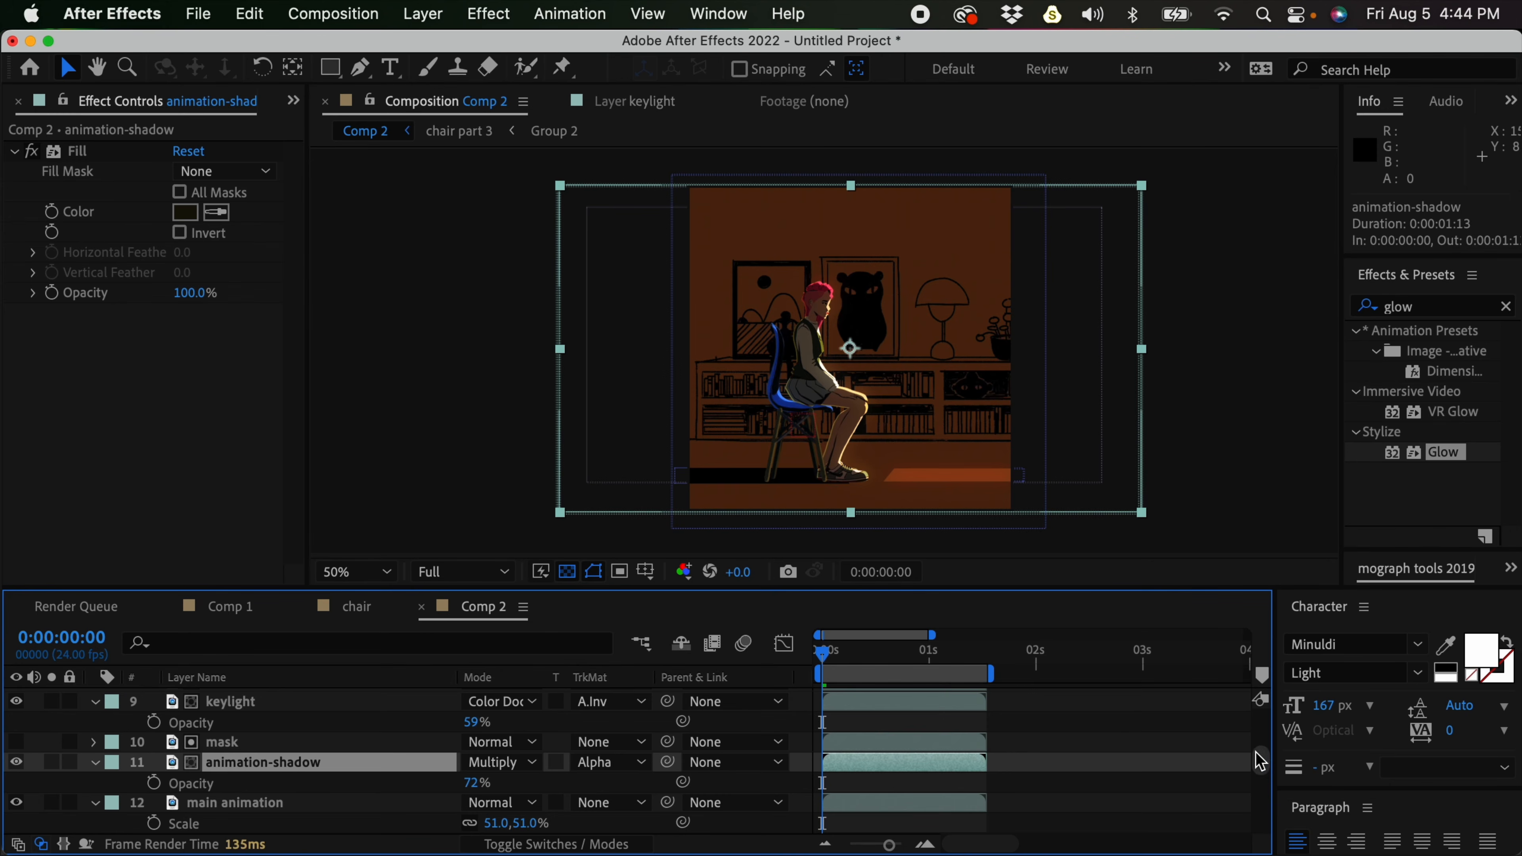
pyautogui.scroll(-4, 1259, 760)
pyautogui.scroll(3, 1261, 770)
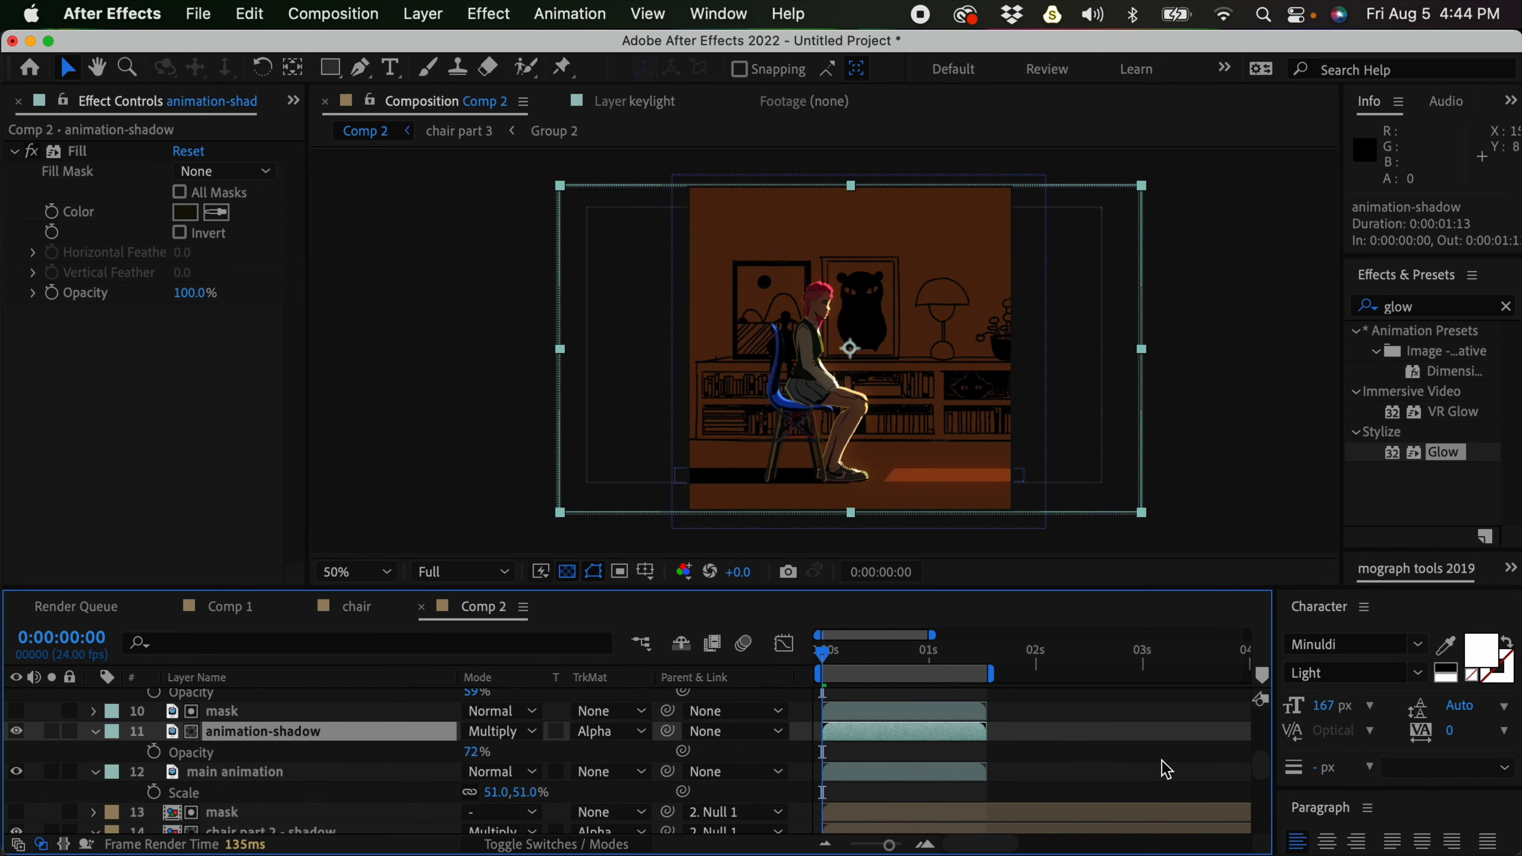
pyautogui.click(944, 751)
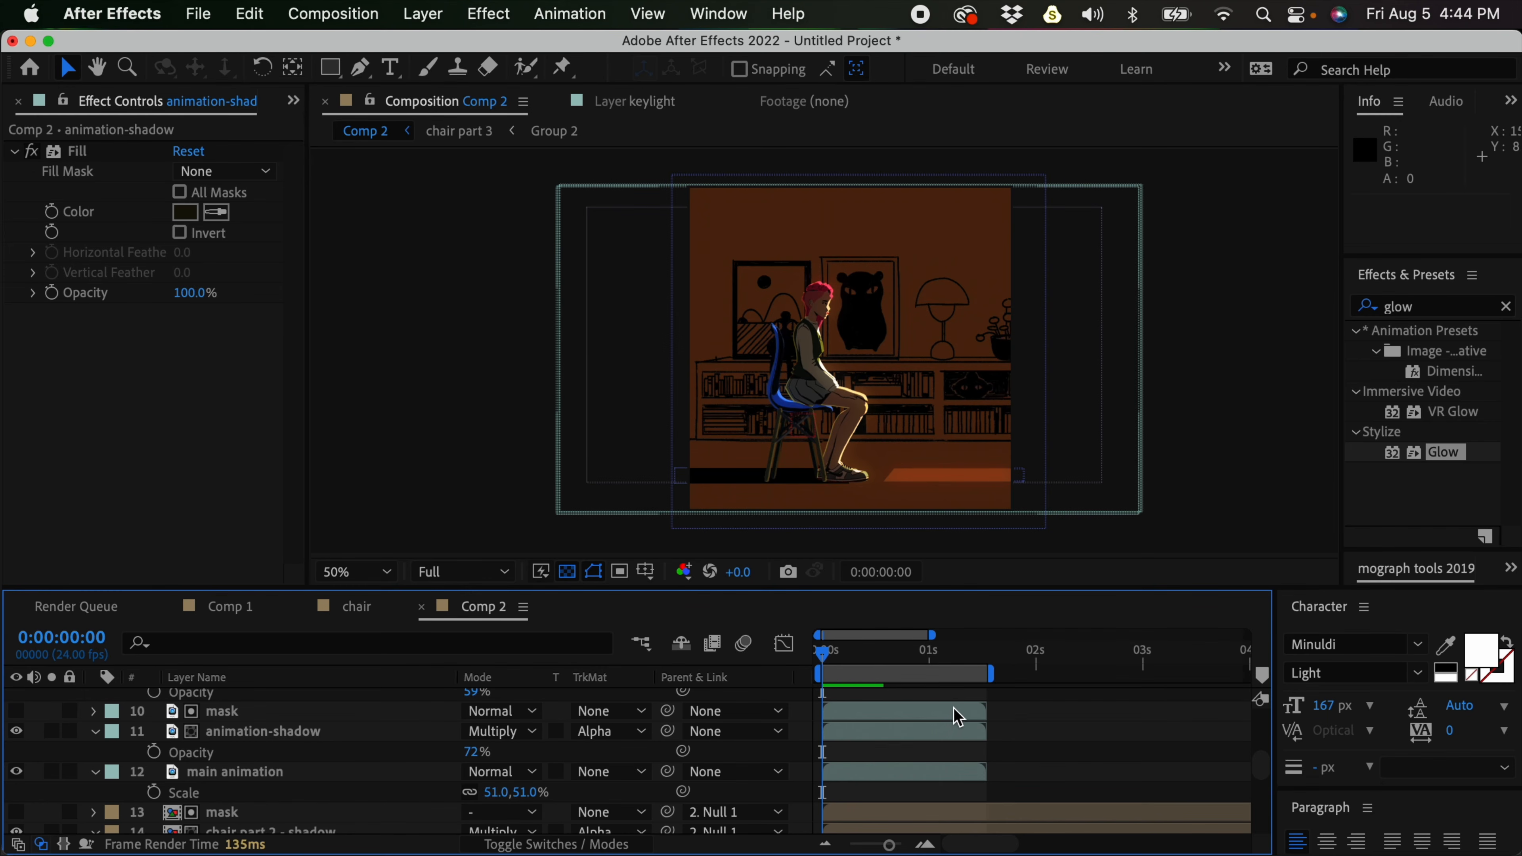
pyautogui.press('space')
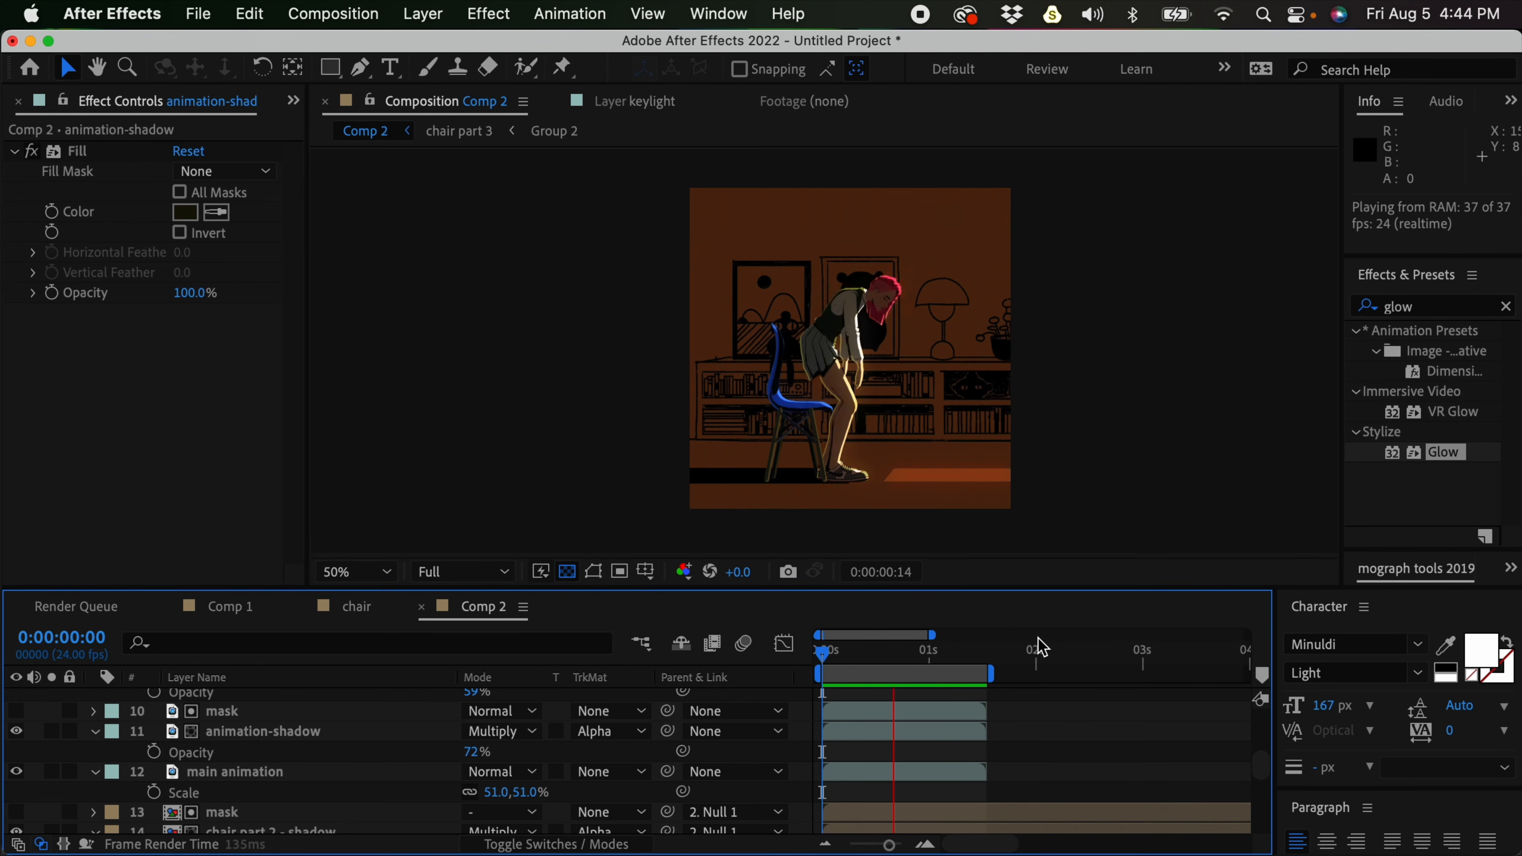
pyautogui.press('space')
# Compare the scene with and without Shape Layer 1, then set that layer's opacity to 45%
pyautogui.scroll(-5, 1120, 773)
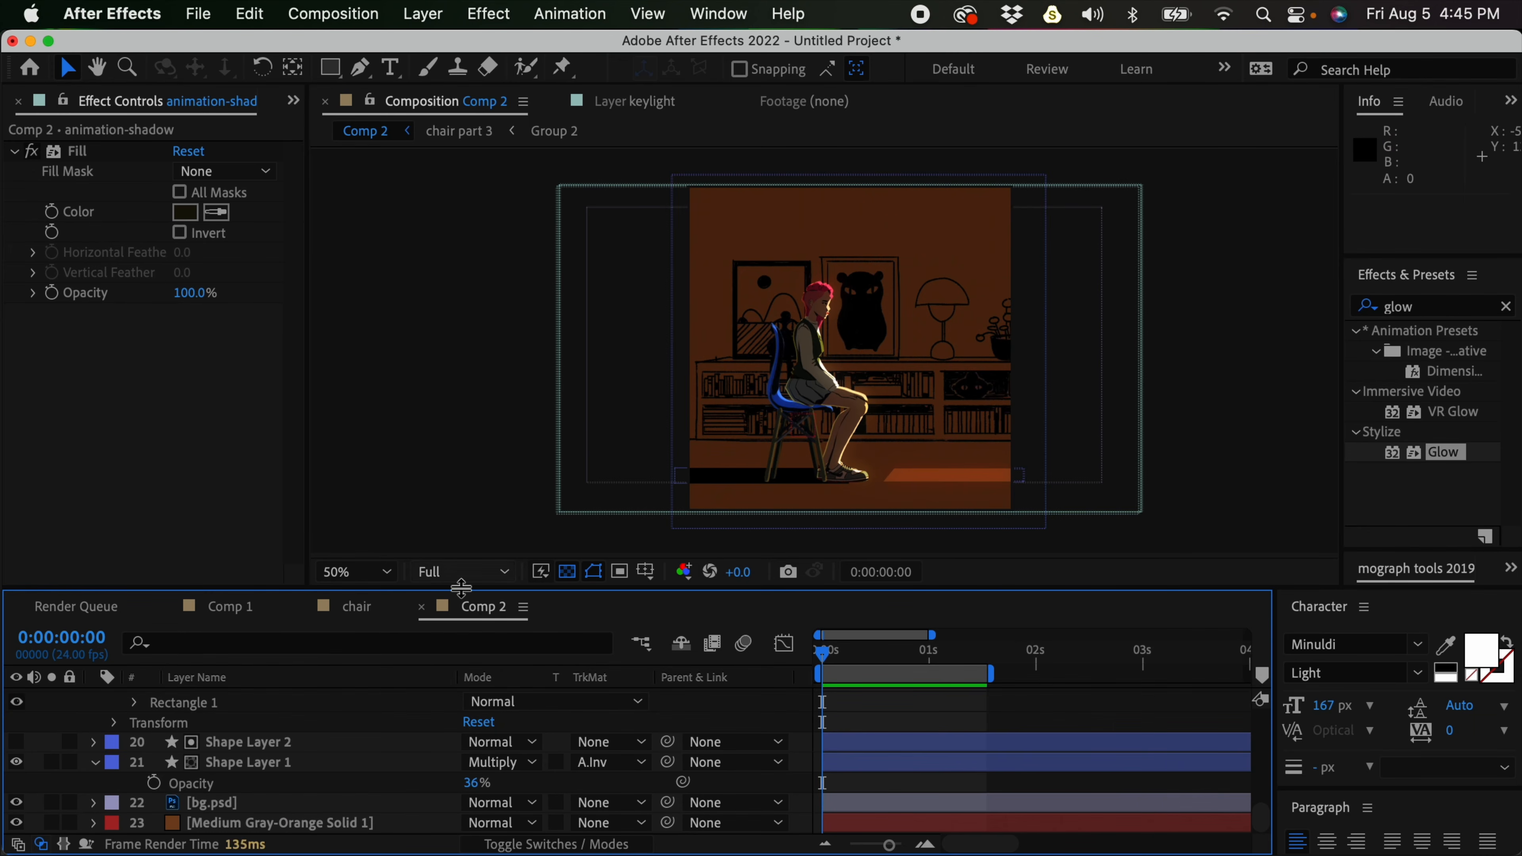
pyautogui.click(246, 763)
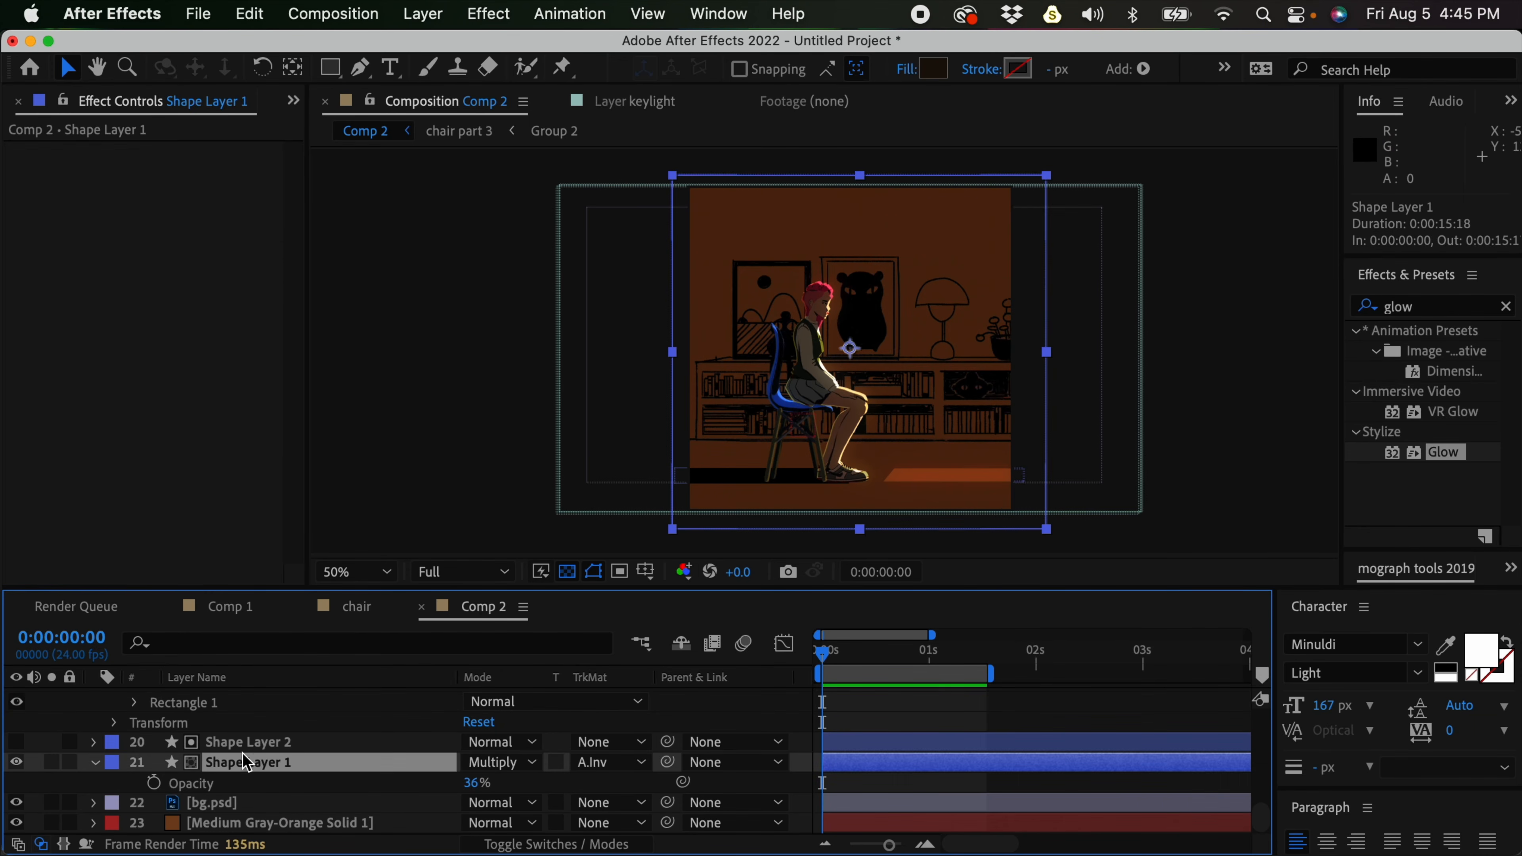
pyautogui.click(16, 762)
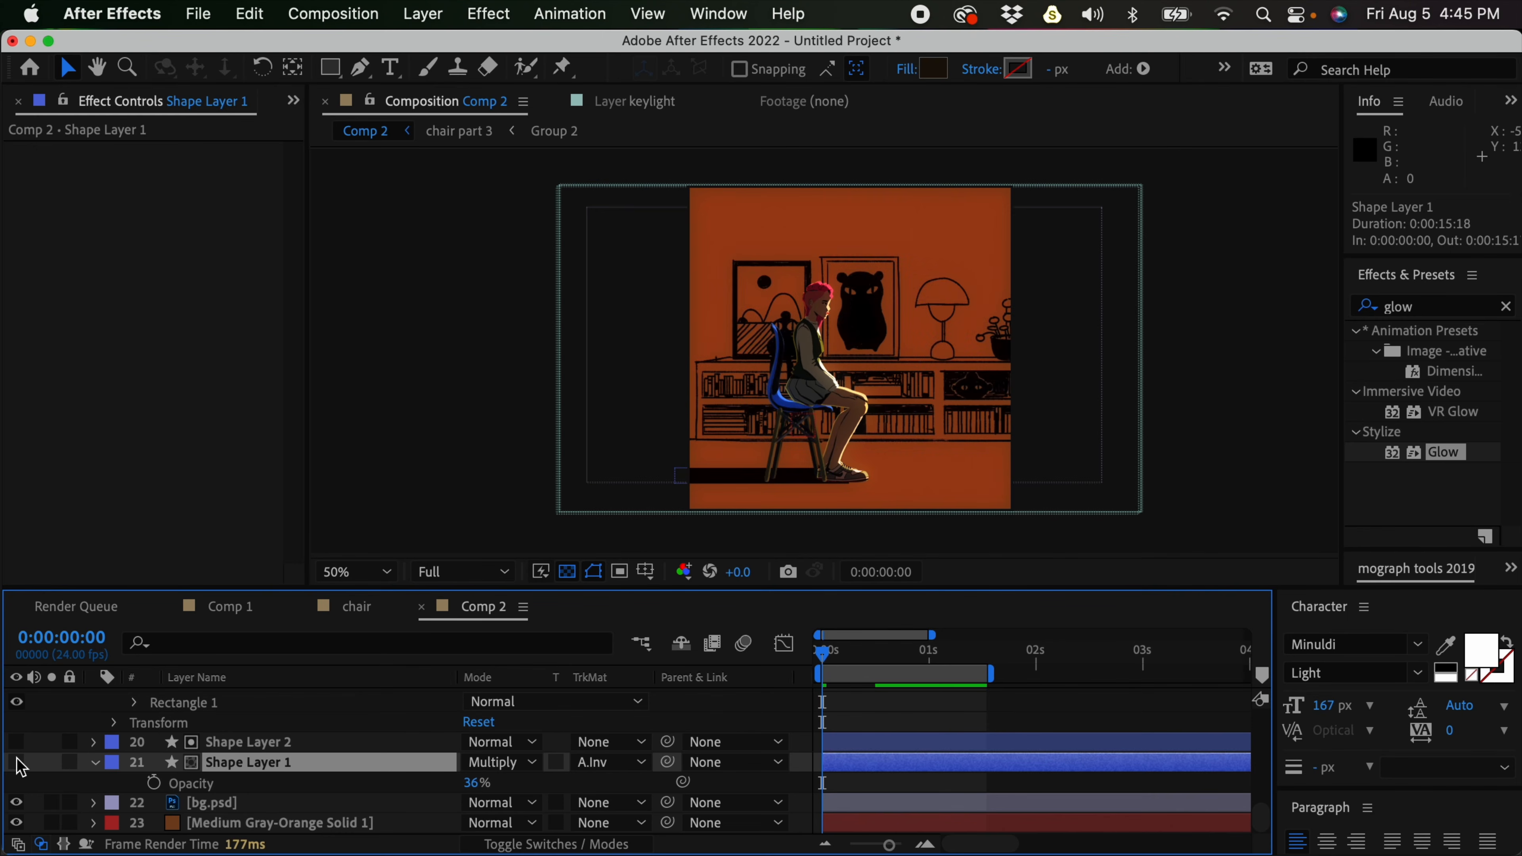
pyautogui.click(16, 762)
pyautogui.click(17, 763)
pyautogui.click(16, 763)
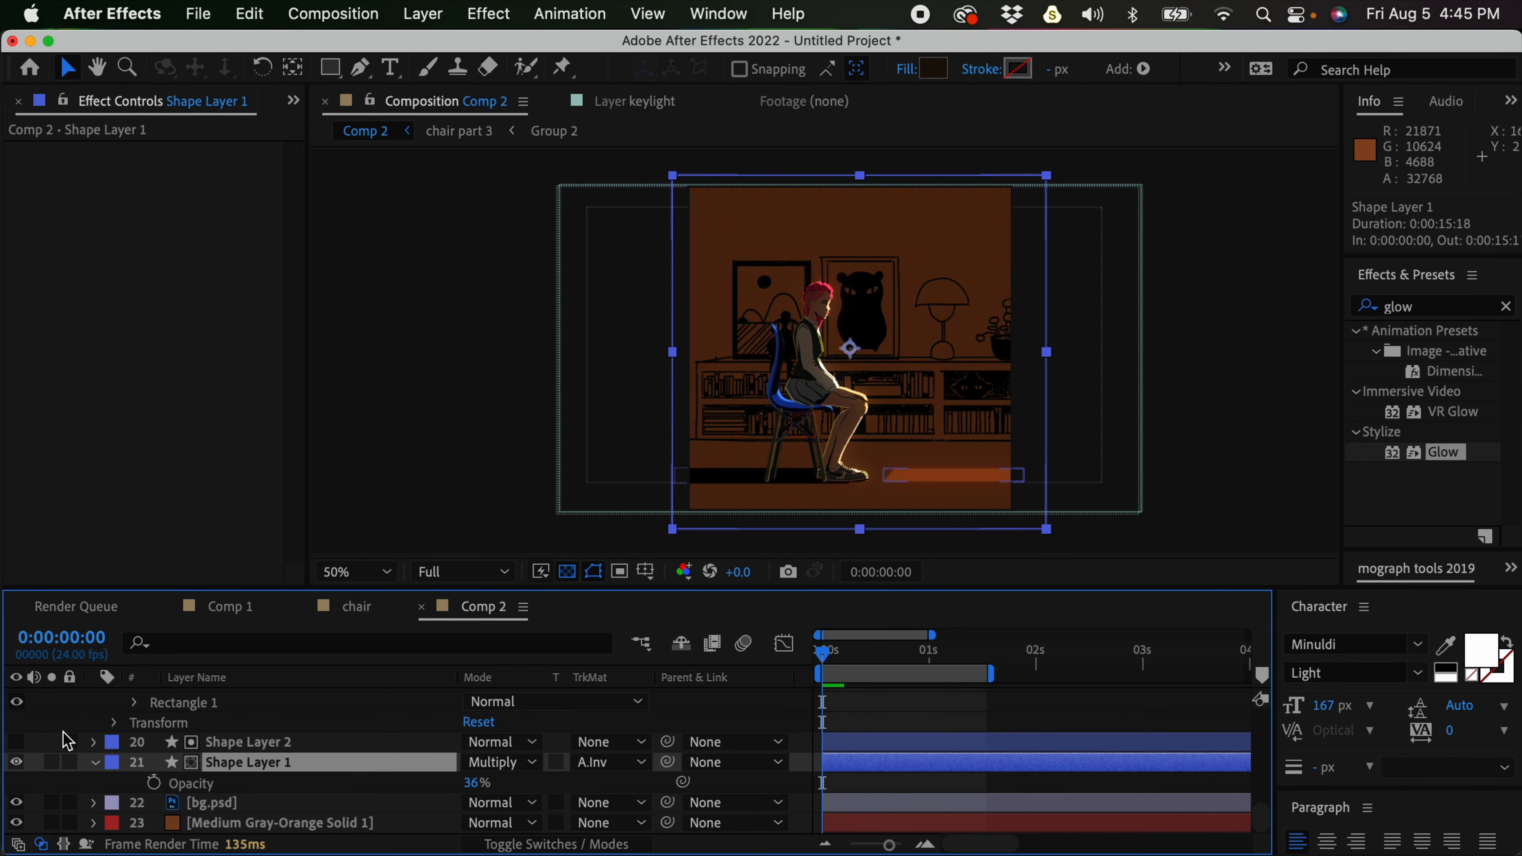
pyautogui.moveTo(466, 781); pyautogui.dragTo(473, 777)
# Change the color of the background solid, Medium Gray-Orange Solid 1, to the brighter orange D67930
pyautogui.click(283, 825)
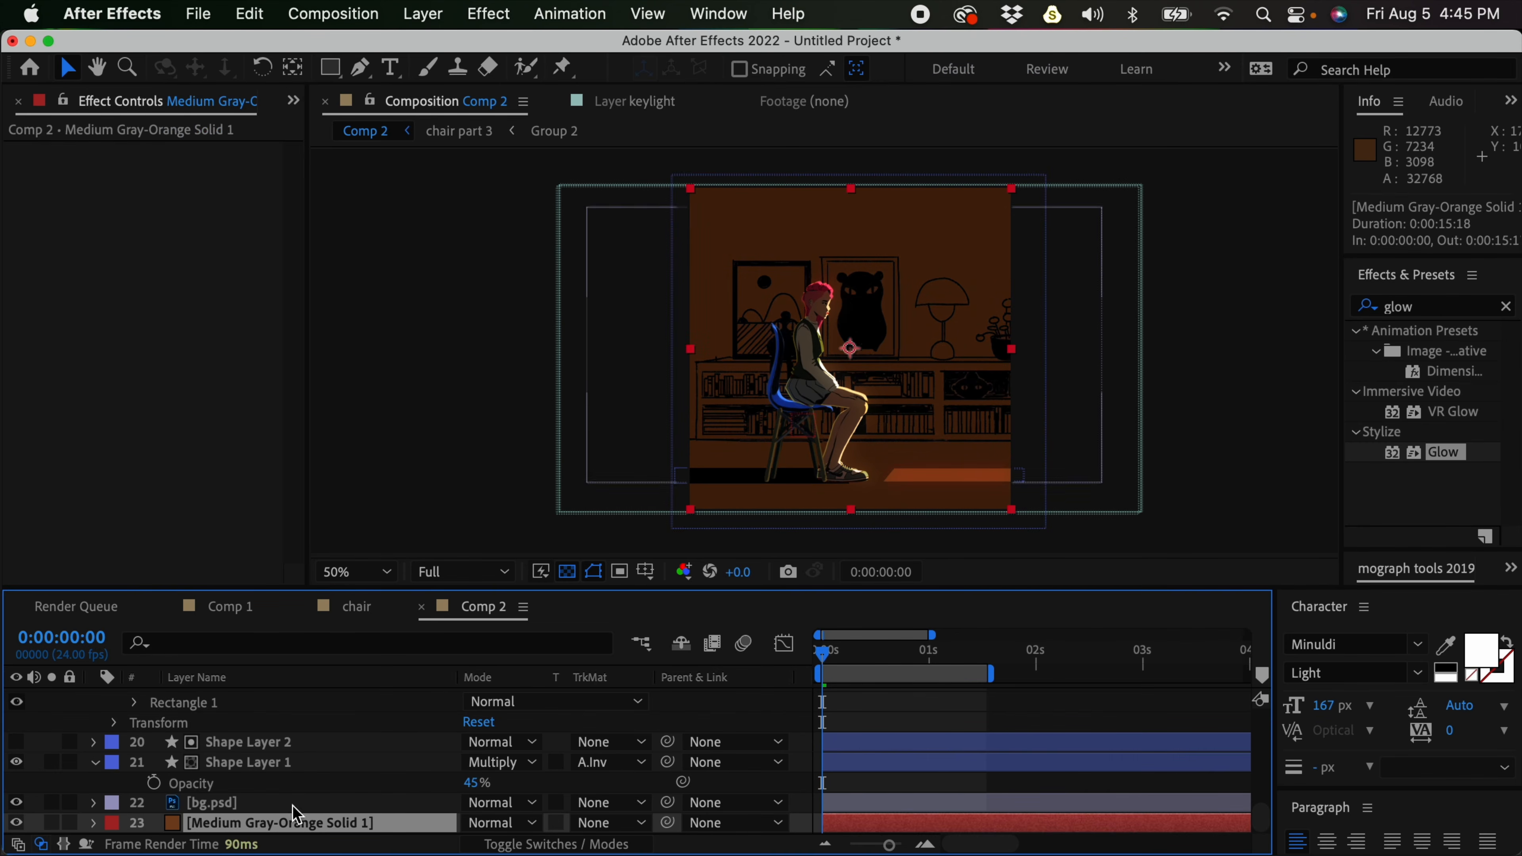
pyautogui.click(16, 822)
pyautogui.click(17, 822)
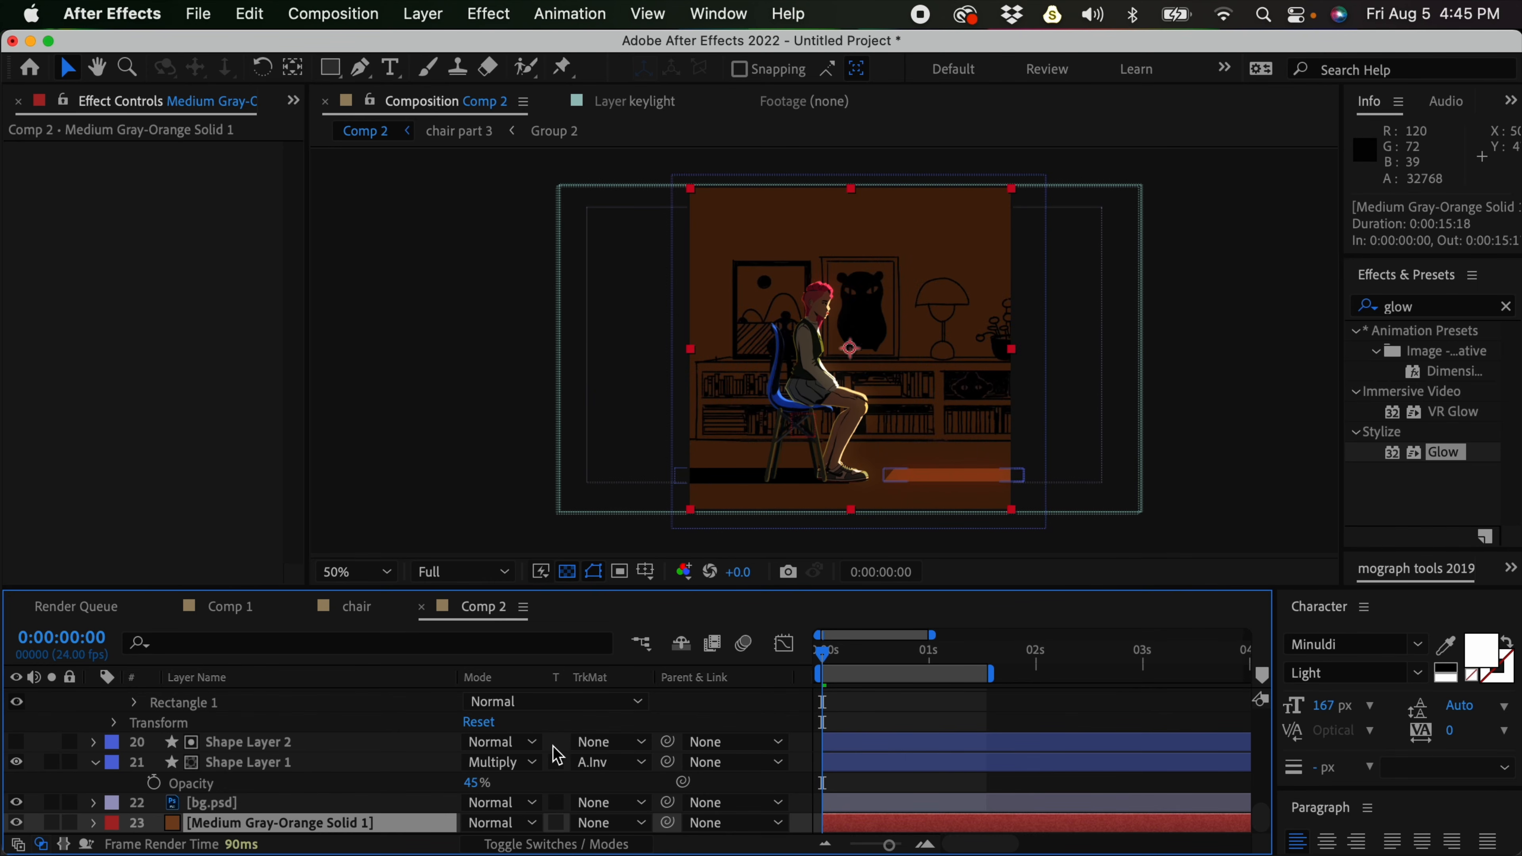
pyautogui.press('super+shift+y')
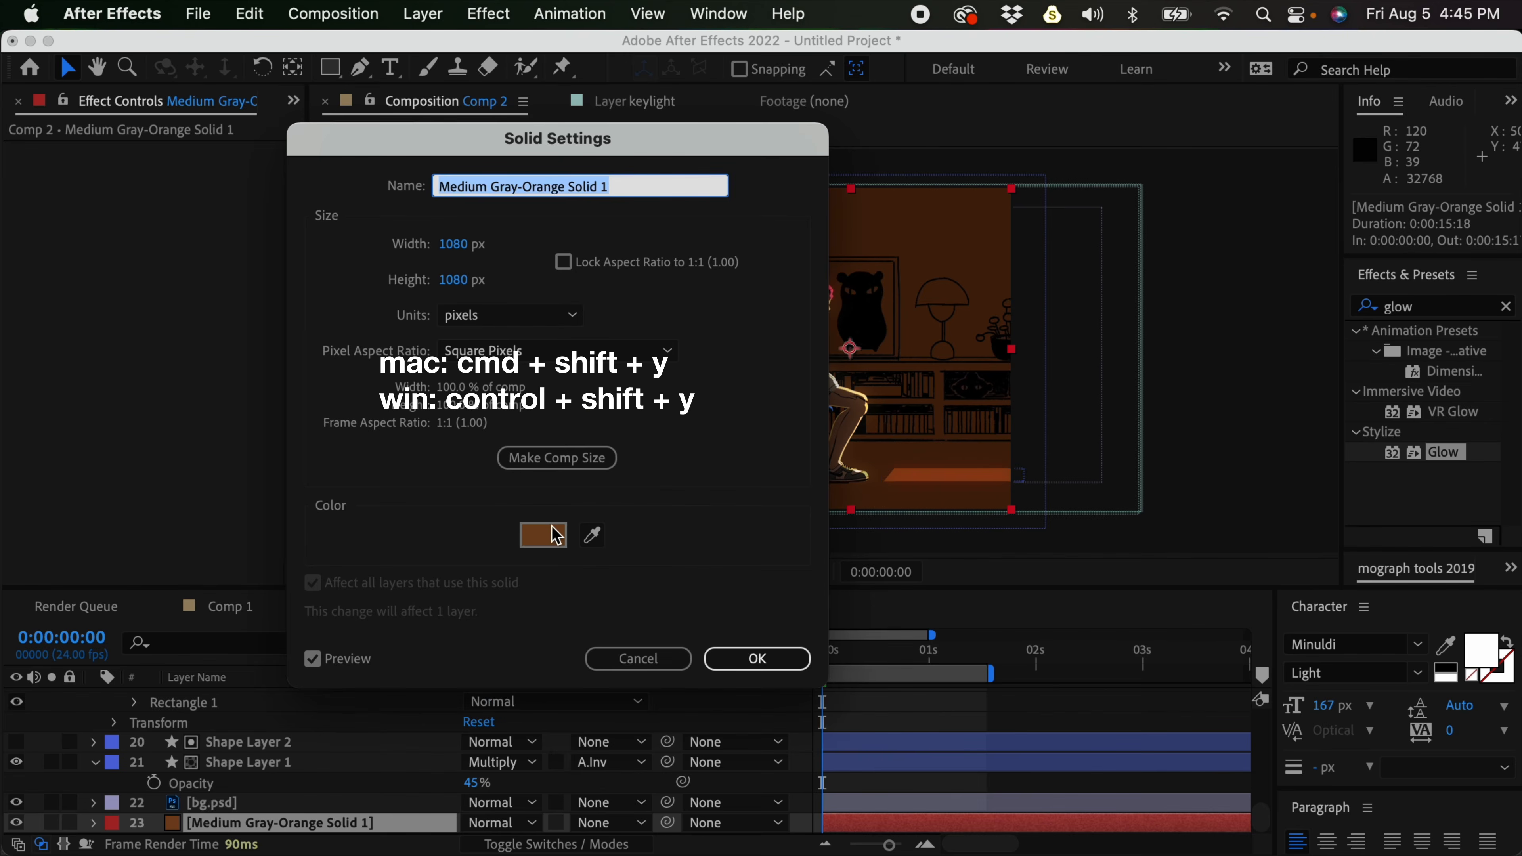
pyautogui.click(554, 539)
pyautogui.moveTo(847, 588); pyautogui.dragTo(857, 504)
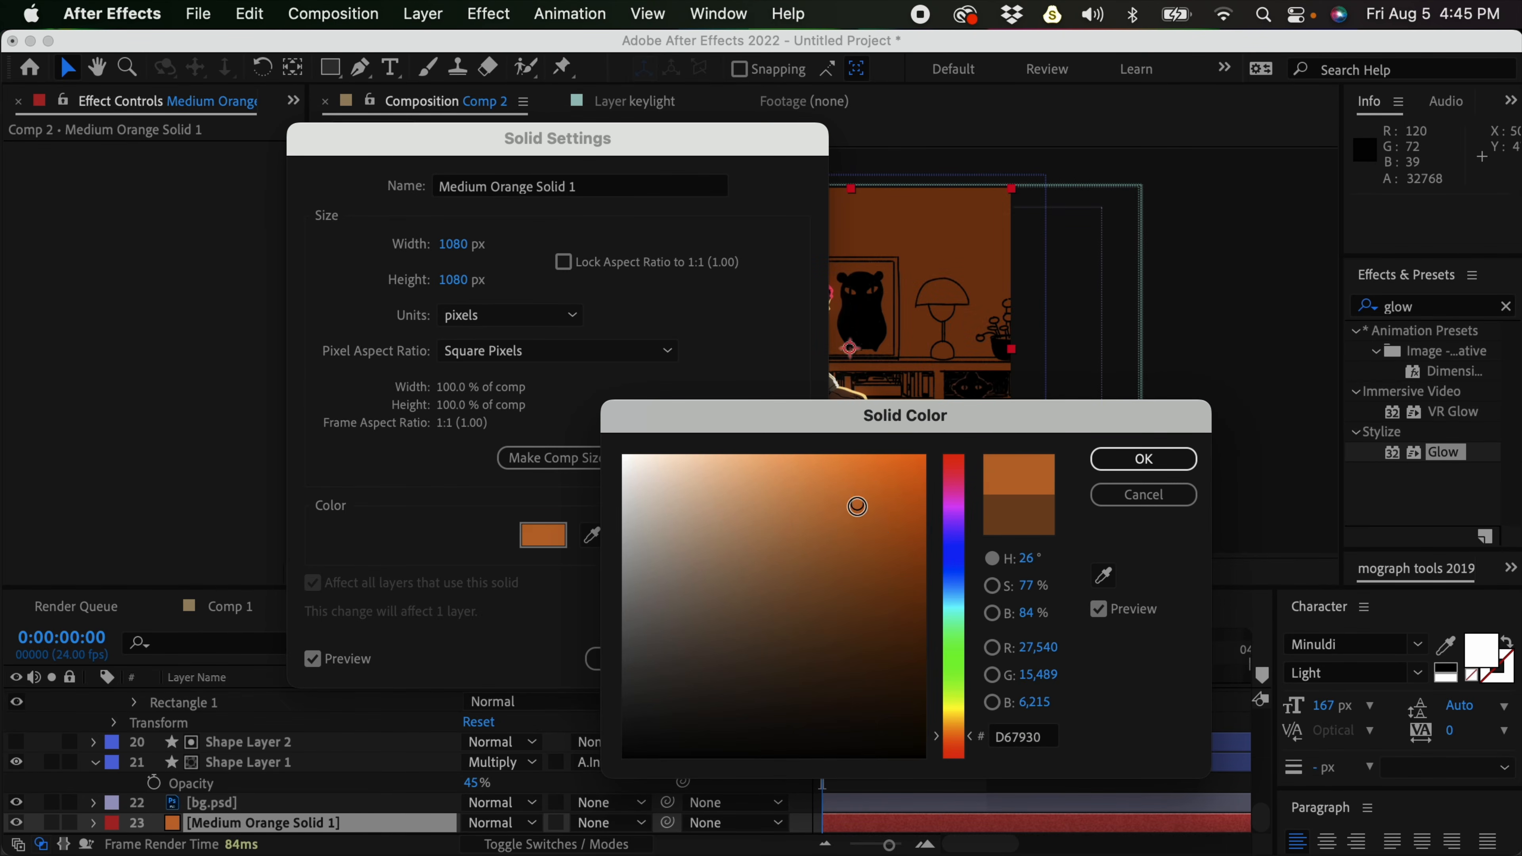
pyautogui.click(1141, 459)
pyautogui.click(800, 655)
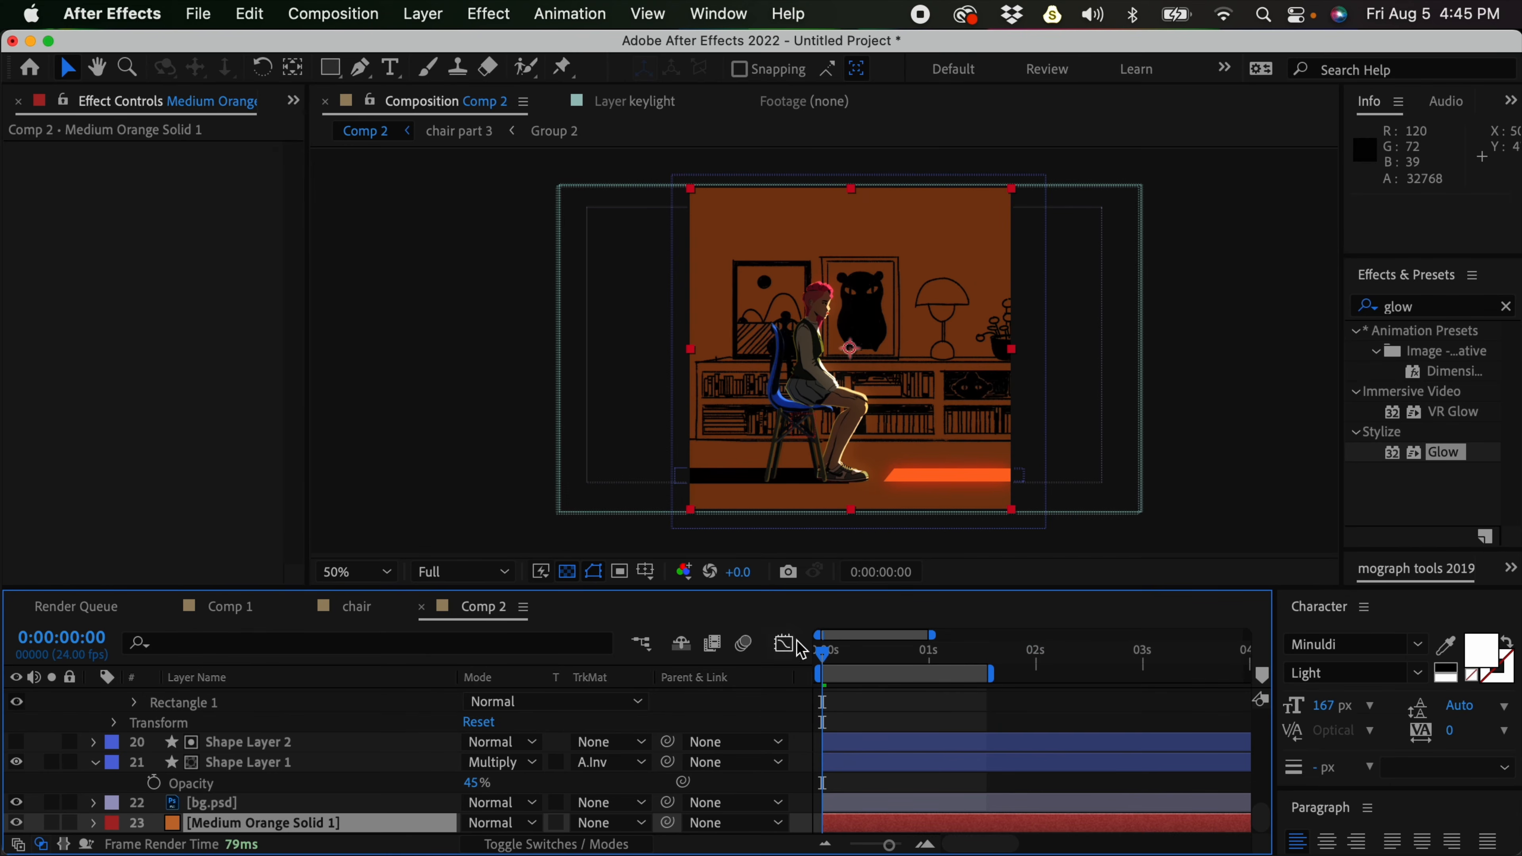
# Play the composition preview to judge the character's lighting against the brighter orange background
pyautogui.click(882, 719)
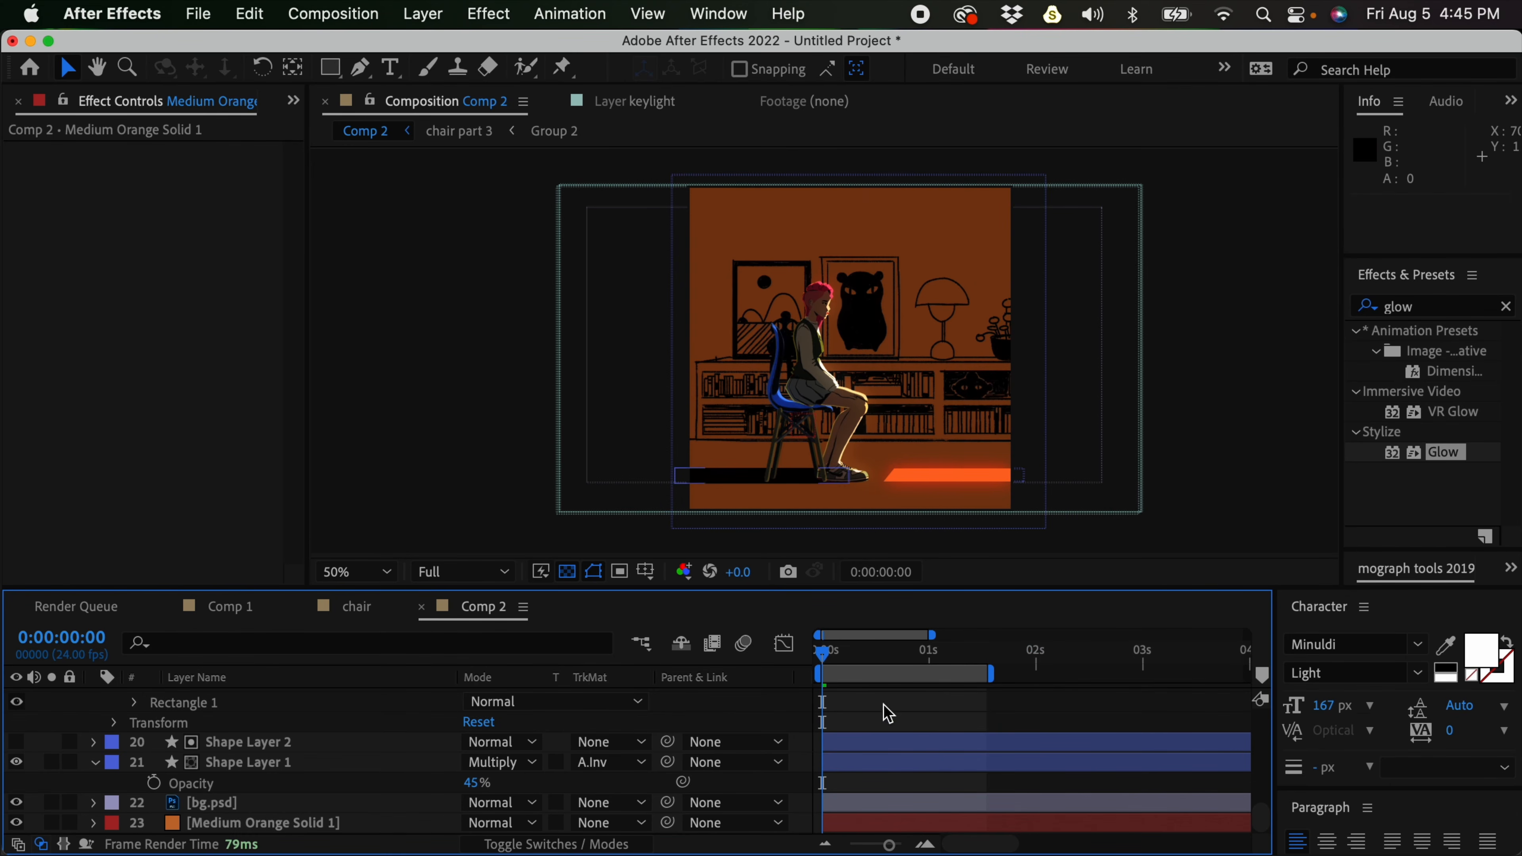
pyautogui.moveTo(1259, 810); pyautogui.dragTo(1256, 759)
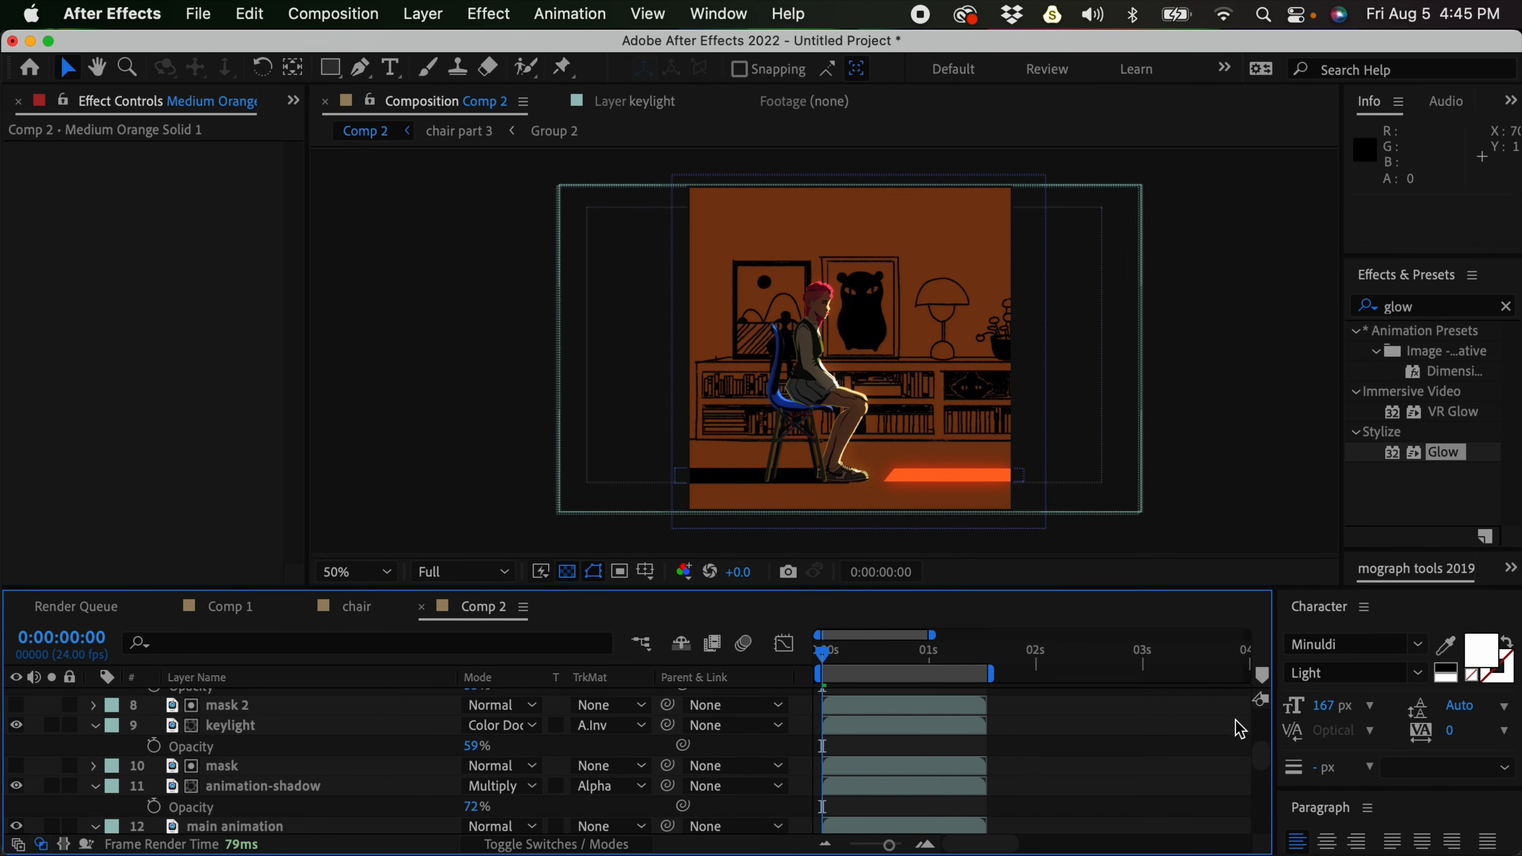
pyautogui.click(1115, 752)
pyautogui.press('.')
pyautogui.press(',')
pyautogui.press('.')
pyautogui.press(',')
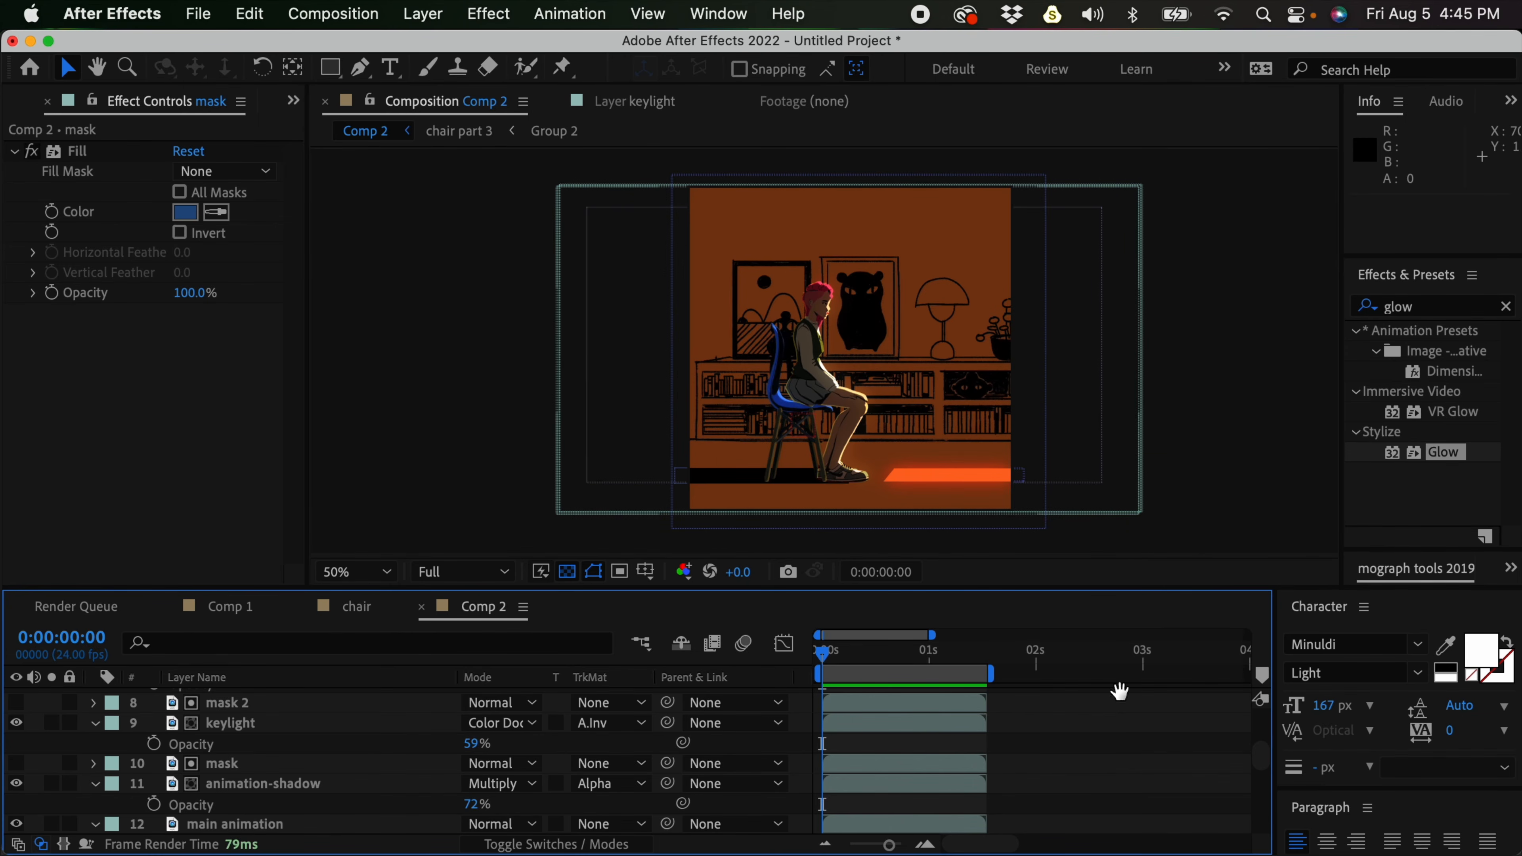
pyautogui.press('space')
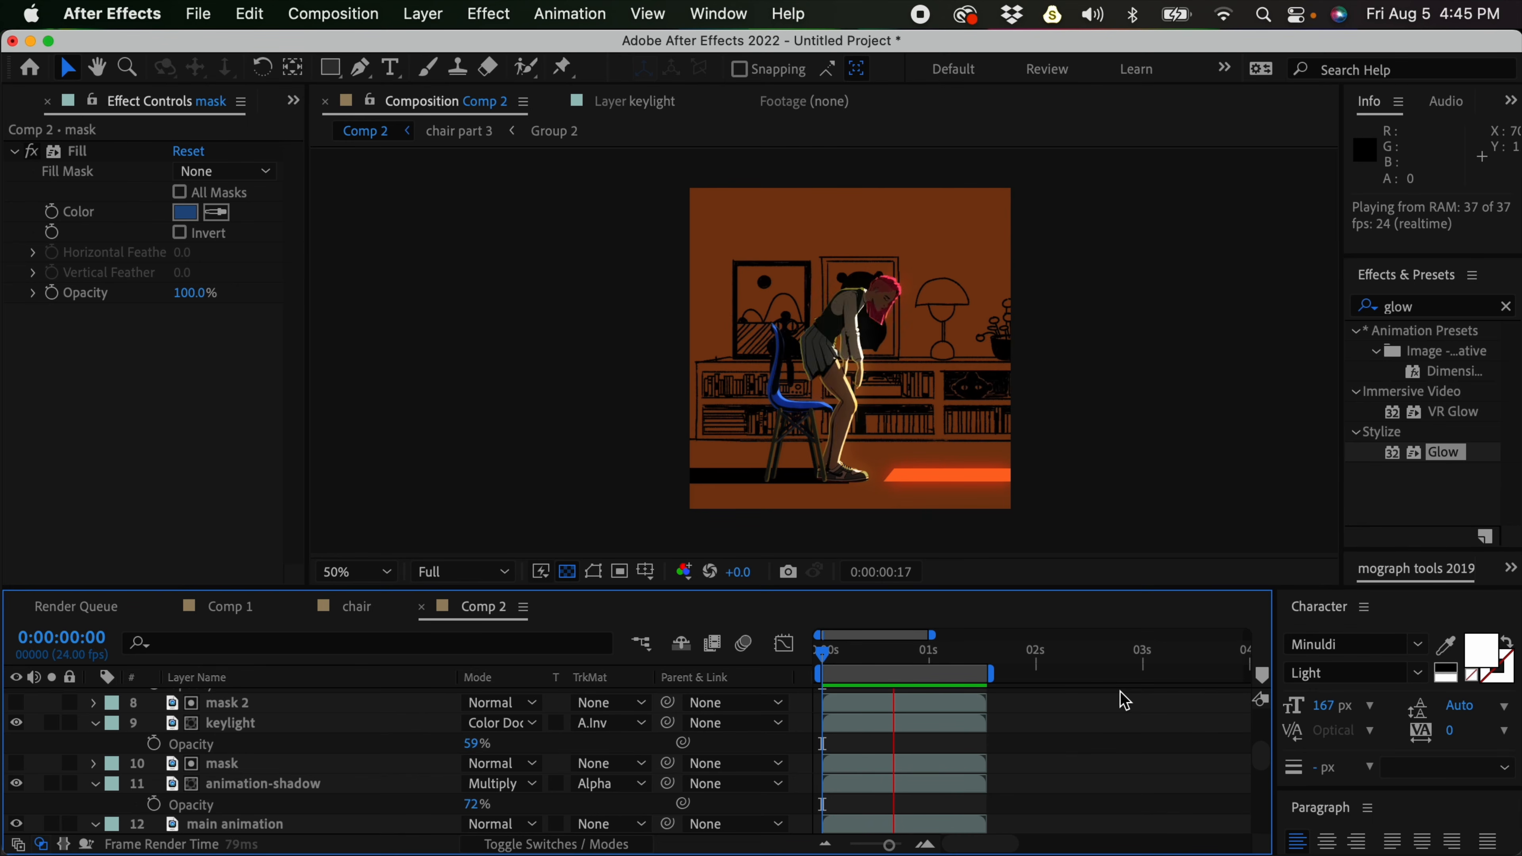
pyautogui.press('space')
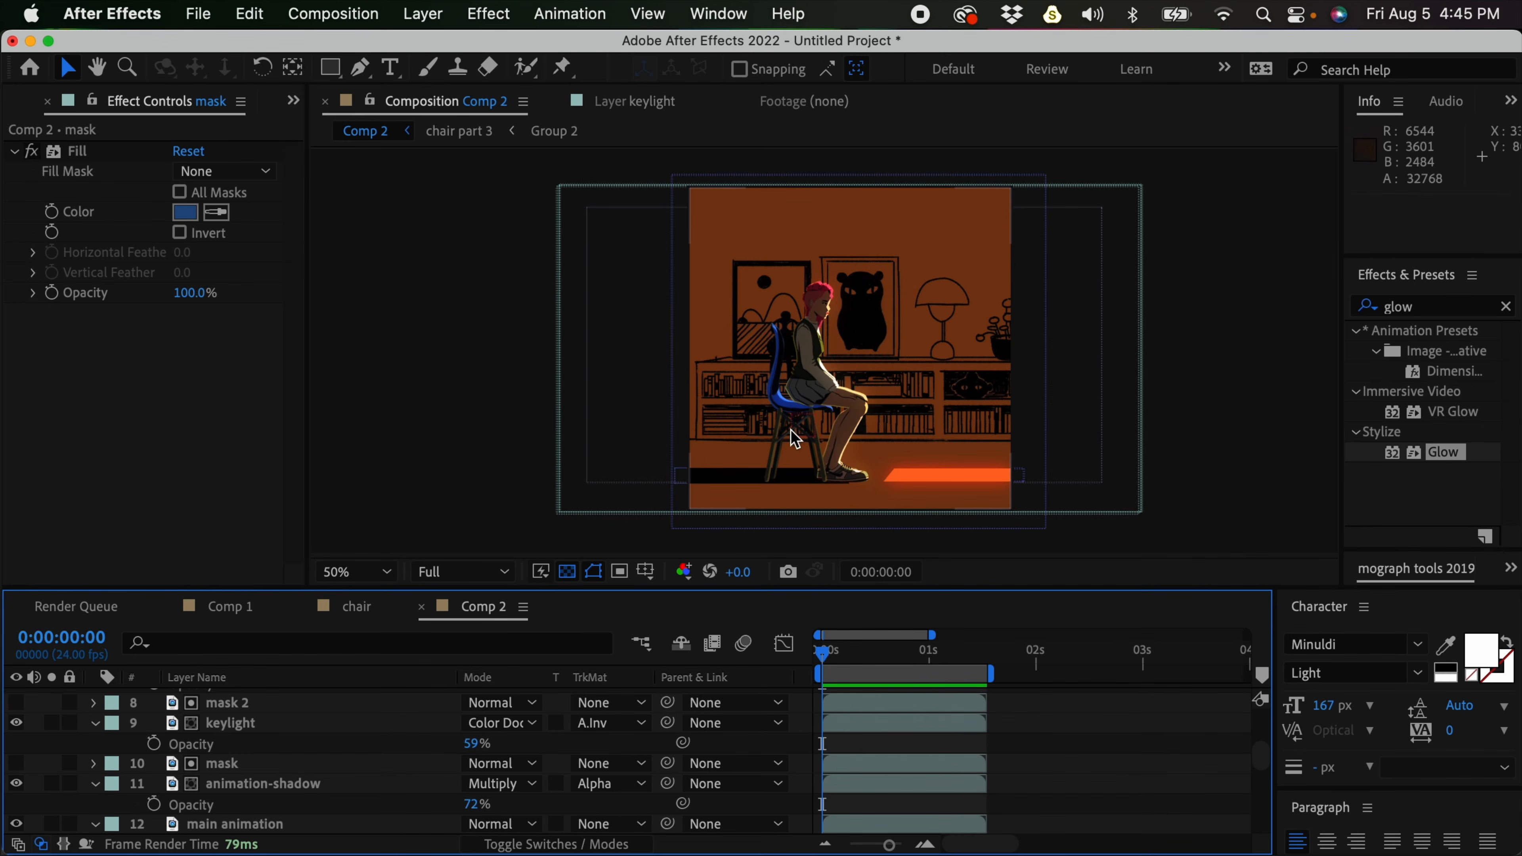
# Examine the lighting on the seated character and the chair up close at 100% magnification
pyautogui.moveTo(1263, 760); pyautogui.dragTo(1268, 705)
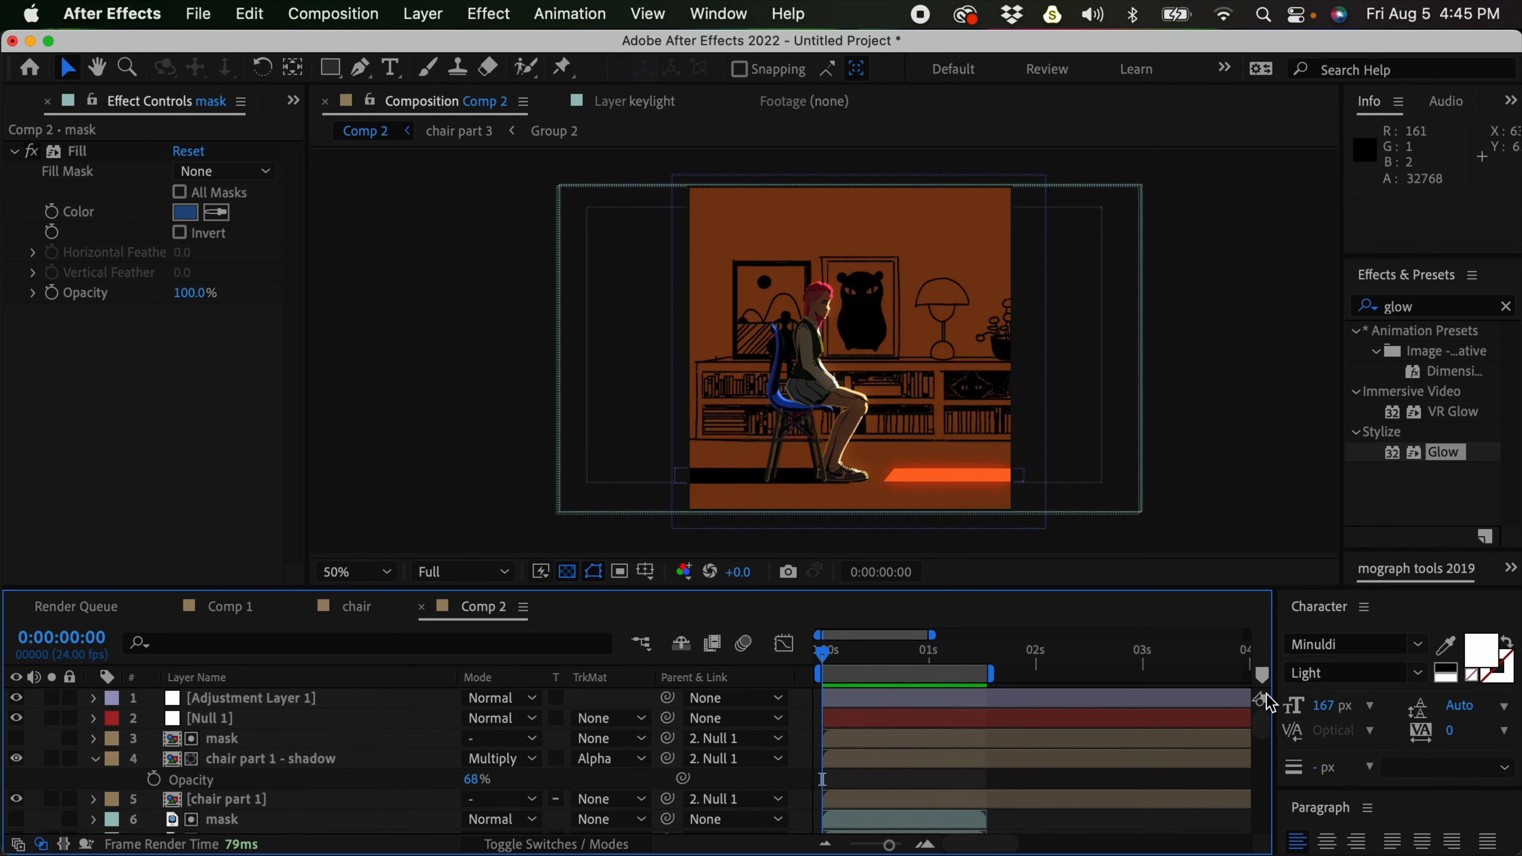
pyautogui.press('.')
pyautogui.press('.')
pyautogui.press(',')
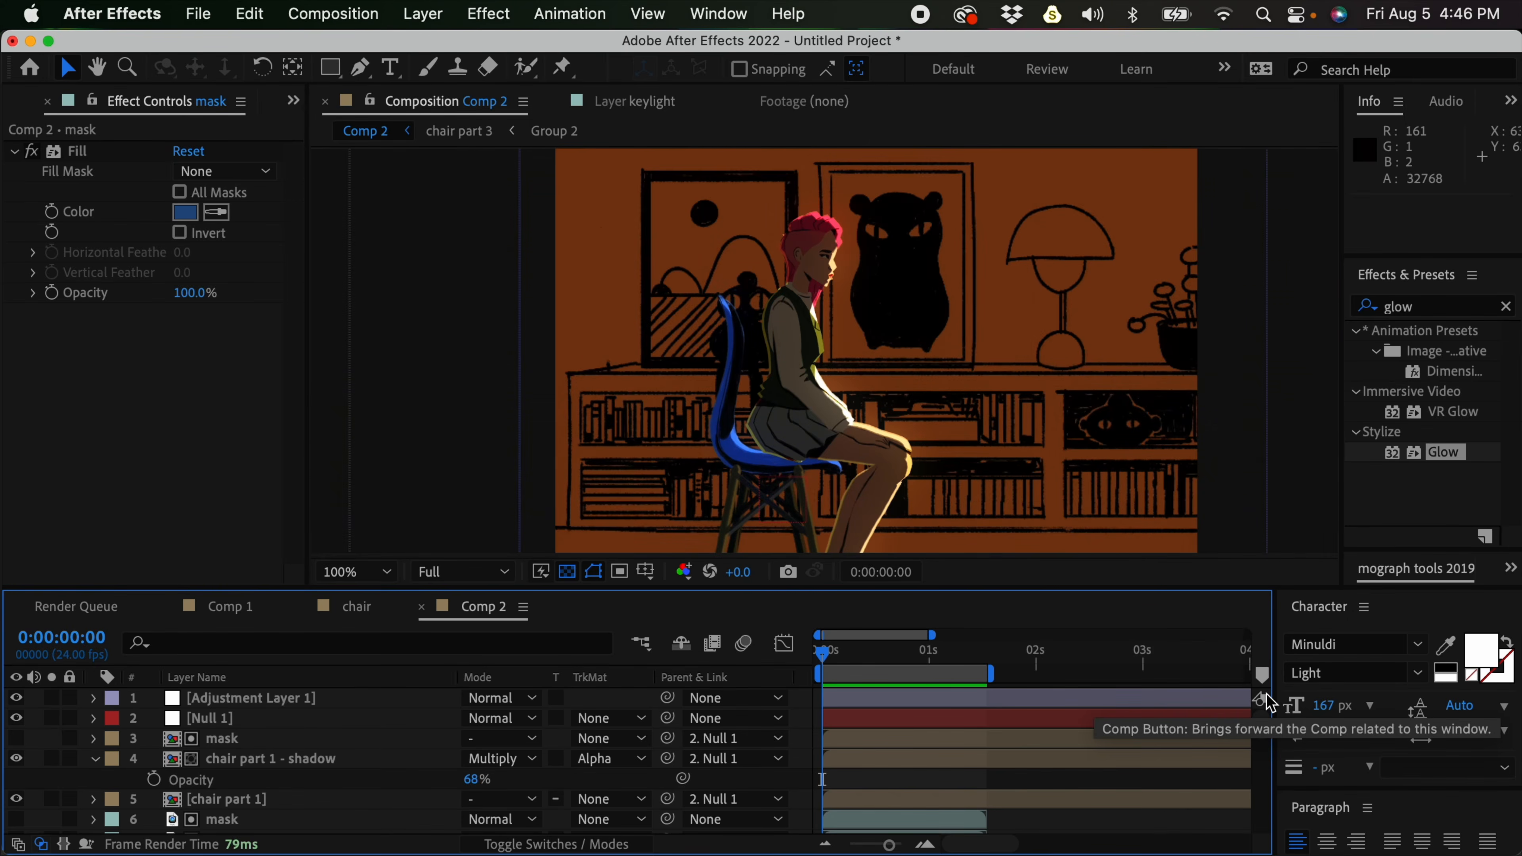
pyautogui.moveTo(947, 415); pyautogui.dragTo(925, 334)
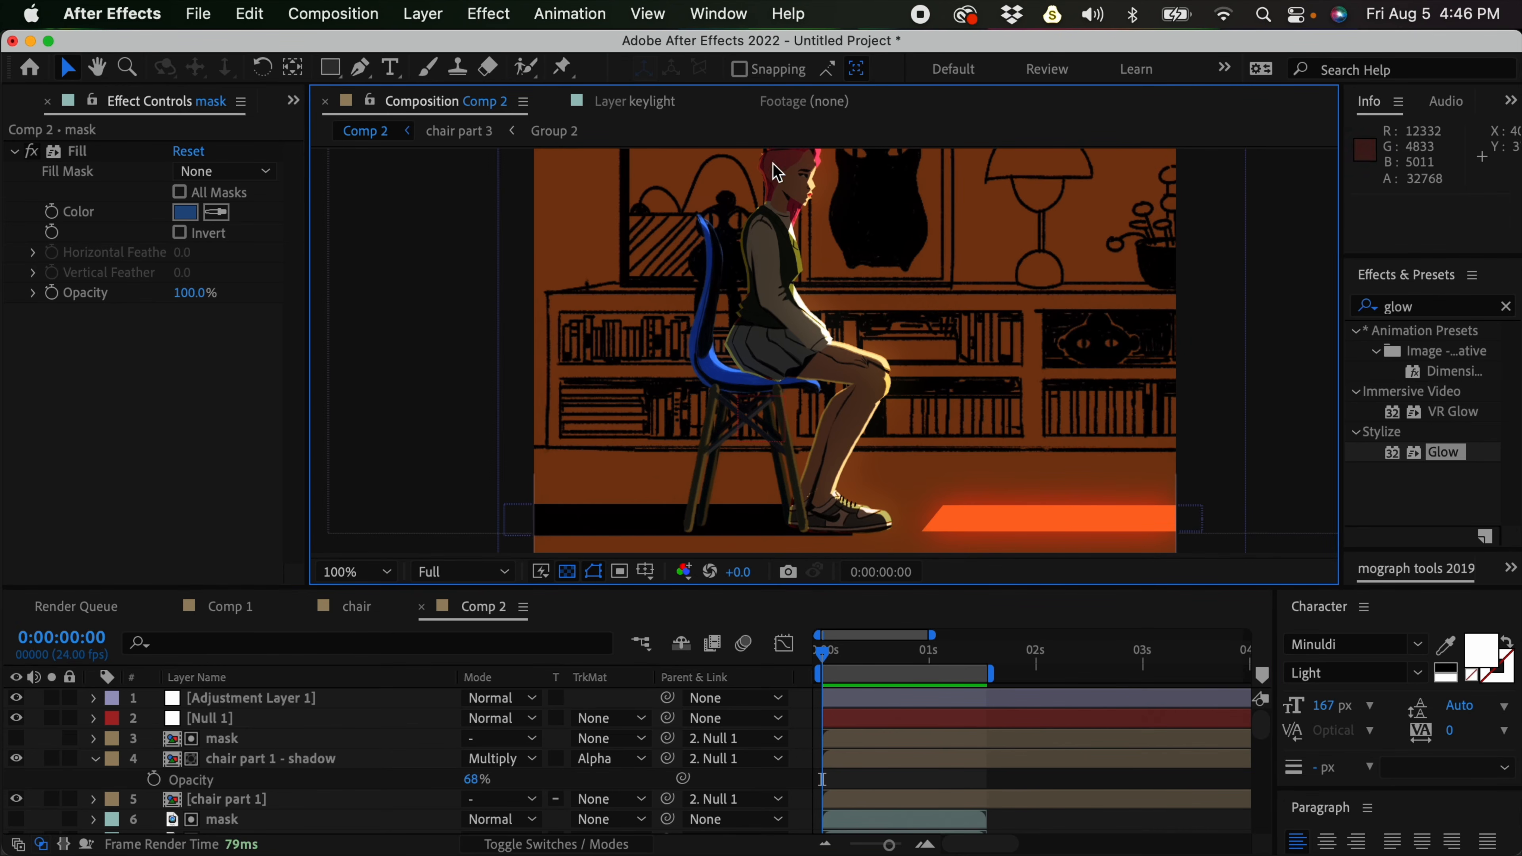
pyautogui.moveTo(873, 224); pyautogui.dragTo(944, 327)
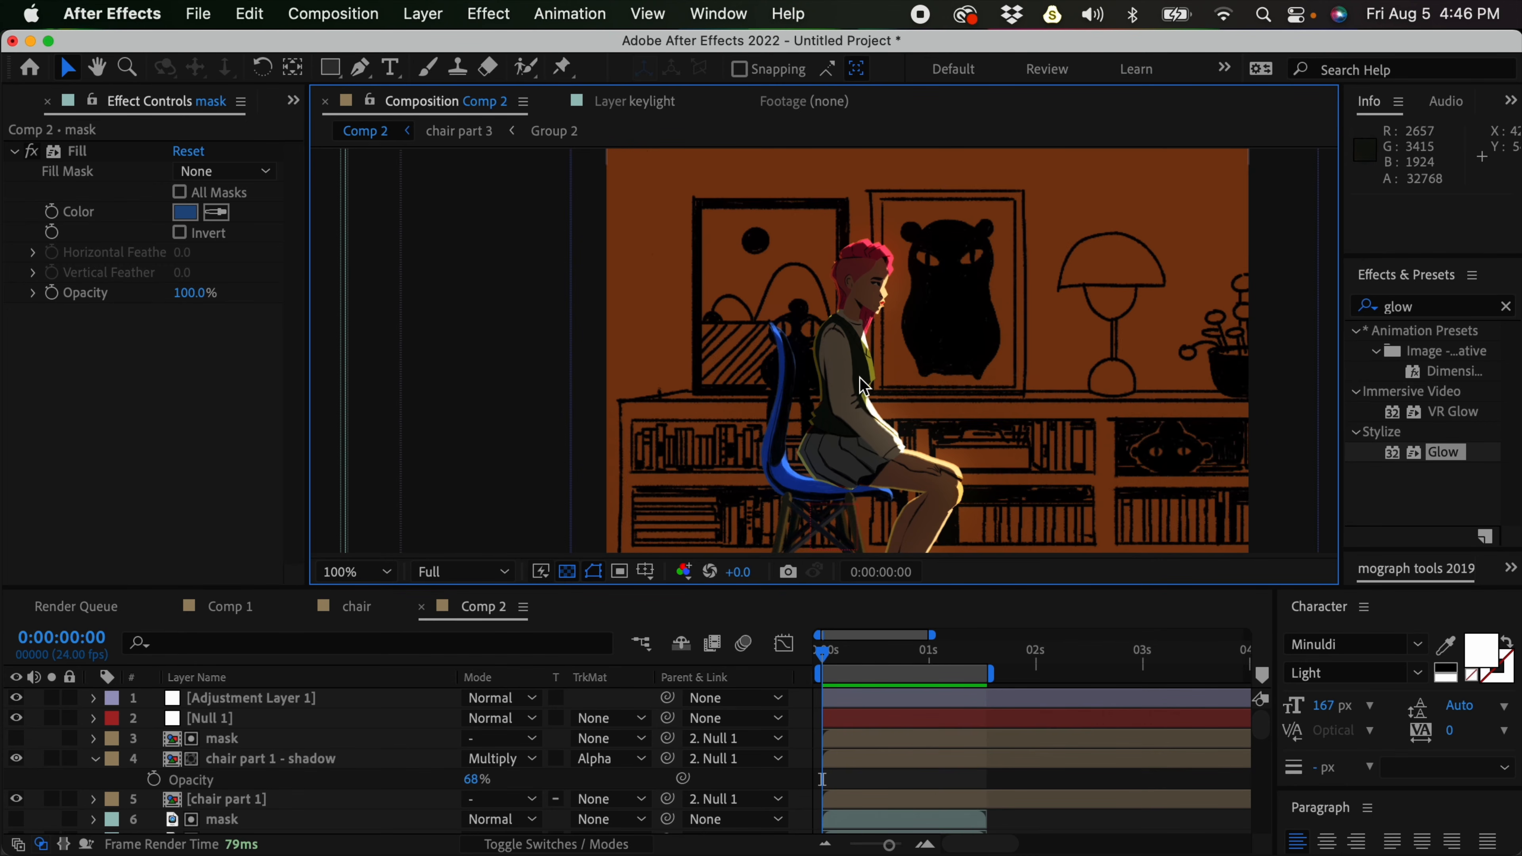
# Change the Fill color of the chair part 1 - shadow layer from blue to the dark orange-brown 723705
pyautogui.press(',')
pyautogui.press(',')
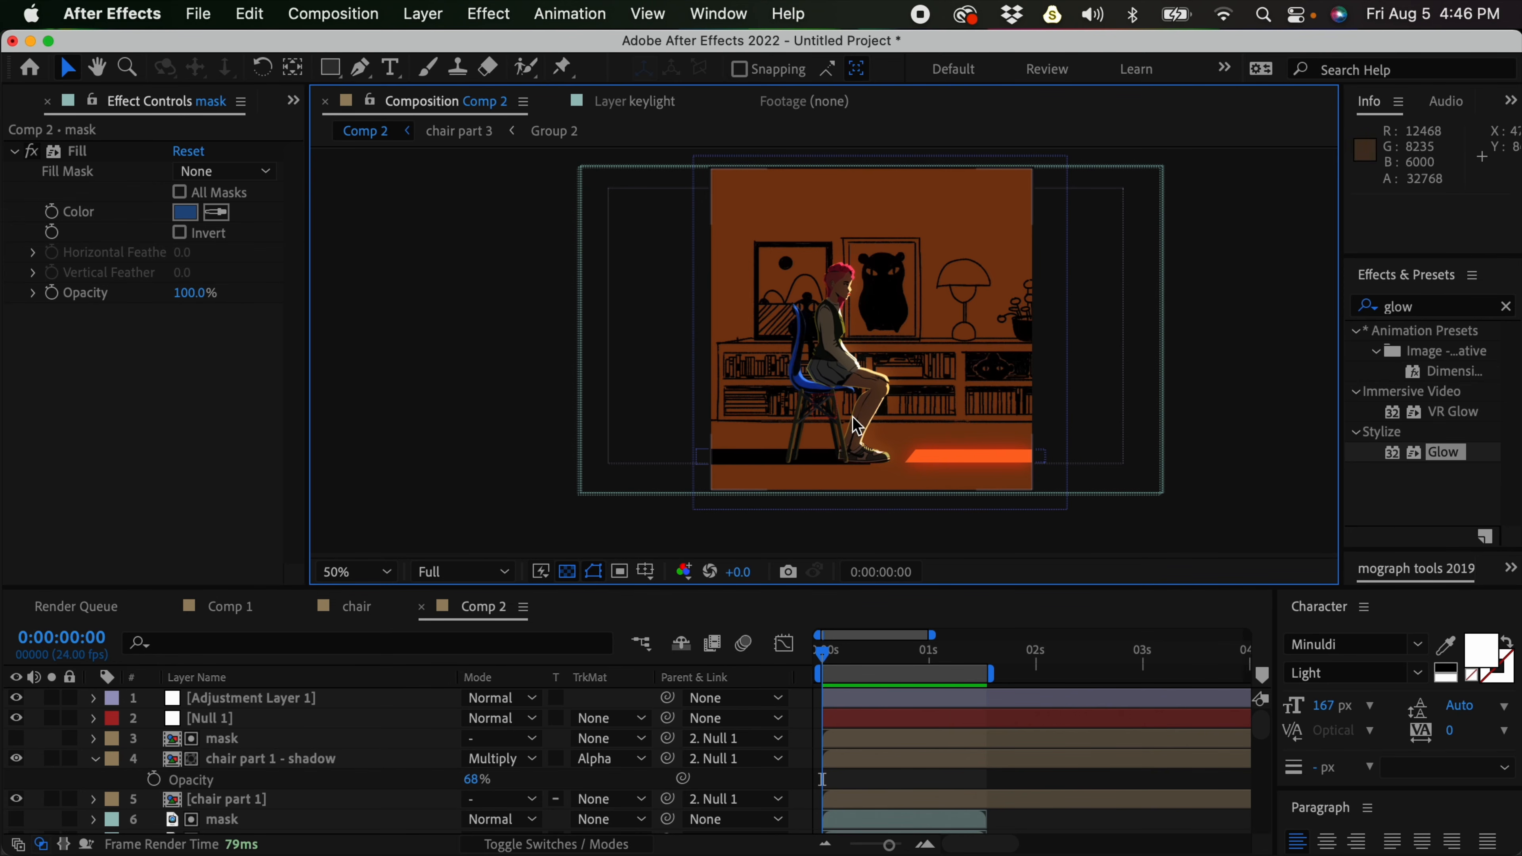
pyautogui.scroll(-1, 1266, 734)
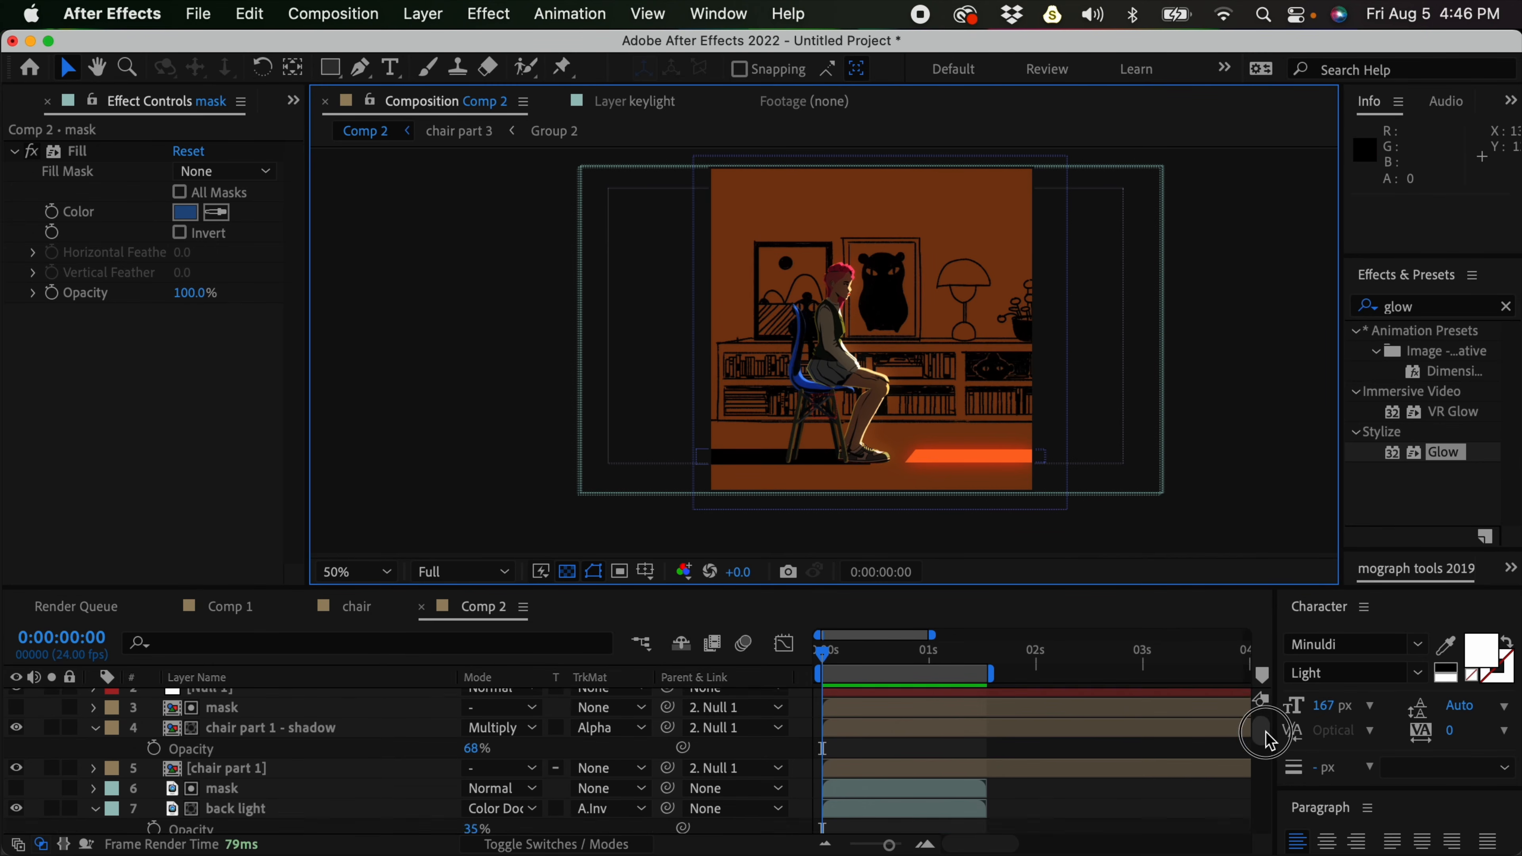
pyautogui.click(312, 750)
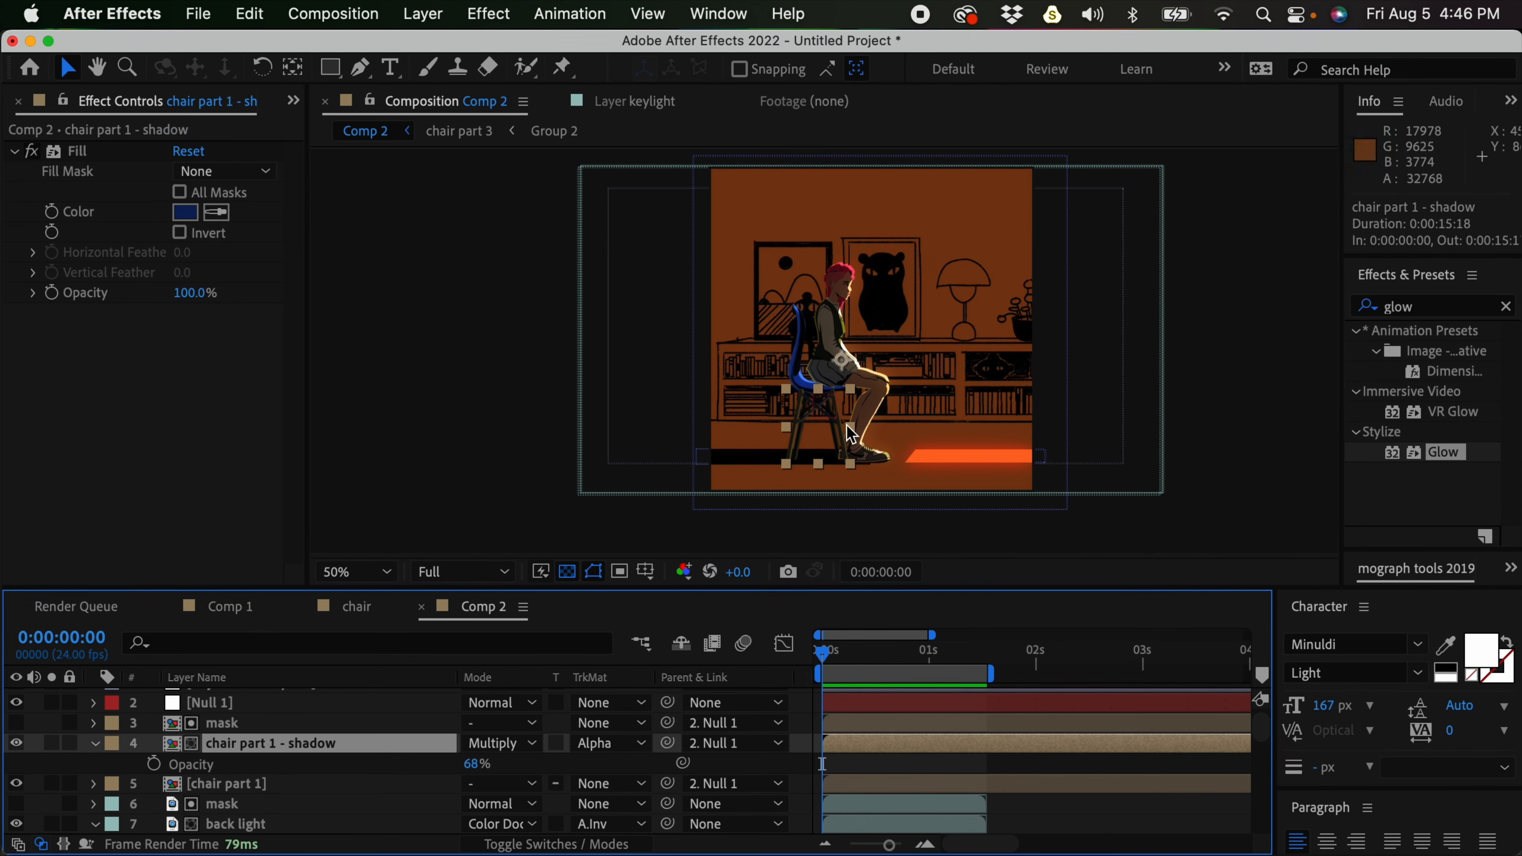
pyautogui.click(185, 213)
pyautogui.moveTo(949, 627); pyautogui.dragTo(954, 733)
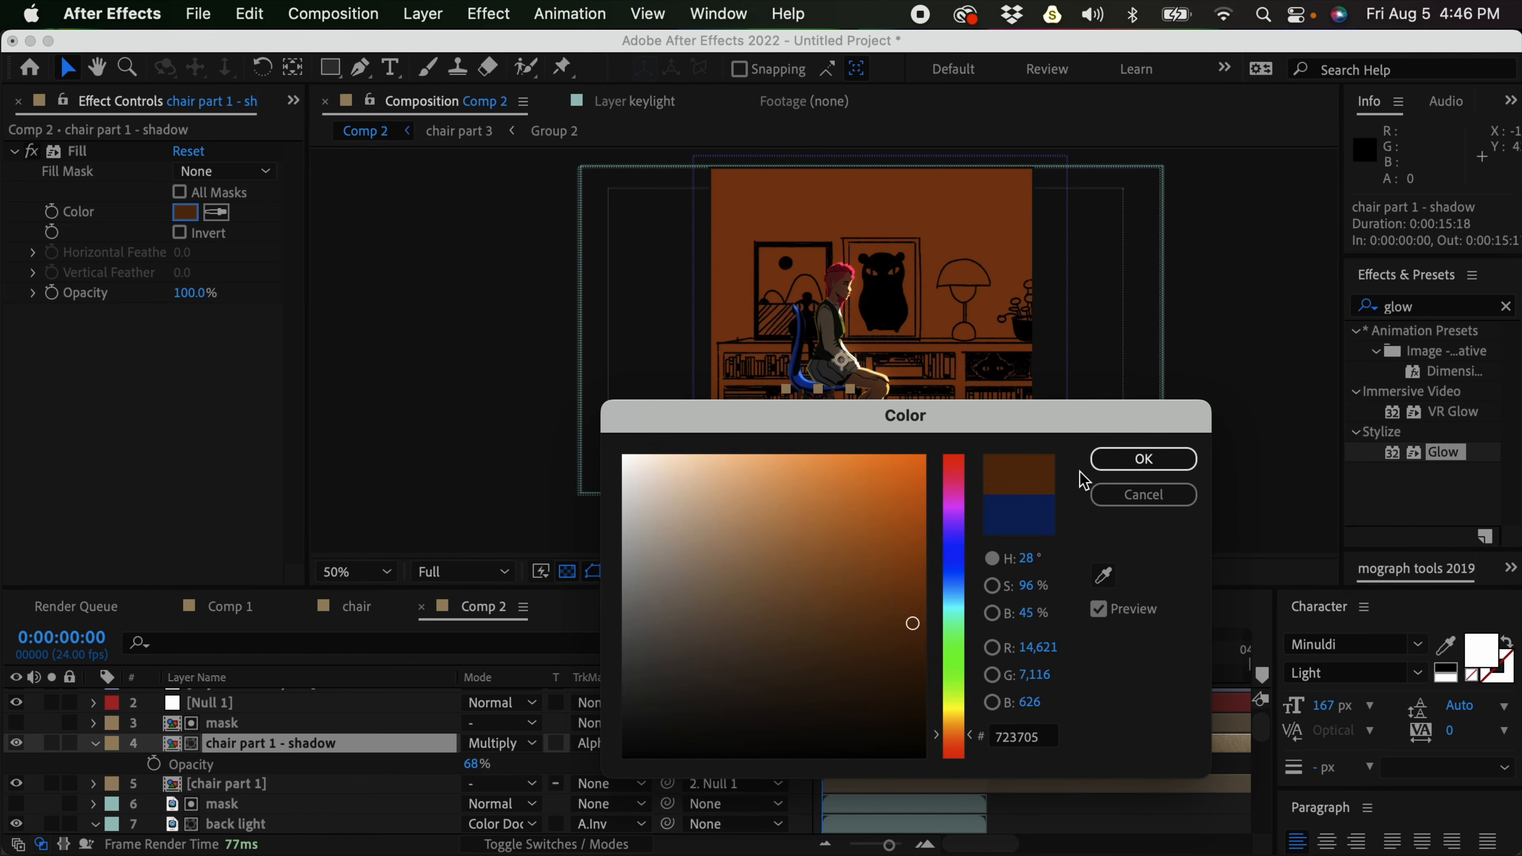
pyautogui.click(1147, 463)
# Recolor the Fill effect of the chair part 2 - shadow layer to a dark reddish brown
pyautogui.moveTo(1263, 734); pyautogui.dragTo(1248, 768)
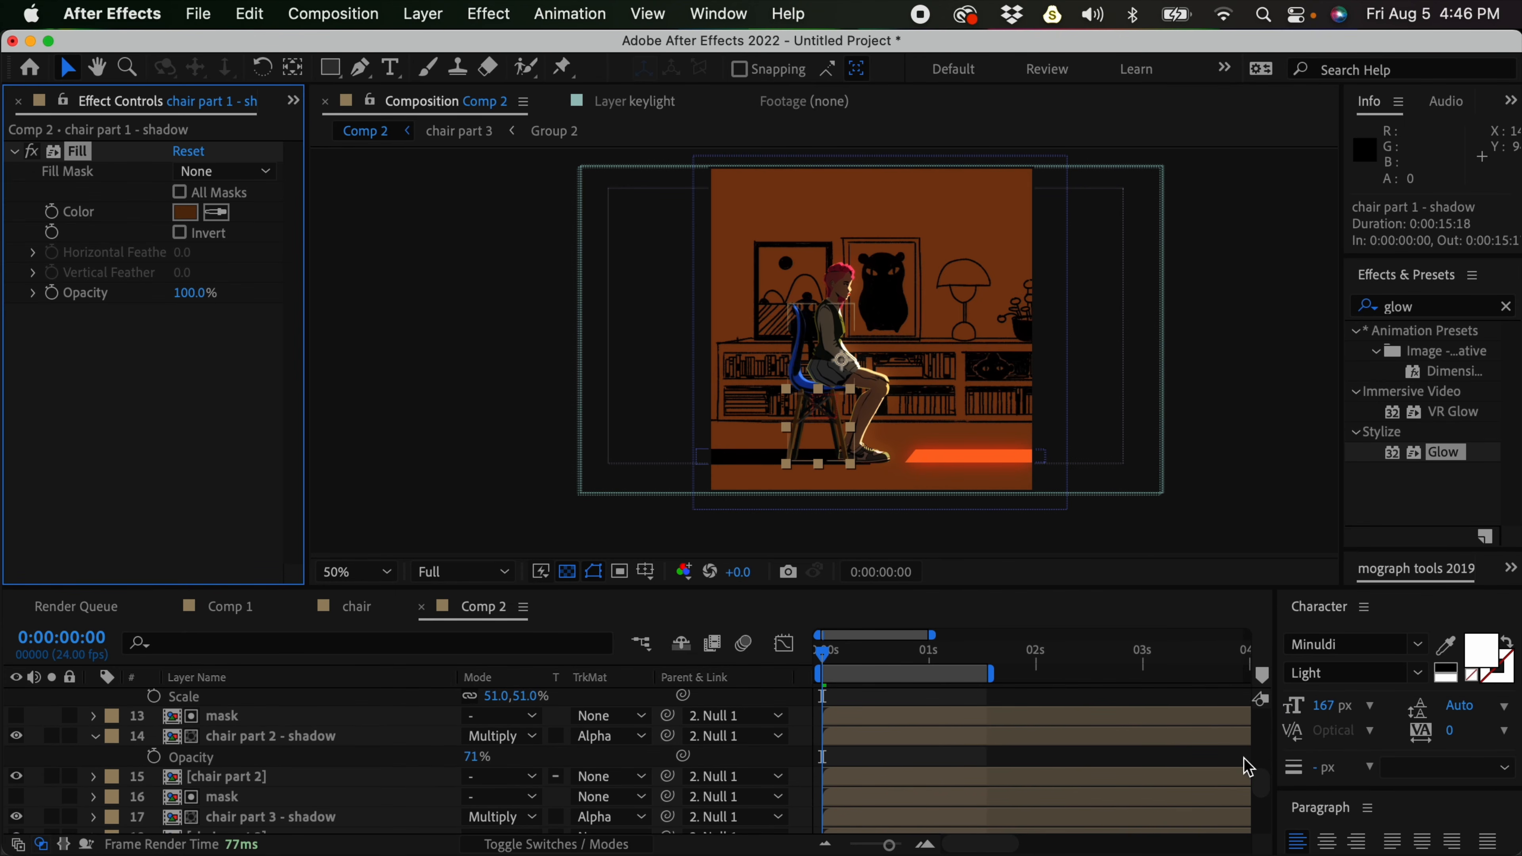
pyautogui.click(293, 736)
pyautogui.click(185, 212)
pyautogui.moveTo(957, 701); pyautogui.dragTo(954, 741)
pyautogui.click(1156, 459)
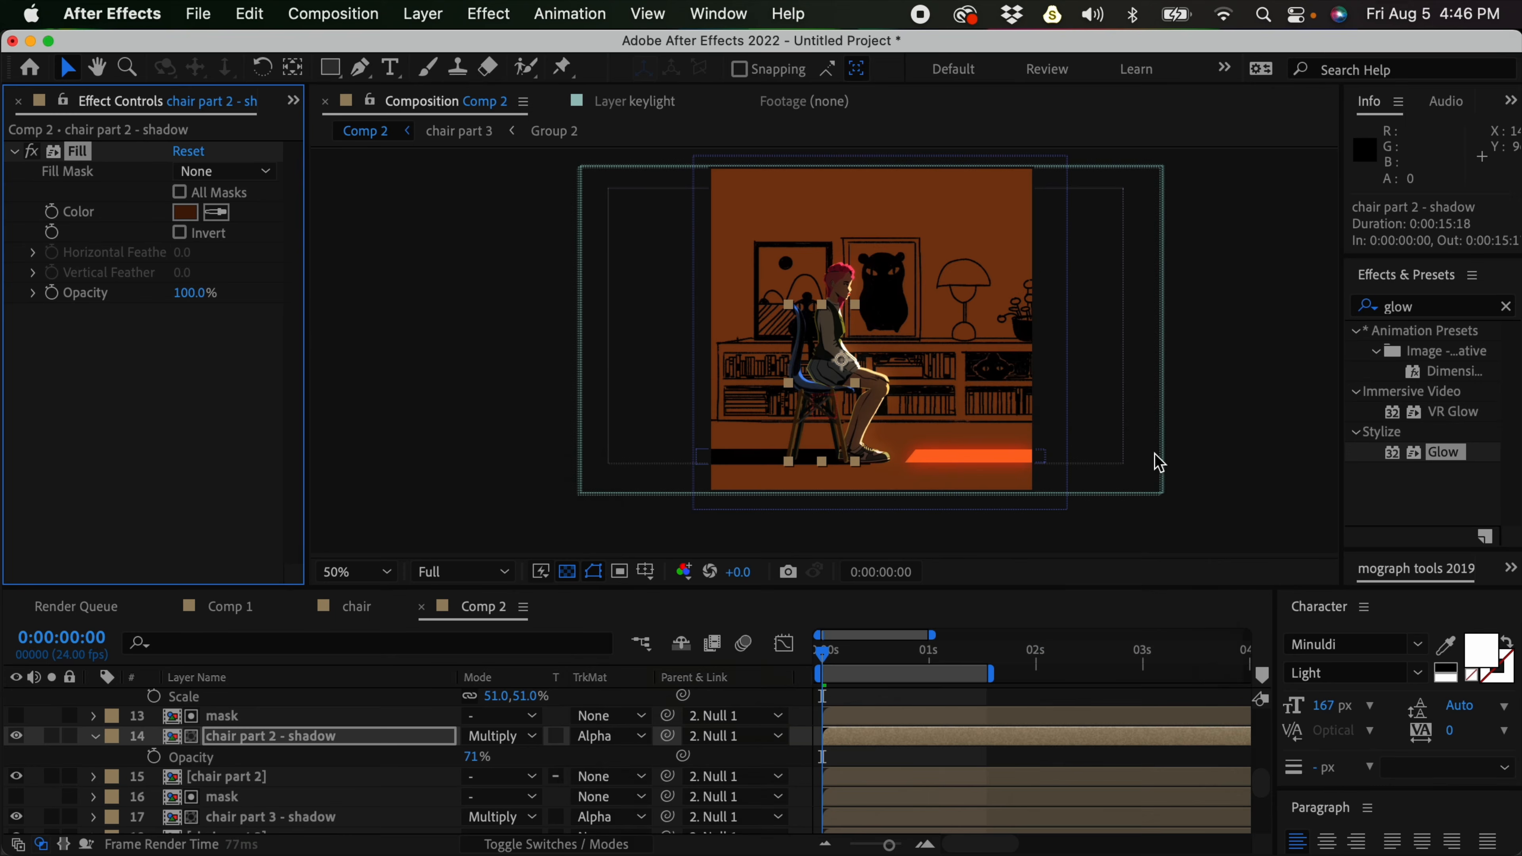
# Recolor the Fill effect of the chair part 3 - shadow layer to a dark orange-brown, then deselect the layer and return to the first frame
pyautogui.moveTo(1268, 787); pyautogui.dragTo(1247, 793)
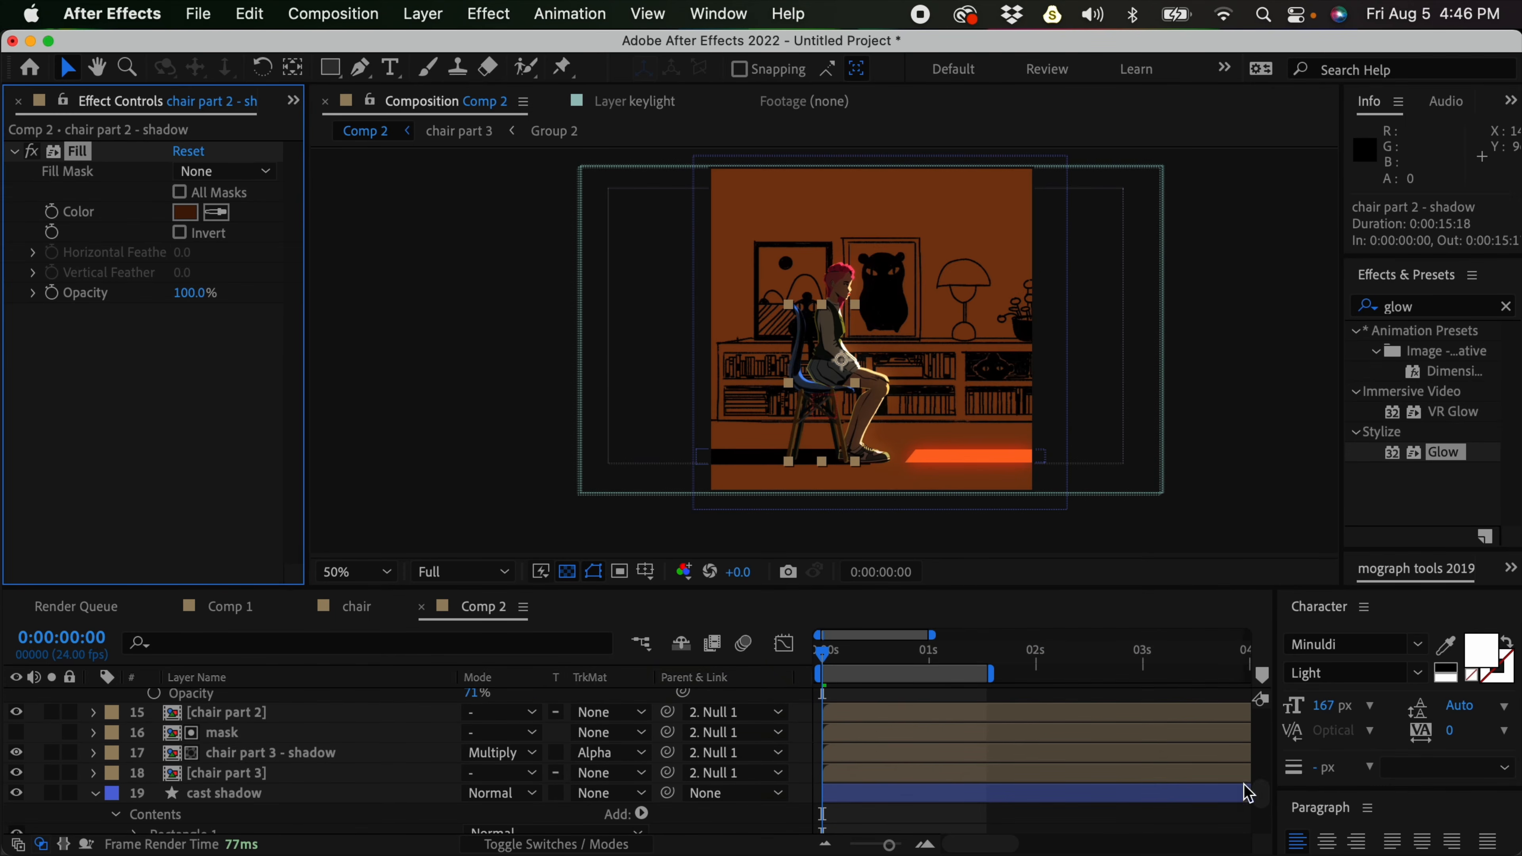
pyautogui.click(321, 754)
pyautogui.click(187, 212)
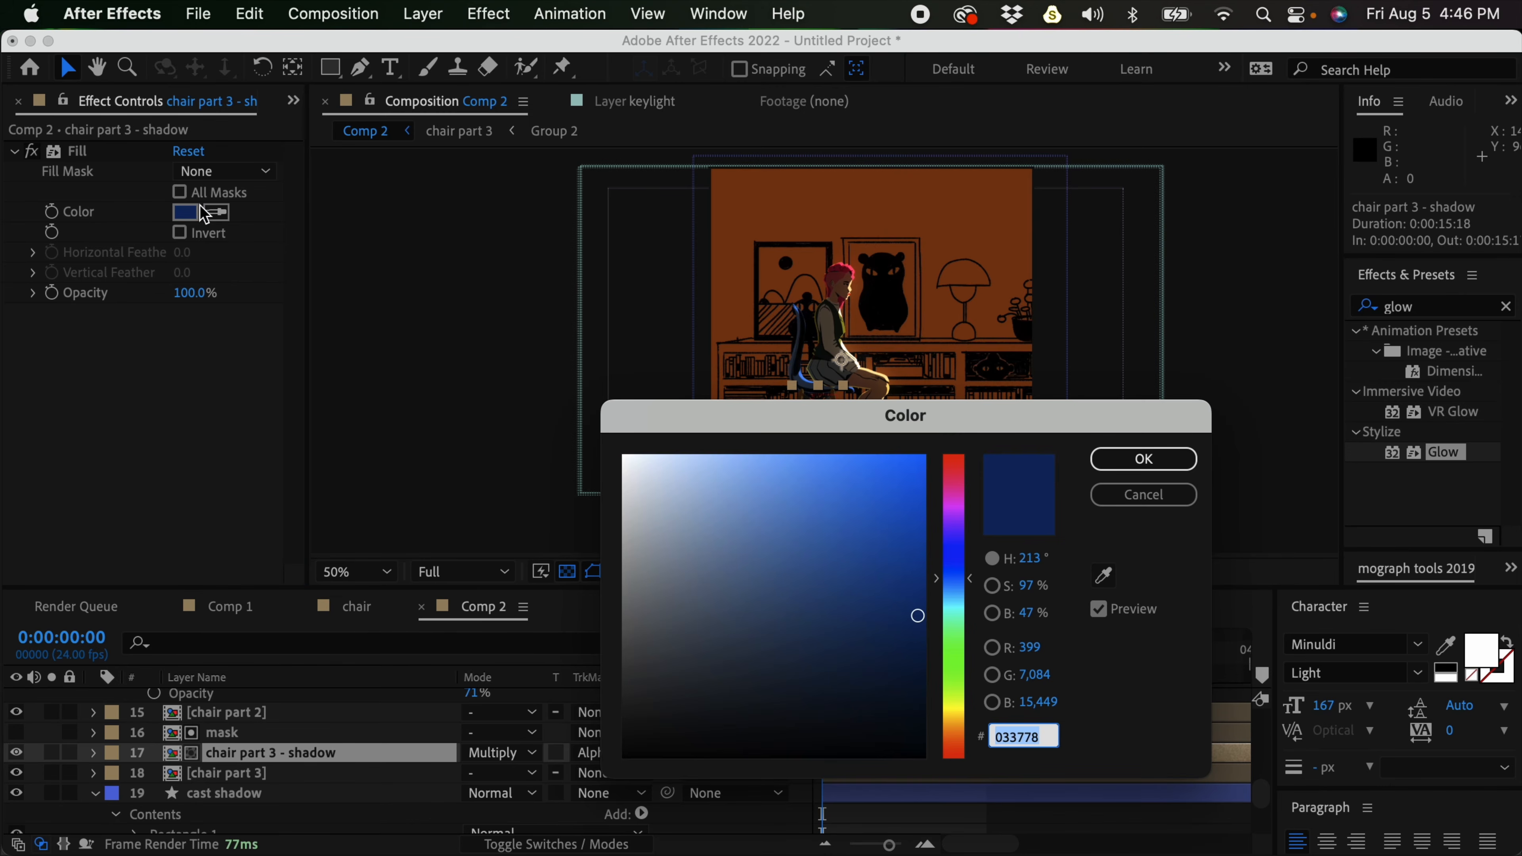
pyautogui.click(960, 722)
pyautogui.click(1144, 458)
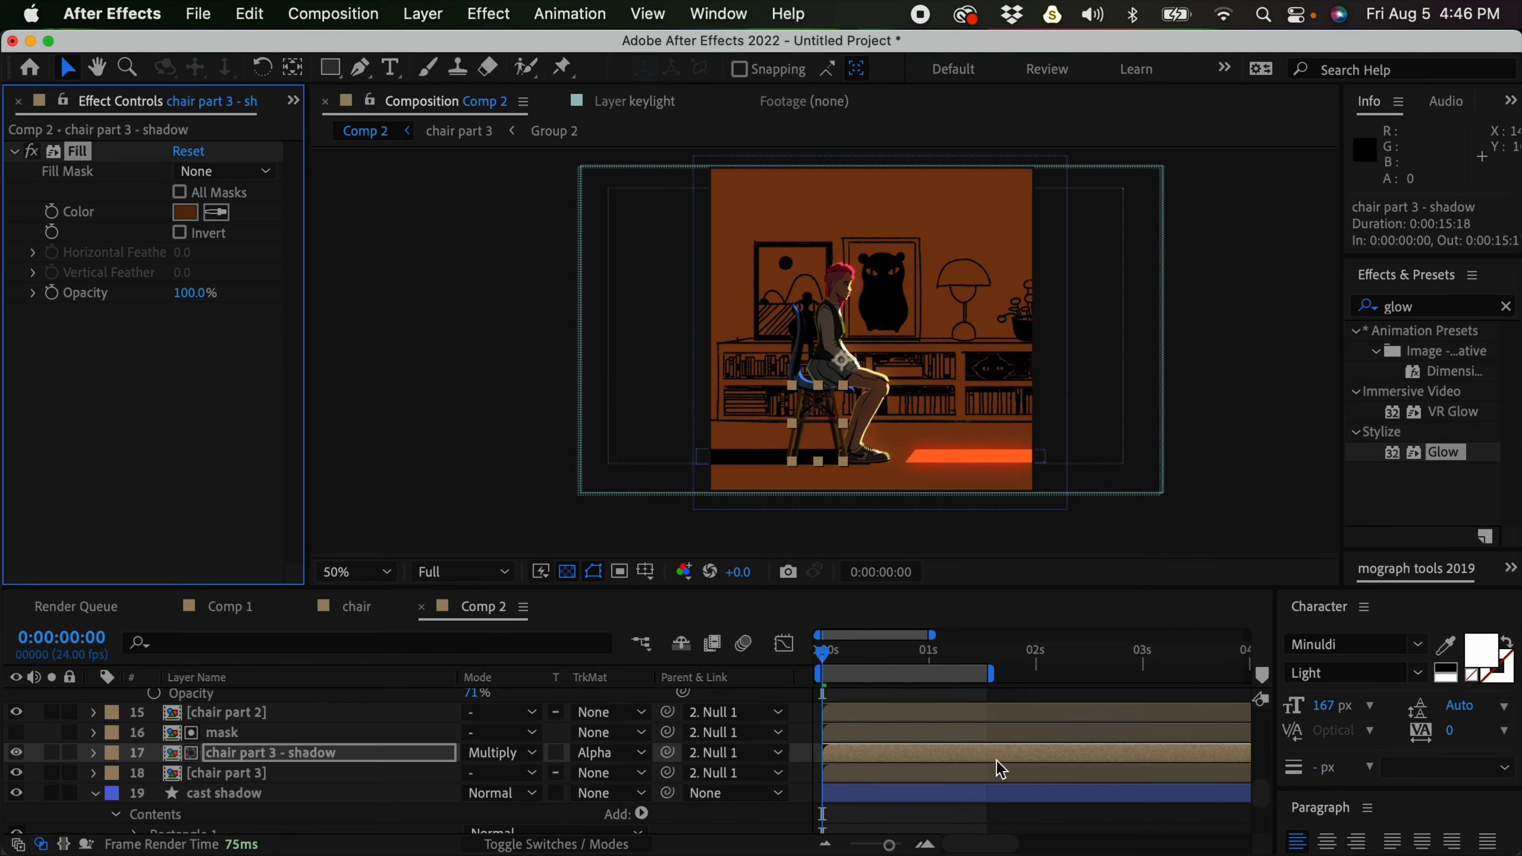
pyautogui.click(993, 813)
pyautogui.press('space')
pyautogui.moveTo(957, 456); pyautogui.dragTo(961, 446)
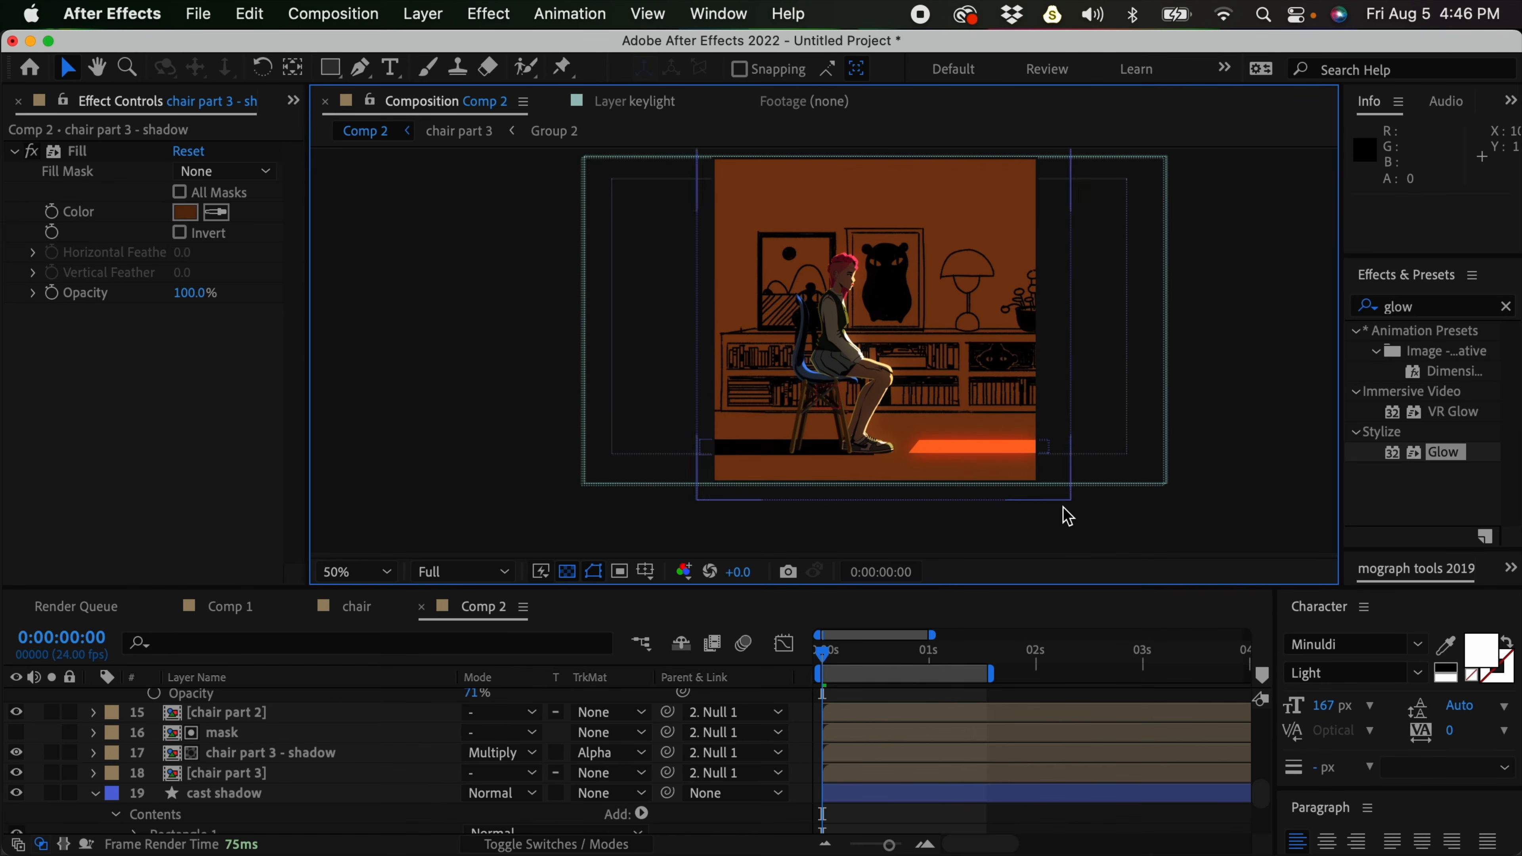
pyautogui.moveTo(822, 652); pyautogui.dragTo(776, 662)
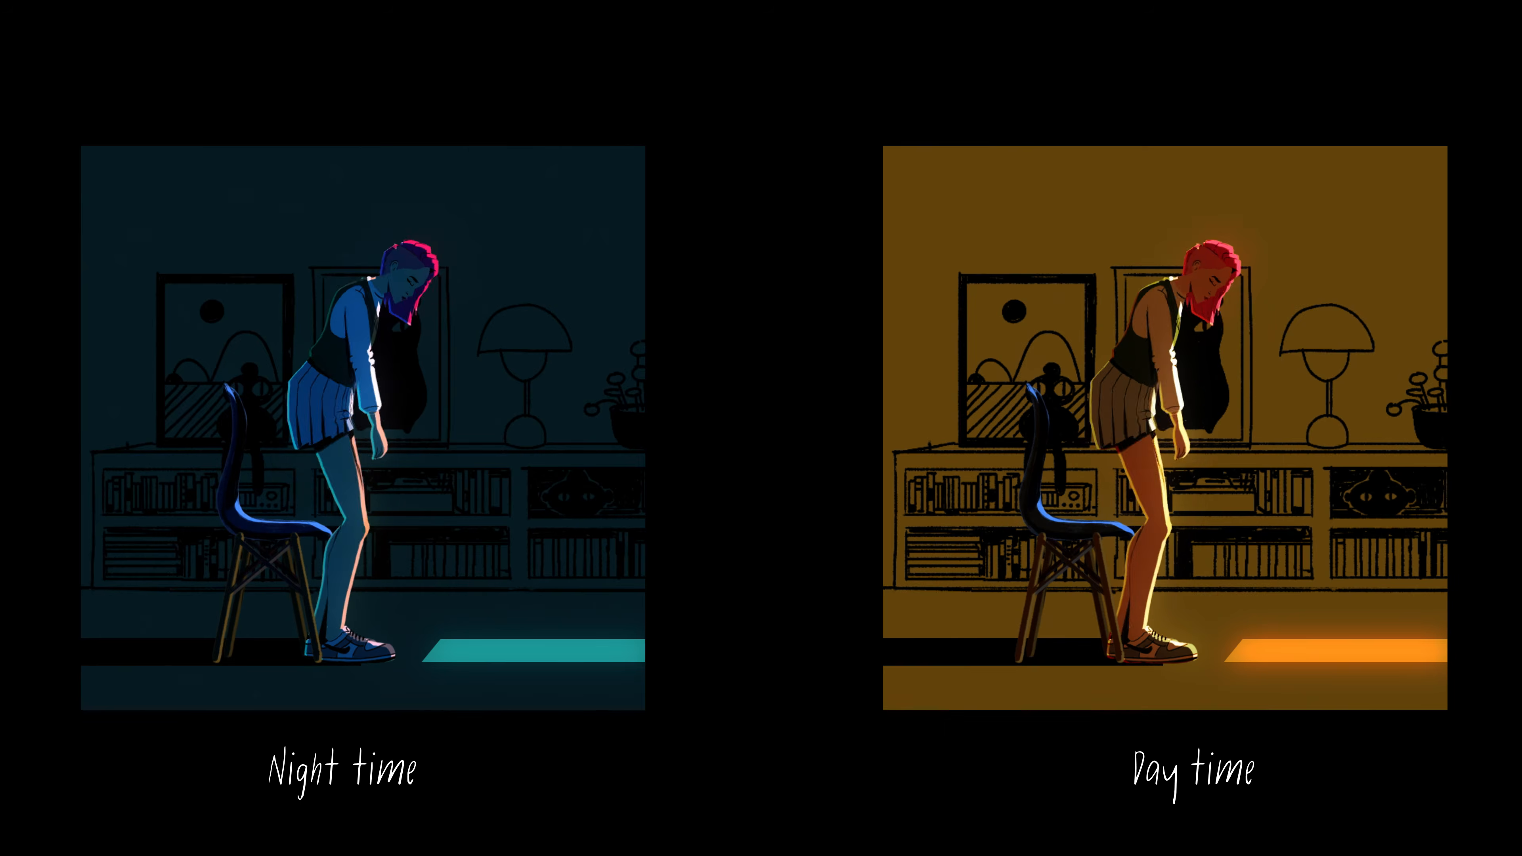